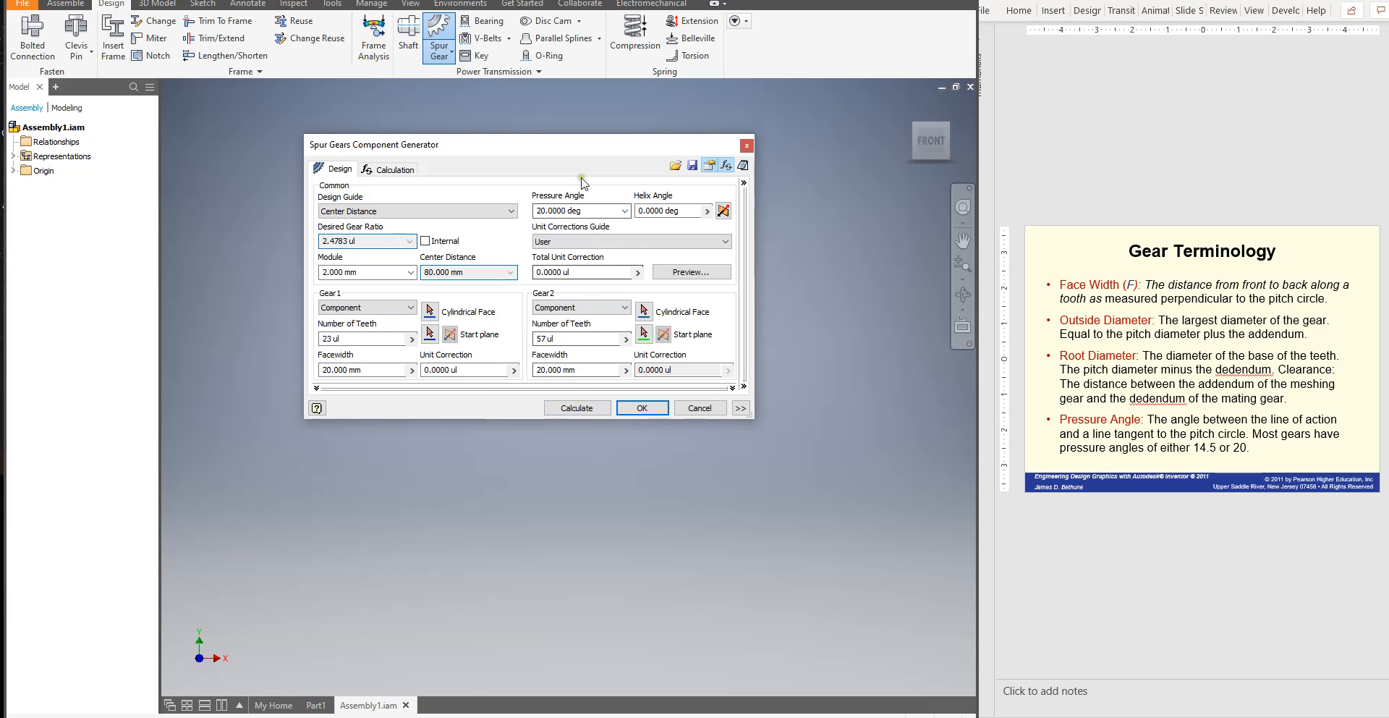
Choose Center Distance as the spur gear design guide, review the gear parameters, and calculate the pair
{"action": "left_click_drag", "start_coordinate": [566, 147], "coordinate": [607, 166]}
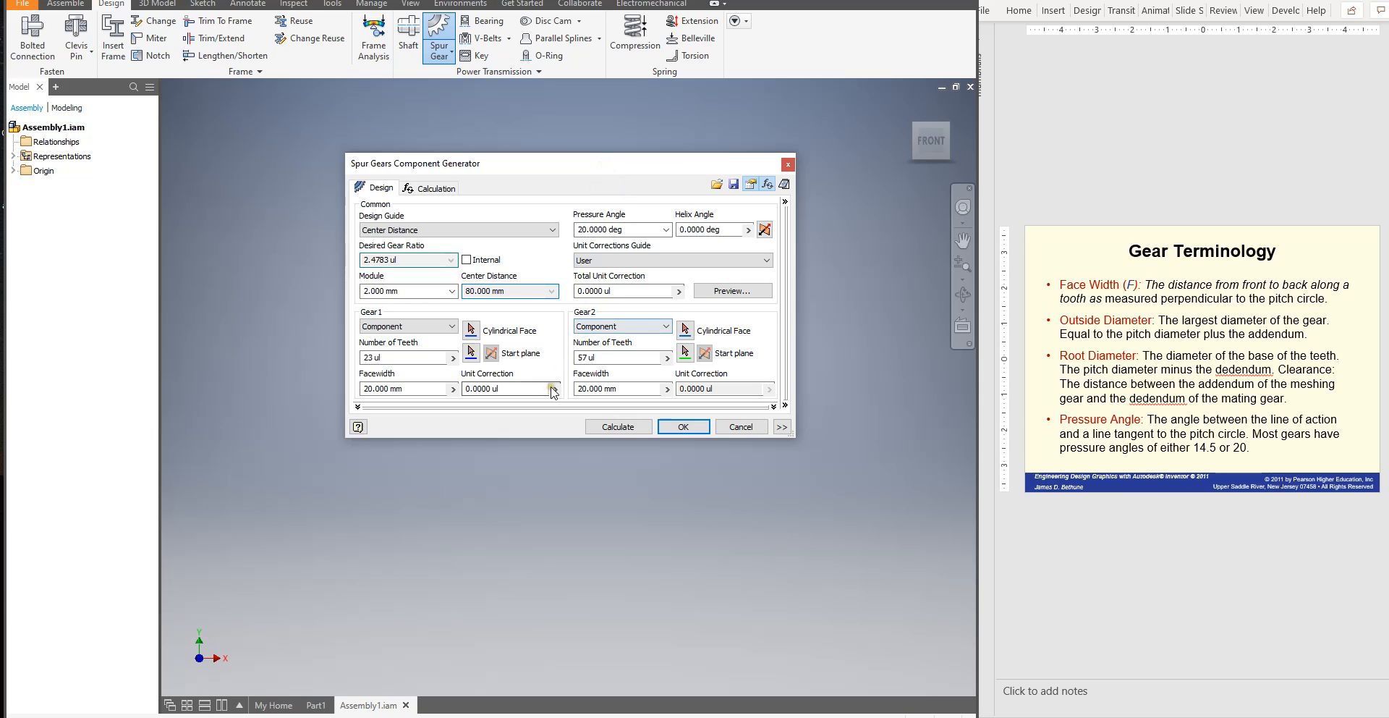
{"action": "left_click_drag", "start_coordinate": [588, 165], "coordinate": [595, 136]}
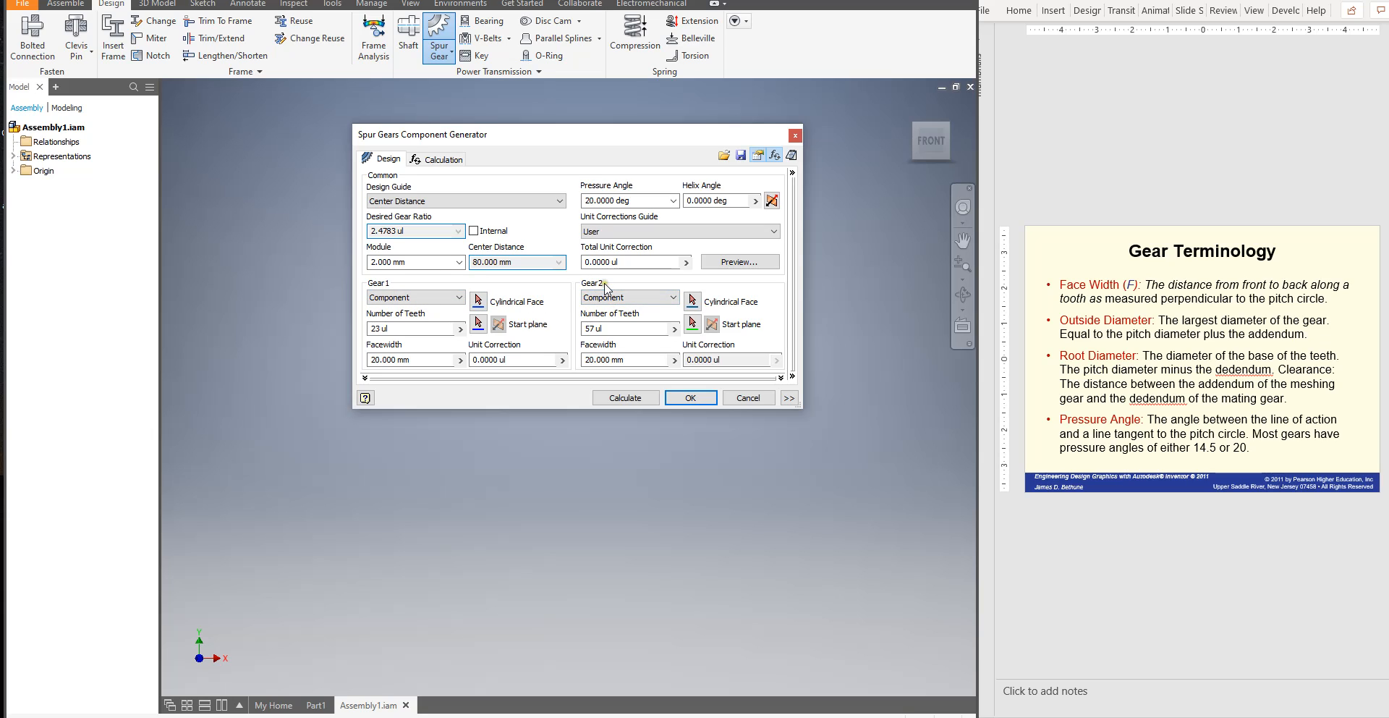
{"action": "left_click", "coordinate": [409, 201]}
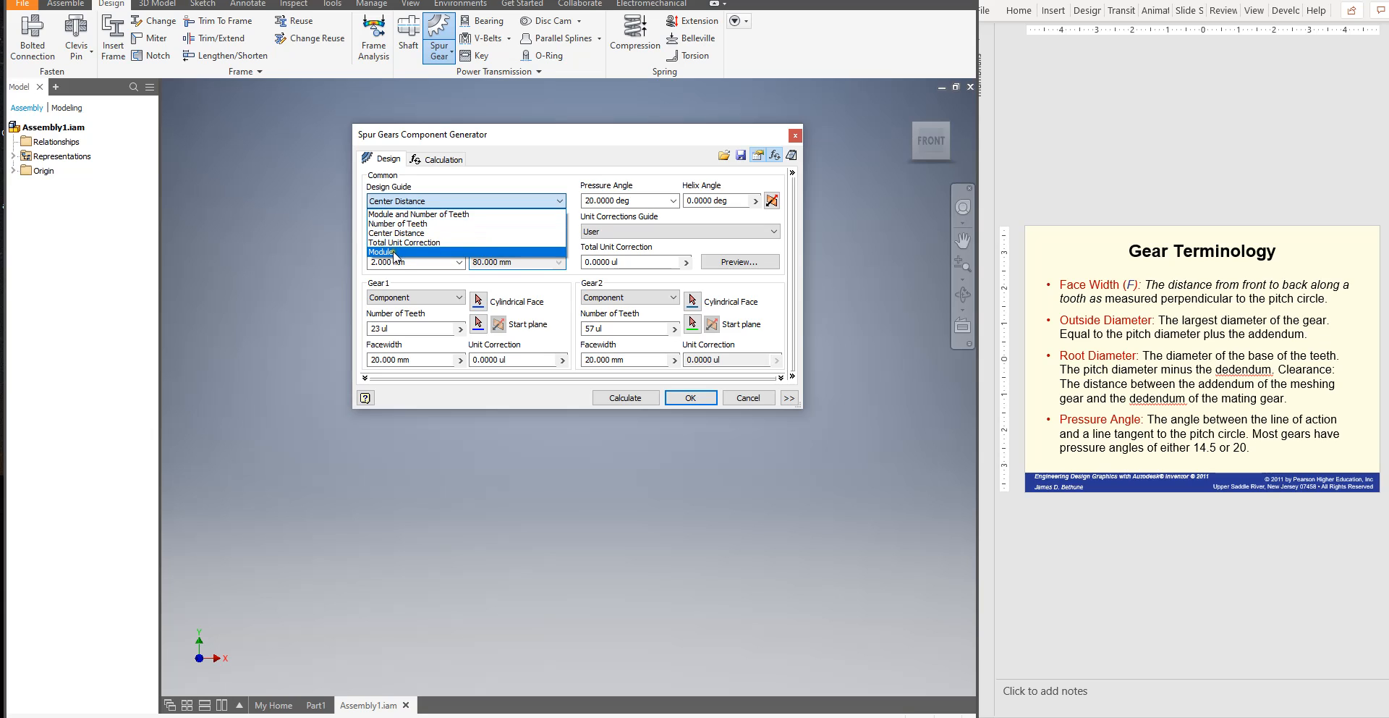
{"action": "left_click", "coordinate": [411, 233]}
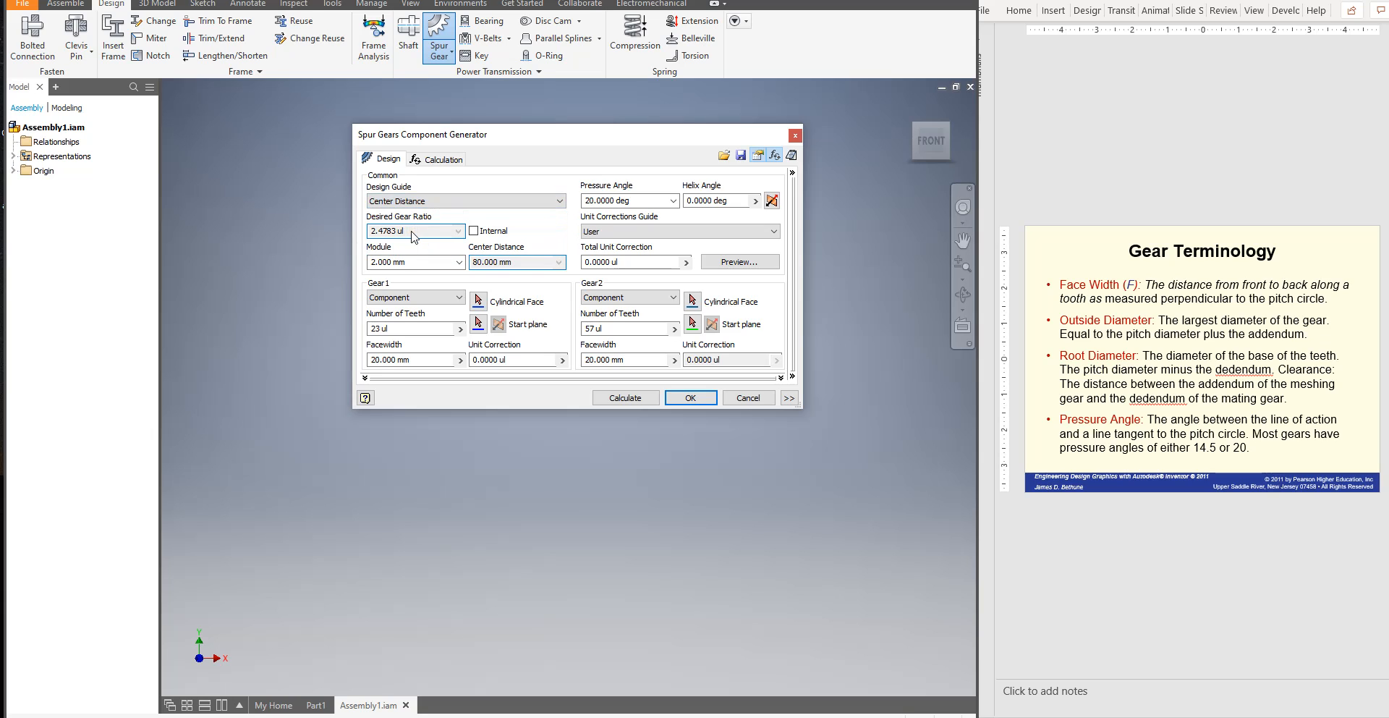
{"action": "left_click", "coordinate": [406, 232]}
{"action": "left_click", "coordinate": [411, 263]}
{"action": "left_click", "coordinate": [514, 261]}
{"action": "left_click", "coordinate": [367, 328]}
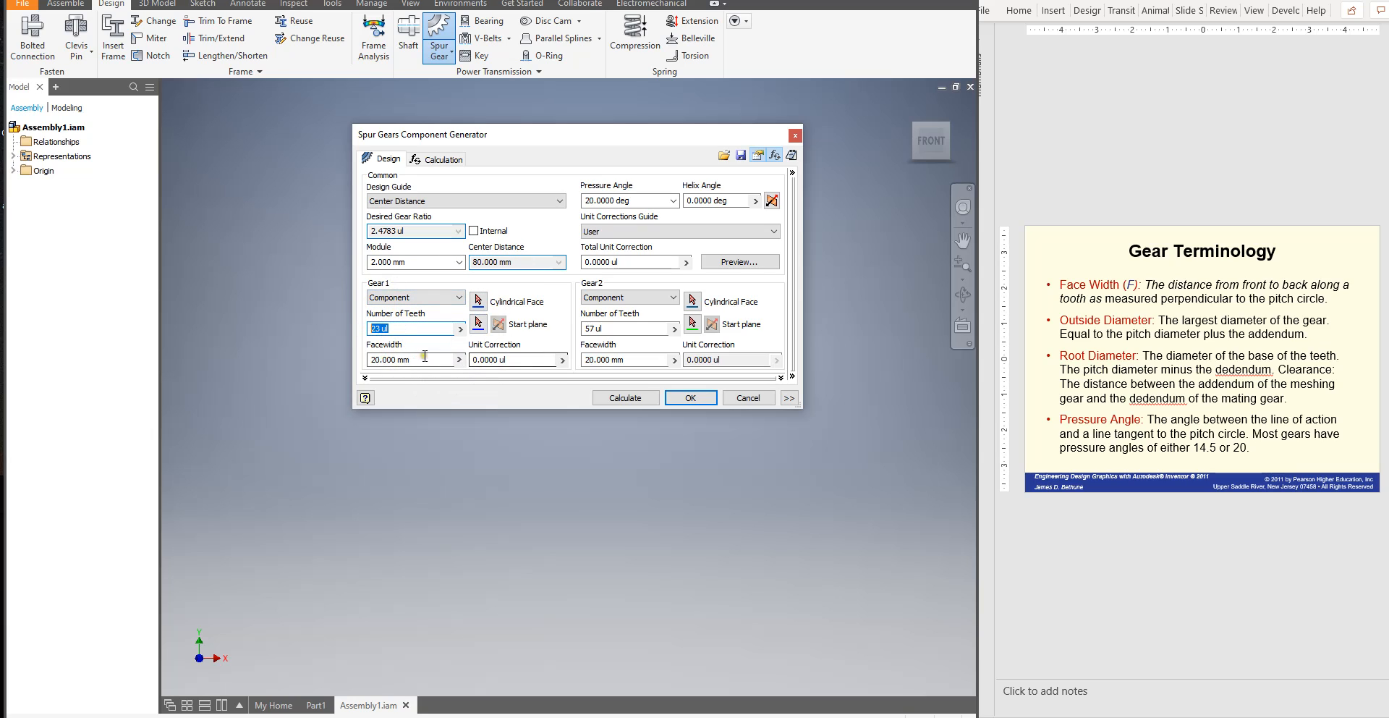
{"action": "left_click", "coordinate": [620, 400]}
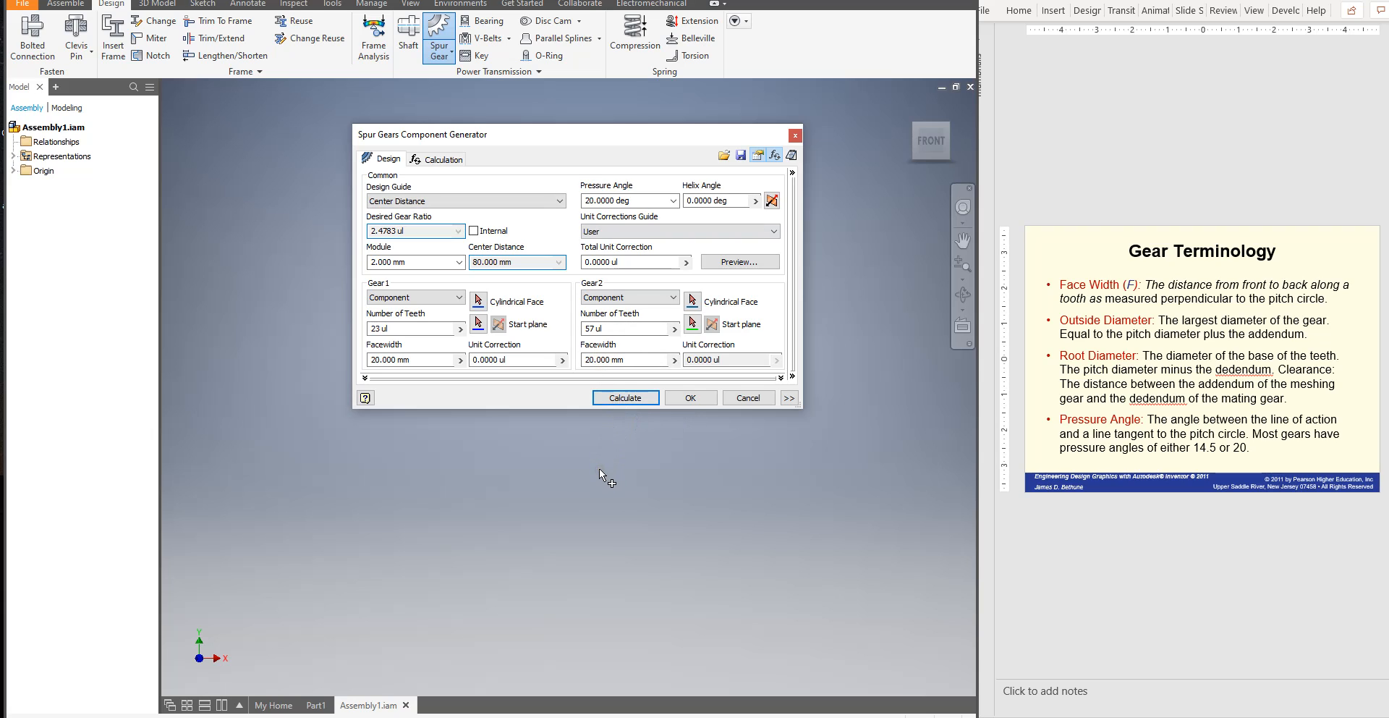
Generate both spur gears with the default file names and place the gear pair in the assembly
{"action": "left_click", "coordinate": [691, 399]}
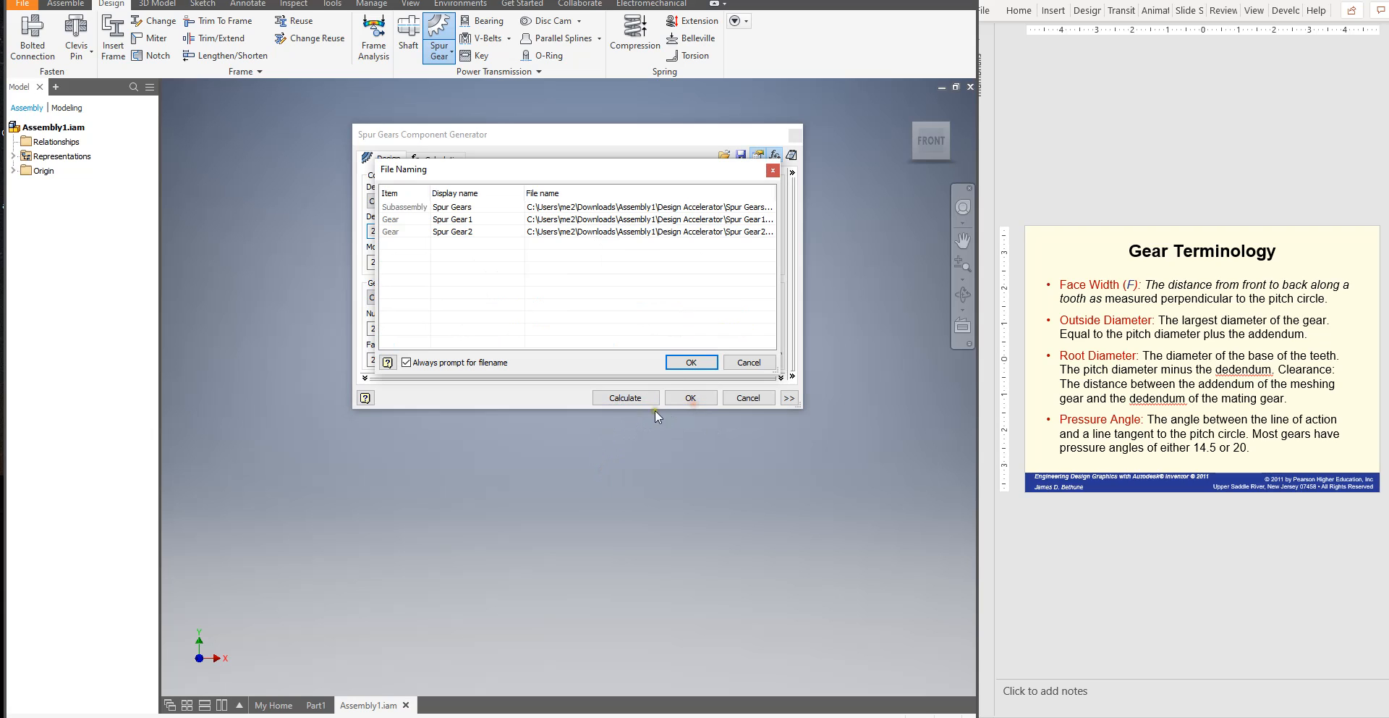
{"action": "left_click", "coordinate": [691, 362]}
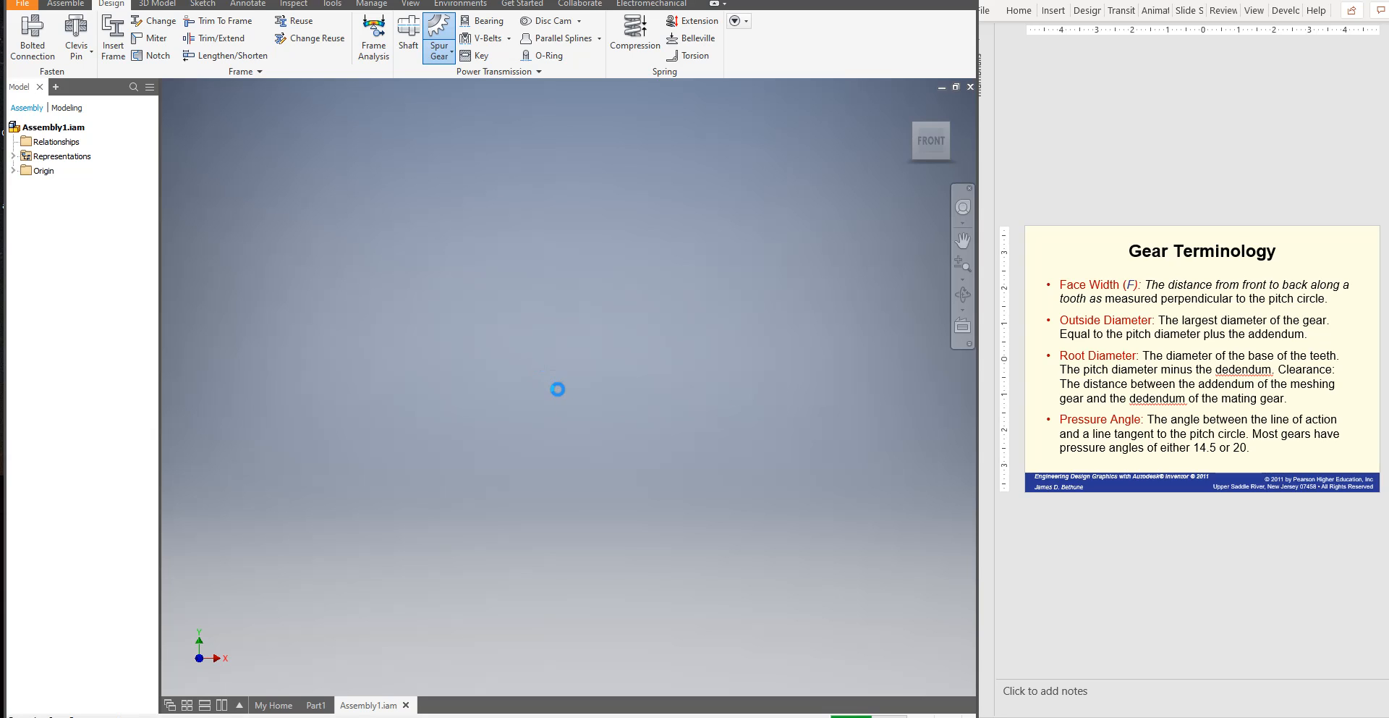
{"action": "scroll", "coordinate": [554, 395], "scroll_direction": "up", "scroll_amount": 8}
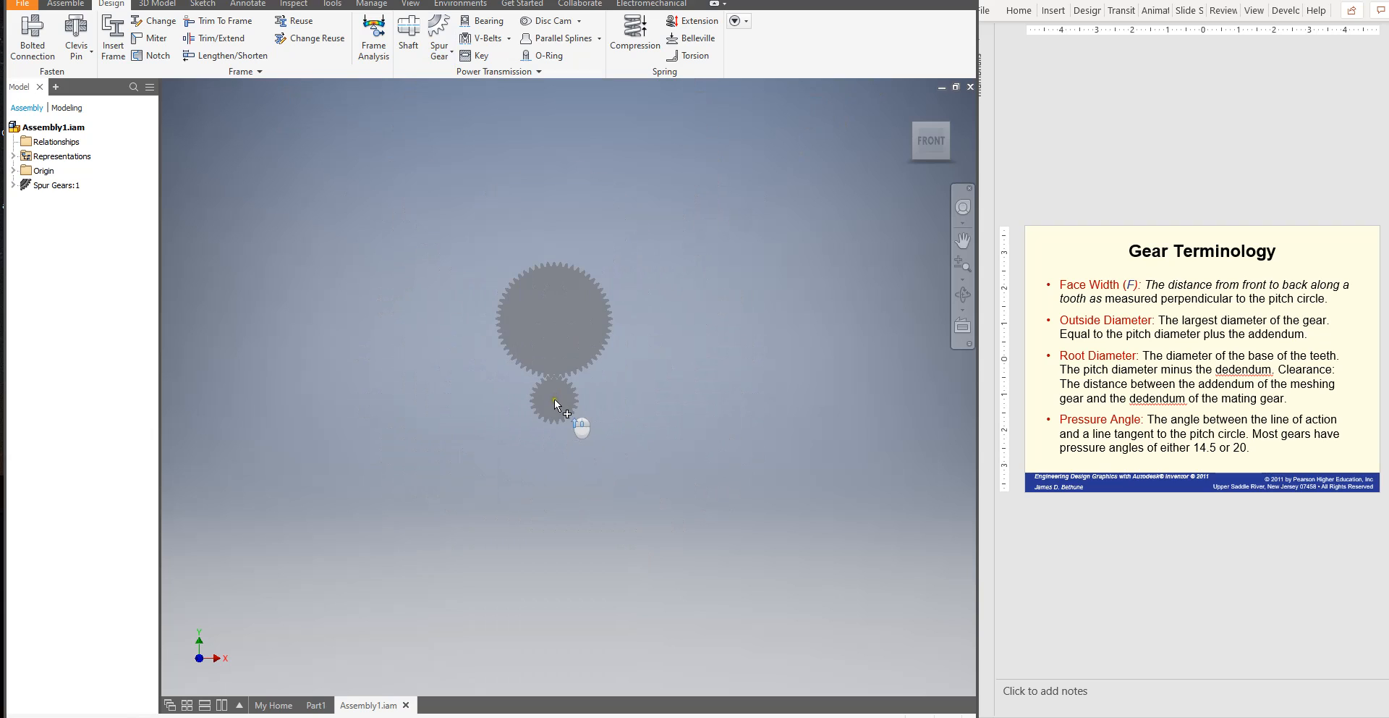
{"action": "left_click", "coordinate": [554, 398]}
Inspect the meshed gear pair from the home view and try to move the smaller gear
{"action": "left_click", "coordinate": [909, 106]}
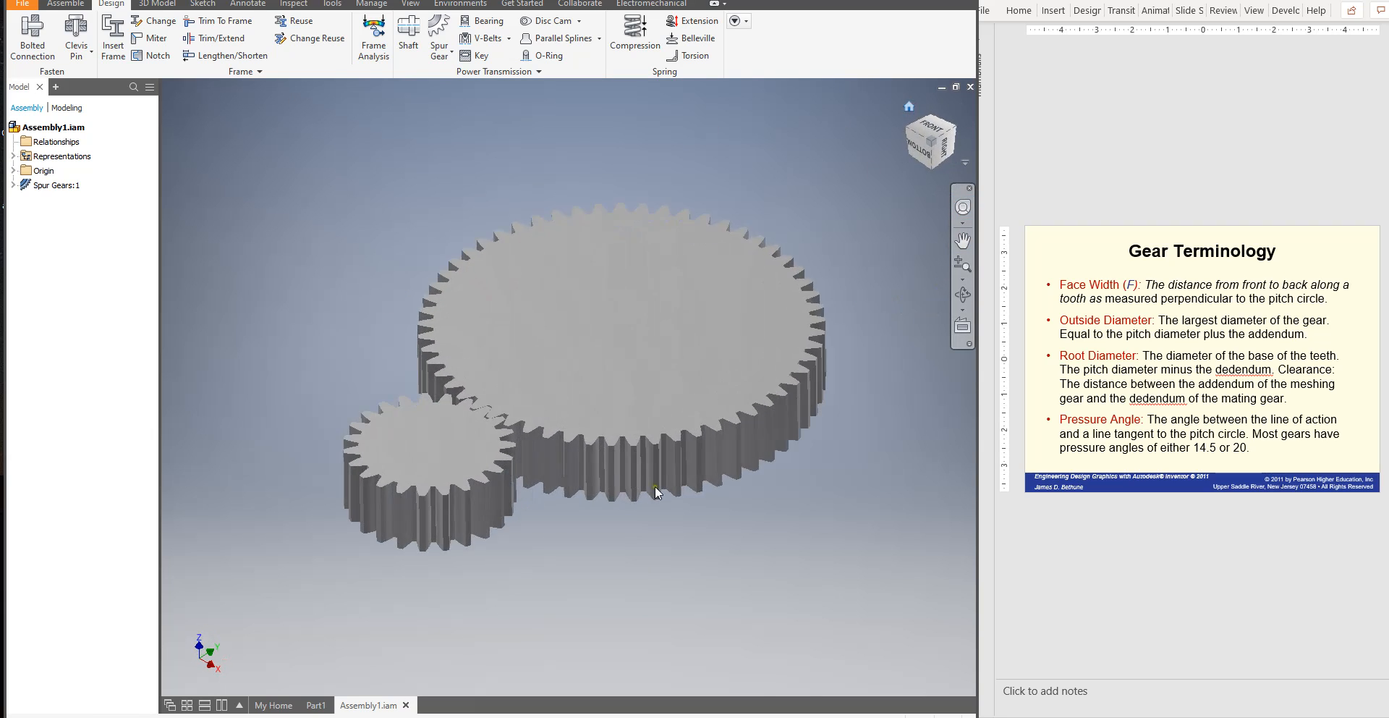
{"action": "left_click_drag", "start_coordinate": [658, 435], "coordinate": [642, 425]}
{"action": "left_click_drag", "start_coordinate": [412, 499], "coordinate": [520, 481]}
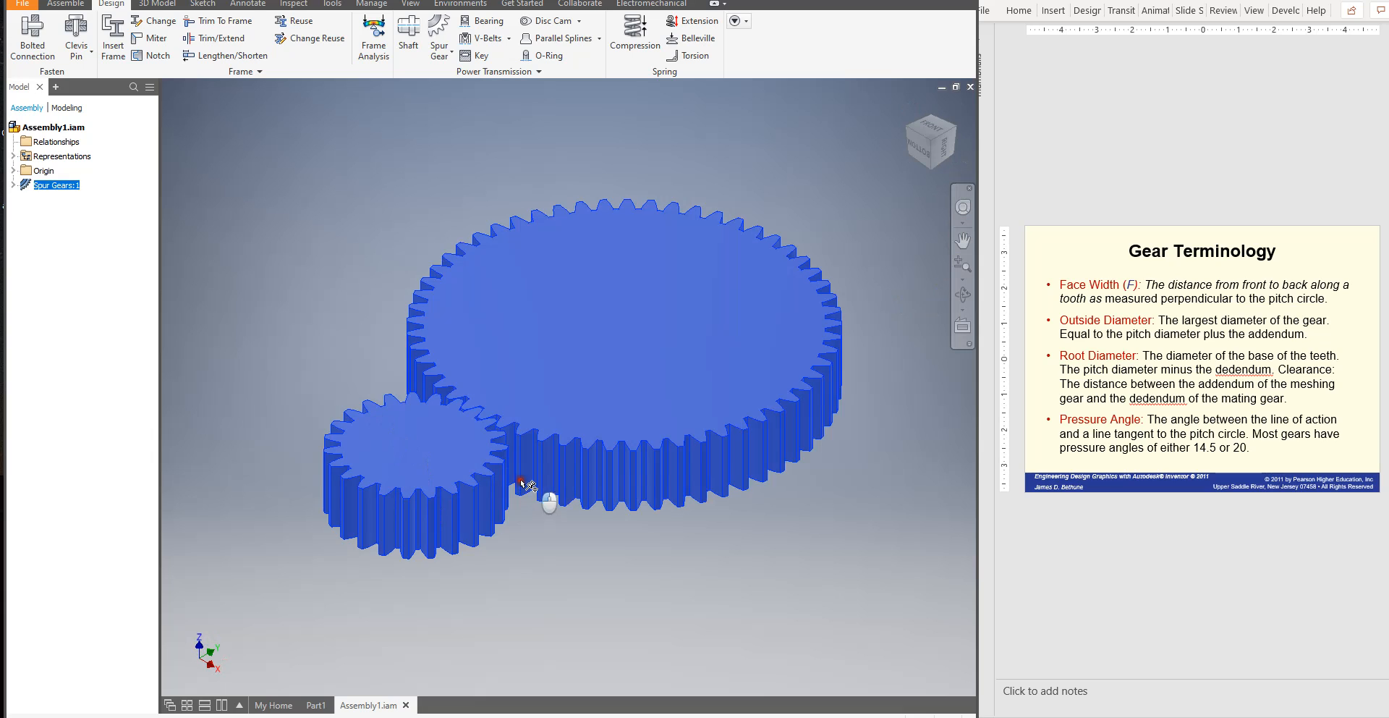
{"action": "left_click", "coordinate": [610, 550]}
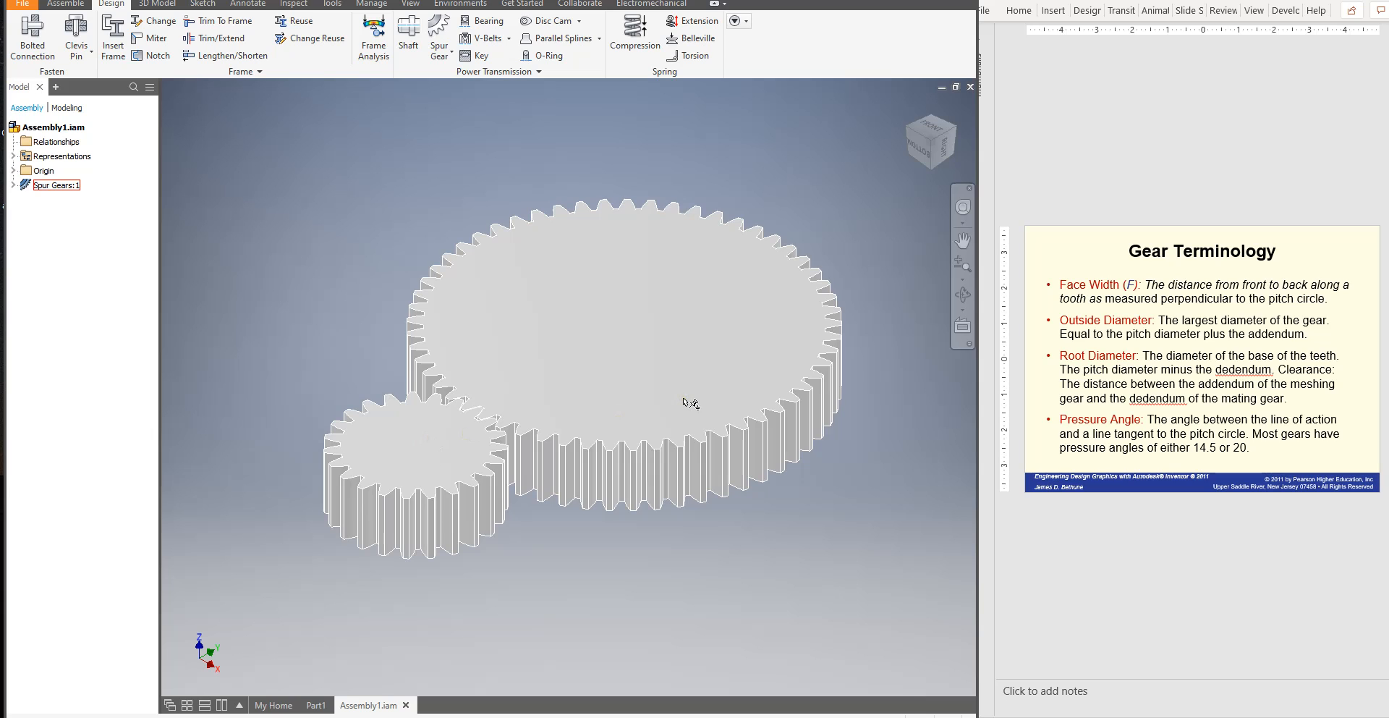
{"action": "scroll", "coordinate": [684, 398], "scroll_direction": "up", "scroll_amount": 3}
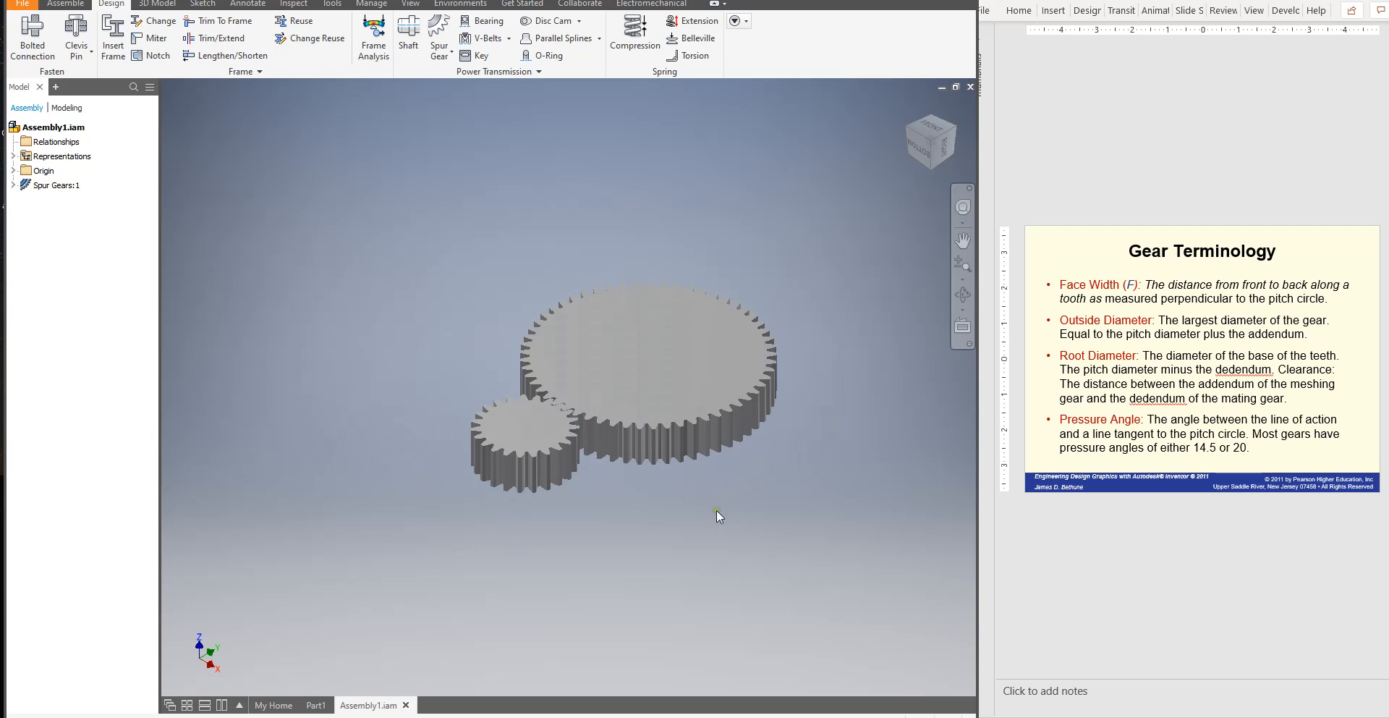
Close the gear-pair assembly and create a new assembly from the metric Standard (mm).iam template
{"action": "left_click", "coordinate": [971, 88]}
{"action": "left_click", "coordinate": [468, 386]}
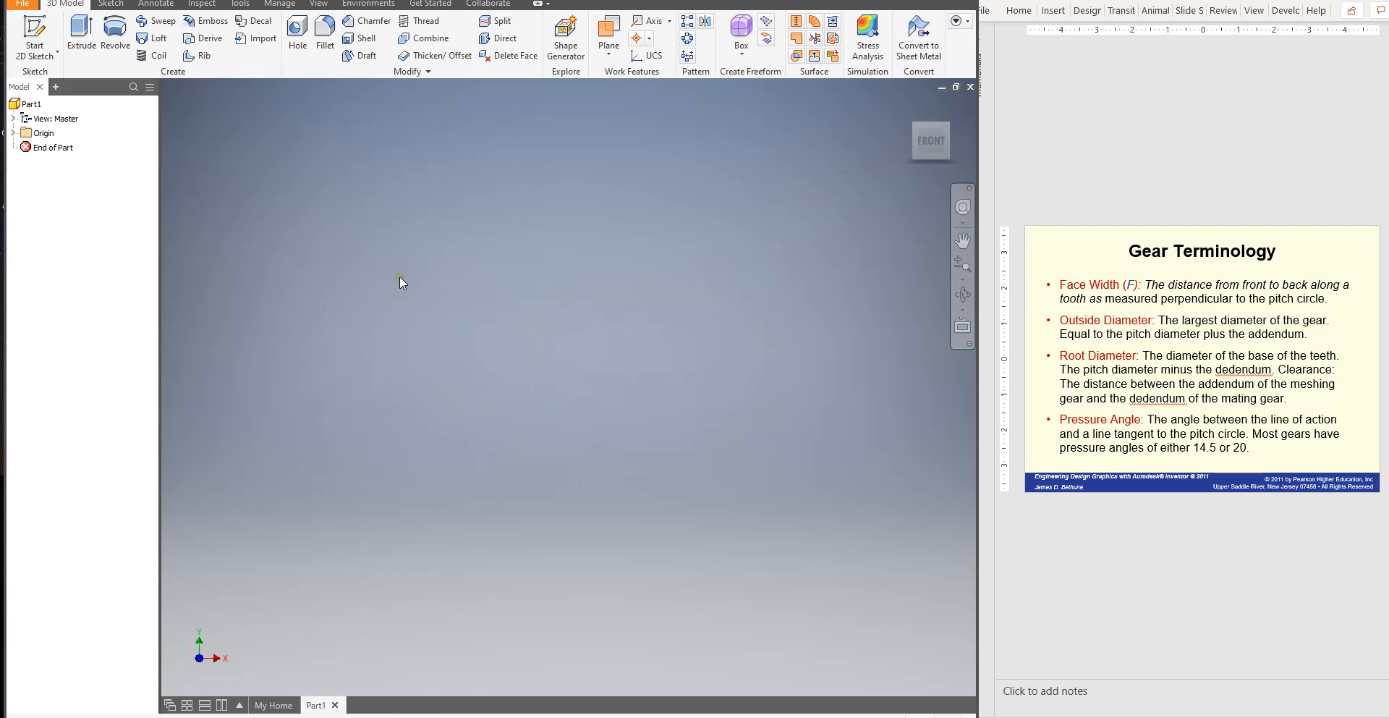
{"action": "left_click", "coordinate": [23, 3]}
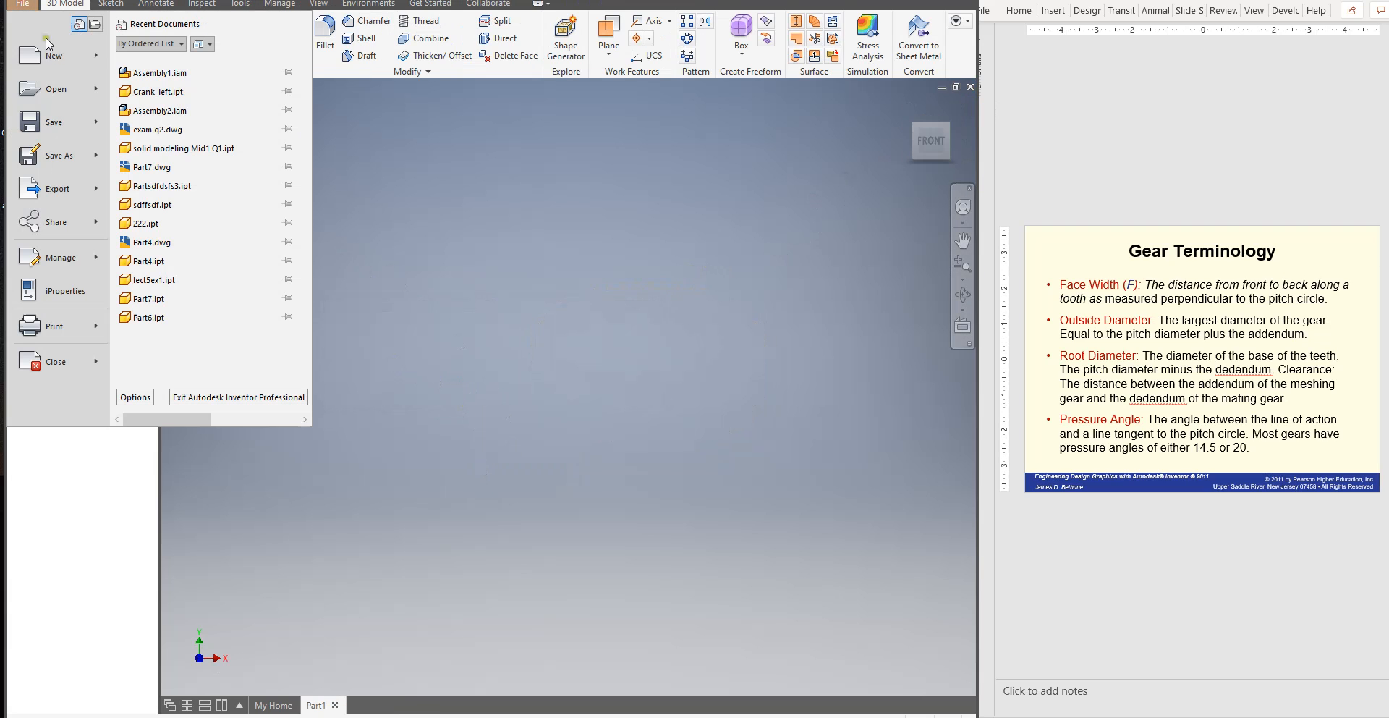
{"action": "left_click", "coordinate": [45, 56]}
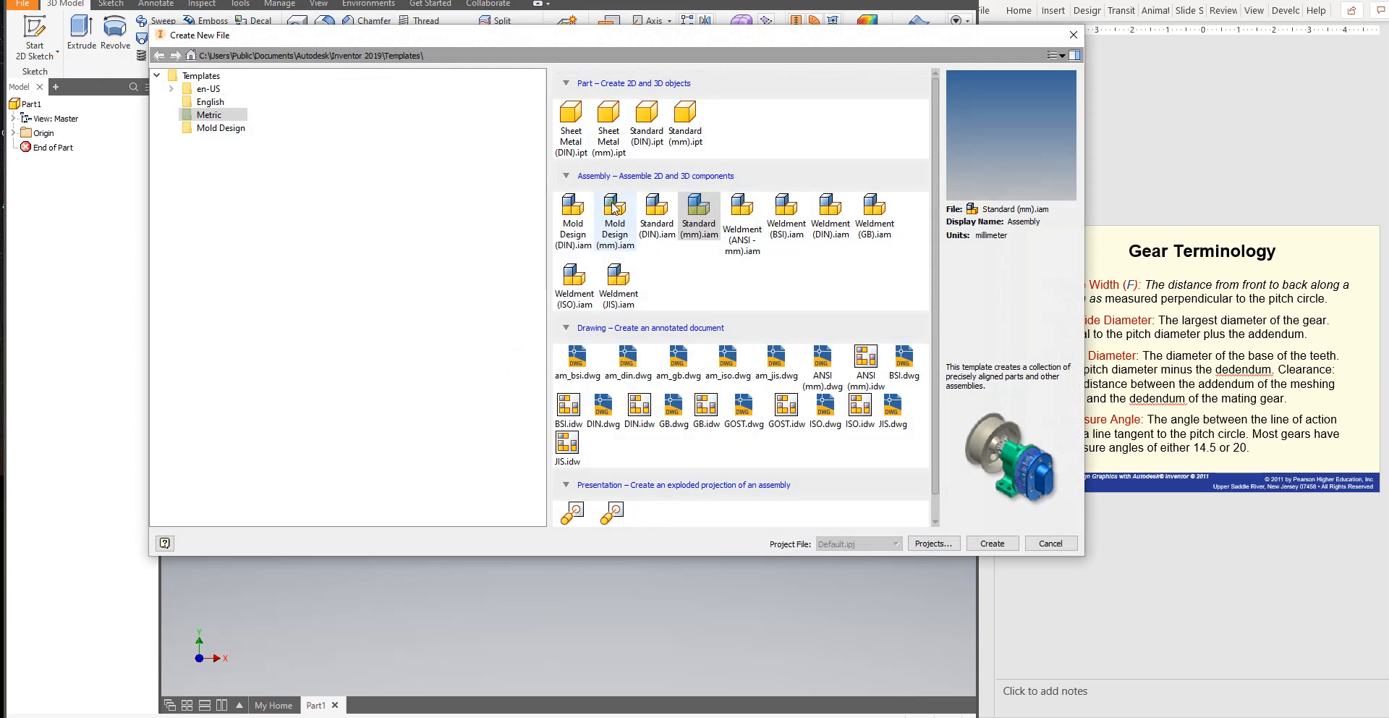
{"action": "left_click", "coordinate": [699, 217]}
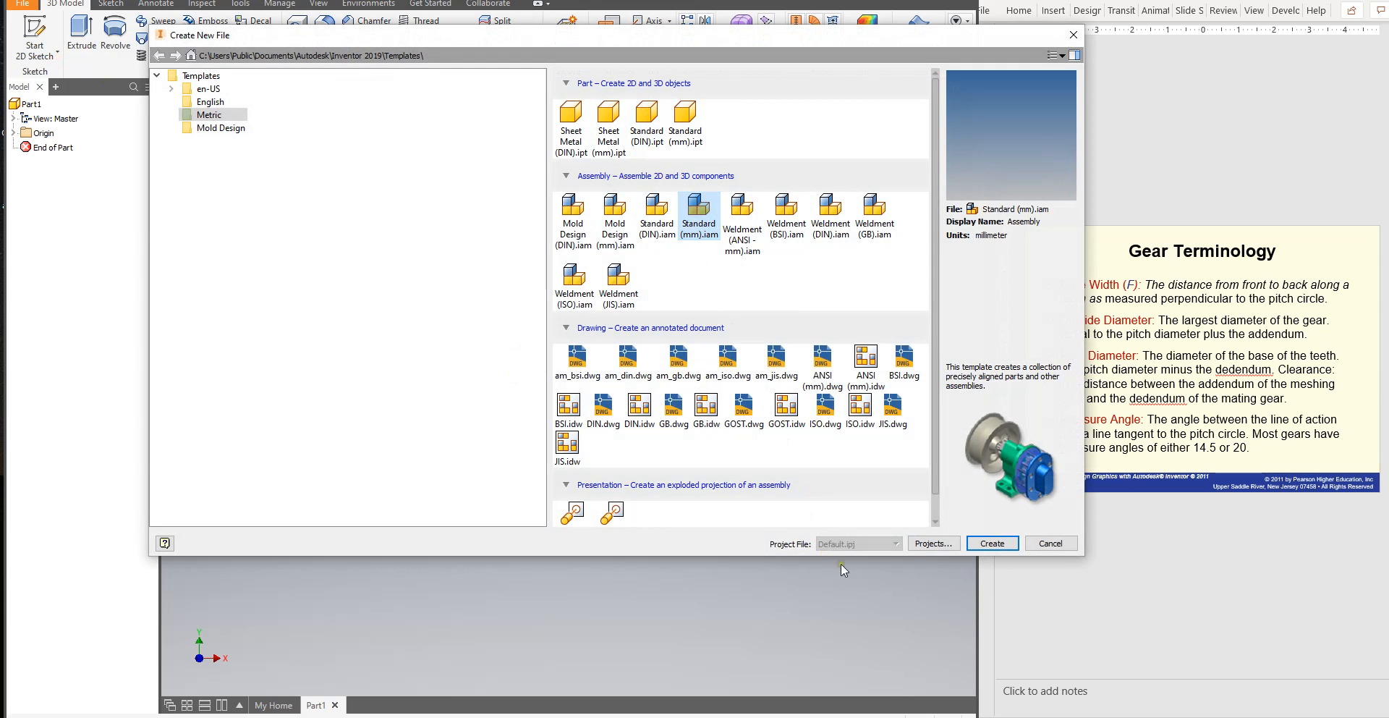
{"action": "left_click", "coordinate": [991, 544]}
{"action": "left_click", "coordinate": [447, 406]}
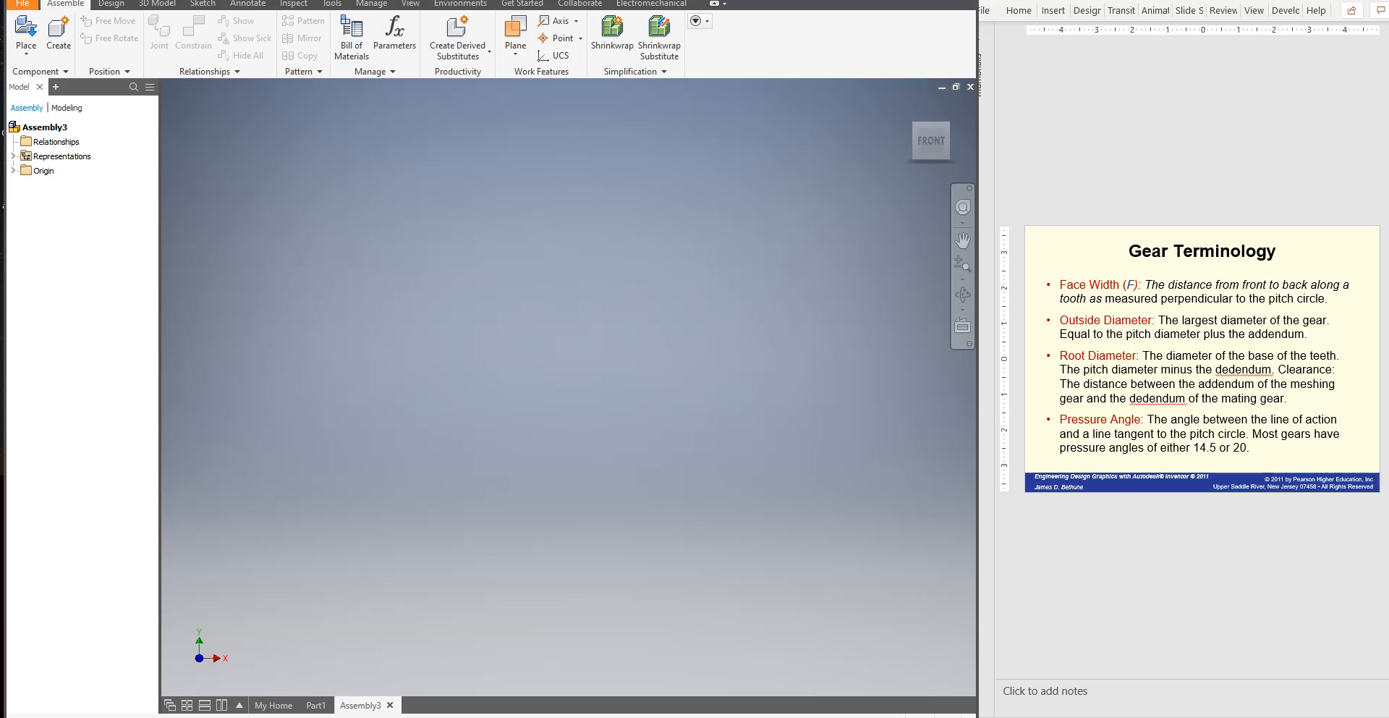
Start the Spur Gear generator, saving the new assembly as Assembly3.iam in the Downloads folder
{"action": "left_click", "coordinate": [112, 4]}
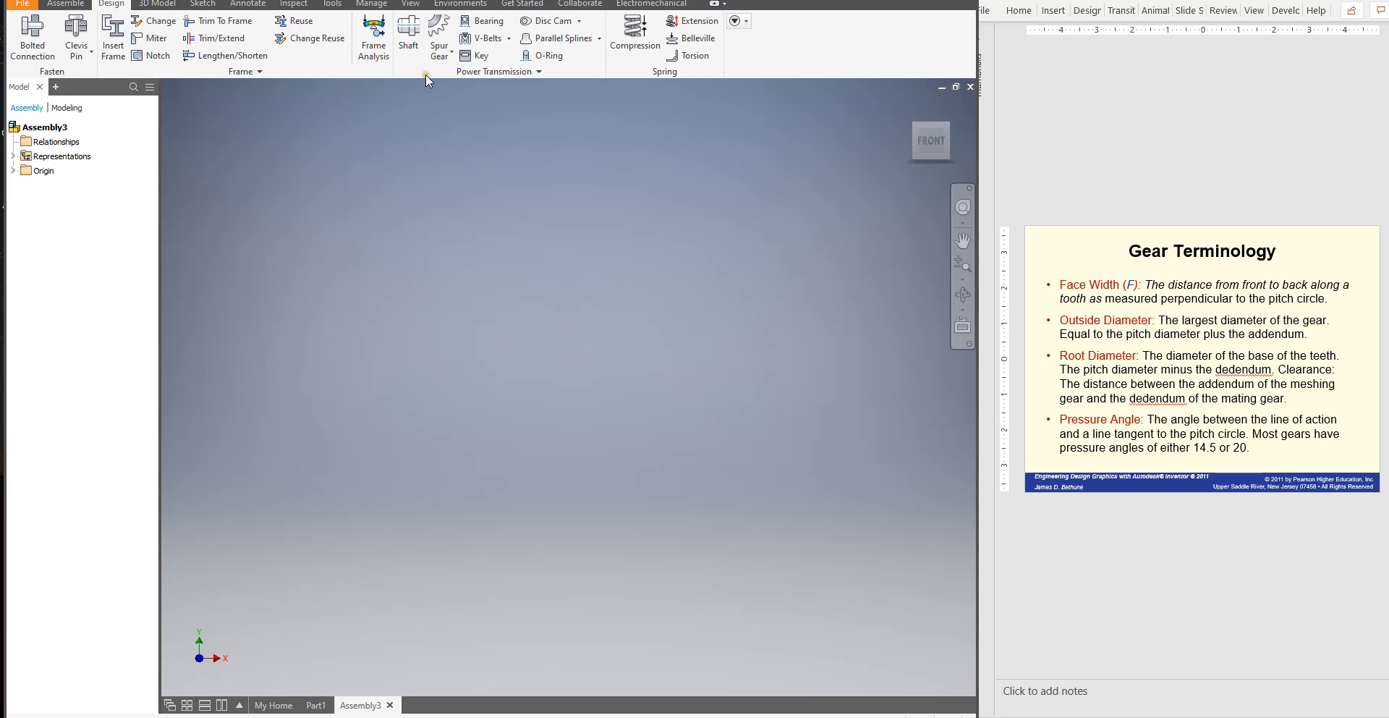
{"action": "left_click", "coordinate": [443, 33]}
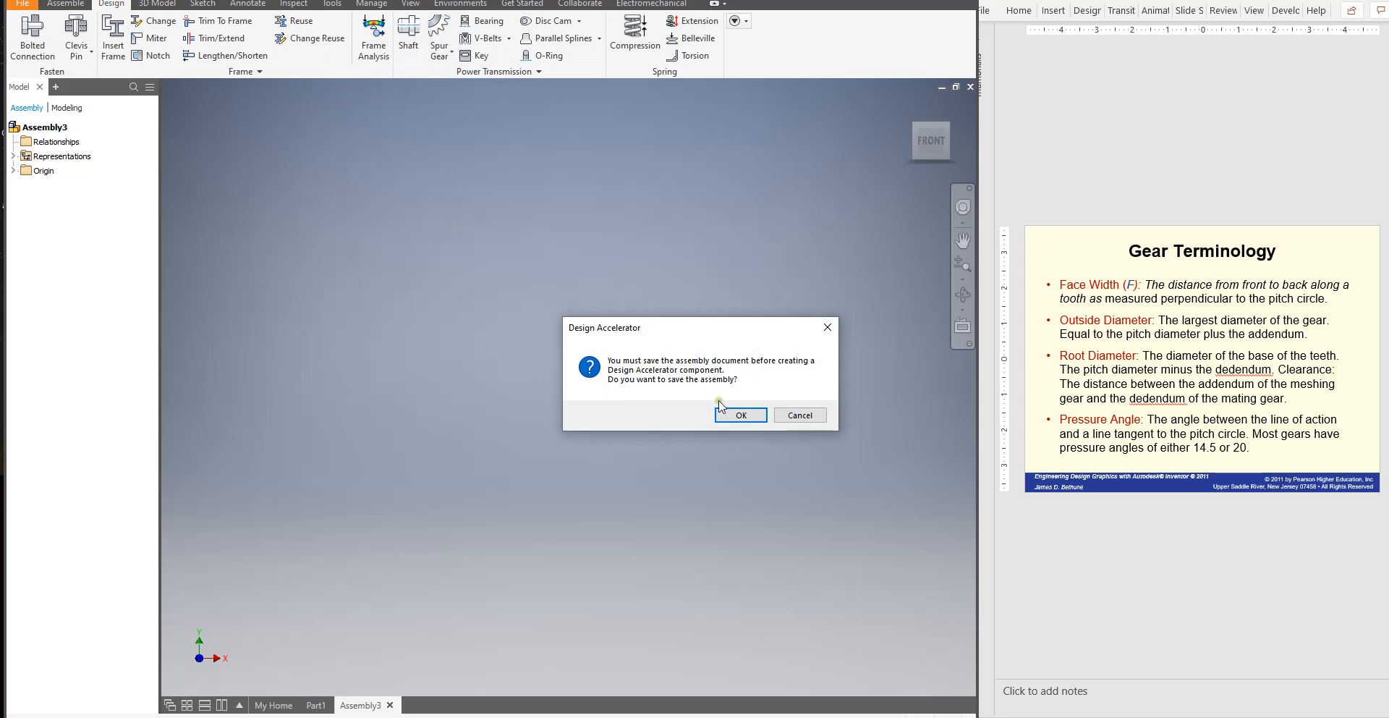
{"action": "left_click", "coordinate": [752, 417]}
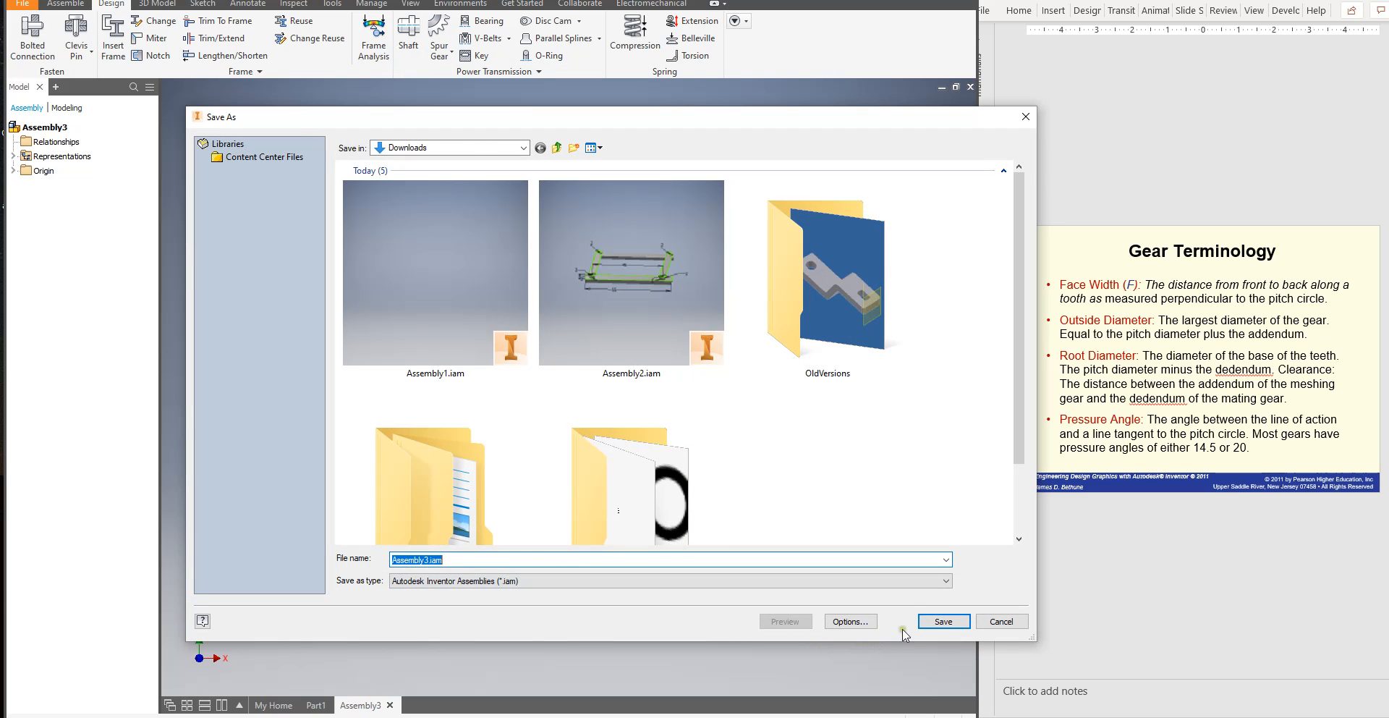
{"action": "left_click", "coordinate": [942, 621]}
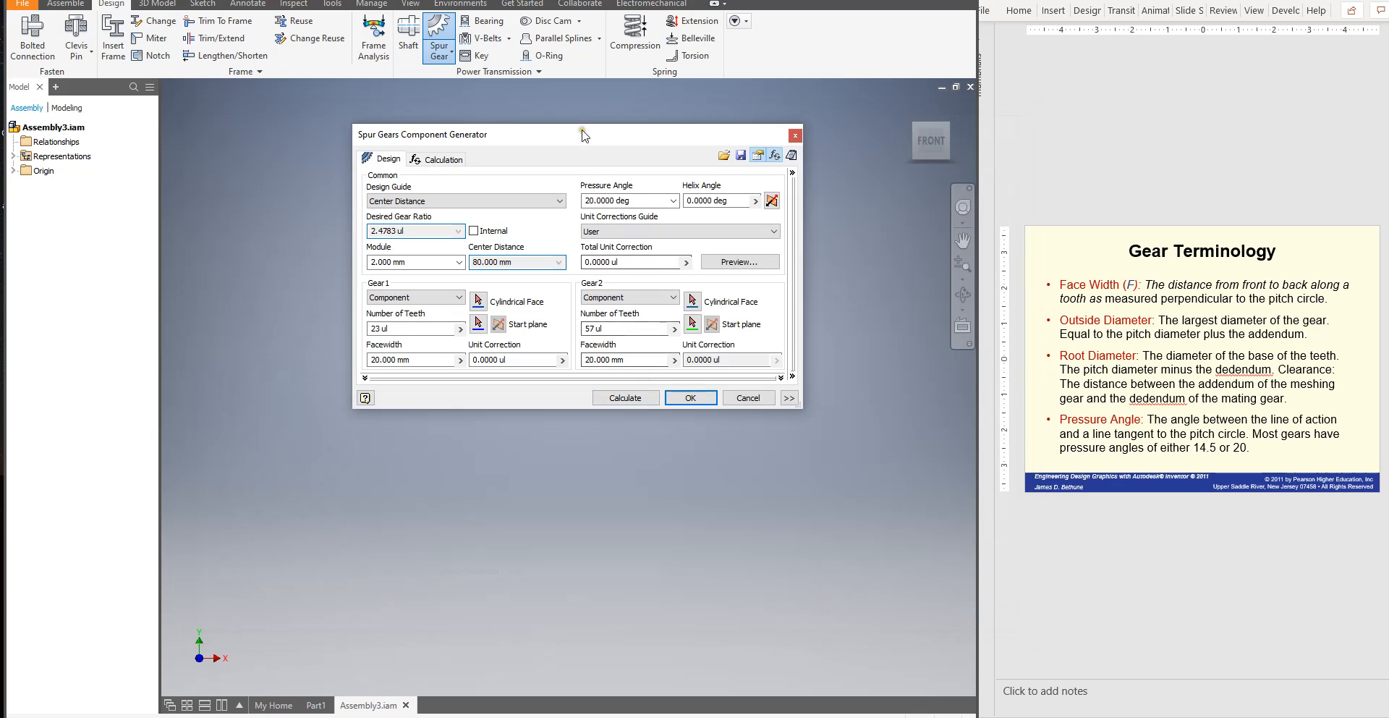
Recalculate the spur gear design and set Gear2 to No Model, leaving Gear1 as a component
{"action": "left_click_drag", "start_coordinate": [576, 138], "coordinate": [515, 157]}
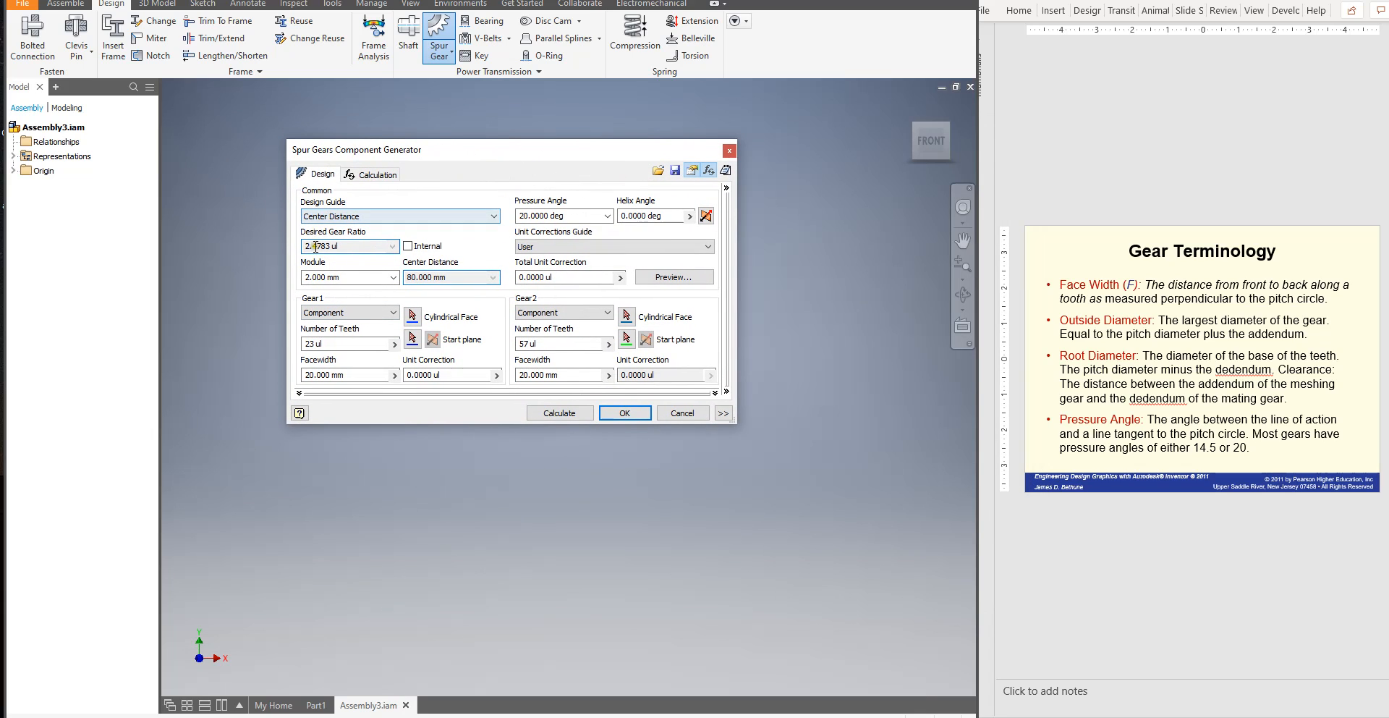
{"action": "left_click", "coordinate": [407, 277]}
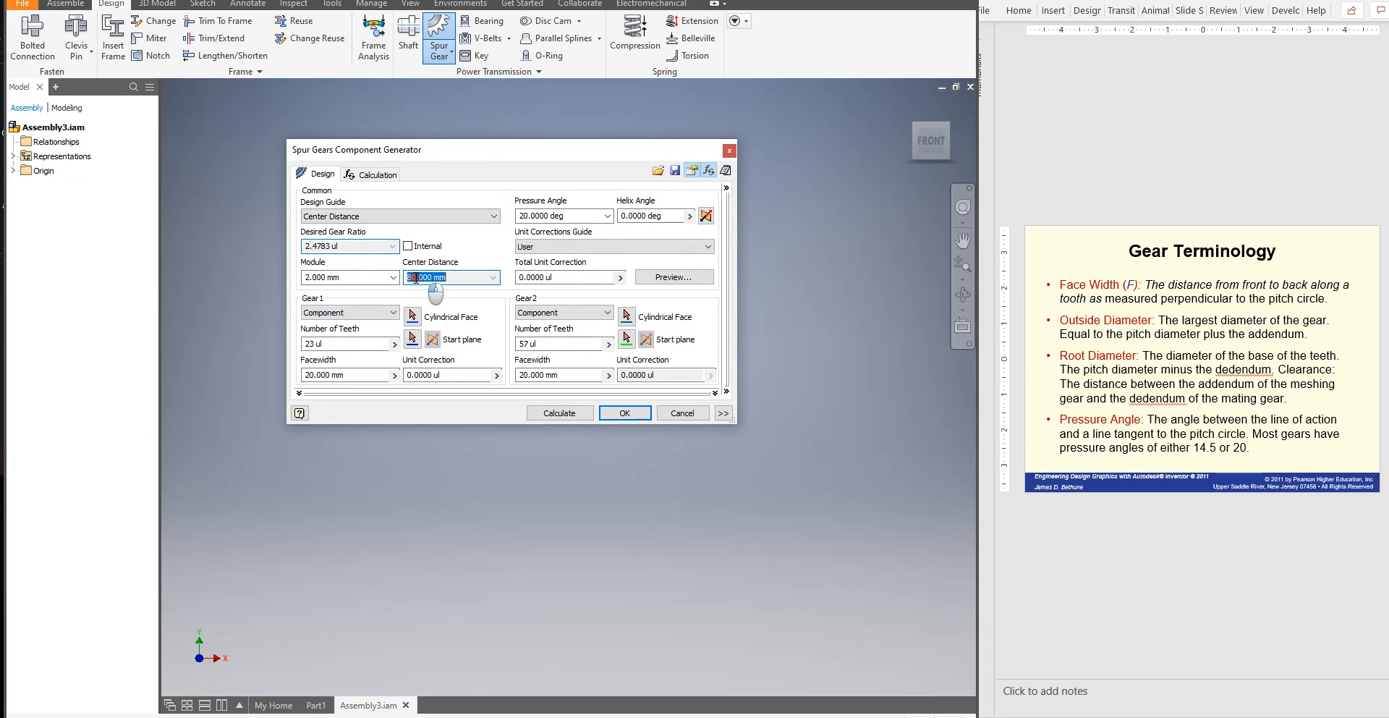
{"action": "left_click", "coordinate": [312, 279]}
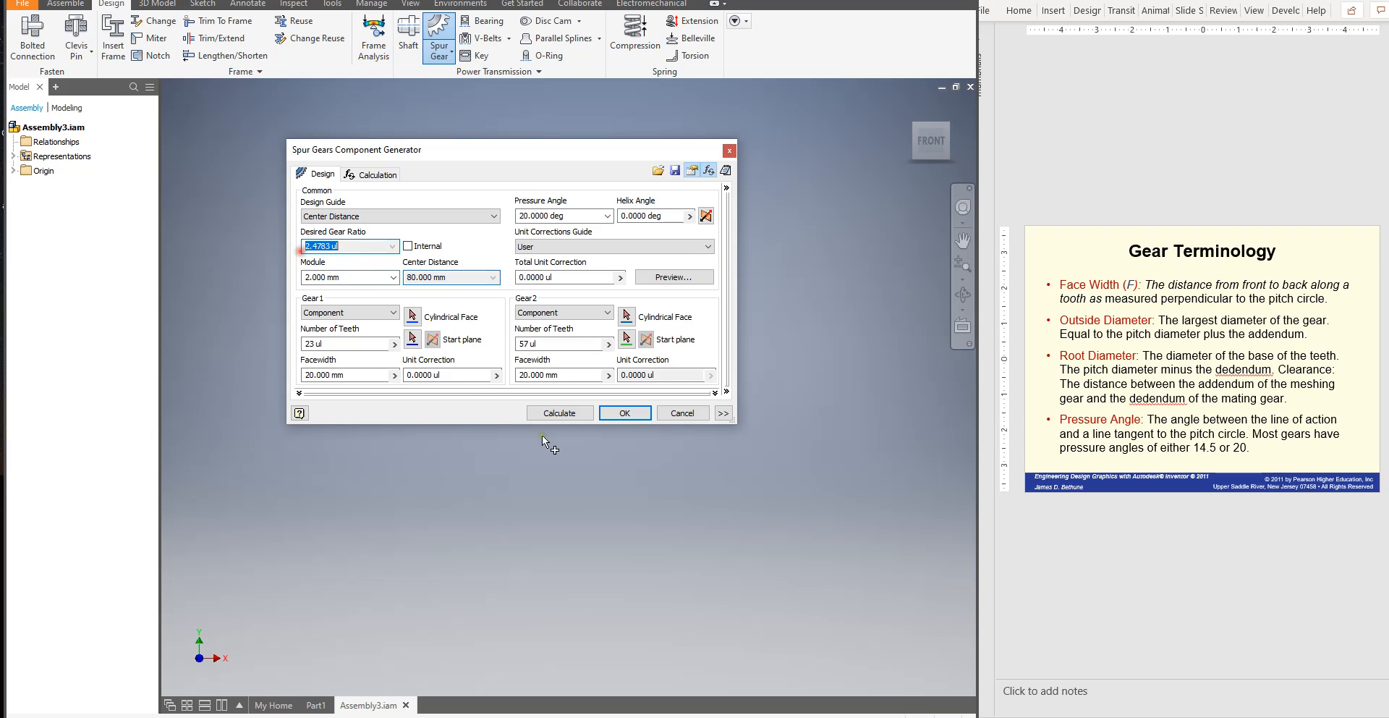
{"action": "left_click", "coordinate": [559, 412]}
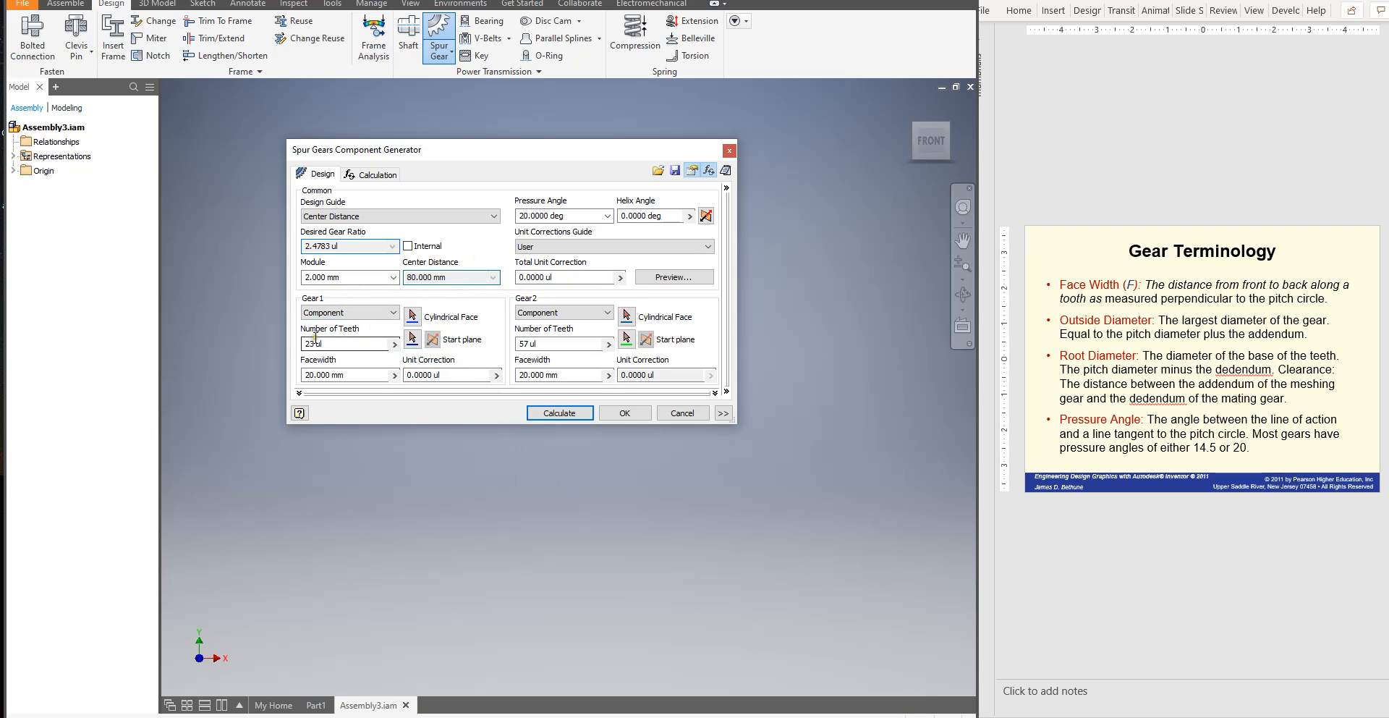
{"action": "left_click", "coordinate": [519, 344]}
{"action": "left_click_drag", "start_coordinate": [518, 343], "coordinate": [543, 339]}
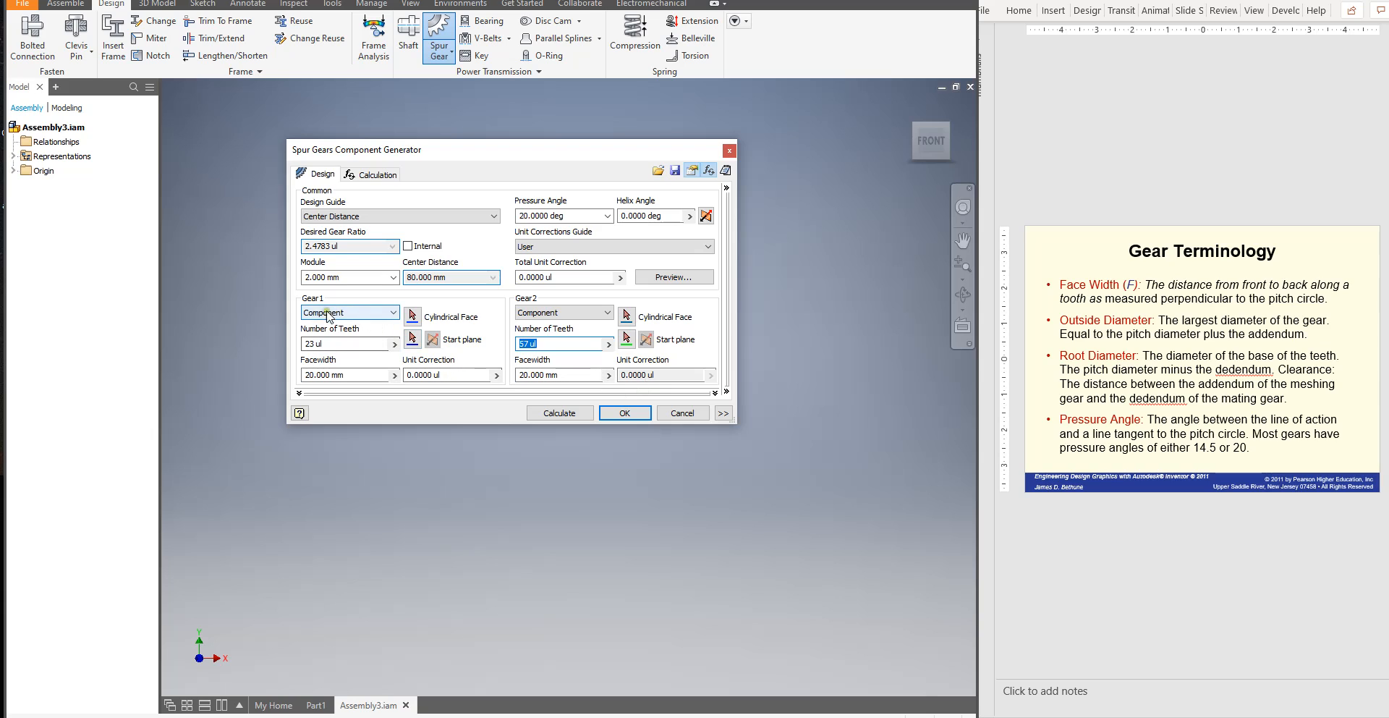
{"action": "left_click", "coordinate": [549, 313]}
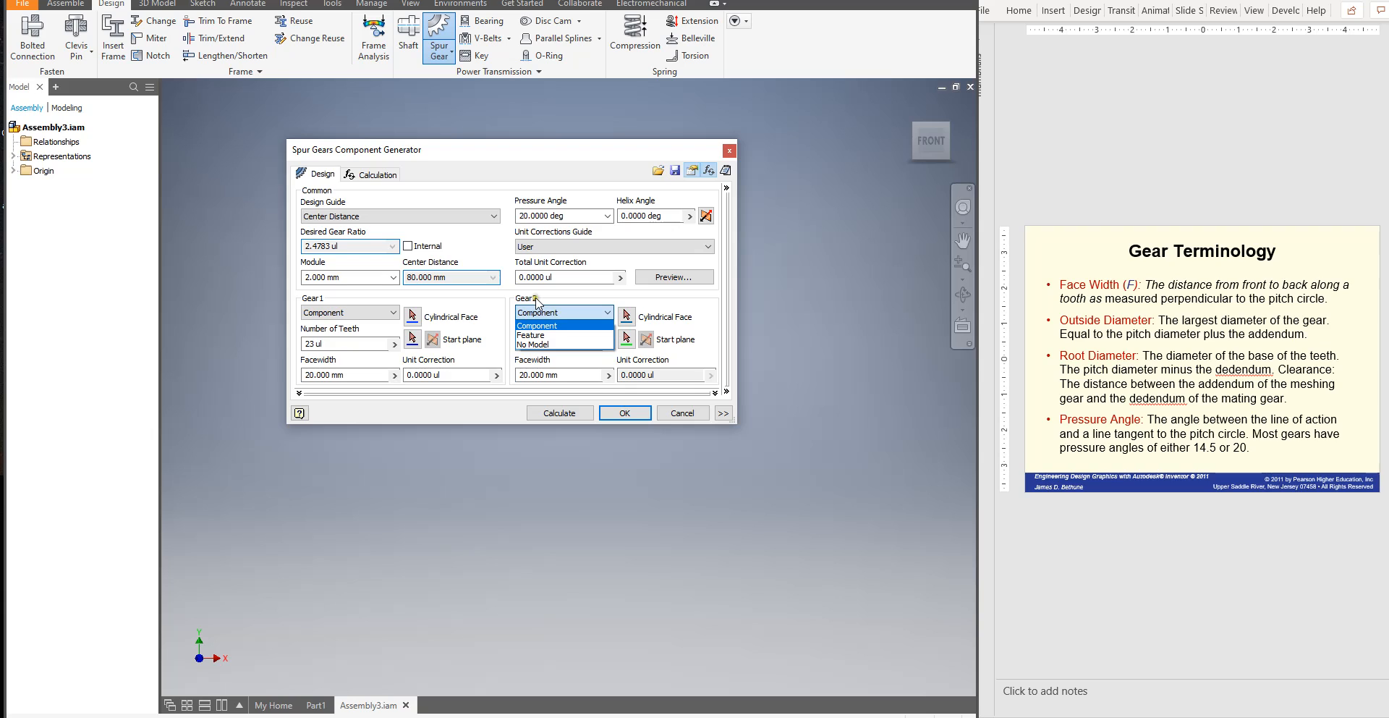
{"action": "left_click", "coordinate": [547, 345]}
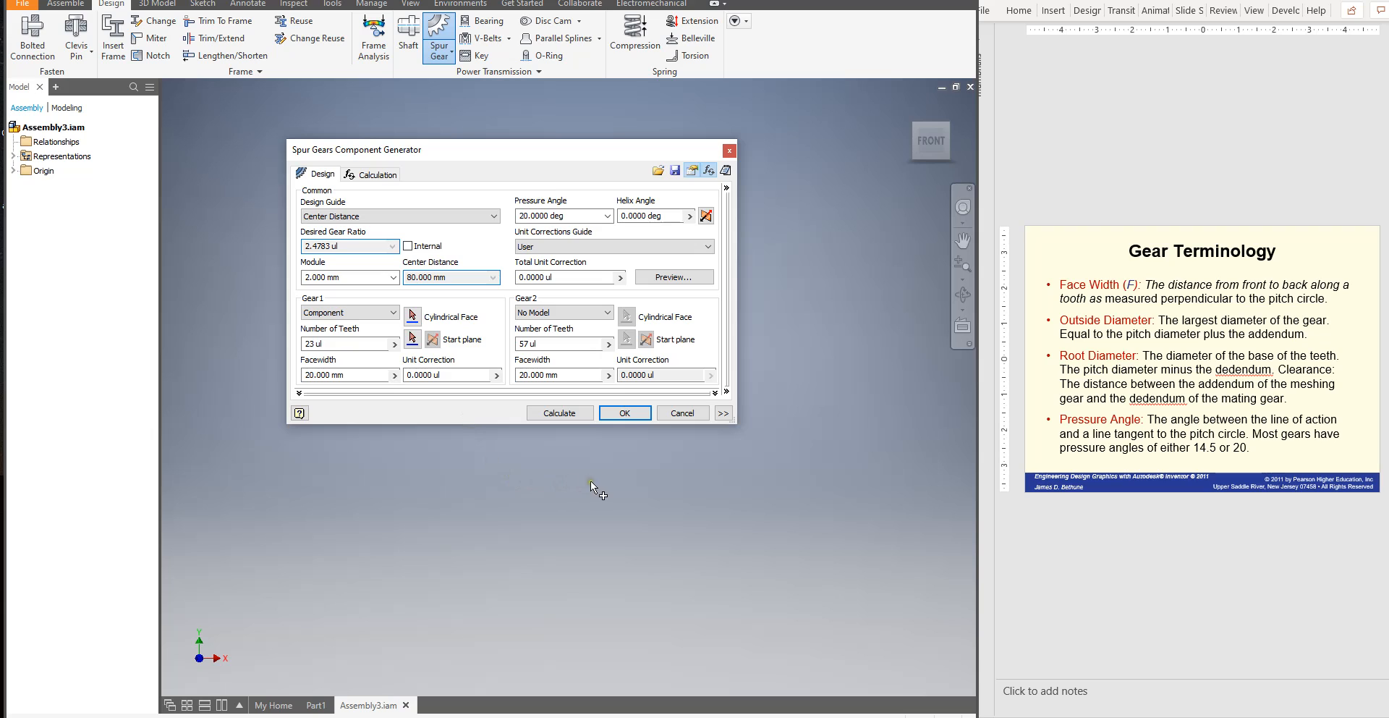
Generate the single 23-tooth spur gear with the default file names and place it in the assembly
{"action": "left_click", "coordinate": [630, 412]}
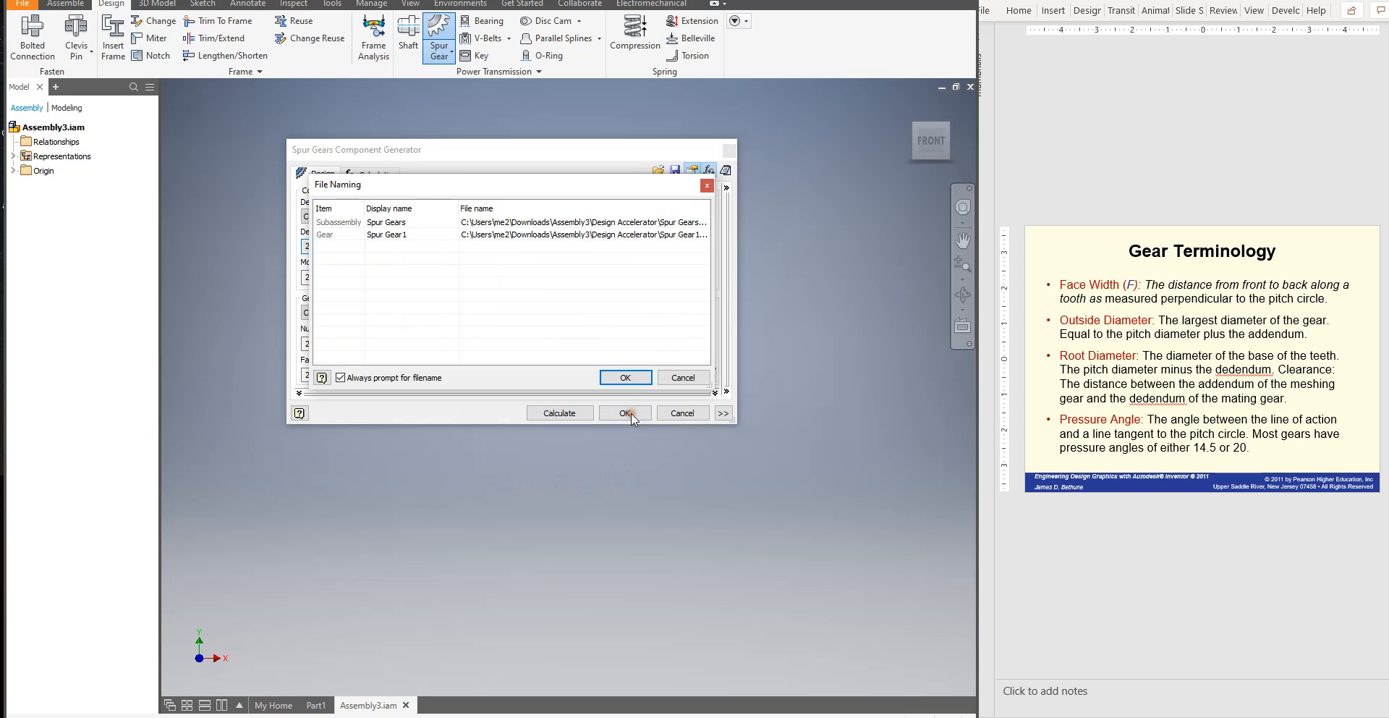
{"action": "left_click", "coordinate": [628, 374]}
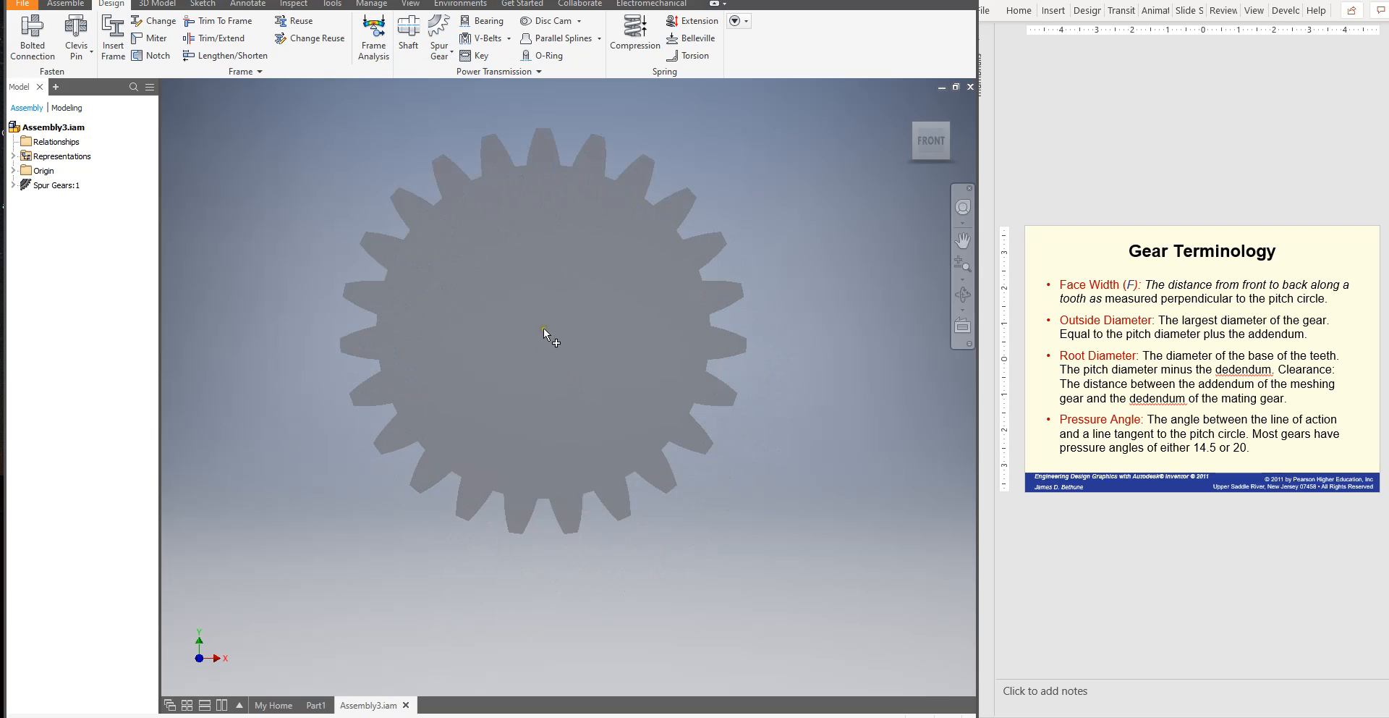
{"action": "left_click", "coordinate": [544, 327]}
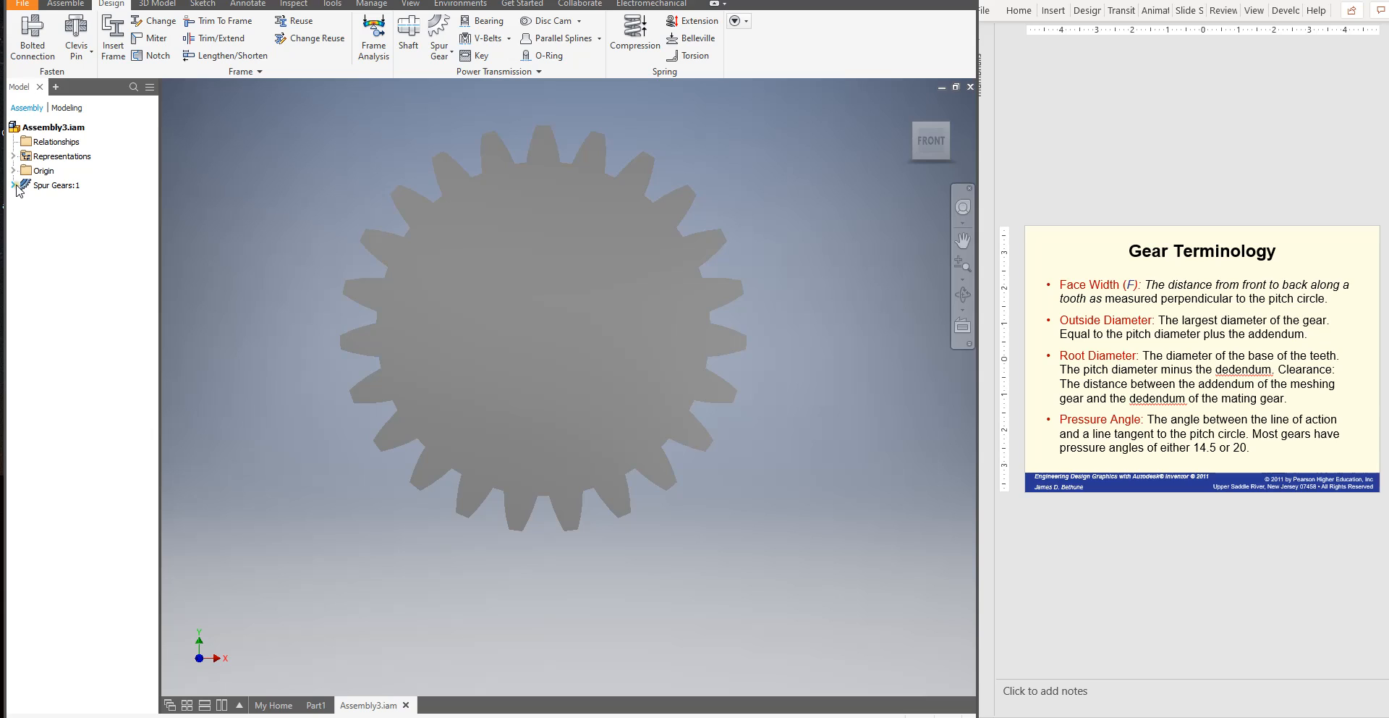
Examine the origin planes and axes of the spur gear subassembly in the model tree
{"action": "left_click", "coordinate": [14, 186]}
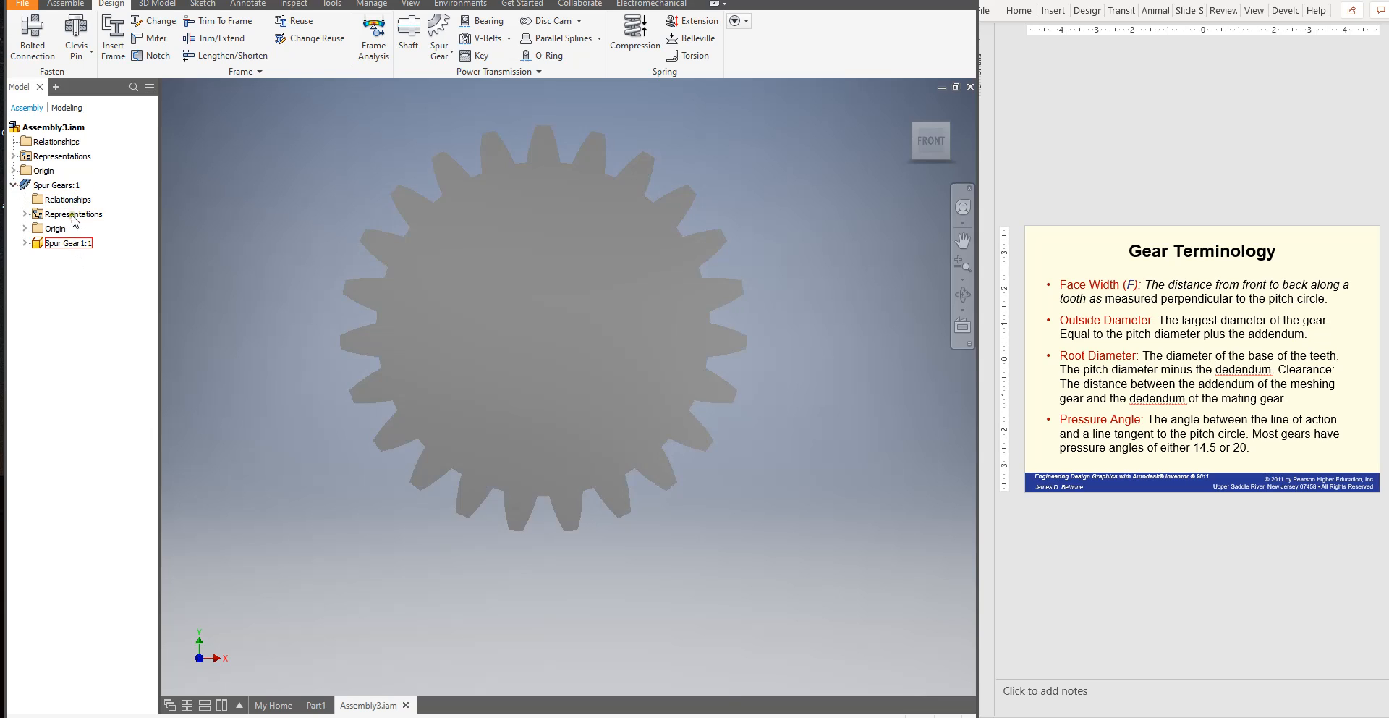
{"action": "left_click", "coordinate": [25, 229]}
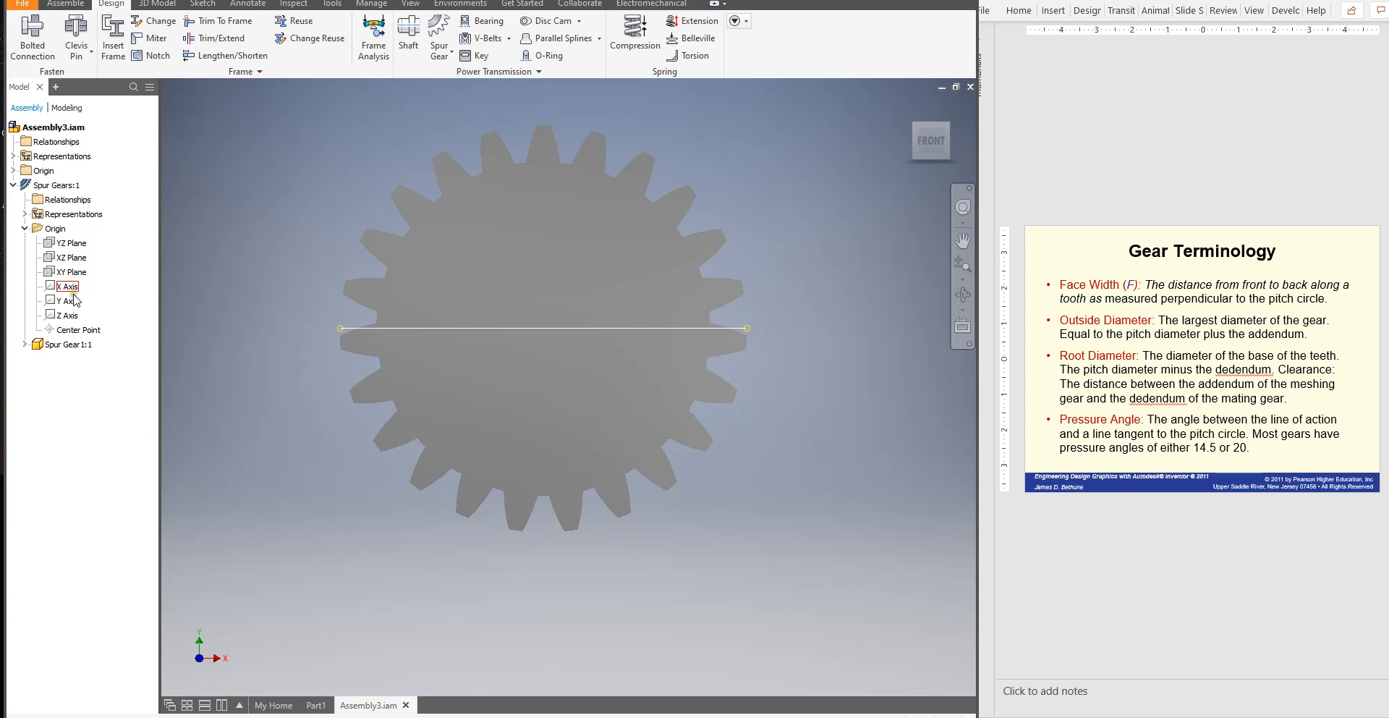
{"action": "left_click", "coordinate": [23, 228]}
{"action": "left_click", "coordinate": [13, 185]}
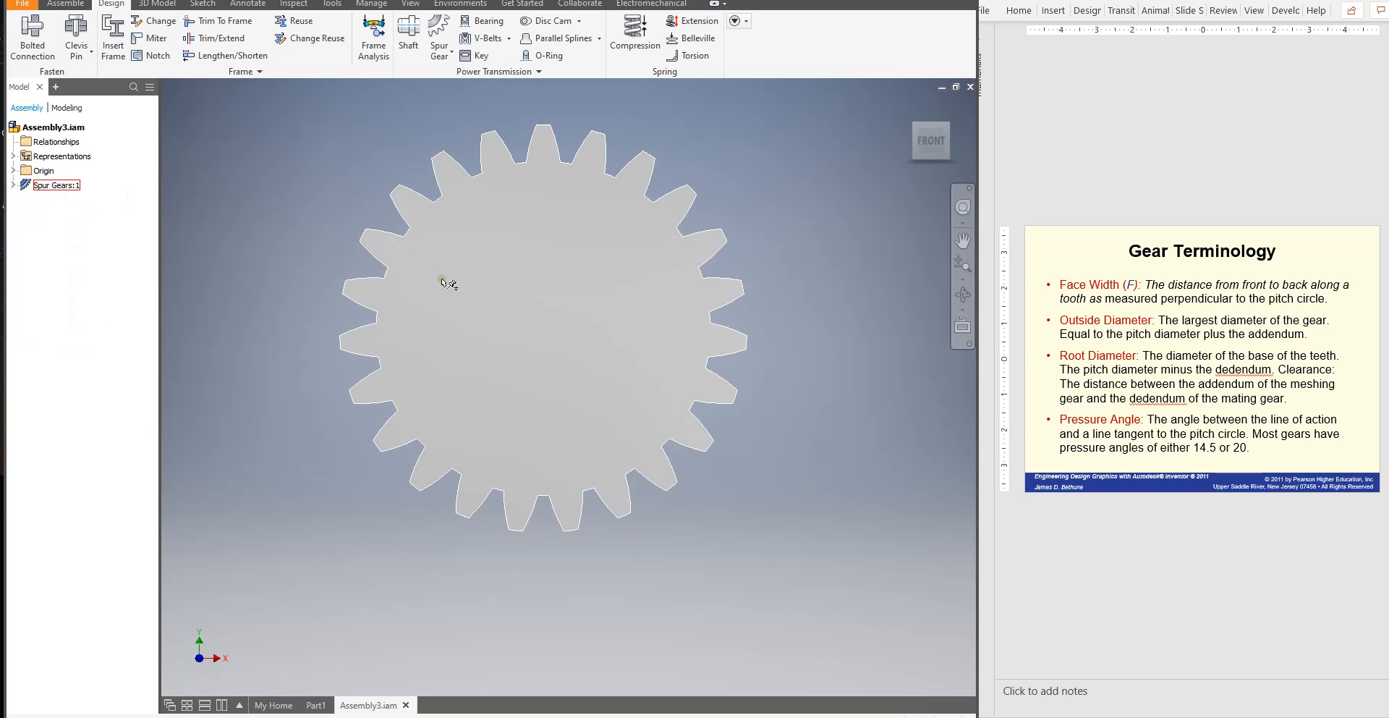
Turn off the Grounded setting of the spur gear subassembly so it is free to move
{"action": "scroll", "coordinate": [469, 315], "scroll_direction": "down", "scroll_amount": 5}
{"action": "scroll", "coordinate": [587, 327], "scroll_direction": "down", "scroll_amount": 3}
{"action": "scroll", "coordinate": [553, 319], "scroll_direction": "up", "scroll_amount": 4}
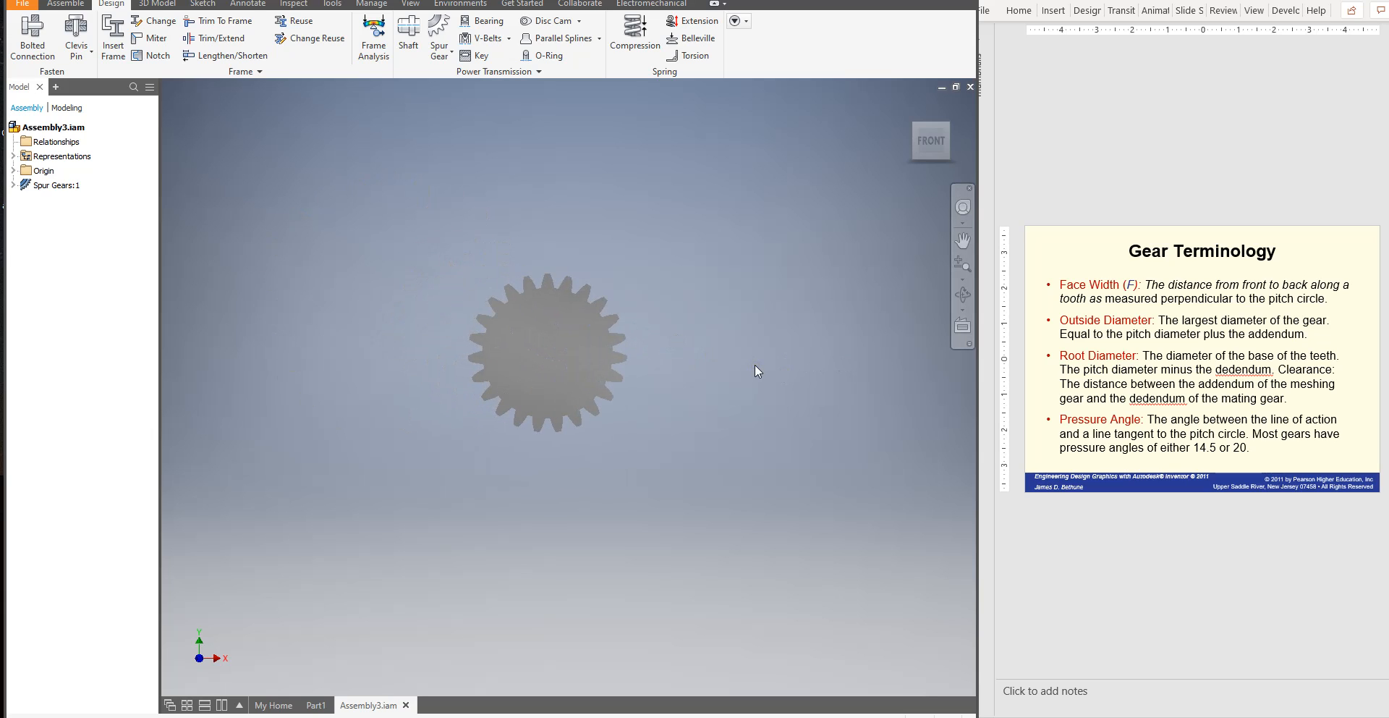
{"action": "left_click_drag", "start_coordinate": [978, 409], "coordinate": [1044, 402]}
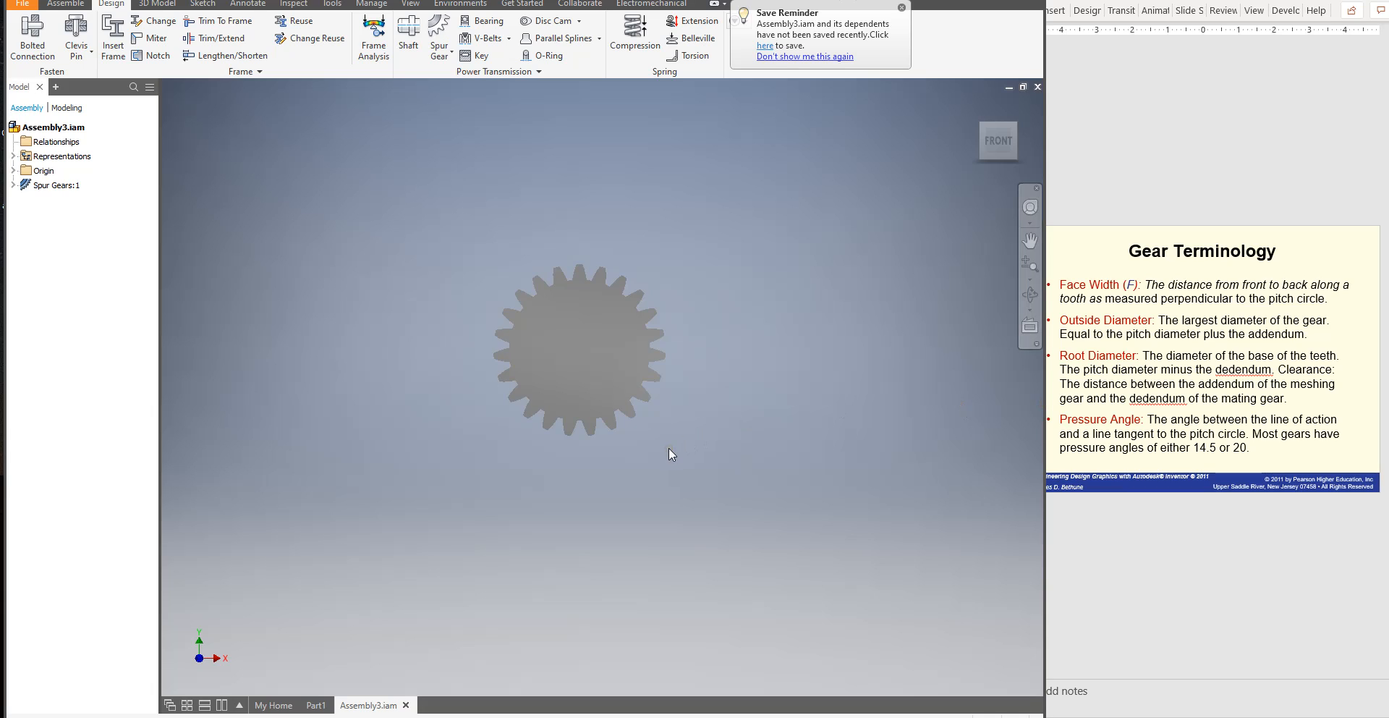
{"action": "middle_click_drag", "start_coordinate": [637, 417], "coordinate": [552, 432]}
{"action": "scroll", "coordinate": [552, 432], "scroll_direction": "up", "scroll_amount": 2}
{"action": "middle_click_drag", "start_coordinate": [636, 426], "coordinate": [696, 406]}
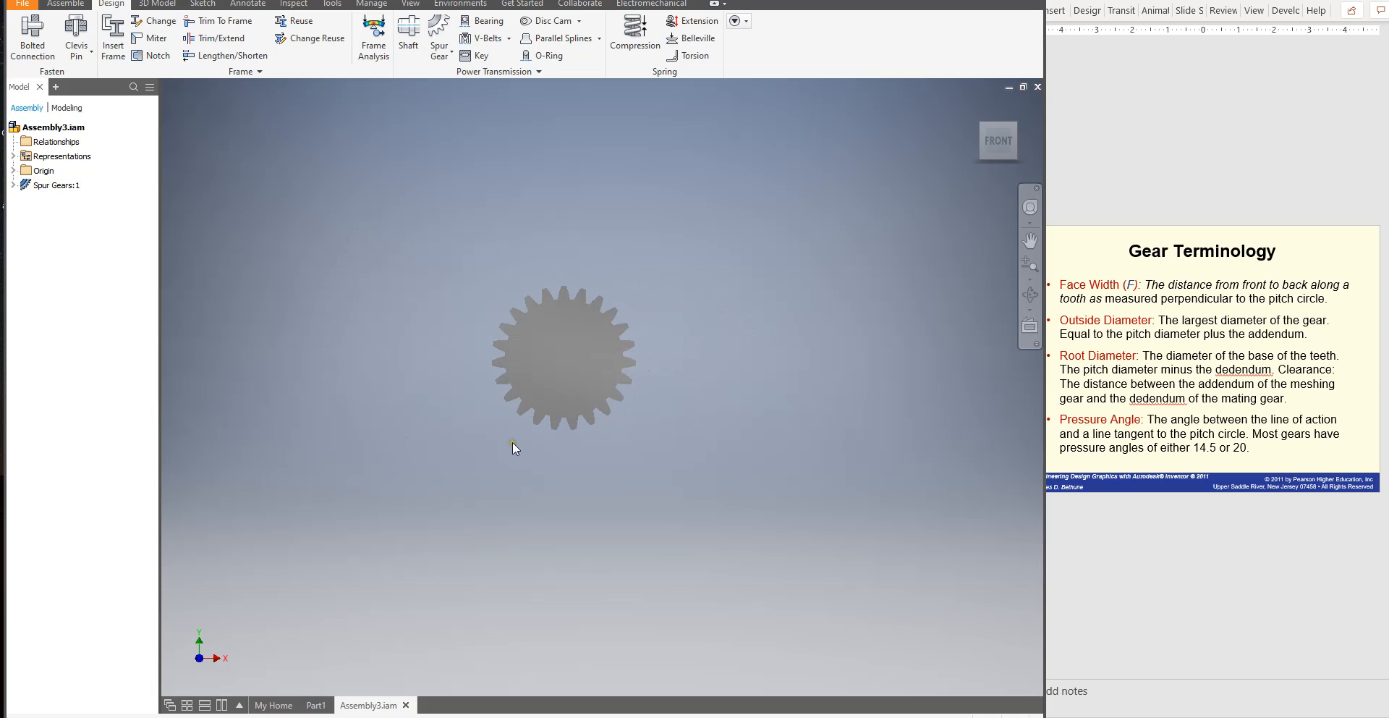
{"action": "left_click", "coordinate": [530, 368]}
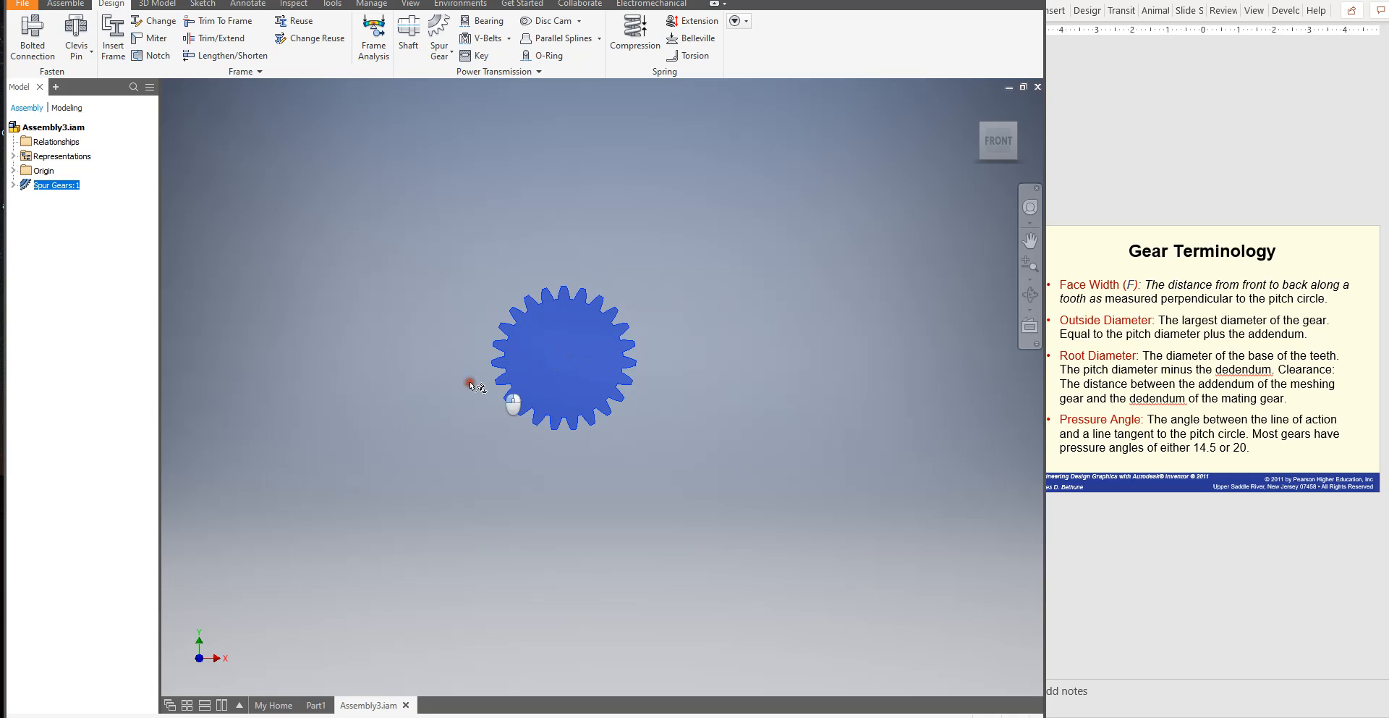
{"action": "right_click", "coordinate": [559, 358]}
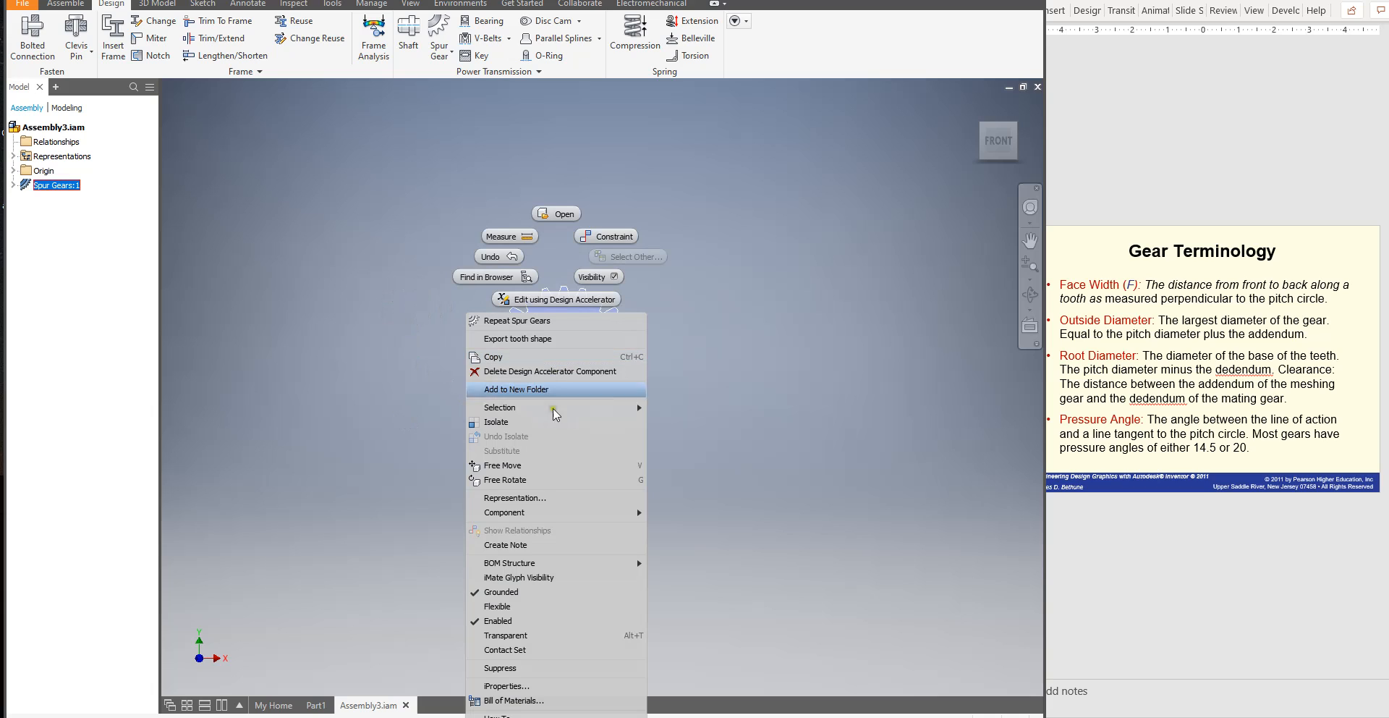
{"action": "left_click", "coordinate": [523, 592]}
Move the ungrounded spur gear around in the front view to test its freedom of movement
{"action": "left_click_drag", "start_coordinate": [567, 366], "coordinate": [607, 324]}
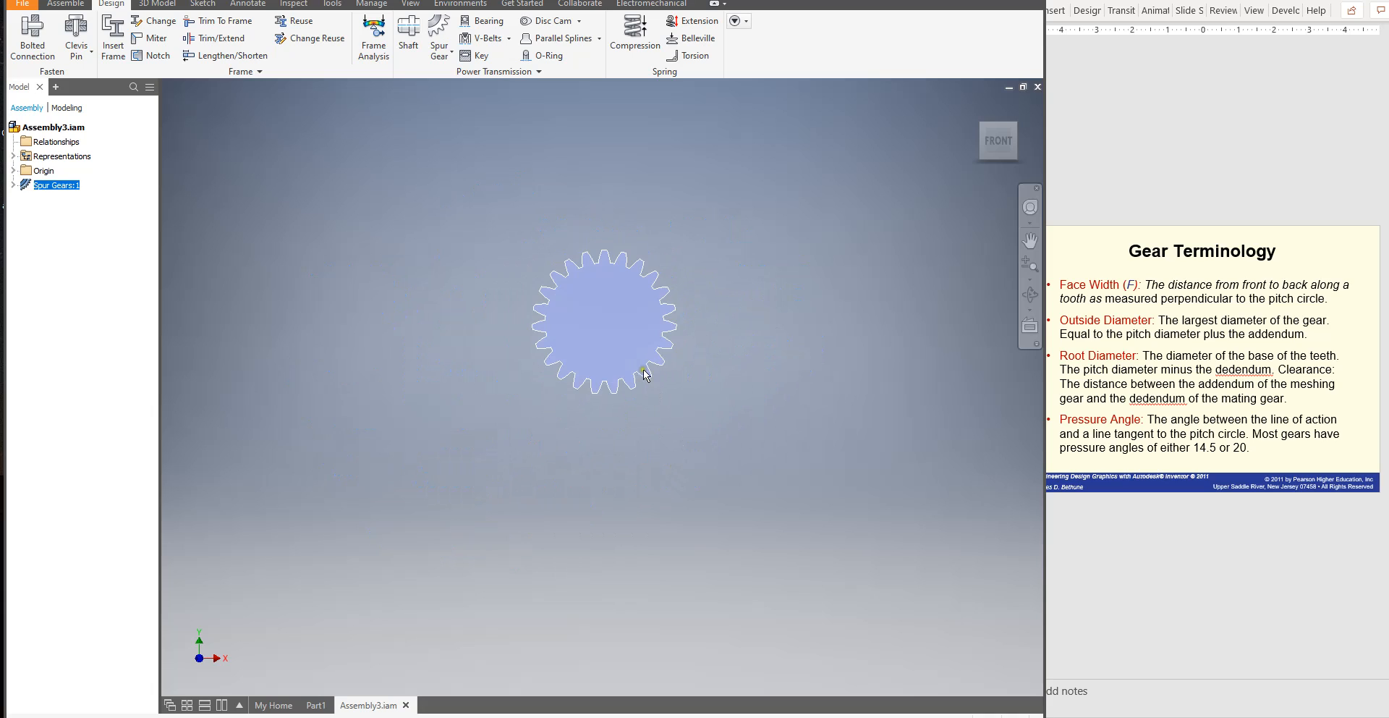
{"action": "left_click_drag", "start_coordinate": [623, 345], "coordinate": [587, 297]}
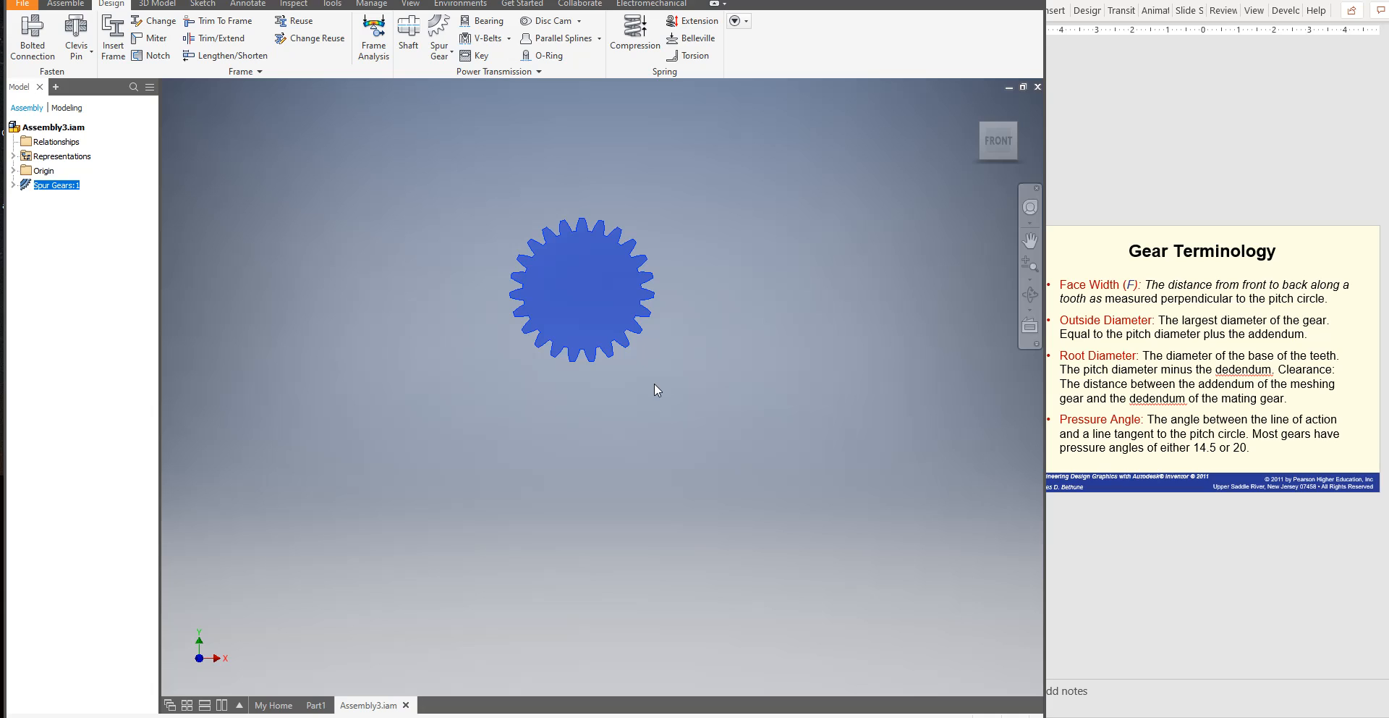
{"action": "left_click_drag", "start_coordinate": [619, 253], "coordinate": [638, 275]}
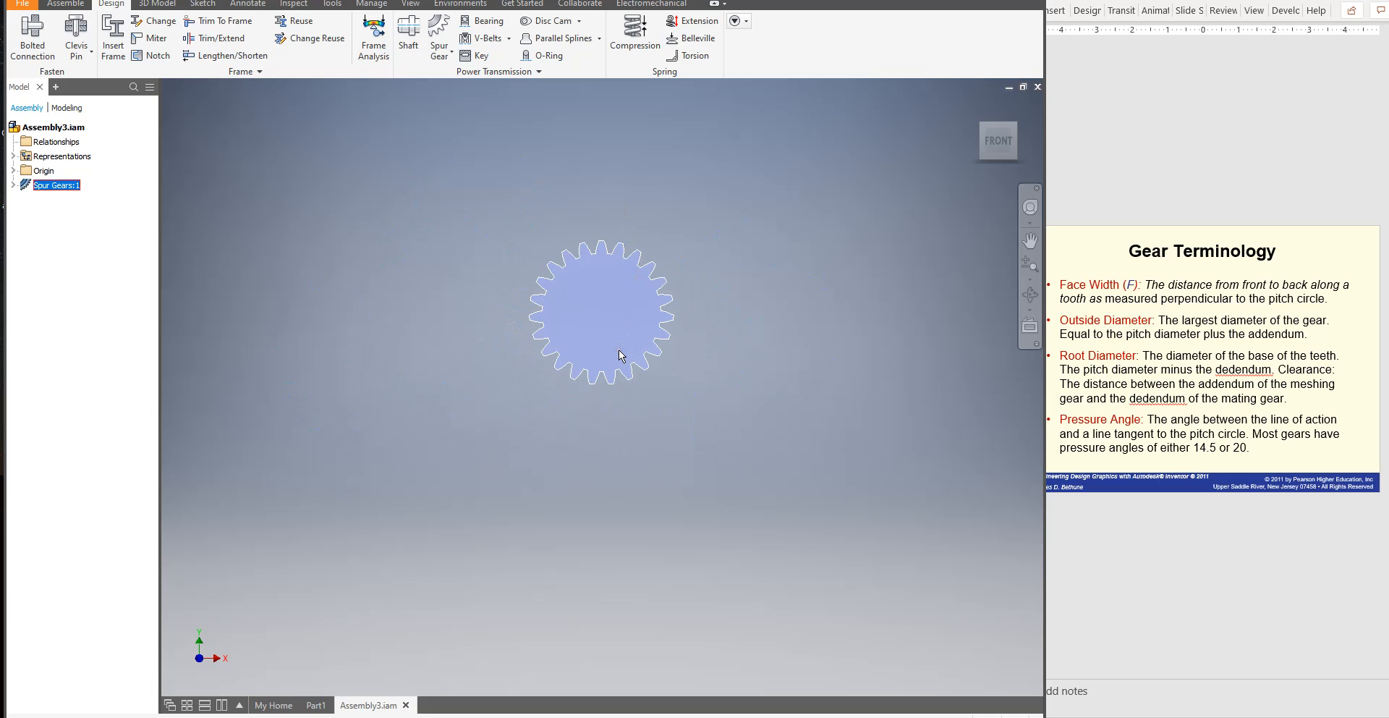
{"action": "left_click", "coordinate": [628, 322]}
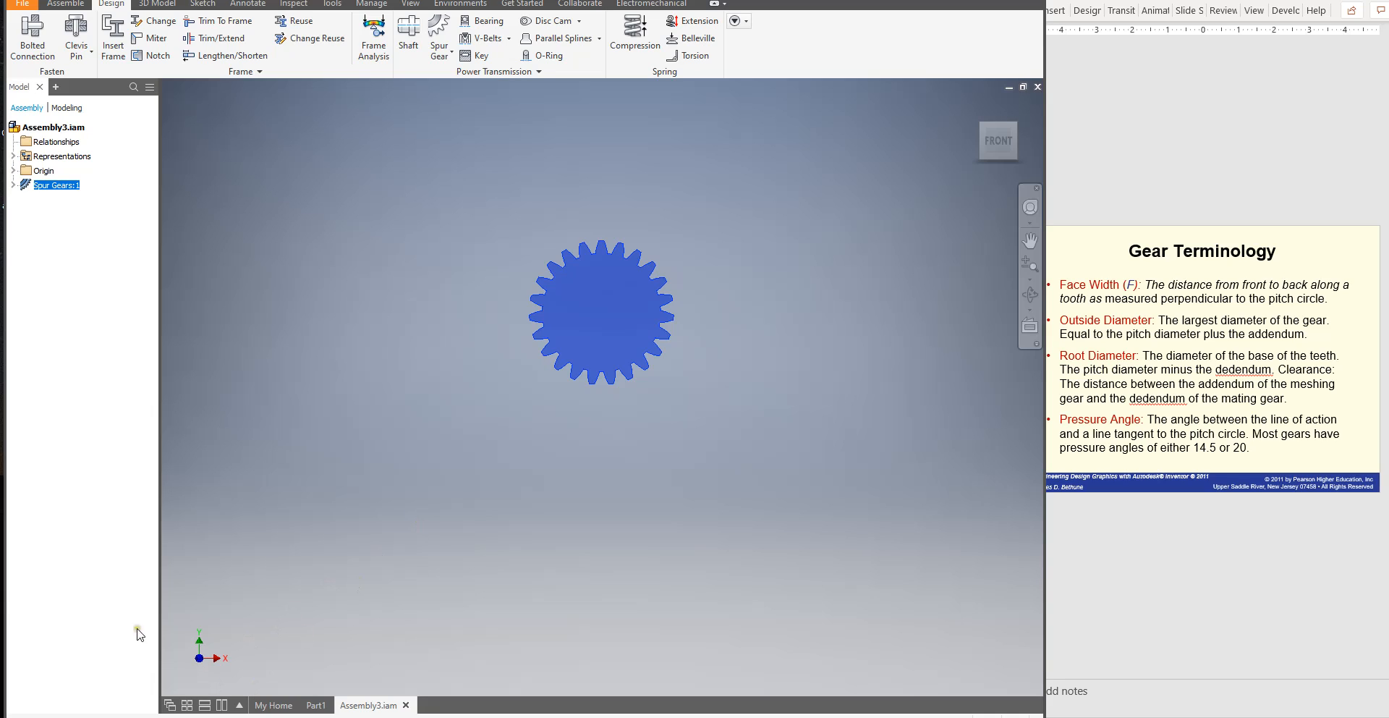
Expand the origin folders of the assembly and of the spur gear subassembly in the model tree
{"action": "left_click", "coordinate": [14, 186]}
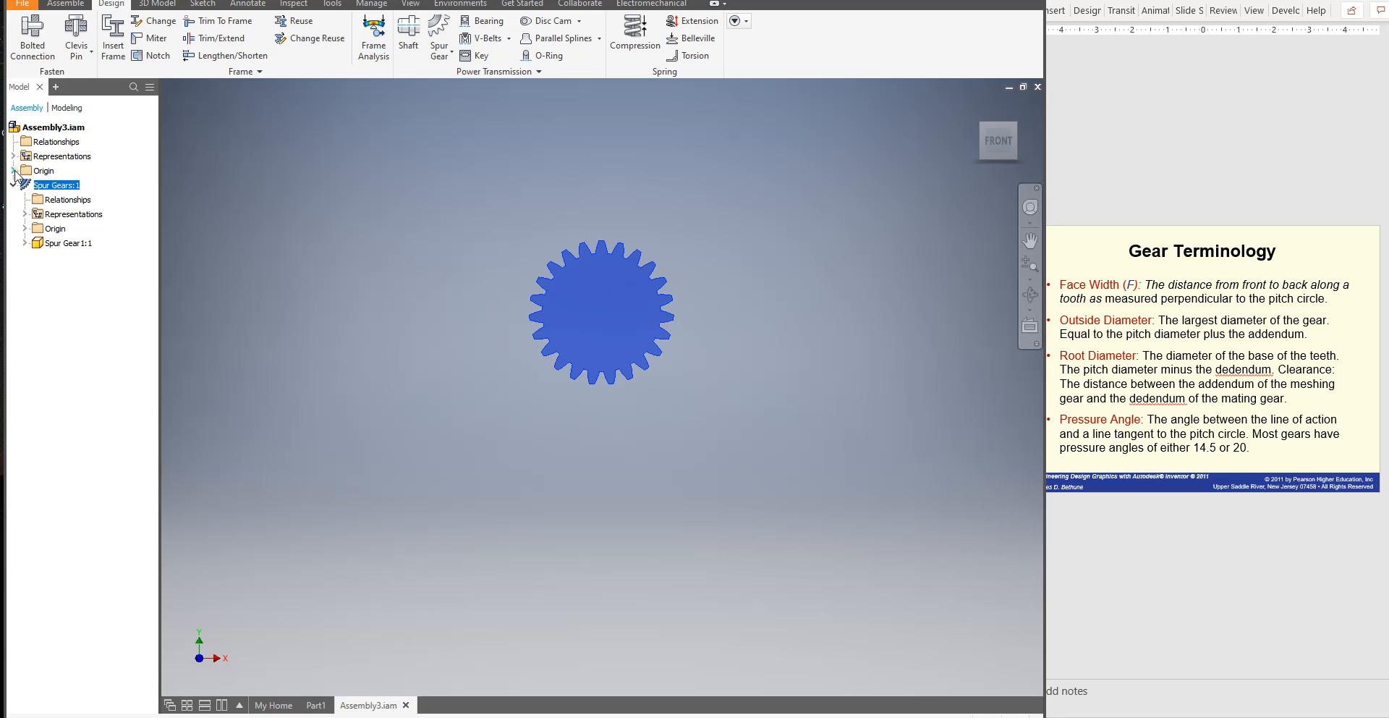
{"action": "left_click", "coordinate": [13, 171]}
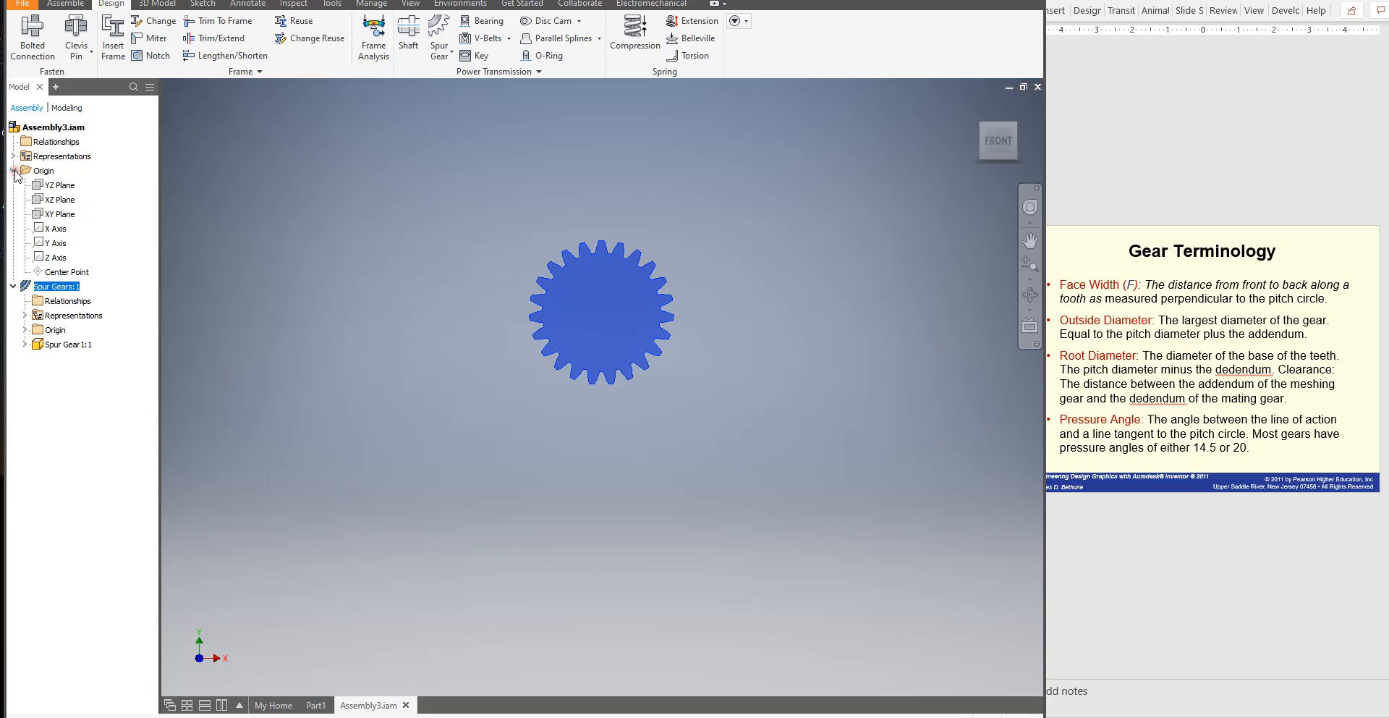
{"action": "left_click", "coordinate": [24, 330]}
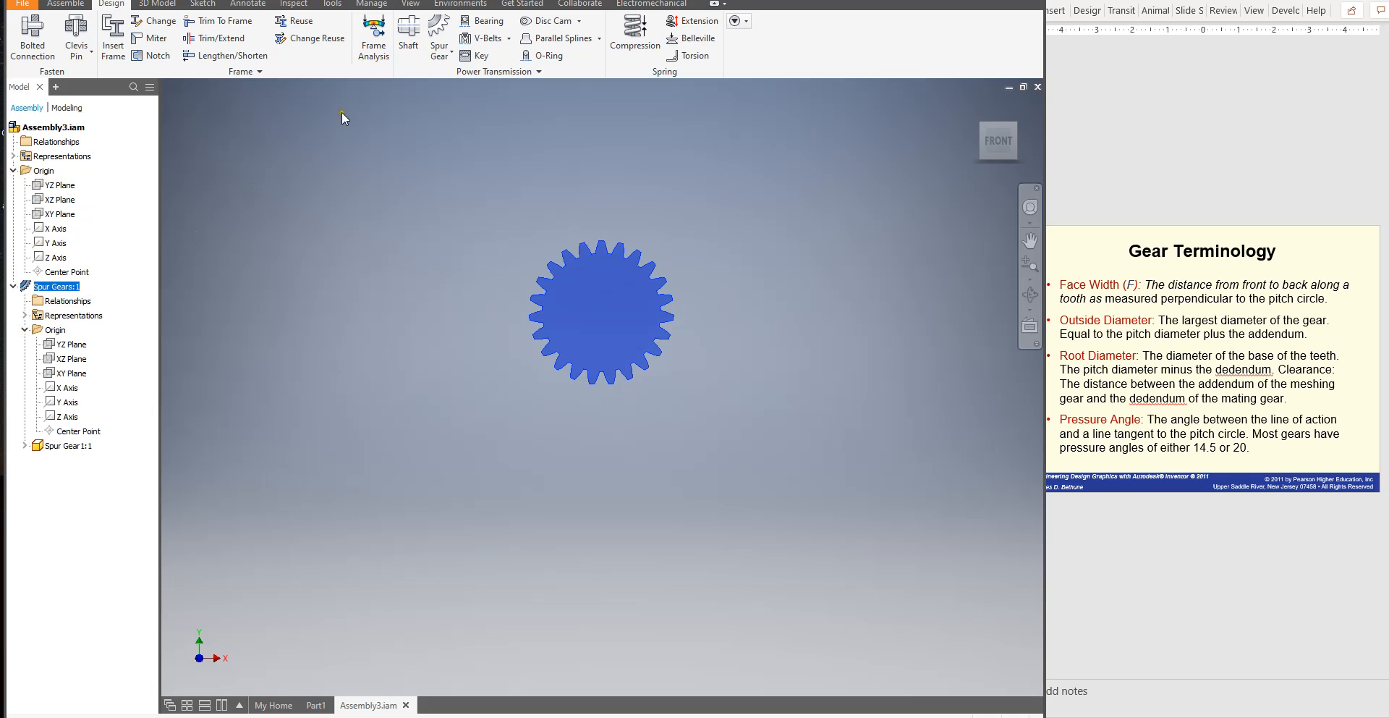
Constrain the gear's flat end face to the assembly's XY plane with a Mate at 0 mm offset
{"action": "left_click", "coordinate": [67, 4]}
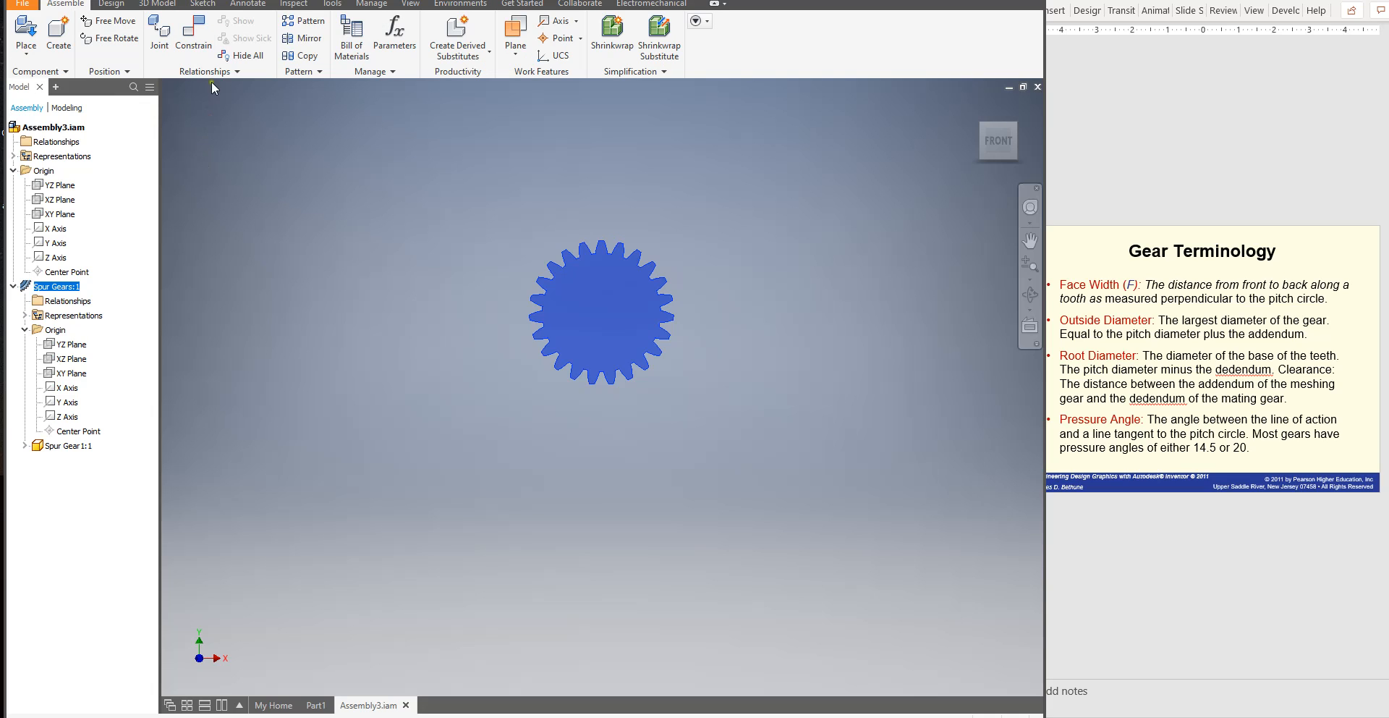
{"action": "left_click", "coordinate": [193, 30]}
{"action": "left_click_drag", "start_coordinate": [255, 17], "coordinate": [337, 131]}
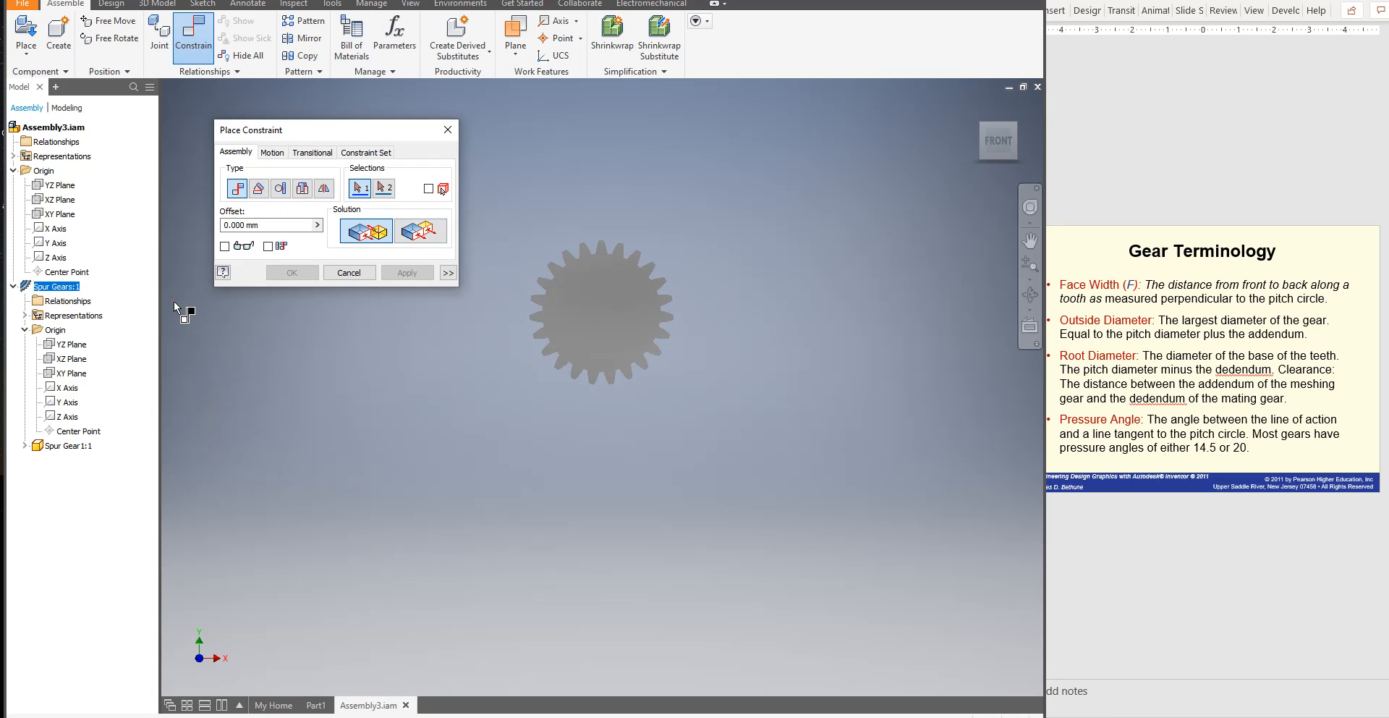
{"action": "left_click", "coordinate": [1030, 295]}
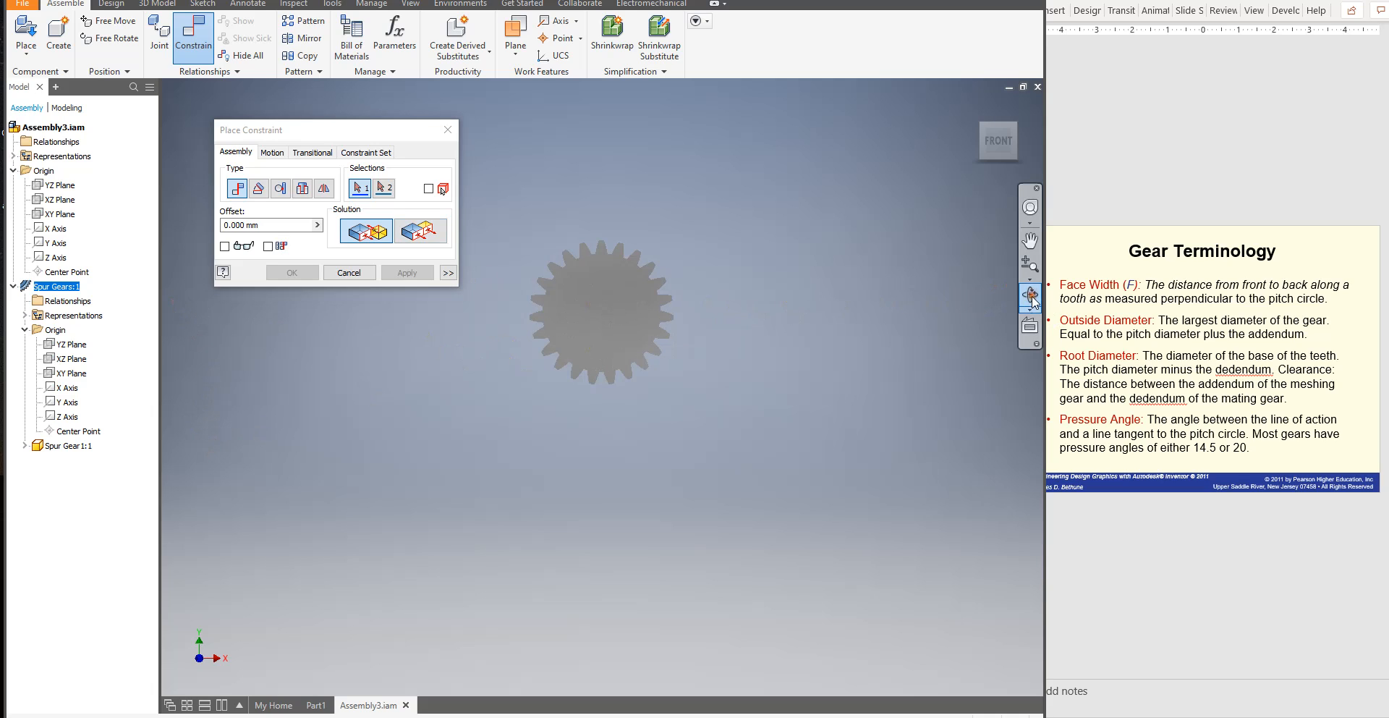
{"action": "left_click_drag", "start_coordinate": [747, 350], "coordinate": [558, 466]}
{"action": "right_click", "coordinate": [686, 242]}
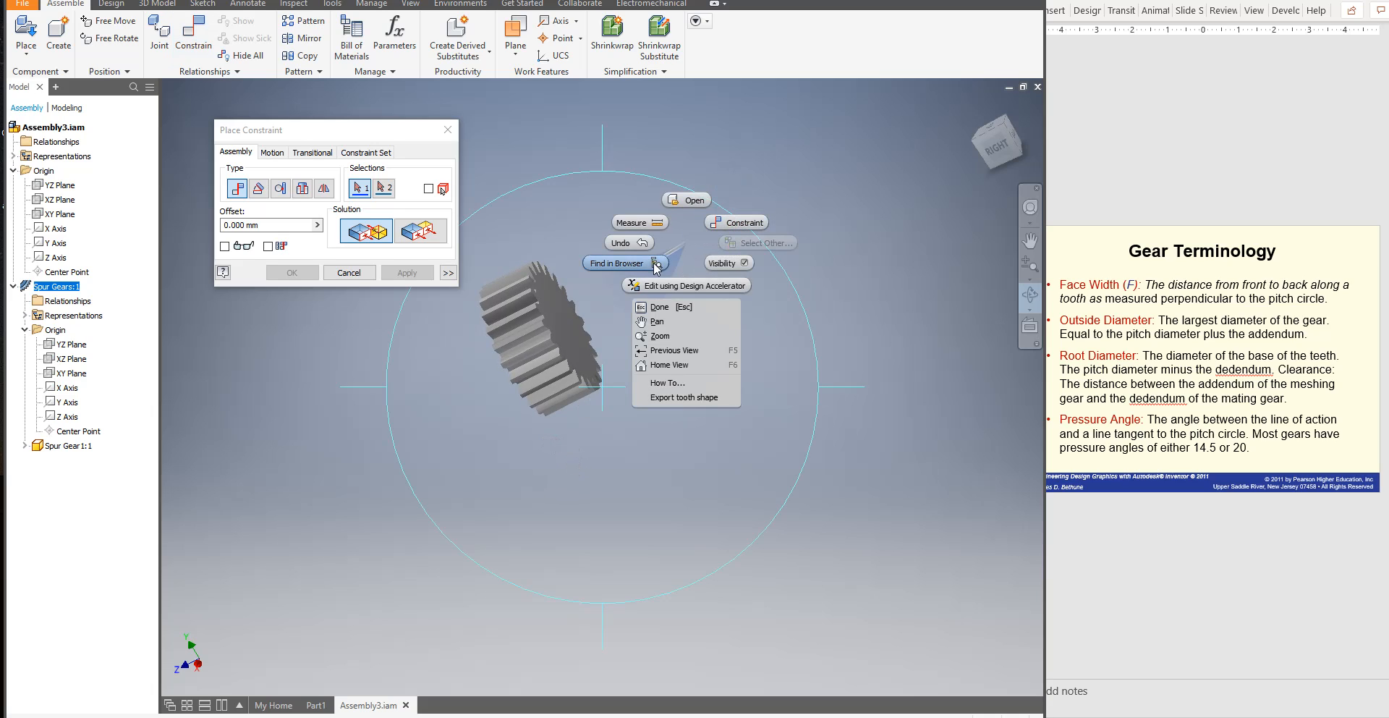
{"action": "left_click", "coordinate": [736, 223]}
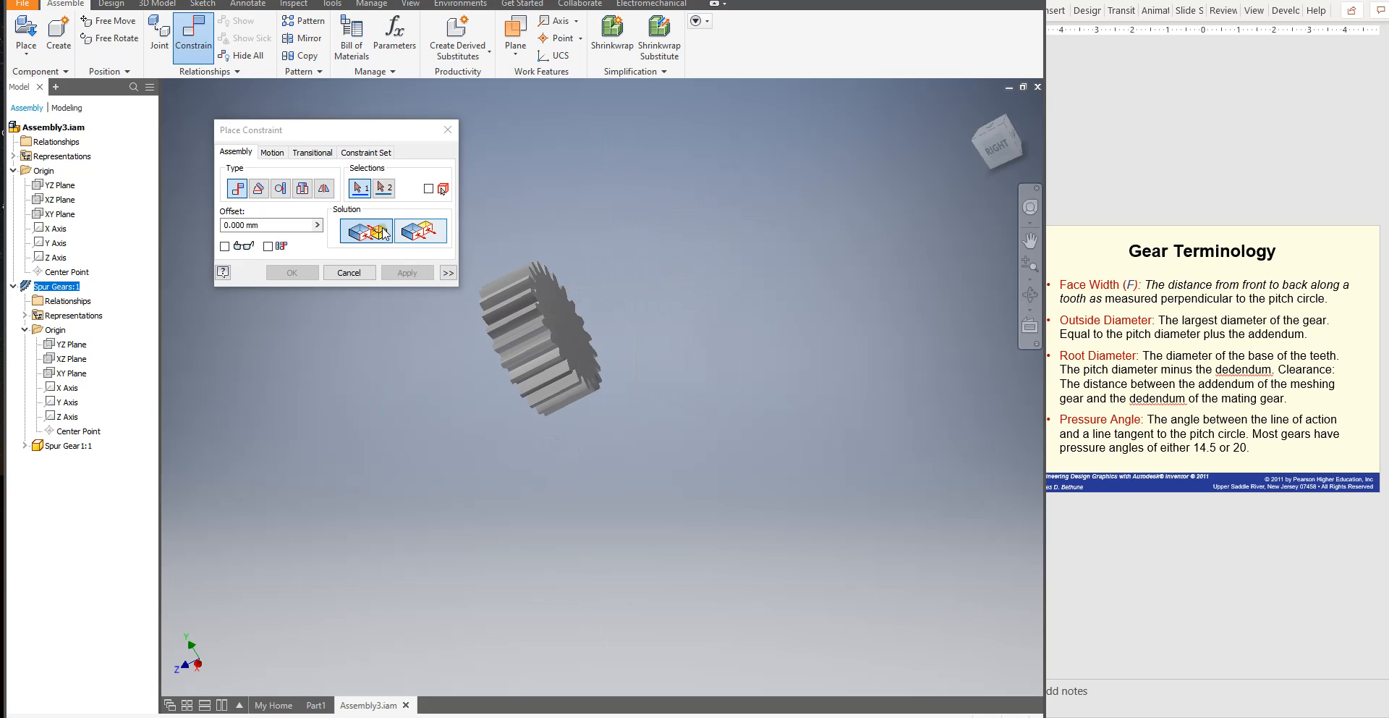
{"action": "left_click", "coordinate": [567, 319]}
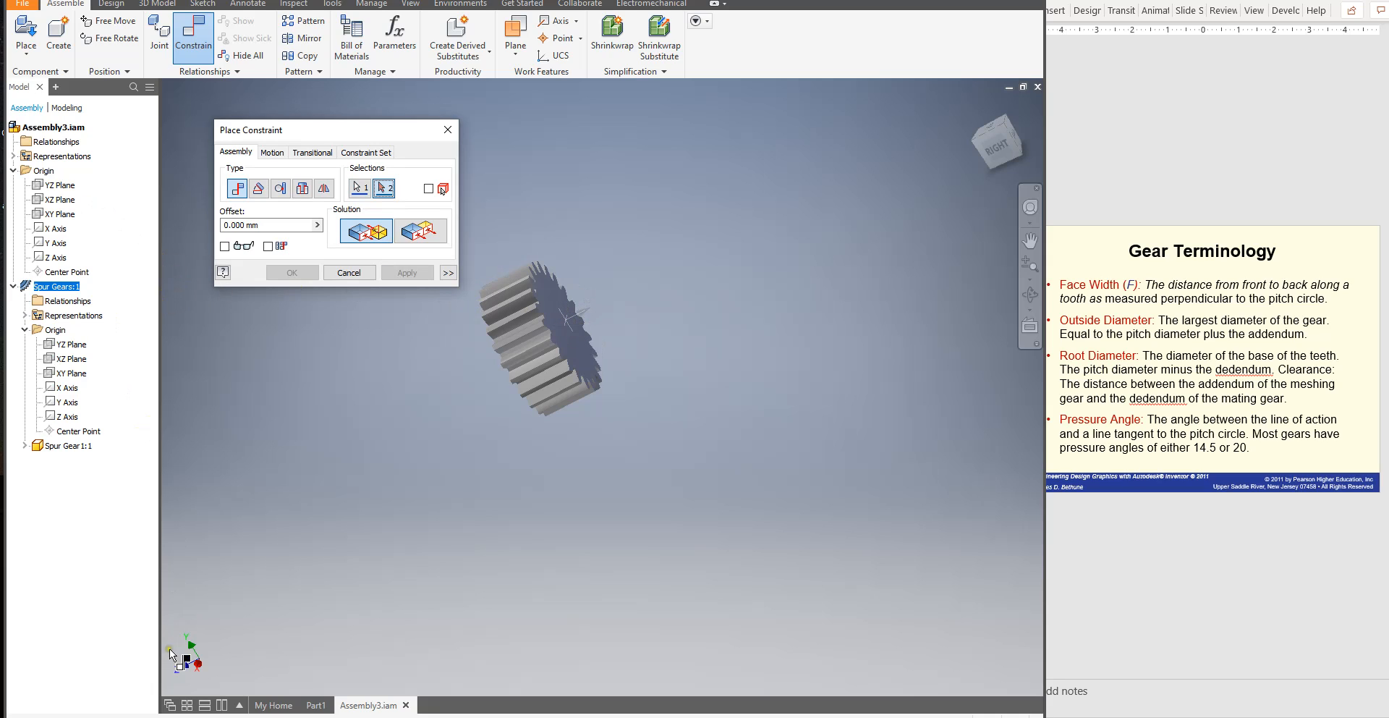
{"action": "left_click", "coordinate": [63, 215]}
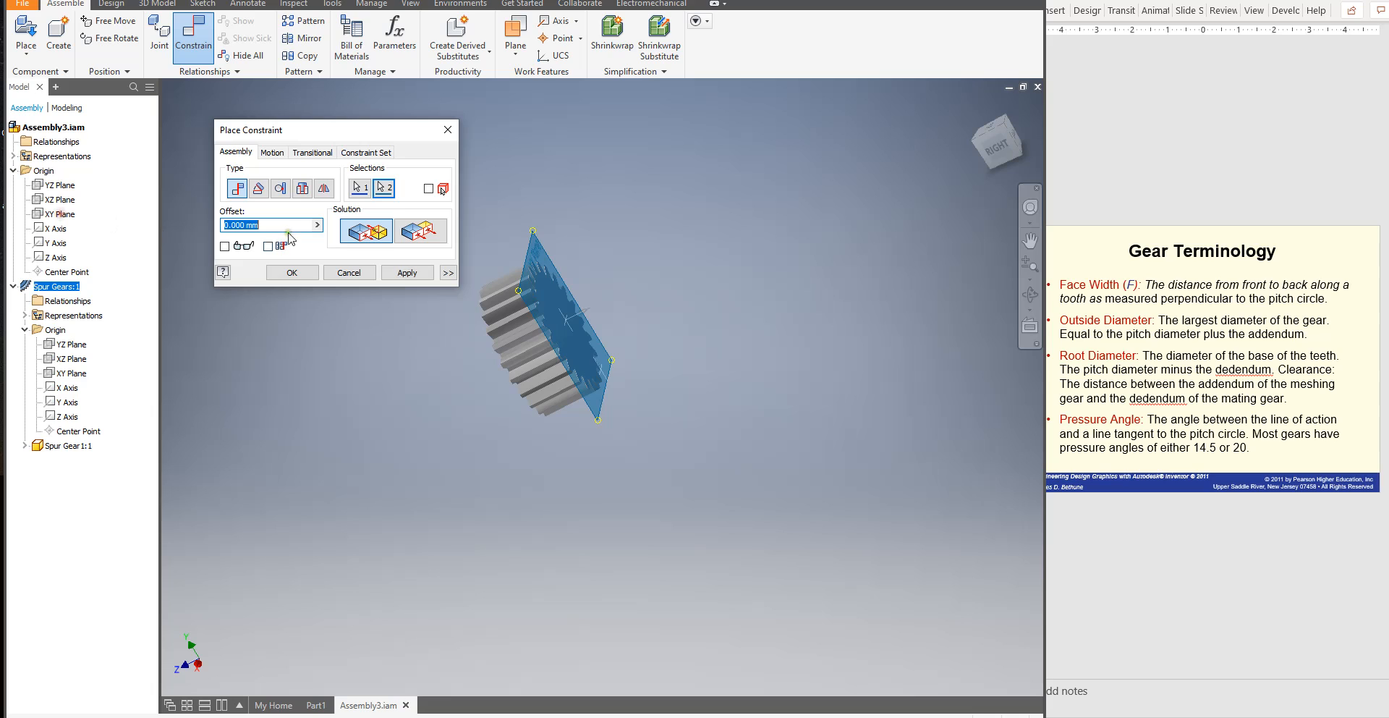
{"action": "left_click", "coordinate": [405, 273]}
{"action": "left_click", "coordinate": [349, 273]}
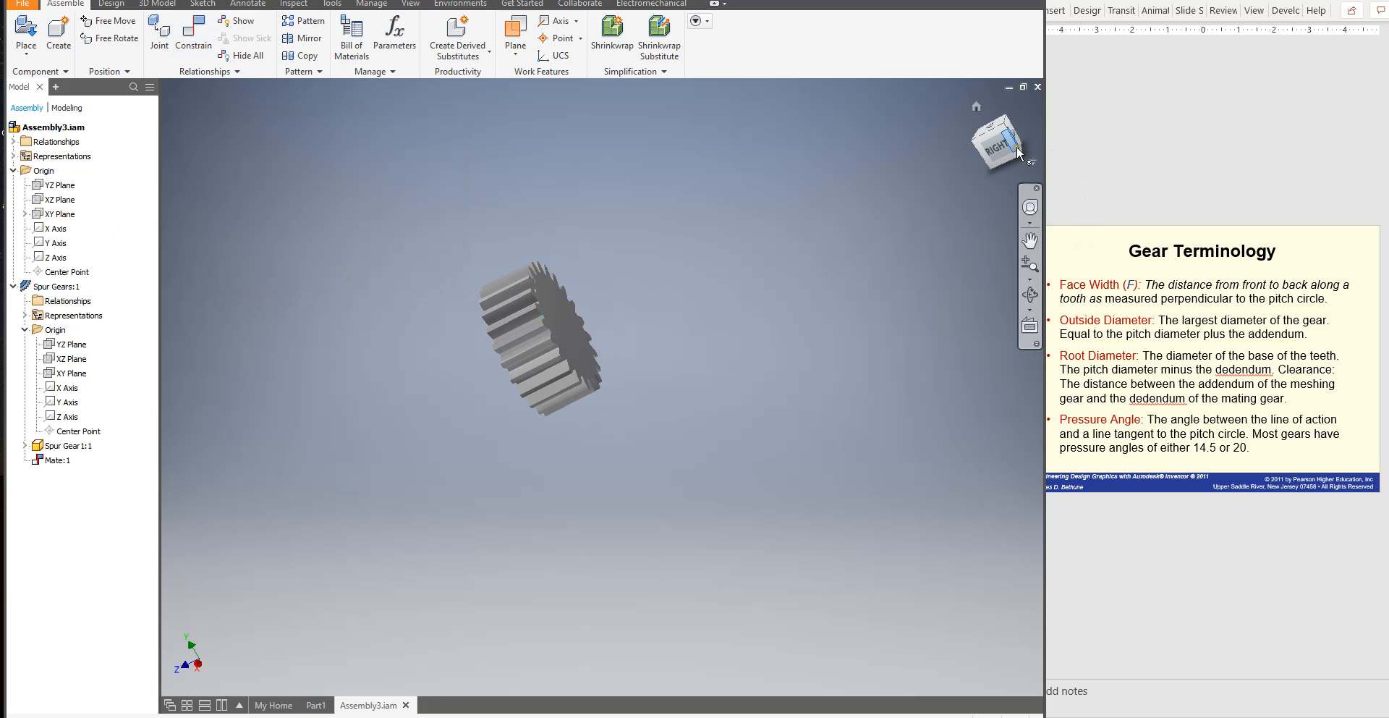
Test the mated gear's remaining movement by shifting it in the home view and the front view
{"action": "left_click", "coordinate": [975, 107]}
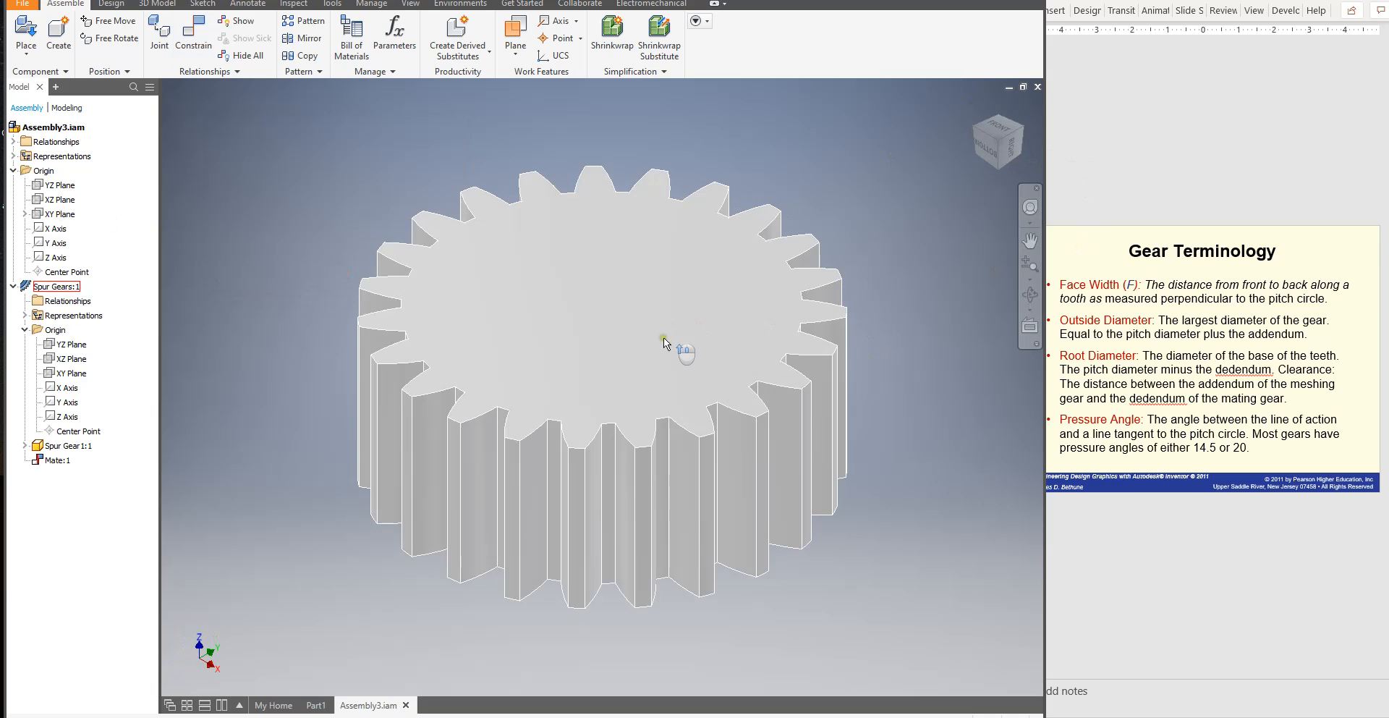
{"action": "scroll", "coordinate": [669, 337], "scroll_direction": "up", "scroll_amount": 5}
{"action": "mouse_move", "coordinate": [672, 336]}
{"action": "left_mouse_down"}
{"action": "mouse_move", "coordinate": [392, 347]}
{"action": "mouse_move", "coordinate": [730, 337]}
{"action": "mouse_move", "coordinate": [885, 221]}
{"action": "left_mouse_up"}
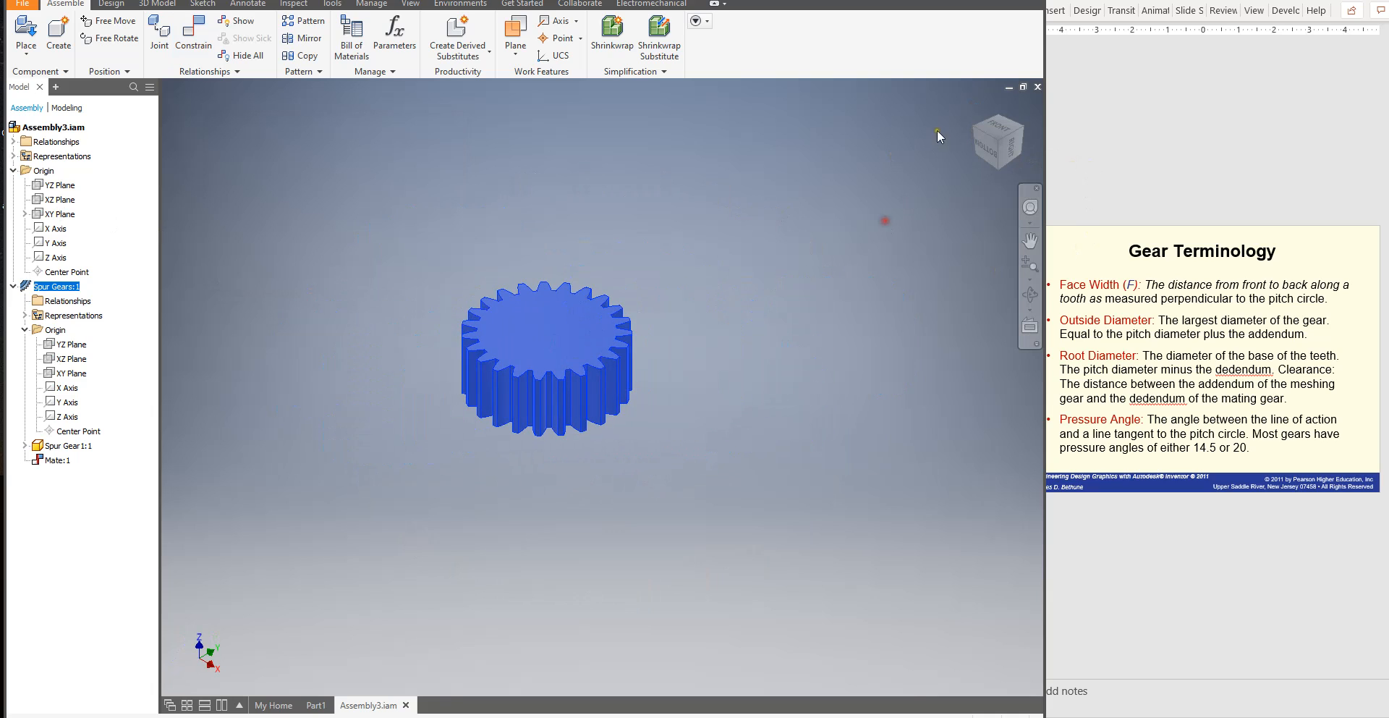
{"action": "left_click", "coordinate": [999, 134]}
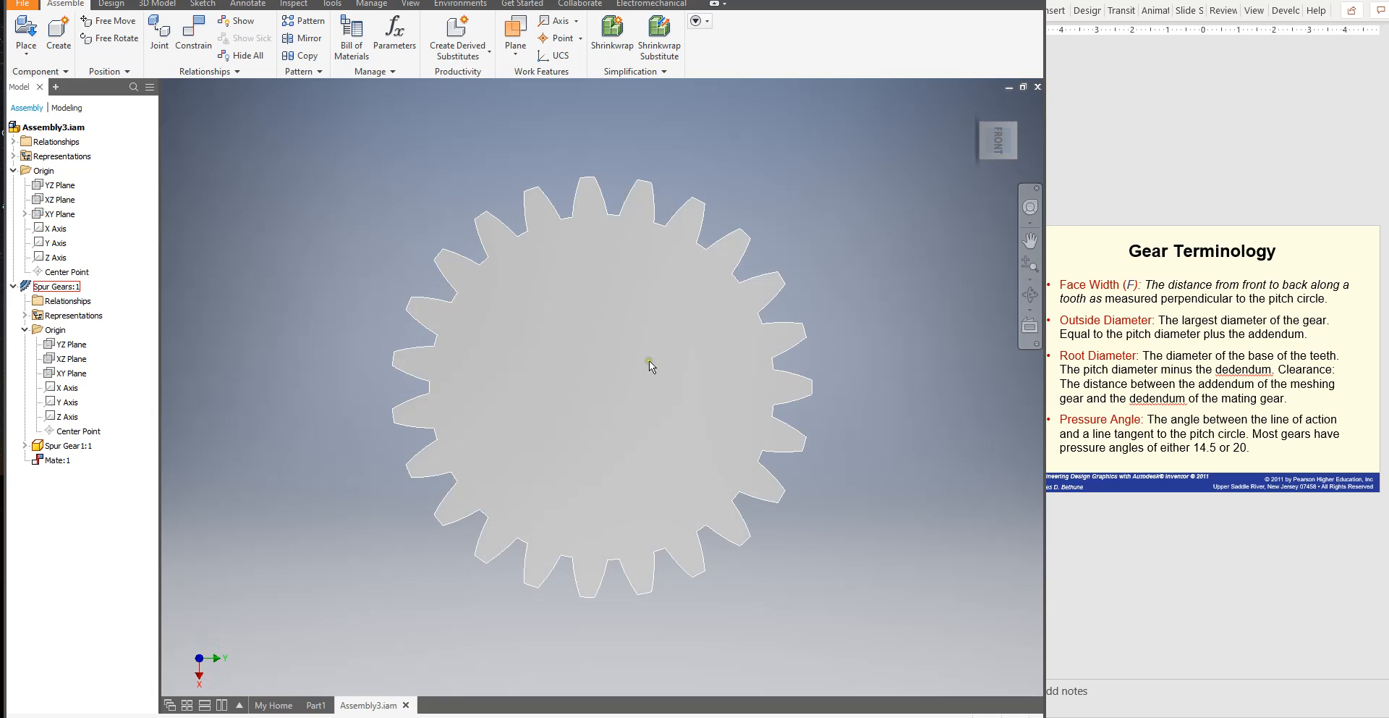
{"action": "scroll", "coordinate": [649, 360], "scroll_direction": "up", "scroll_amount": 5}
{"action": "left_click_drag", "start_coordinate": [649, 360], "coordinate": [733, 282]}
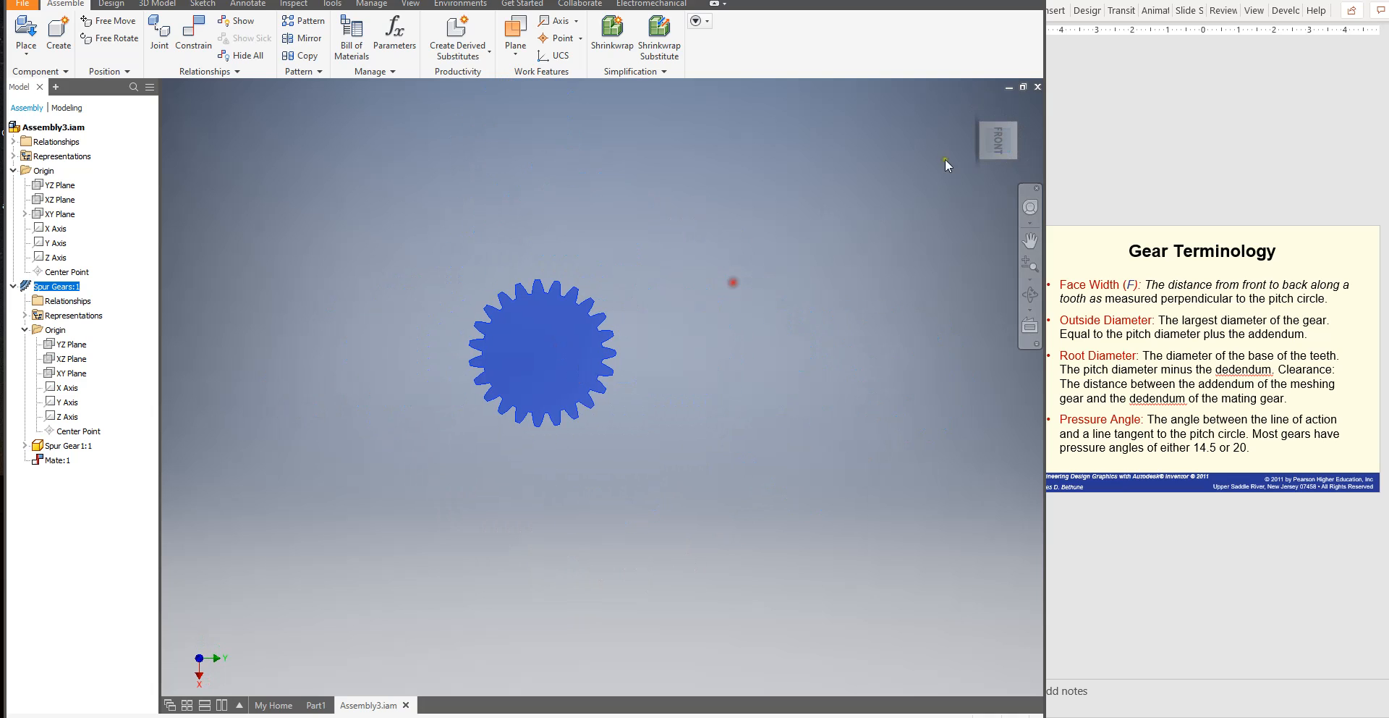
Test the gear's movement edge-on in the top view and inspect it from an angled view
{"action": "left_click", "coordinate": [1005, 124]}
{"action": "left_click", "coordinate": [1026, 141]}
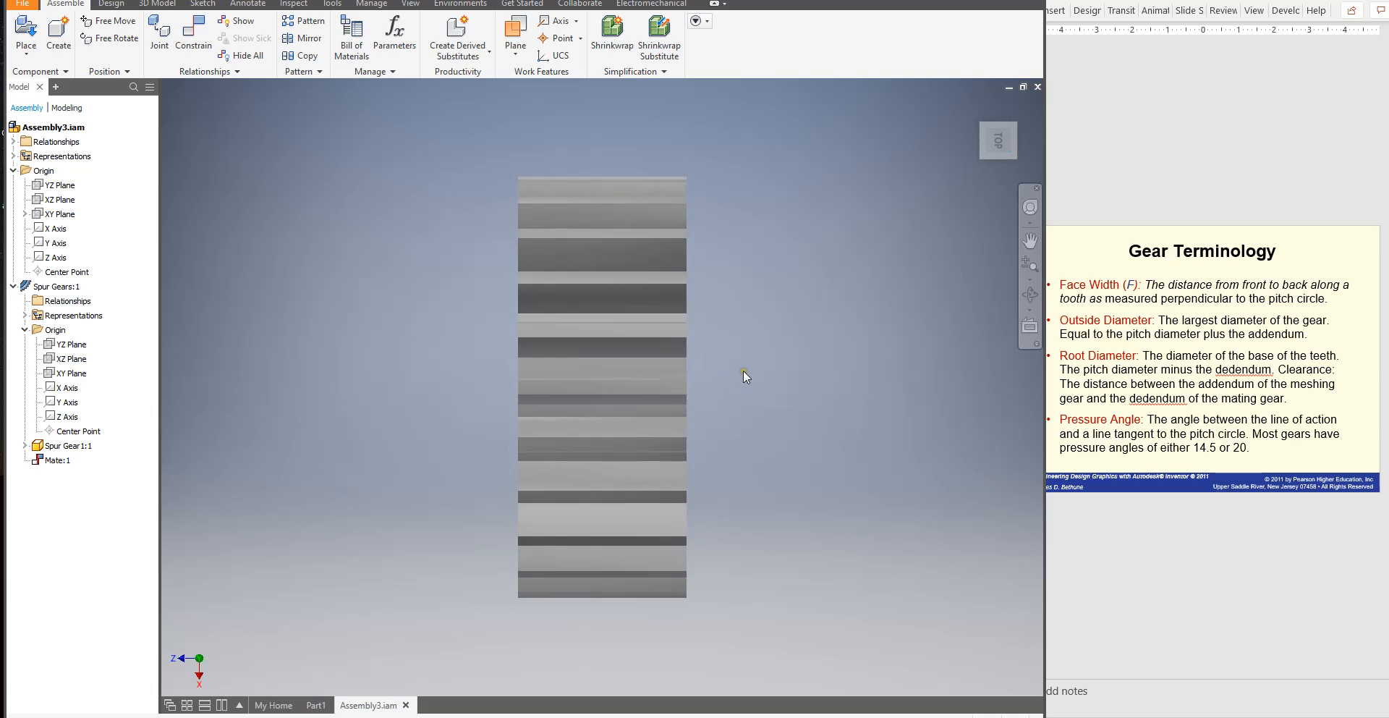
{"action": "scroll", "coordinate": [743, 370], "scroll_direction": "down", "scroll_amount": 5}
{"action": "left_click_drag", "start_coordinate": [713, 372], "coordinate": [631, 327]}
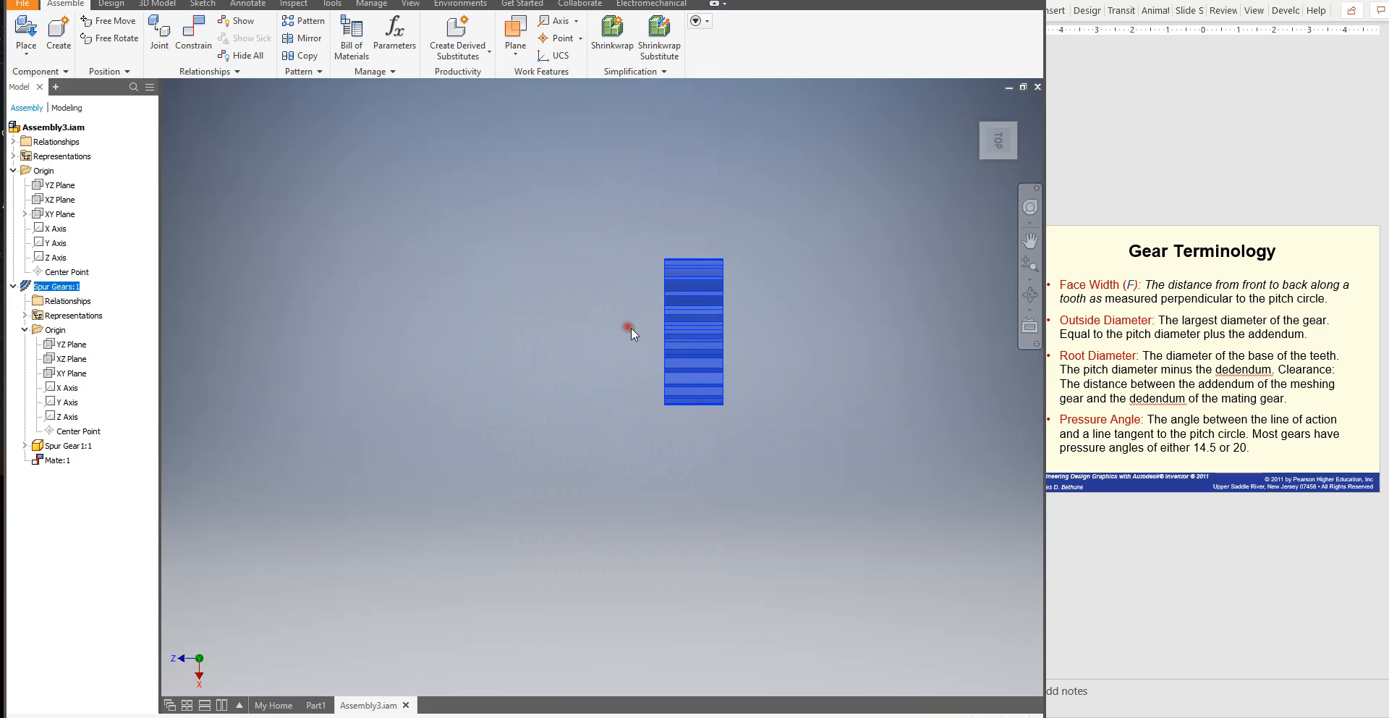
{"action": "left_click", "coordinate": [1030, 294]}
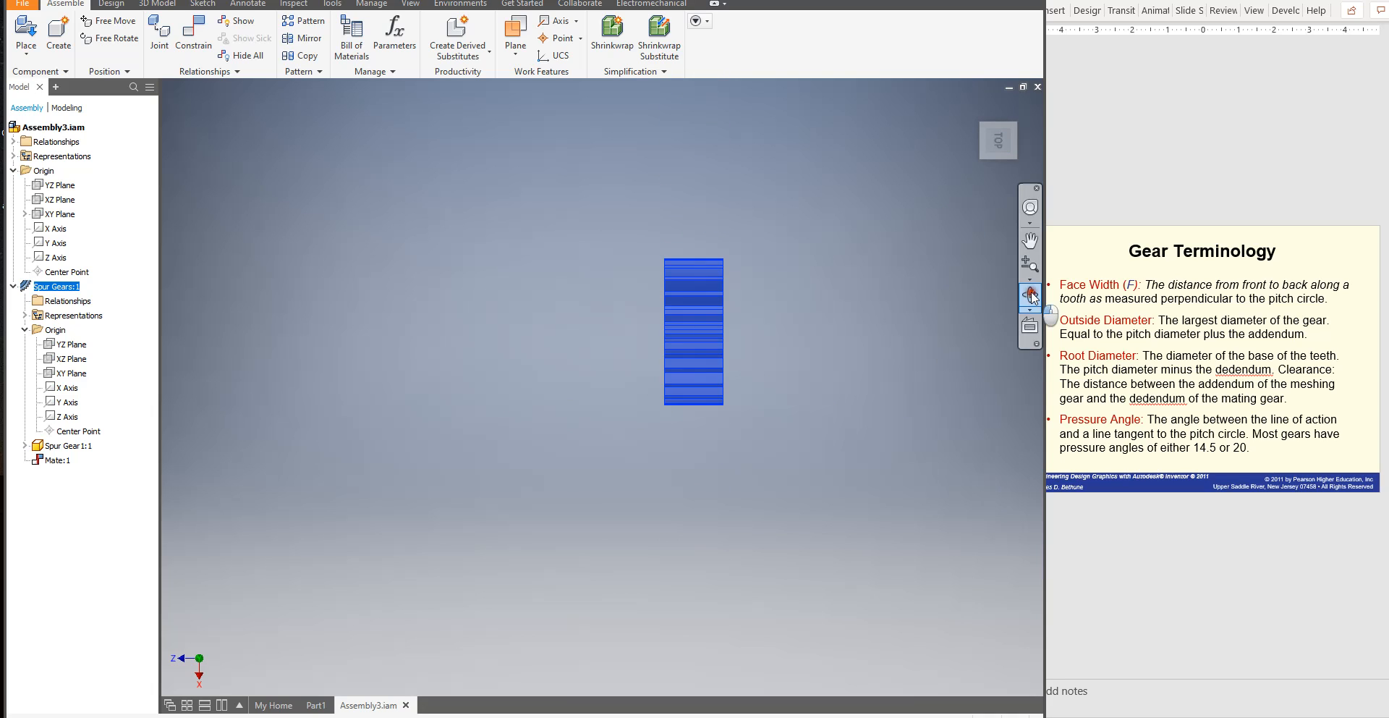
{"action": "left_click_drag", "start_coordinate": [726, 385], "coordinate": [799, 368]}
{"action": "right_click", "coordinate": [799, 333]}
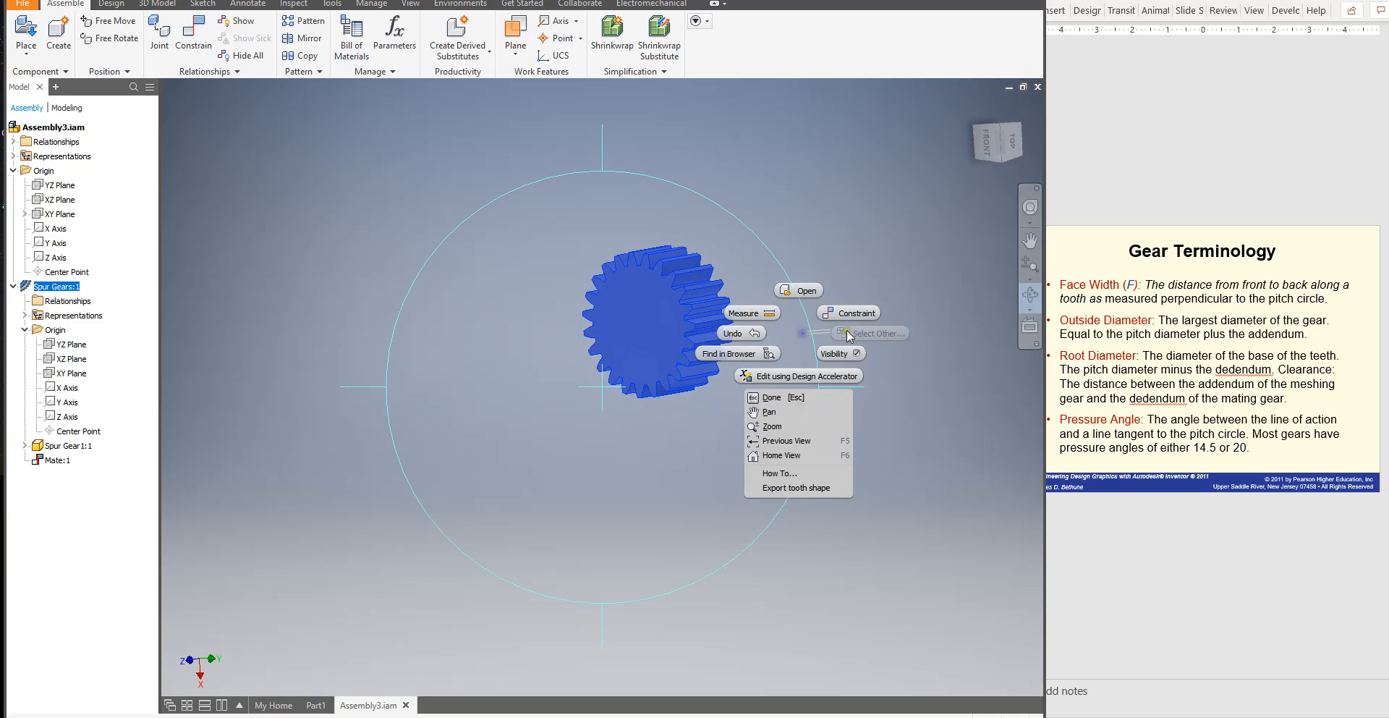
{"action": "key", "text": "Escape"}
{"action": "key", "text": "Escape"}
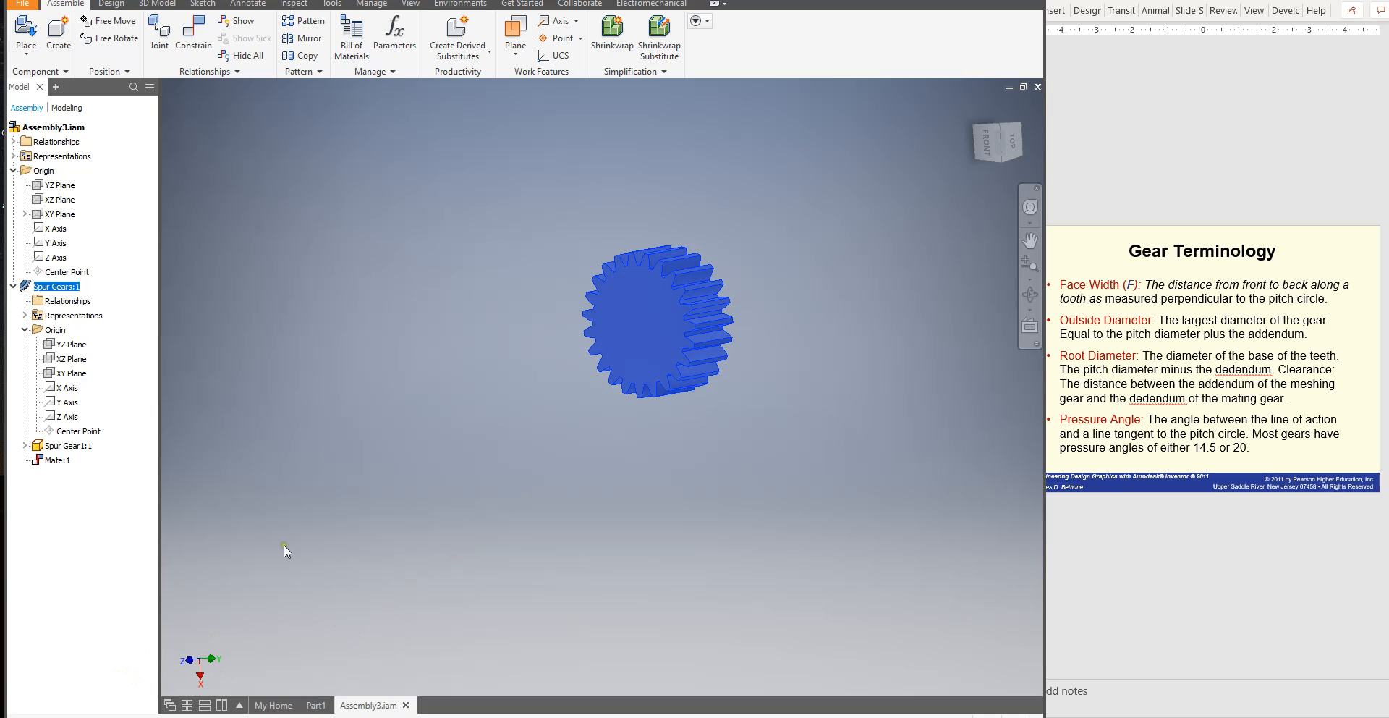
Try to constrain the gear's Z axis to the assembly's Z axis with an Opposed Mate at 0 mm offset
{"action": "left_click", "coordinate": [973, 115]}
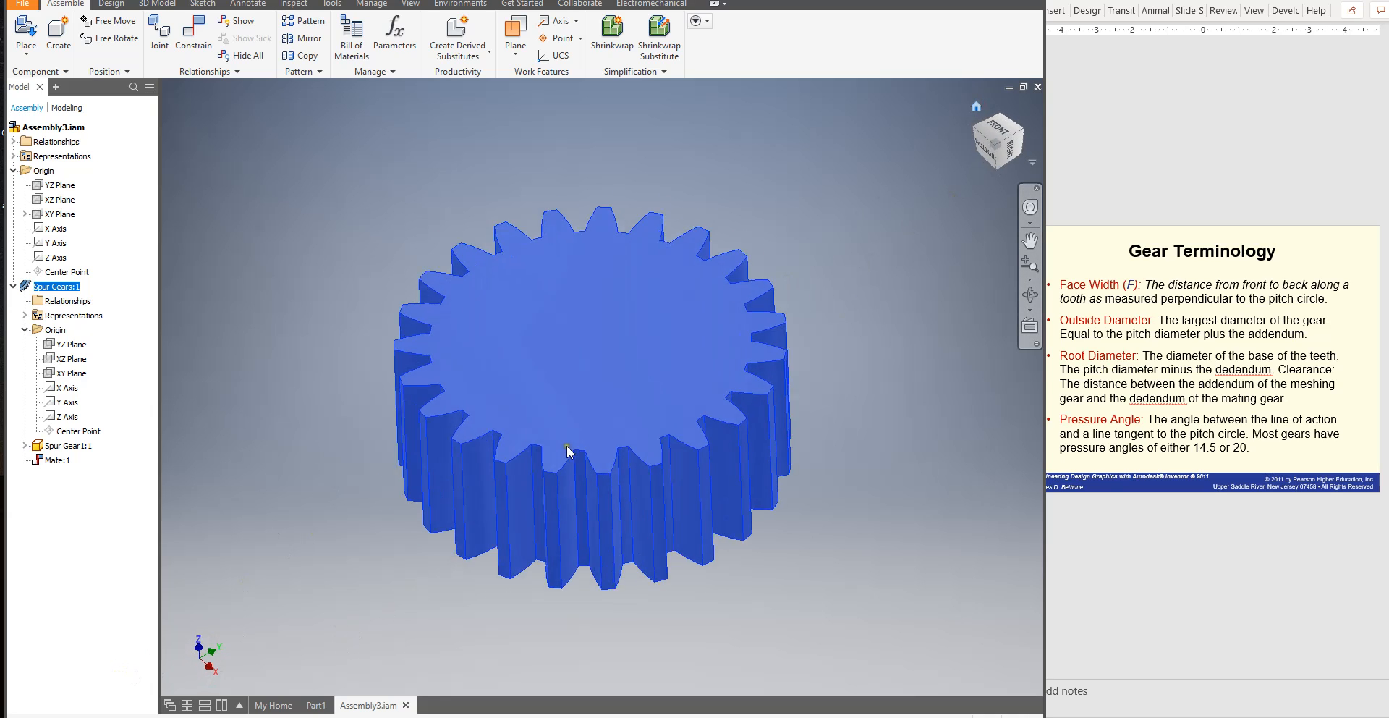
{"action": "scroll", "coordinate": [564, 446], "scroll_direction": "up", "scroll_amount": 5}
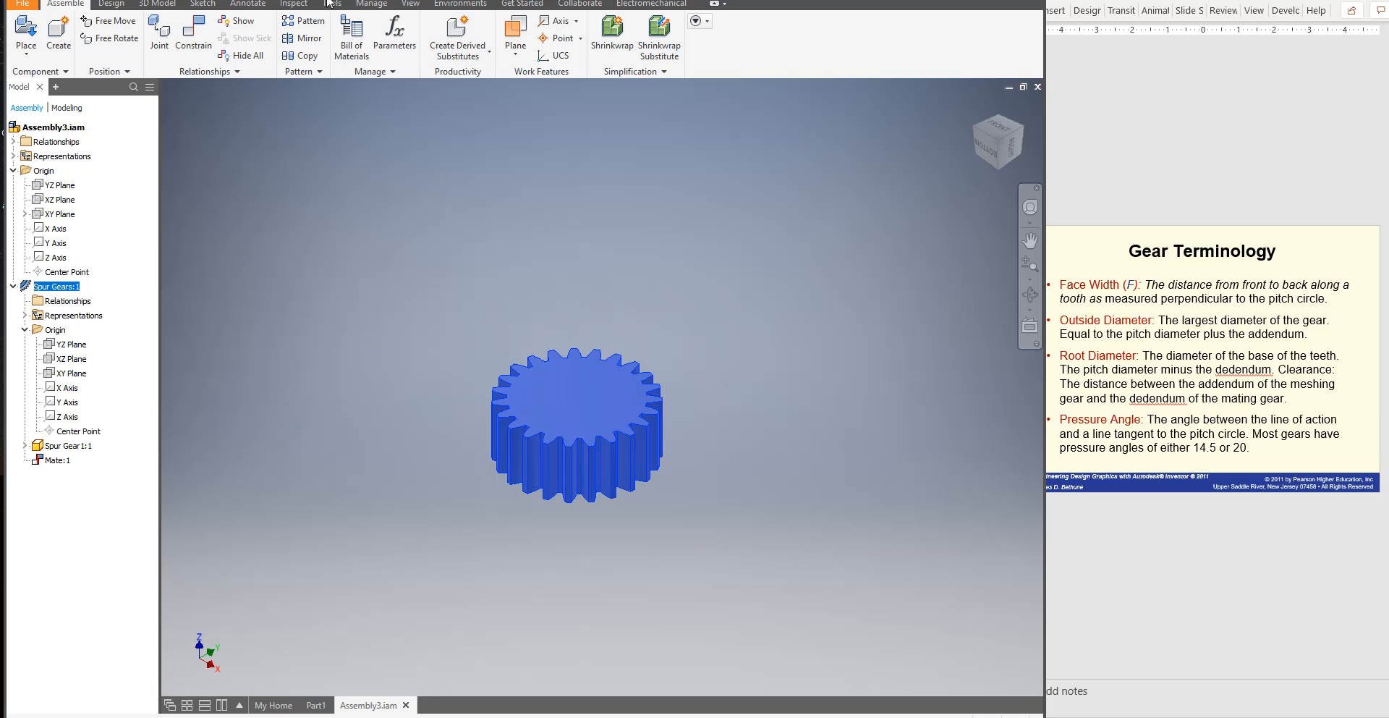
{"action": "left_click", "coordinate": [193, 29]}
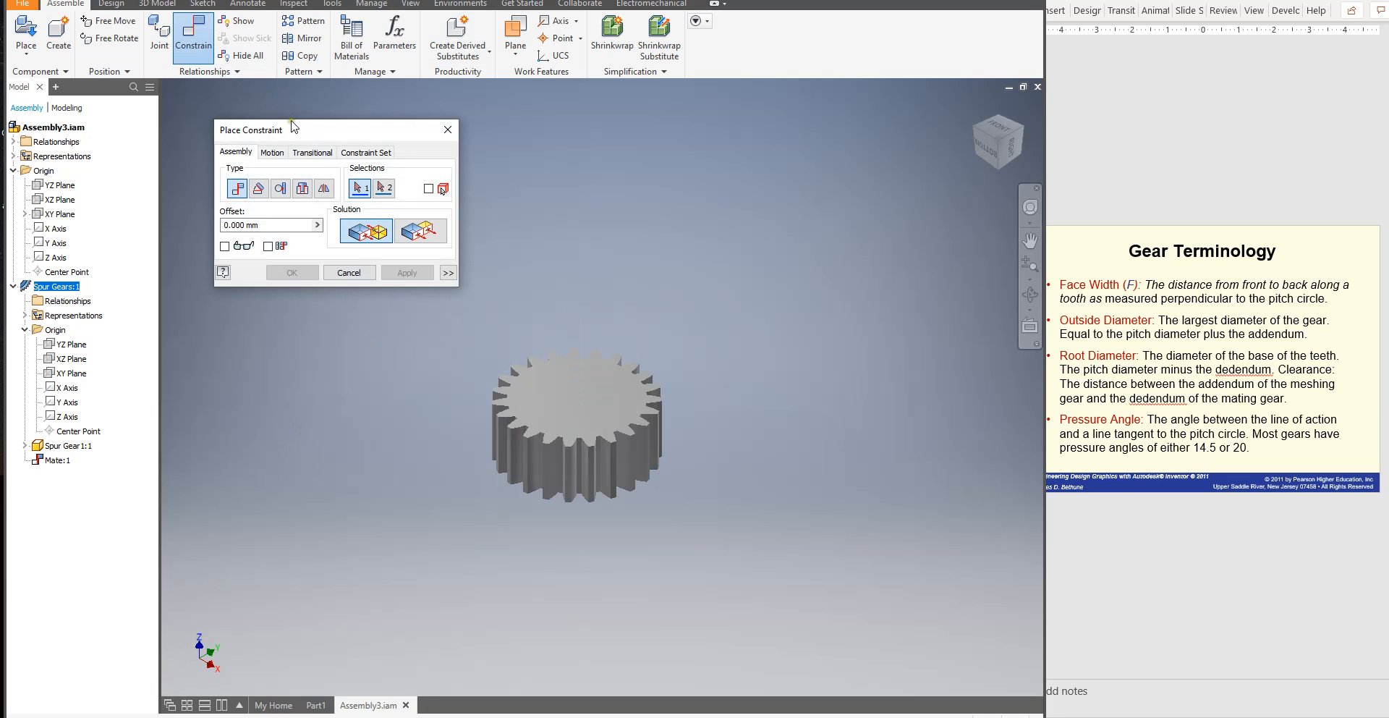
{"action": "left_click_drag", "start_coordinate": [293, 127], "coordinate": [303, 86]}
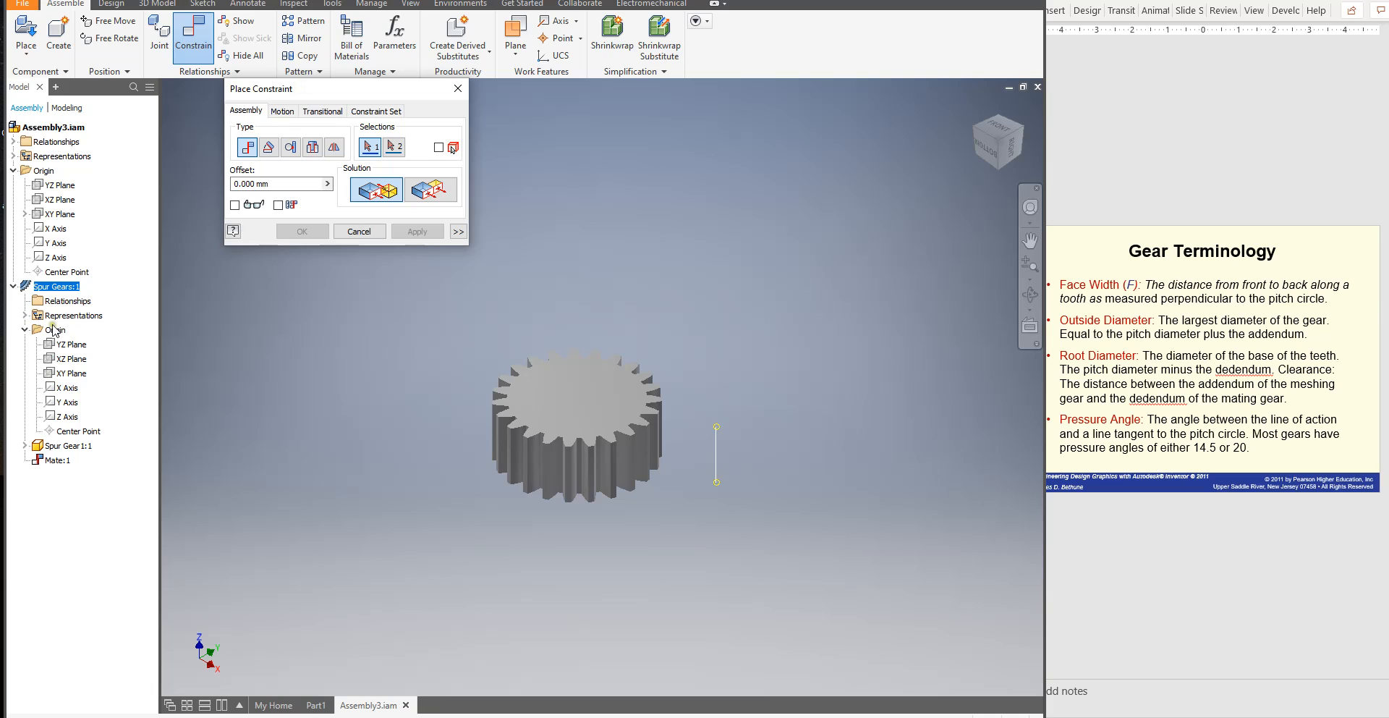
{"action": "left_click", "coordinate": [64, 418]}
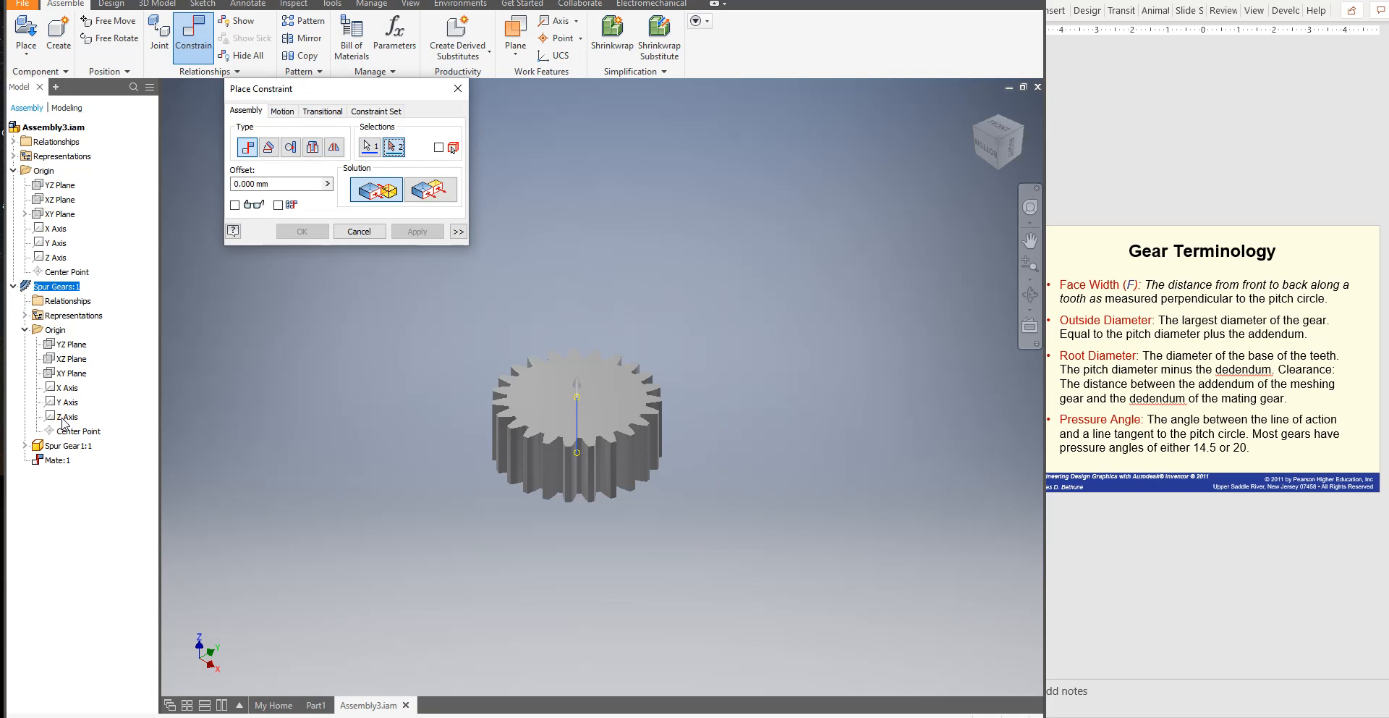
{"action": "left_click", "coordinate": [56, 258]}
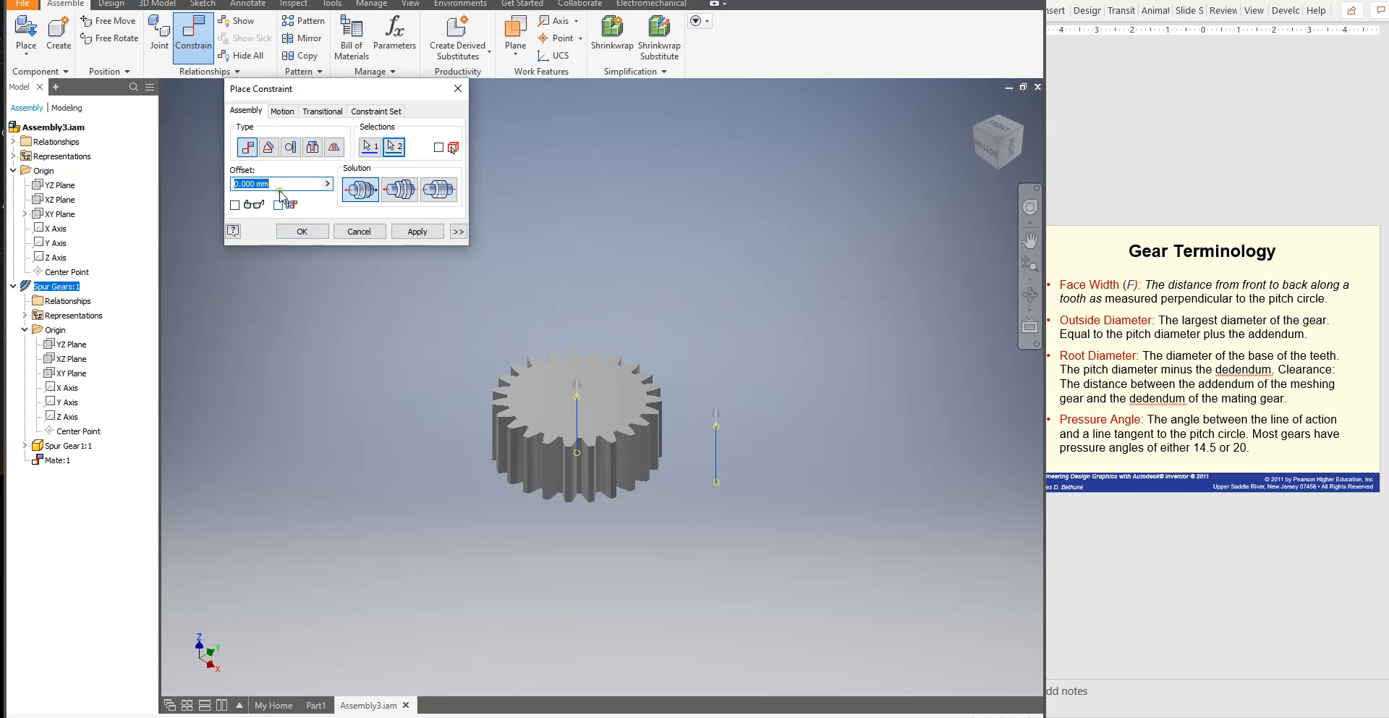
{"action": "left_click", "coordinate": [410, 232]}
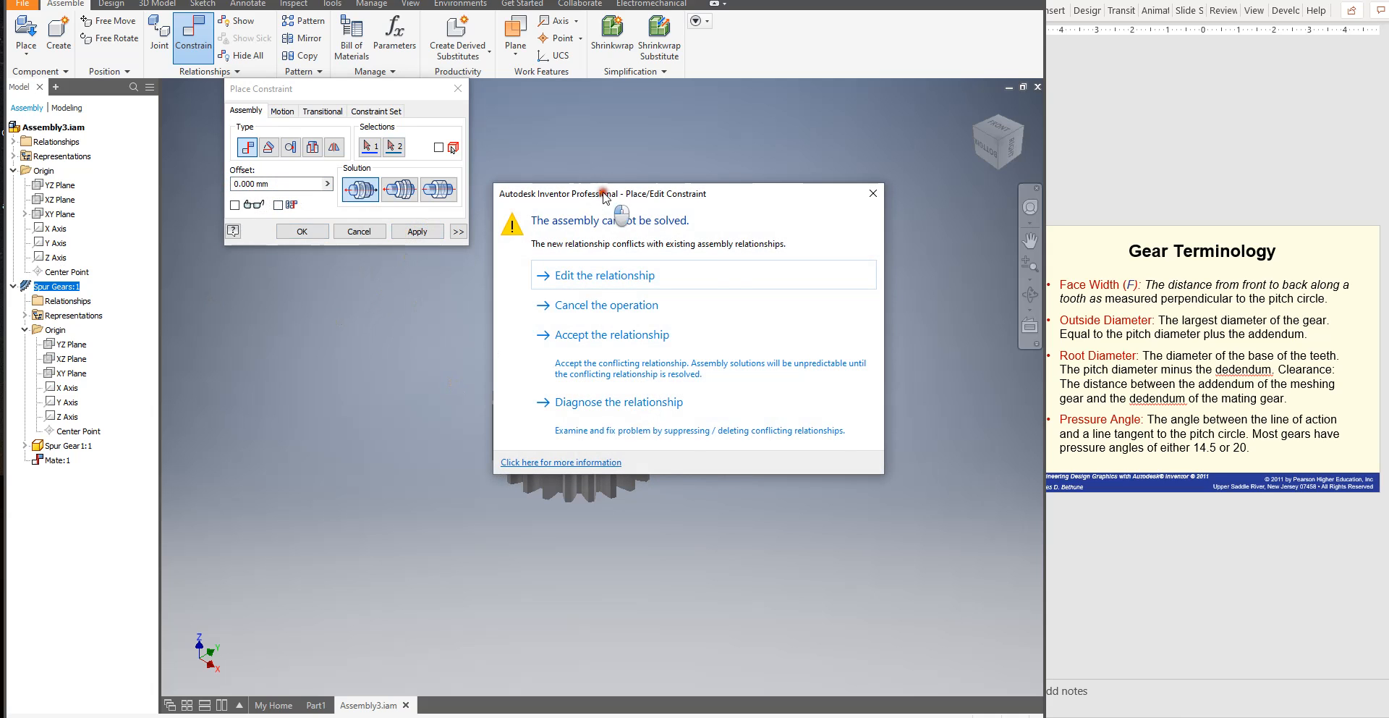
{"action": "left_click_drag", "start_coordinate": [600, 192], "coordinate": [715, 114]}
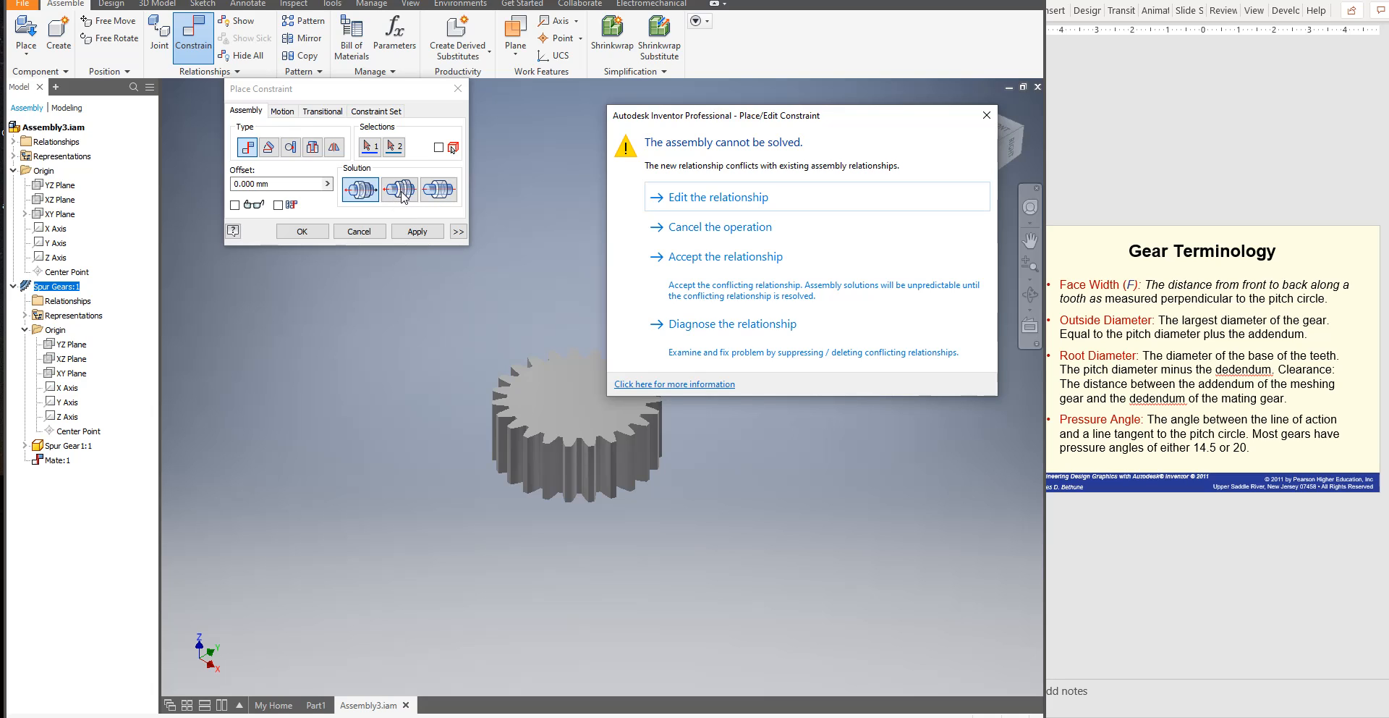
{"action": "left_click", "coordinate": [986, 115]}
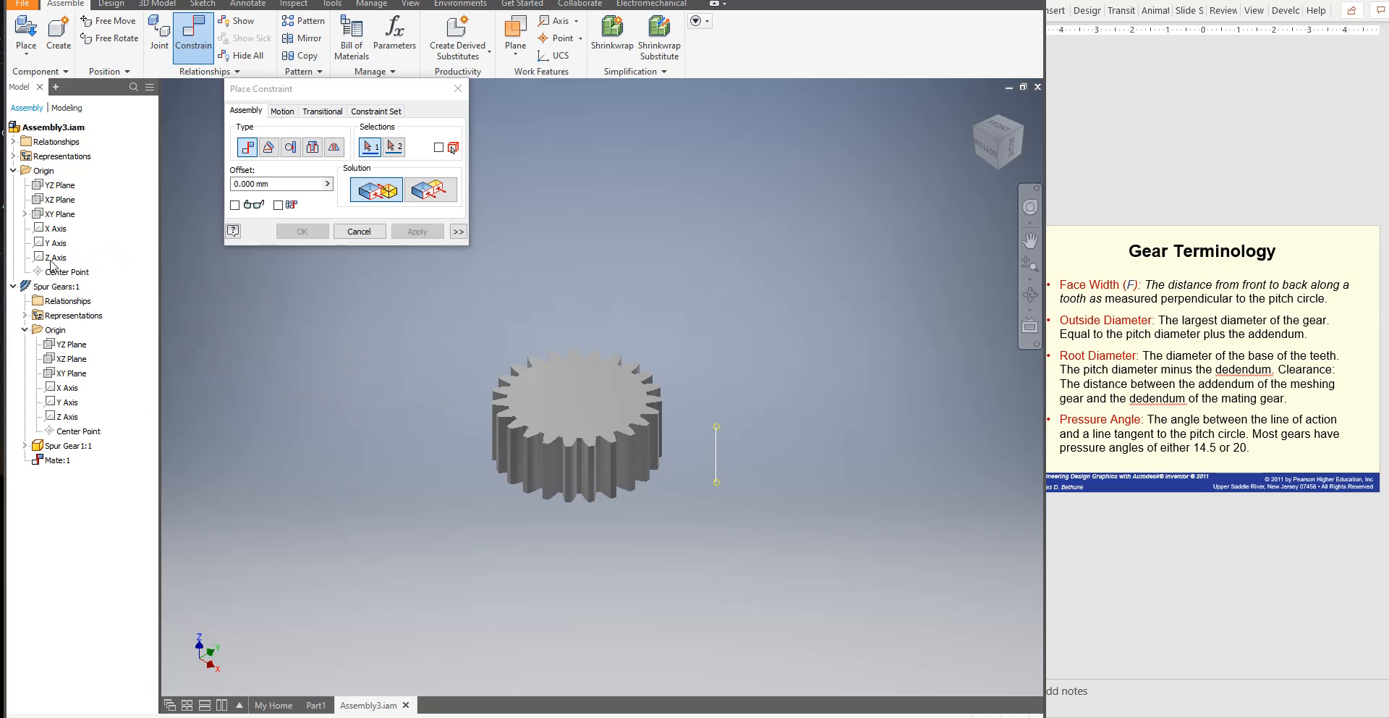
Mate the gear's Z axis to the assembly's Z axis at 0 mm offset using the Aligned solution
{"action": "left_click", "coordinate": [65, 418]}
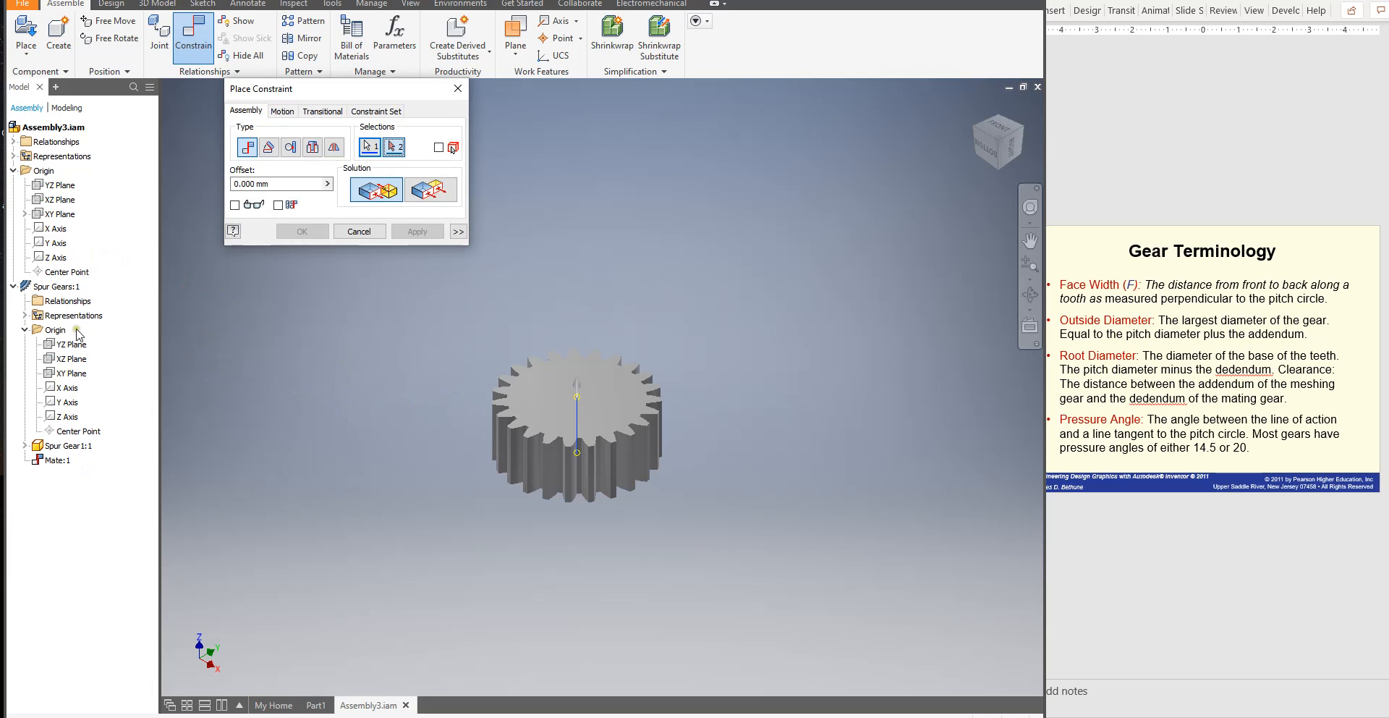
{"action": "left_click", "coordinate": [57, 258]}
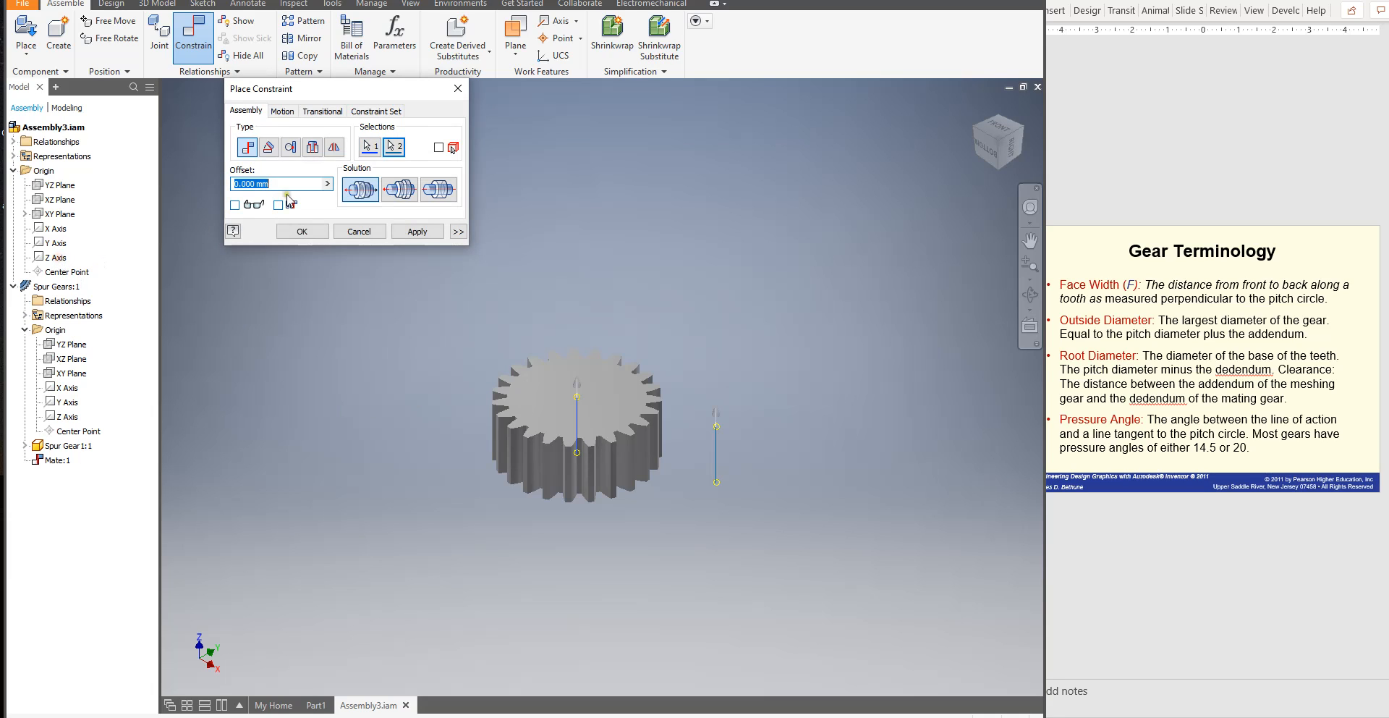
{"action": "left_click", "coordinate": [398, 189]}
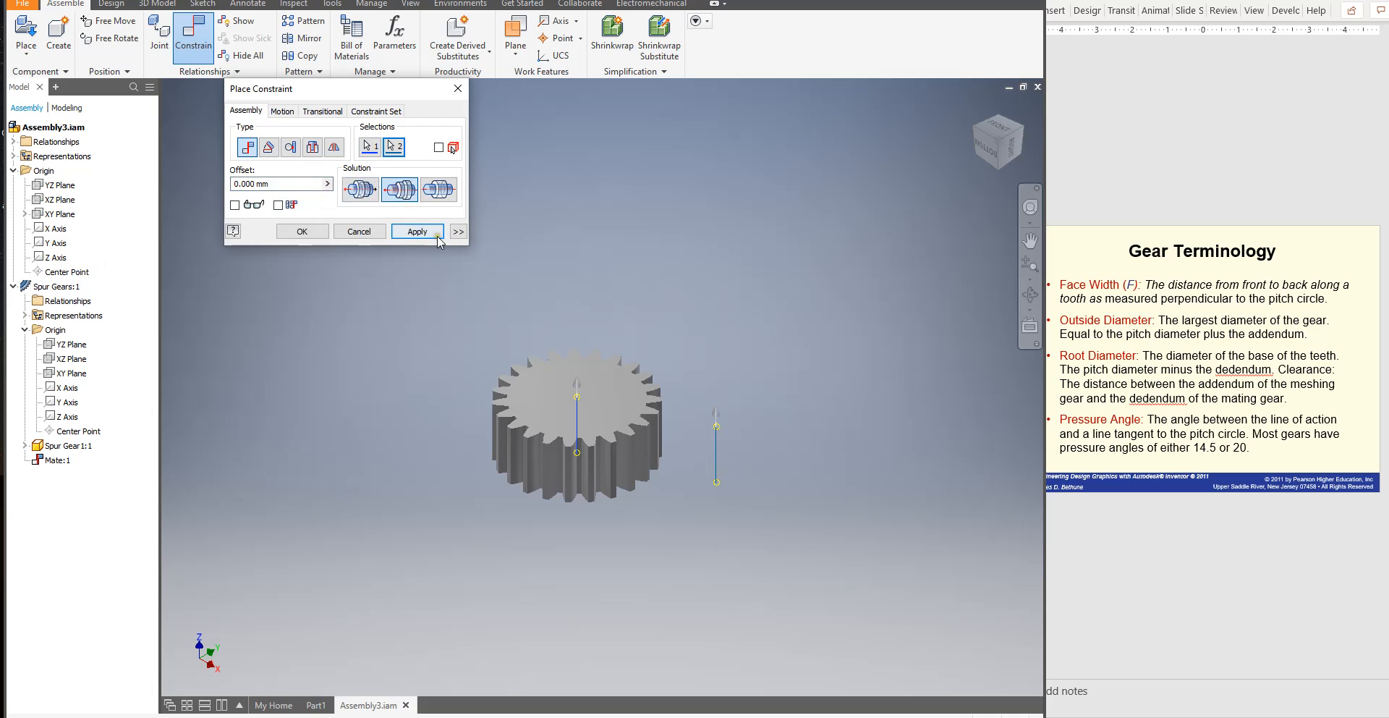
{"action": "left_click", "coordinate": [417, 231]}
{"action": "left_click", "coordinate": [359, 232]}
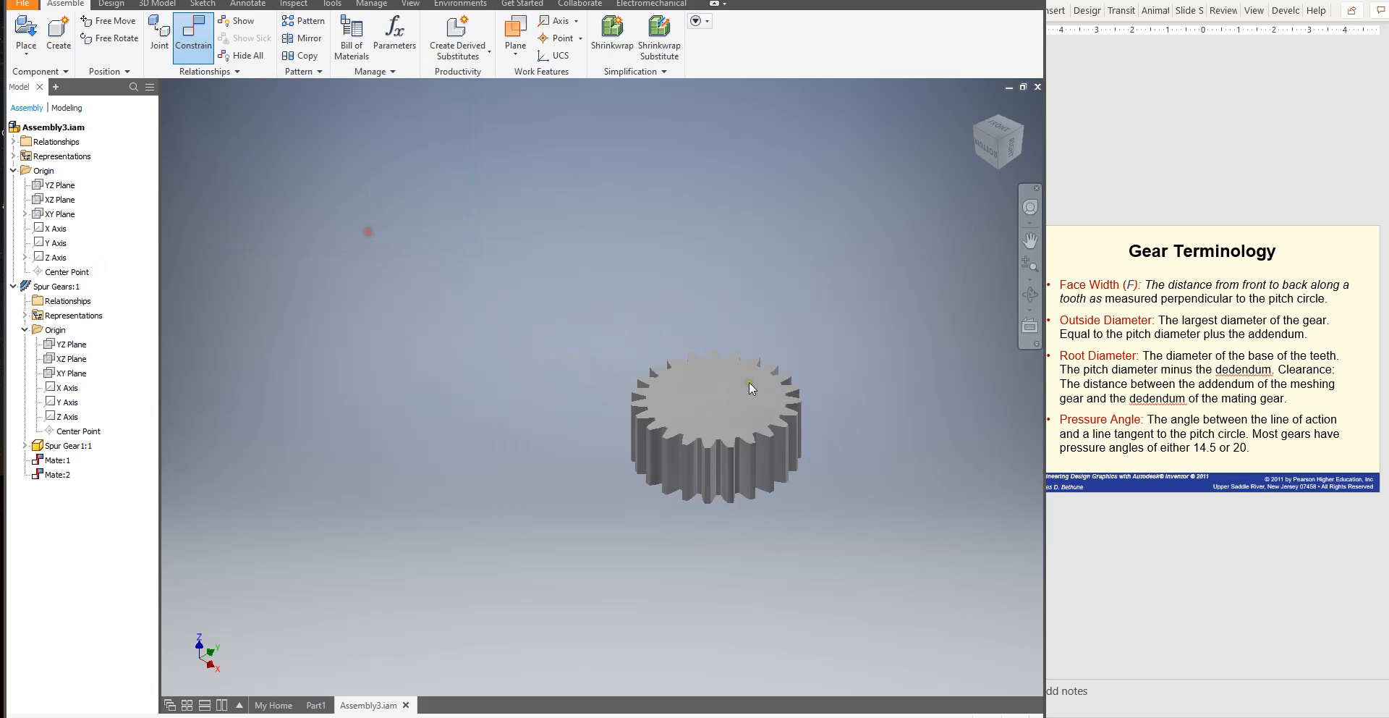
Test the constrained gear's remaining rotation about its axis in the angled view and the front view
{"action": "left_click_drag", "start_coordinate": [749, 381], "coordinate": [688, 394]}
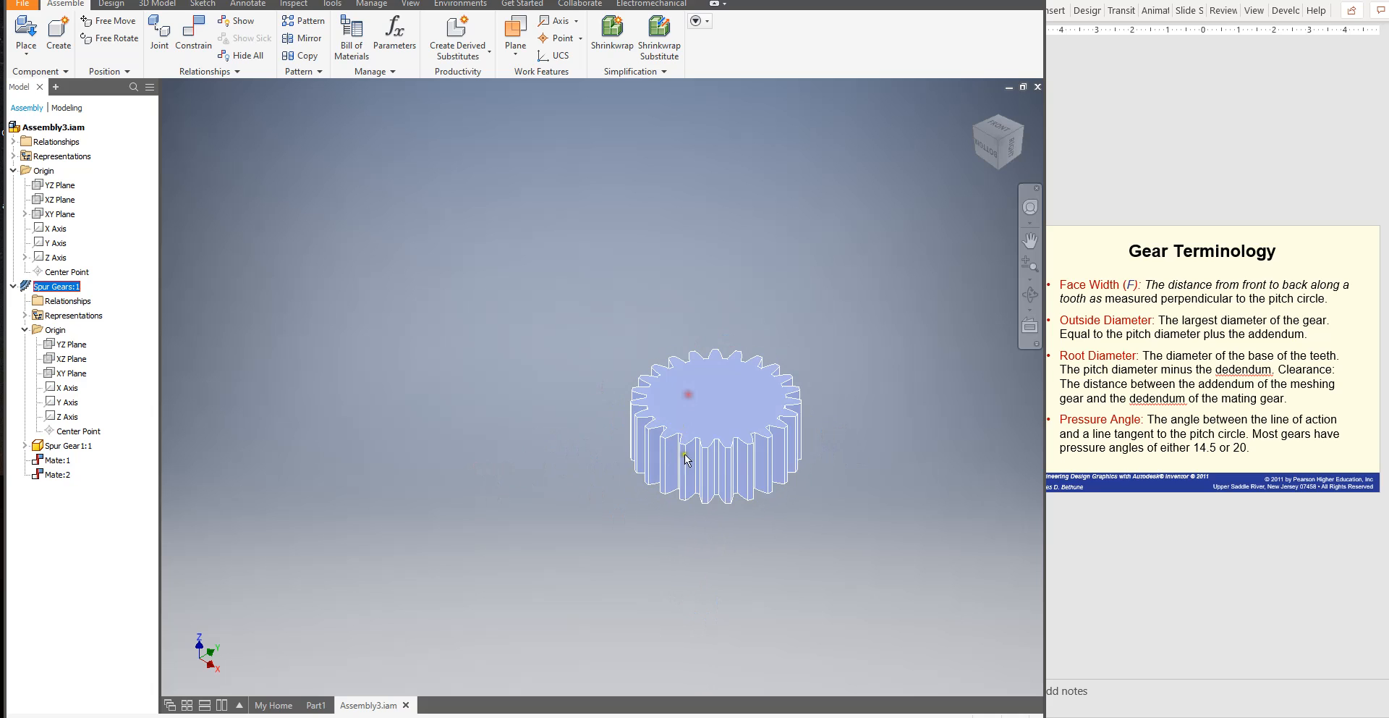
{"action": "left_click_drag", "start_coordinate": [691, 450], "coordinate": [718, 355]}
{"action": "left_click_drag", "start_coordinate": [995, 129], "coordinate": [1009, 132]}
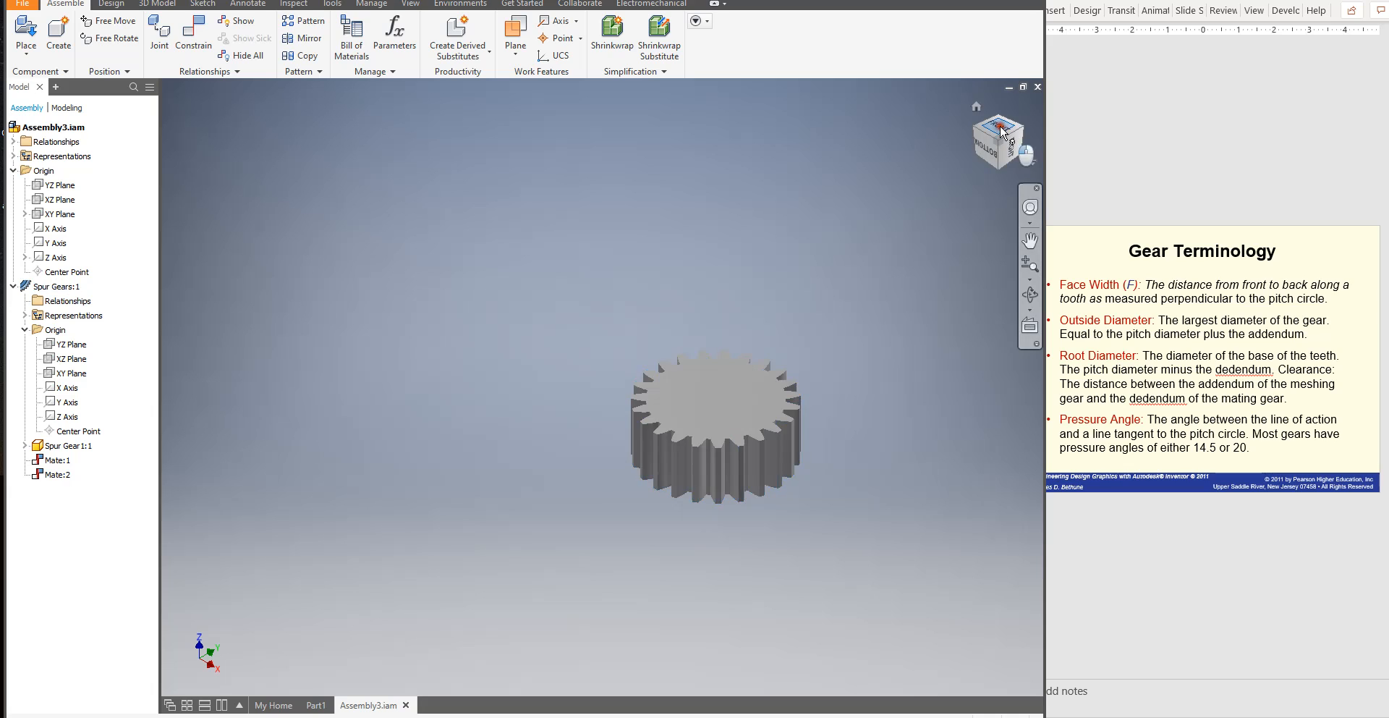
{"action": "left_click", "coordinate": [1005, 130]}
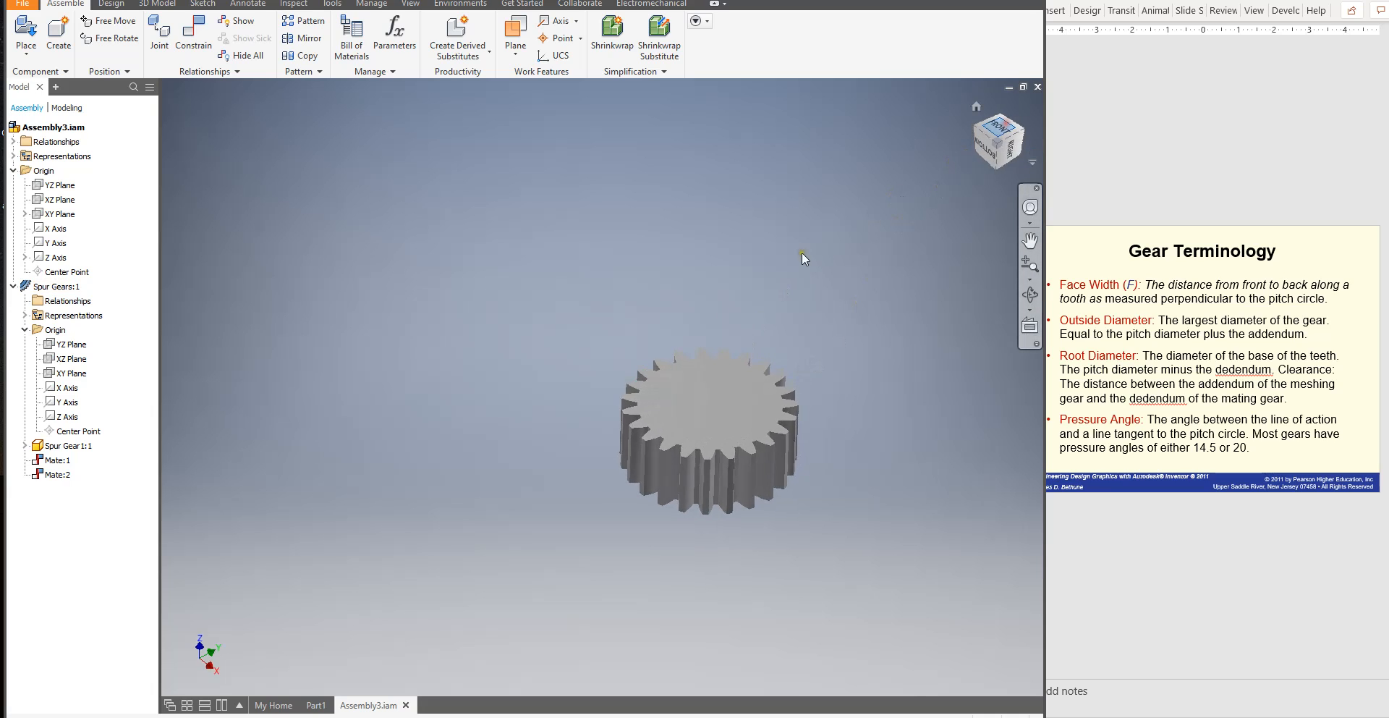
{"action": "left_click", "coordinate": [673, 421]}
{"action": "left_click_drag", "start_coordinate": [745, 402], "coordinate": [618, 370]}
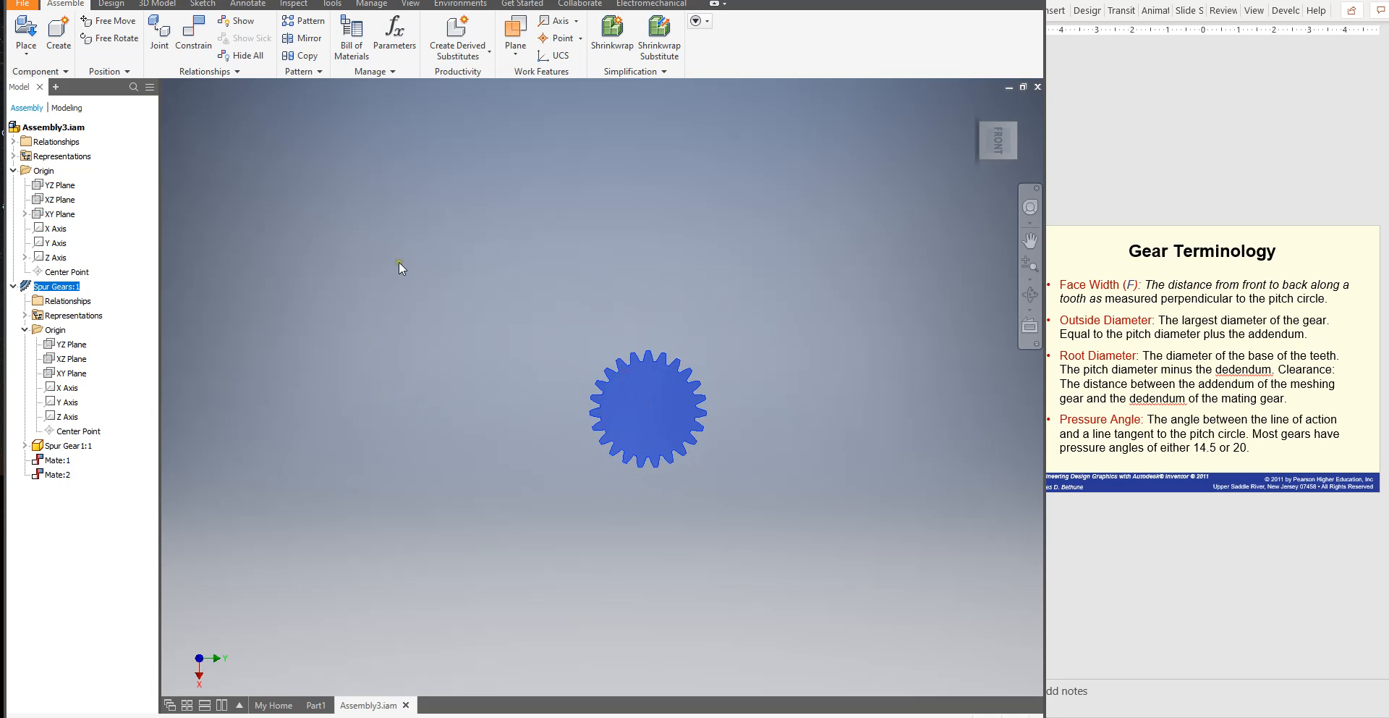
{"action": "left_click", "coordinate": [541, 296]}
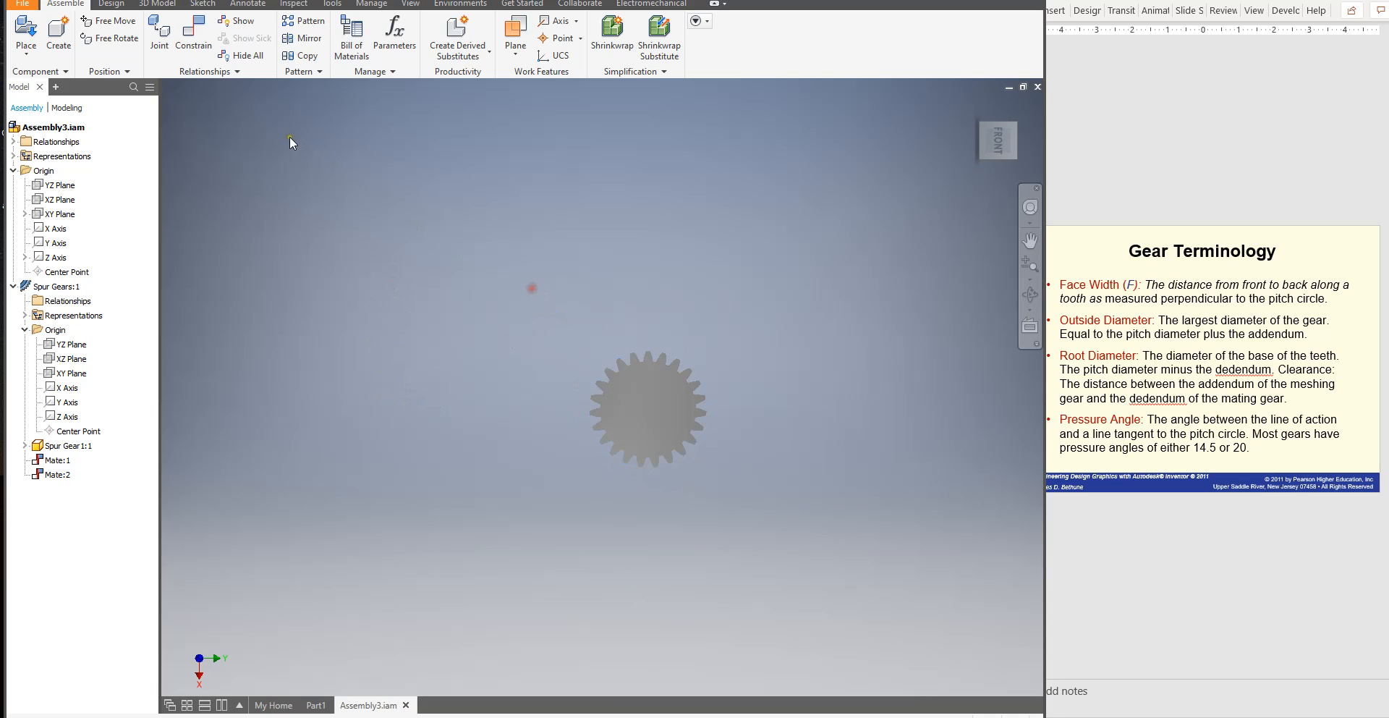
Configure a new spur gear pair with Gear1 as No Model and Gear2 as a Component with 57 teeth
{"action": "left_click", "coordinate": [114, 5]}
{"action": "left_click", "coordinate": [439, 33]}
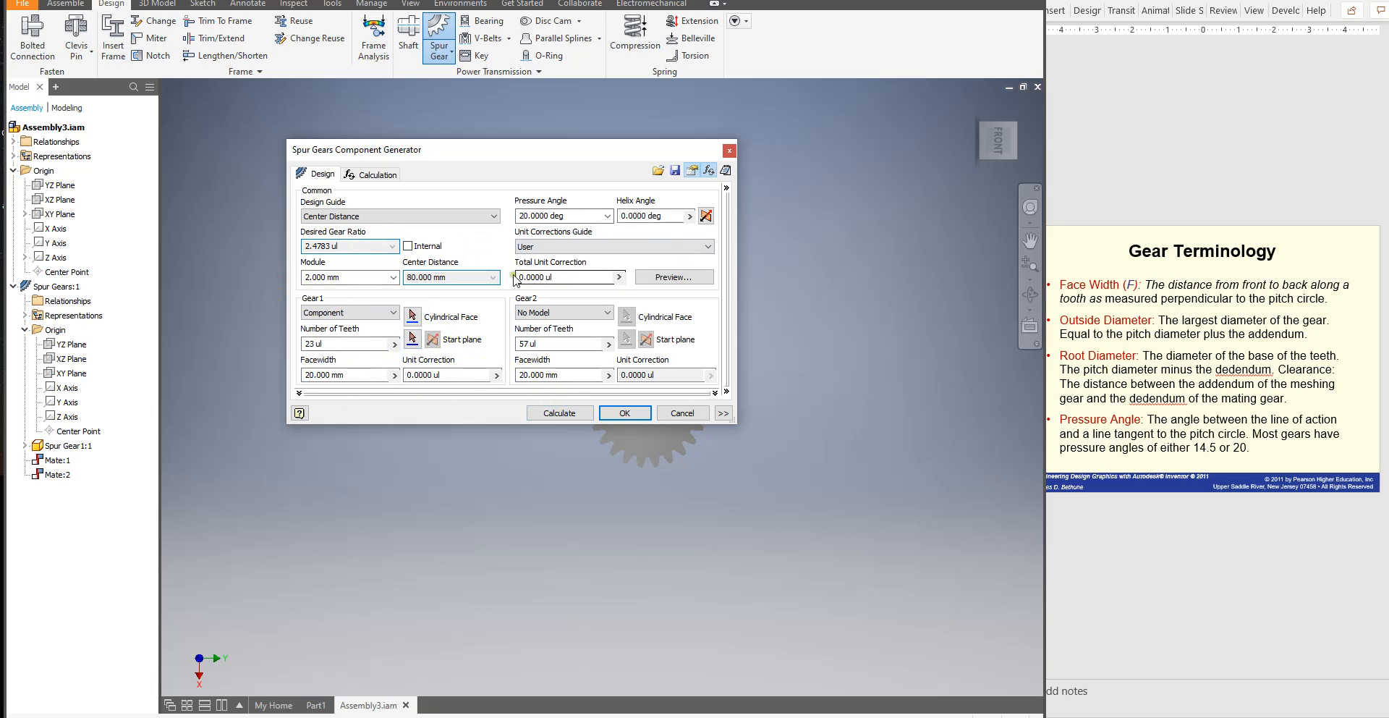
{"action": "left_click", "coordinate": [322, 313]}
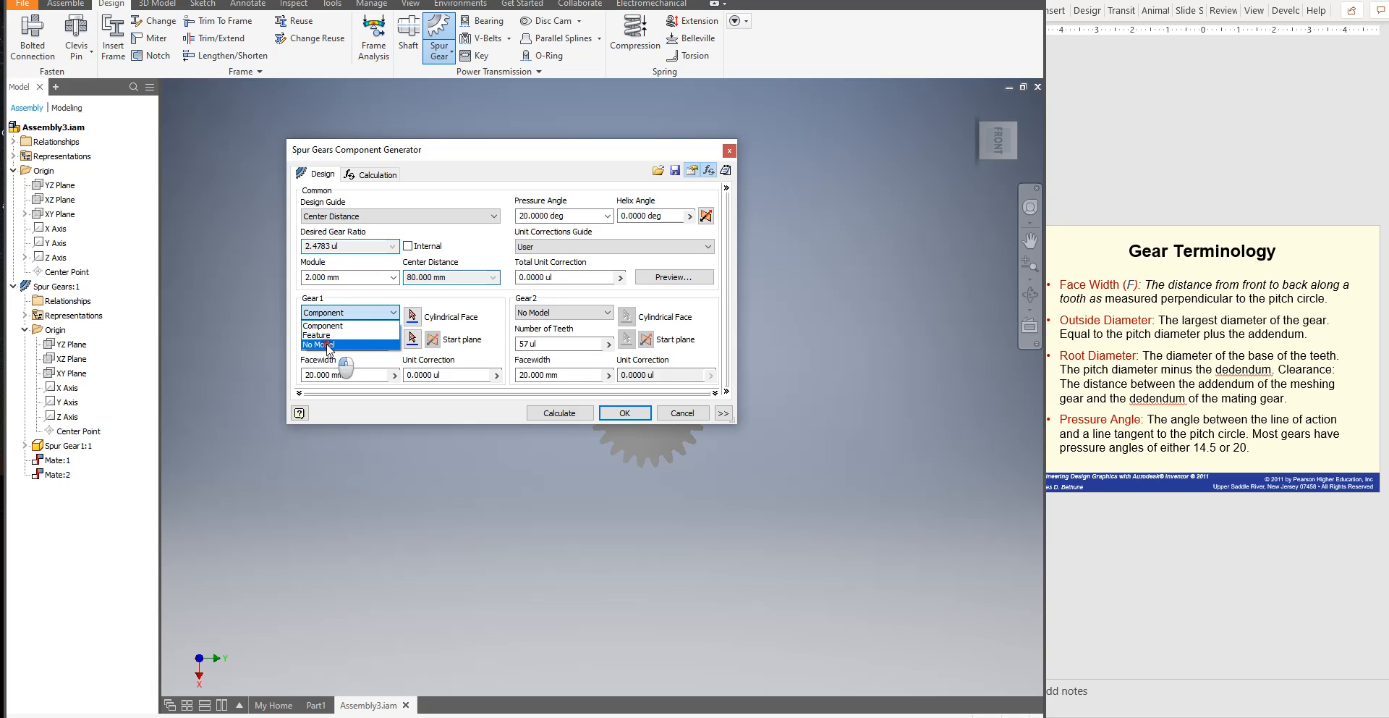
{"action": "left_click", "coordinate": [322, 345]}
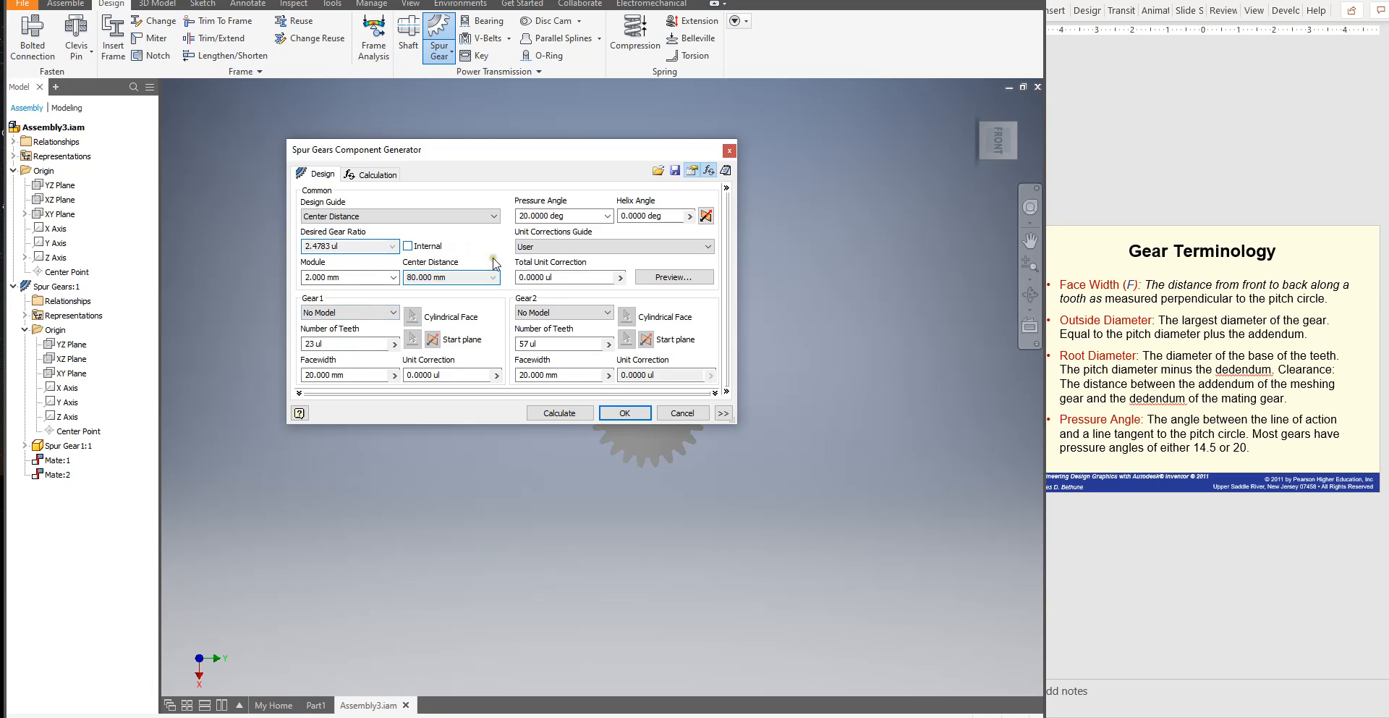
{"action": "left_click", "coordinate": [534, 313]}
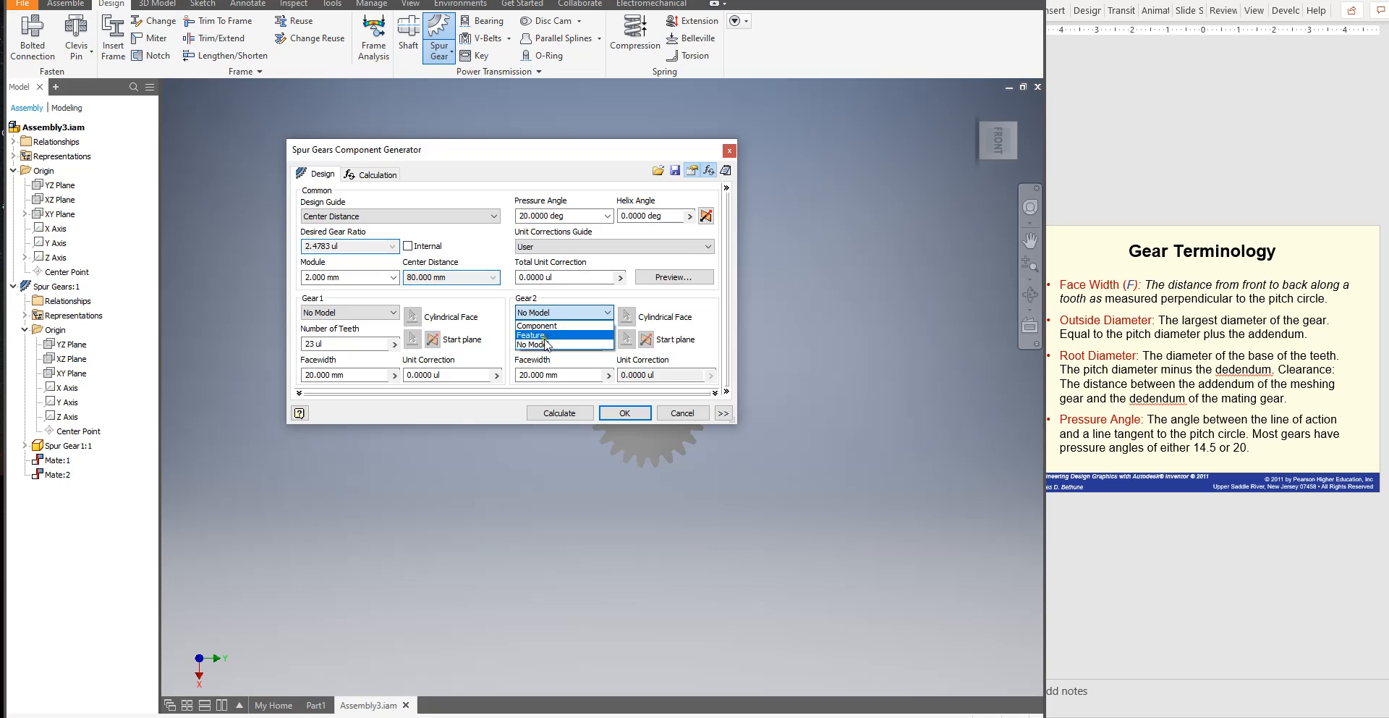
{"action": "left_click", "coordinate": [544, 327]}
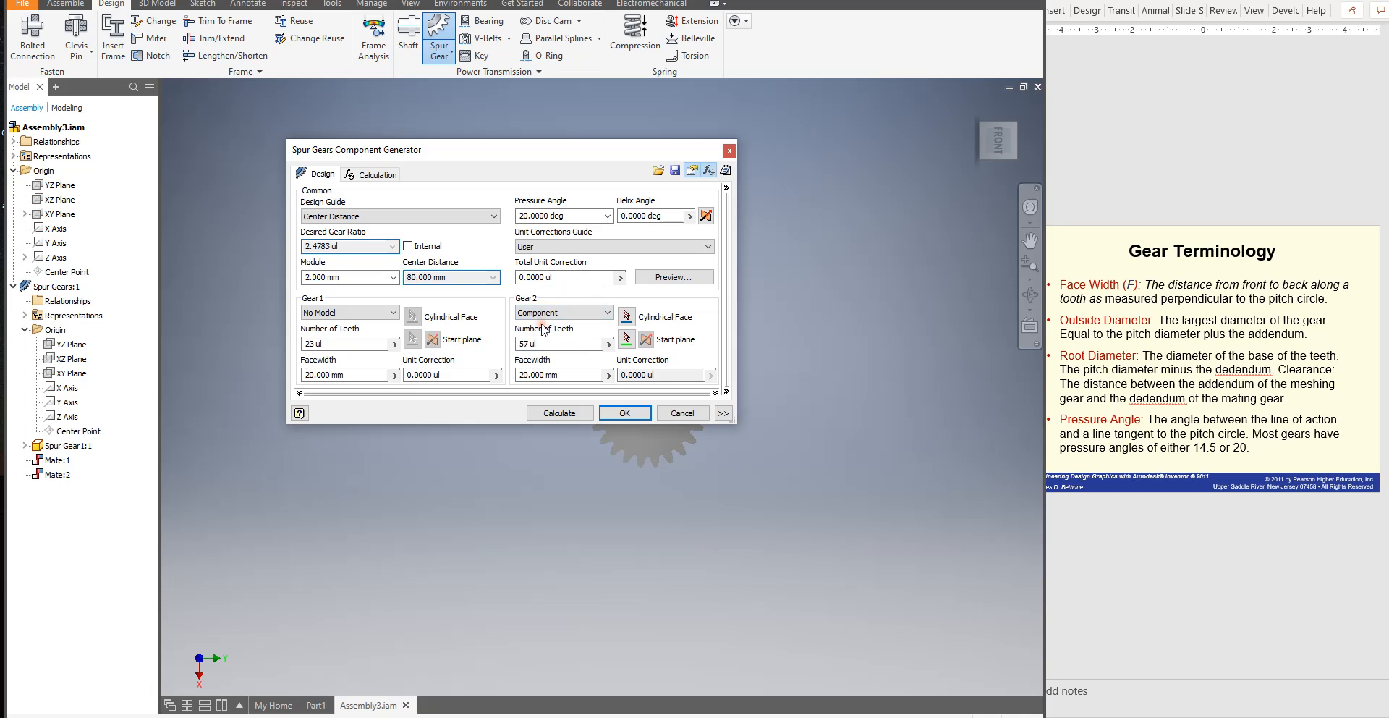
{"action": "double_click", "coordinate": [542, 344]}
Generate the 57-tooth gear and place it beside the existing small gear
{"action": "left_click", "coordinate": [625, 412]}
{"action": "left_click", "coordinate": [624, 376]}
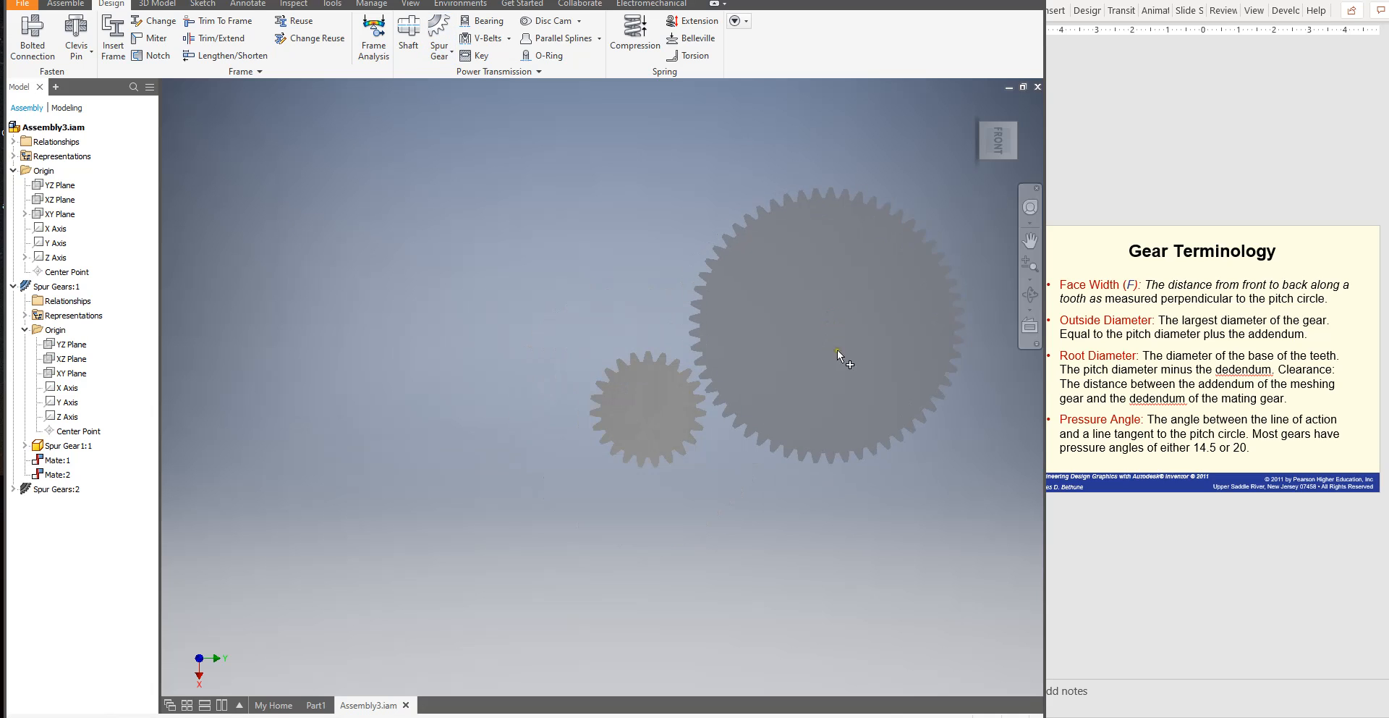
{"action": "left_click", "coordinate": [840, 358]}
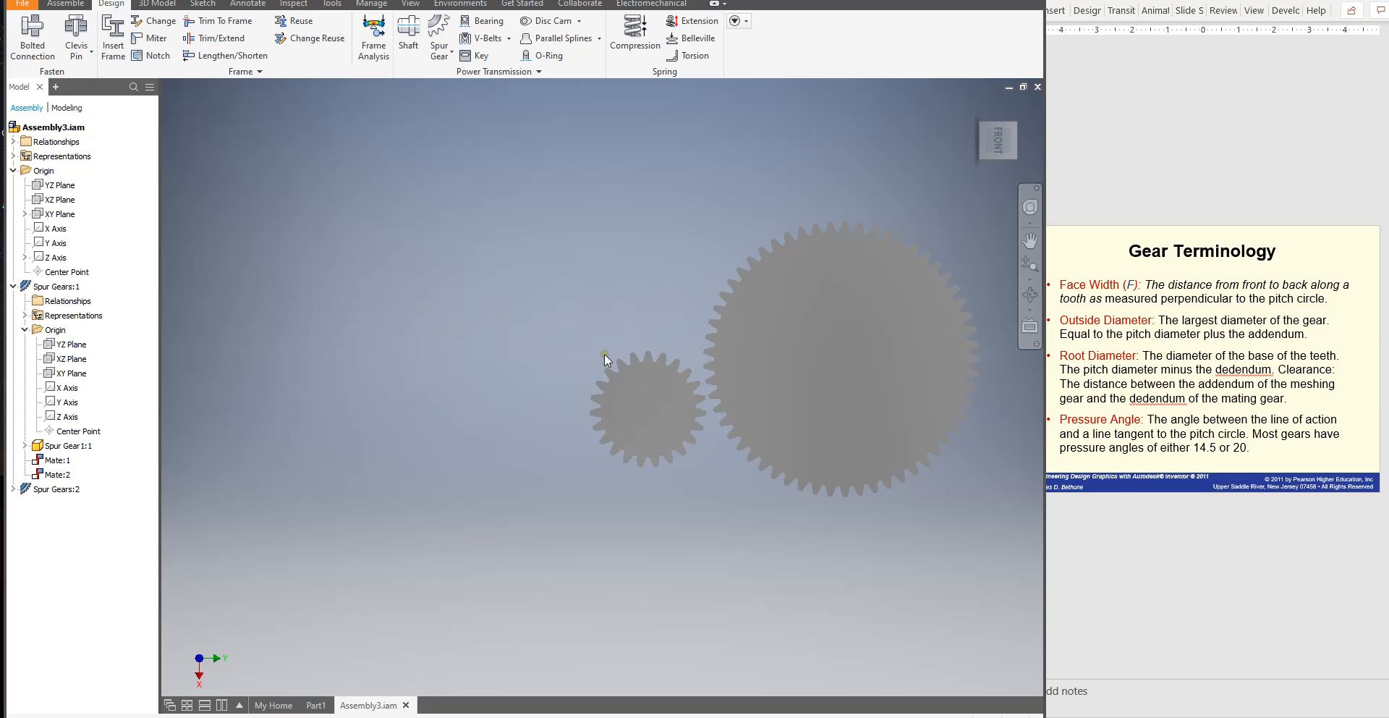
Move the large gear away from the small gear, leaving a clear gap between them in a slightly tilted view
{"action": "scroll", "coordinate": [605, 353], "scroll_direction": "up", "scroll_amount": 3}
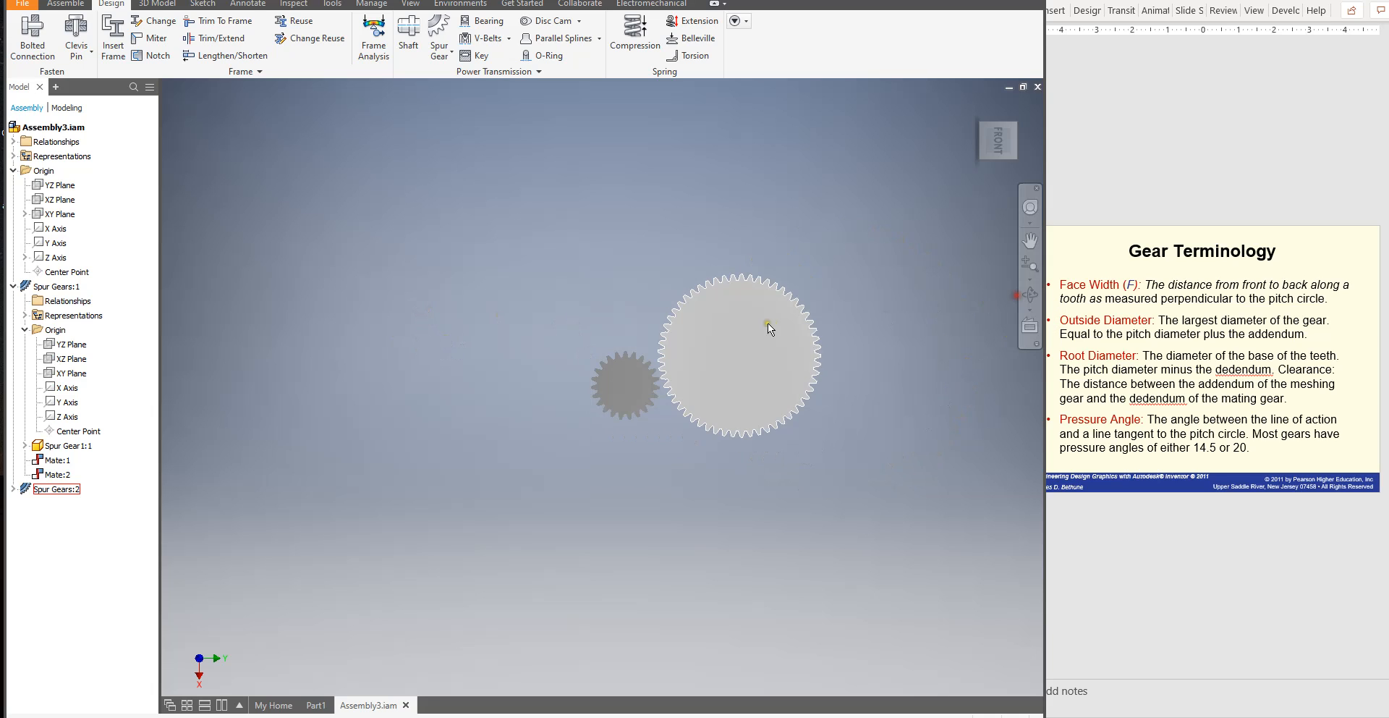
{"action": "left_click", "coordinate": [1029, 296]}
{"action": "left_click_drag", "start_coordinate": [735, 457], "coordinate": [721, 405]}
{"action": "key", "text": "Escape"}
{"action": "left_click_drag", "start_coordinate": [743, 329], "coordinate": [827, 360]}
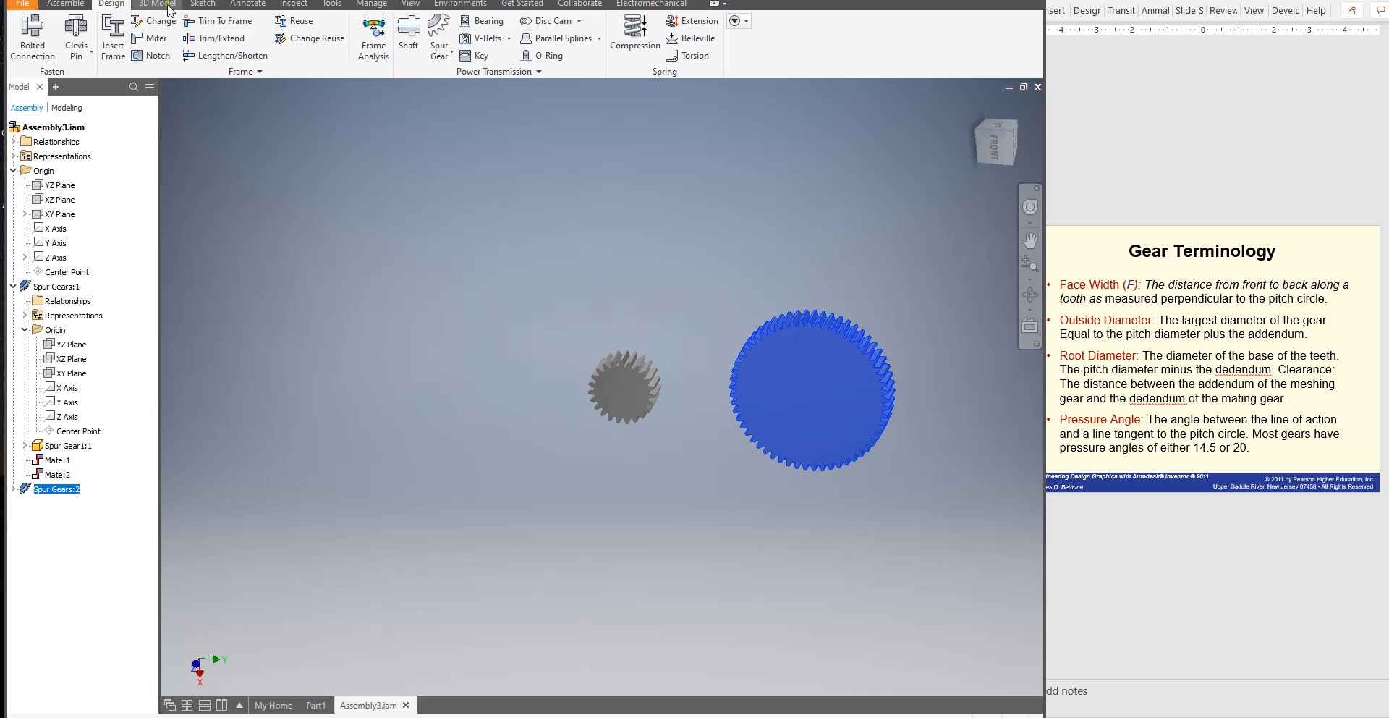
Constrain the front face of the large gear to the small gear's front face with a Flush solution at 0 mm offset
{"action": "left_click", "coordinate": [65, 4]}
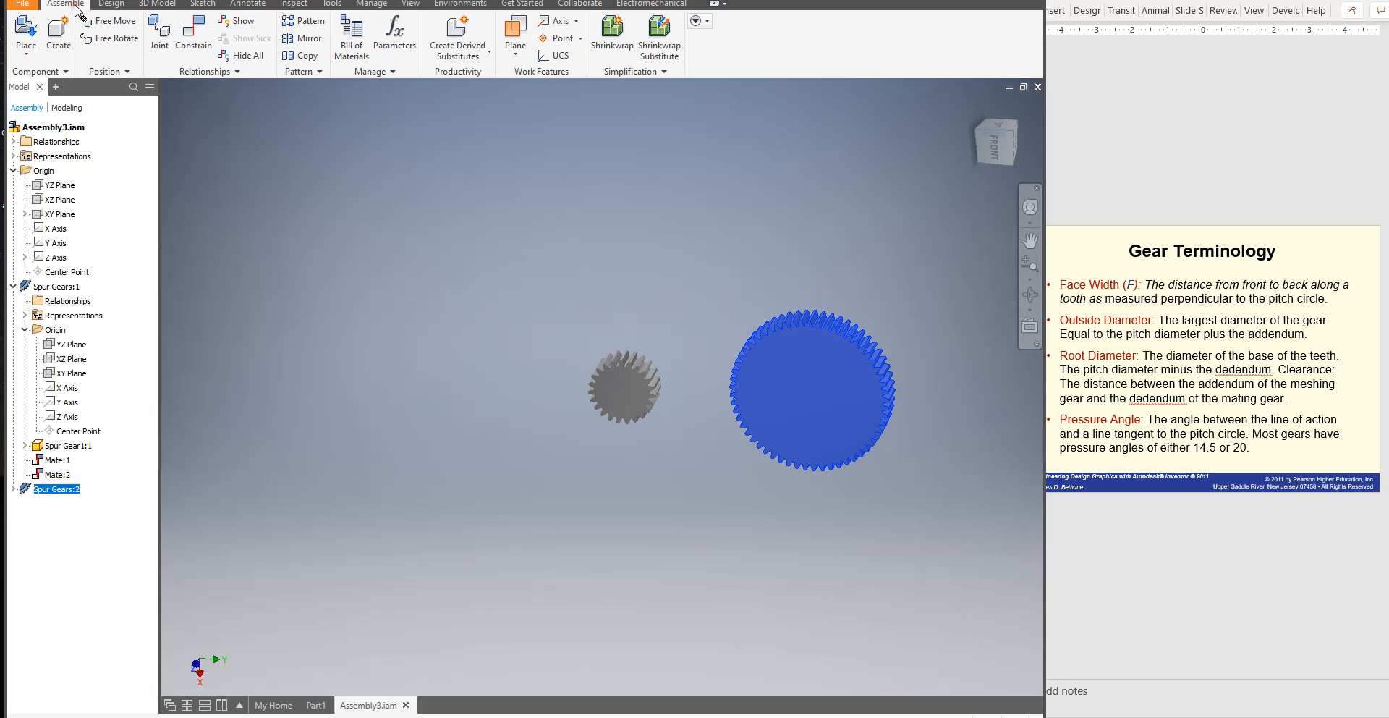
{"action": "left_click", "coordinate": [198, 40]}
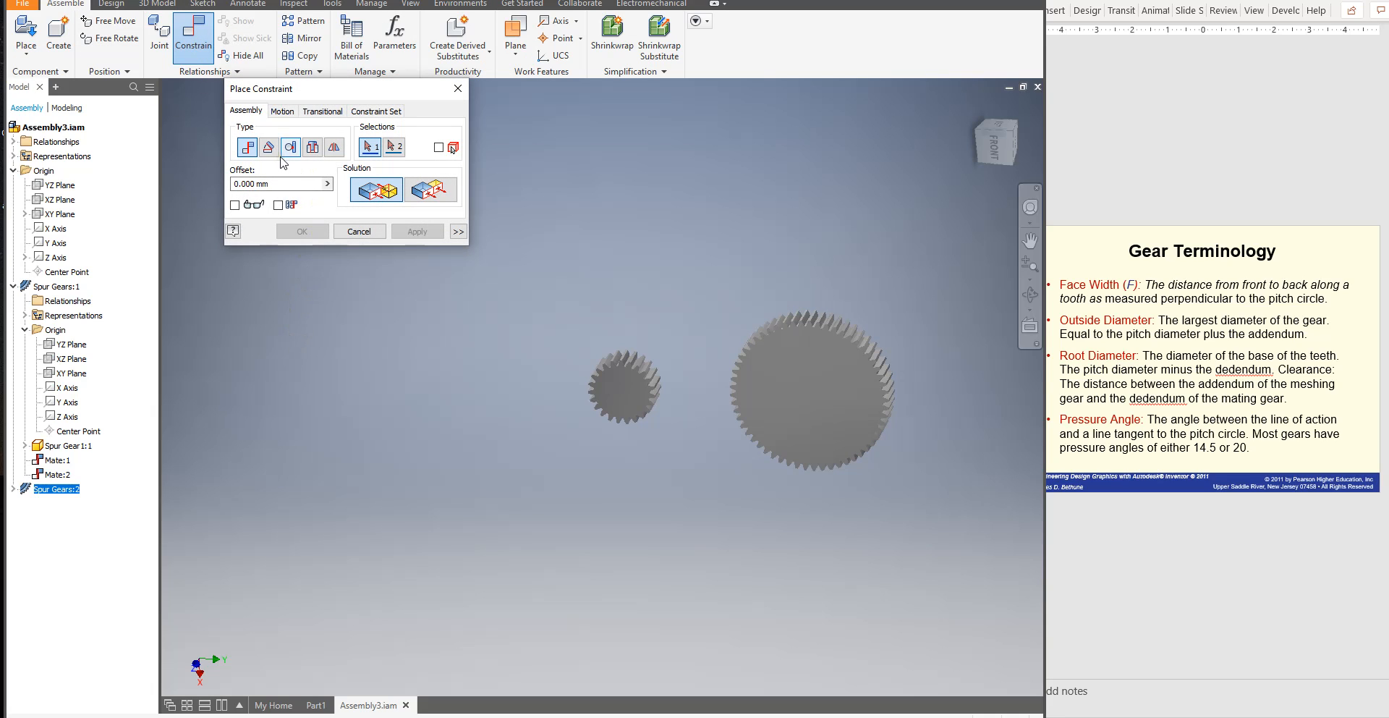
{"action": "left_click", "coordinate": [430, 192]}
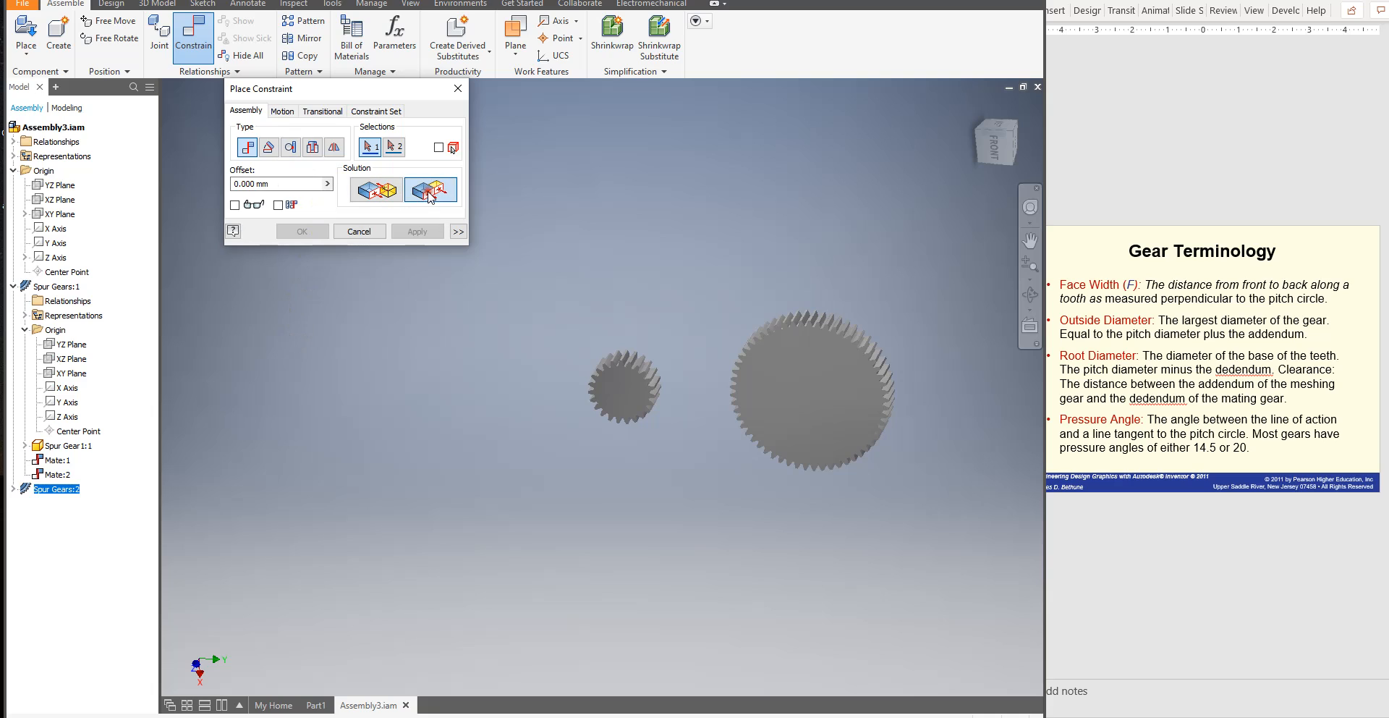
{"action": "left_click", "coordinate": [788, 375]}
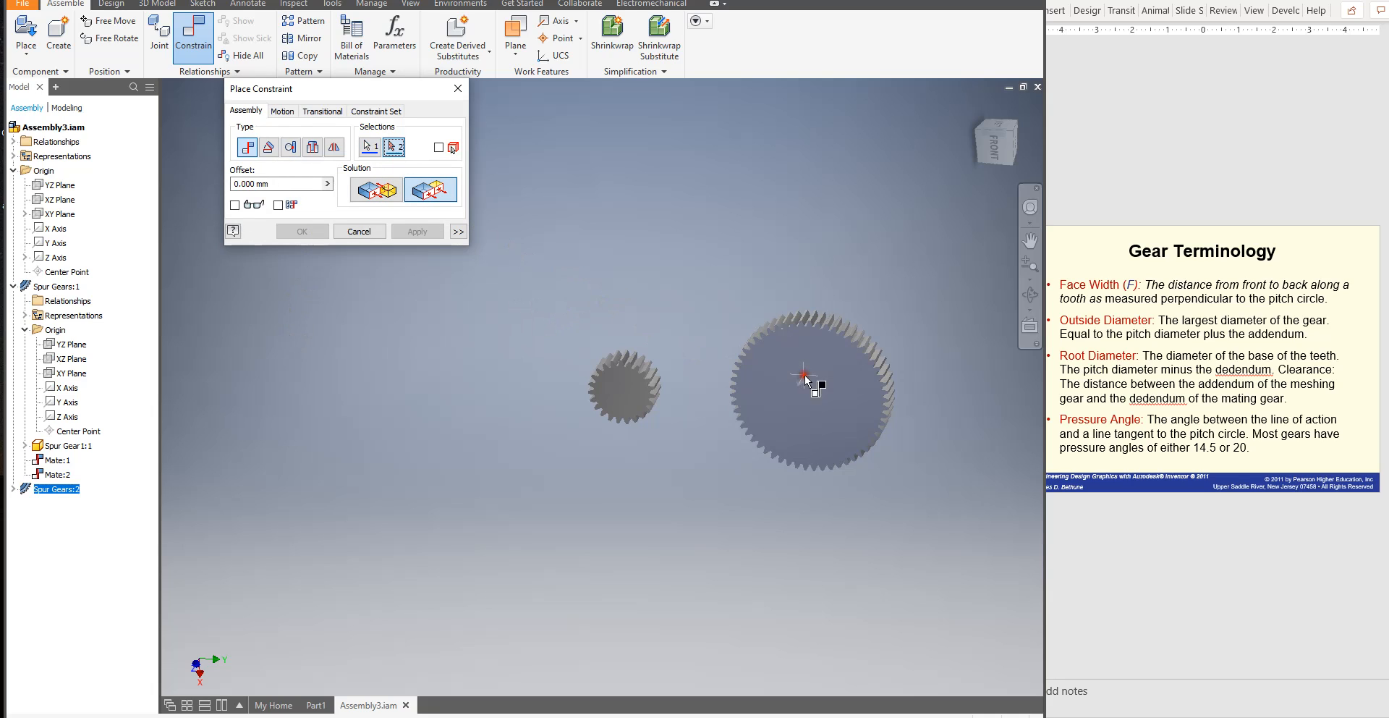
{"action": "left_click", "coordinate": [628, 393]}
{"action": "left_click", "coordinate": [399, 232]}
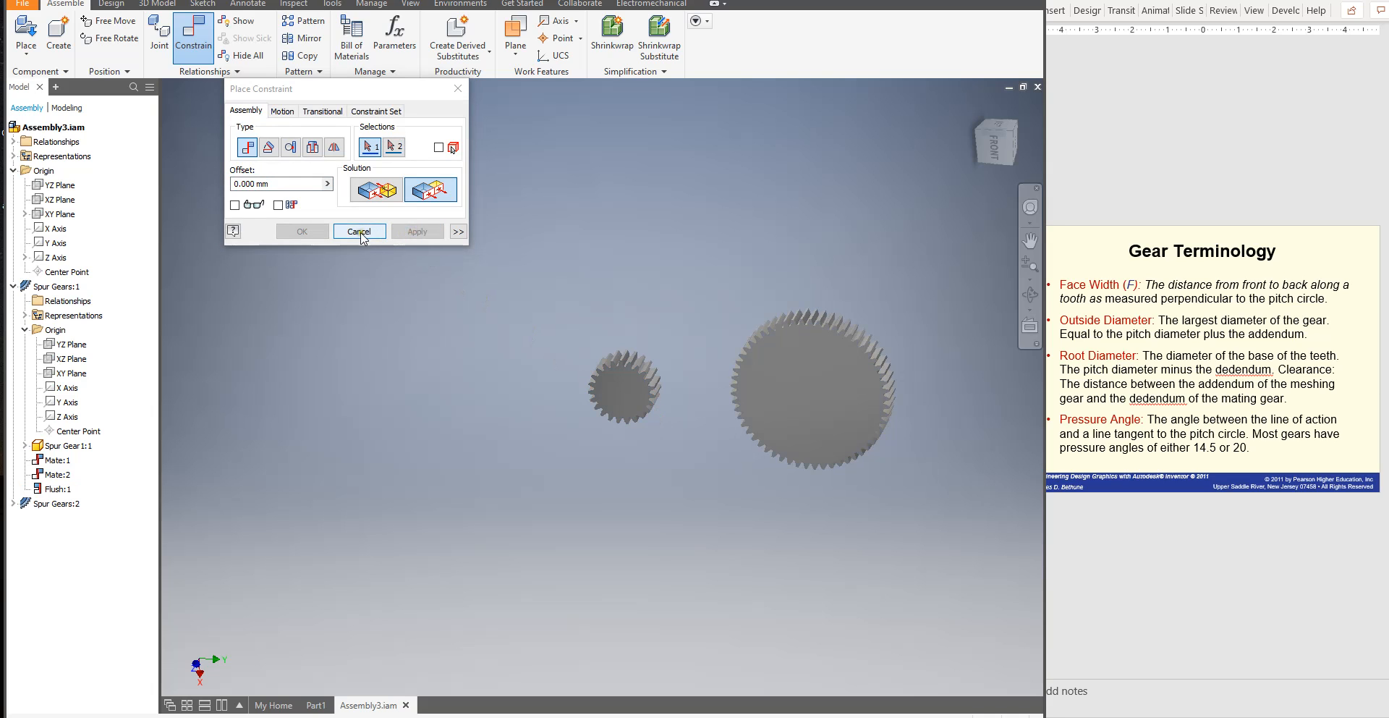
{"action": "left_click", "coordinate": [359, 232]}
Examine the large gear's face alignment with the small gear from the left side while moving it, and return to a tilted front view
{"action": "left_click", "coordinate": [1003, 132]}
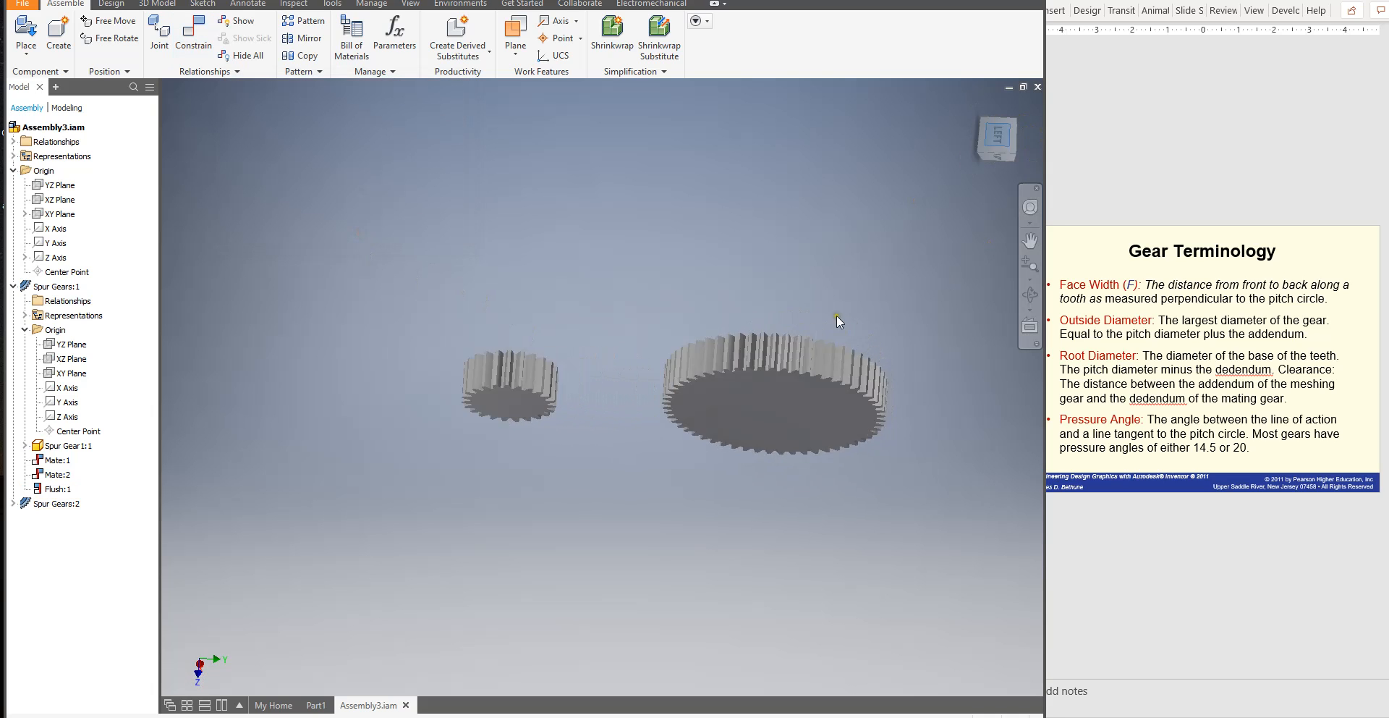
{"action": "left_click", "coordinate": [740, 379]}
{"action": "mouse_move", "coordinate": [740, 379]}
{"action": "left_mouse_down"}
{"action": "mouse_move", "coordinate": [753, 414]}
{"action": "mouse_move", "coordinate": [414, 394]}
{"action": "mouse_move", "coordinate": [662, 379]}
{"action": "mouse_move", "coordinate": [271, 384]}
{"action": "mouse_move", "coordinate": [814, 406]}
{"action": "mouse_move", "coordinate": [726, 402]}
{"action": "mouse_move", "coordinate": [716, 383]}
{"action": "left_mouse_up"}
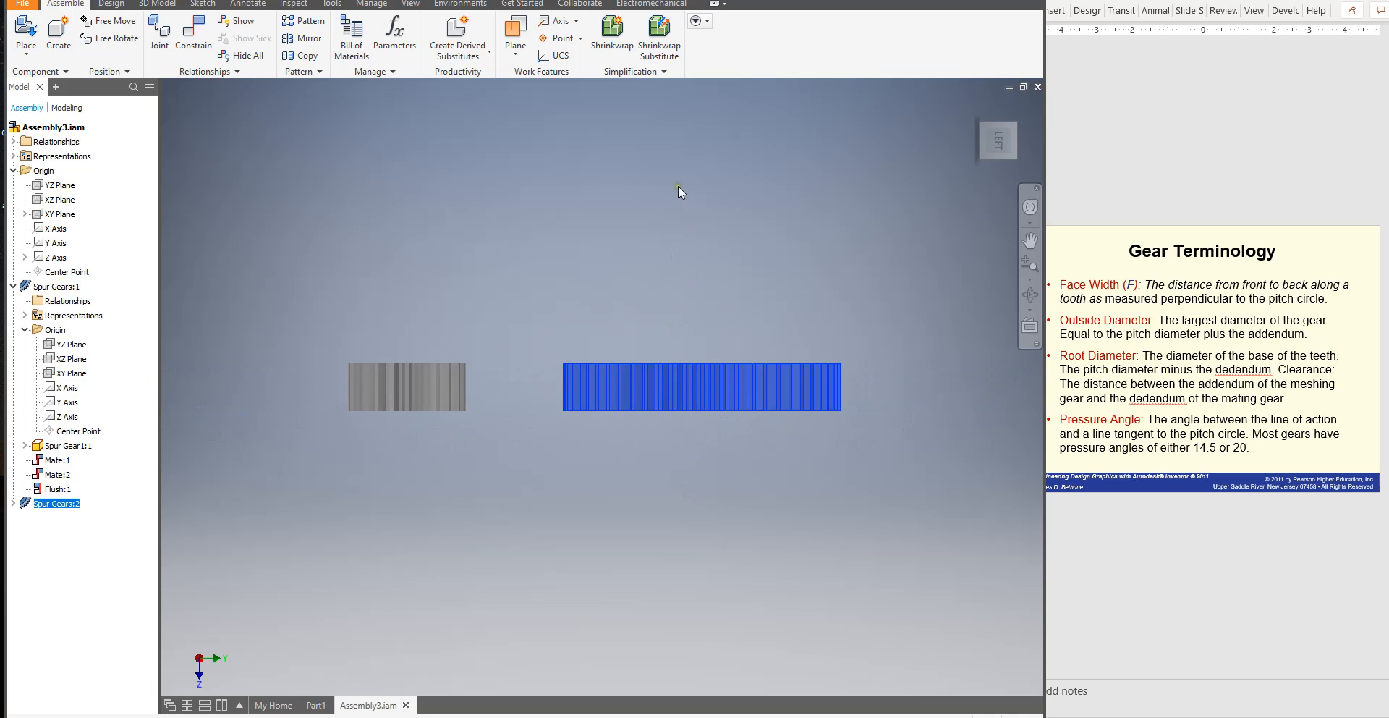
{"action": "mouse_move", "coordinate": [708, 331]}
{"action": "left_mouse_down"}
{"action": "mouse_move", "coordinate": [592, 330]}
{"action": "mouse_move", "coordinate": [705, 334]}
{"action": "left_mouse_up"}
{"action": "left_click", "coordinate": [1029, 294]}
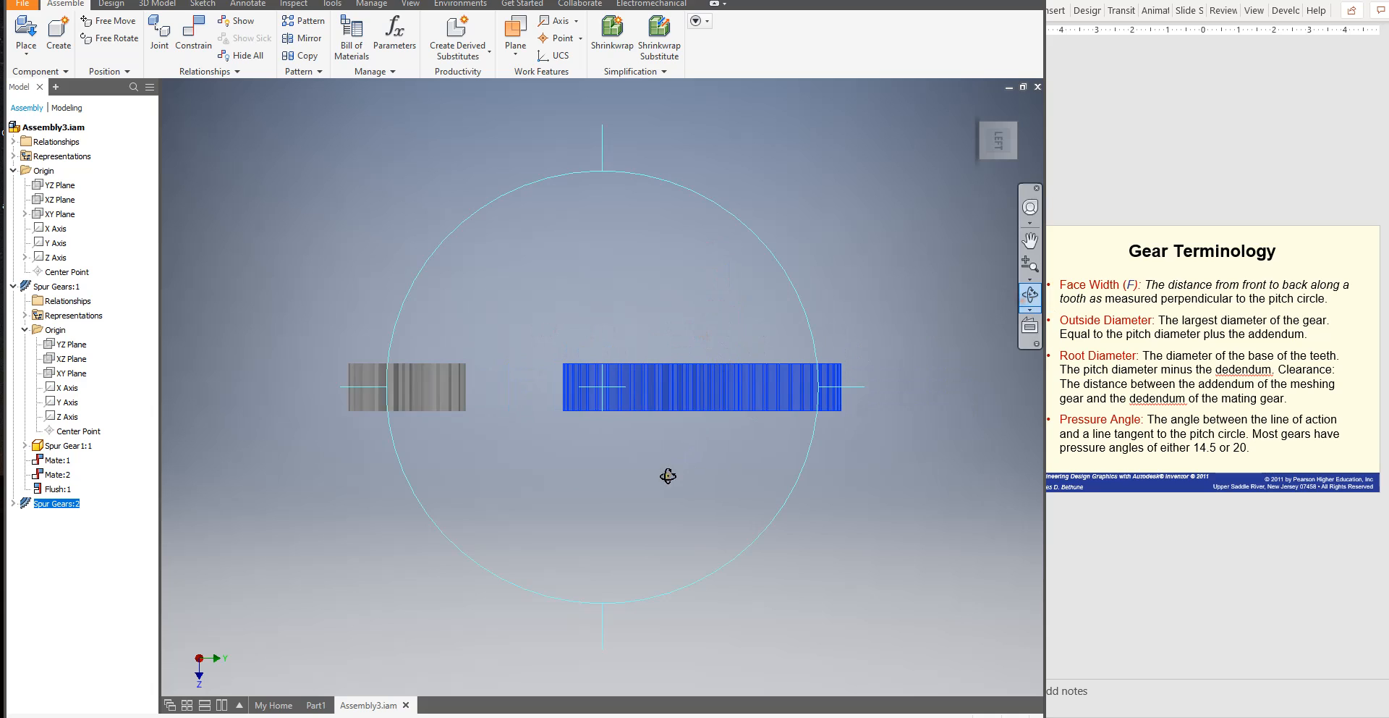
{"action": "left_click_drag", "start_coordinate": [666, 475], "coordinate": [618, 370]}
{"action": "right_click", "coordinate": [648, 358]}
{"action": "key", "text": "Escape"}
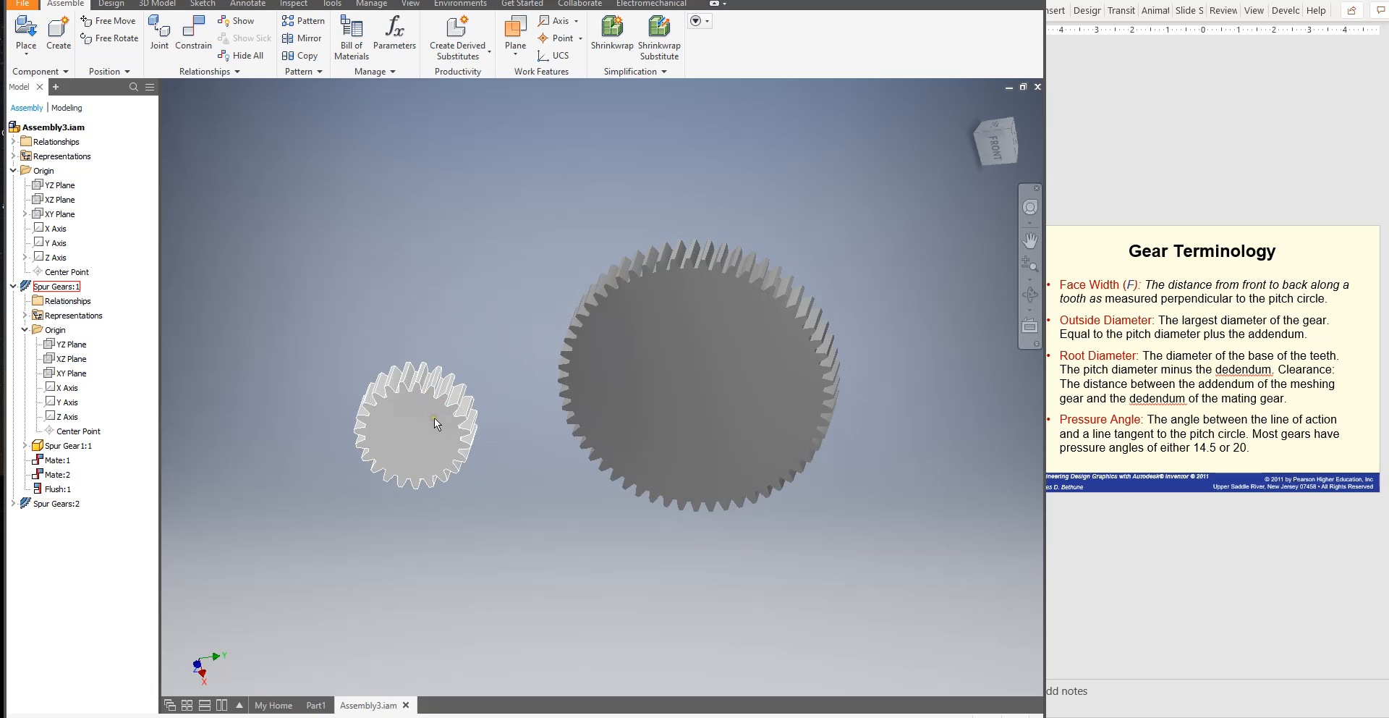
Check the center distance in the Spur Gears Component Generator and close it without changing any value
{"action": "left_click", "coordinate": [114, 6]}
{"action": "left_click", "coordinate": [439, 40]}
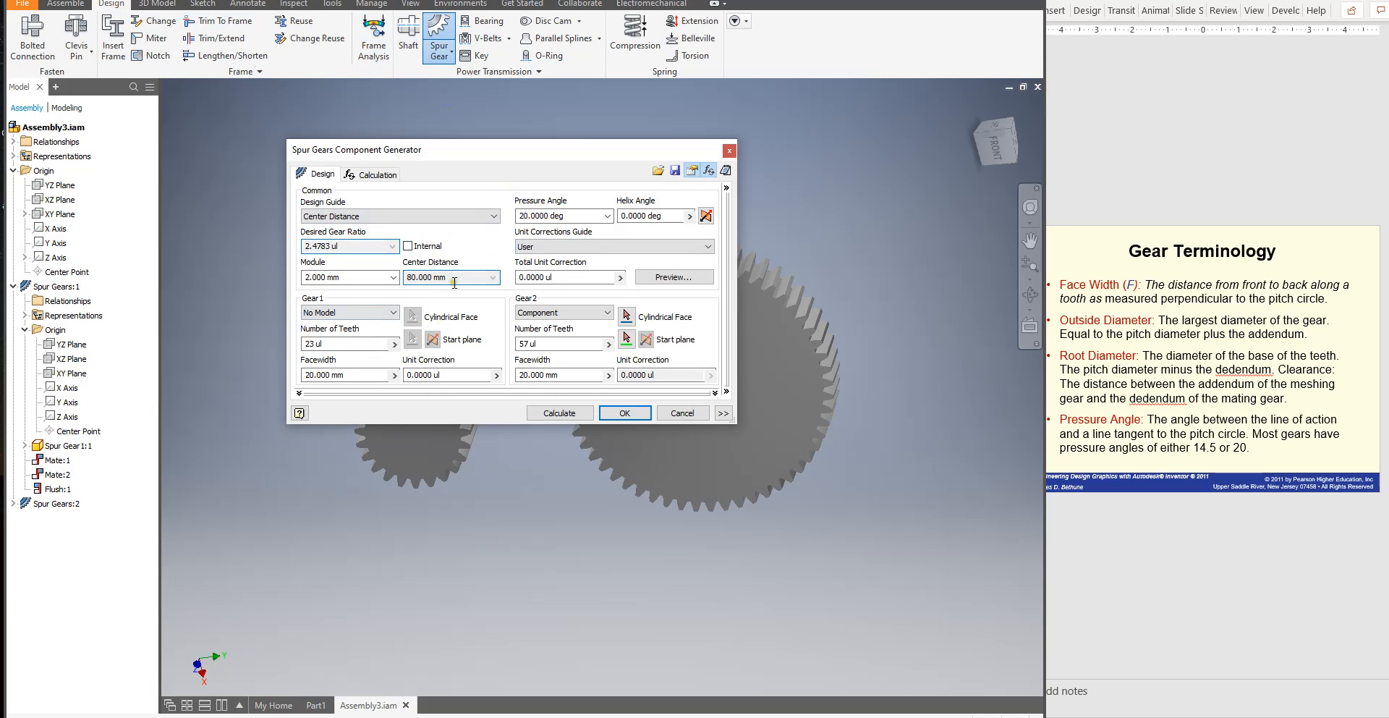
{"action": "double_click", "coordinate": [454, 282]}
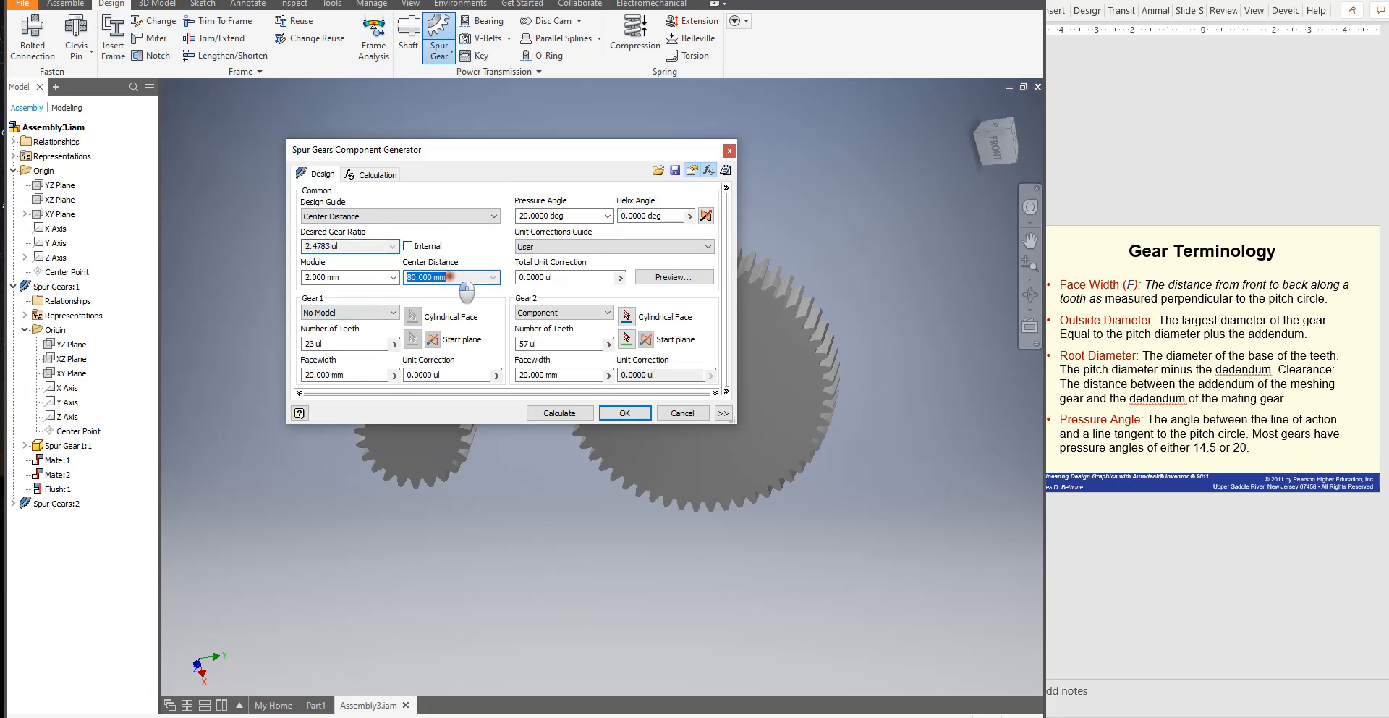
{"action": "left_click", "coordinate": [617, 413]}
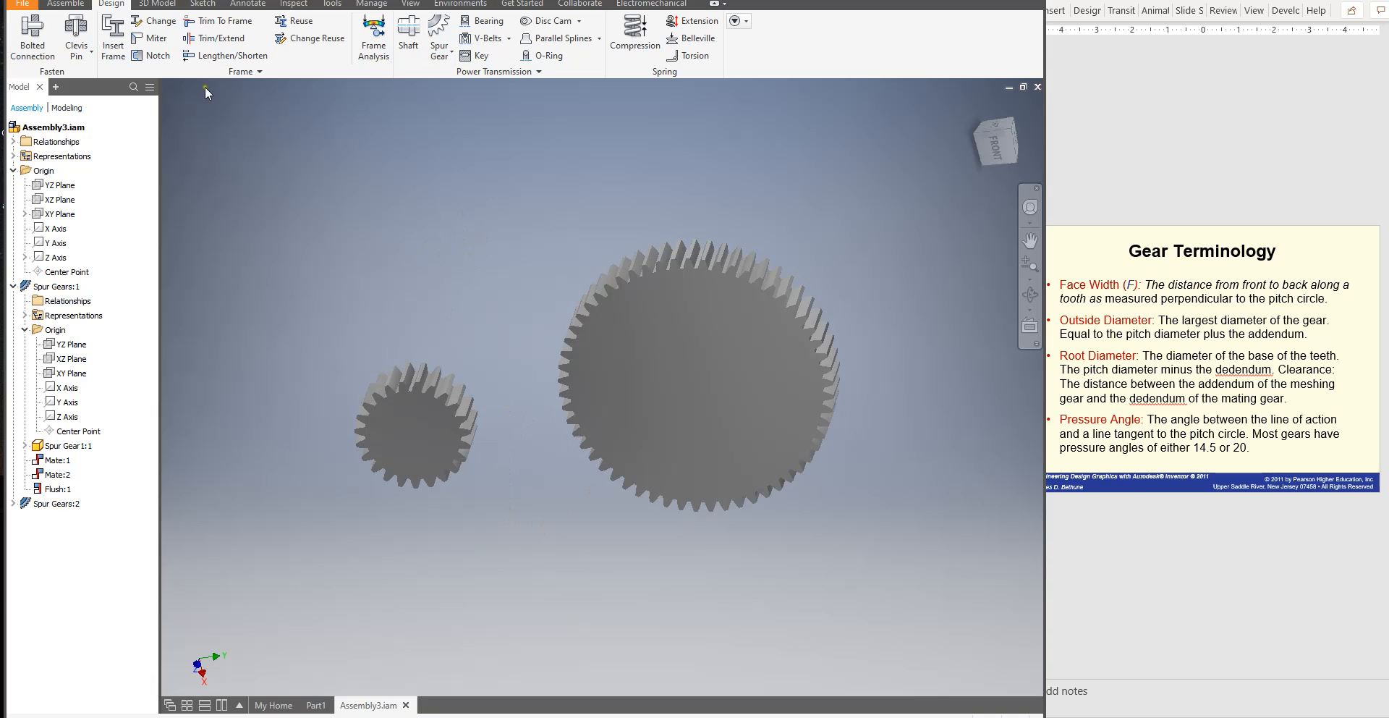
Try to mate the large gear's Z axis to the assembly's Z axis with the Opposed solution at an 80 mm offset
{"action": "left_click", "coordinate": [66, 3]}
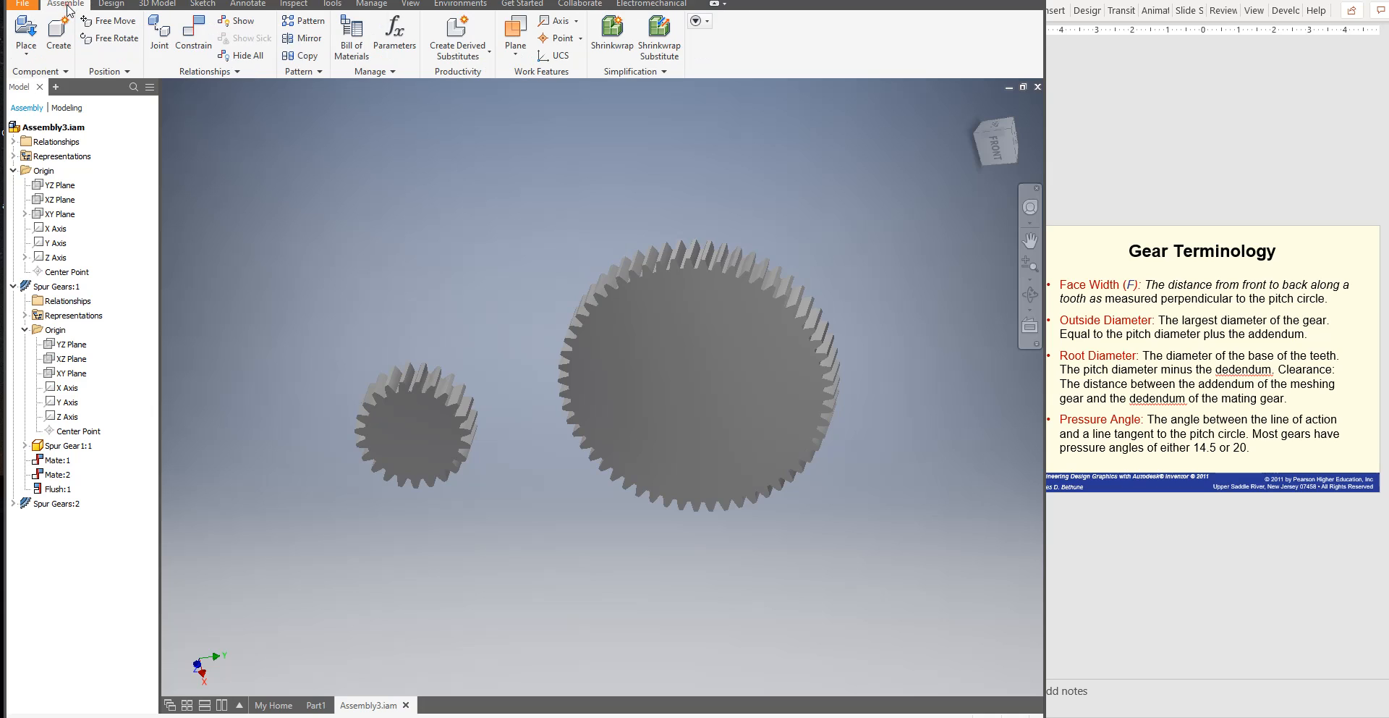
{"action": "left_click", "coordinate": [194, 34]}
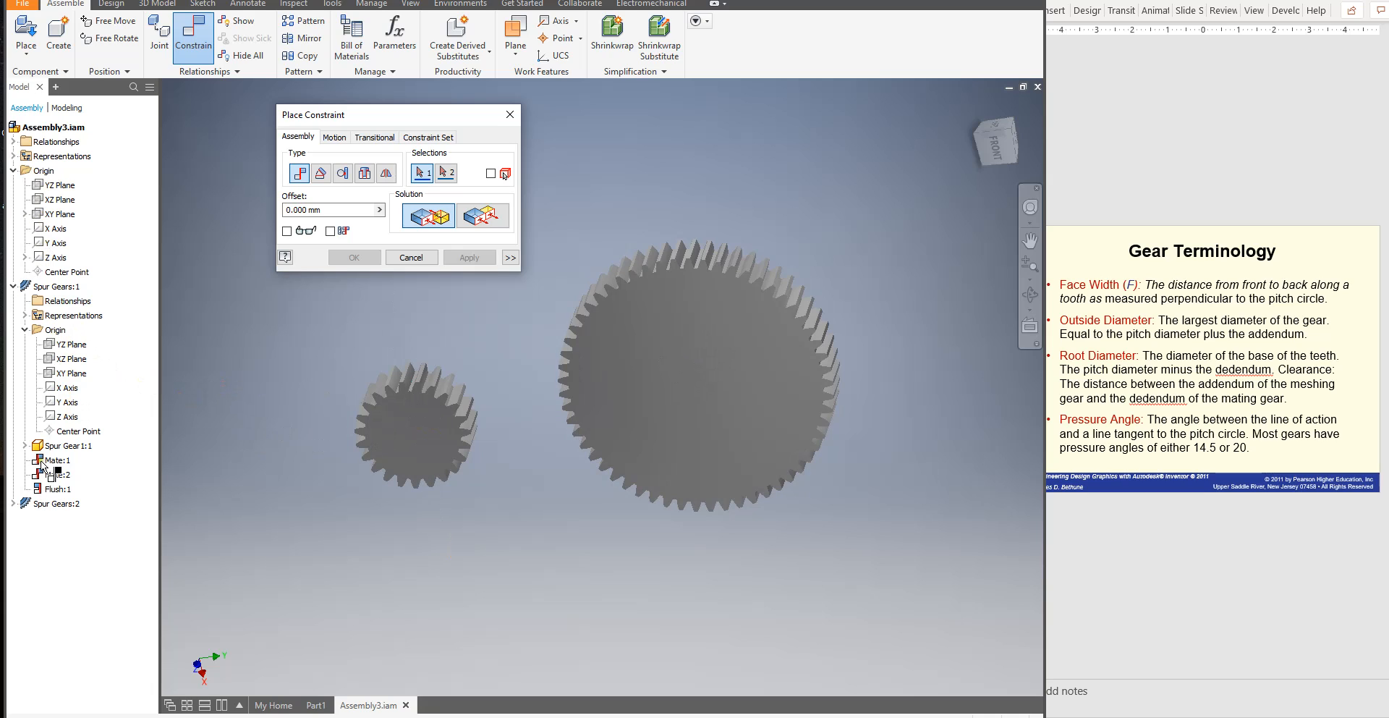
{"action": "left_click", "coordinate": [14, 504]}
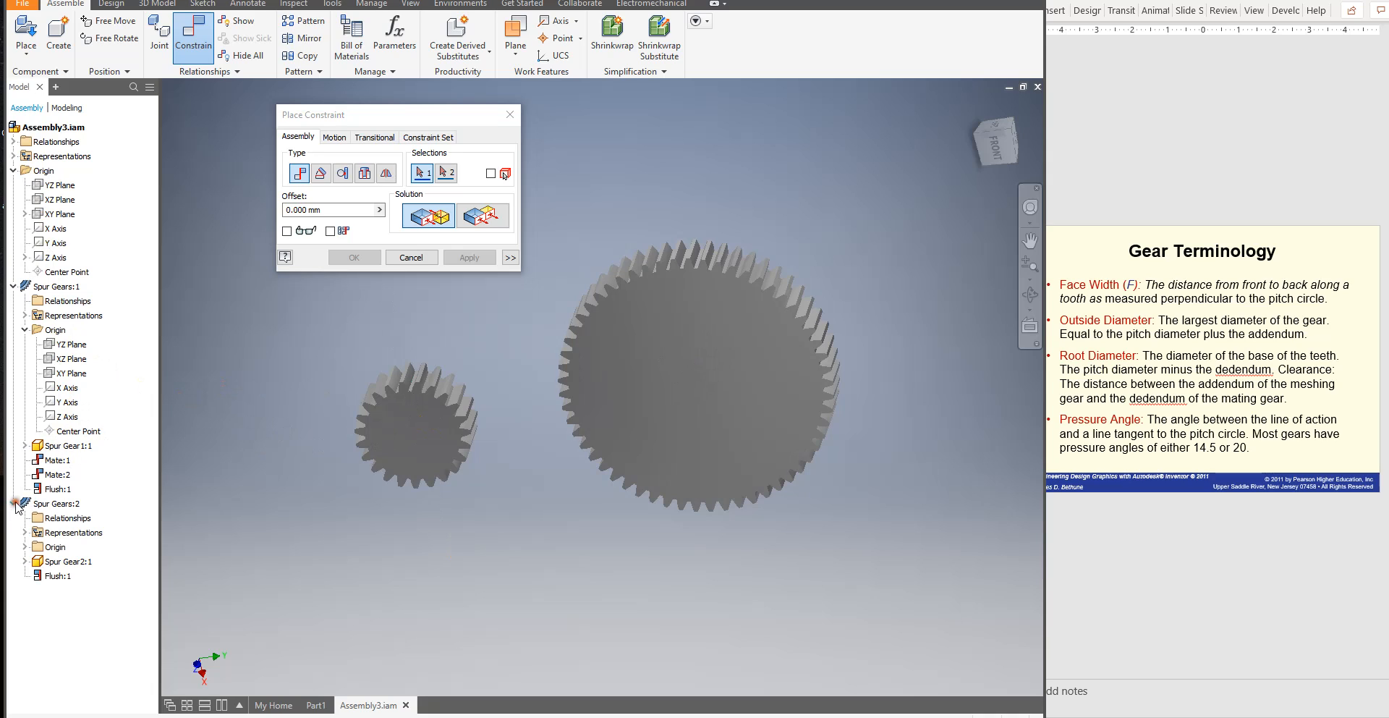
{"action": "left_click", "coordinate": [26, 547]}
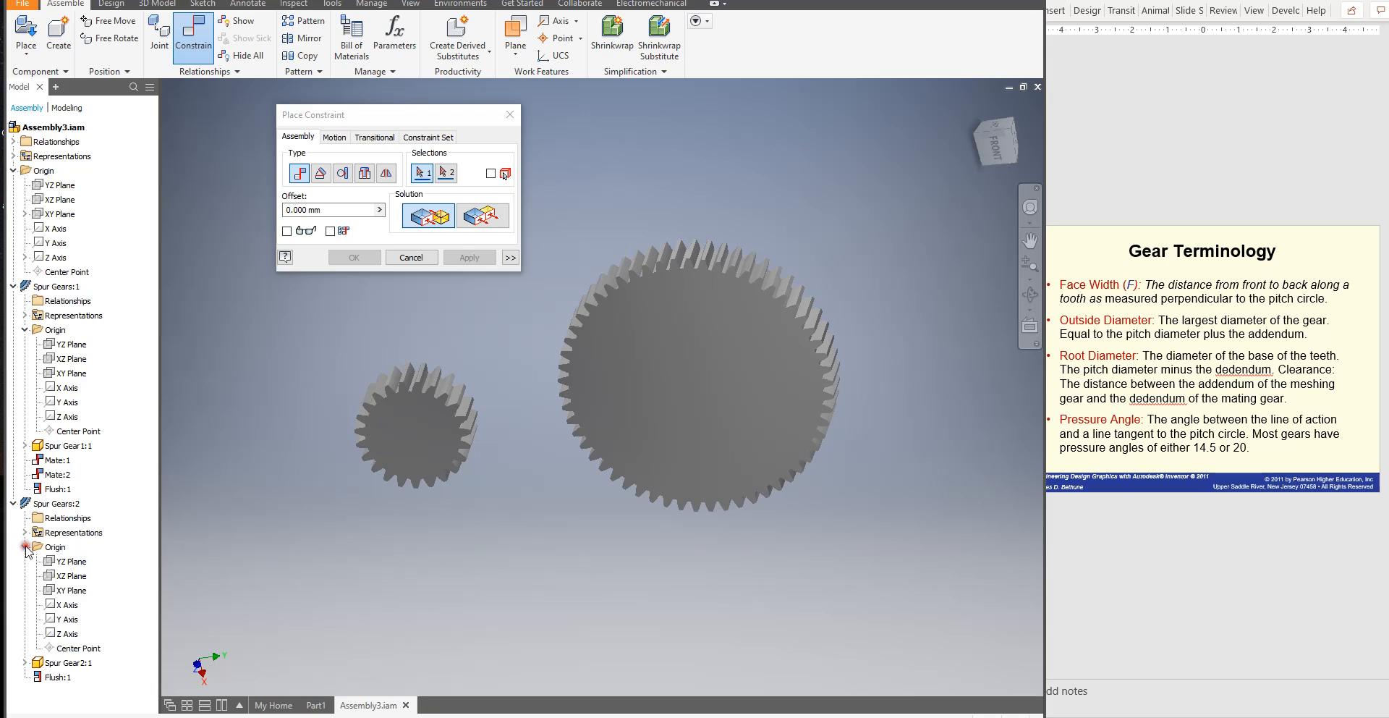
{"action": "left_click", "coordinate": [71, 634]}
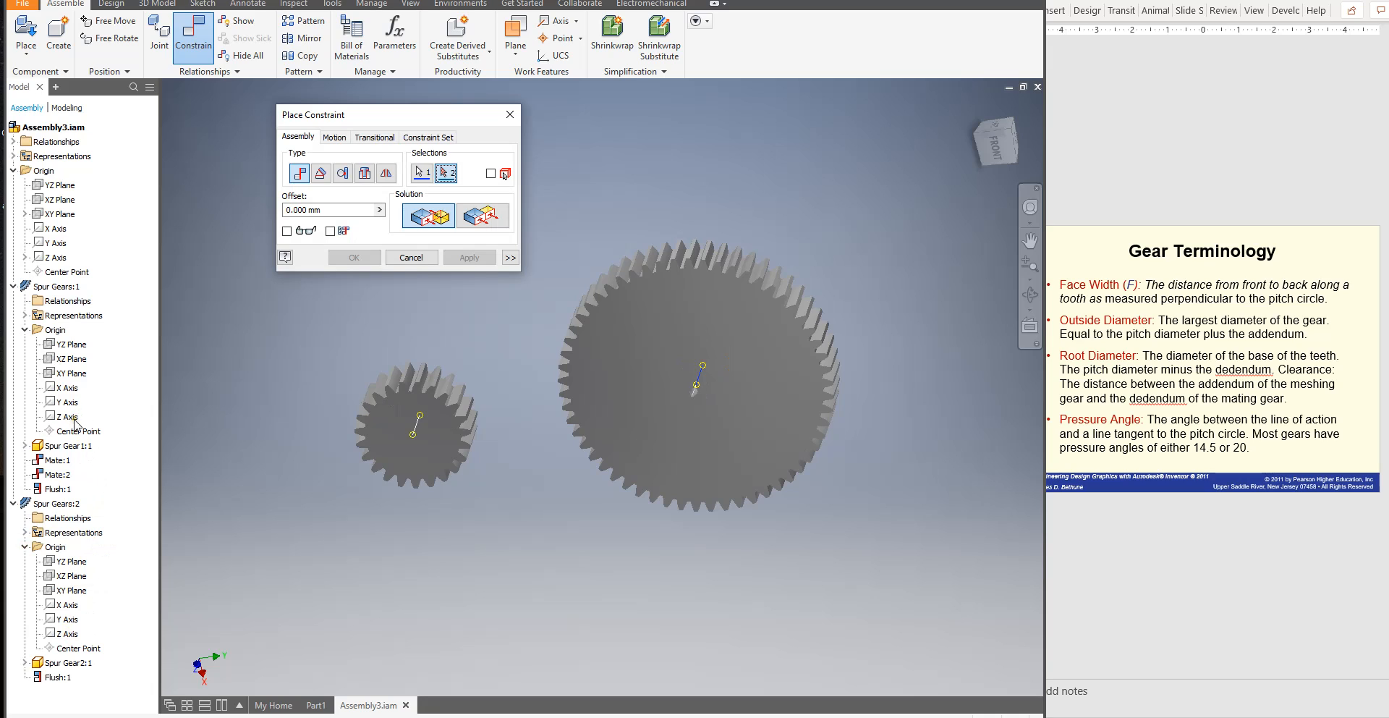
{"action": "left_click", "coordinate": [60, 261]}
{"action": "left_click_drag", "start_coordinate": [326, 214], "coordinate": [284, 210]}
{"action": "type", "text": "80"}
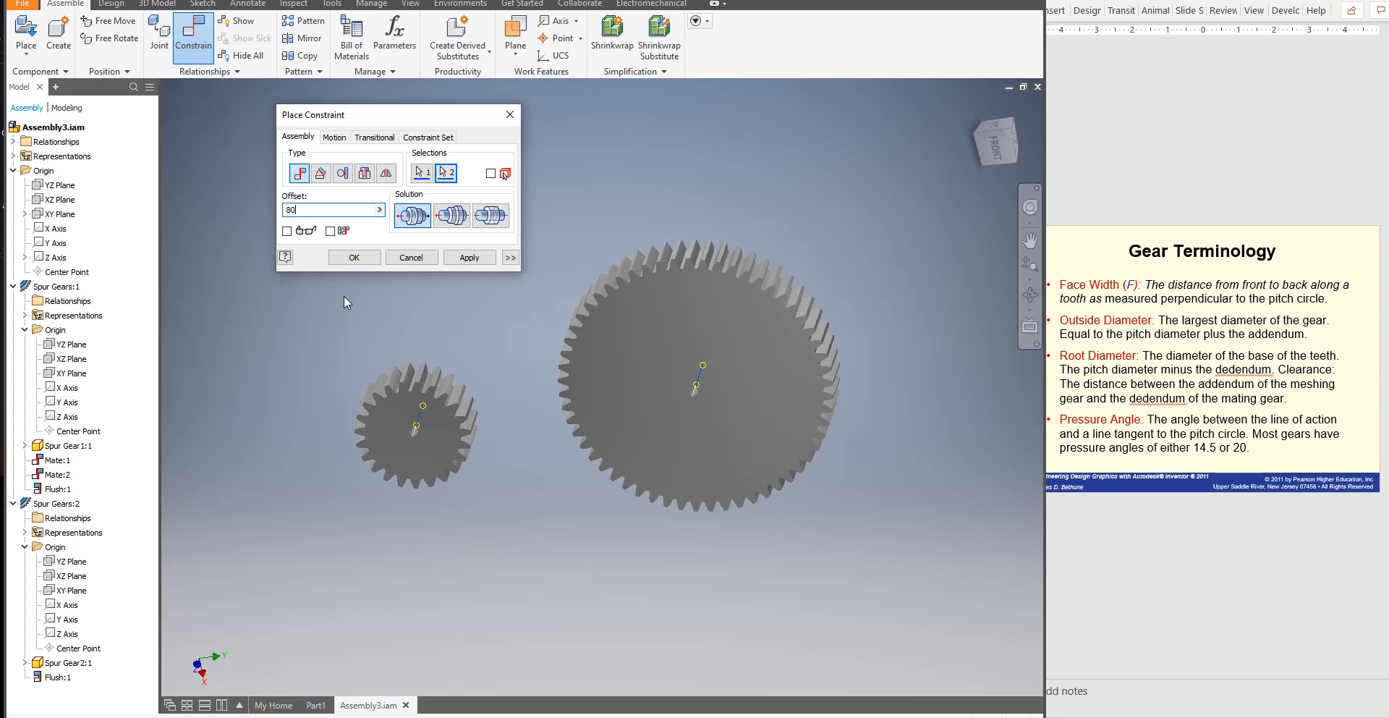
{"action": "left_click", "coordinate": [467, 257]}
{"action": "left_click", "coordinate": [873, 194]}
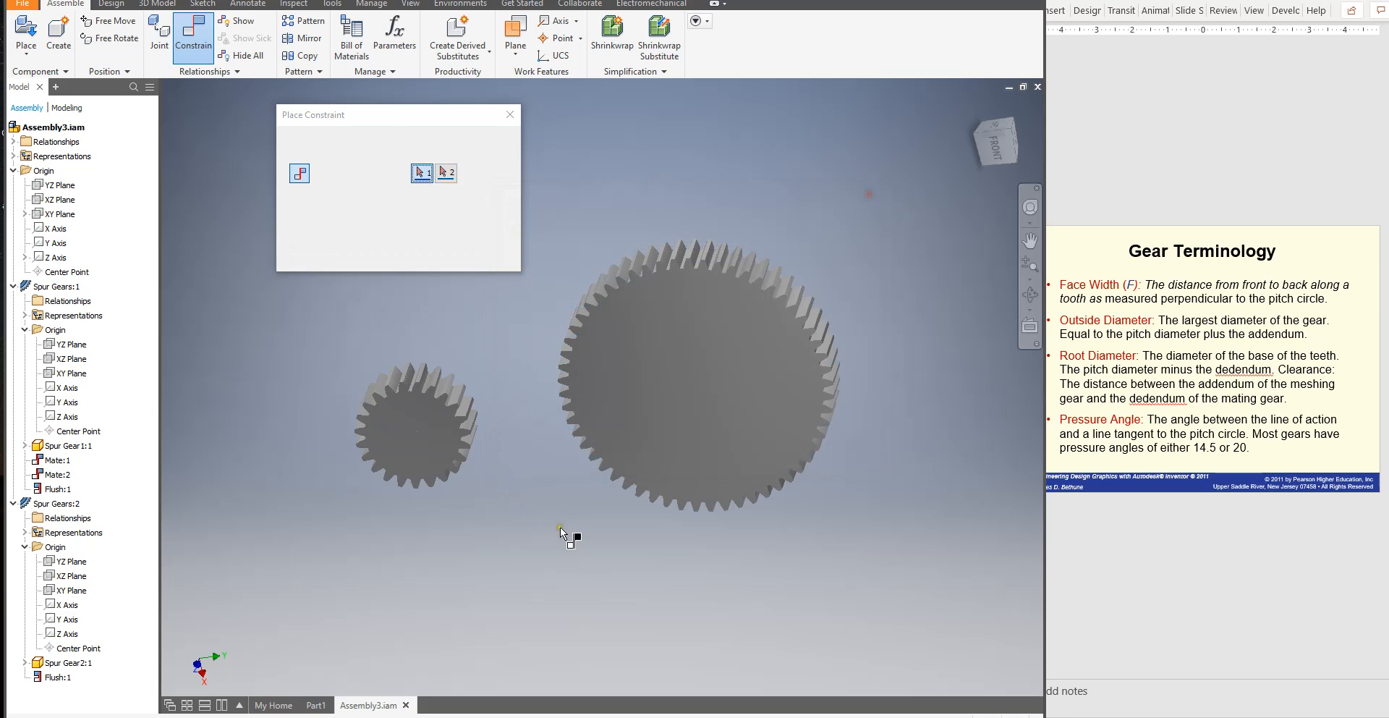
Mate the large gear's Z axis to the assembly's Z axis with the Aligned solution at an 80 mm offset
{"action": "left_click", "coordinate": [70, 634]}
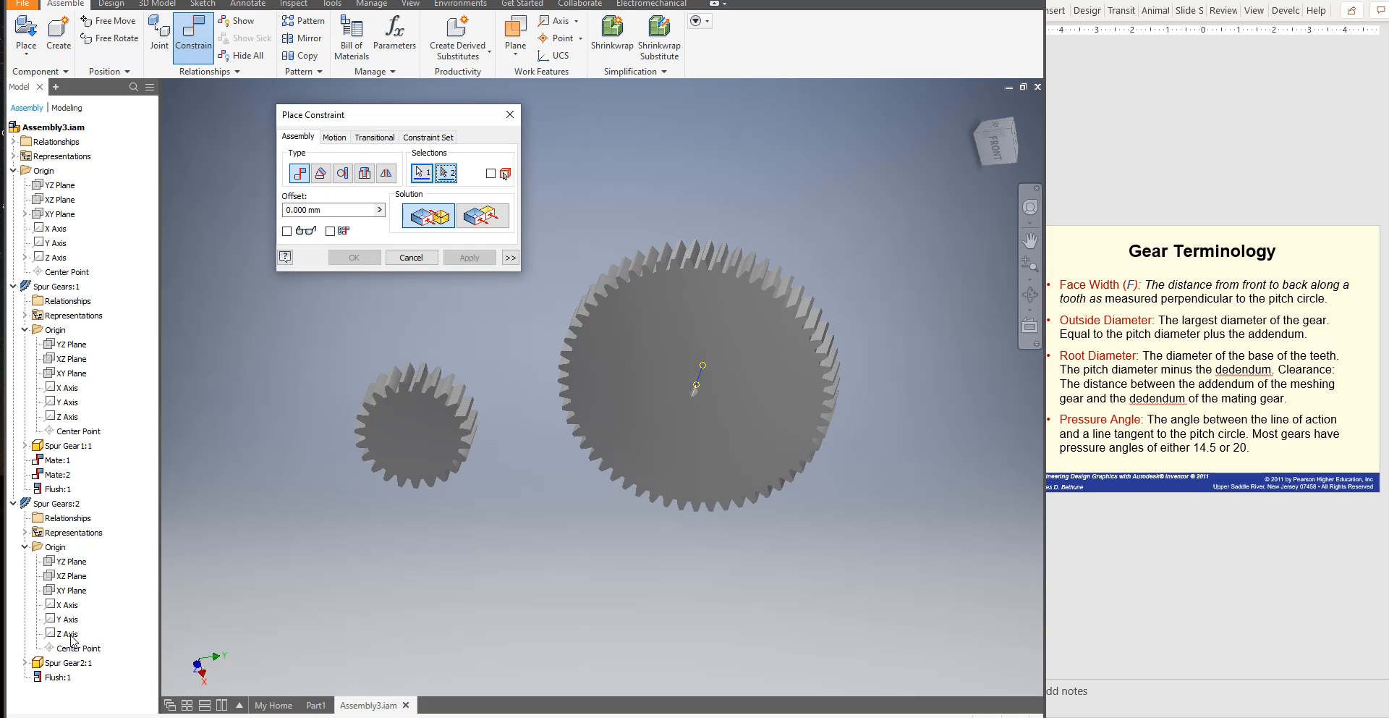
{"action": "left_click", "coordinate": [59, 259]}
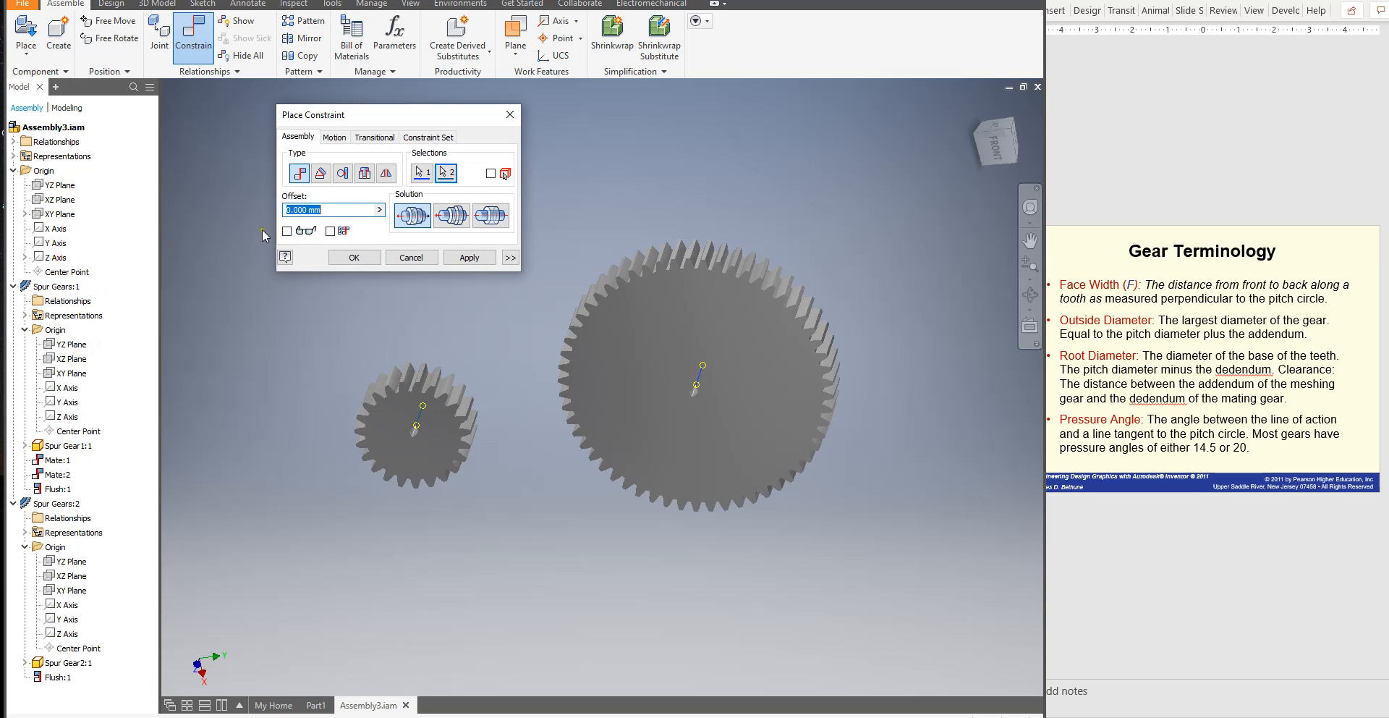
{"action": "left_click", "coordinate": [453, 215]}
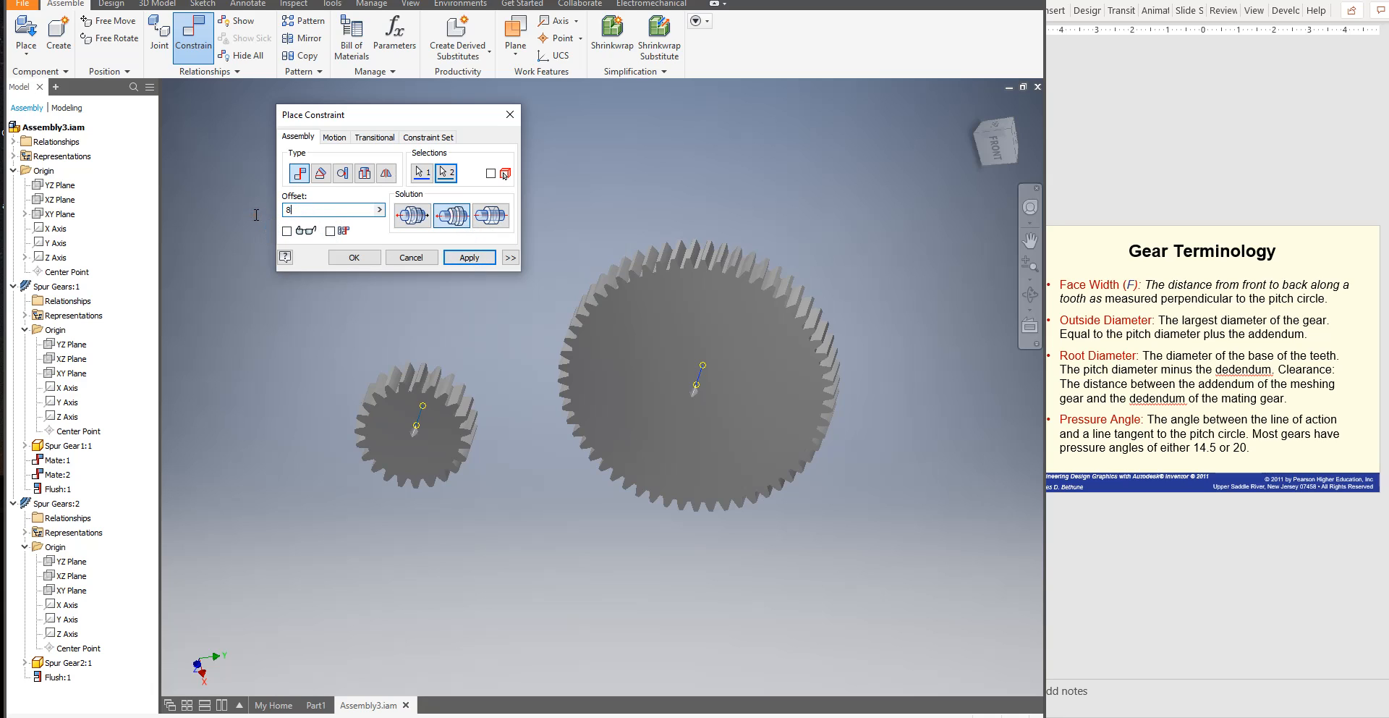
{"action": "left_click", "coordinate": [470, 256]}
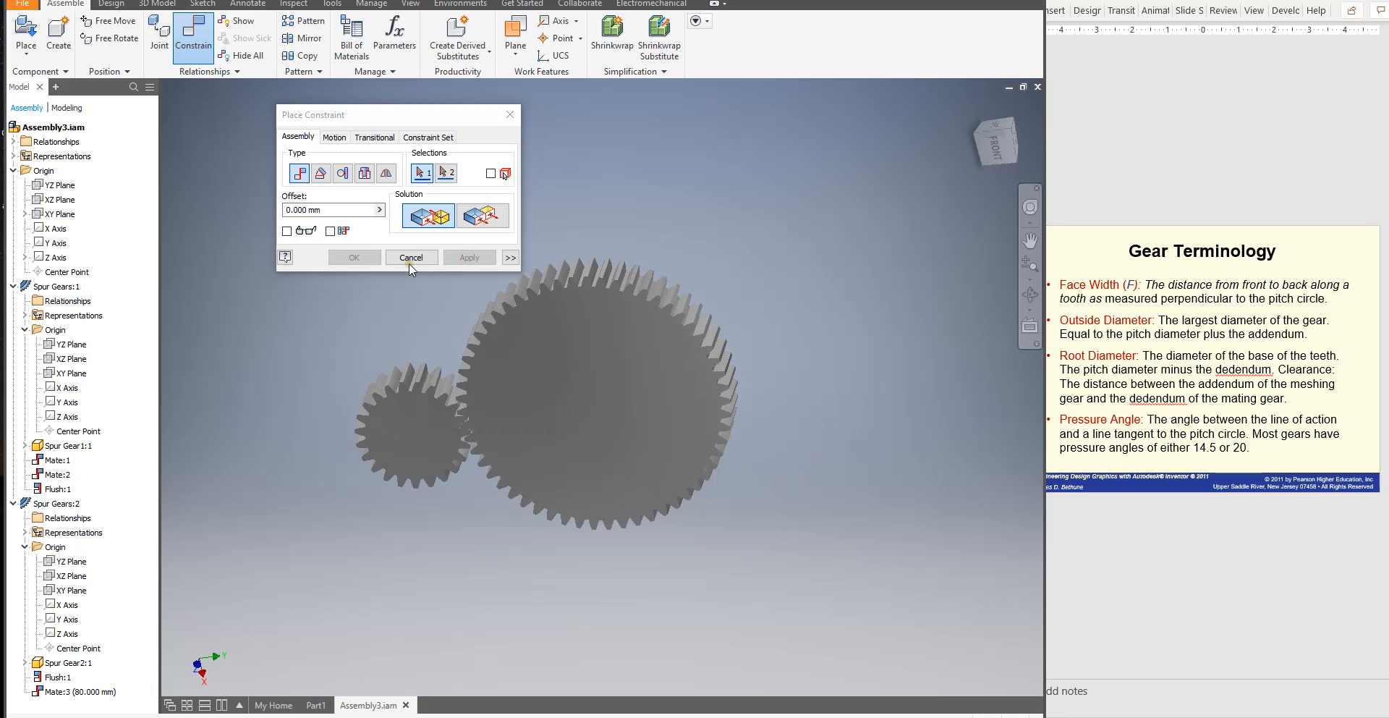
{"action": "left_click", "coordinate": [410, 257]}
Make the large gear's Z axis and the assembly's YZ plane visible, and swing the large gear slightly around the small gear
{"action": "scroll", "coordinate": [709, 353], "scroll_direction": "up", "scroll_amount": 3}
{"action": "mouse_move", "coordinate": [736, 353]}
{"action": "left_mouse_down"}
{"action": "mouse_move", "coordinate": [810, 312]}
{"action": "mouse_move", "coordinate": [651, 311]}
{"action": "mouse_move", "coordinate": [731, 416]}
{"action": "mouse_move", "coordinate": [487, 332]}
{"action": "mouse_move", "coordinate": [644, 293]}
{"action": "mouse_move", "coordinate": [809, 458]}
{"action": "mouse_move", "coordinate": [497, 382]}
{"action": "mouse_move", "coordinate": [456, 280]}
{"action": "mouse_move", "coordinate": [567, 279]}
{"action": "mouse_move", "coordinate": [705, 445]}
{"action": "mouse_move", "coordinate": [510, 324]}
{"action": "mouse_move", "coordinate": [693, 349]}
{"action": "mouse_move", "coordinate": [742, 388]}
{"action": "mouse_move", "coordinate": [579, 452]}
{"action": "mouse_move", "coordinate": [732, 341]}
{"action": "mouse_move", "coordinate": [641, 315]}
{"action": "mouse_move", "coordinate": [558, 267]}
{"action": "mouse_move", "coordinate": [459, 327]}
{"action": "mouse_move", "coordinate": [708, 287]}
{"action": "mouse_move", "coordinate": [738, 434]}
{"action": "mouse_move", "coordinate": [747, 389]}
{"action": "mouse_move", "coordinate": [720, 308]}
{"action": "mouse_move", "coordinate": [754, 366]}
{"action": "left_mouse_up"}
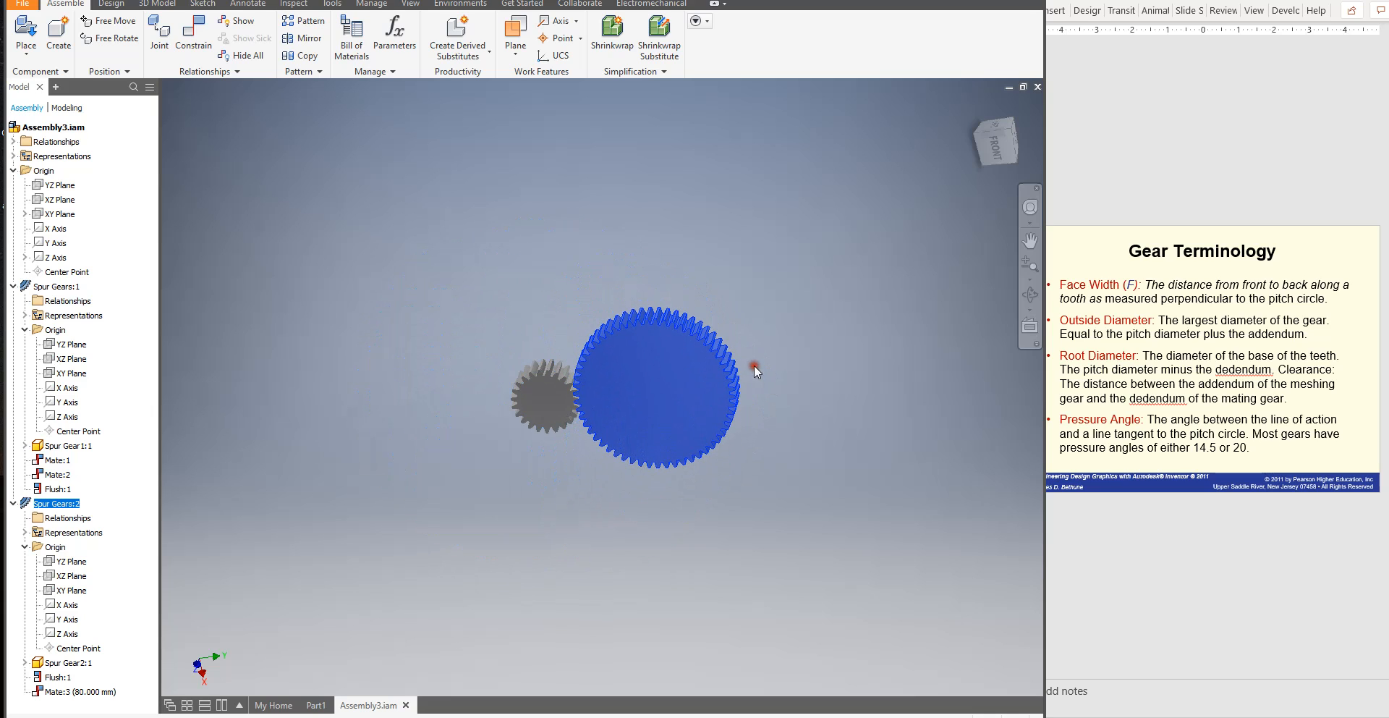
{"action": "right_click", "coordinate": [73, 635]}
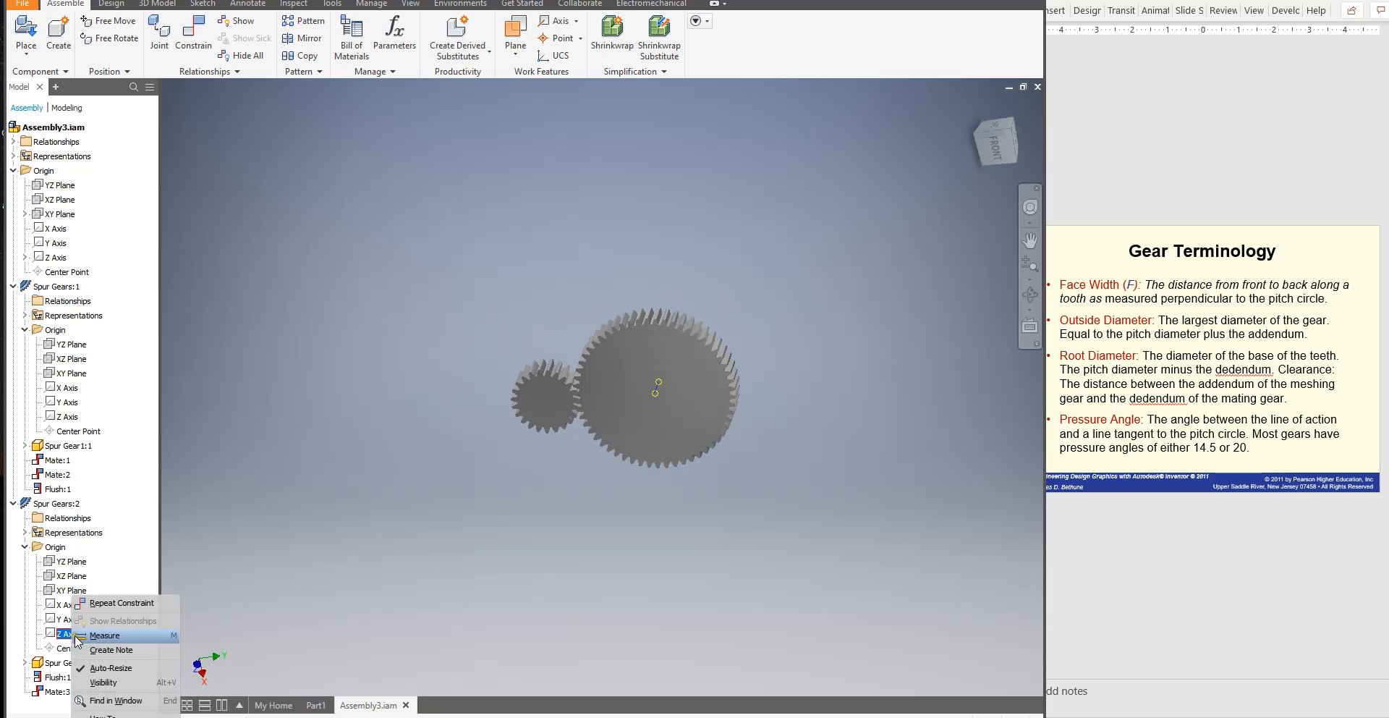
{"action": "left_click", "coordinate": [110, 684]}
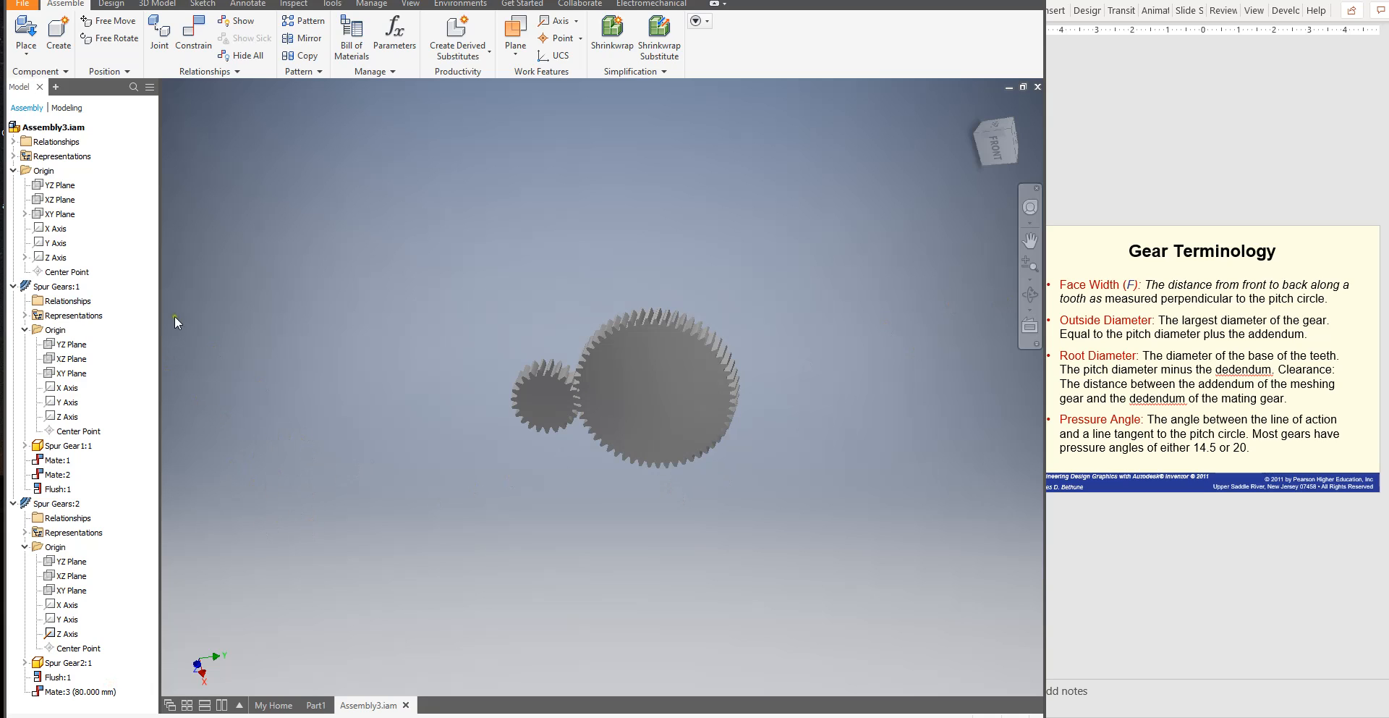
{"action": "right_click", "coordinate": [63, 186]}
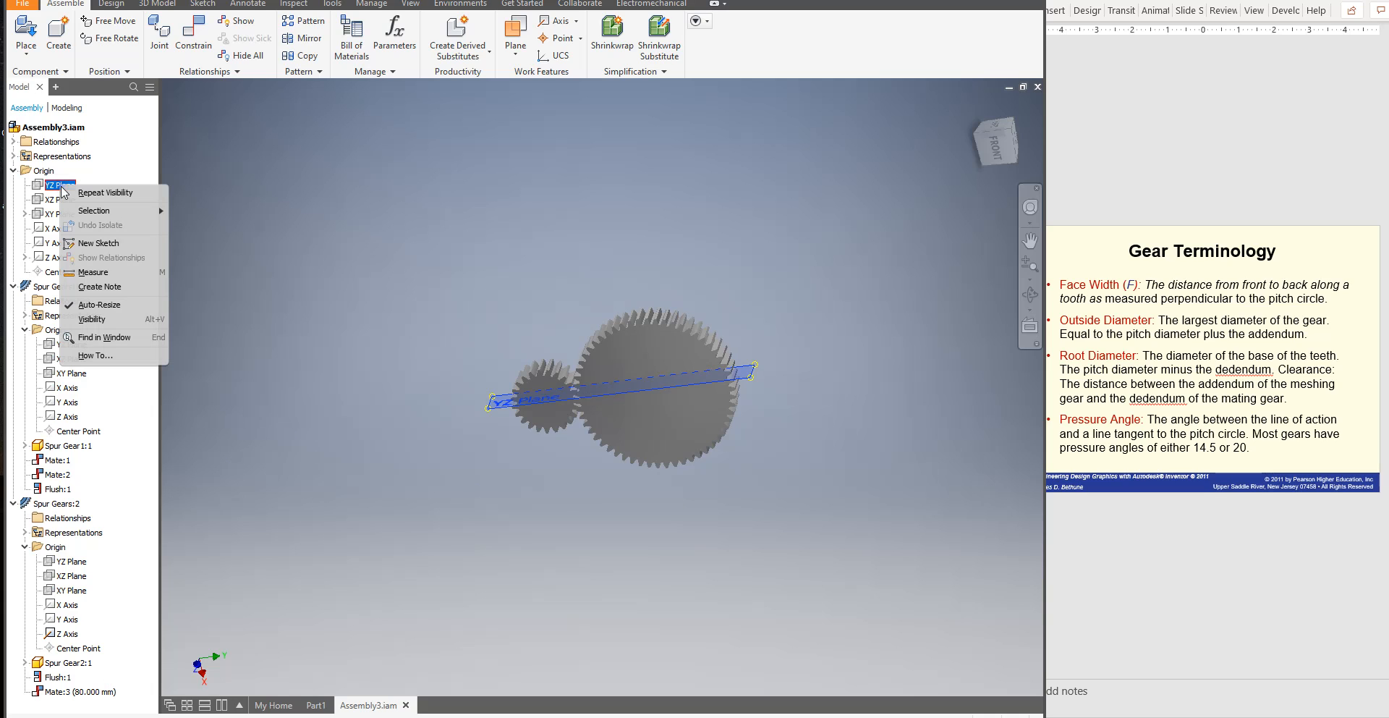
{"action": "left_click", "coordinate": [108, 319]}
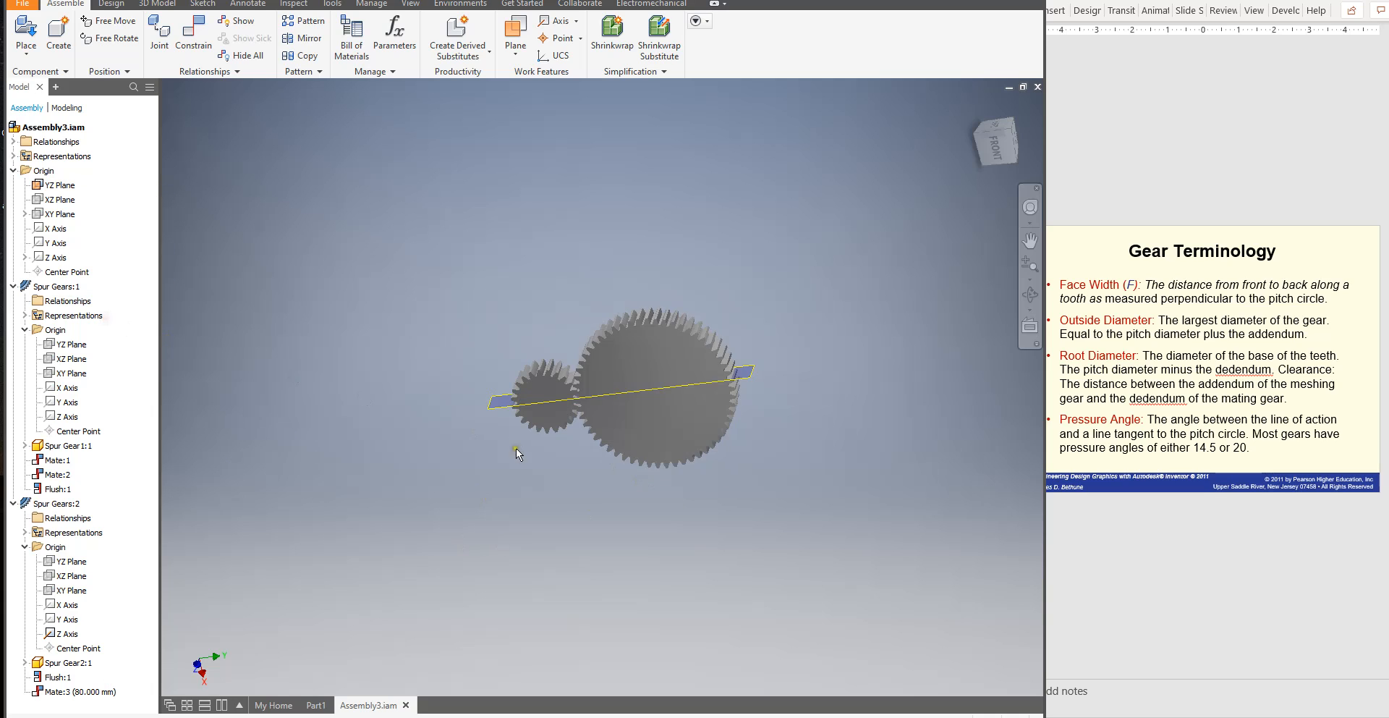
{"action": "mouse_move", "coordinate": [668, 346]}
{"action": "left_mouse_down"}
{"action": "mouse_move", "coordinate": [471, 269]}
{"action": "mouse_move", "coordinate": [666, 340]}
{"action": "mouse_move", "coordinate": [667, 363]}
{"action": "left_mouse_up"}
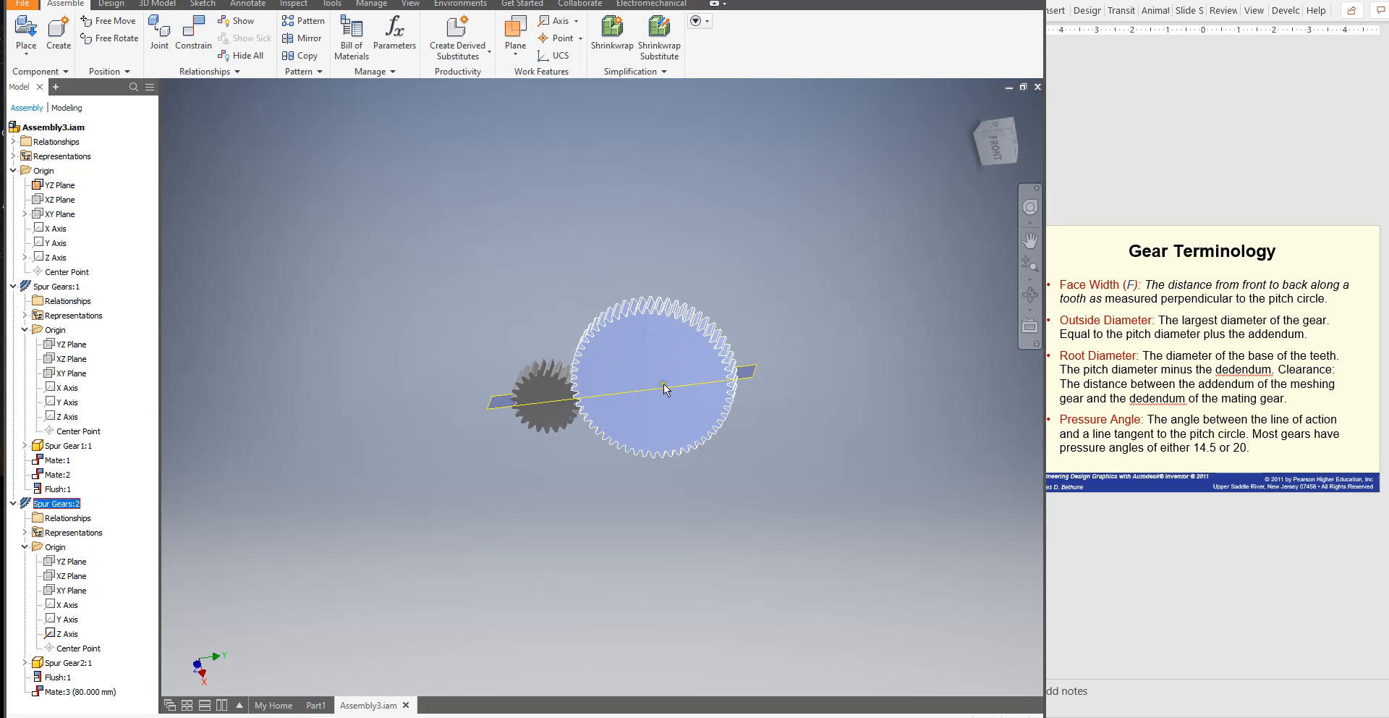
Mate the large gear's Z axis to the assembly's YZ plane at 0 mm offset, and hide that plane
{"action": "left_click", "coordinate": [194, 33]}
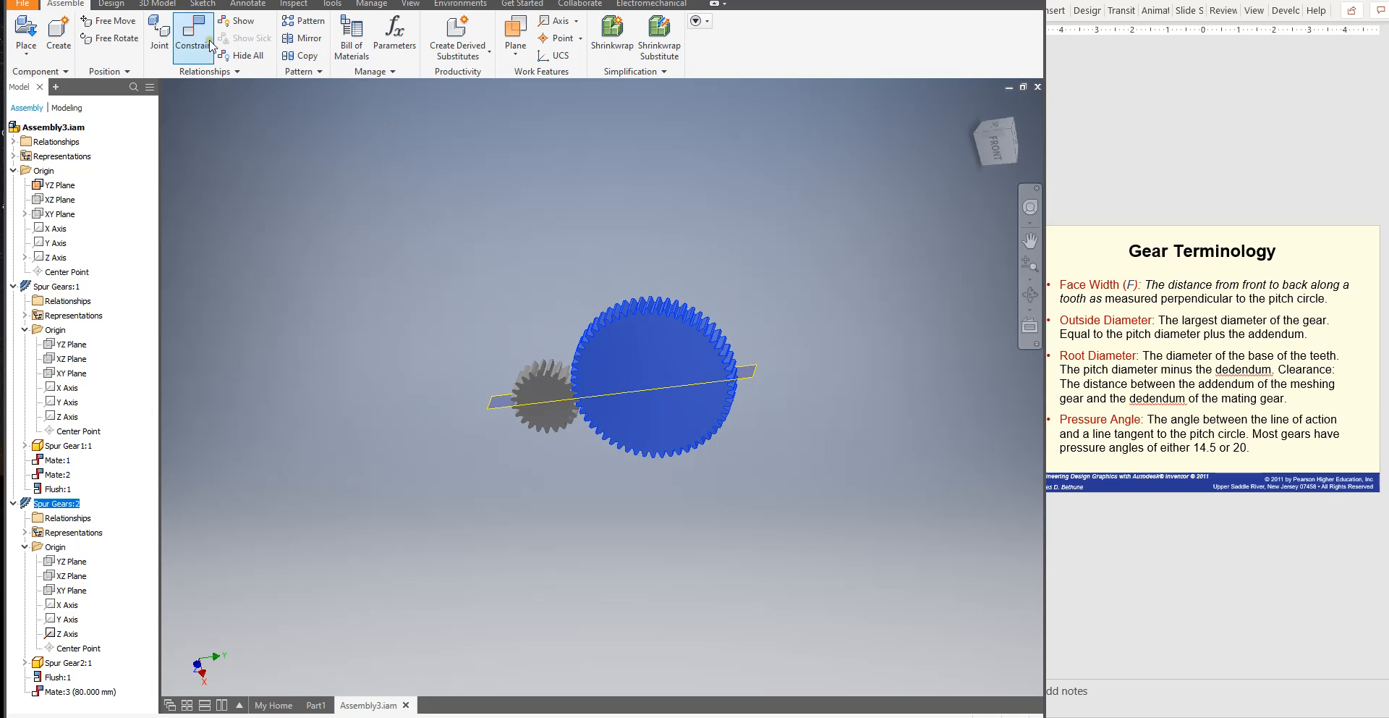
{"action": "left_click_drag", "start_coordinate": [356, 120], "coordinate": [319, 95]}
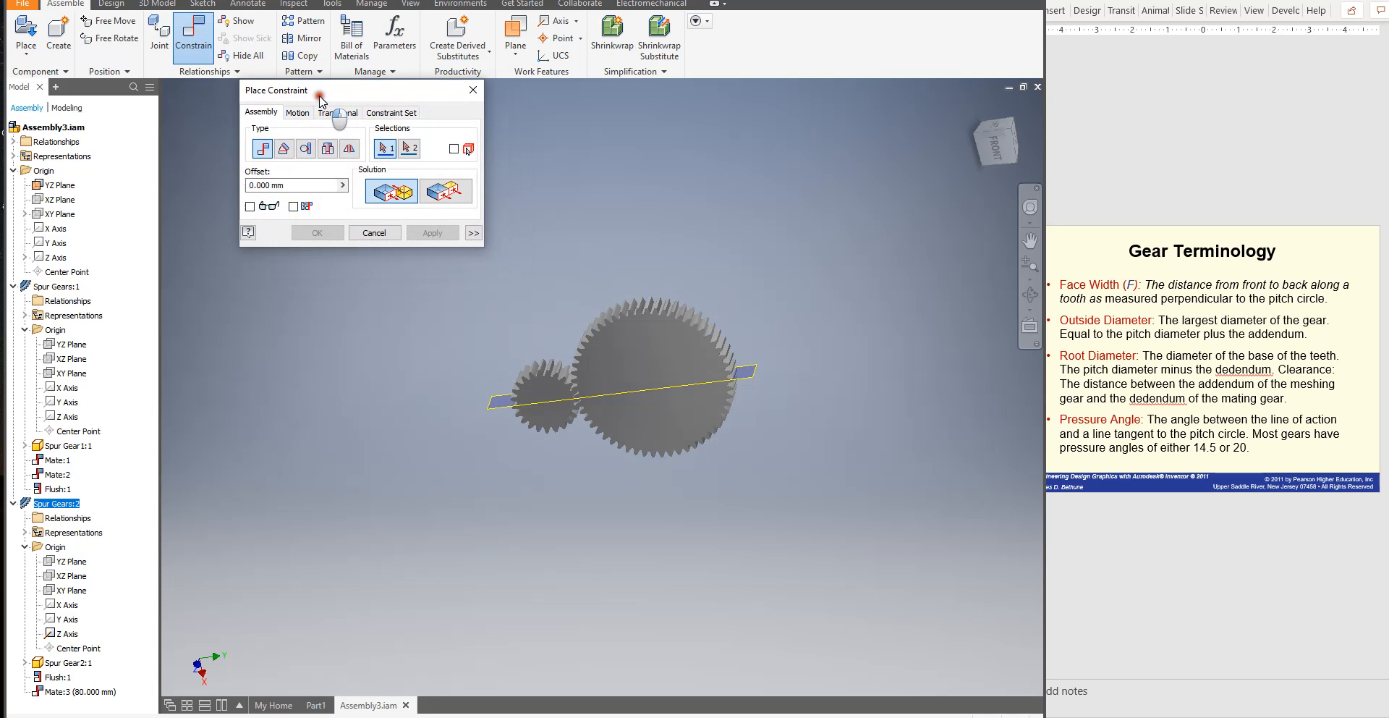
{"action": "left_click", "coordinate": [69, 635]}
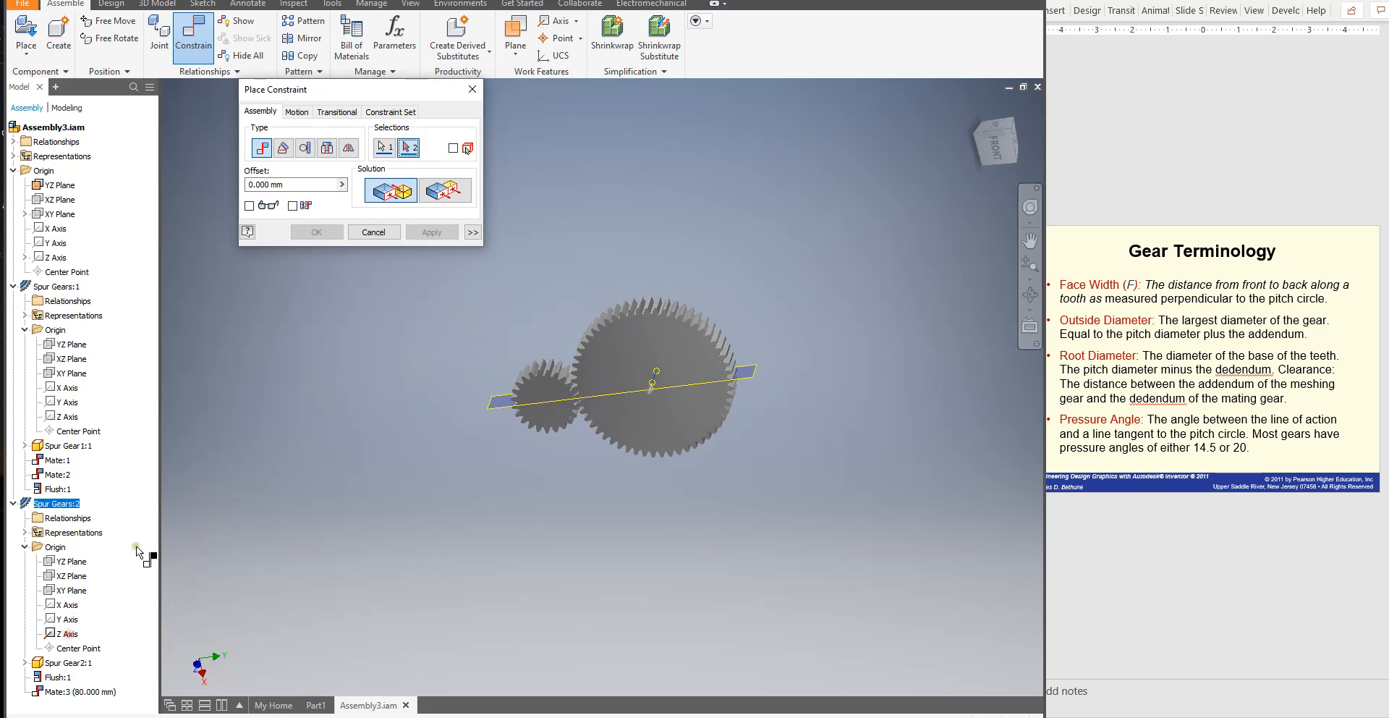
{"action": "left_click", "coordinate": [497, 409]}
{"action": "left_click", "coordinate": [450, 233]}
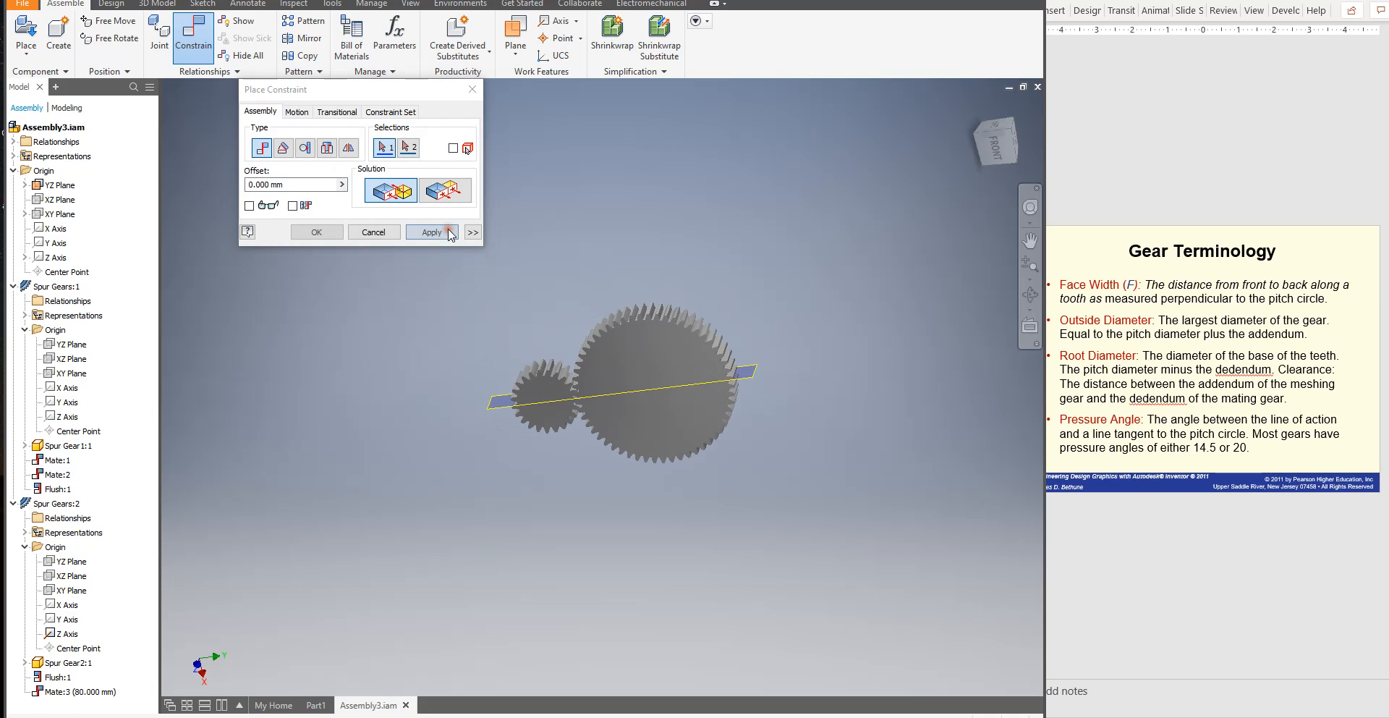
{"action": "left_click", "coordinate": [373, 232]}
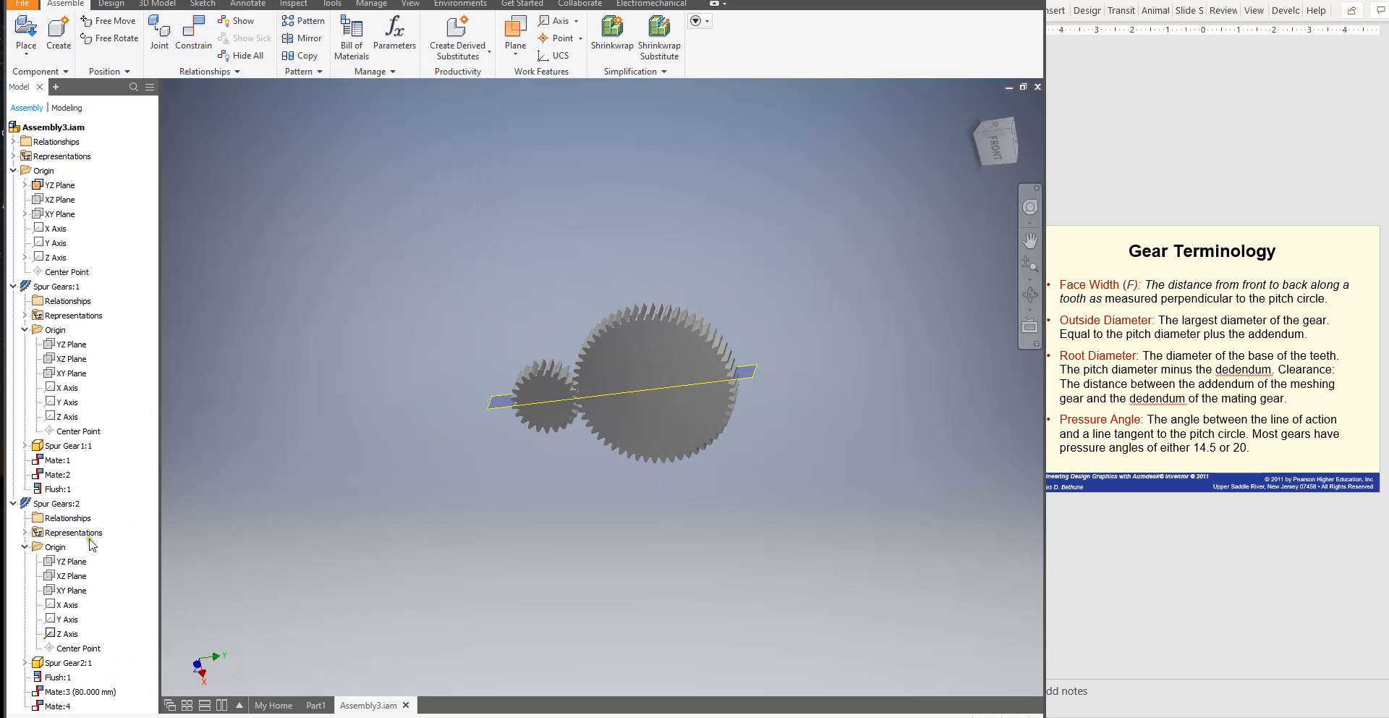
{"action": "right_click", "coordinate": [62, 186]}
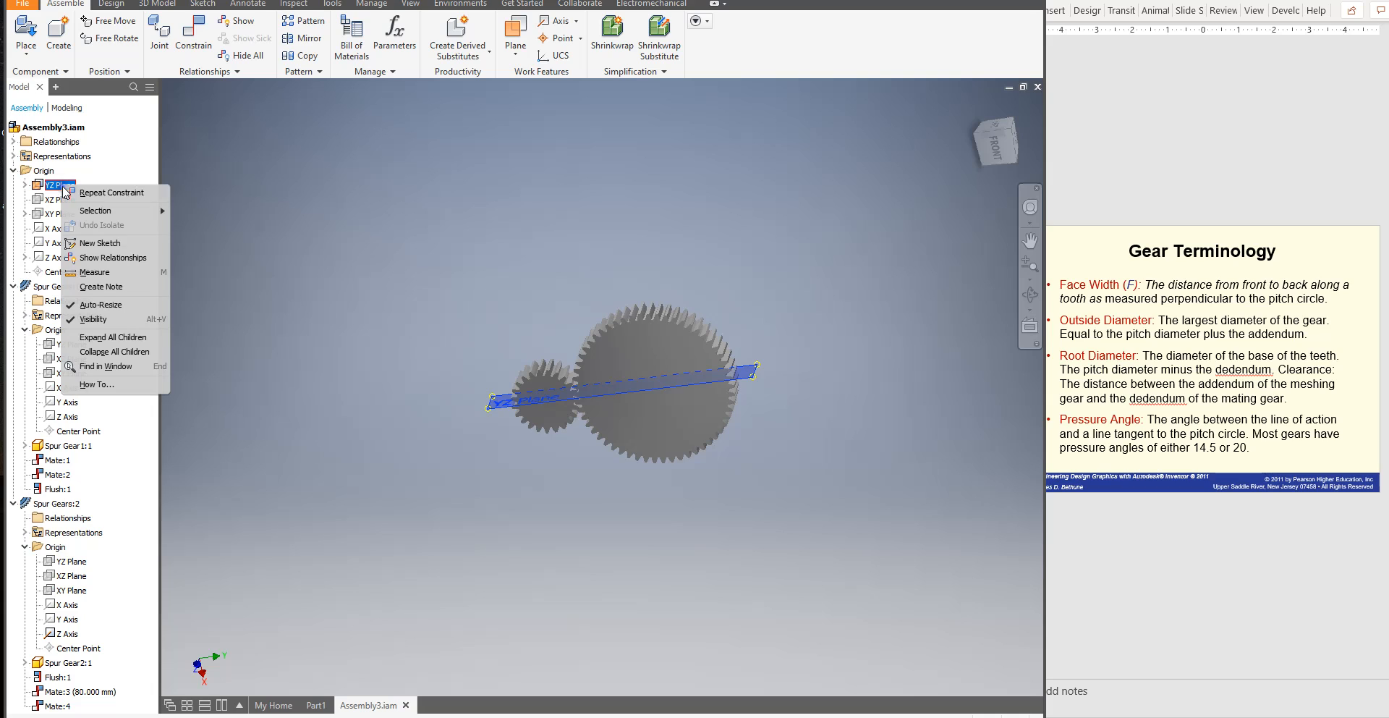
{"action": "left_click", "coordinate": [104, 319]}
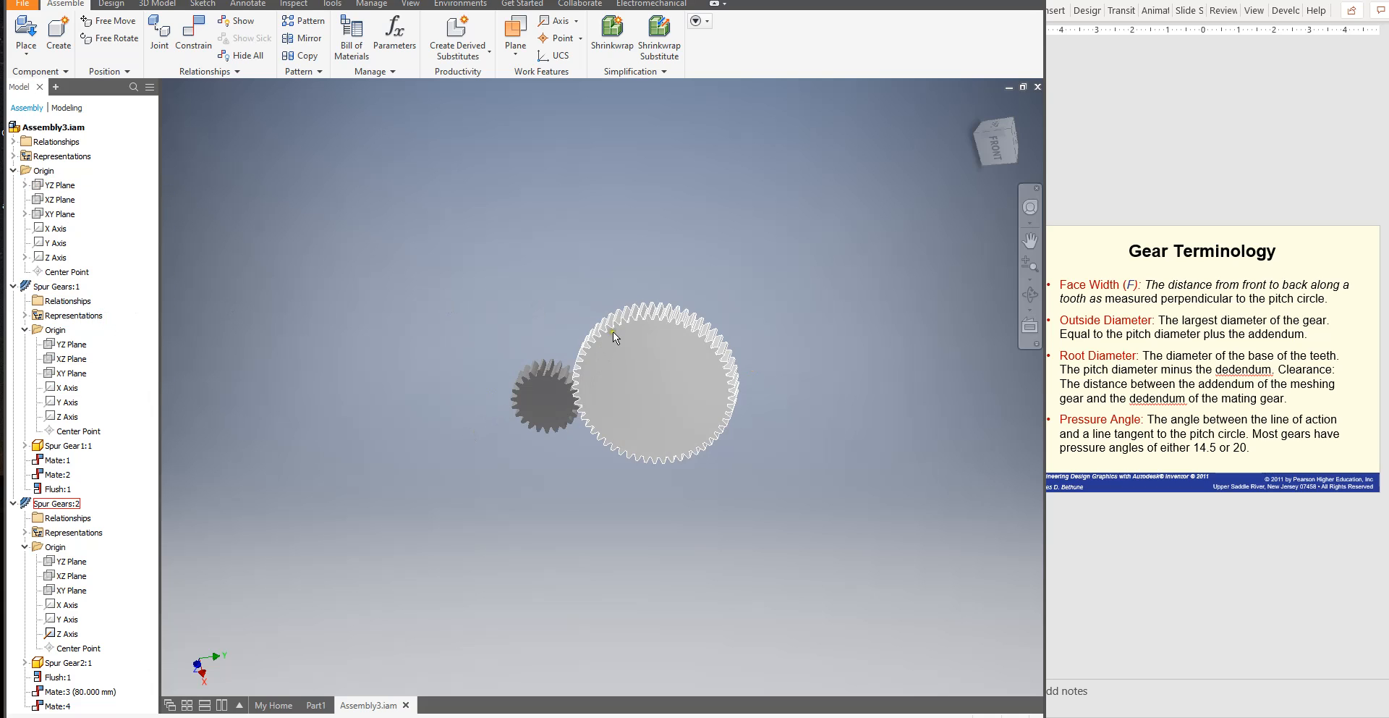
Test the remaining movement of both gears and examine their face alignment from the left side
{"action": "left_click", "coordinate": [636, 336]}
{"action": "left_click_drag", "start_coordinate": [709, 361], "coordinate": [709, 427]}
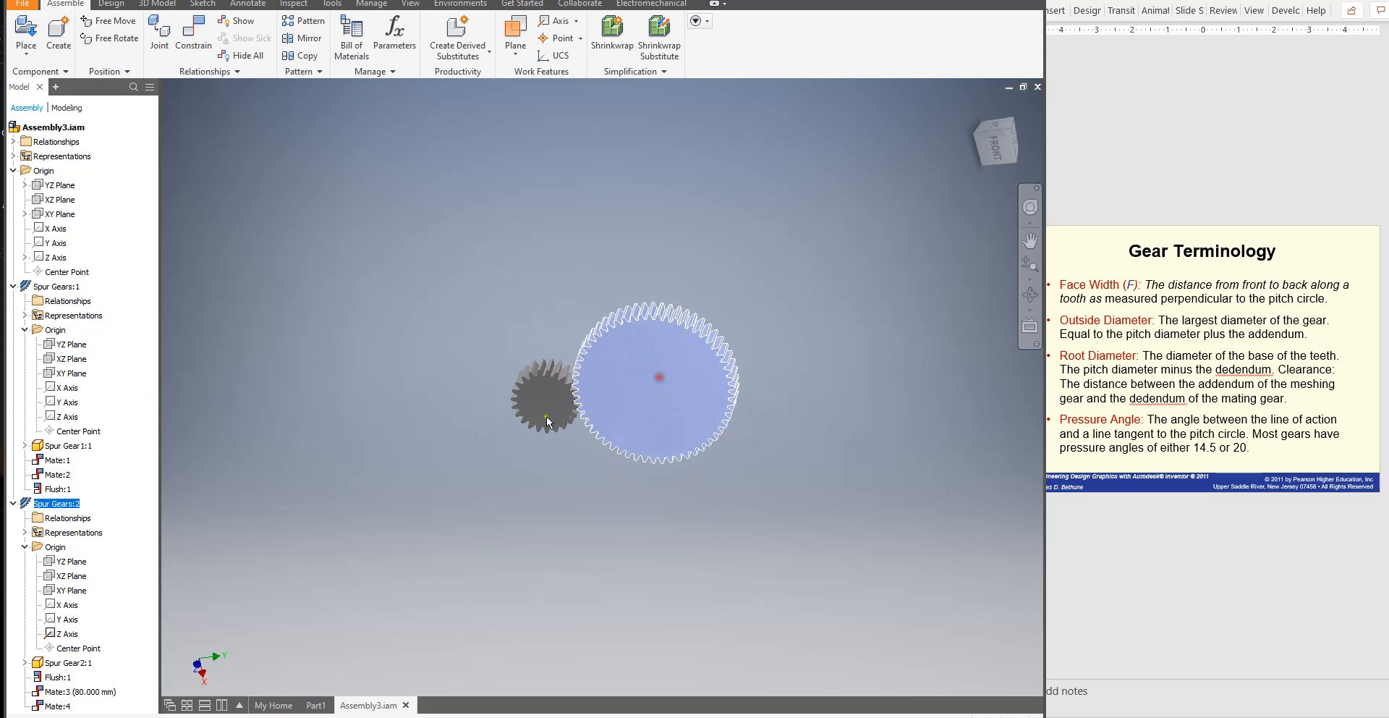
{"action": "left_click_drag", "start_coordinate": [544, 415], "coordinate": [551, 380]}
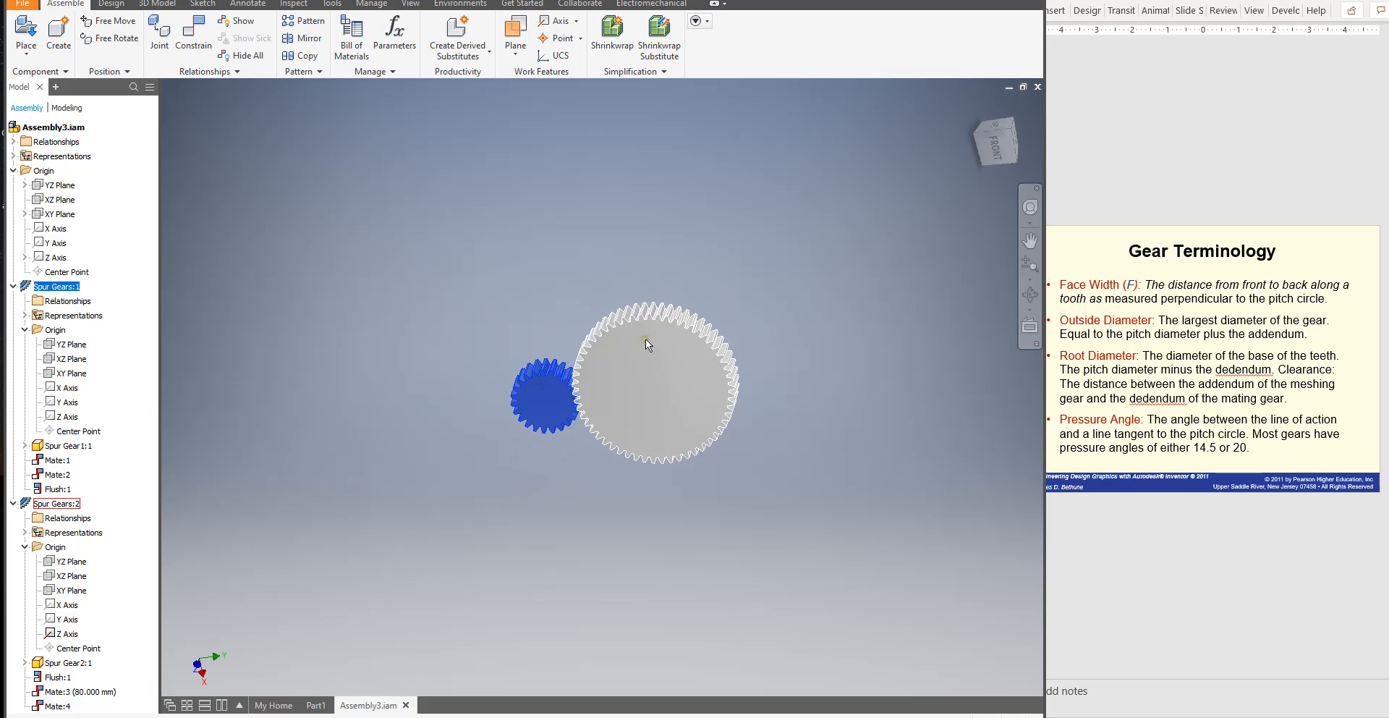
{"action": "left_click", "coordinate": [997, 126]}
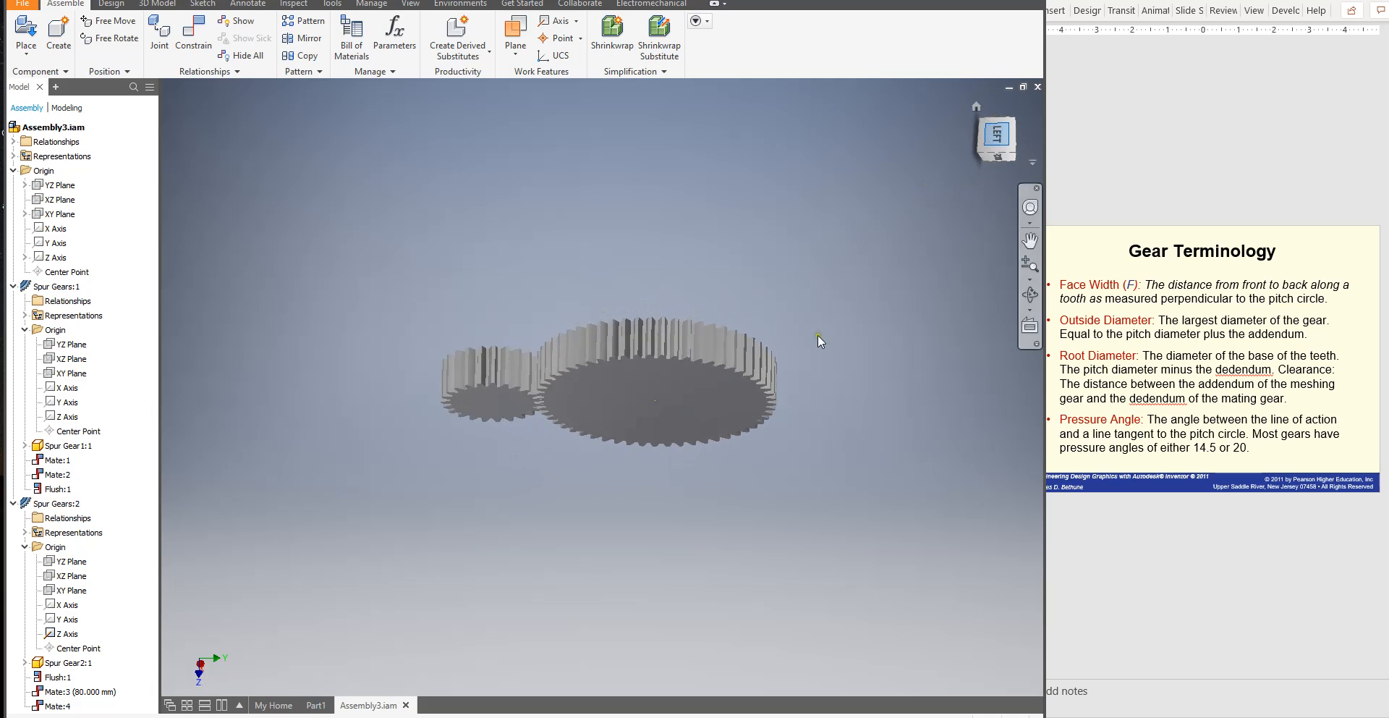
{"action": "left_click_drag", "start_coordinate": [699, 385], "coordinate": [688, 274]}
{"action": "left_click_drag", "start_coordinate": [698, 375], "coordinate": [676, 394]}
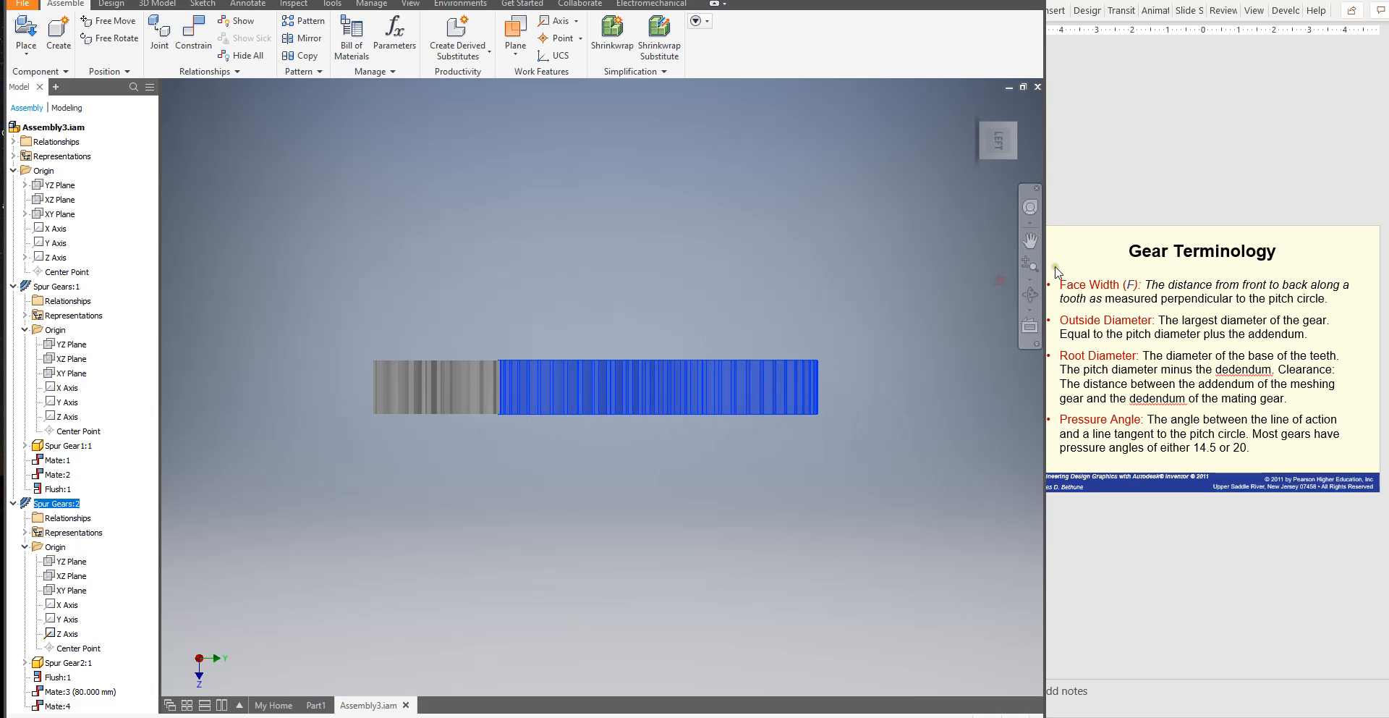
Orbit to the front faces of the gears and turn the small gear and the large gear to test their independent rotation
{"action": "left_click", "coordinate": [1033, 297]}
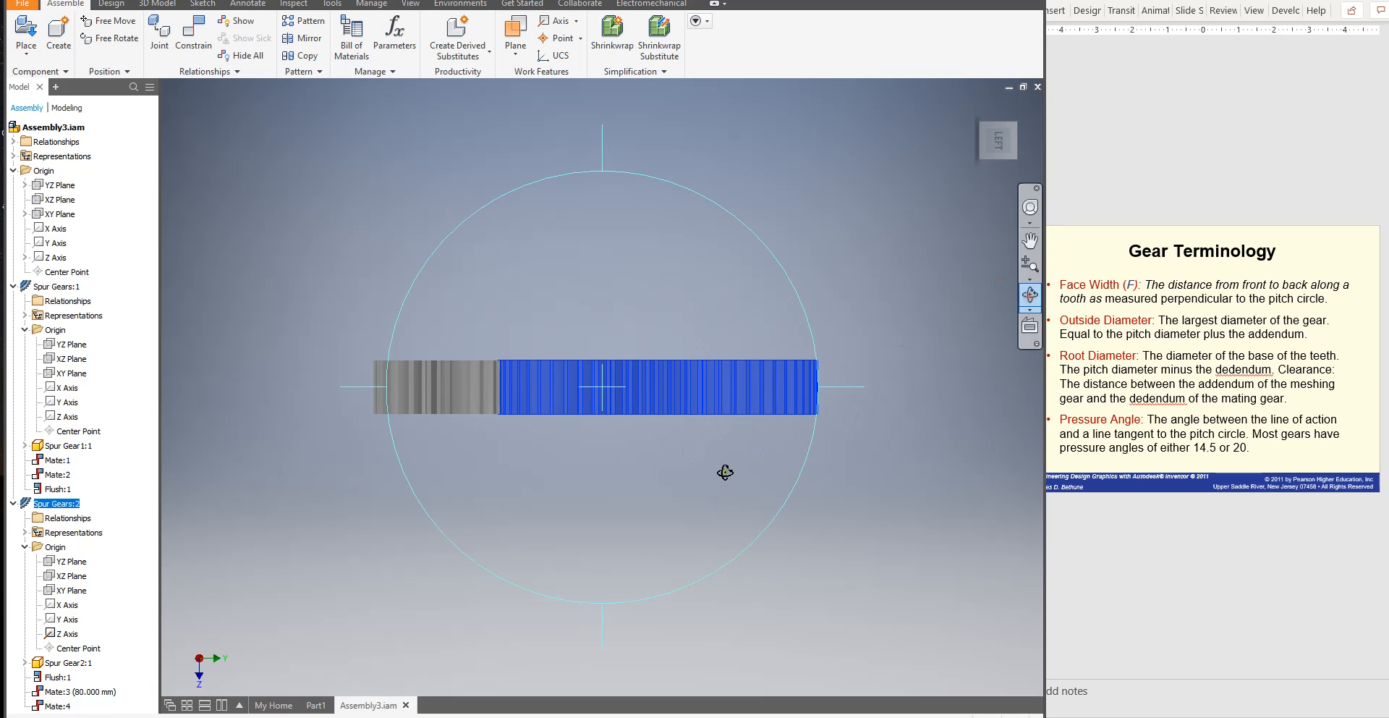
{"action": "left_click_drag", "start_coordinate": [722, 471], "coordinate": [729, 420]}
{"action": "scroll", "coordinate": [730, 420], "scroll_direction": "down", "scroll_amount": 5}
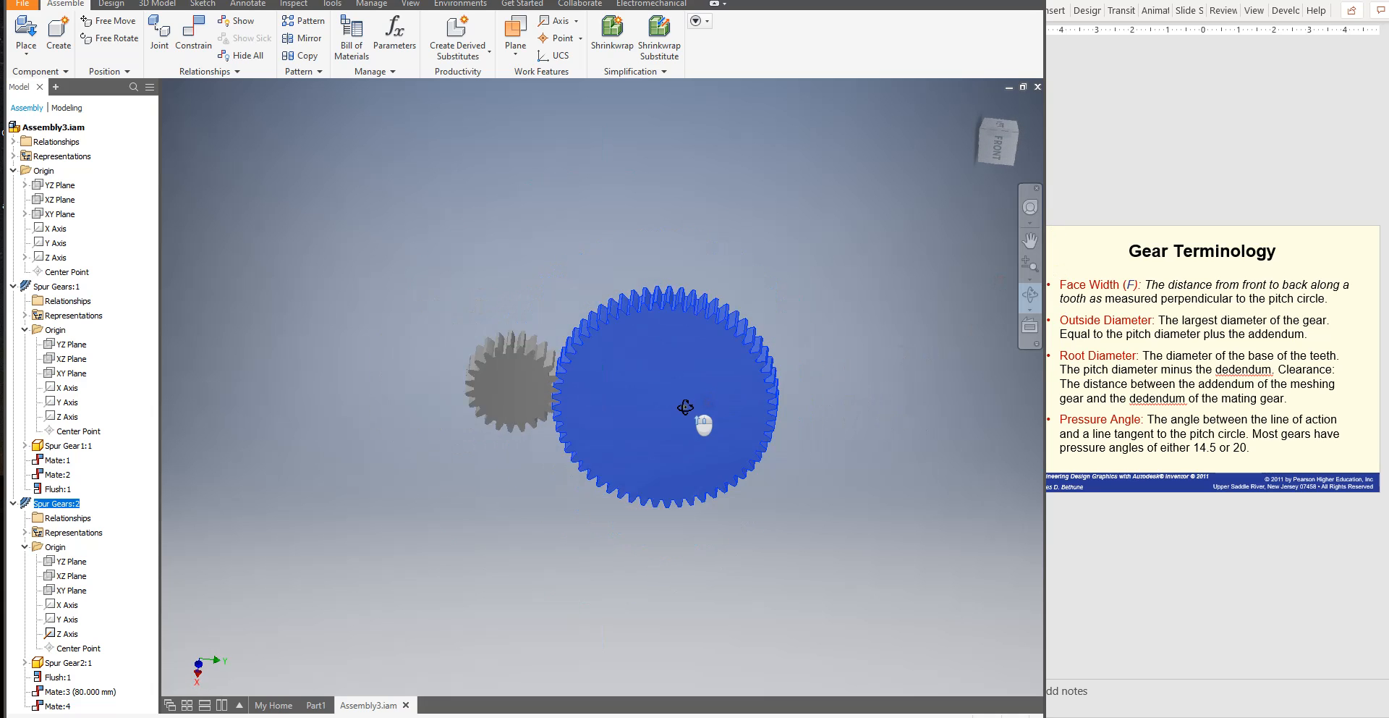
{"action": "scroll", "coordinate": [766, 395], "scroll_direction": "up", "scroll_amount": 3}
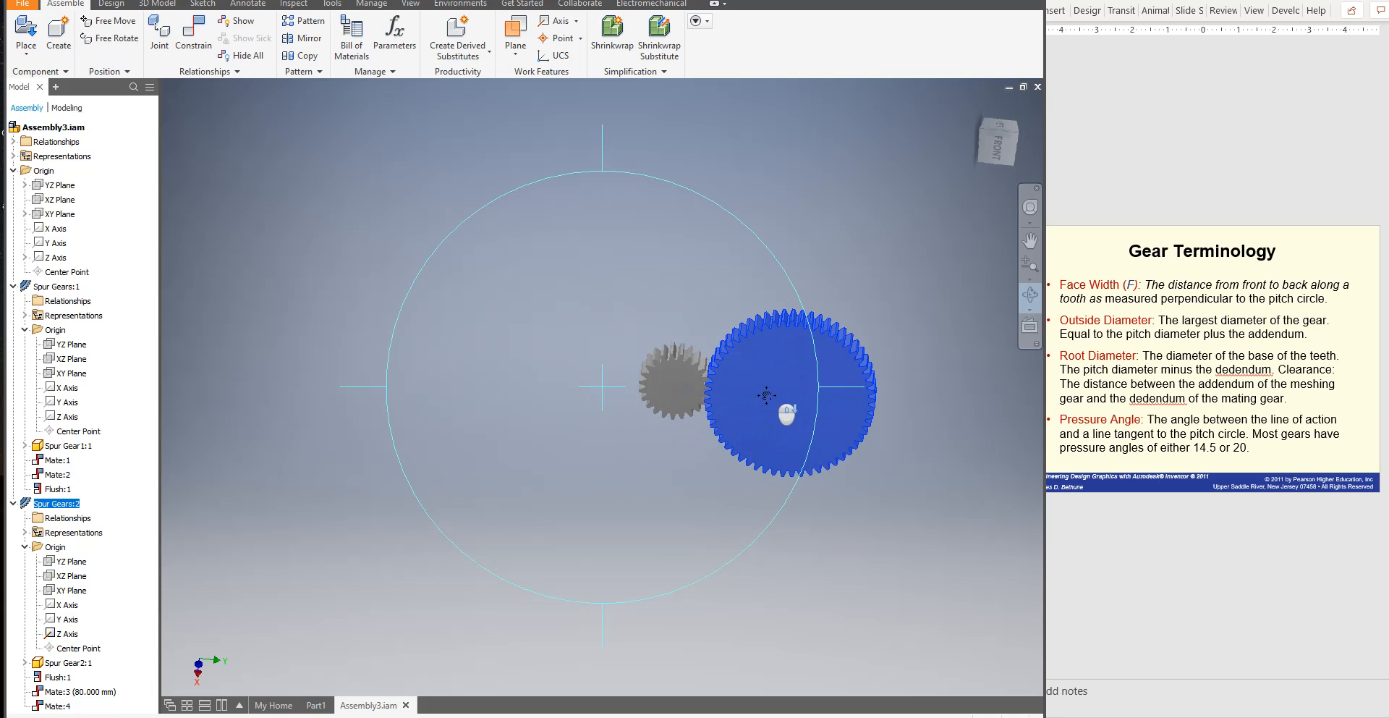
{"action": "key", "text": "Escape"}
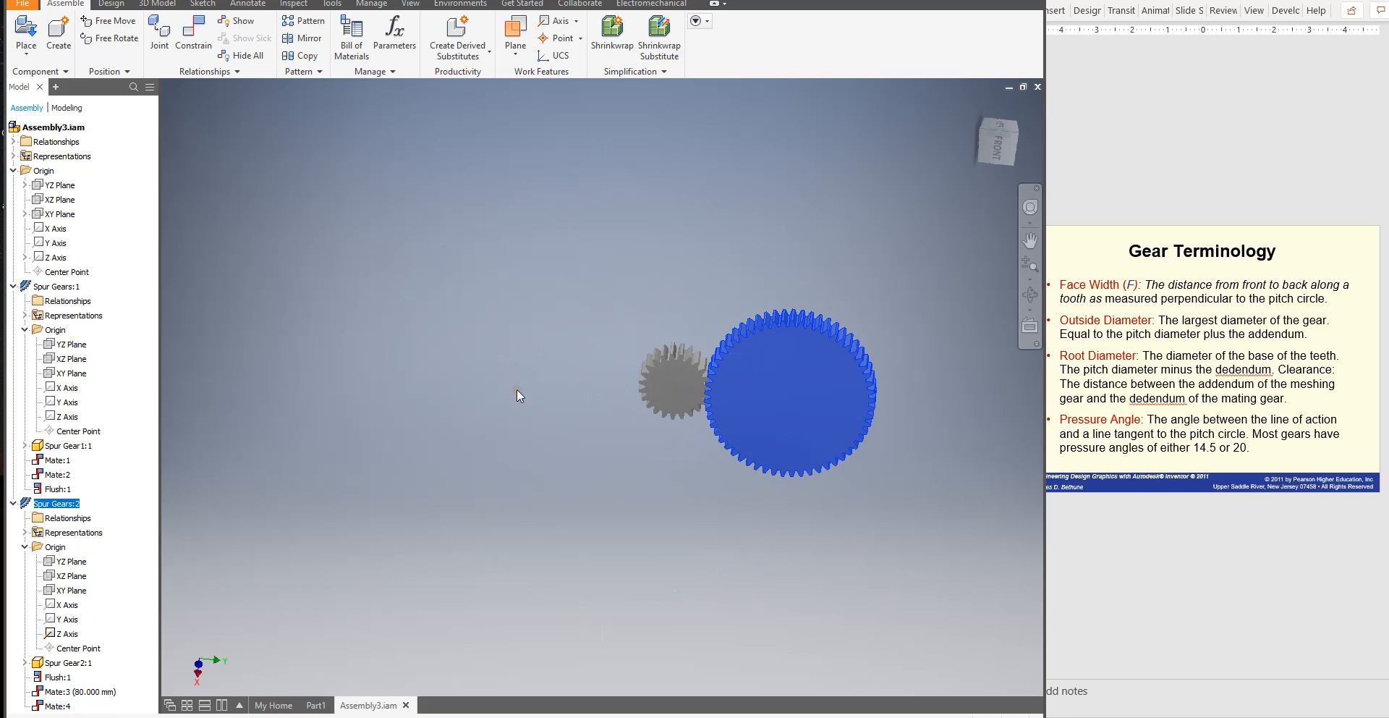
{"action": "left_click", "coordinate": [685, 358]}
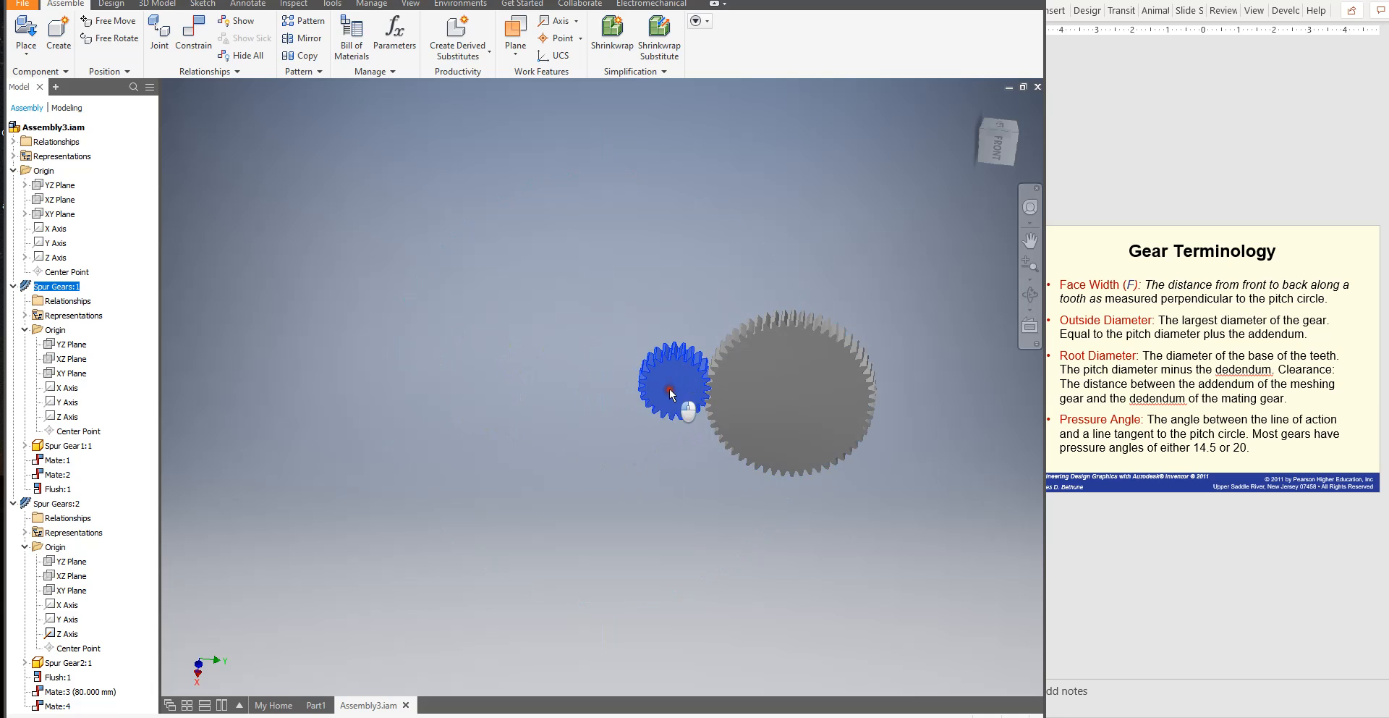
{"action": "left_click_drag", "start_coordinate": [698, 371], "coordinate": [659, 357]}
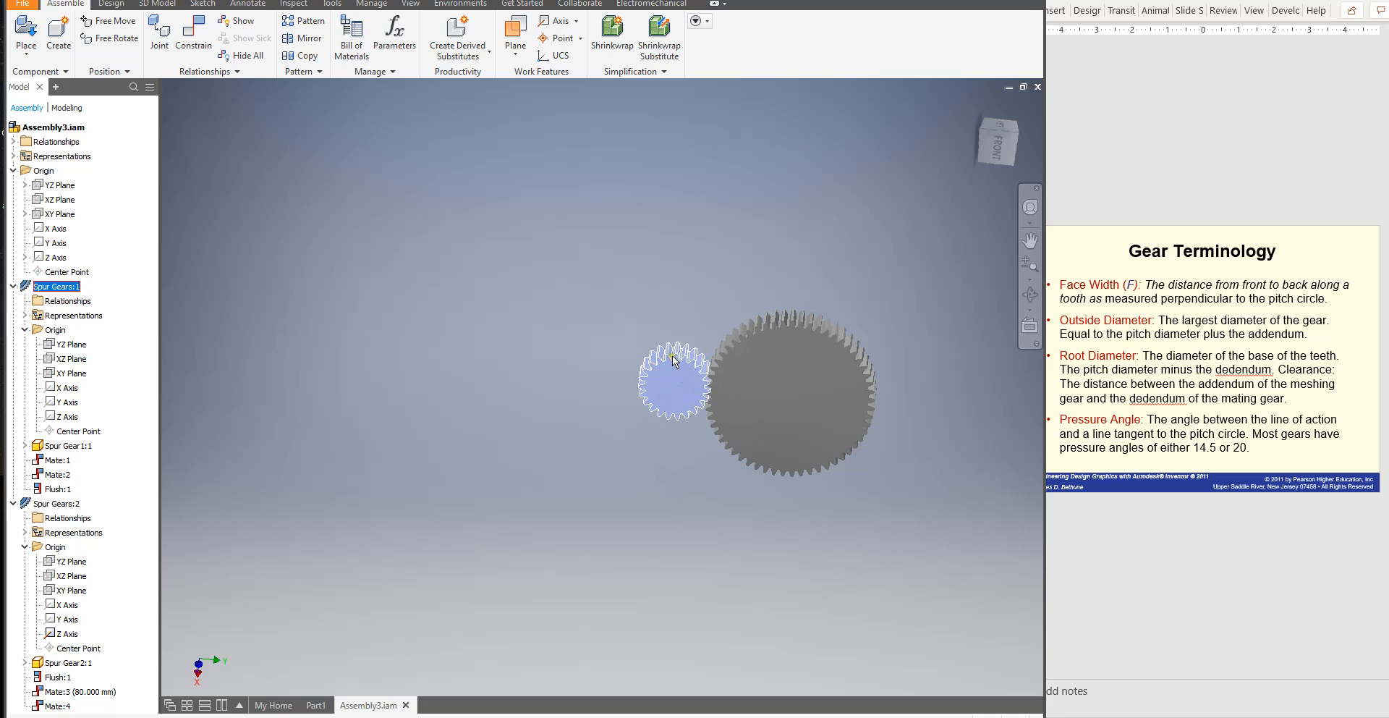
{"action": "left_click_drag", "start_coordinate": [803, 340], "coordinate": [813, 333]}
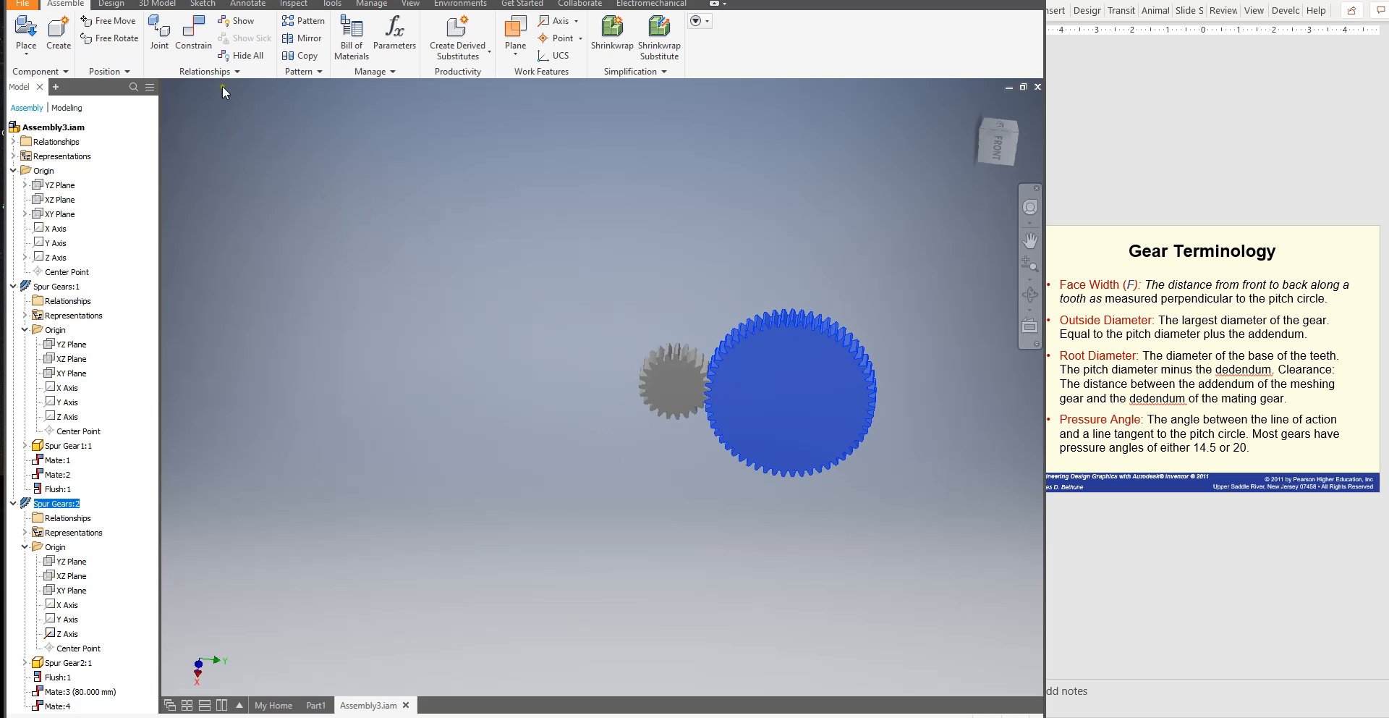
Add a Rotation motion constraint between the front faces of the small and large gears with ratio 1 and the Forward solution
{"action": "left_click", "coordinate": [192, 31]}
{"action": "left_click_drag", "start_coordinate": [310, 103], "coordinate": [300, 156]}
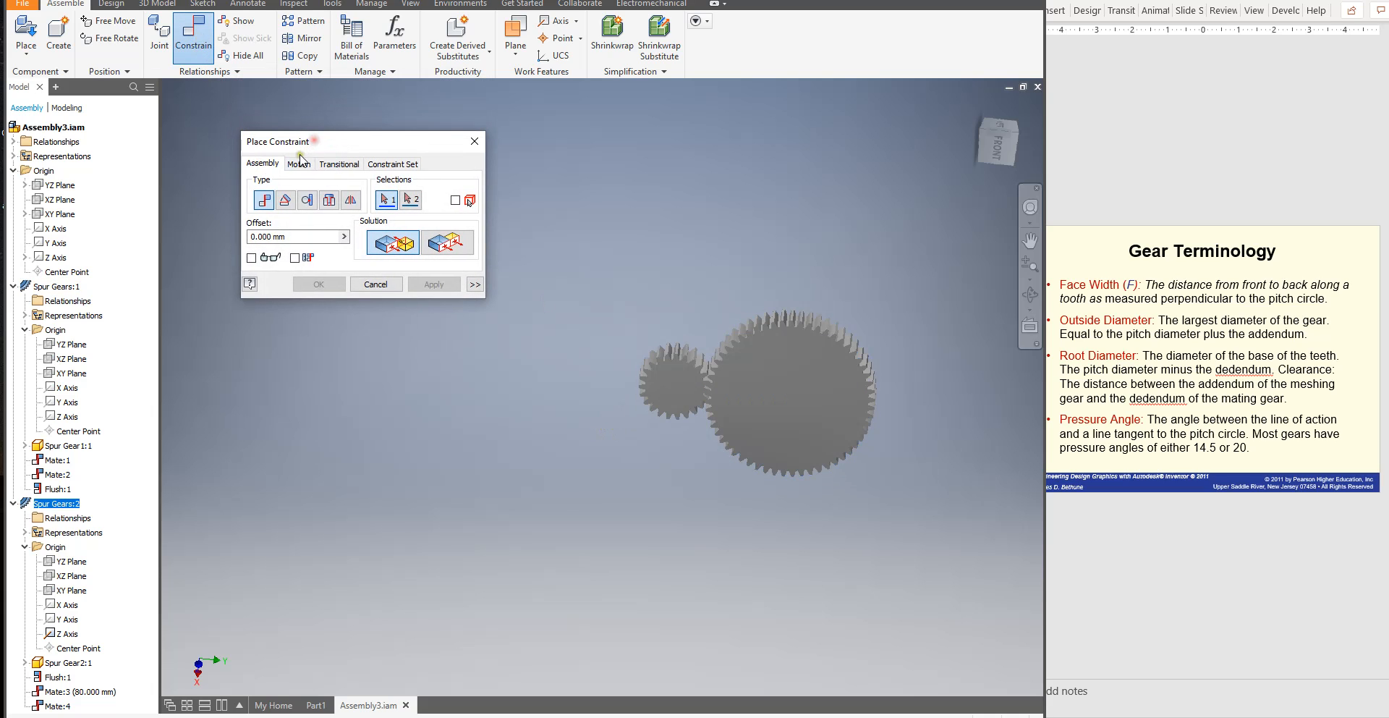
{"action": "left_click", "coordinate": [298, 162]}
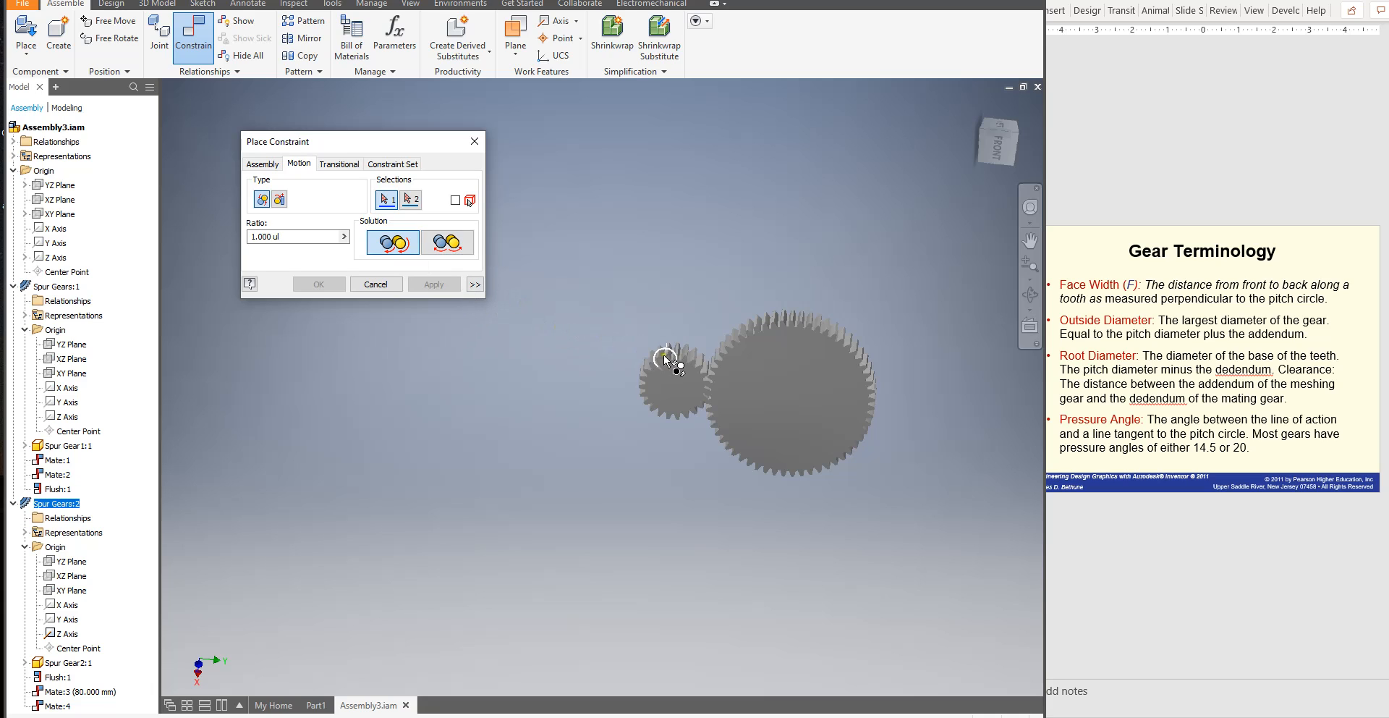
{"action": "left_click", "coordinate": [680, 384]}
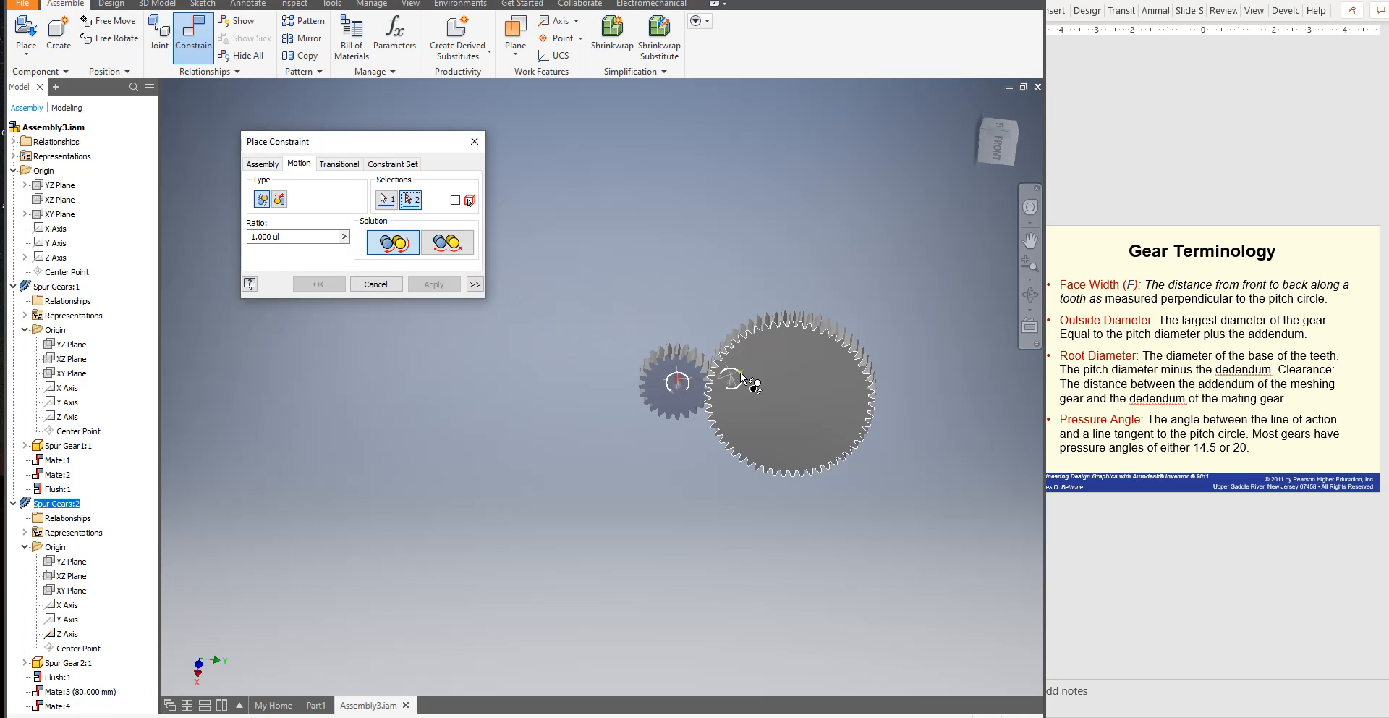
{"action": "left_click", "coordinate": [767, 370]}
{"action": "left_click", "coordinate": [434, 284]}
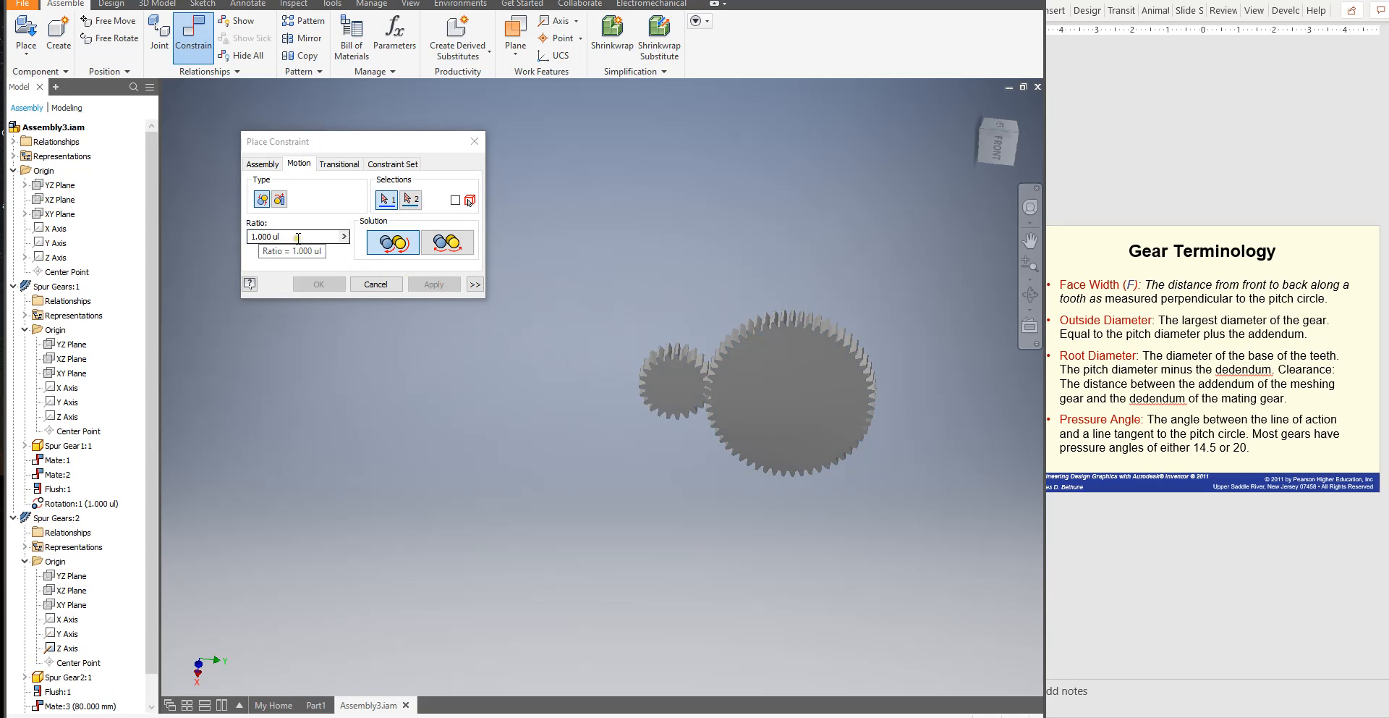
{"action": "left_click_drag", "start_coordinate": [297, 238], "coordinate": [238, 239]}
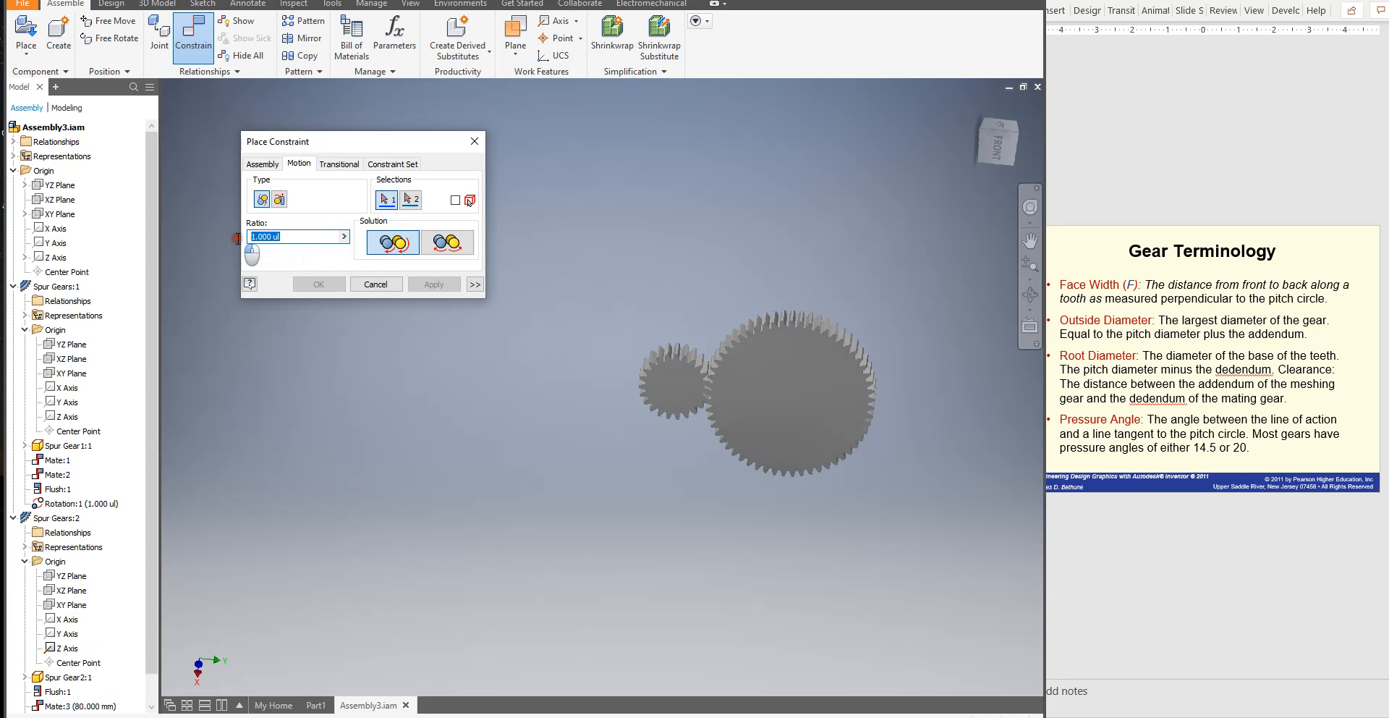
{"action": "left_click", "coordinate": [376, 284]}
Turn the small gear back and forth to test how it drives the large gear
{"action": "left_click", "coordinate": [697, 371]}
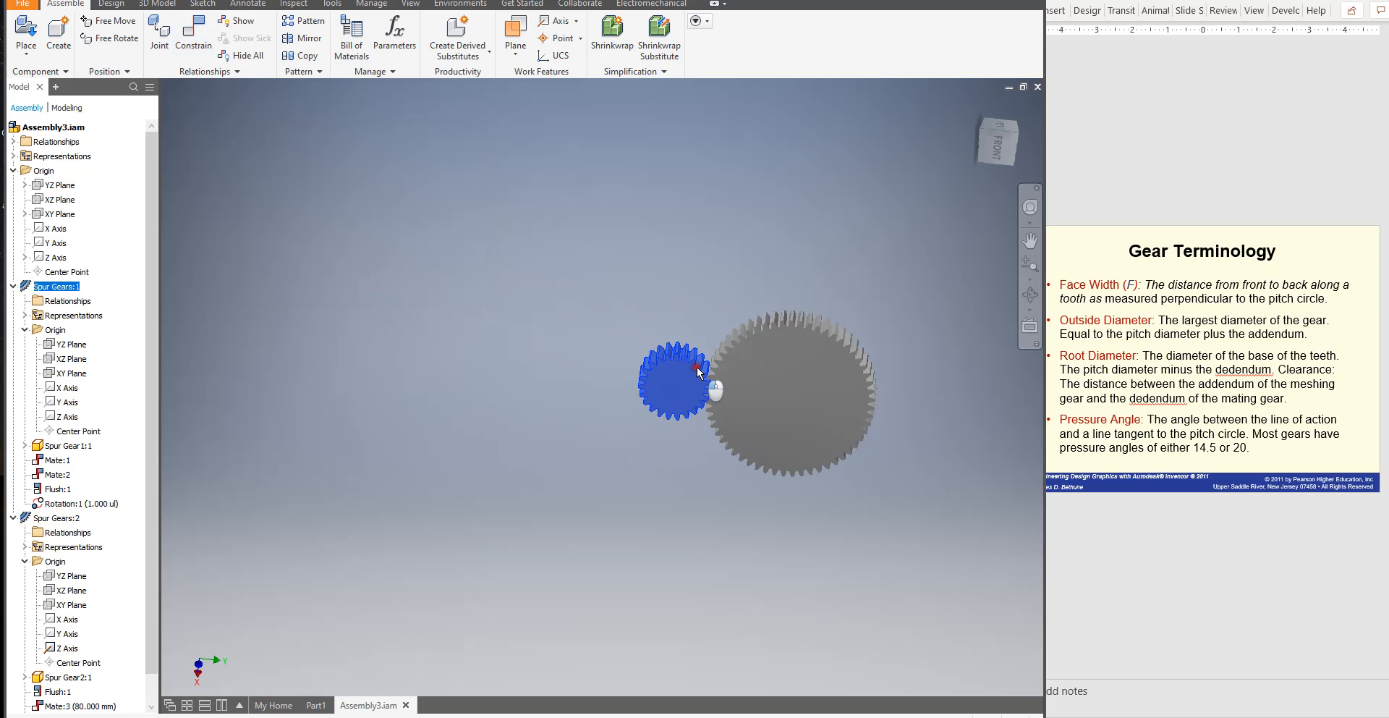
{"action": "left_click_drag", "start_coordinate": [698, 366], "coordinate": [681, 354]}
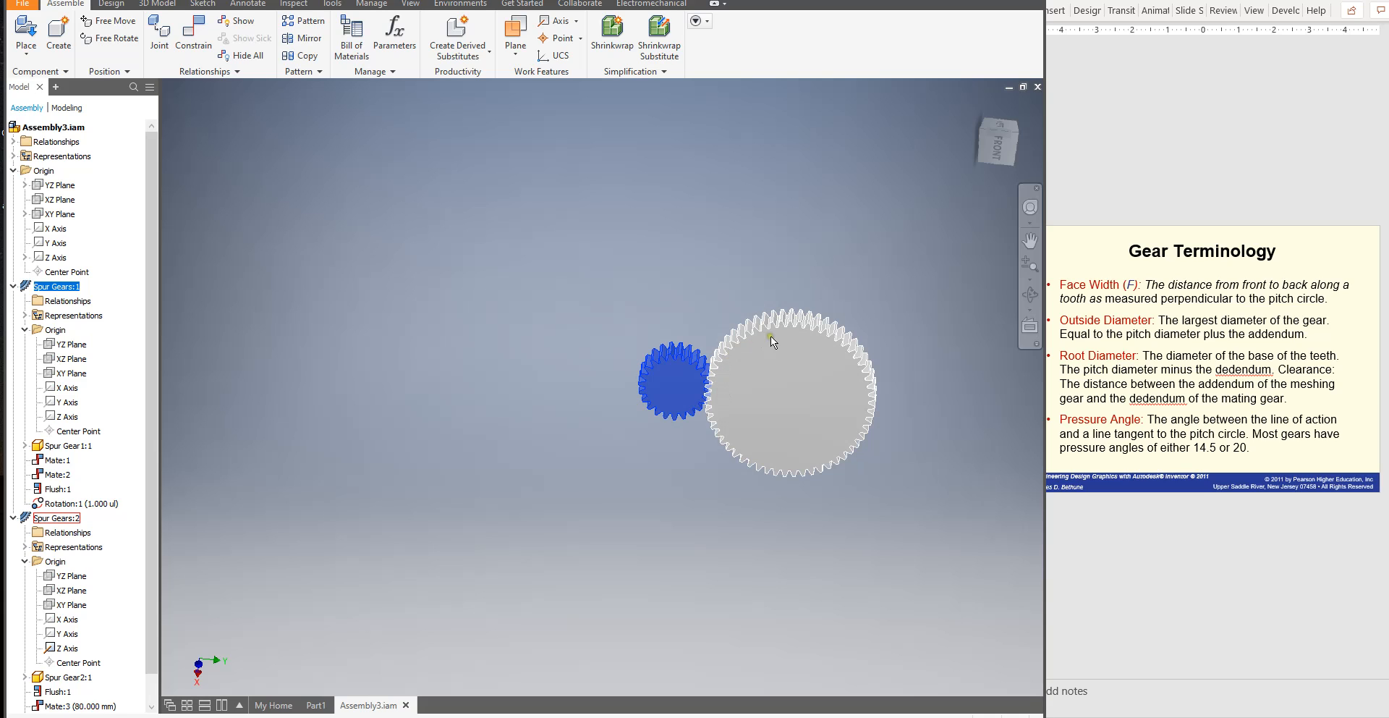
{"action": "left_click_drag", "start_coordinate": [685, 363], "coordinate": [661, 357]}
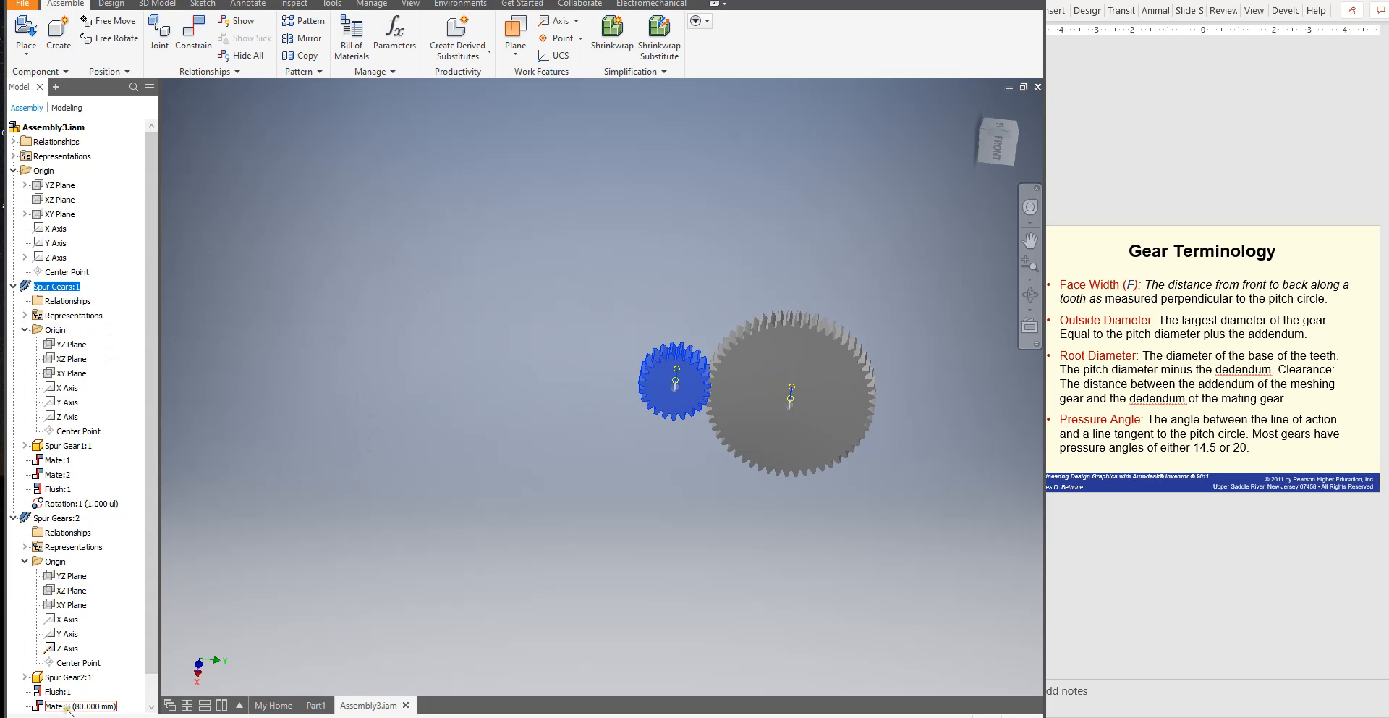
Edit the rotation constraint between the two gears to use the Reverse solution
{"action": "scroll", "coordinate": [70, 709], "scroll_direction": "down", "scroll_amount": 1}
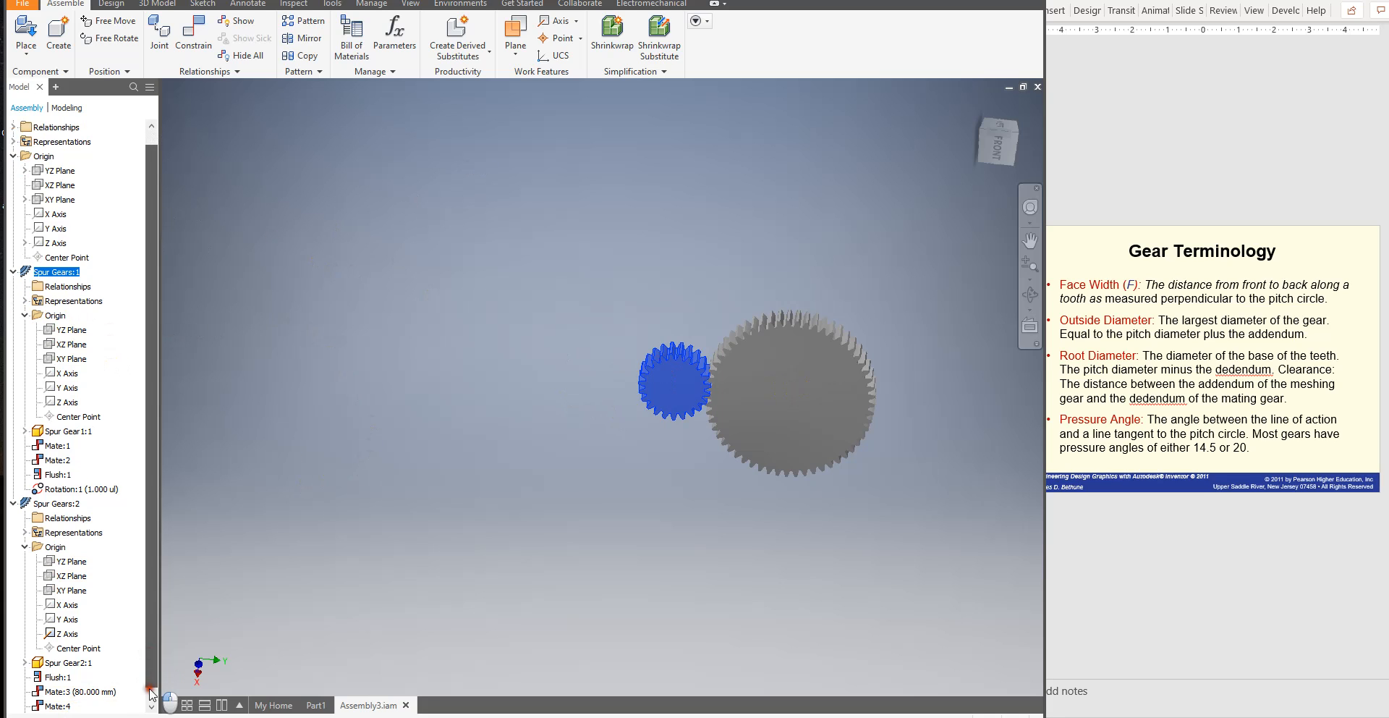
{"action": "right_click", "coordinate": [67, 707]}
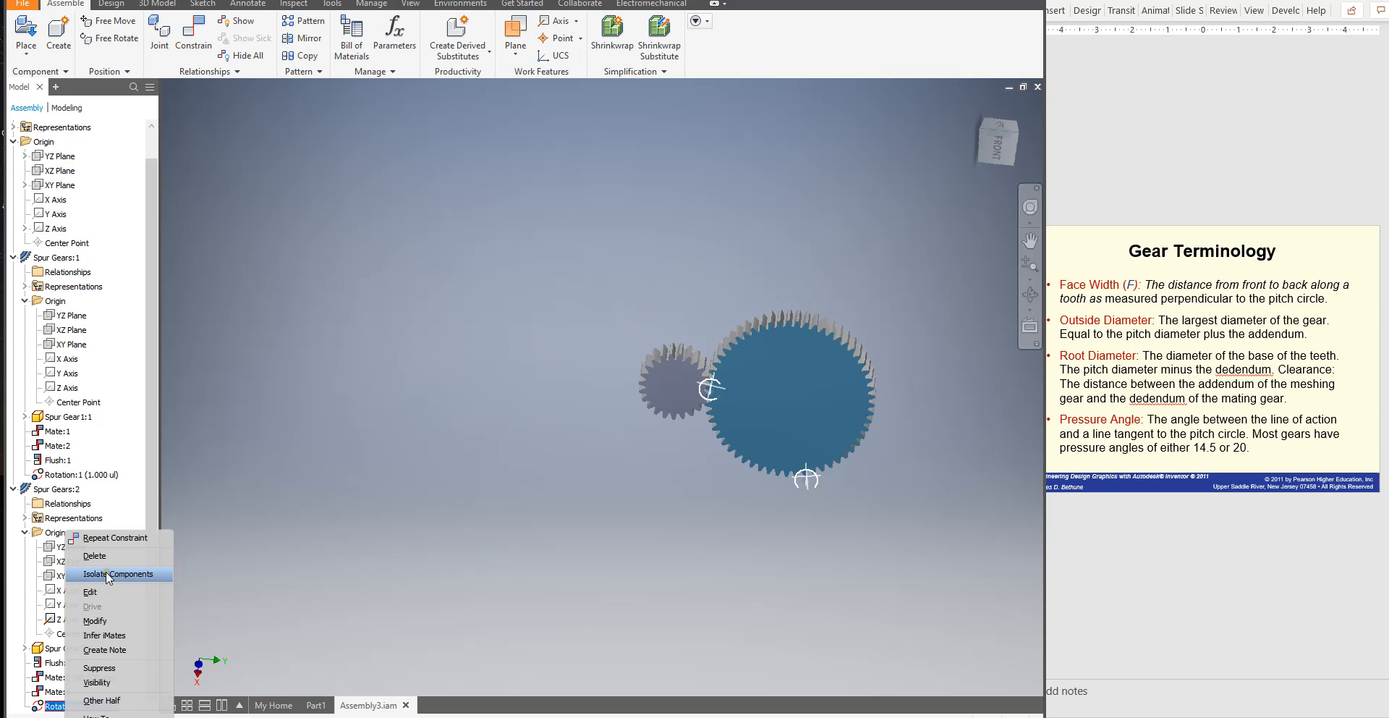
{"action": "left_click", "coordinate": [95, 594]}
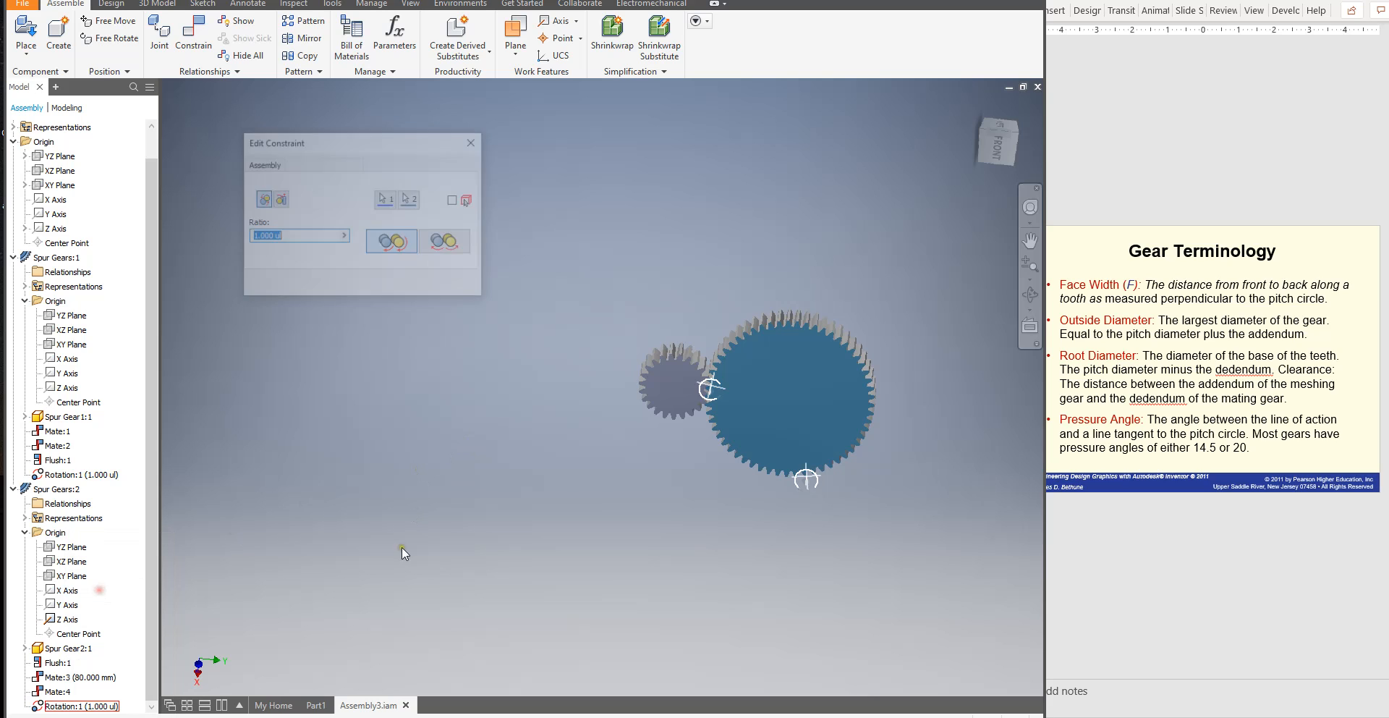
{"action": "left_click", "coordinate": [445, 243]}
{"action": "left_click", "coordinate": [333, 284]}
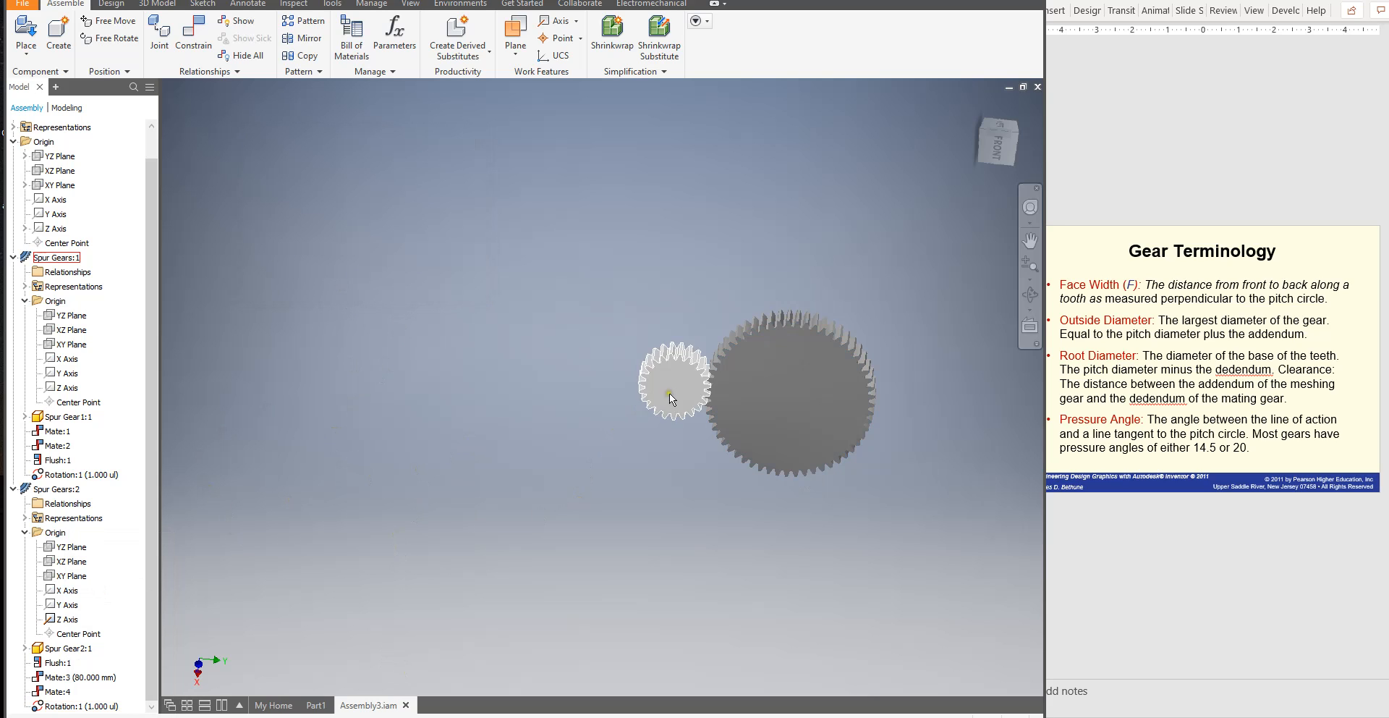
Test the reversed motion by turning the large gear, and delete the rotation constraint
{"action": "left_click_drag", "start_coordinate": [732, 348], "coordinate": [729, 428]}
{"action": "left_click", "coordinate": [707, 428]}
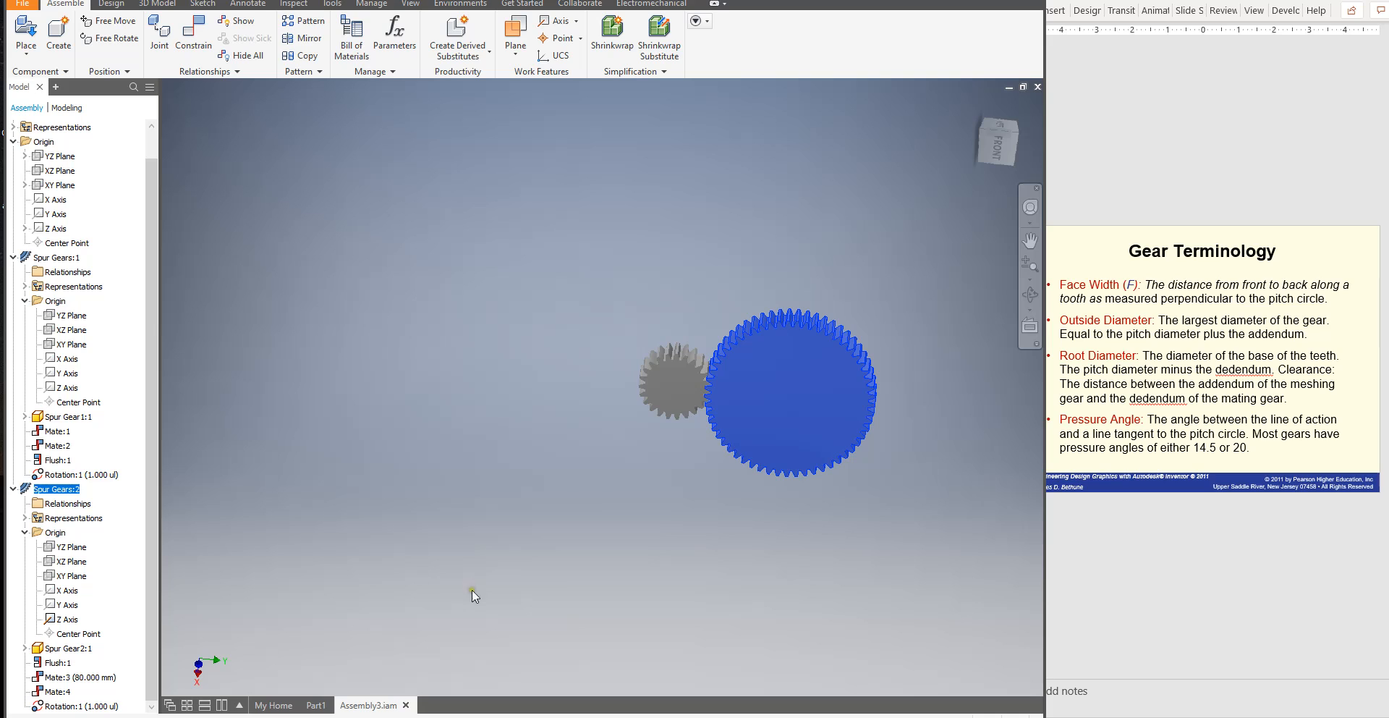
{"action": "right_click", "coordinate": [75, 706]}
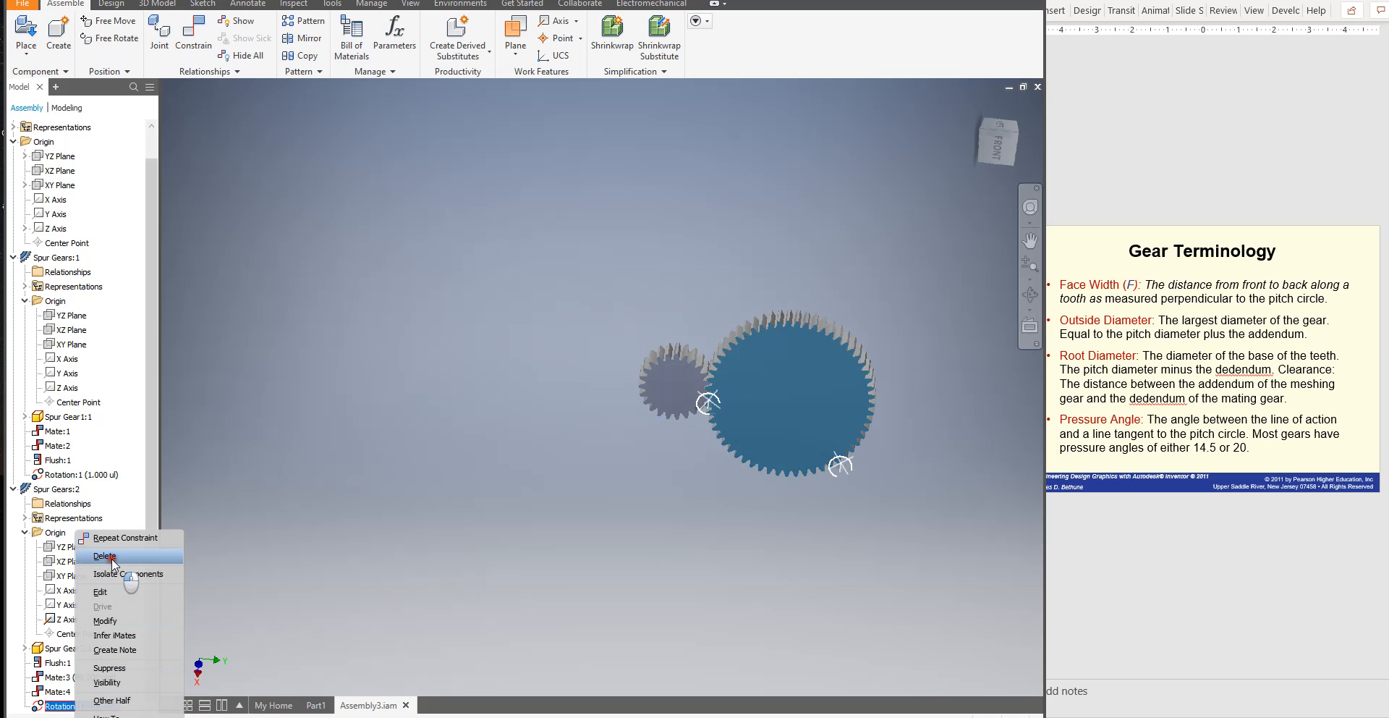
{"action": "left_click", "coordinate": [105, 556]}
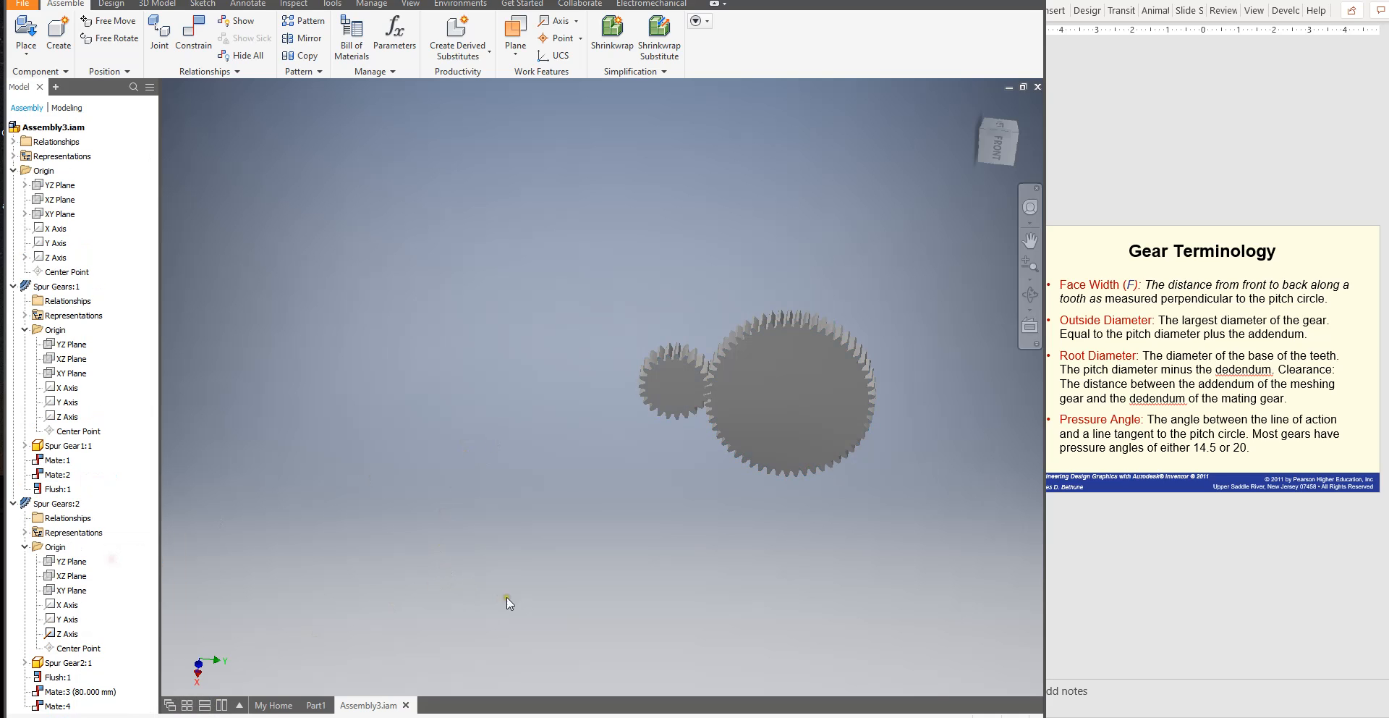
Add a Forward Rotation motion constraint between a small-gear tooth face and the neighbouring large-gear tooth face, accepting the 0.459 ratio
{"action": "left_click", "coordinate": [193, 33]}
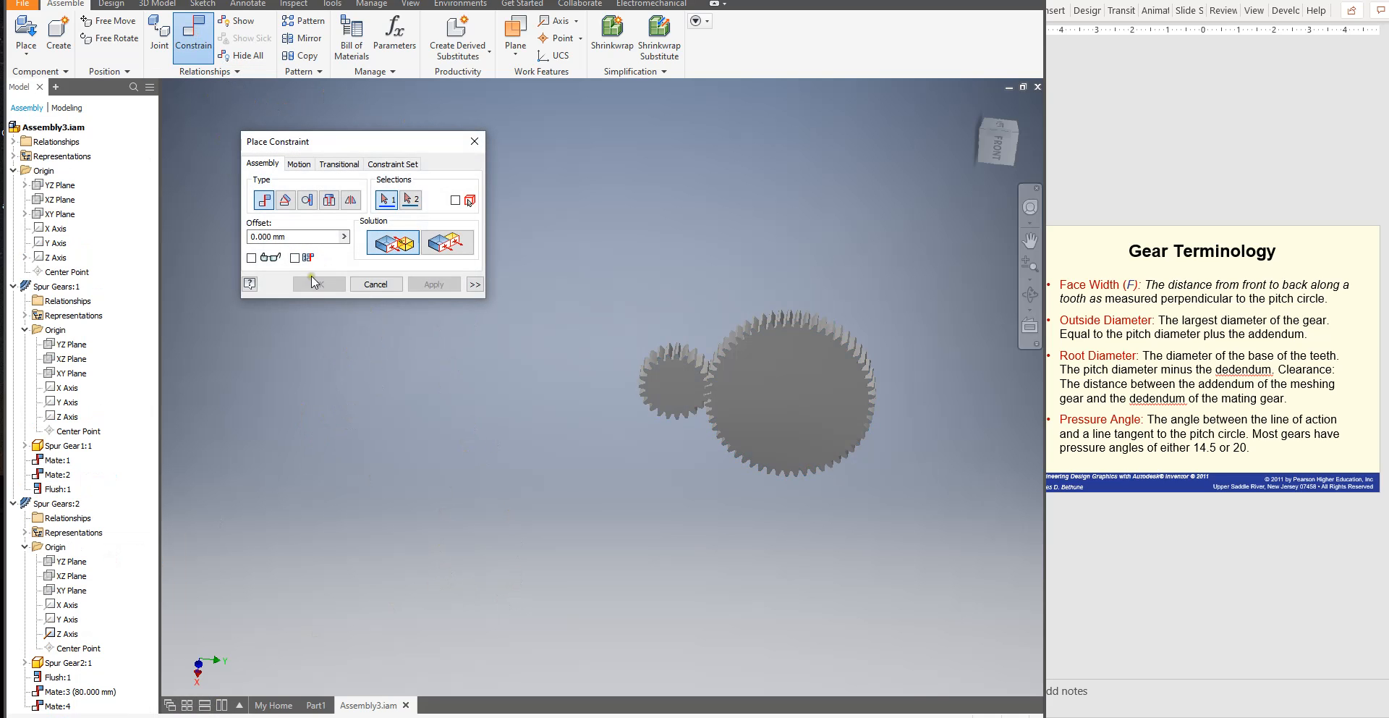
{"action": "left_click", "coordinate": [299, 164]}
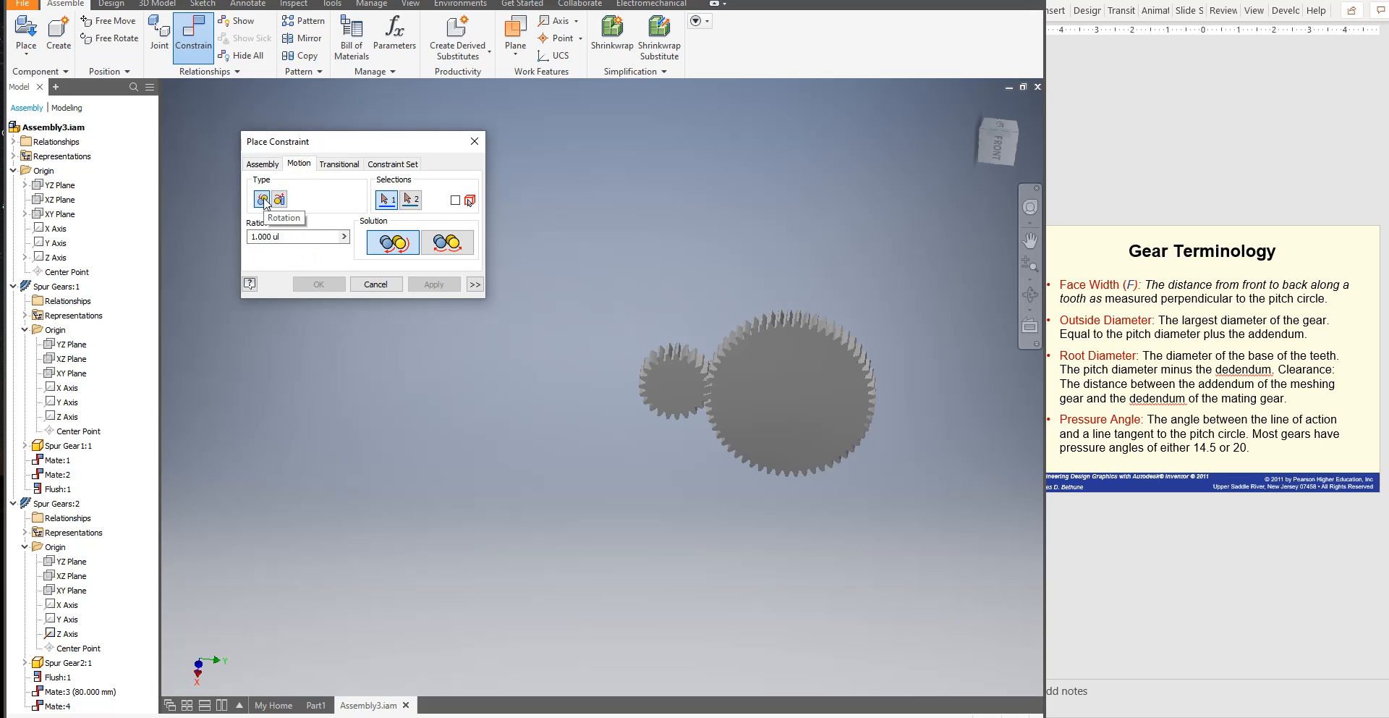
{"action": "scroll", "coordinate": [697, 397], "scroll_direction": "down", "scroll_amount": 5}
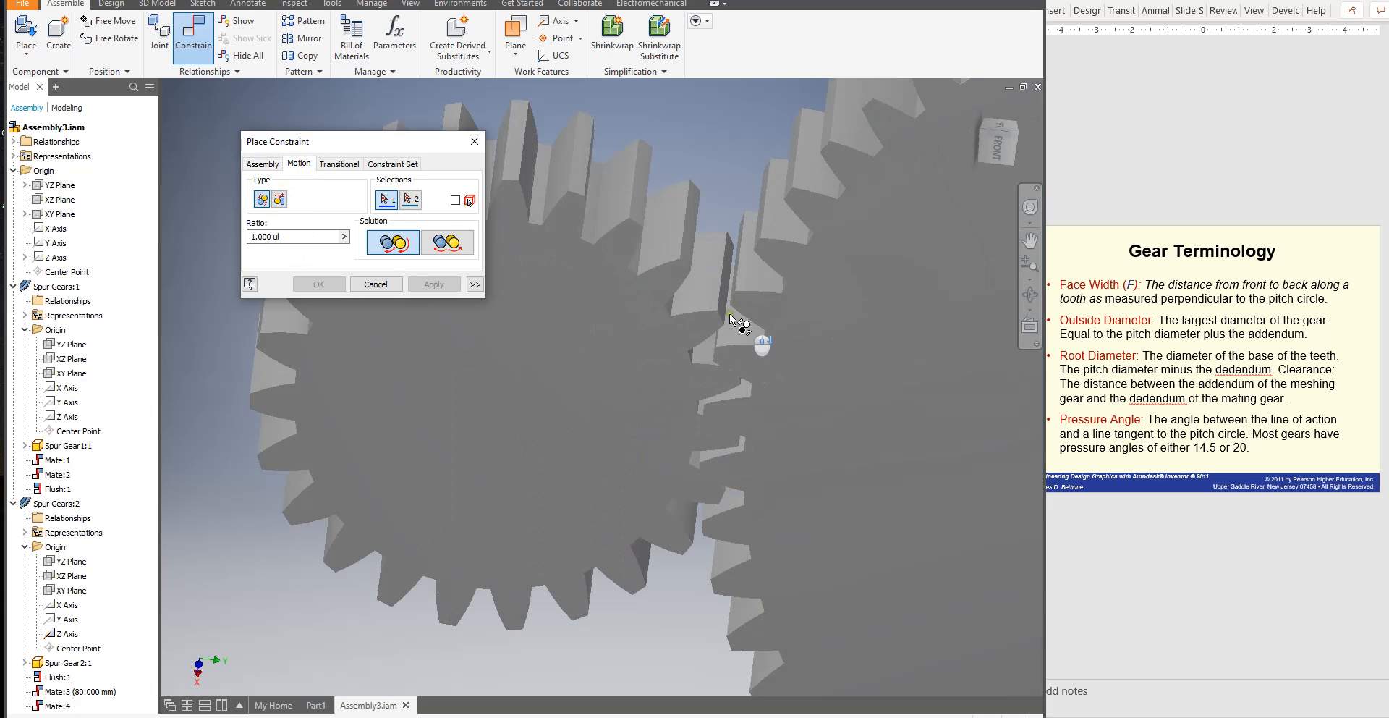
{"action": "scroll", "coordinate": [730, 314], "scroll_direction": "down", "scroll_amount": 2}
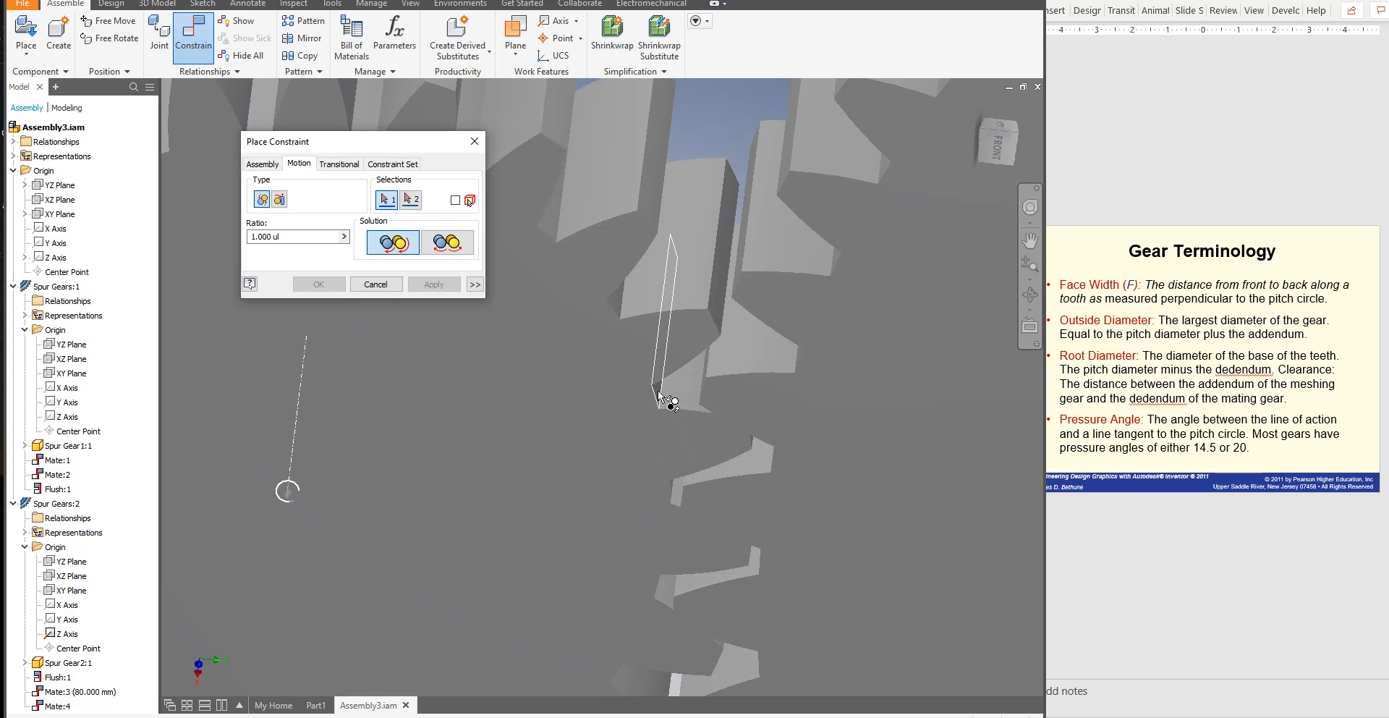
{"action": "left_click", "coordinate": [682, 418]}
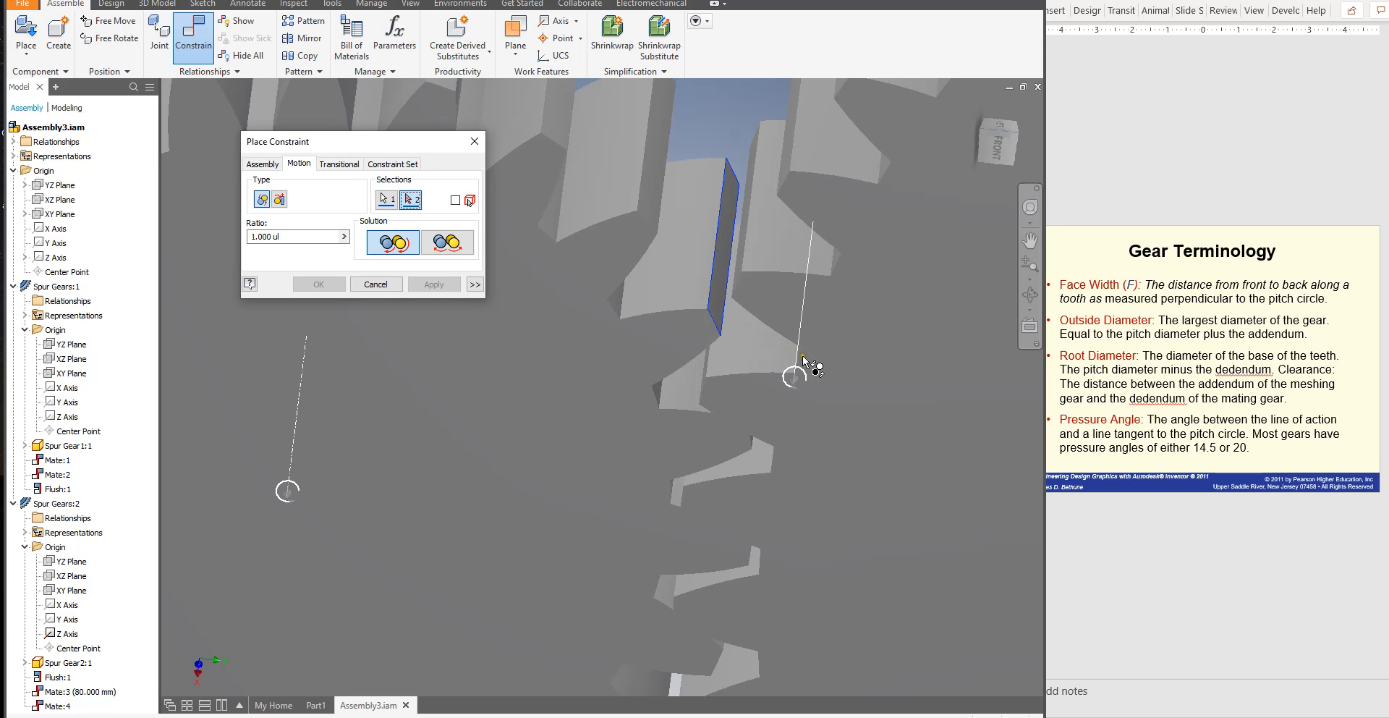
{"action": "left_click", "coordinate": [1030, 294]}
{"action": "left_click_drag", "start_coordinate": [773, 420], "coordinate": [854, 414]}
{"action": "right_click", "coordinate": [854, 412]}
{"action": "left_click", "coordinate": [895, 400]}
{"action": "left_click", "coordinate": [883, 350]}
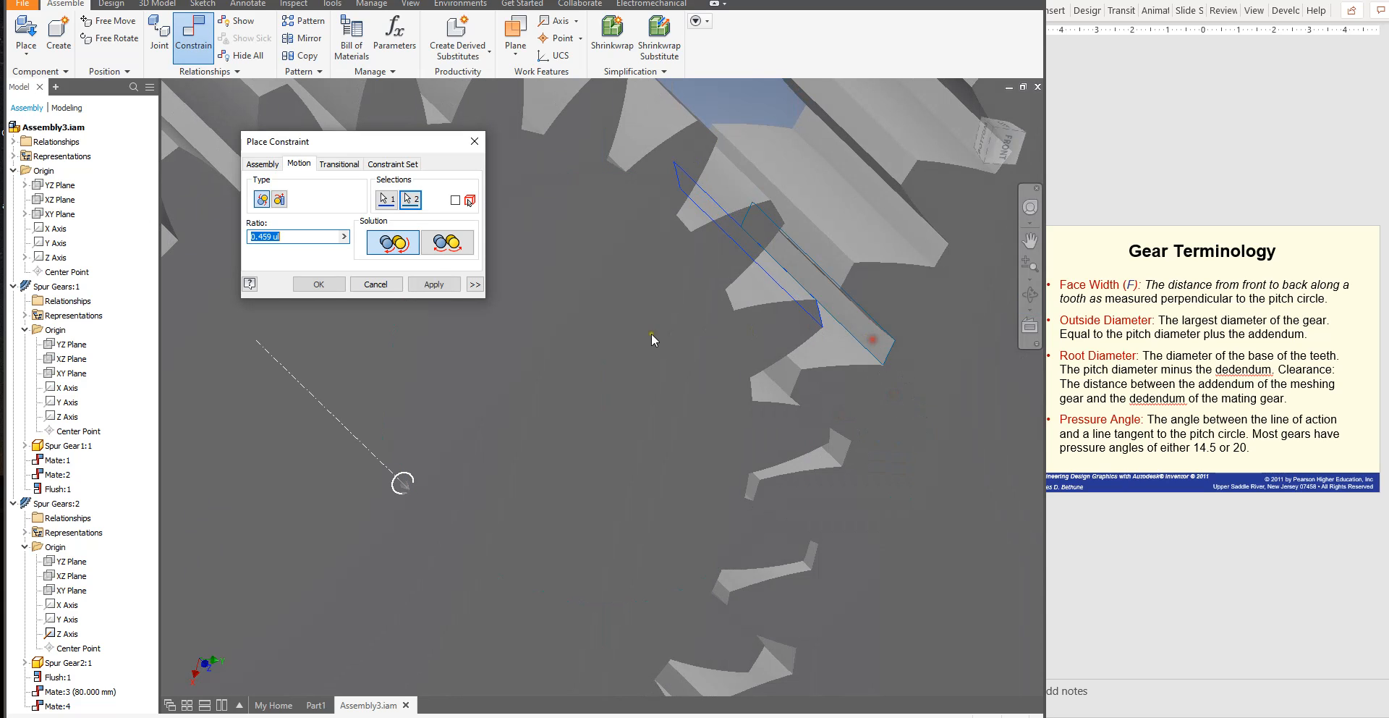
{"action": "left_click", "coordinate": [432, 283]}
{"action": "left_click", "coordinate": [376, 284]}
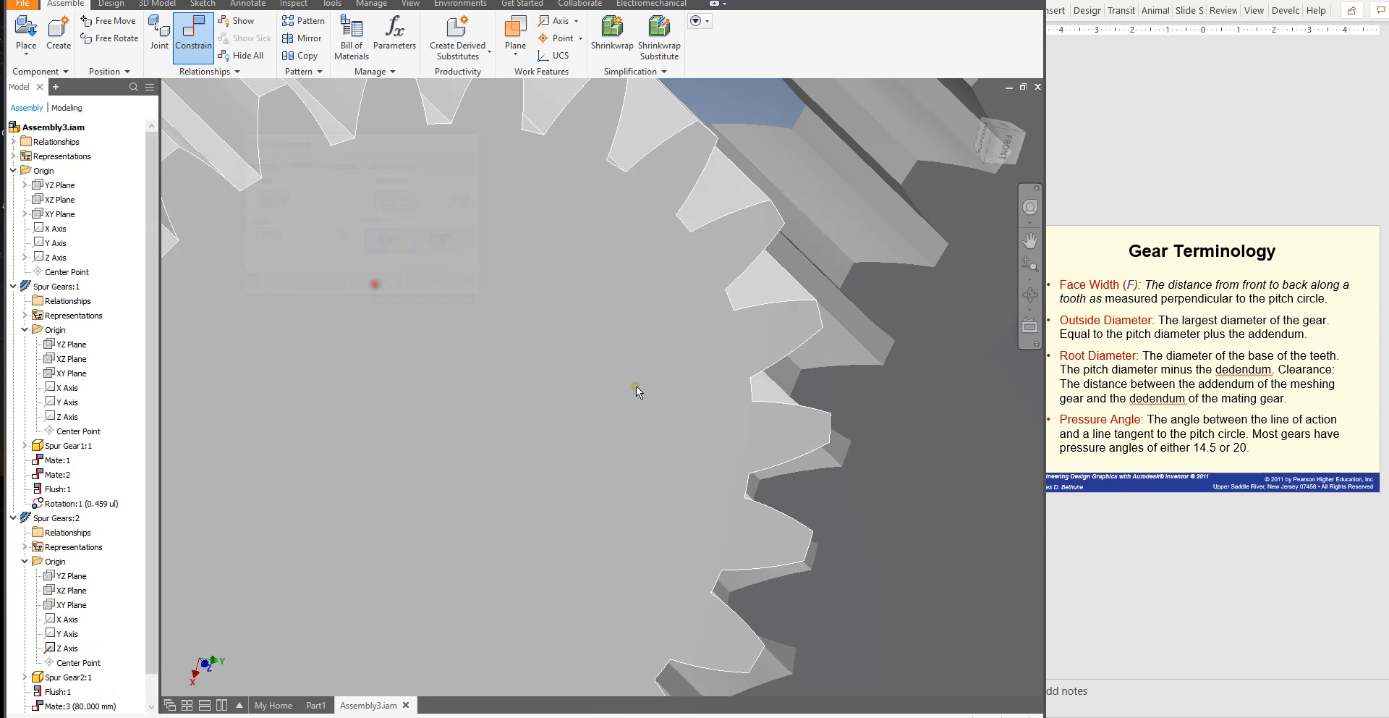
View the gears from the front and turn the small gear to examine how the teeth mesh
{"action": "scroll", "coordinate": [641, 434], "scroll_direction": "up", "scroll_amount": 5}
{"action": "scroll", "coordinate": [640, 434], "scroll_direction": "down", "scroll_amount": 3}
{"action": "left_click", "coordinate": [1002, 143]}
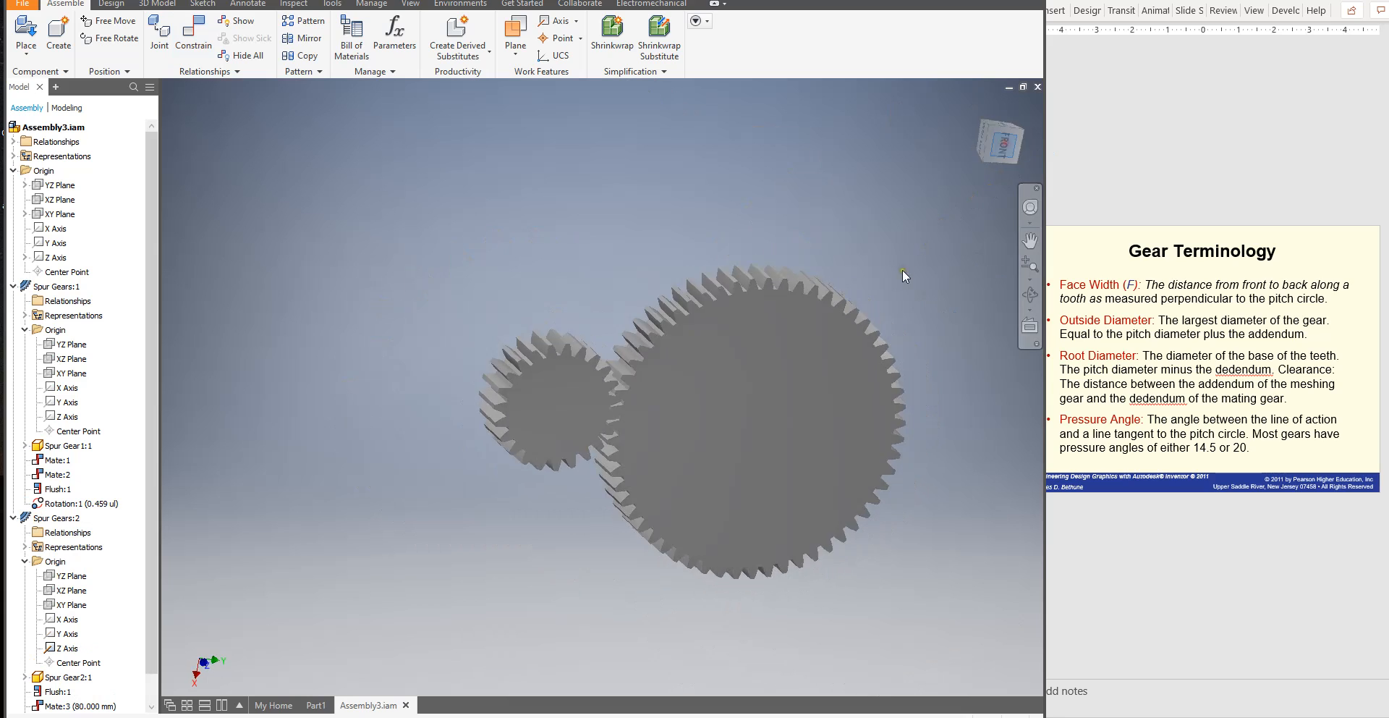
{"action": "scroll", "coordinate": [498, 432], "scroll_direction": "down", "scroll_amount": 4}
{"action": "scroll", "coordinate": [550, 433], "scroll_direction": "up", "scroll_amount": 3}
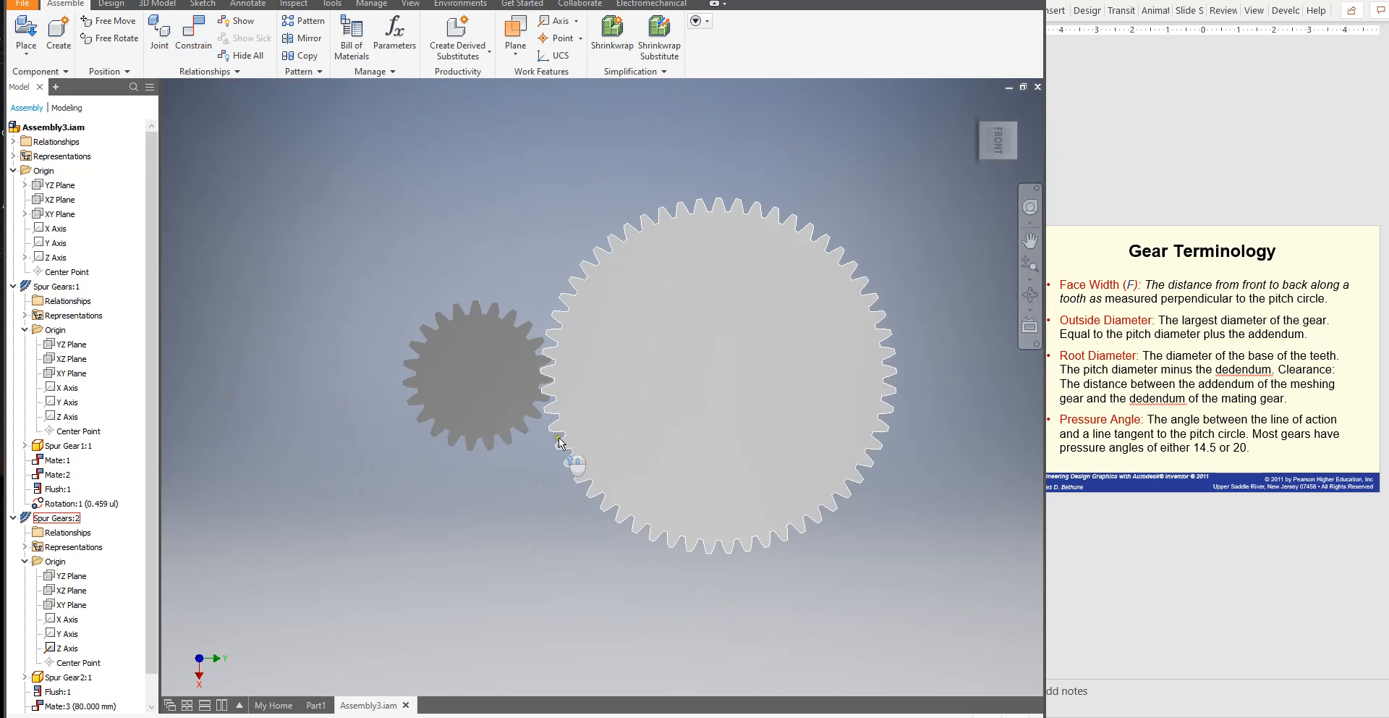
{"action": "scroll", "coordinate": [559, 437], "scroll_direction": "down", "scroll_amount": 3}
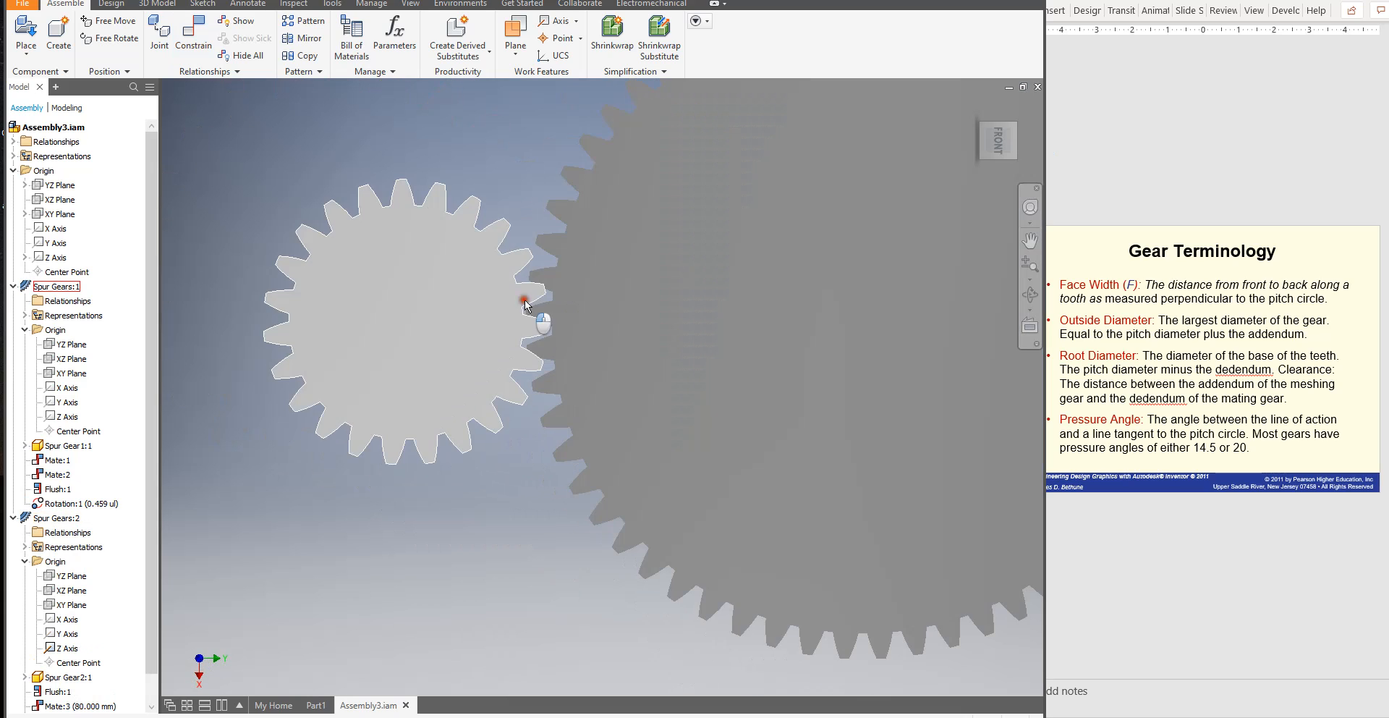
{"action": "left_click", "coordinate": [530, 303]}
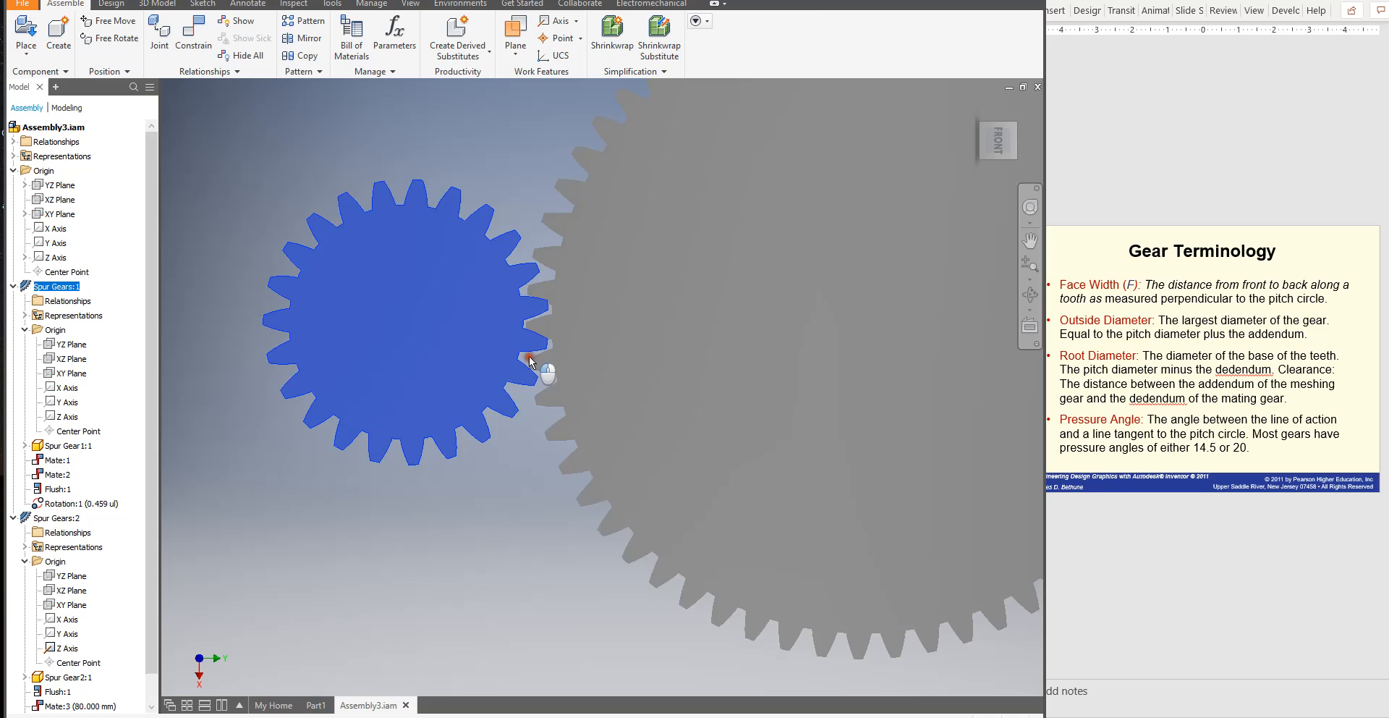
{"action": "left_click_drag", "start_coordinate": [530, 302], "coordinate": [536, 344]}
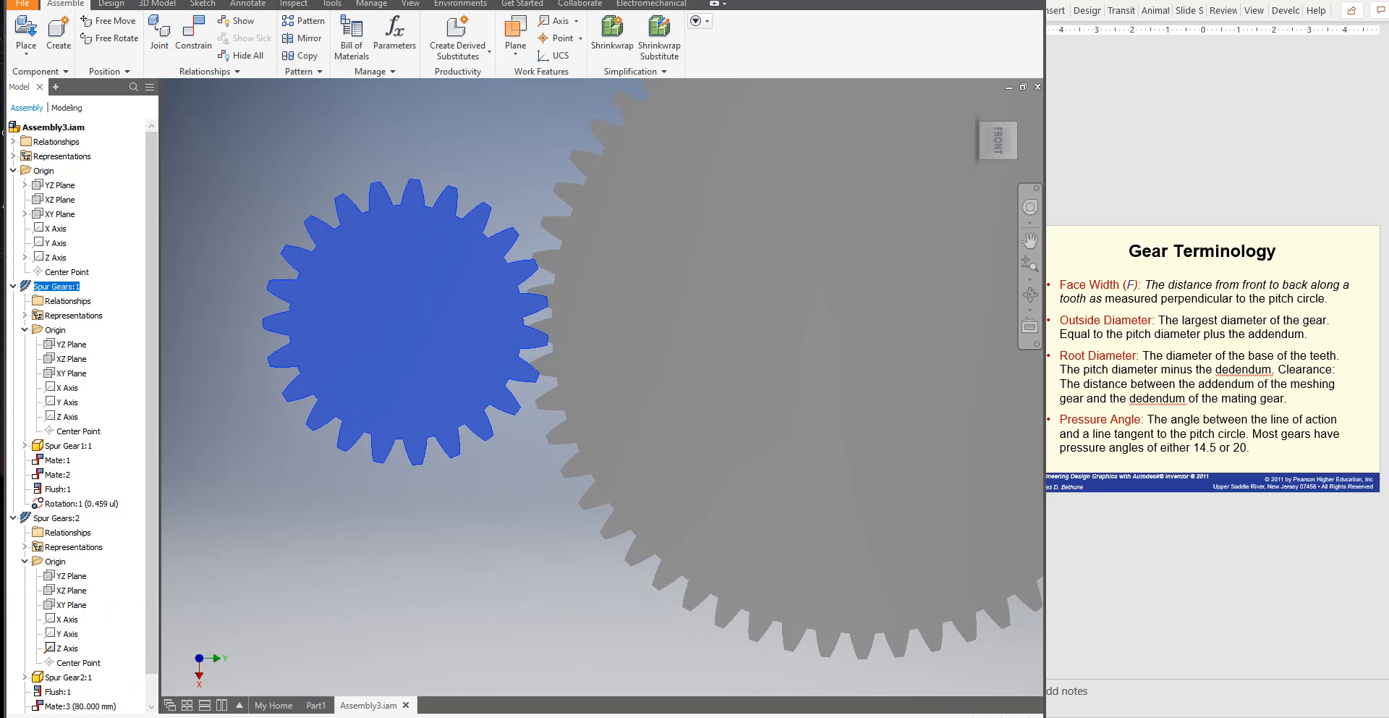
Switch the rotation constraint between the two gears to the Reverse solution and test it by turning the large gear
{"action": "scroll", "coordinate": [148, 651], "scroll_direction": "down", "scroll_amount": 1}
{"action": "right_click", "coordinate": [64, 705]}
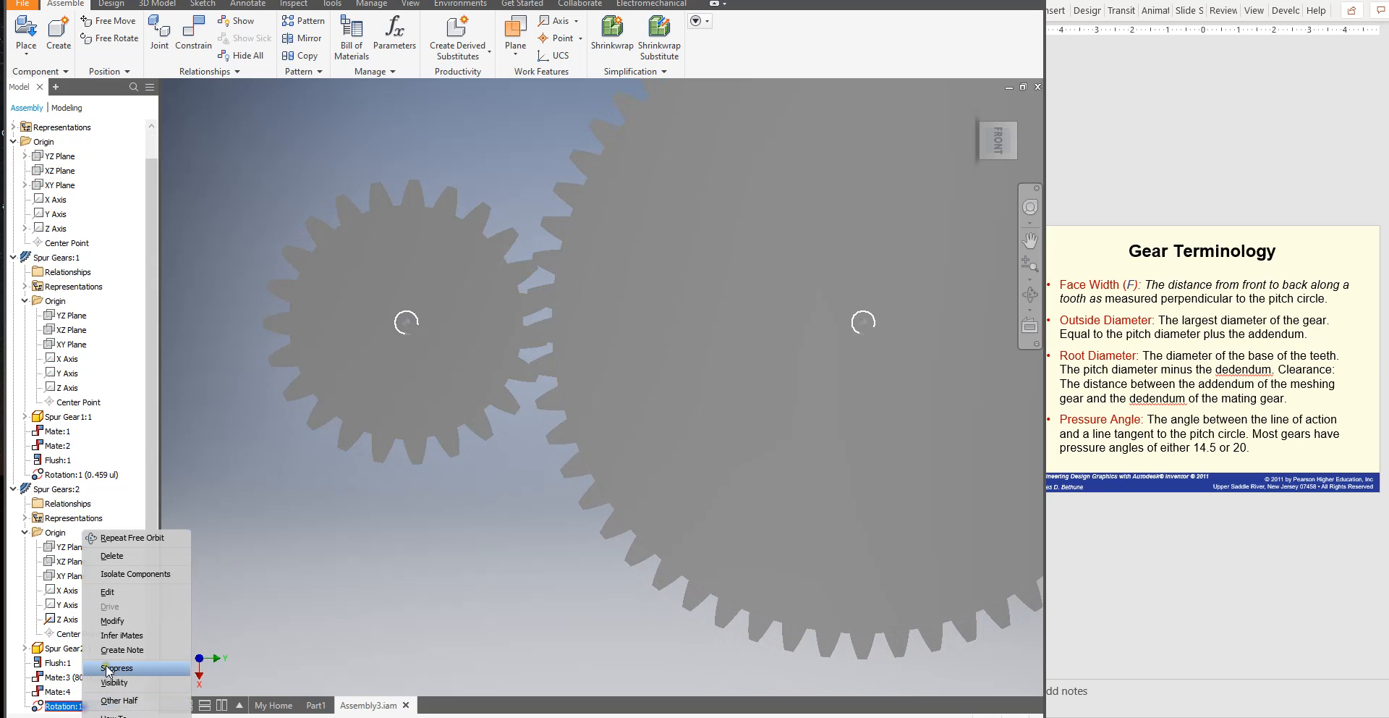
{"action": "left_click", "coordinate": [108, 591]}
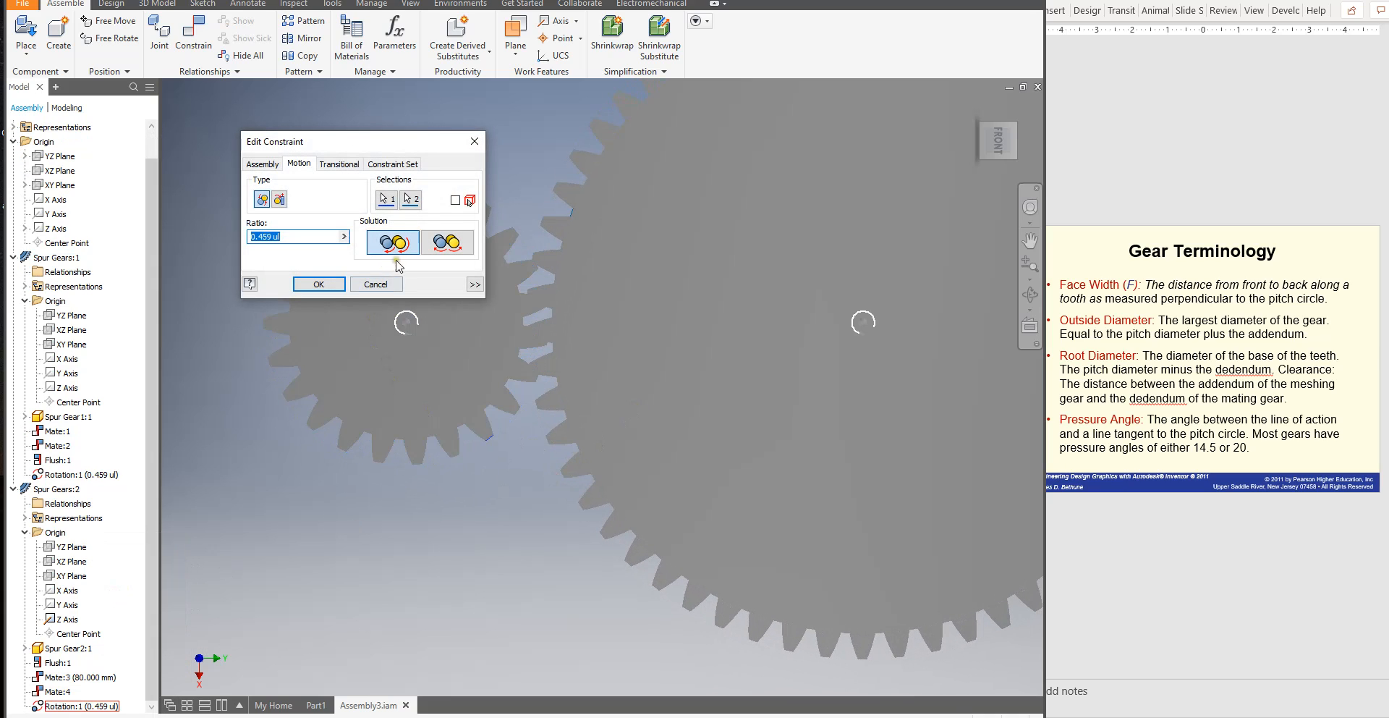
{"action": "left_click", "coordinate": [448, 243]}
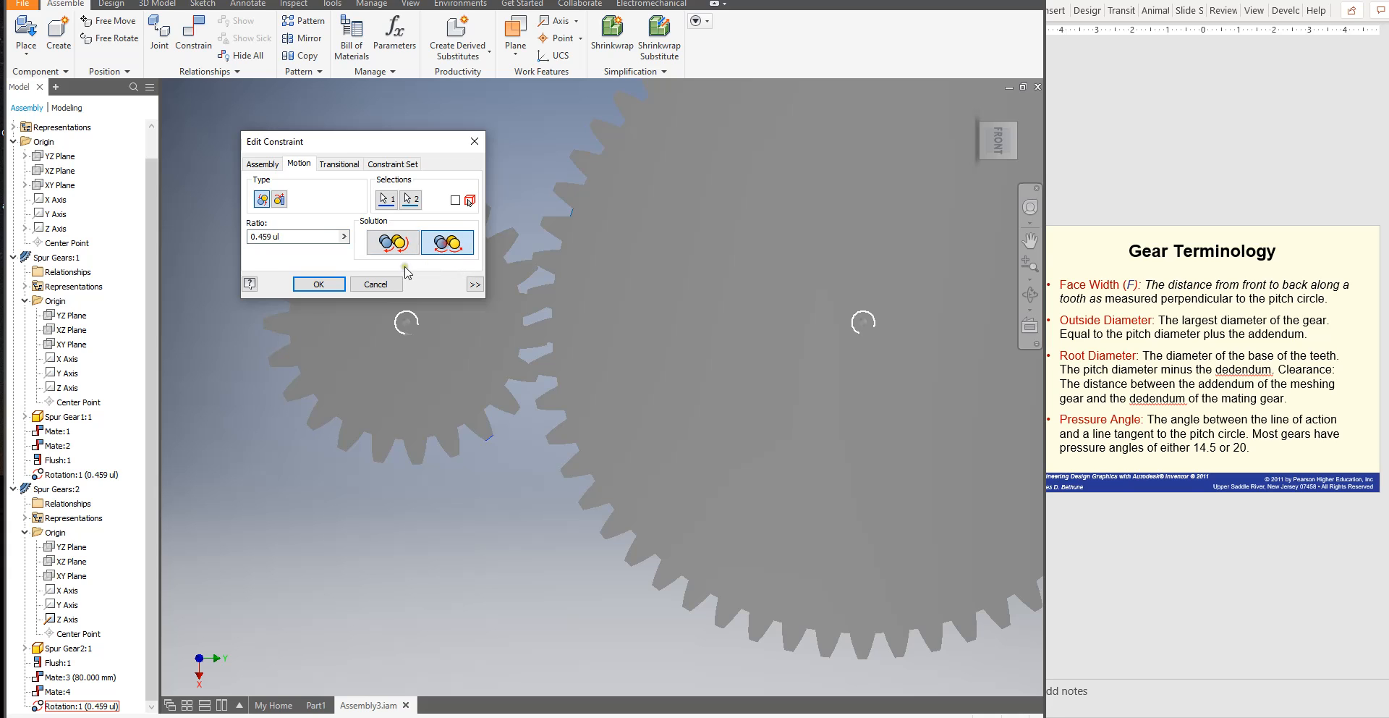
{"action": "left_click", "coordinate": [319, 285]}
{"action": "scroll", "coordinate": [585, 353], "scroll_direction": "down", "scroll_amount": 3}
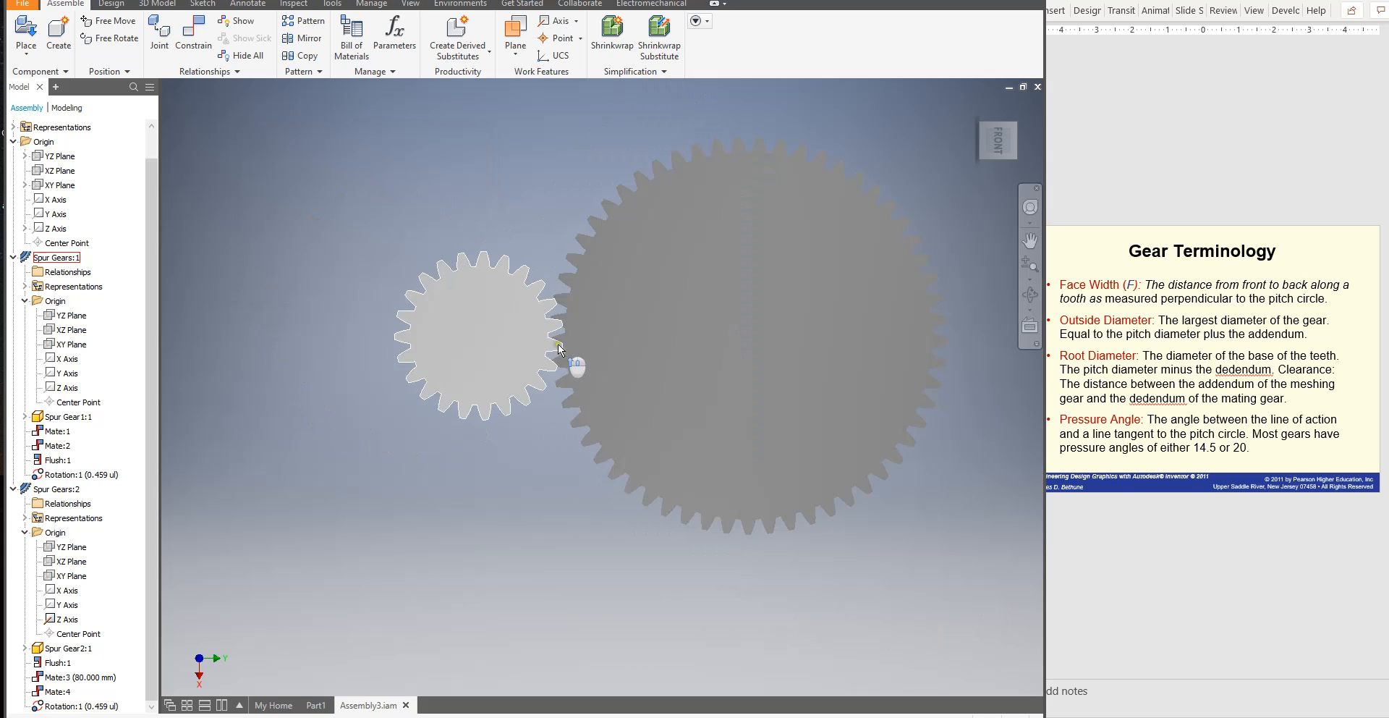
{"action": "left_click", "coordinate": [609, 353]}
{"action": "left_click_drag", "start_coordinate": [609, 353], "coordinate": [628, 334]}
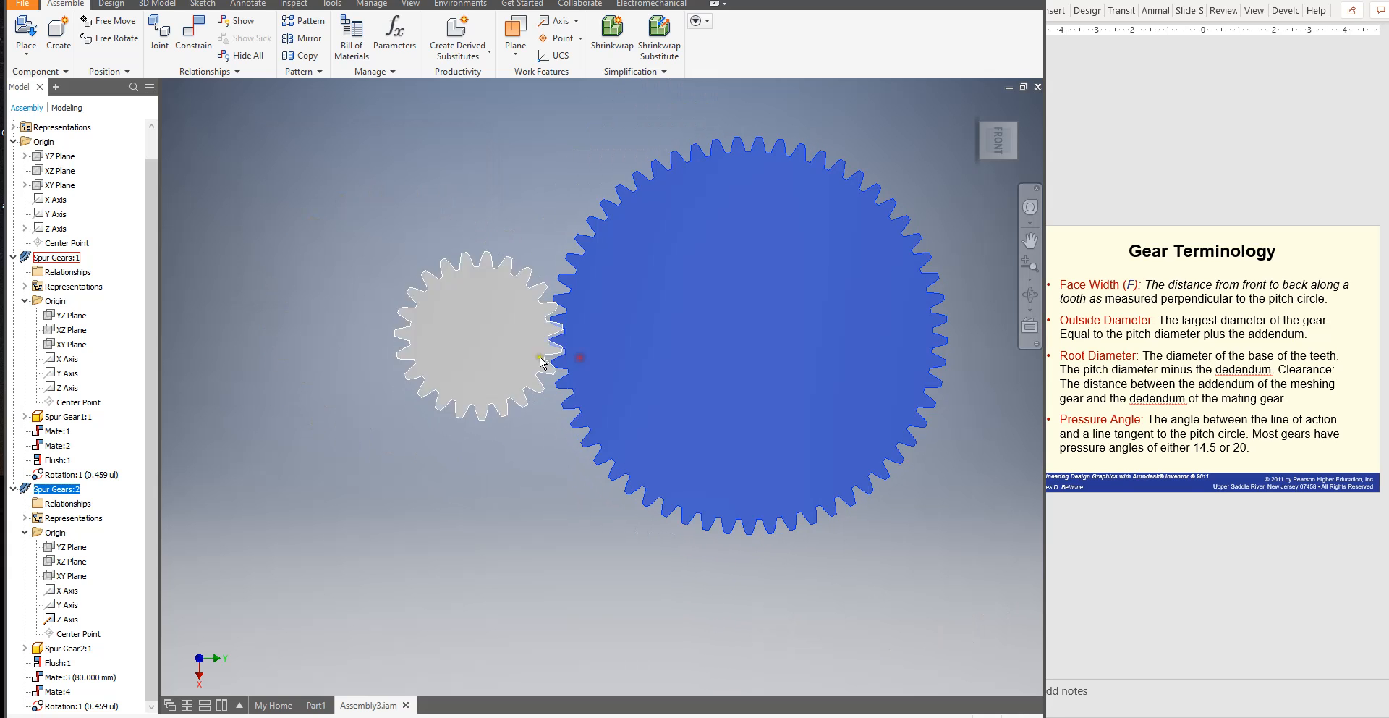
Open the rotation constraint's ratio value for review and accept it without editing
{"action": "double_click", "coordinate": [102, 709]}
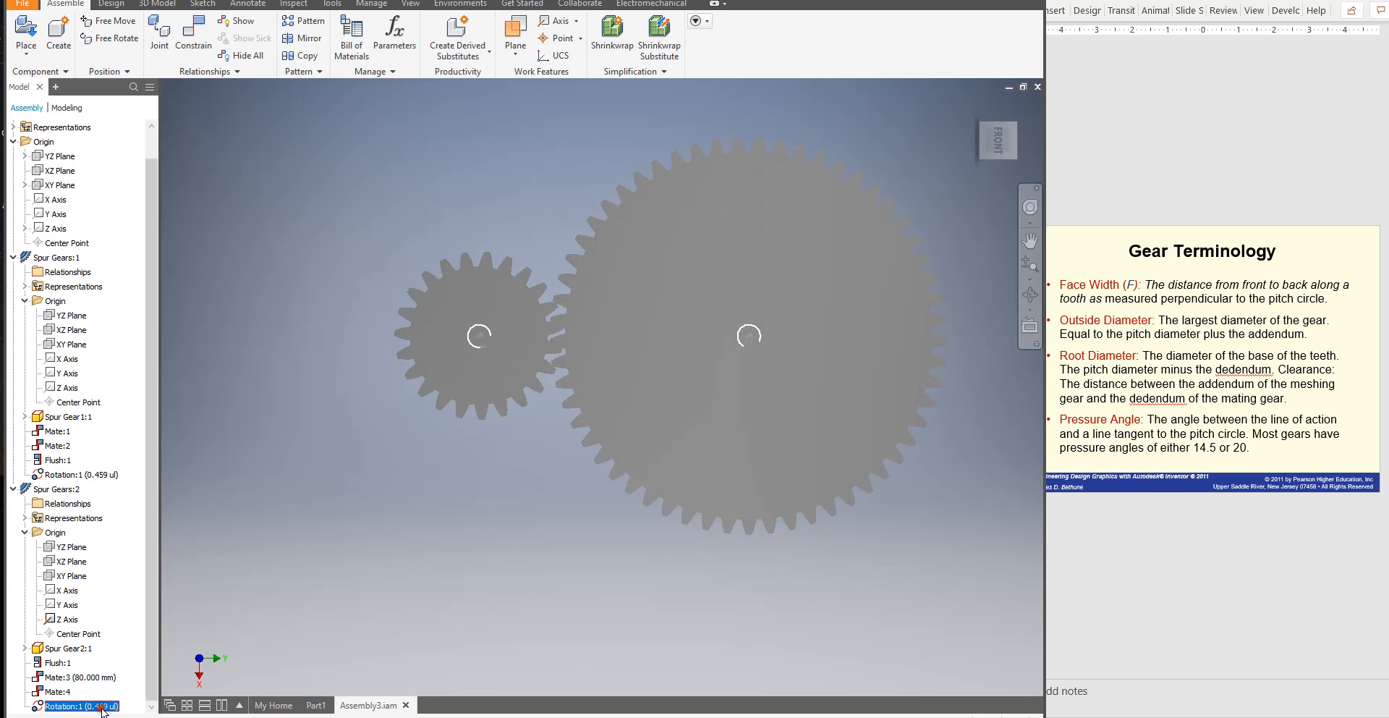
{"action": "left_click_drag", "start_coordinate": [131, 704], "coordinate": [276, 519]}
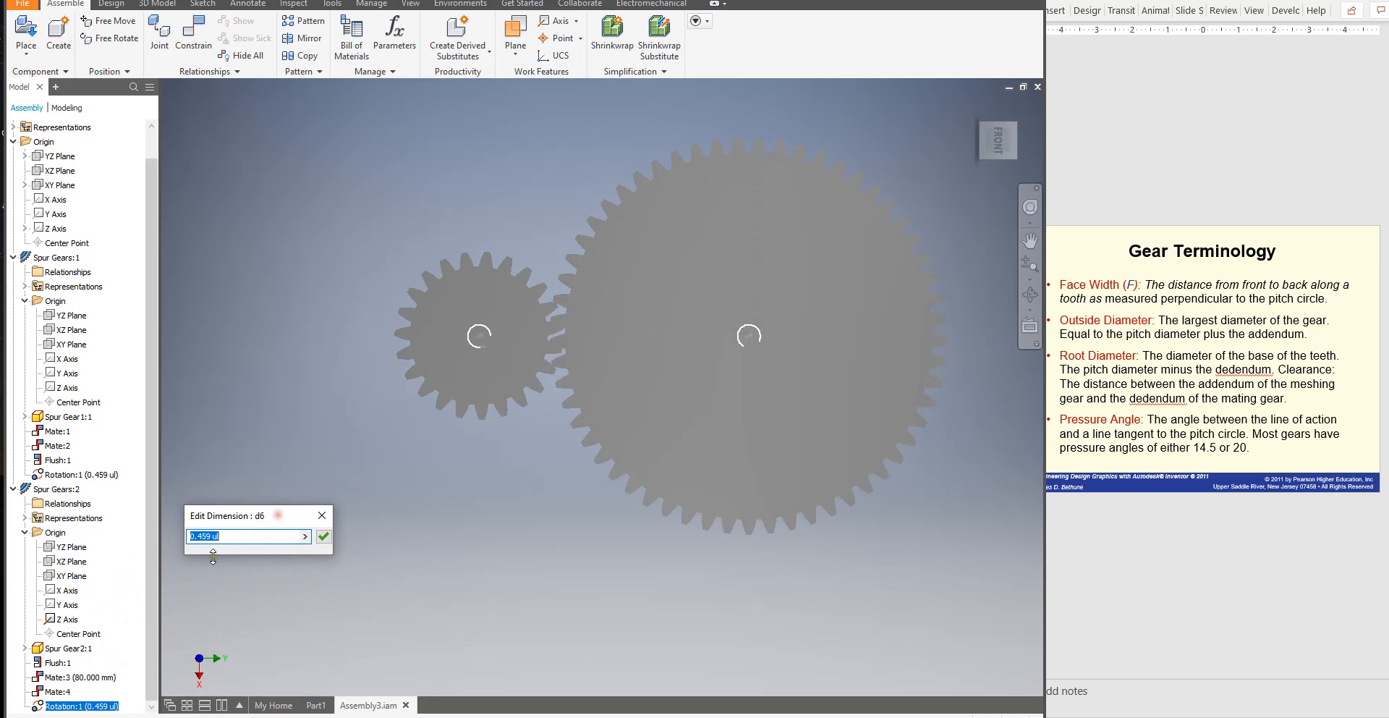
{"action": "left_click", "coordinate": [225, 537]}
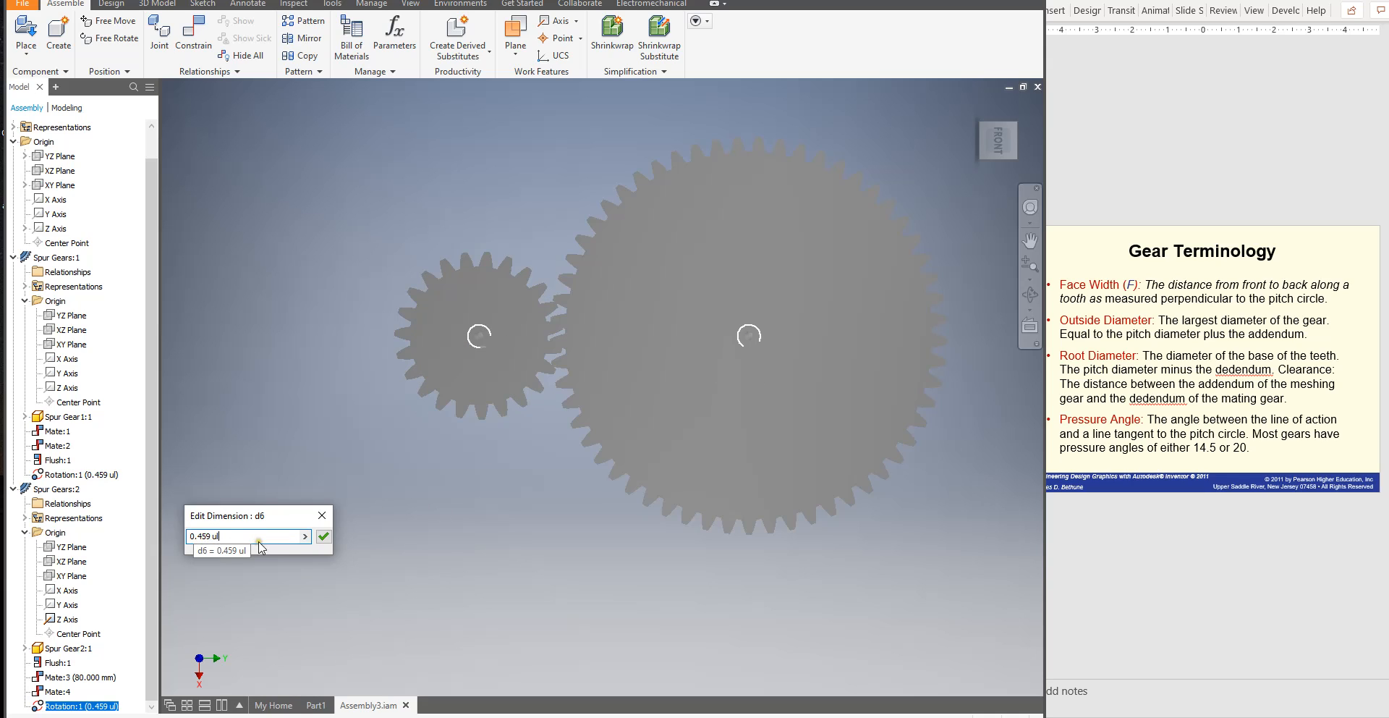
{"action": "left_click_drag", "start_coordinate": [227, 536], "coordinate": [184, 535]}
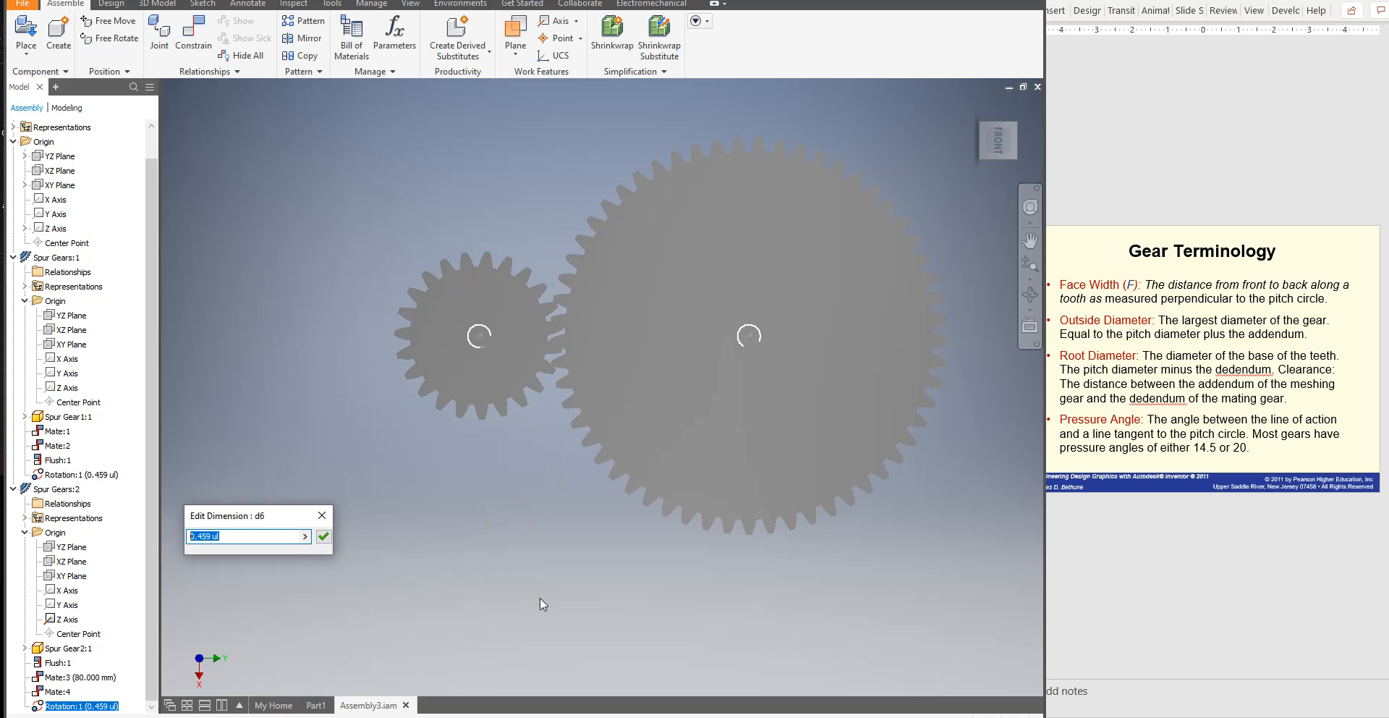
{"action": "left_click", "coordinate": [323, 536]}
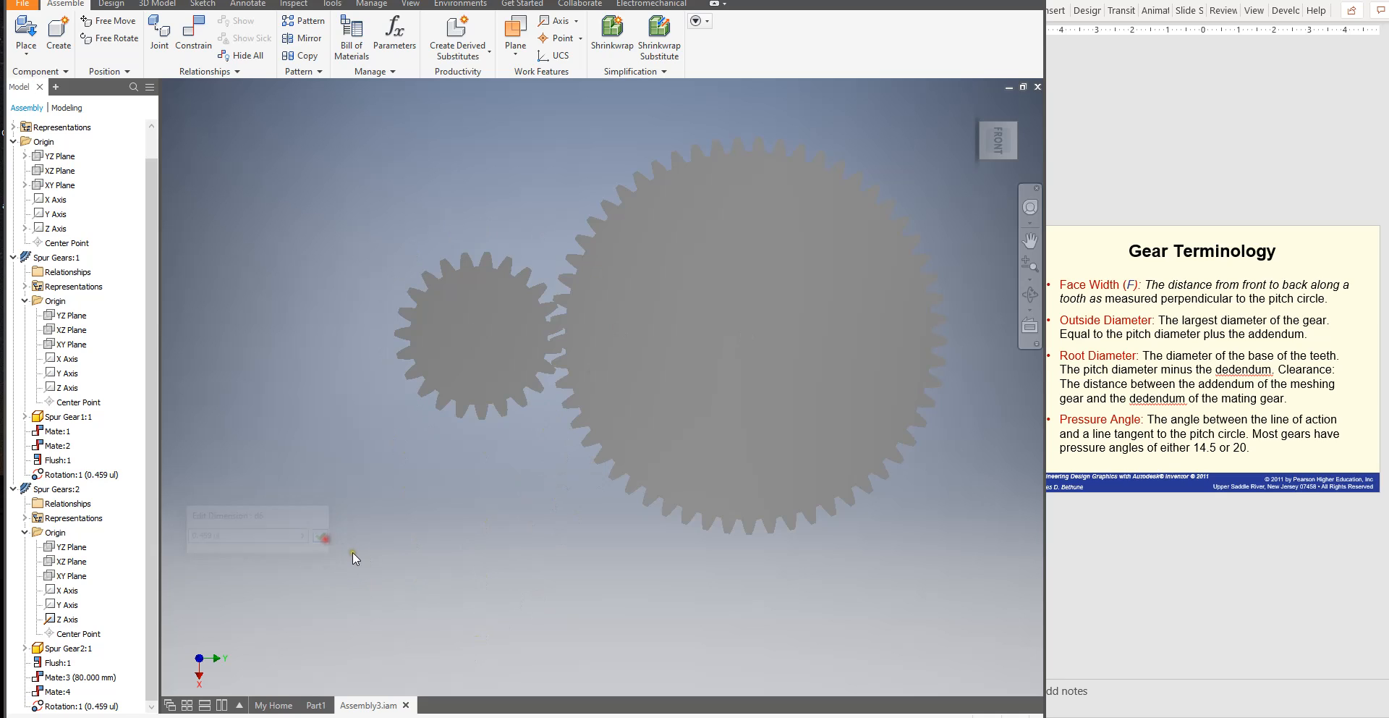
Generate another 57-tooth spur gear with 2 mm module and 20 mm facewidth, Gear1 set to No Model, and place it on the small gear's free side
{"action": "scroll", "coordinate": [340, 553], "scroll_direction": "down", "scroll_amount": 3}
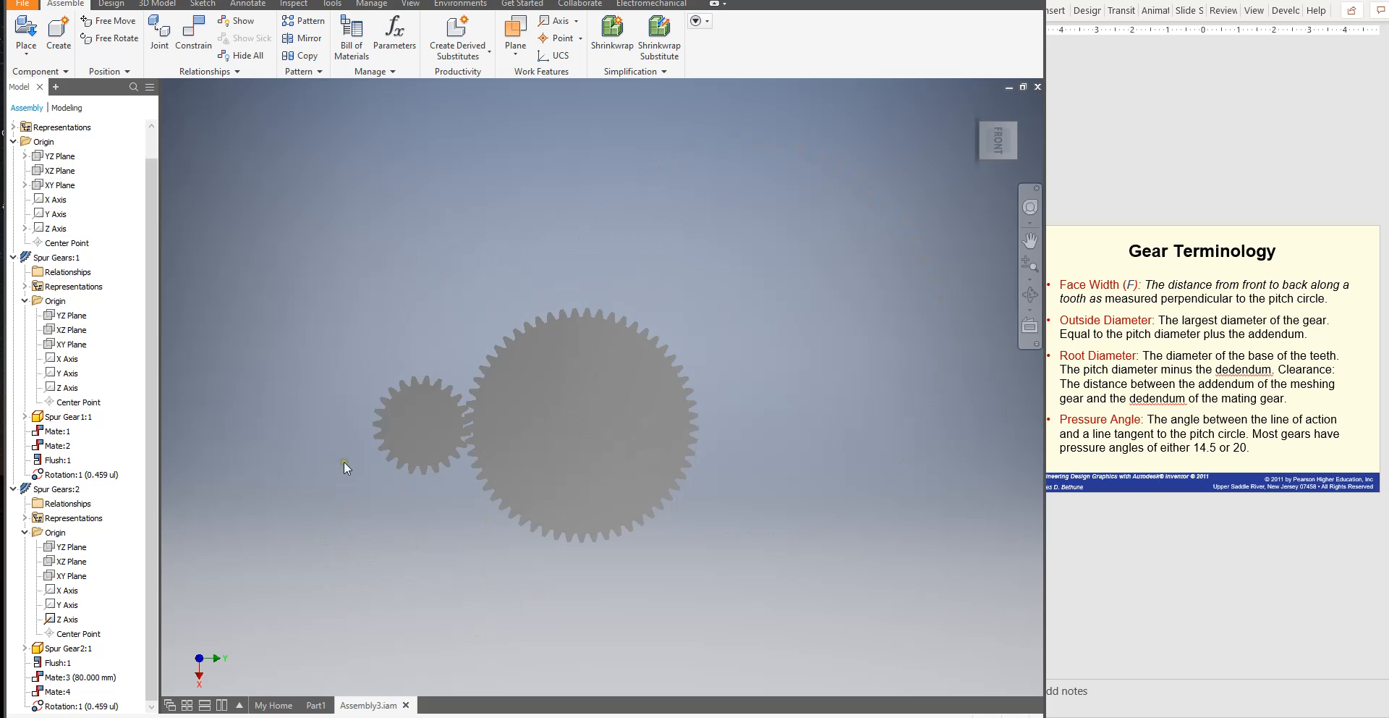
{"action": "scroll", "coordinate": [344, 466], "scroll_direction": "up", "scroll_amount": 3}
{"action": "scroll", "coordinate": [456, 499], "scroll_direction": "down", "scroll_amount": 2}
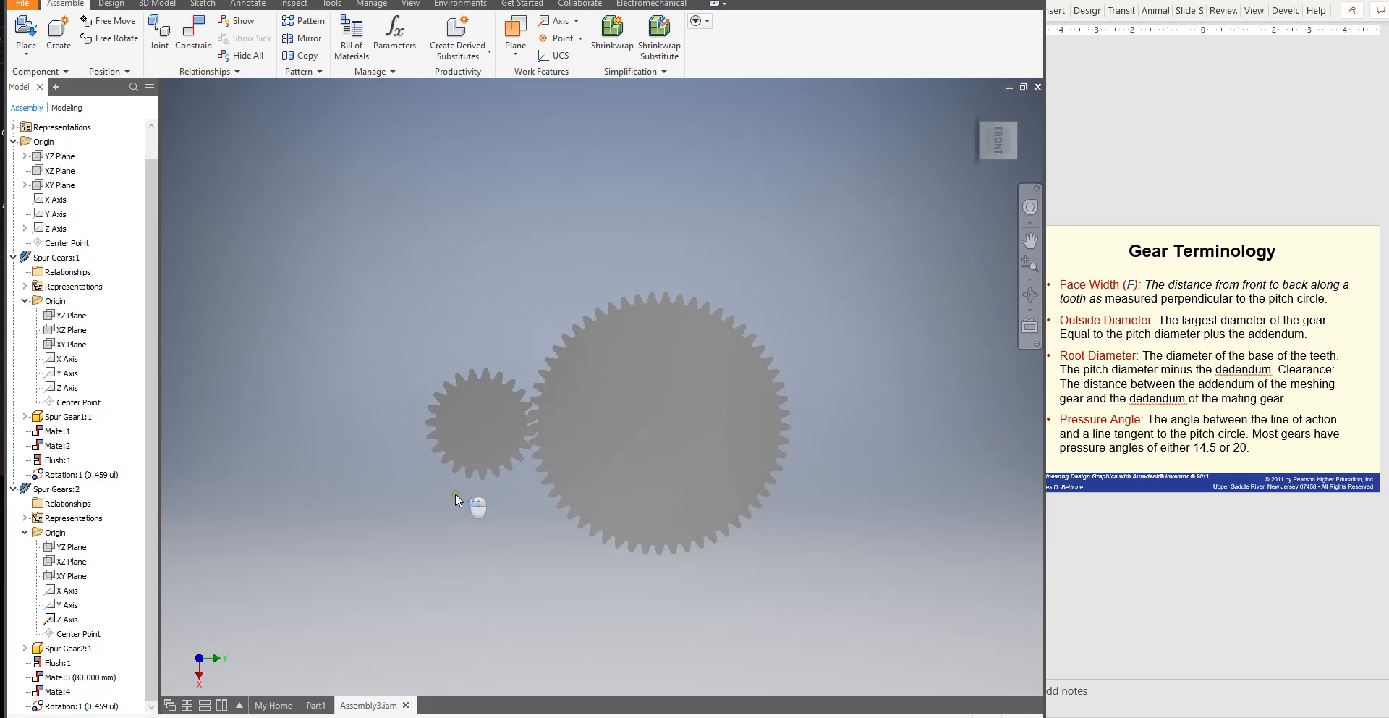
{"action": "scroll", "coordinate": [463, 498], "scroll_direction": "down", "scroll_amount": 3}
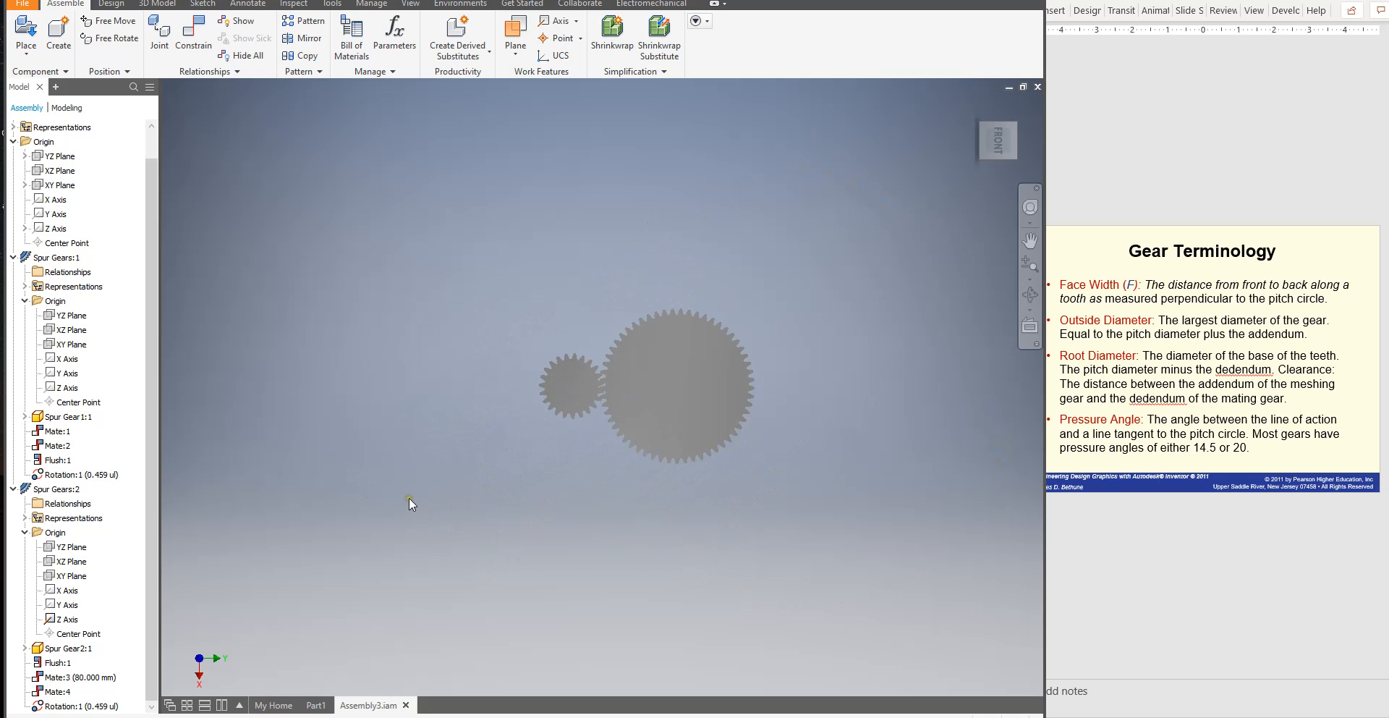
{"action": "middle_click_drag", "start_coordinate": [413, 495], "coordinate": [439, 457]}
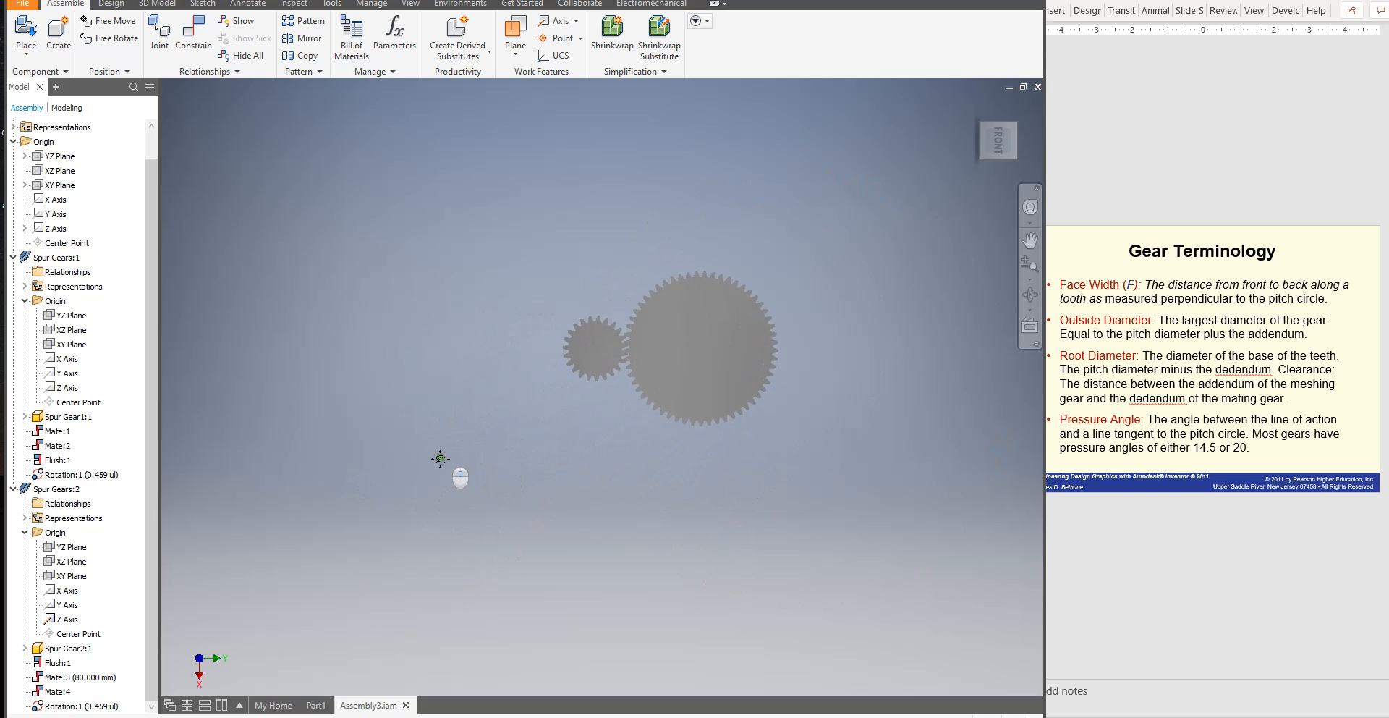
{"action": "left_click", "coordinate": [114, 5]}
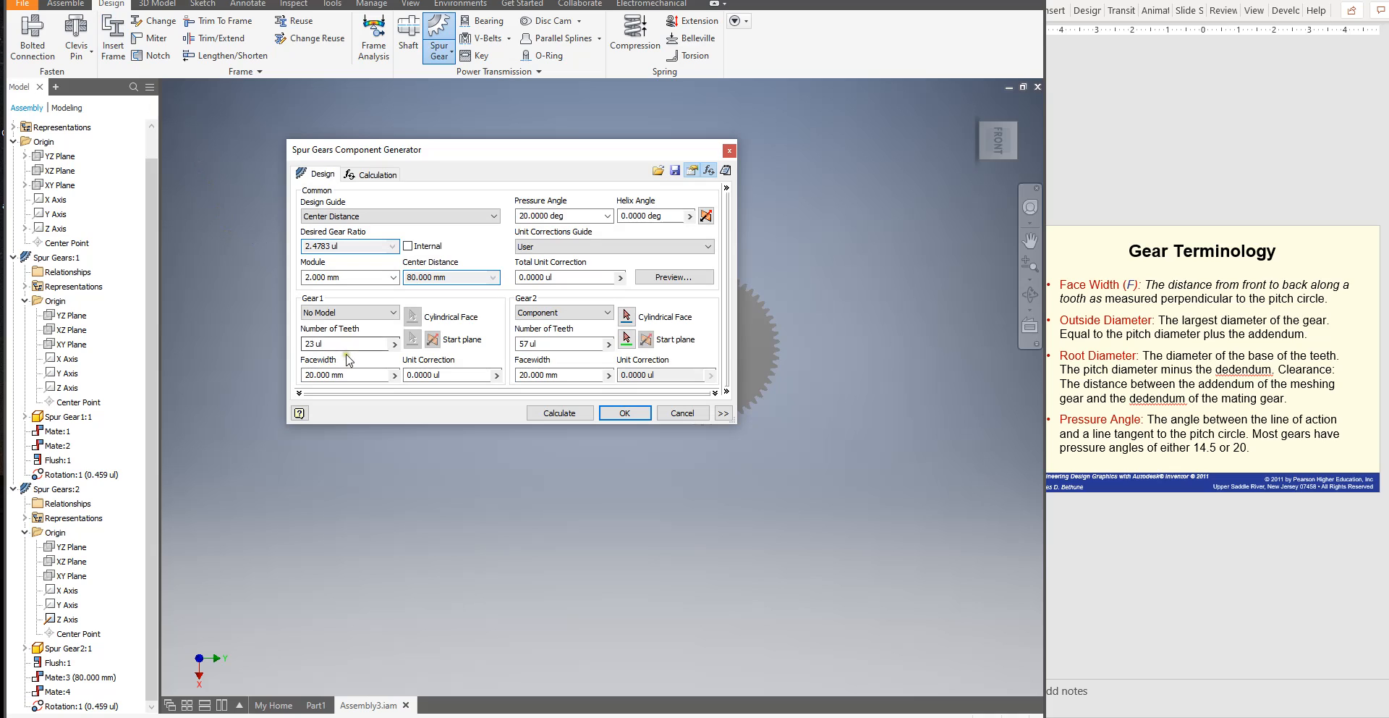
{"action": "left_click_drag", "start_coordinate": [405, 152], "coordinate": [401, 130]}
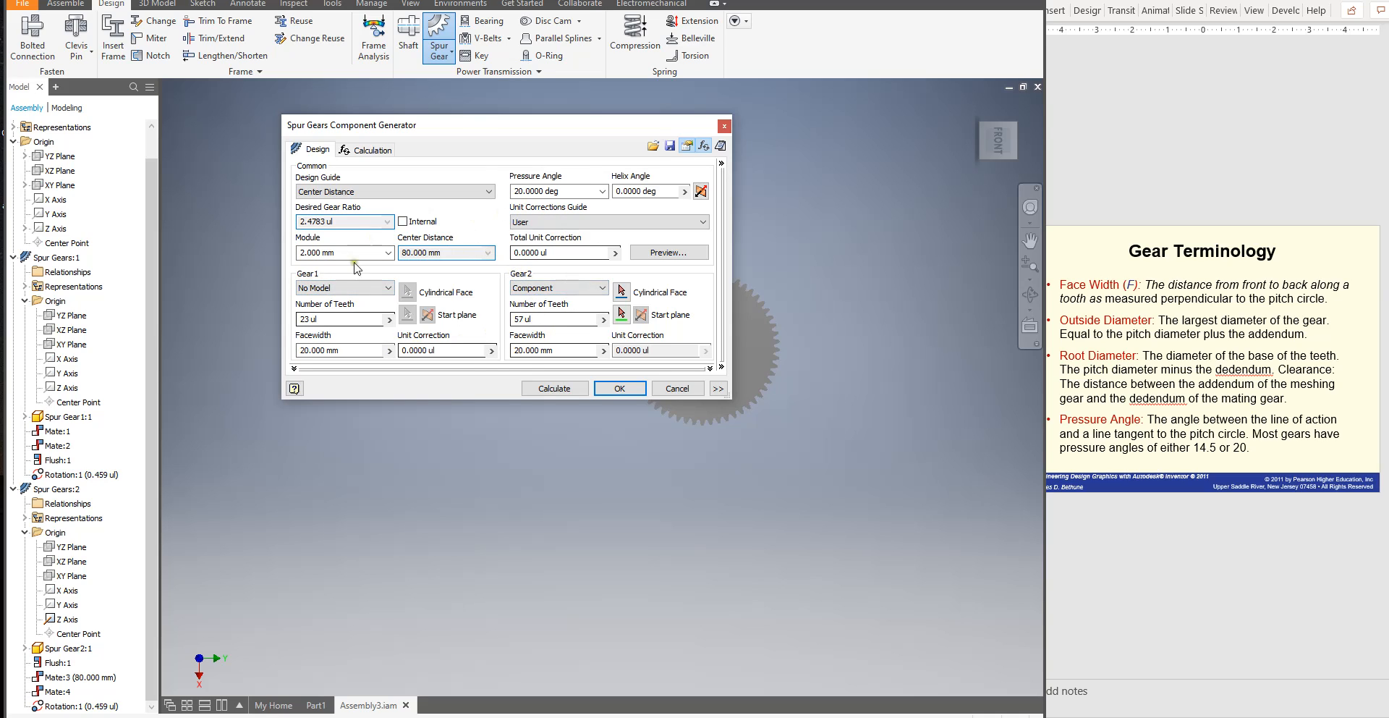
{"action": "left_click", "coordinate": [623, 389]}
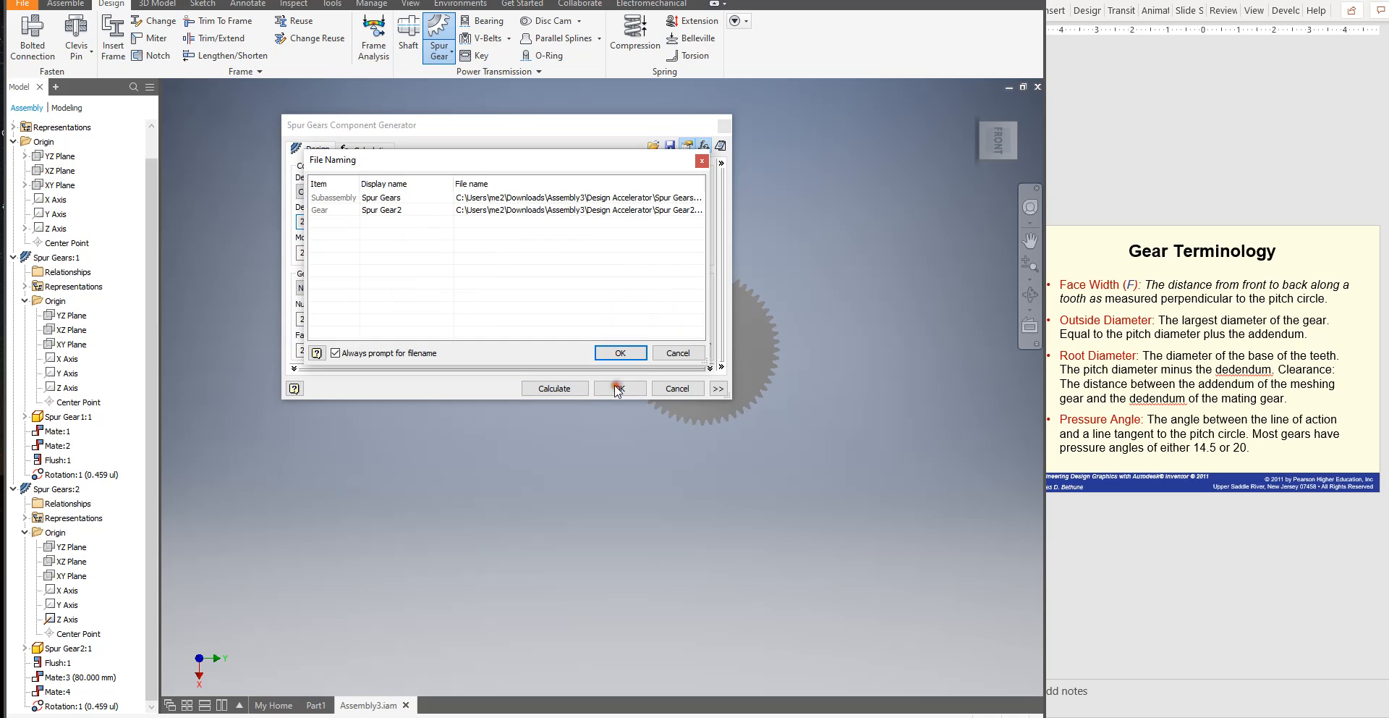
{"action": "left_click", "coordinate": [620, 352]}
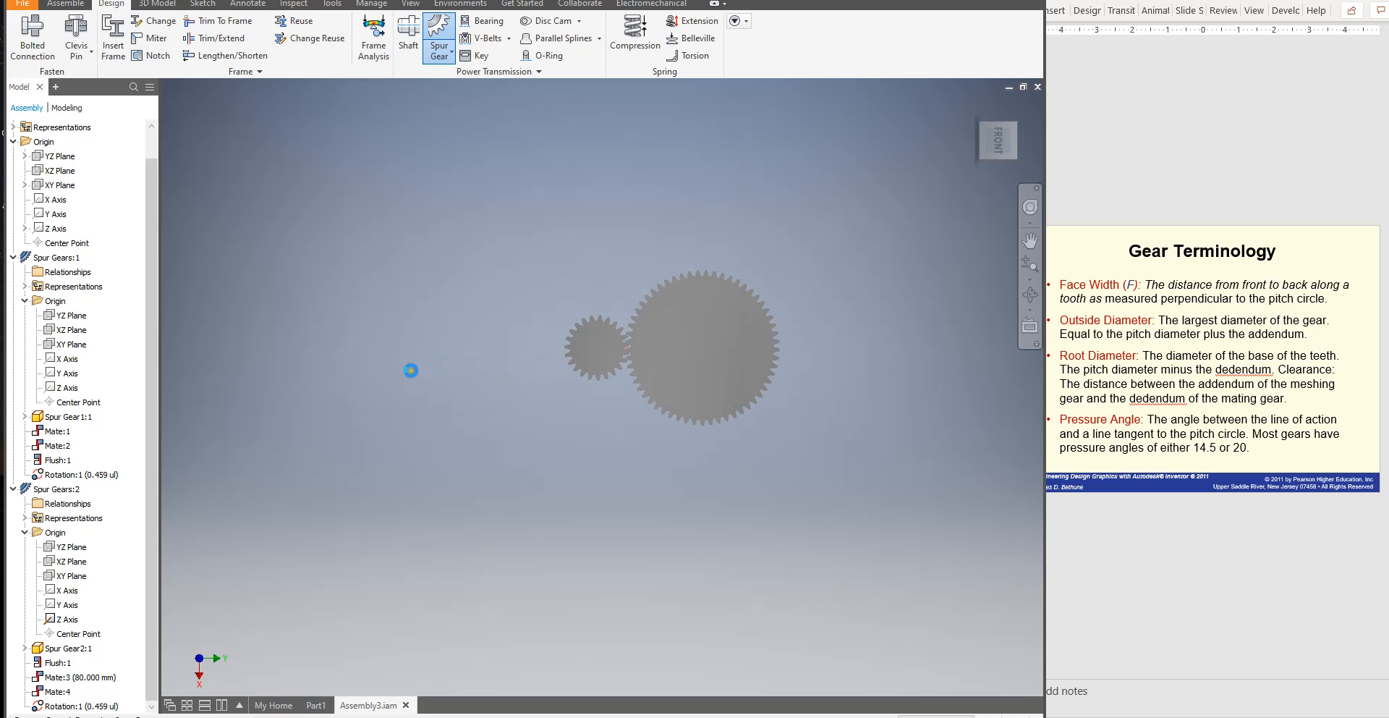
{"action": "left_click", "coordinate": [432, 360]}
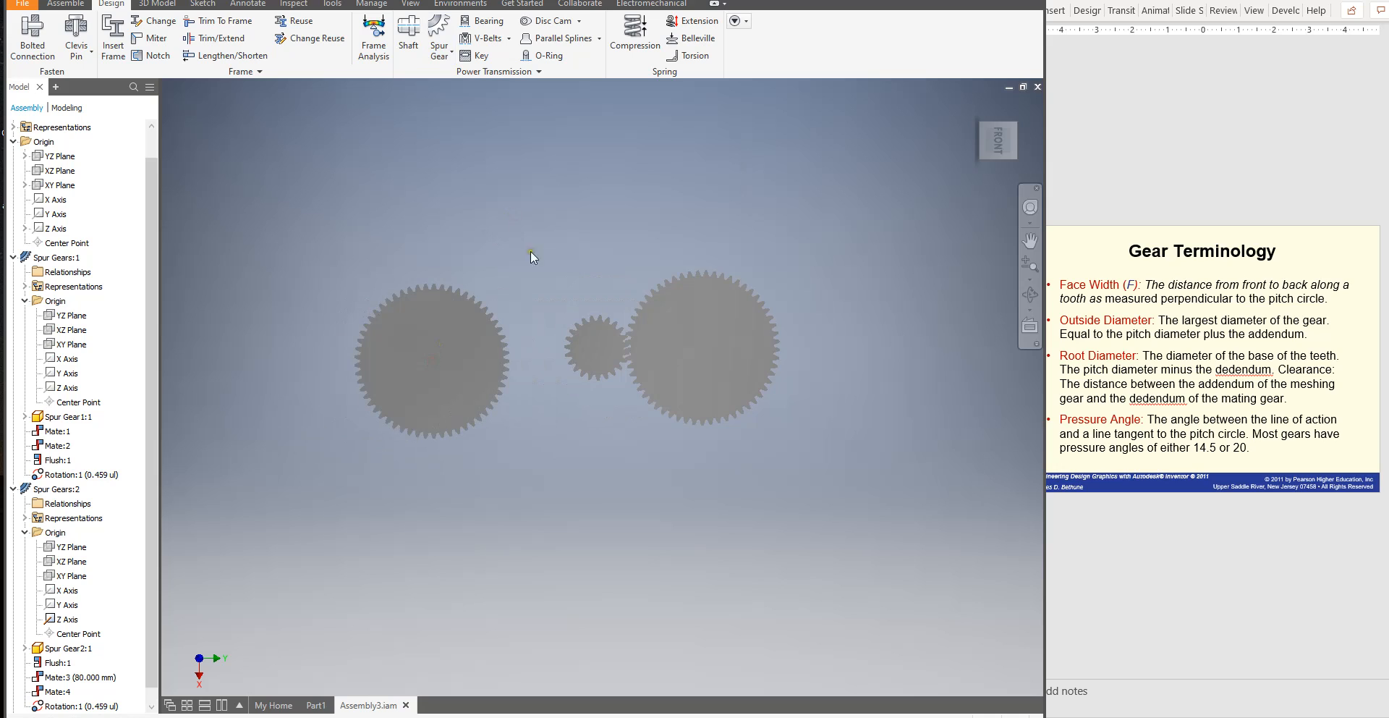
Add a Flush constraint with 0 mm offset between the front faces of the new gear and the small gear, and test-move the new gear
{"action": "left_click", "coordinate": [1029, 294]}
{"action": "left_click_drag", "start_coordinate": [678, 304], "coordinate": [660, 310]}
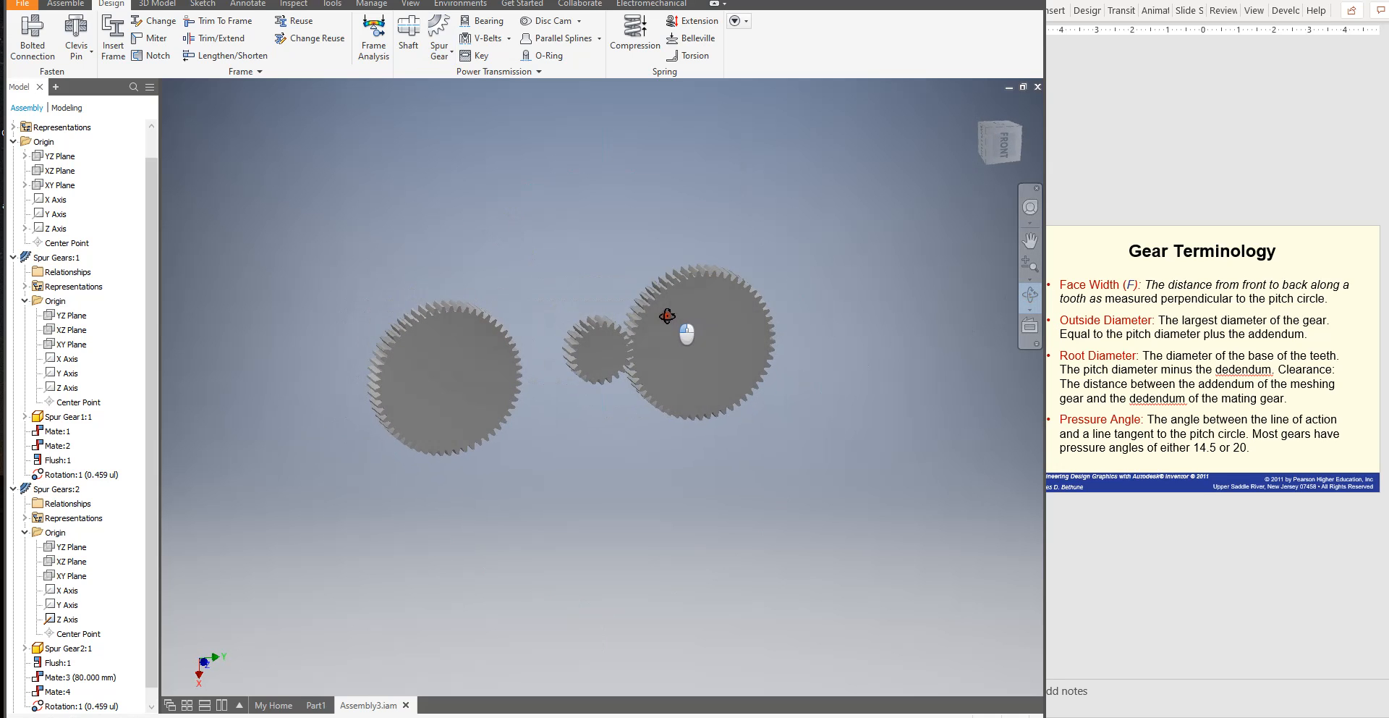
{"action": "key", "text": "Escape"}
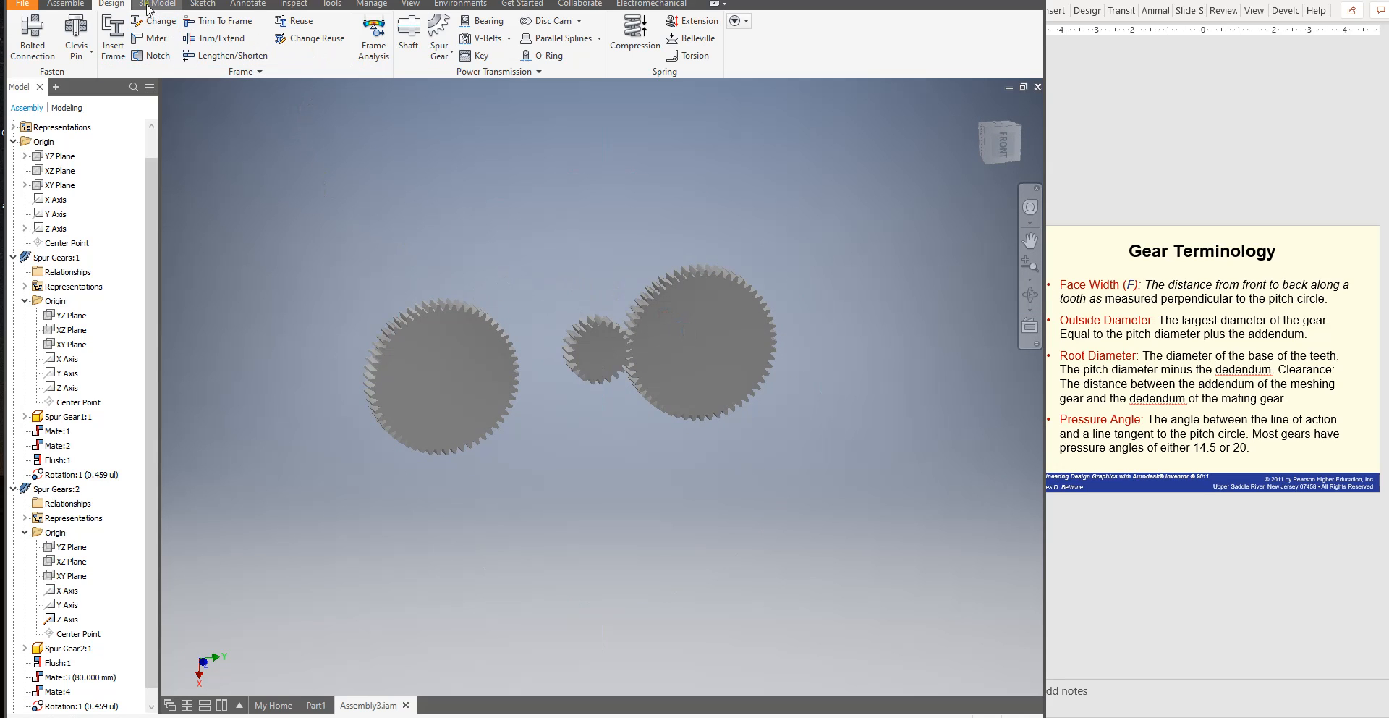
{"action": "left_click", "coordinate": [69, 5]}
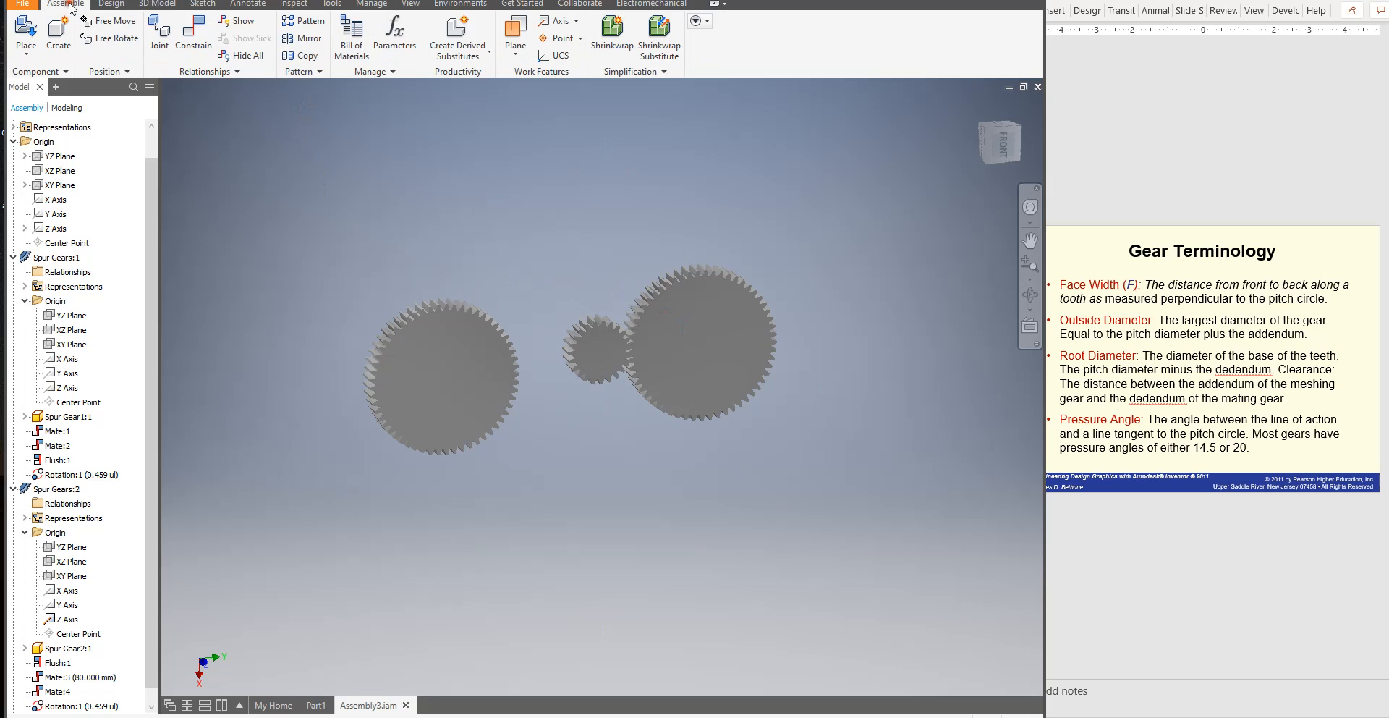
{"action": "left_click", "coordinate": [193, 33]}
{"action": "left_click_drag", "start_coordinate": [375, 152], "coordinate": [314, 114]}
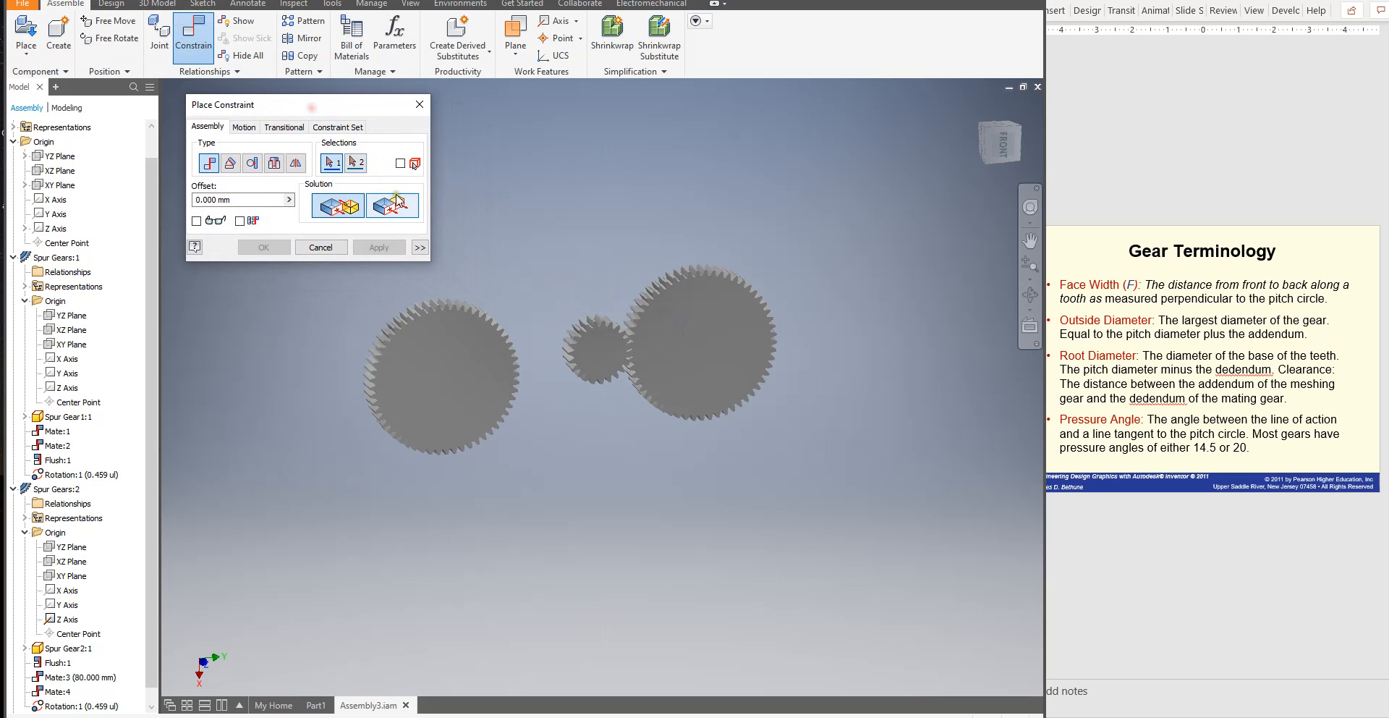
{"action": "left_click", "coordinate": [391, 206]}
{"action": "left_click", "coordinate": [469, 358]}
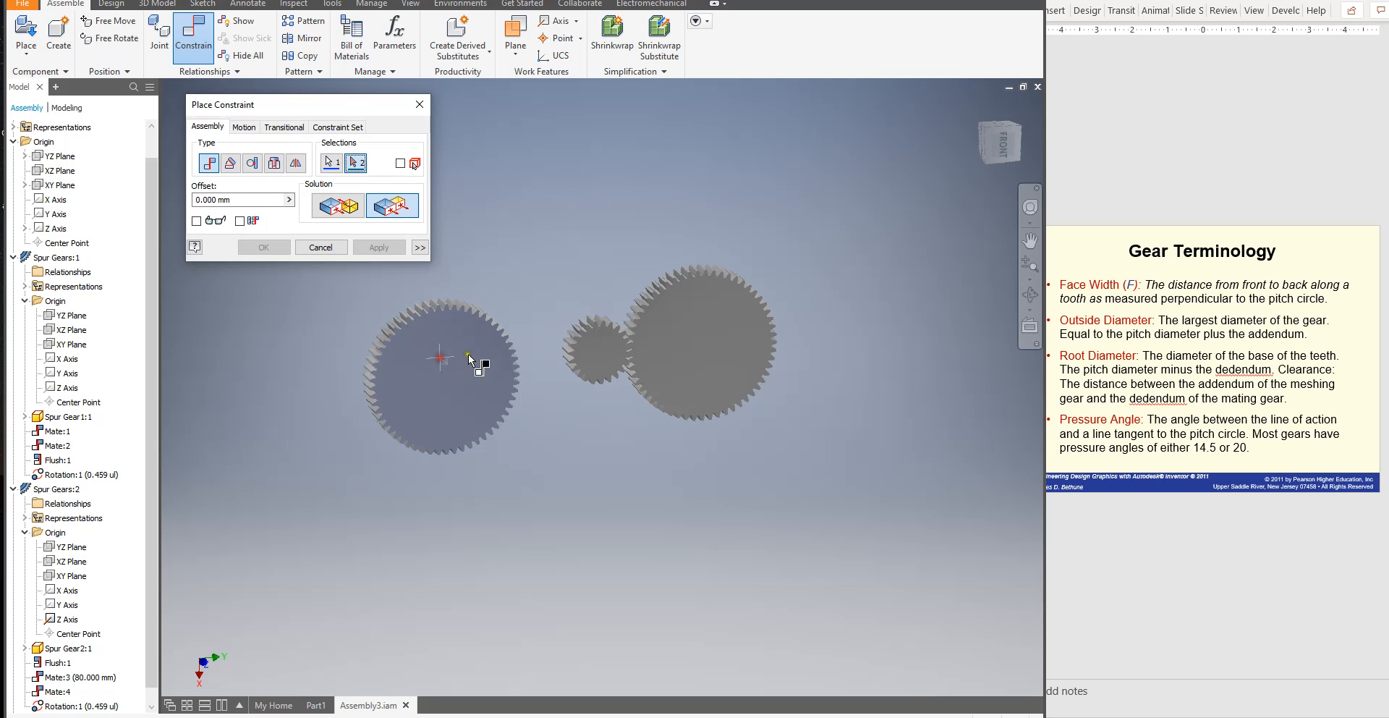
{"action": "left_click", "coordinate": [600, 354]}
{"action": "left_click", "coordinate": [378, 249]}
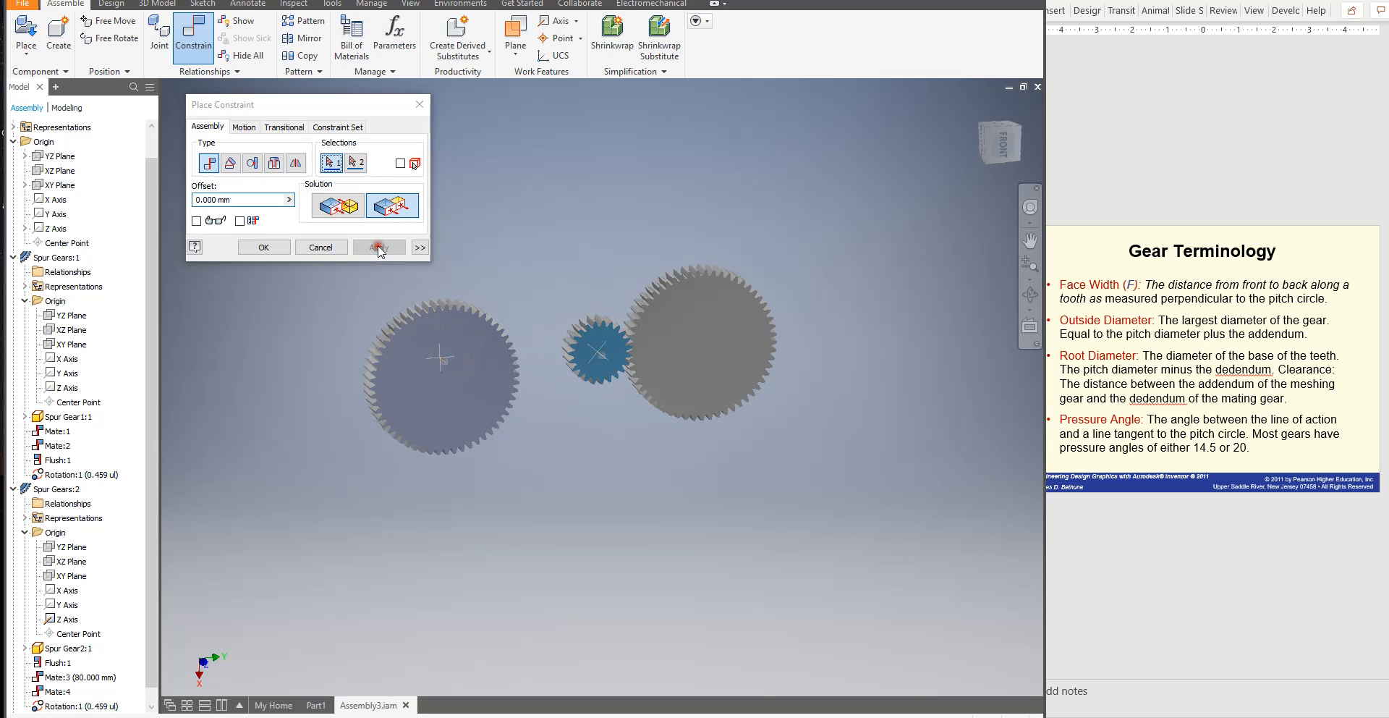
{"action": "left_click", "coordinate": [322, 250]}
{"action": "left_click_drag", "start_coordinate": [483, 412], "coordinate": [480, 288]}
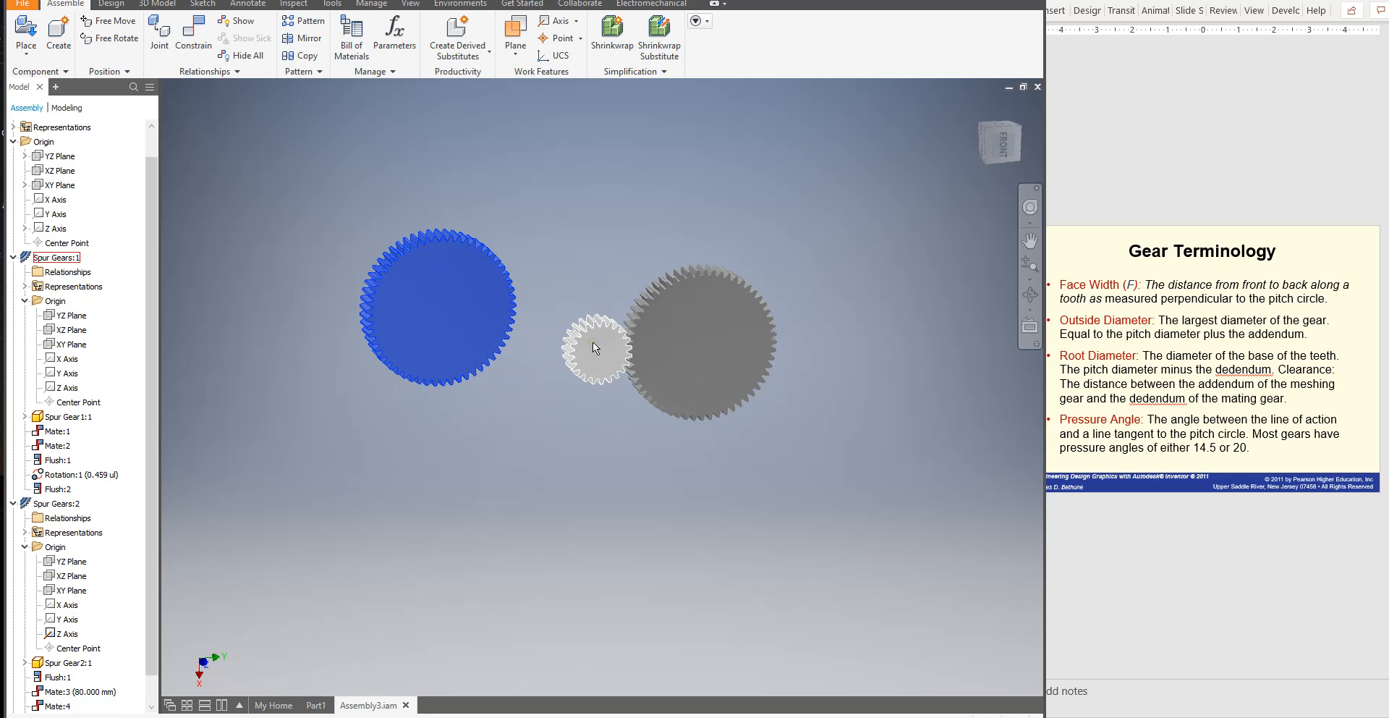
Mate the new gear's Z axis to the assembly's Z axis with an 80 mm offset
{"action": "left_click", "coordinate": [193, 32]}
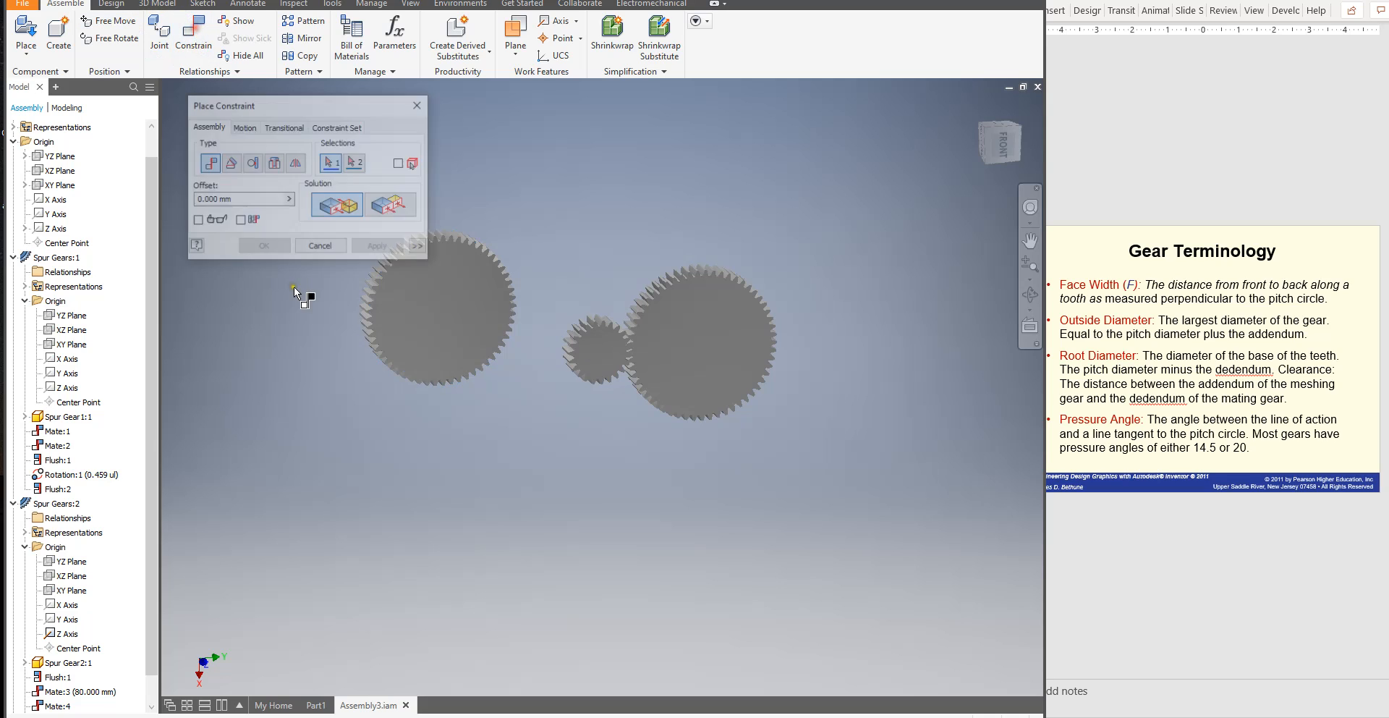
{"action": "left_click_drag", "start_coordinate": [289, 105], "coordinate": [270, 90]}
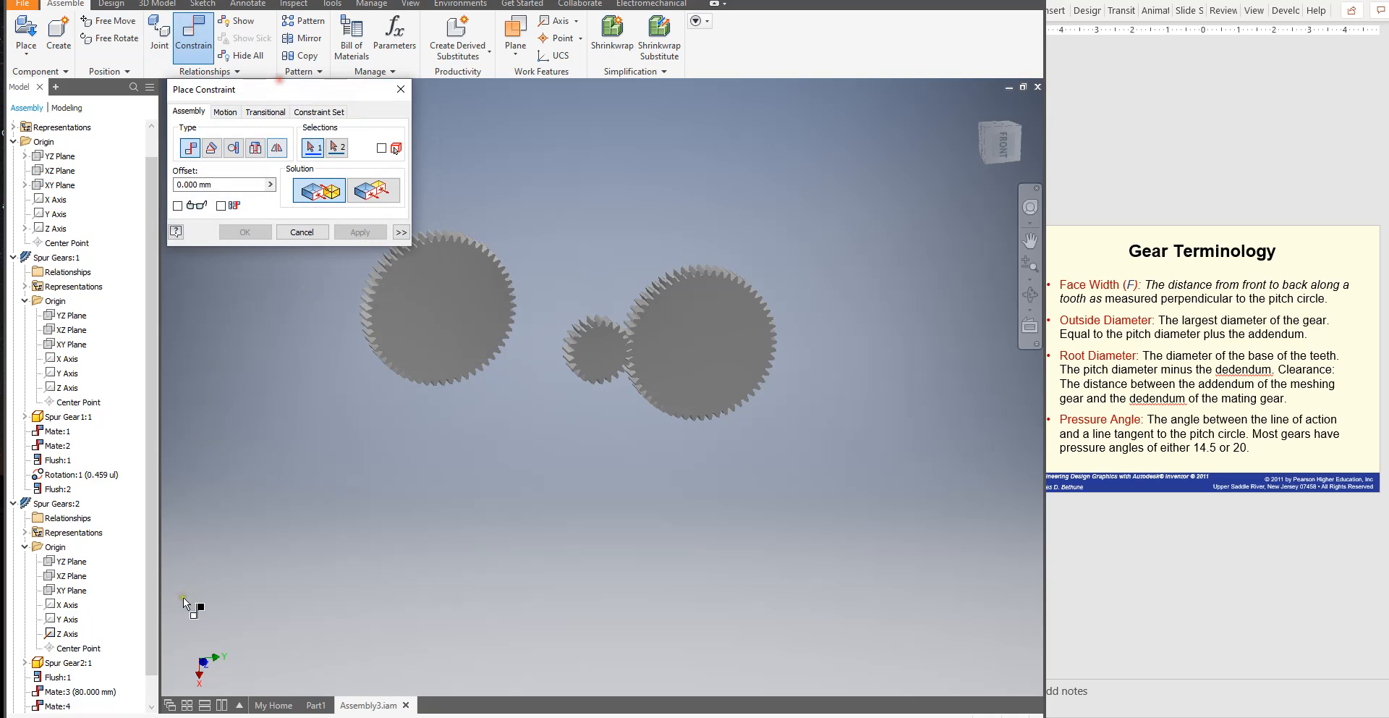
{"action": "left_click", "coordinate": [12, 503]}
{"action": "left_click", "coordinate": [13, 547]}
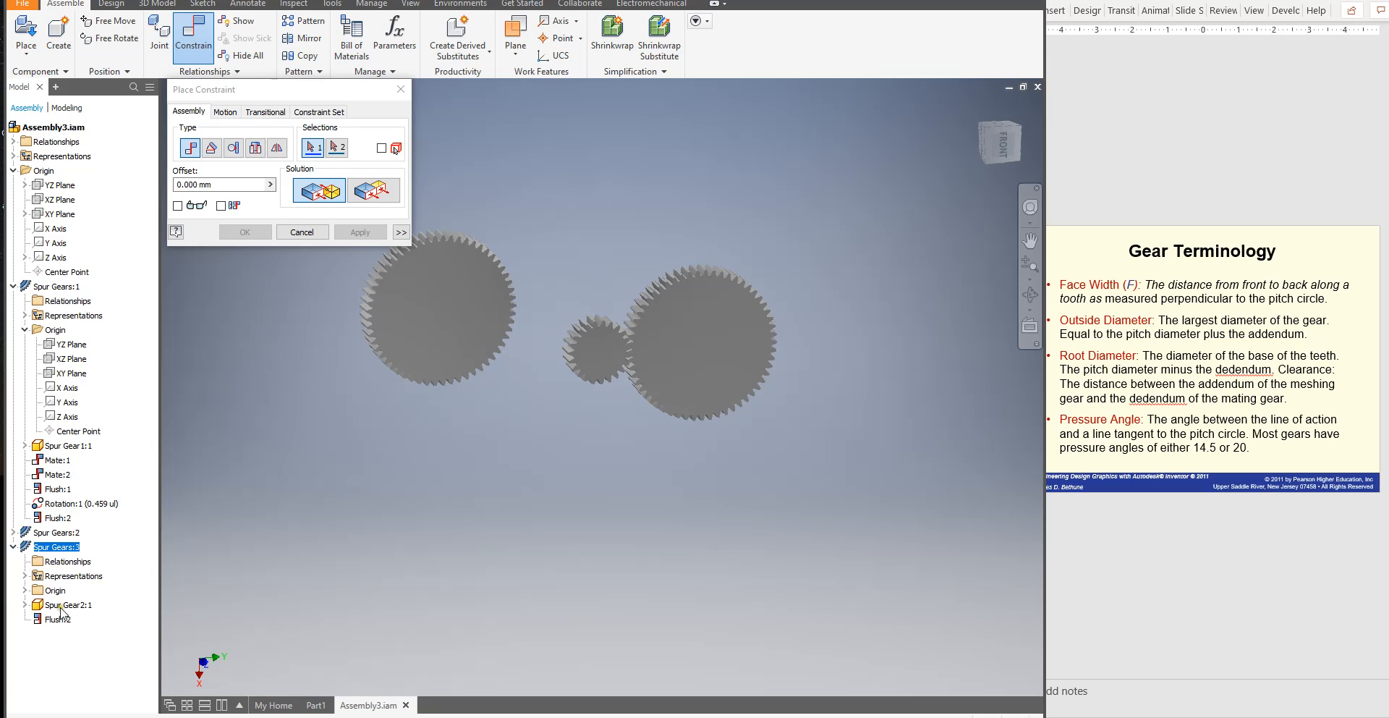
{"action": "left_click", "coordinate": [25, 591]}
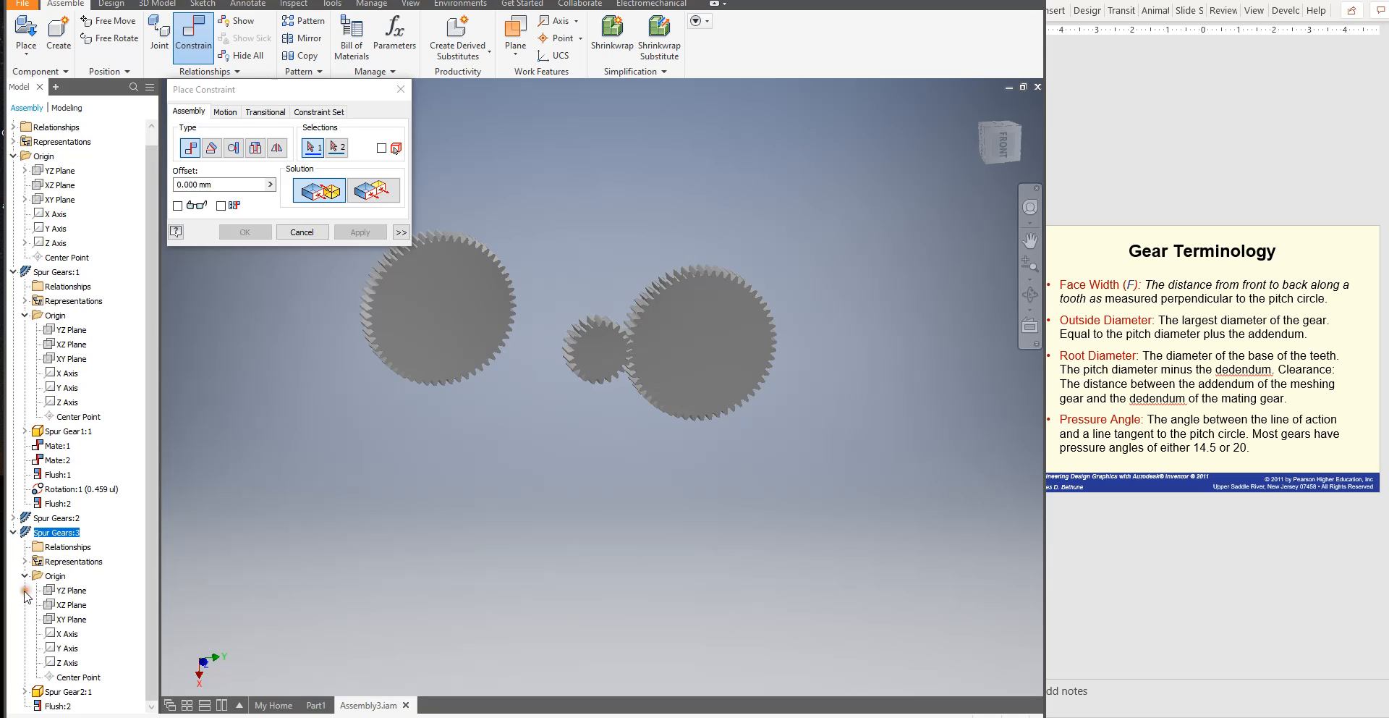
{"action": "left_click", "coordinate": [71, 670]}
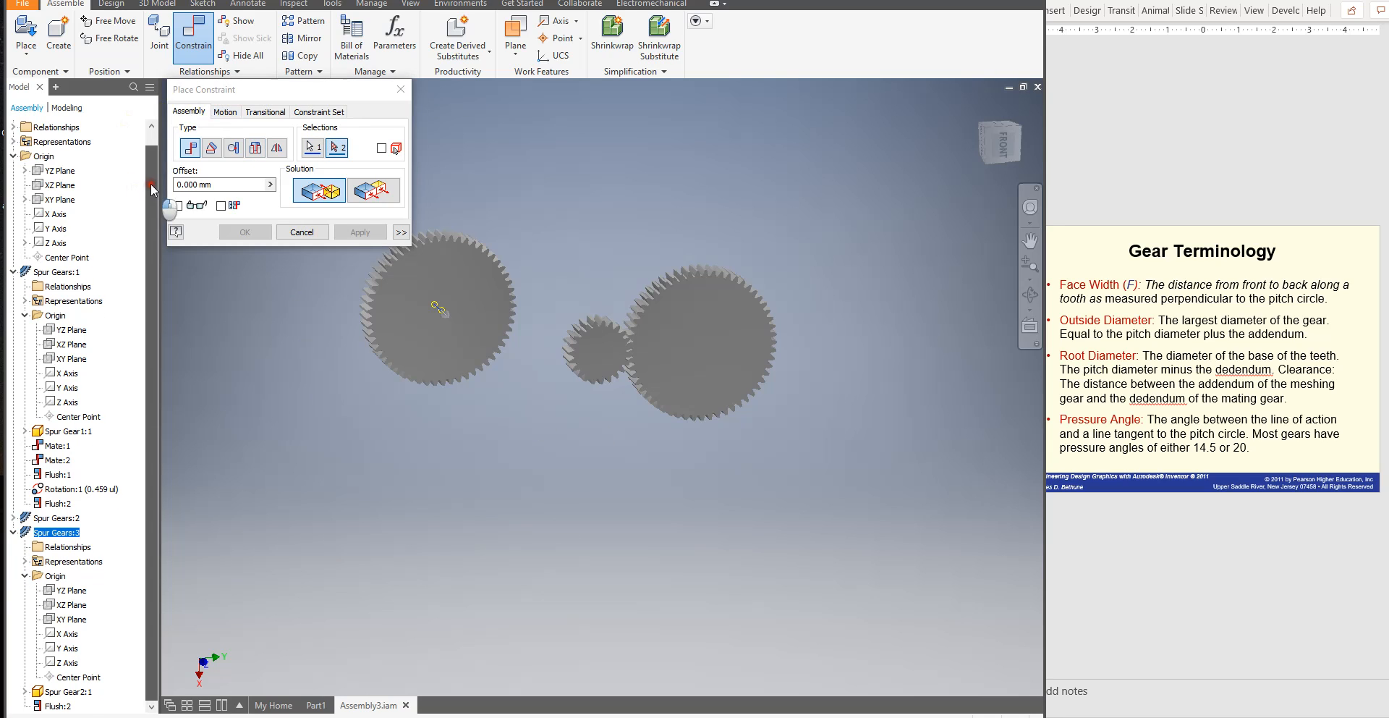
{"action": "scroll", "coordinate": [148, 190], "scroll_direction": "up", "scroll_amount": 1}
{"action": "left_click", "coordinate": [54, 259]}
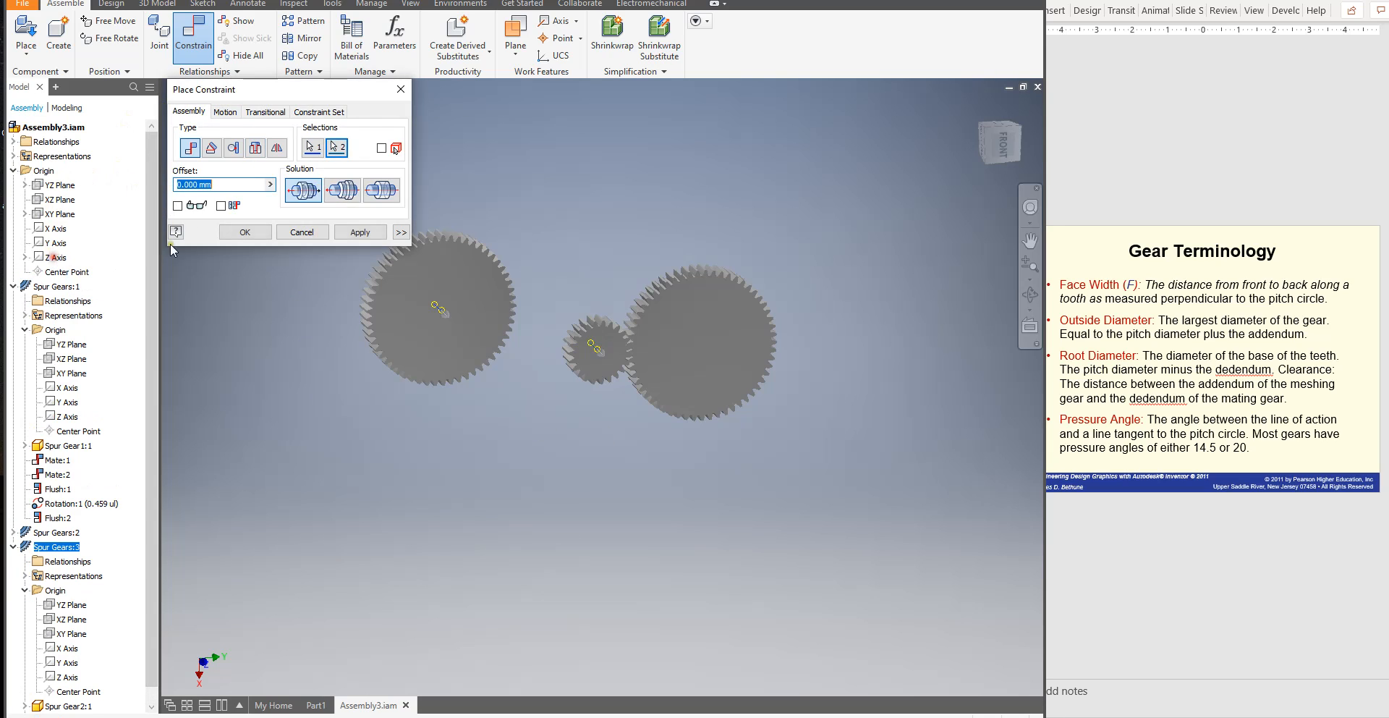
{"action": "left_click_drag", "start_coordinate": [217, 189], "coordinate": [165, 190]}
{"action": "type", "text": "80"}
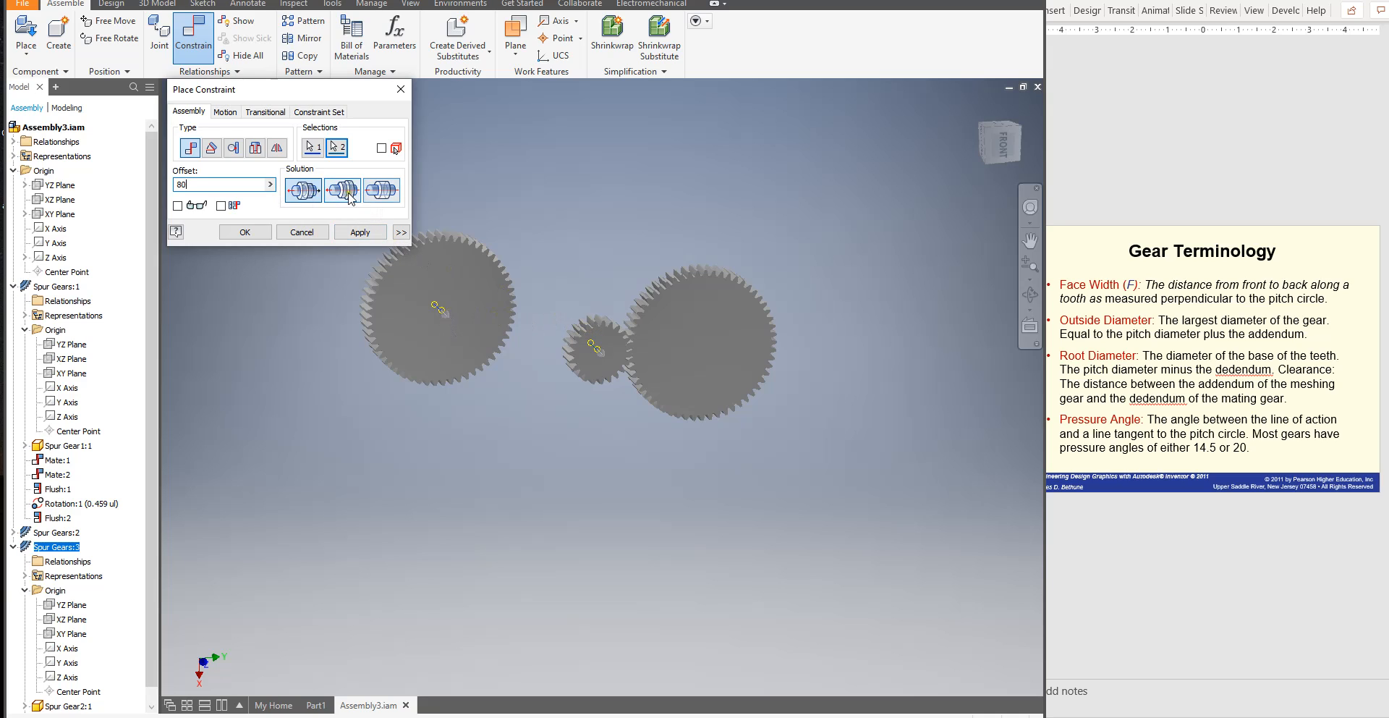
{"action": "left_click", "coordinate": [359, 232]}
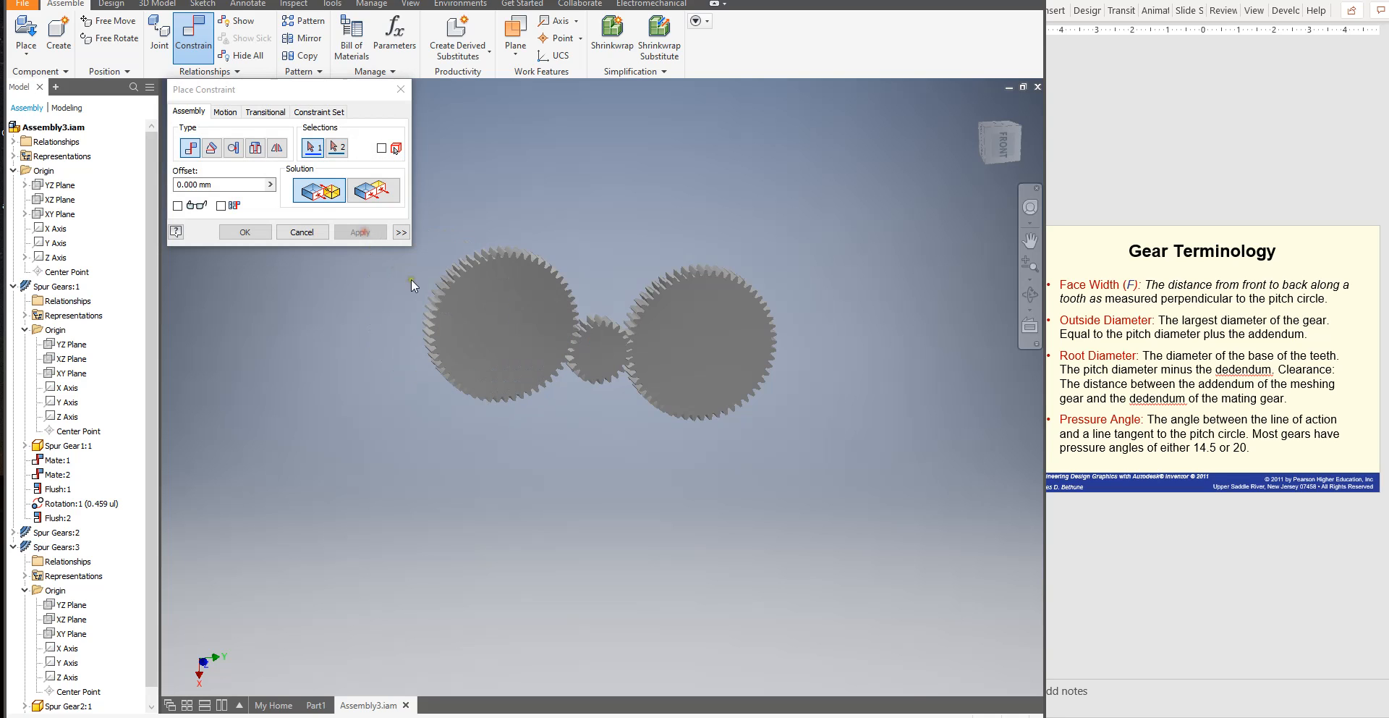
{"action": "left_click", "coordinate": [304, 232]}
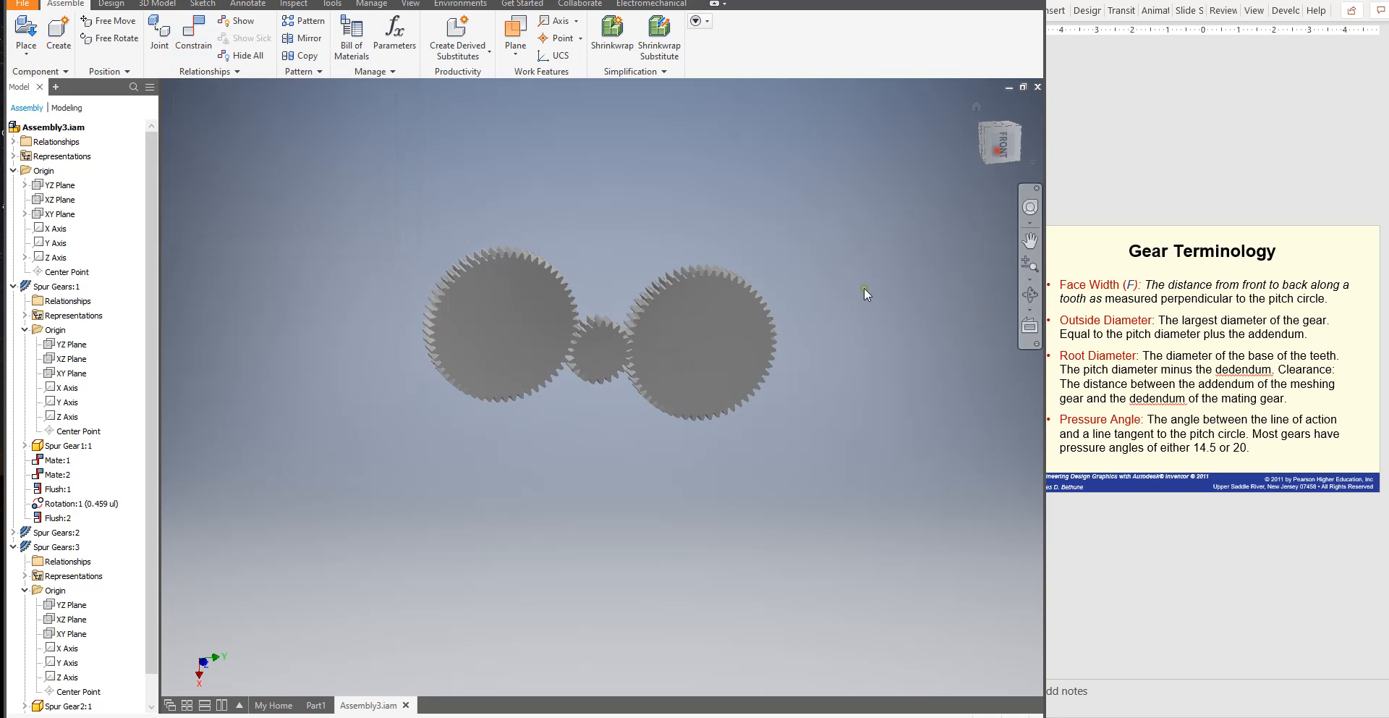
Swing the new large gear around the small gear in the front view to test its remaining freedom of movement
{"action": "left_click", "coordinate": [1000, 142]}
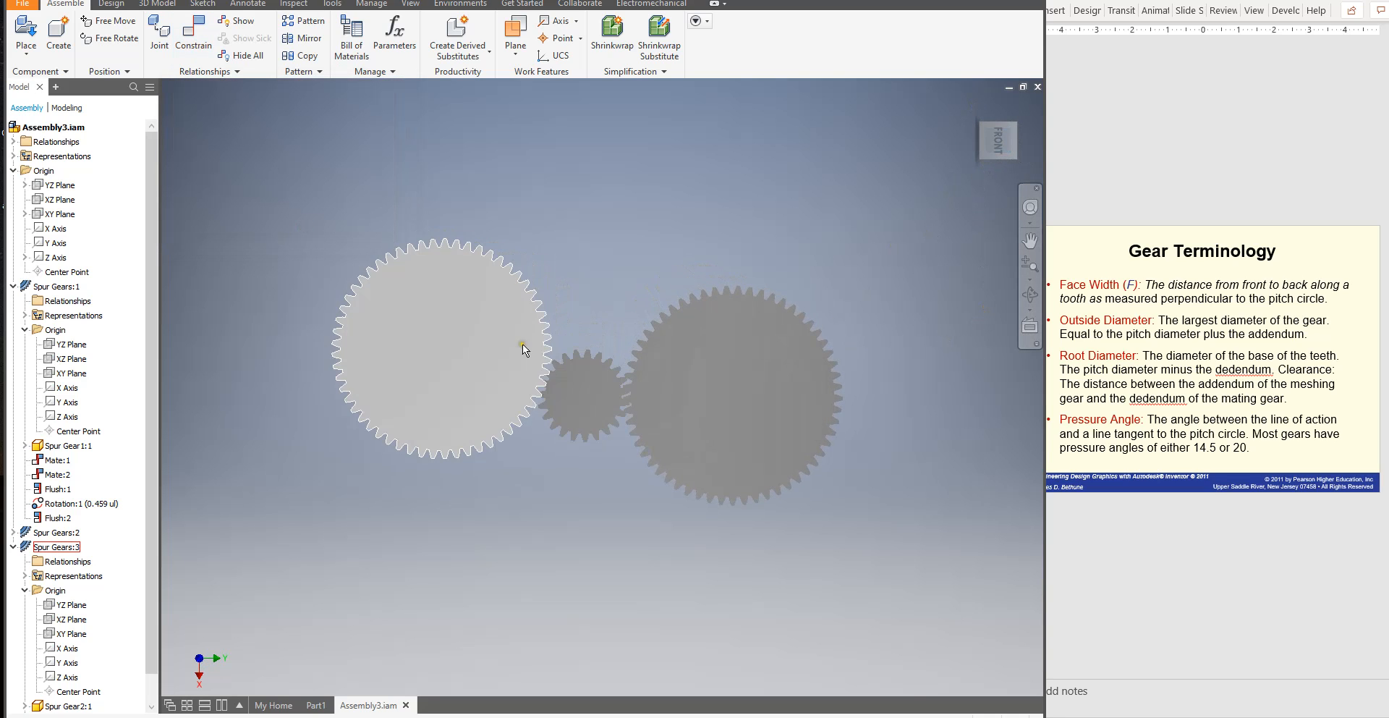
{"action": "left_click_drag", "start_coordinate": [522, 346], "coordinate": [526, 265]}
{"action": "left_click", "coordinate": [979, 223]}
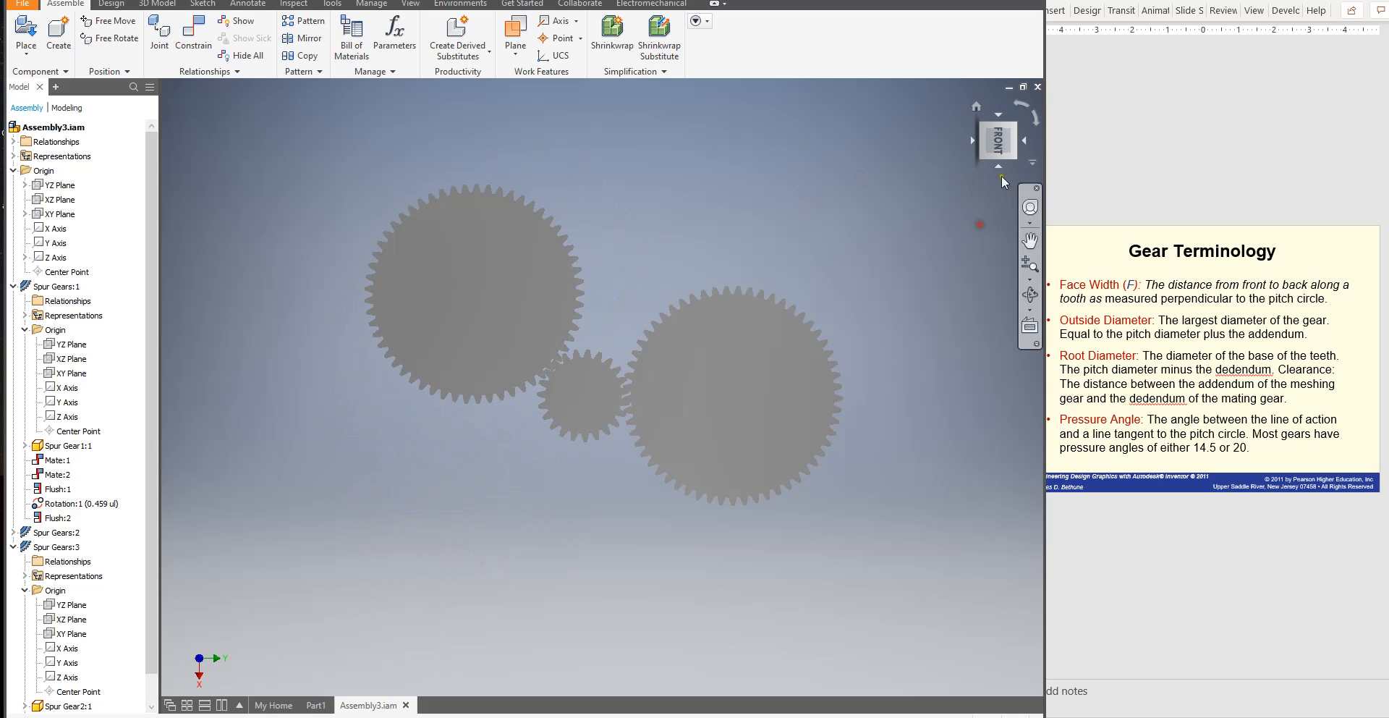
{"action": "left_click", "coordinate": [976, 106]}
{"action": "scroll", "coordinate": [636, 239], "scroll_direction": "up", "scroll_amount": 3}
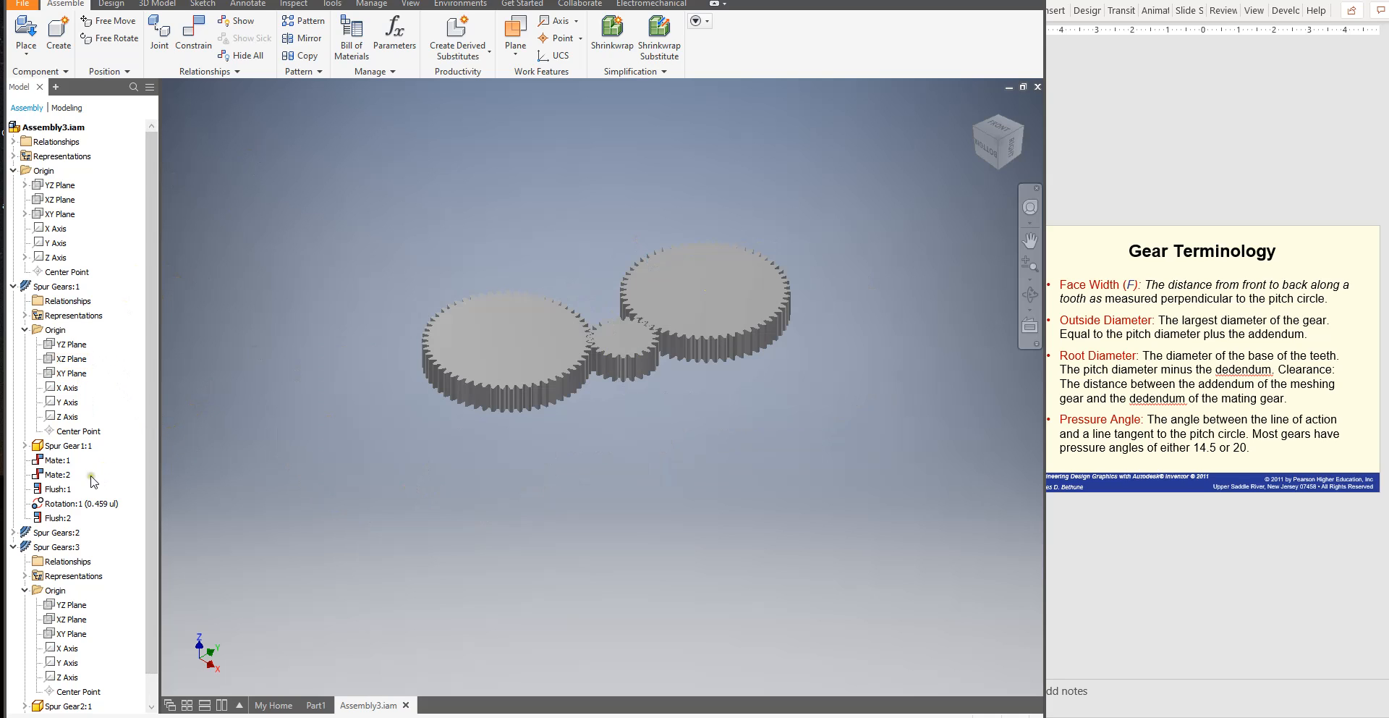
{"action": "left_click", "coordinate": [13, 287]}
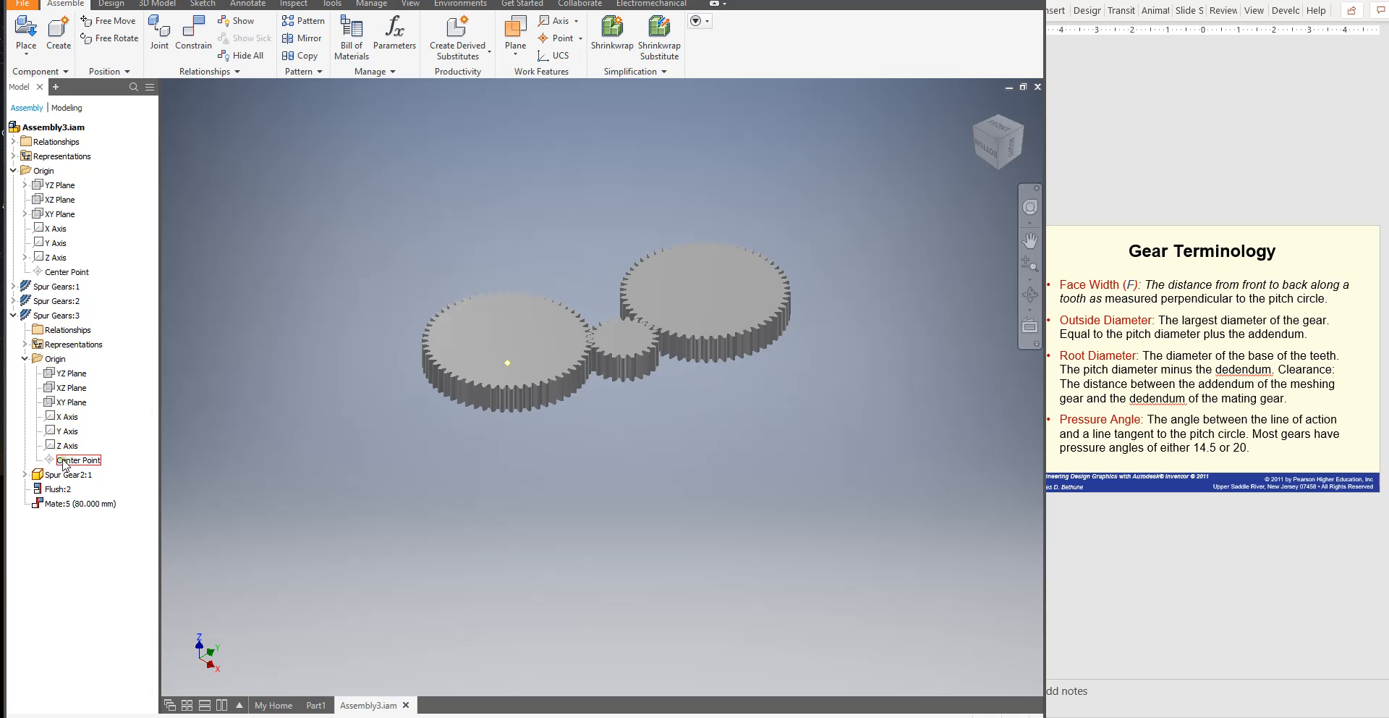
{"action": "left_click", "coordinate": [193, 40]}
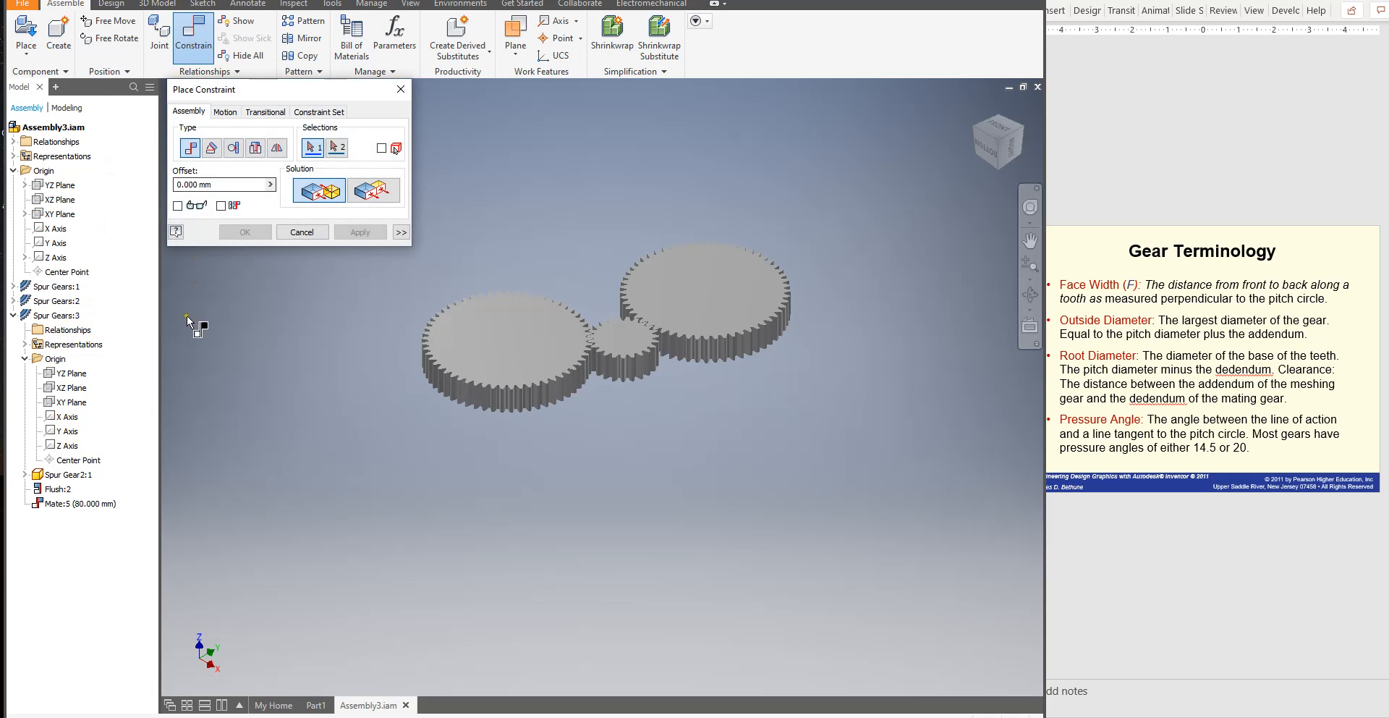
{"action": "left_click", "coordinate": [70, 447]}
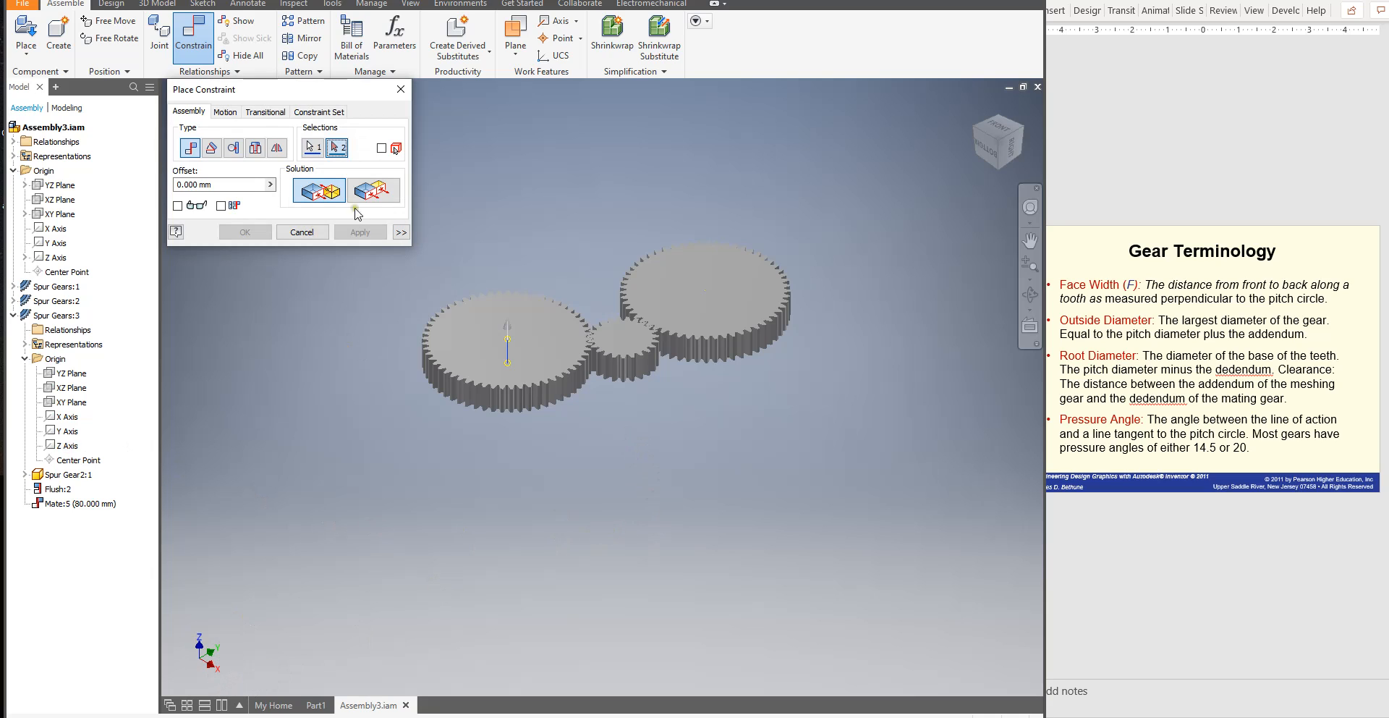
{"action": "left_click", "coordinate": [295, 233]}
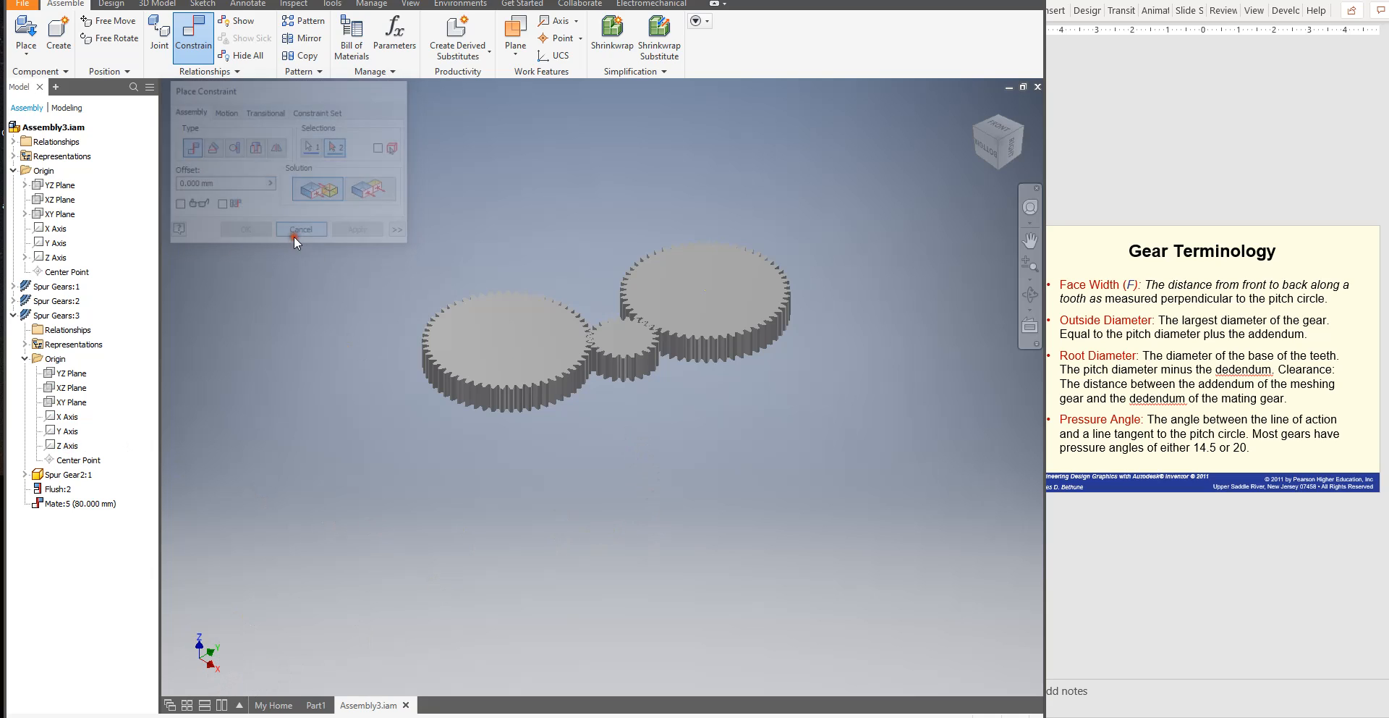
Show the assembly's YZ plane and mate the new large gear's Z axis to it with a 0 mm offset
{"action": "right_click", "coordinate": [63, 190]}
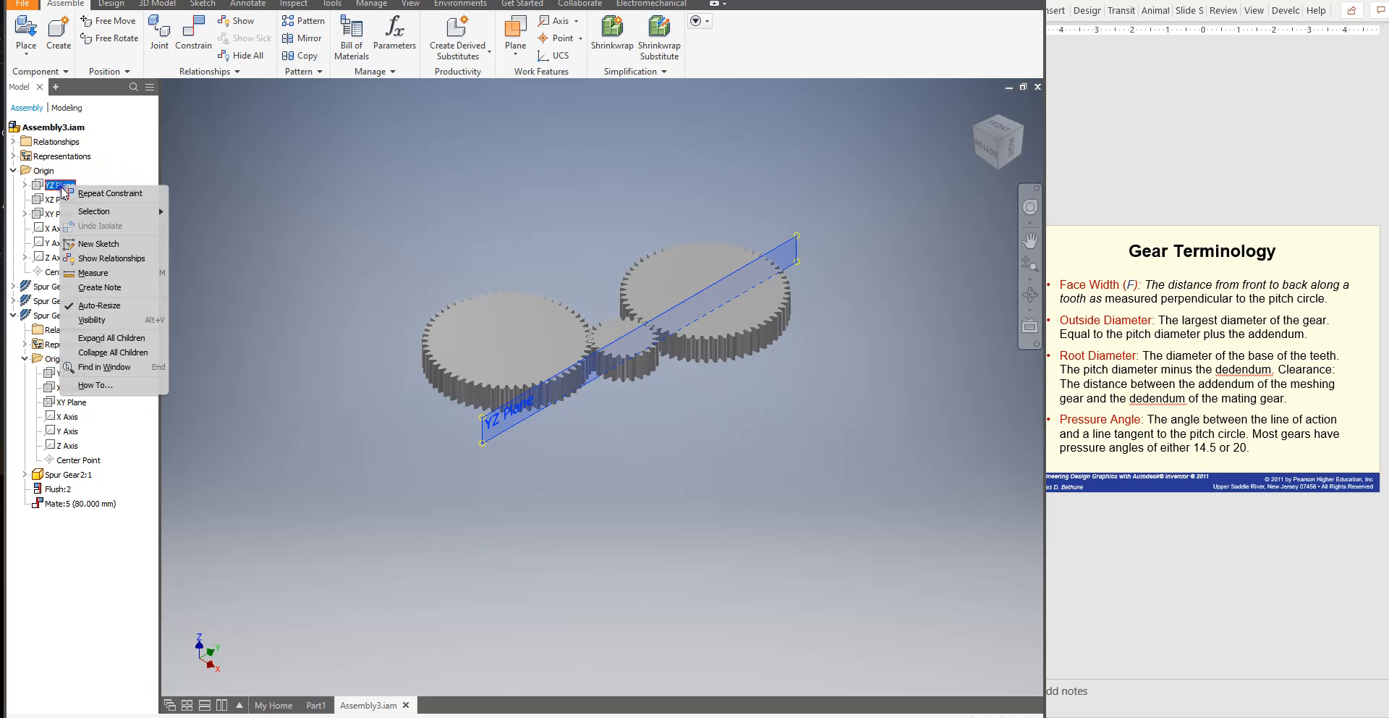
{"action": "left_click", "coordinate": [94, 319]}
{"action": "left_click", "coordinate": [193, 31]}
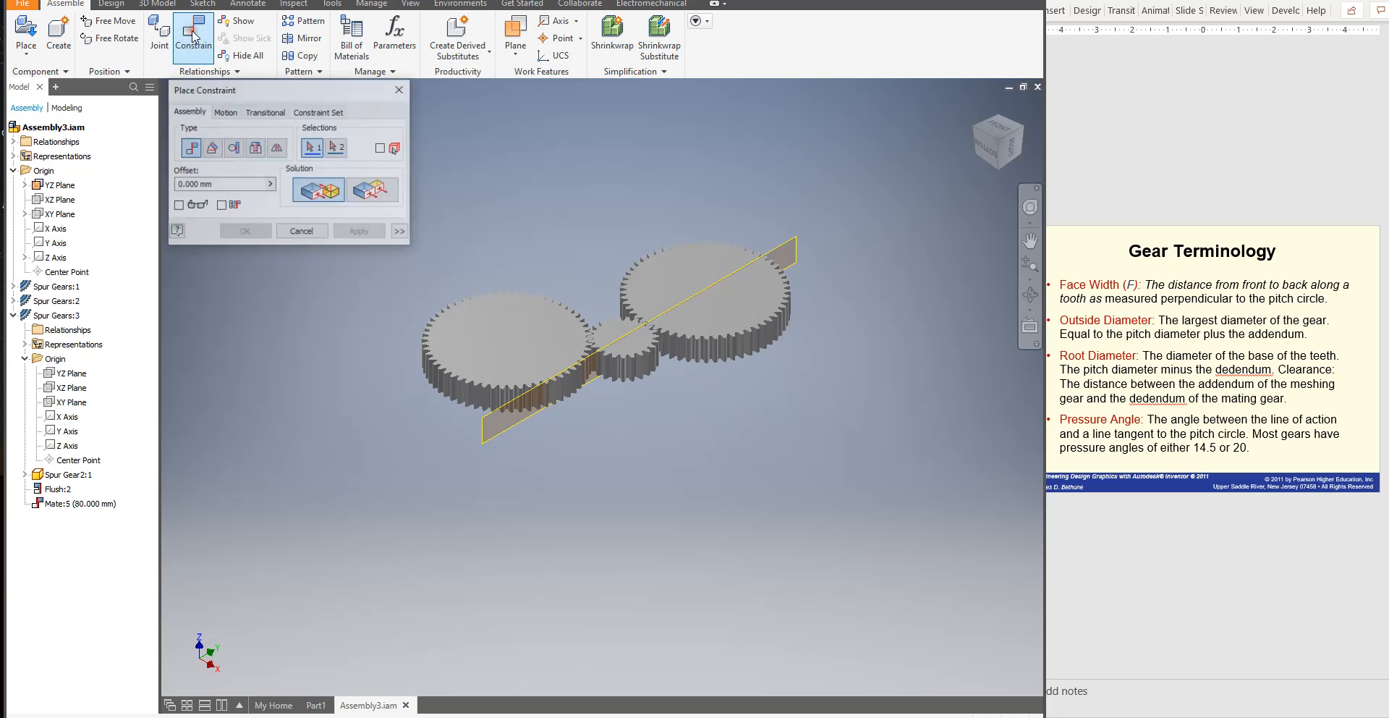
{"action": "left_click", "coordinate": [65, 447]}
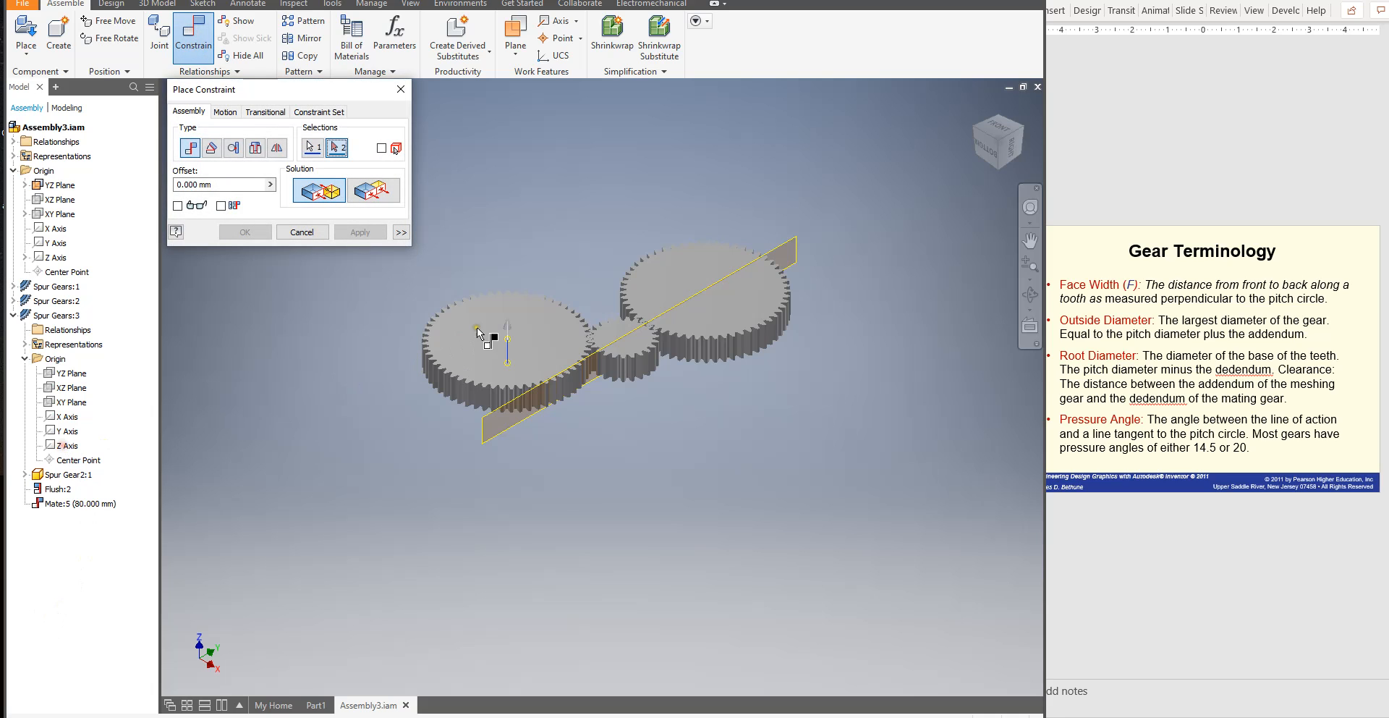
{"action": "left_click", "coordinate": [490, 420]}
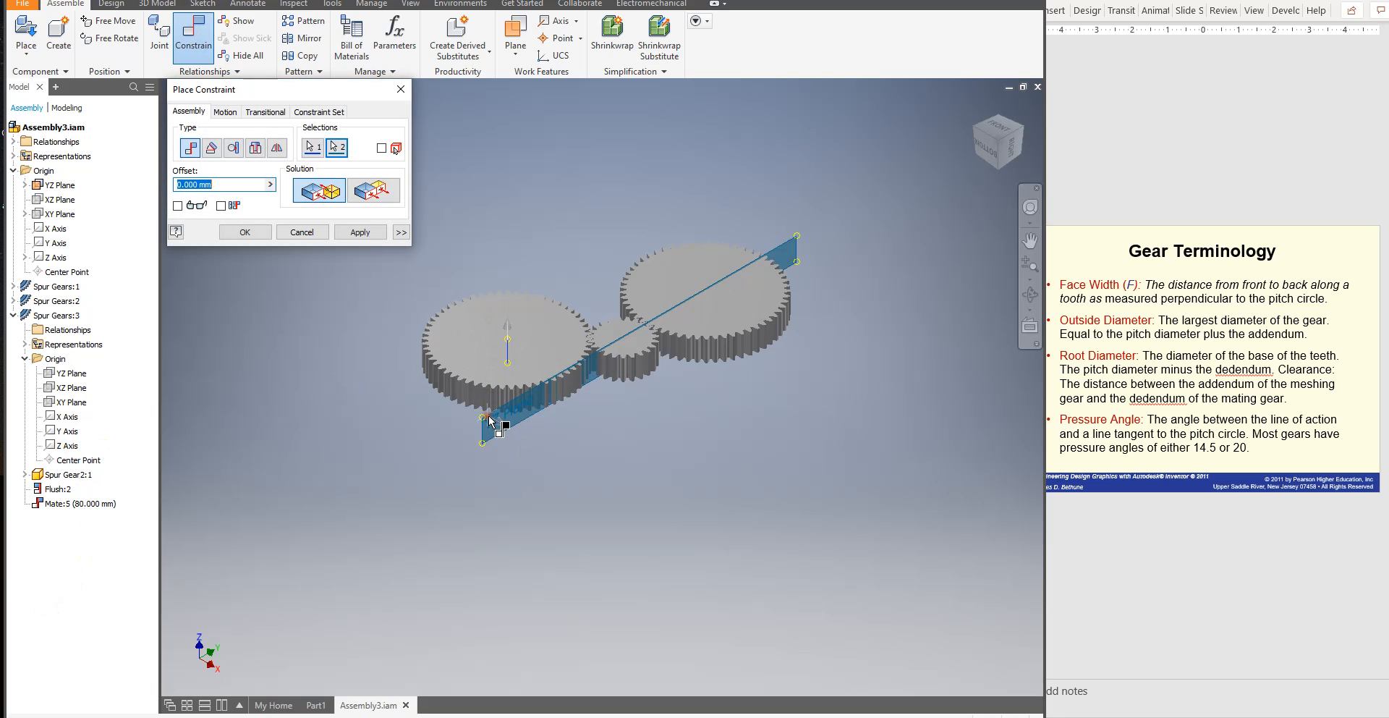
{"action": "left_click", "coordinate": [360, 232]}
{"action": "left_click", "coordinate": [302, 231]}
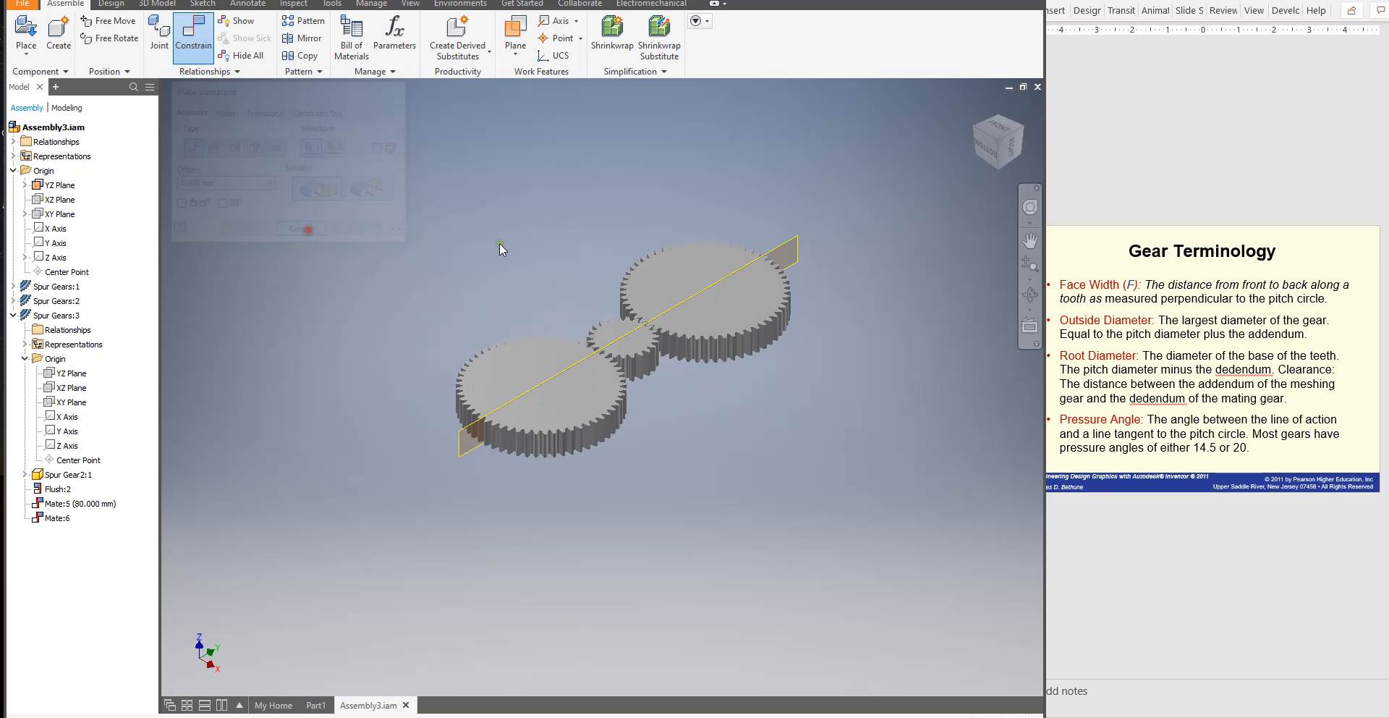
Test-move the new large gear and hide the assembly's YZ plane
{"action": "left_click", "coordinate": [528, 363]}
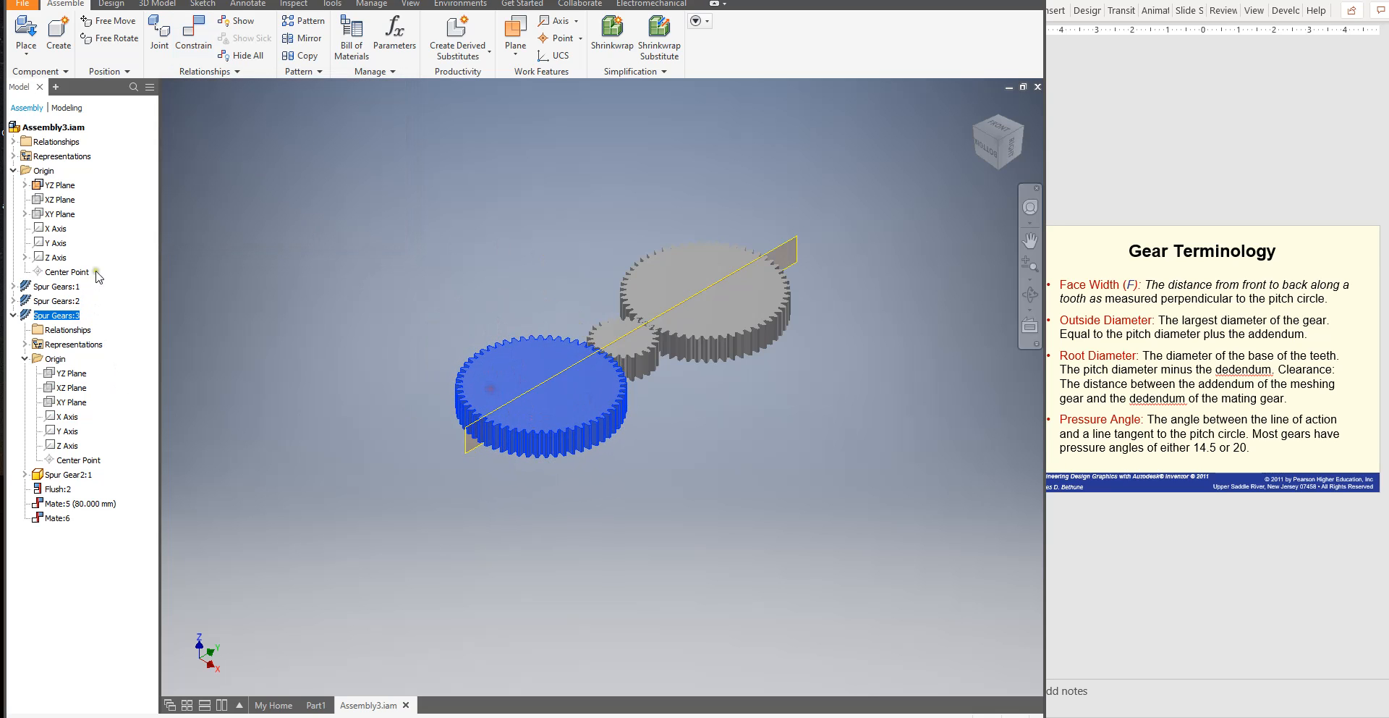
{"action": "right_click", "coordinate": [59, 184]}
{"action": "left_click", "coordinate": [86, 322]}
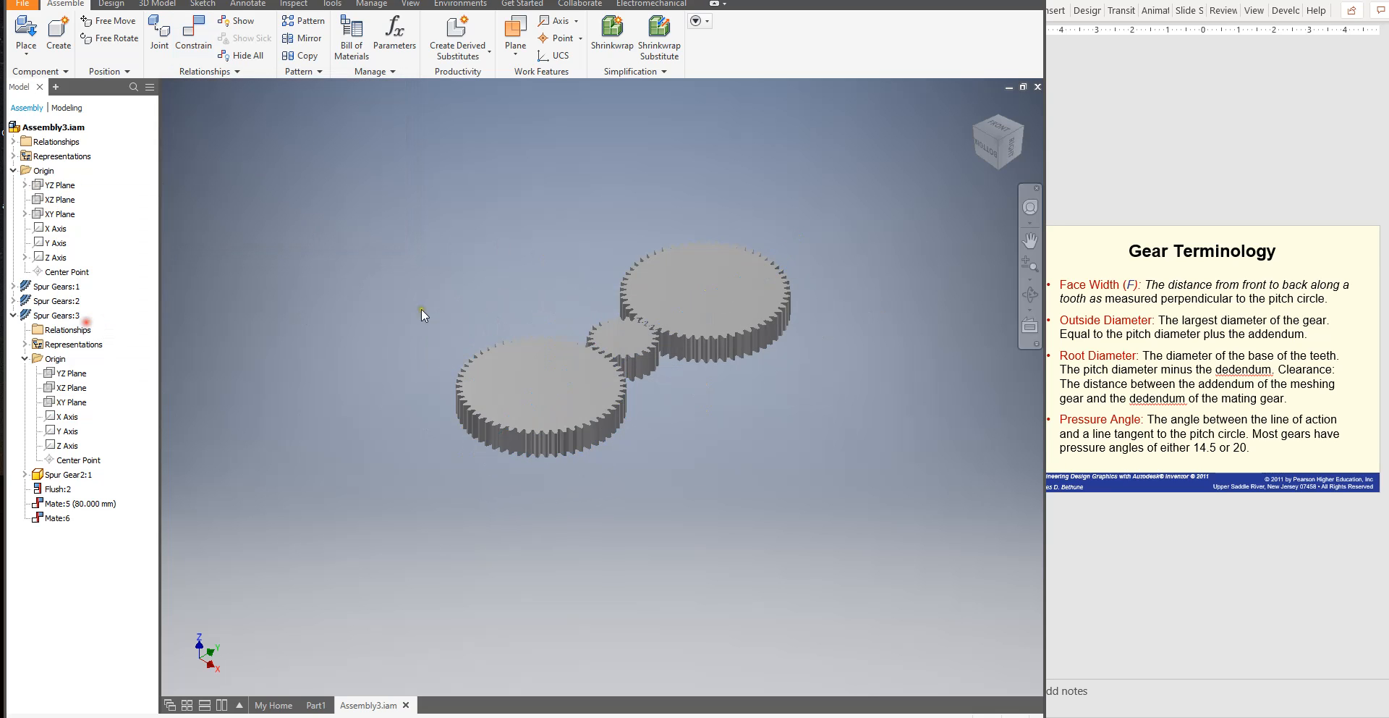
Rotate both large gears in the front view to test how they turn
{"action": "left_click", "coordinate": [991, 143]}
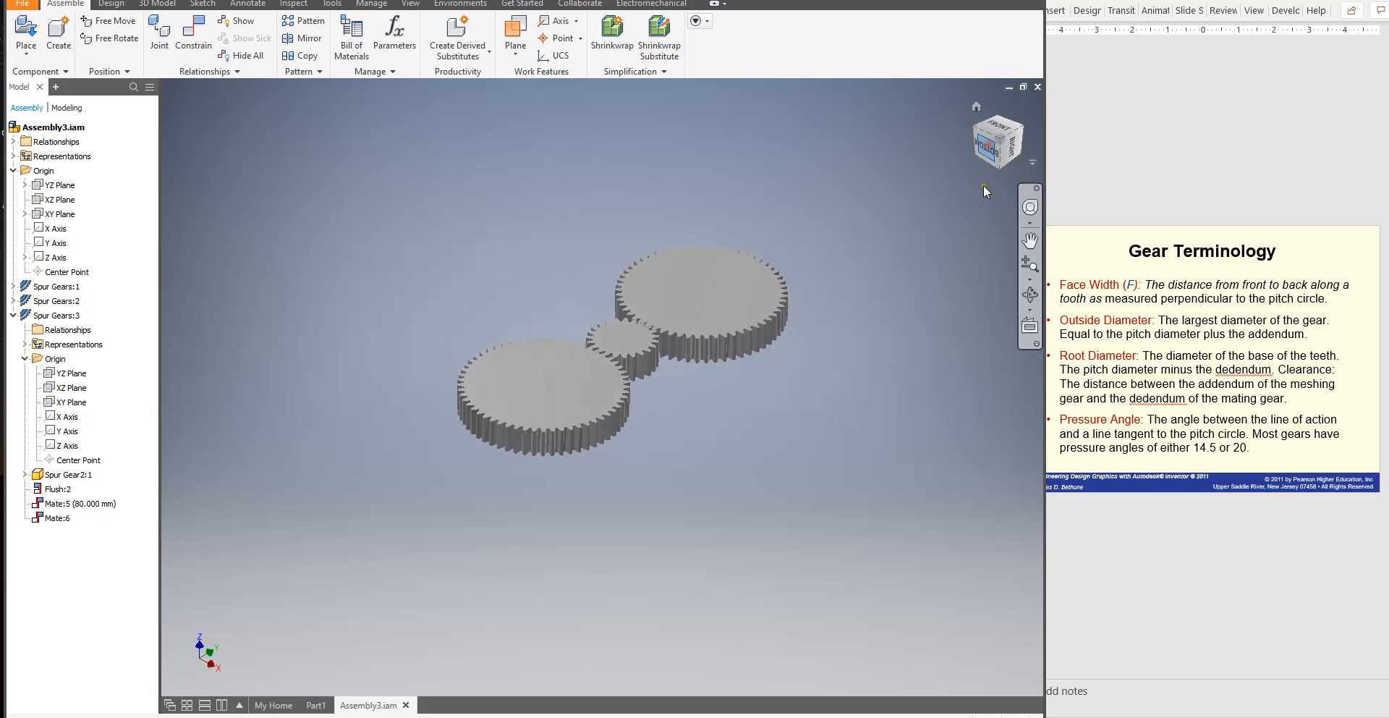
{"action": "left_click", "coordinate": [999, 115]}
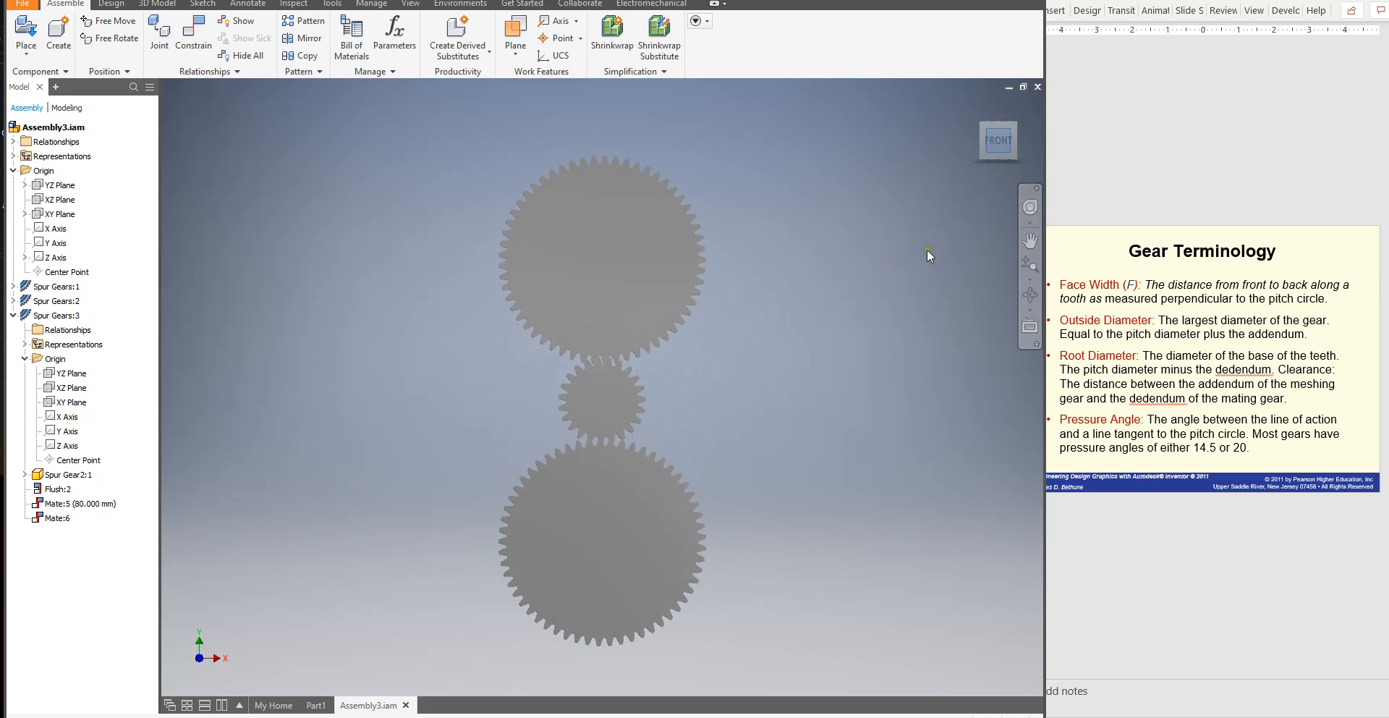
{"action": "left_click", "coordinate": [574, 305]}
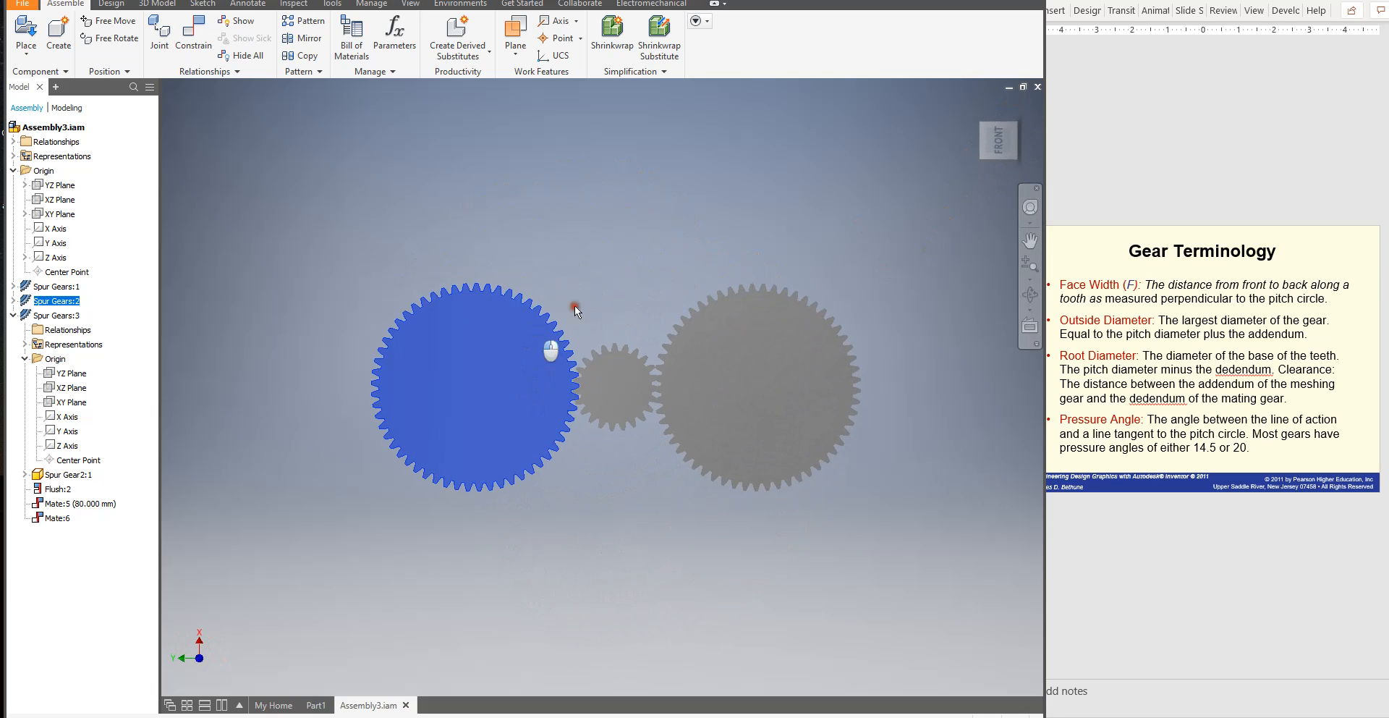
{"action": "left_click", "coordinate": [761, 291]}
{"action": "left_click_drag", "start_coordinate": [762, 292], "coordinate": [842, 374]}
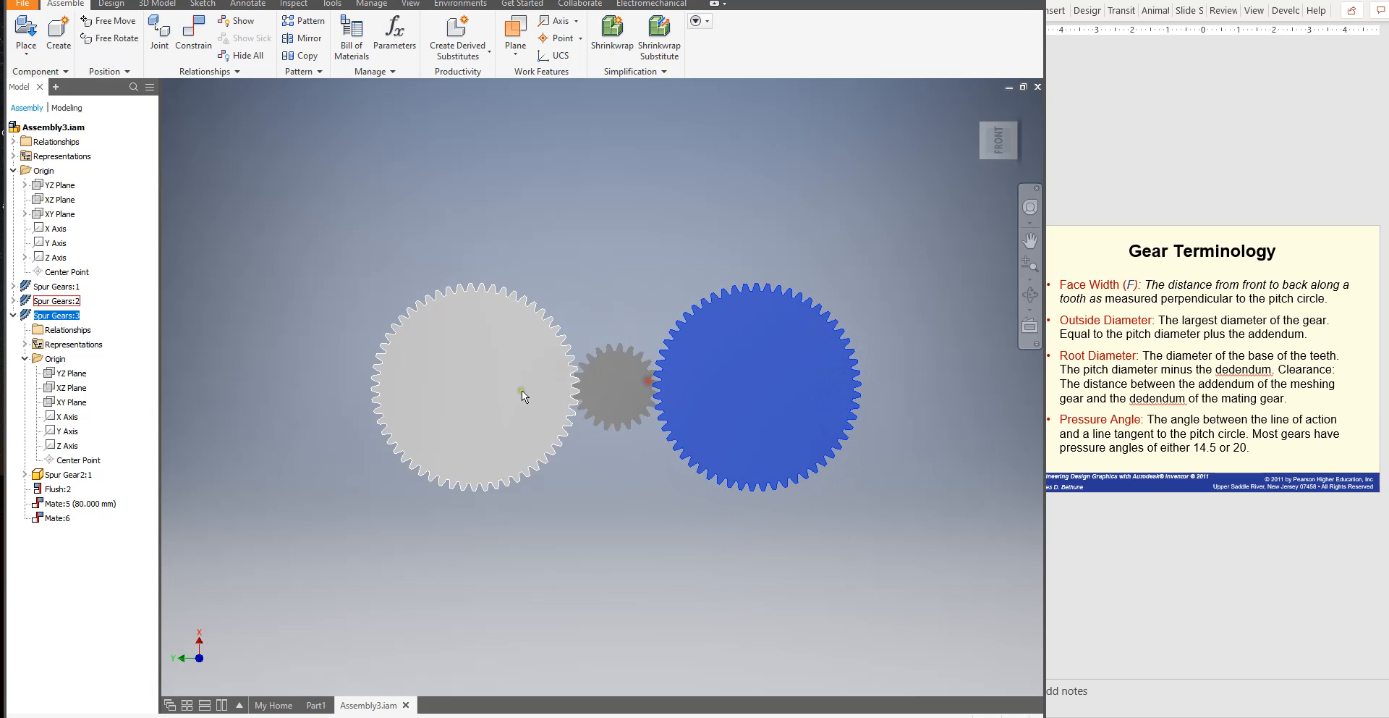
{"action": "left_click_drag", "start_coordinate": [523, 389], "coordinate": [458, 301]}
{"action": "left_click_drag", "start_coordinate": [760, 304], "coordinate": [788, 324]}
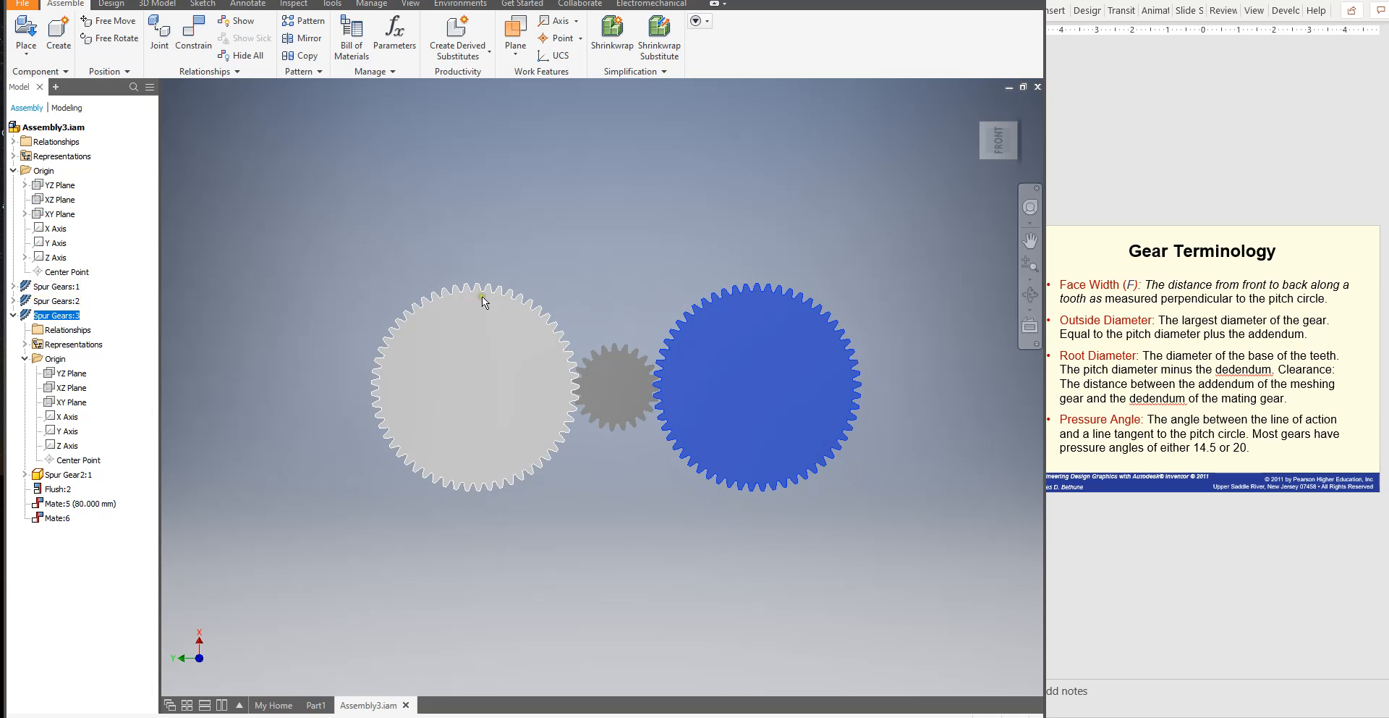
Add a Rotation motion constraint between the small gear and the new large gear, with the reverse solution and a ratio of 1.000
{"action": "left_click", "coordinate": [194, 33]}
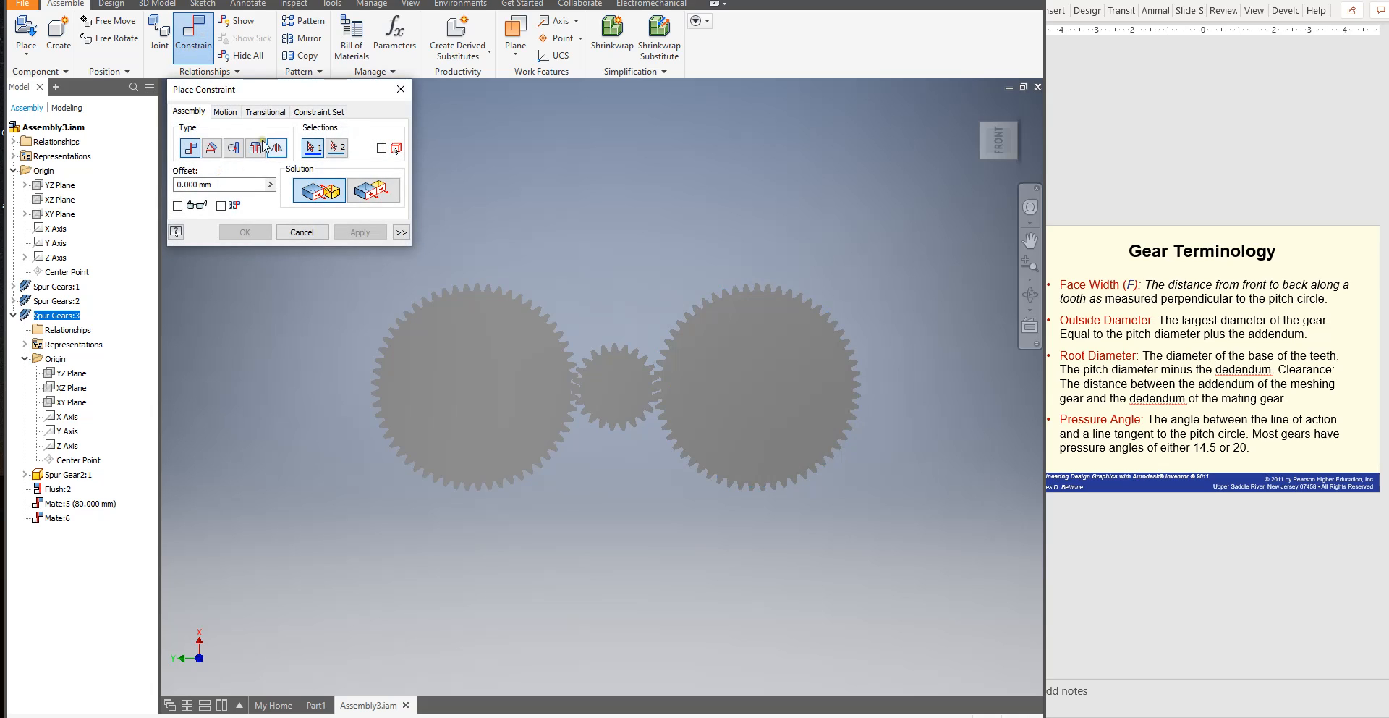
{"action": "left_click", "coordinate": [224, 112]}
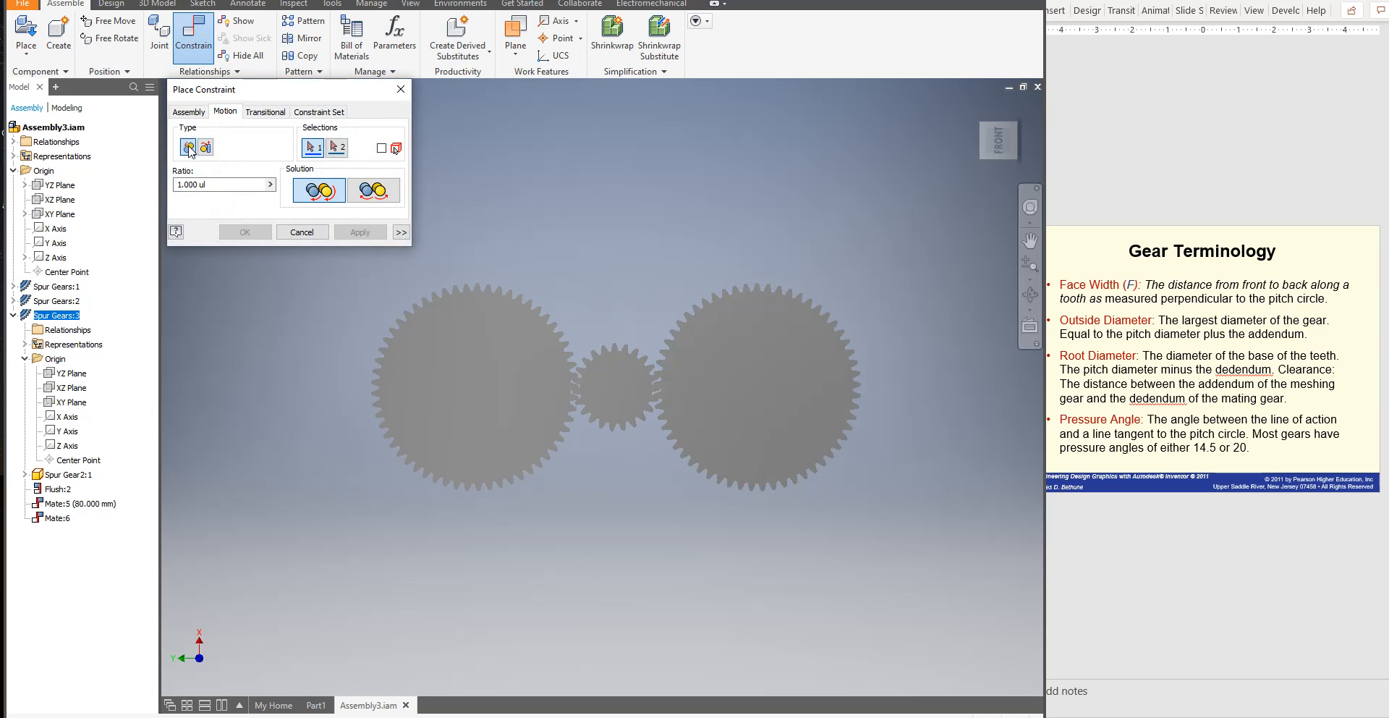
{"action": "left_click", "coordinate": [376, 191]}
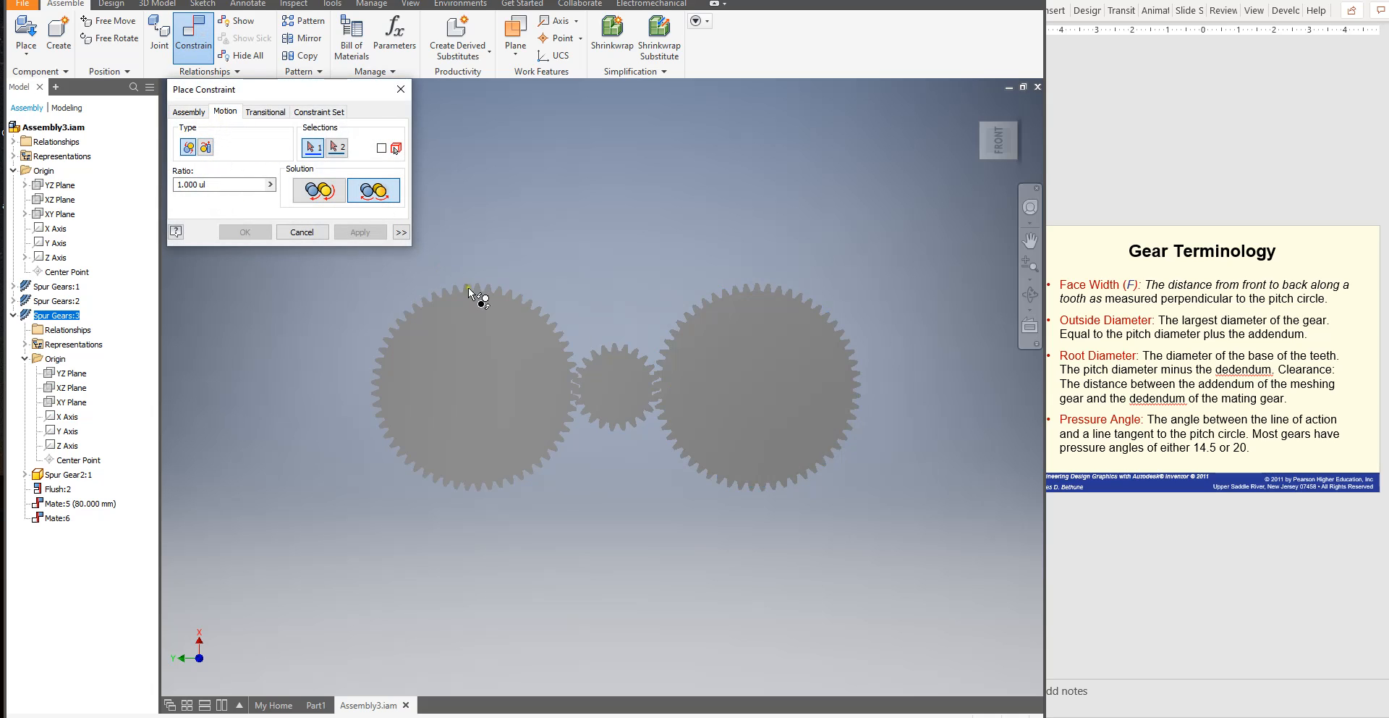
{"action": "left_click", "coordinate": [625, 387]}
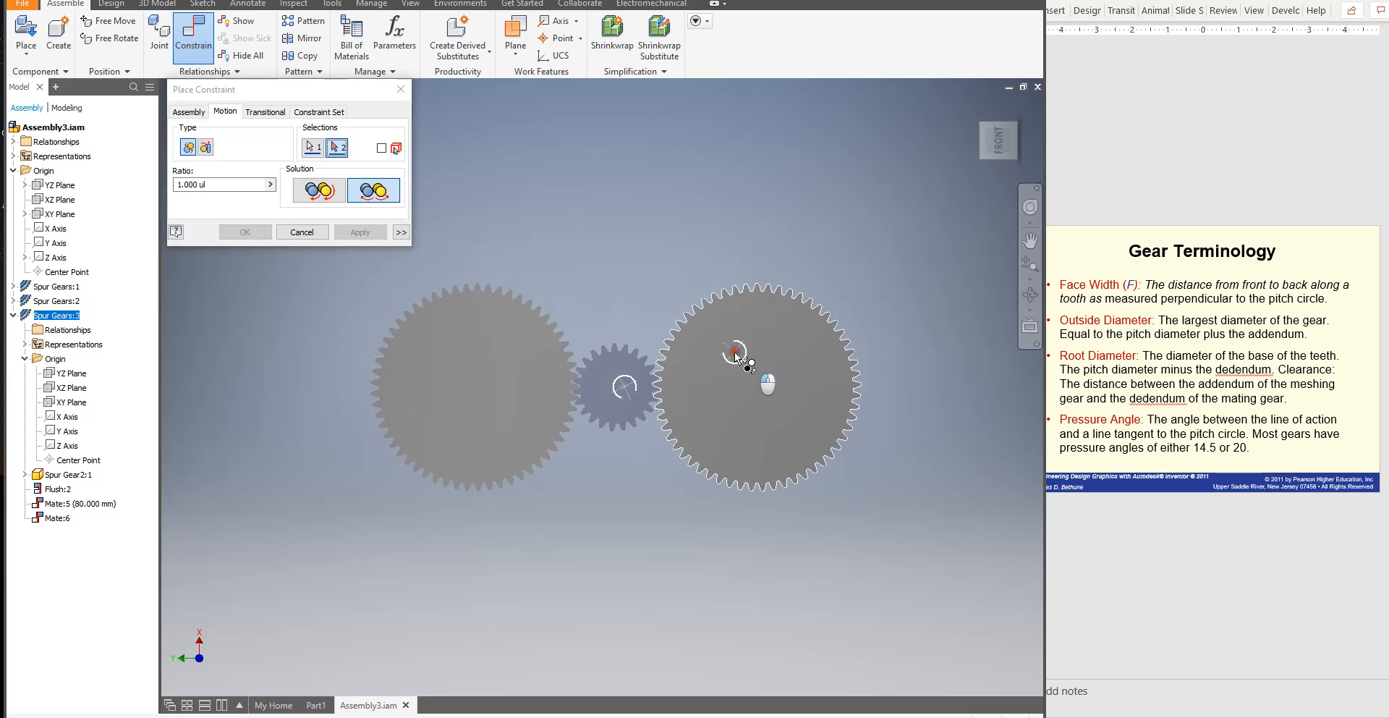
{"action": "left_click", "coordinate": [735, 353]}
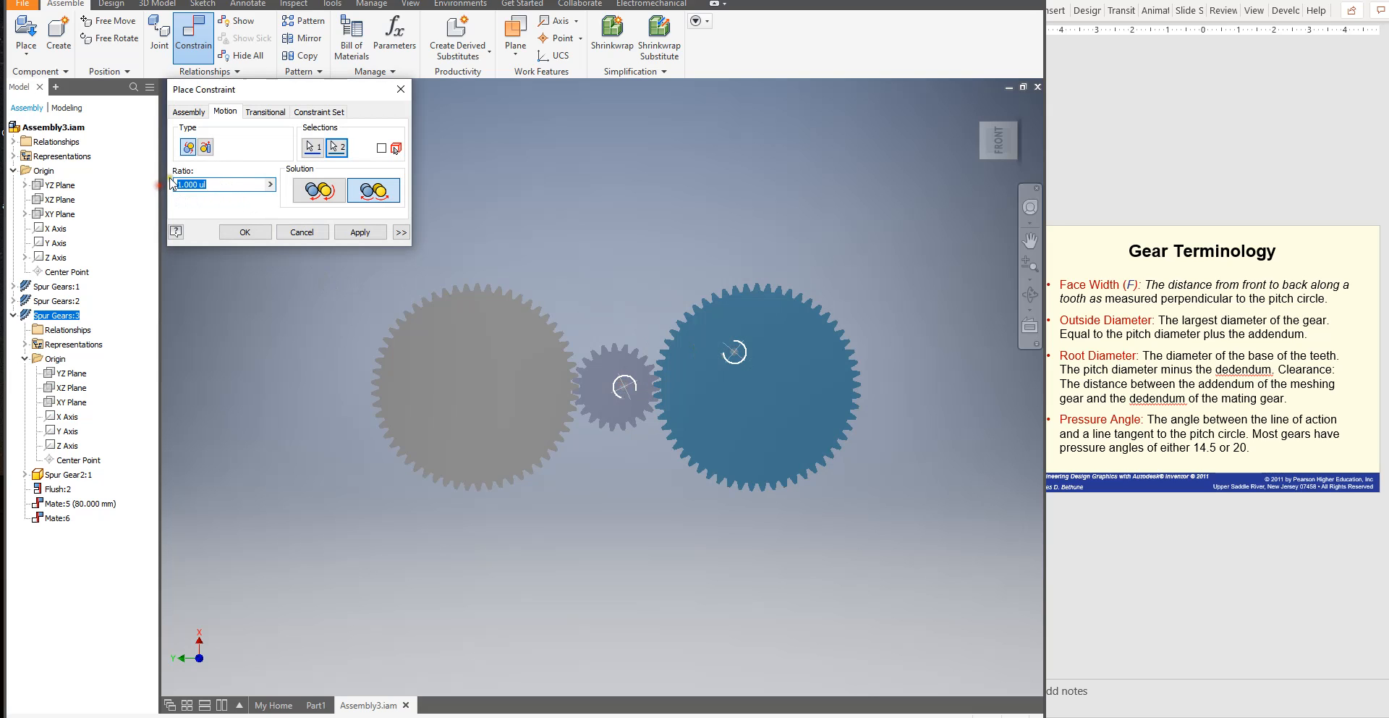
{"action": "left_click", "coordinate": [361, 233]}
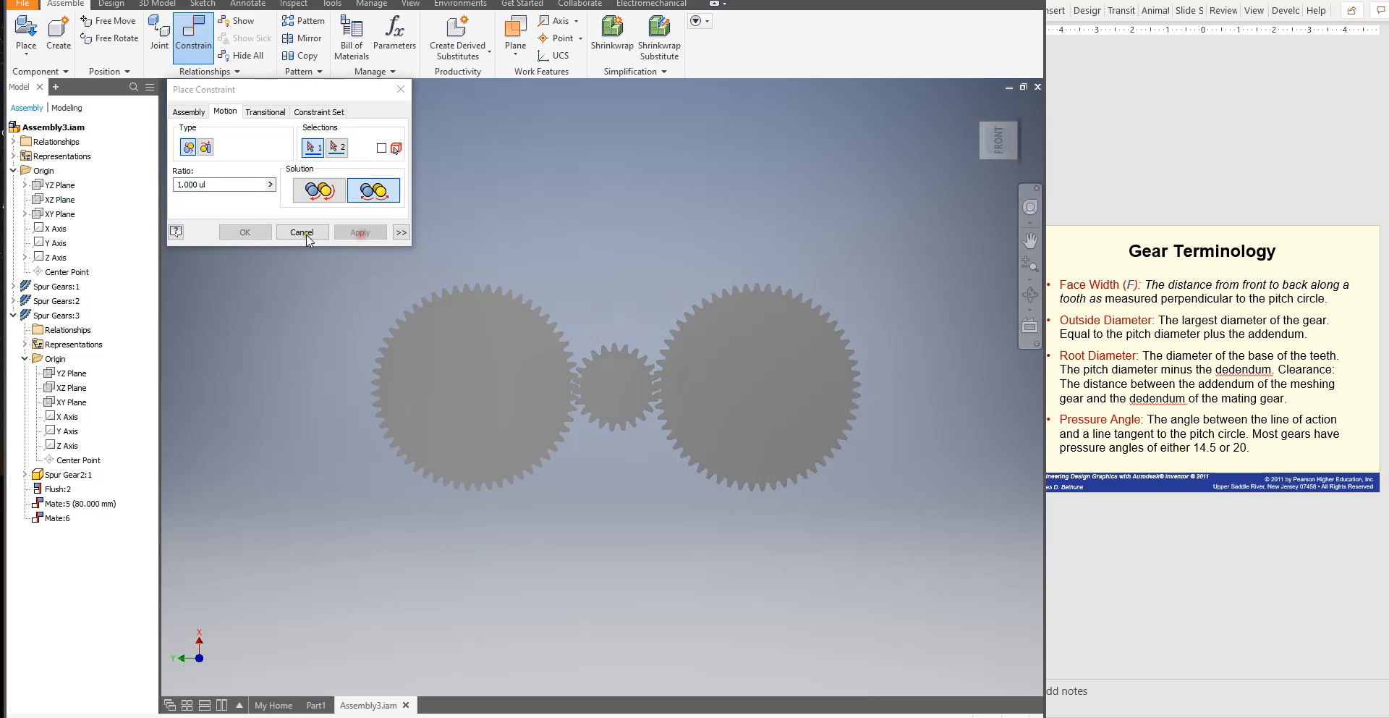
{"action": "left_click", "coordinate": [303, 232]}
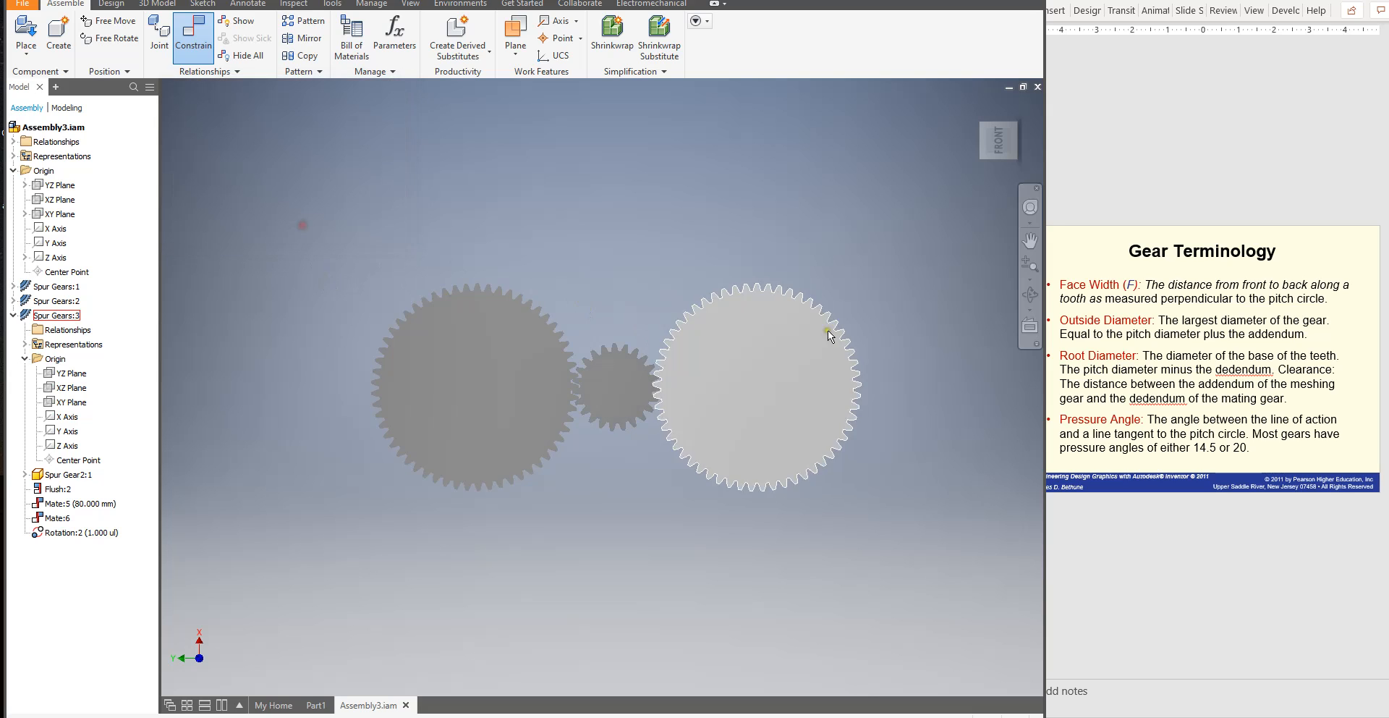
Turn the small gear to drive the gear train and examine the tooth meshing from a tilted view
{"action": "left_click", "coordinate": [636, 353]}
{"action": "left_click_drag", "start_coordinate": [635, 353], "coordinate": [633, 428]}
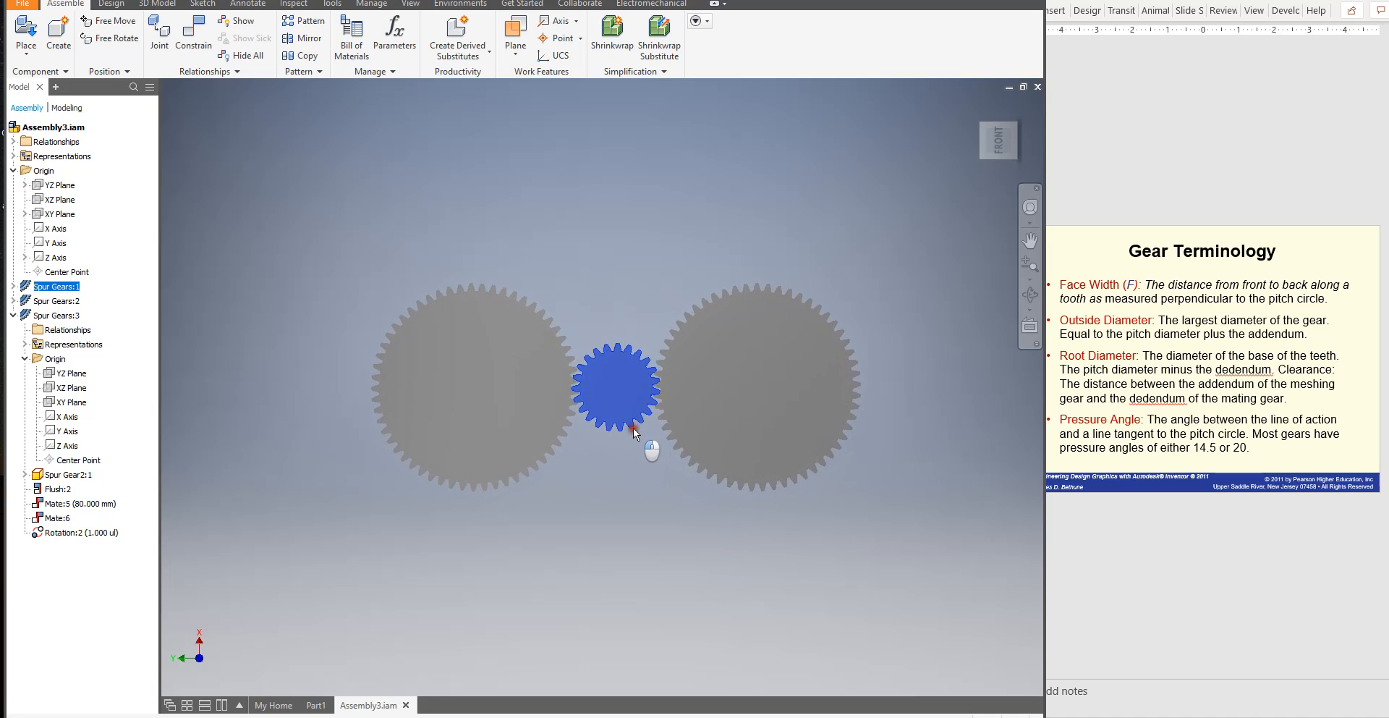
{"action": "left_click", "coordinate": [1034, 283]}
{"action": "left_click", "coordinate": [1030, 293]}
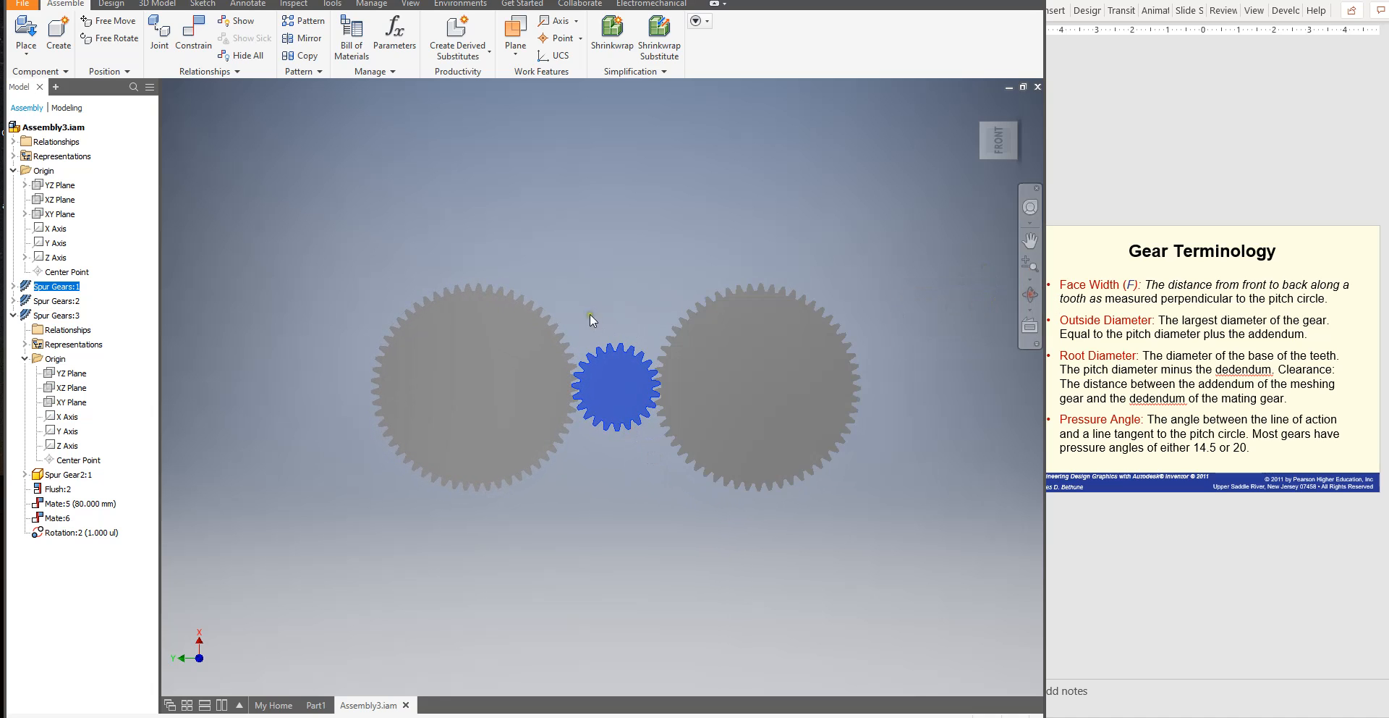
{"action": "left_click", "coordinate": [1030, 293]}
{"action": "left_click_drag", "start_coordinate": [638, 337], "coordinate": [662, 382]}
{"action": "key", "text": "Escape"}
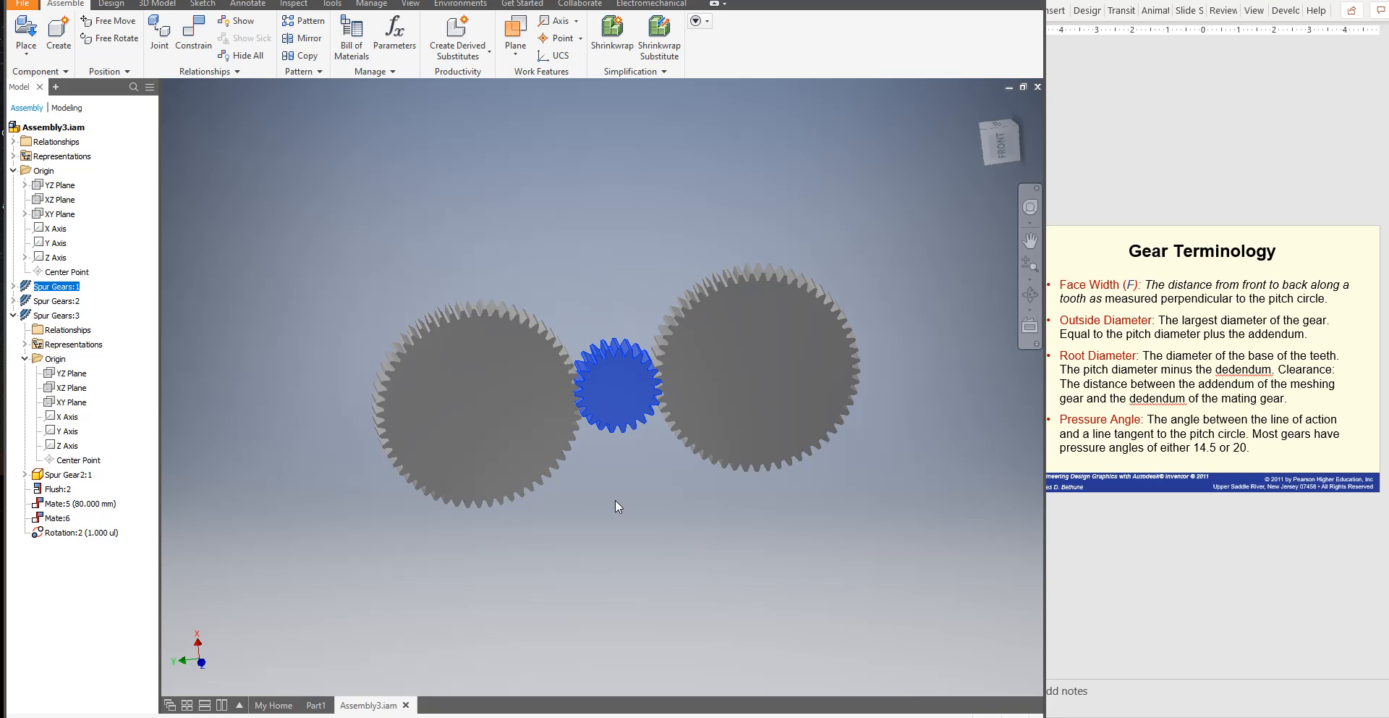
Turn on the visibility of the small gear's own YZ plane and rotate the small gear slightly
{"action": "left_click", "coordinate": [13, 315]}
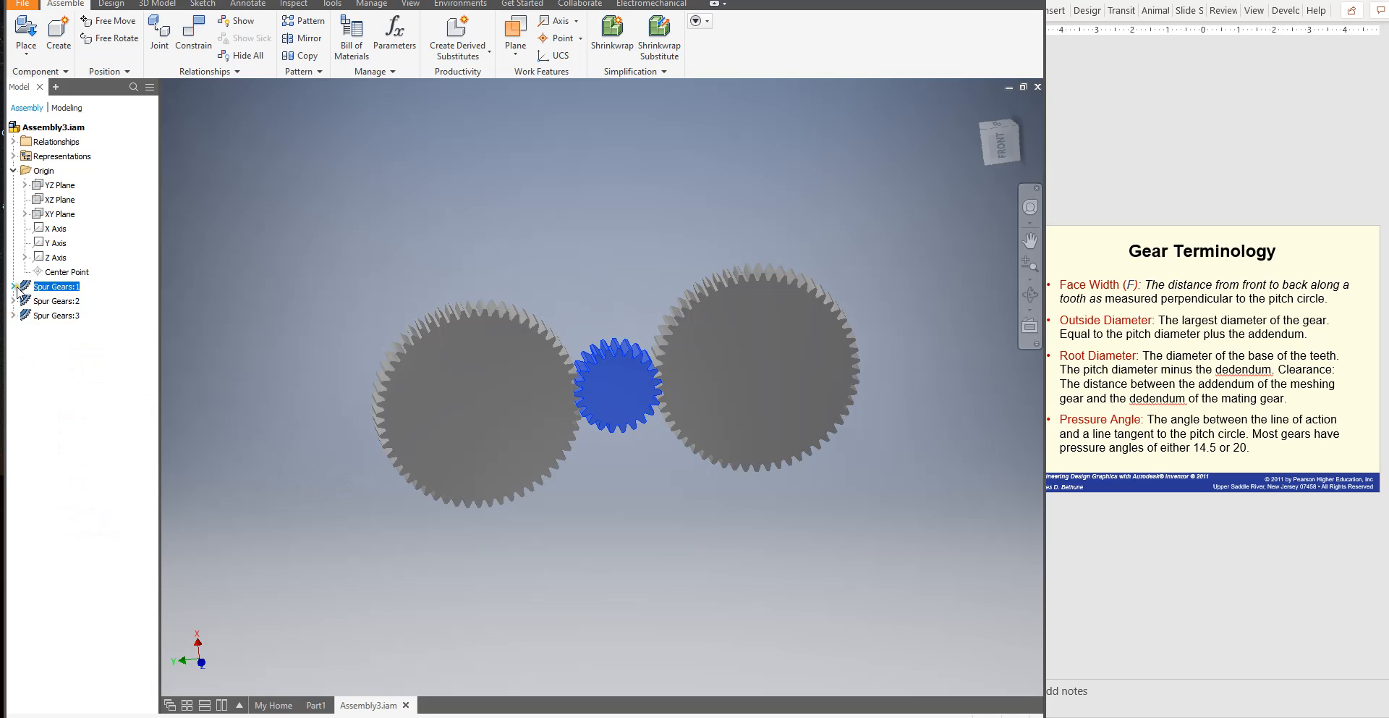
{"action": "left_click", "coordinate": [14, 287]}
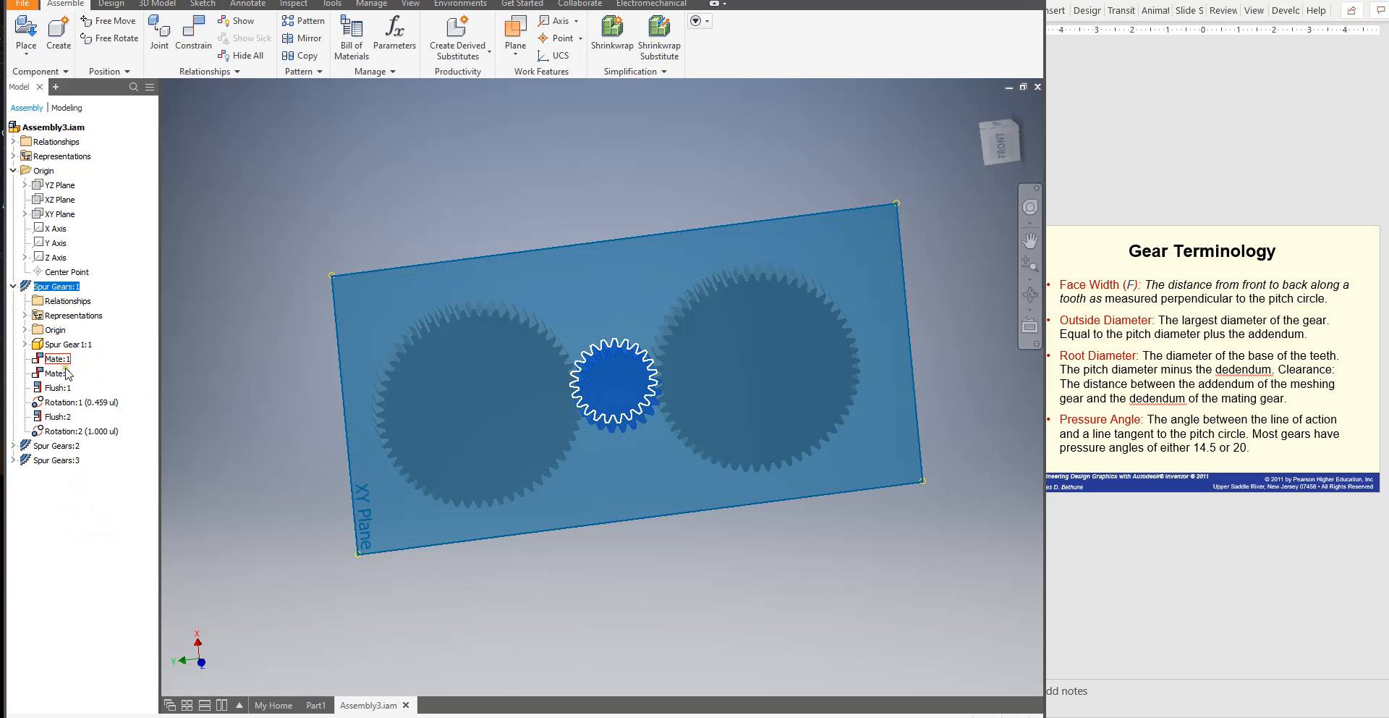
{"action": "left_click", "coordinate": [24, 329]}
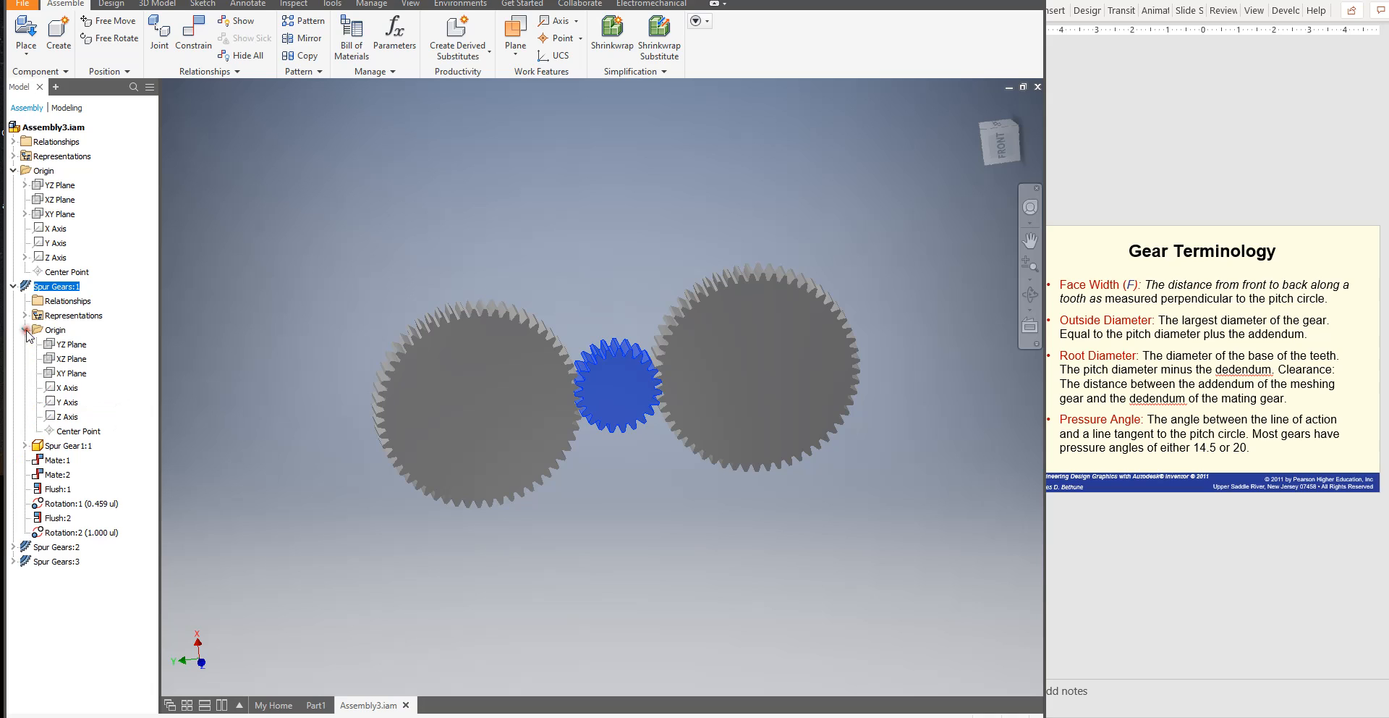
{"action": "right_click", "coordinate": [69, 346]}
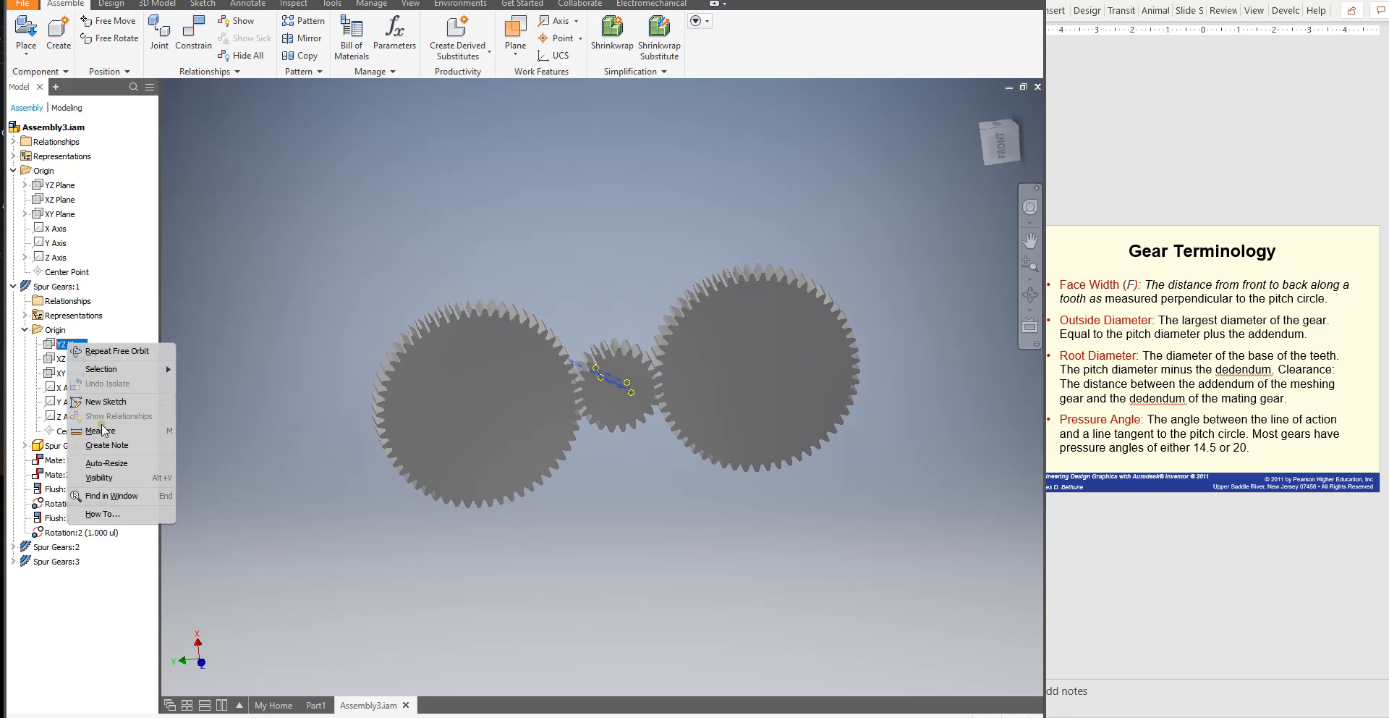
{"action": "left_click", "coordinate": [108, 477]}
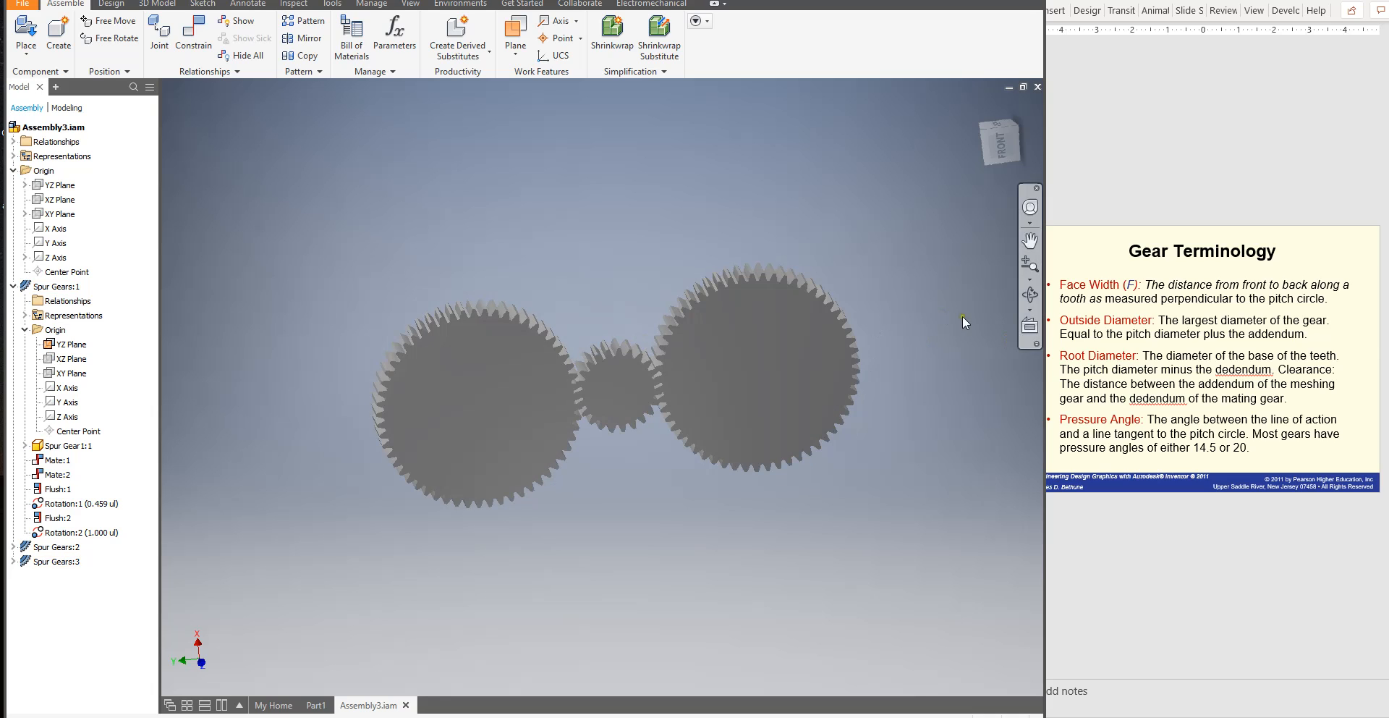
{"action": "left_click_drag", "start_coordinate": [615, 352], "coordinate": [655, 373]}
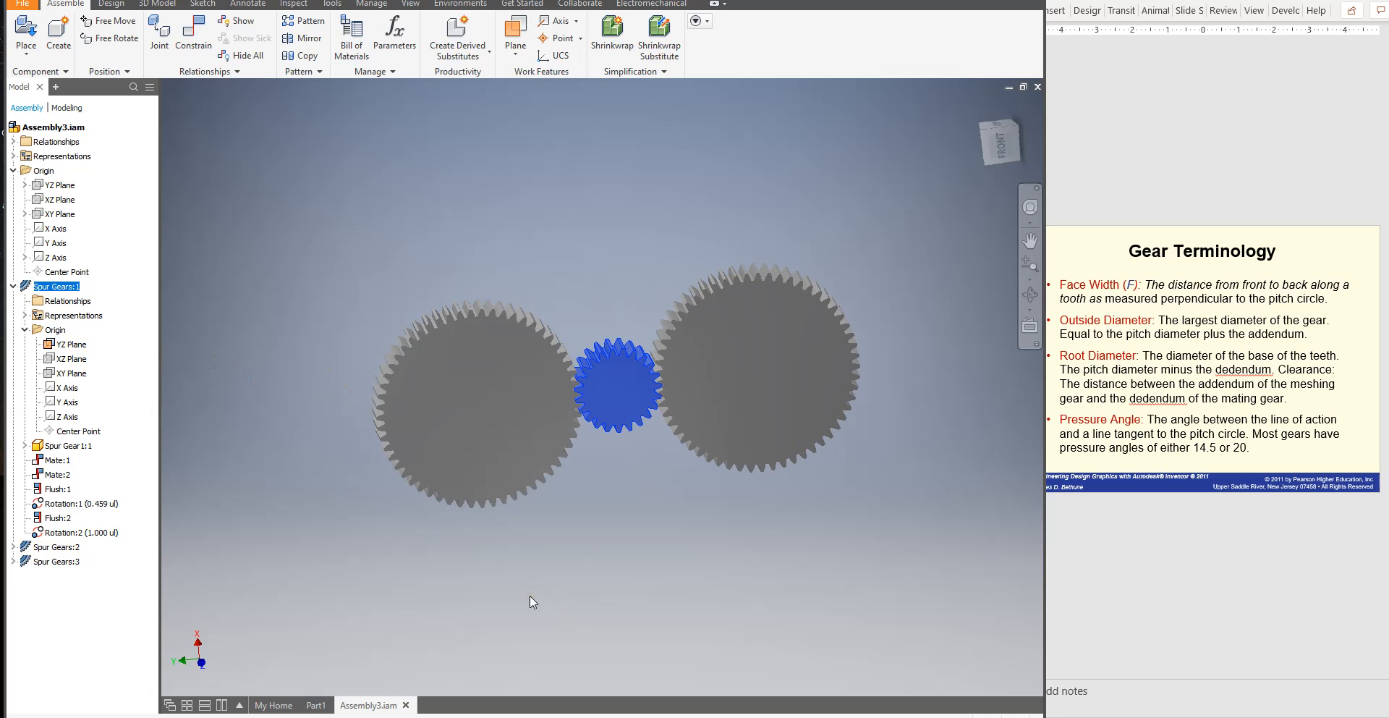
Begin a directed Angle constraint of 0.00 deg with the small gear's YZ plane as the first selection
{"action": "left_click", "coordinate": [201, 39]}
{"action": "left_click_drag", "start_coordinate": [256, 91], "coordinate": [328, 99]}
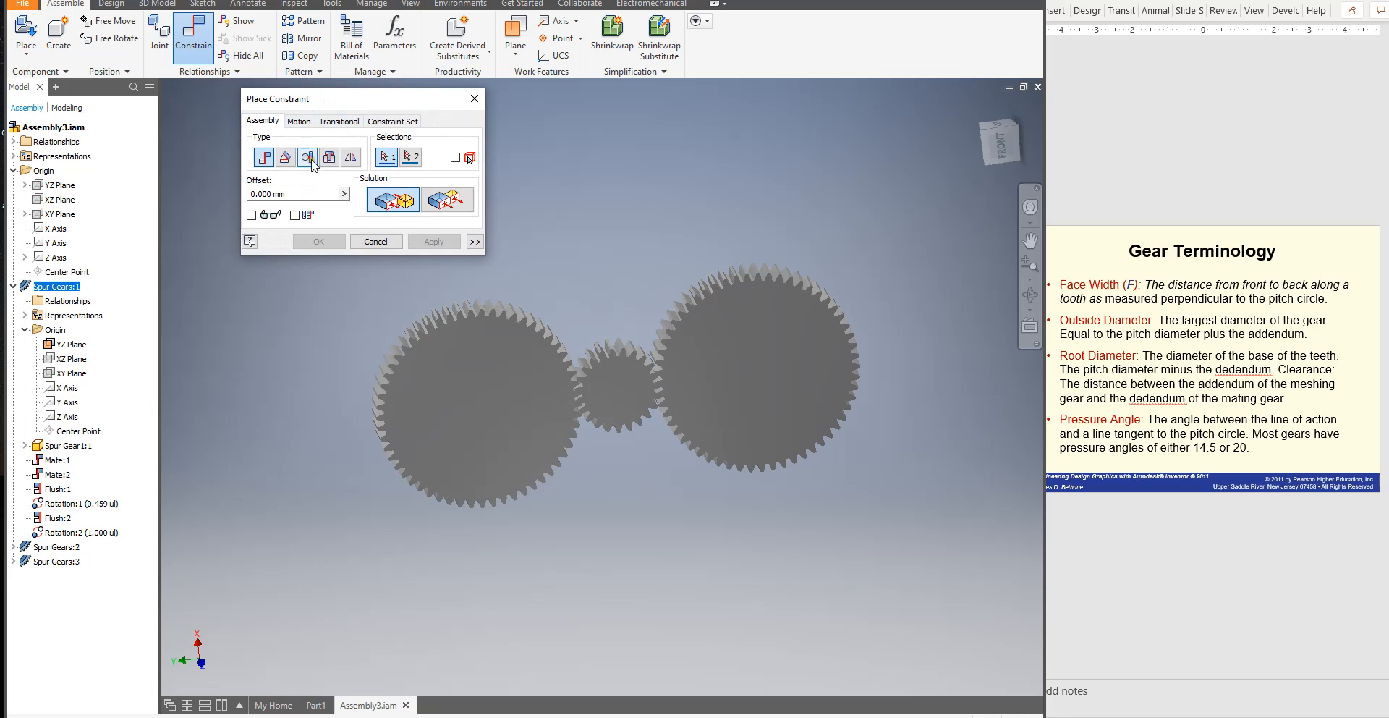
{"action": "left_click", "coordinate": [287, 159]}
{"action": "left_click", "coordinate": [376, 201]}
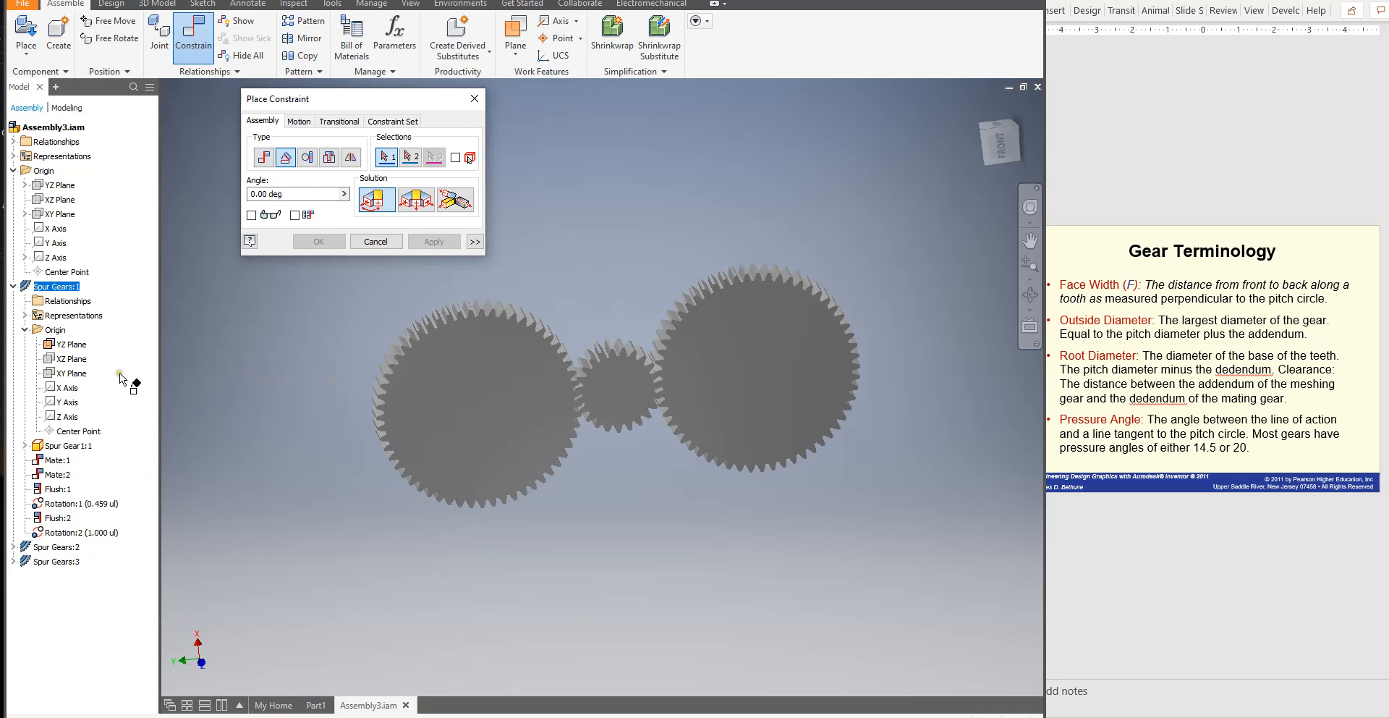
{"action": "left_click", "coordinate": [70, 349]}
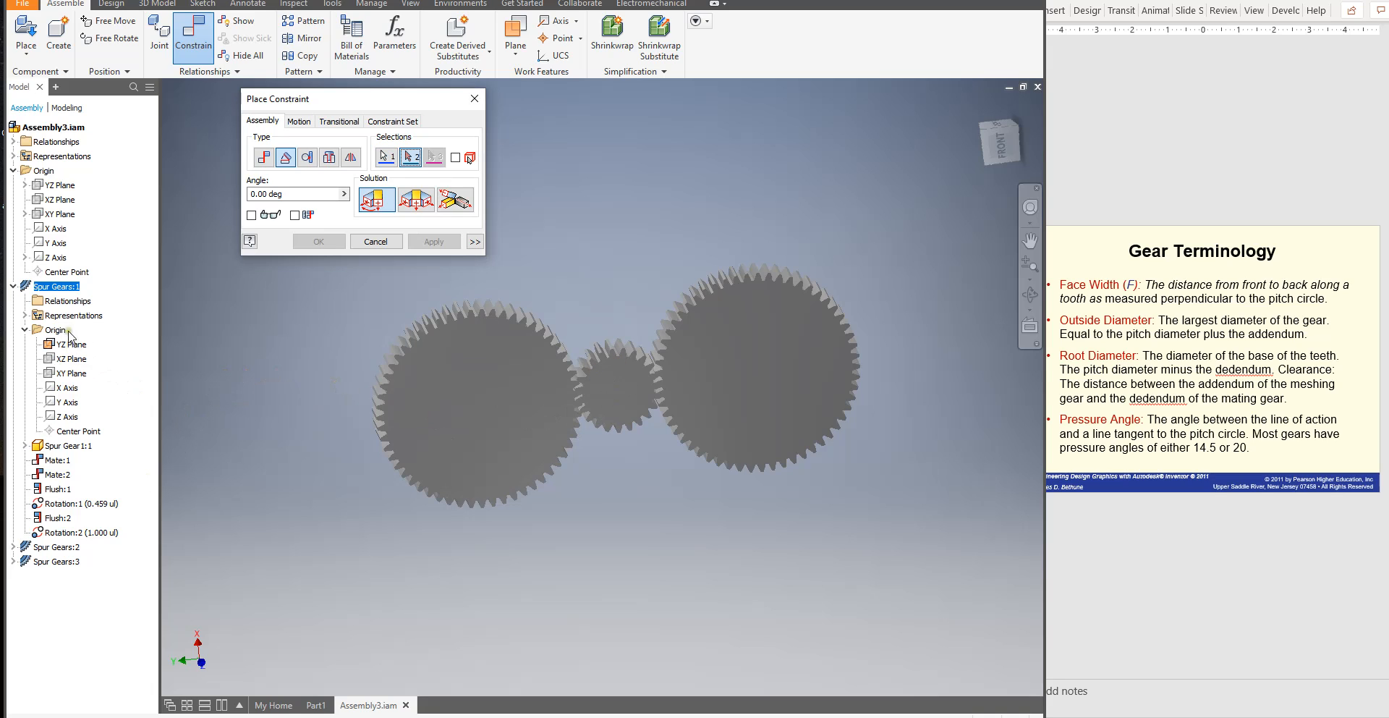
Constrain the small middle gear with a 0 deg angle between its YZ plane and the assembly's YZ plane
{"action": "left_click", "coordinate": [58, 188]}
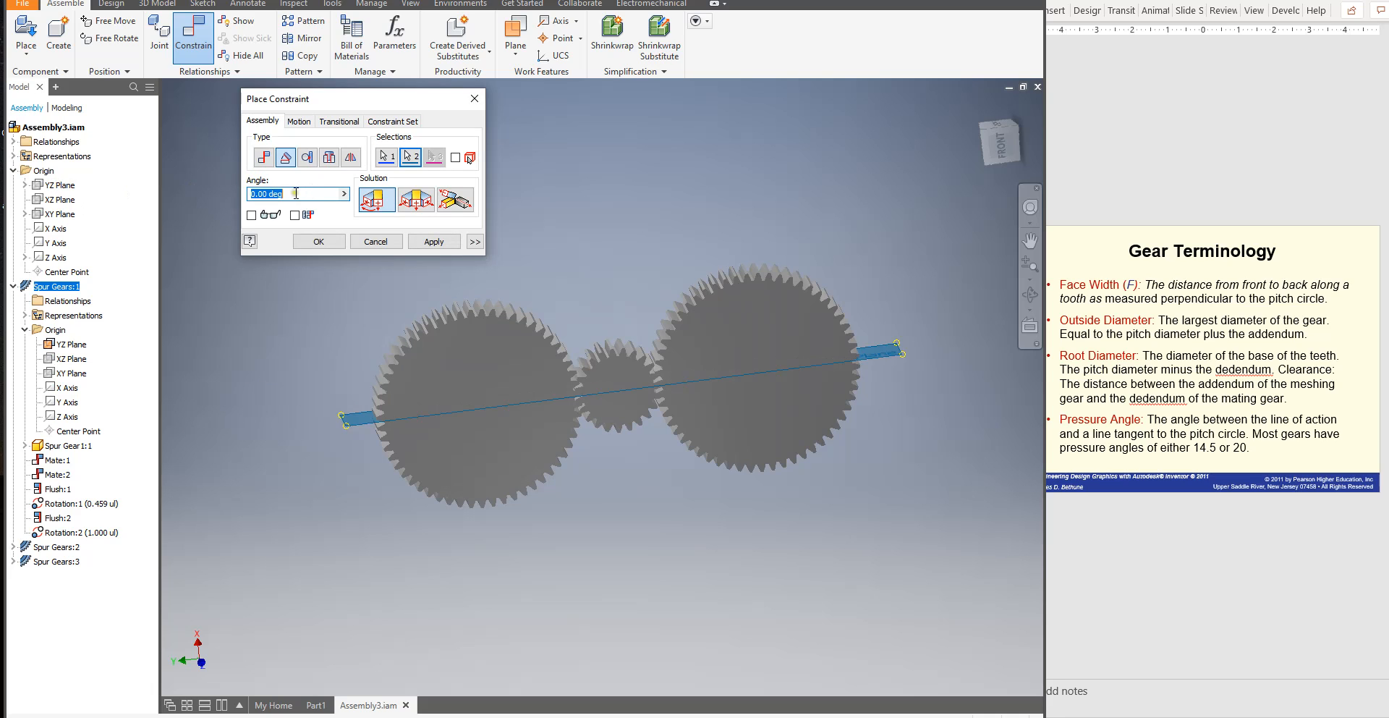
{"action": "left_click", "coordinate": [434, 242]}
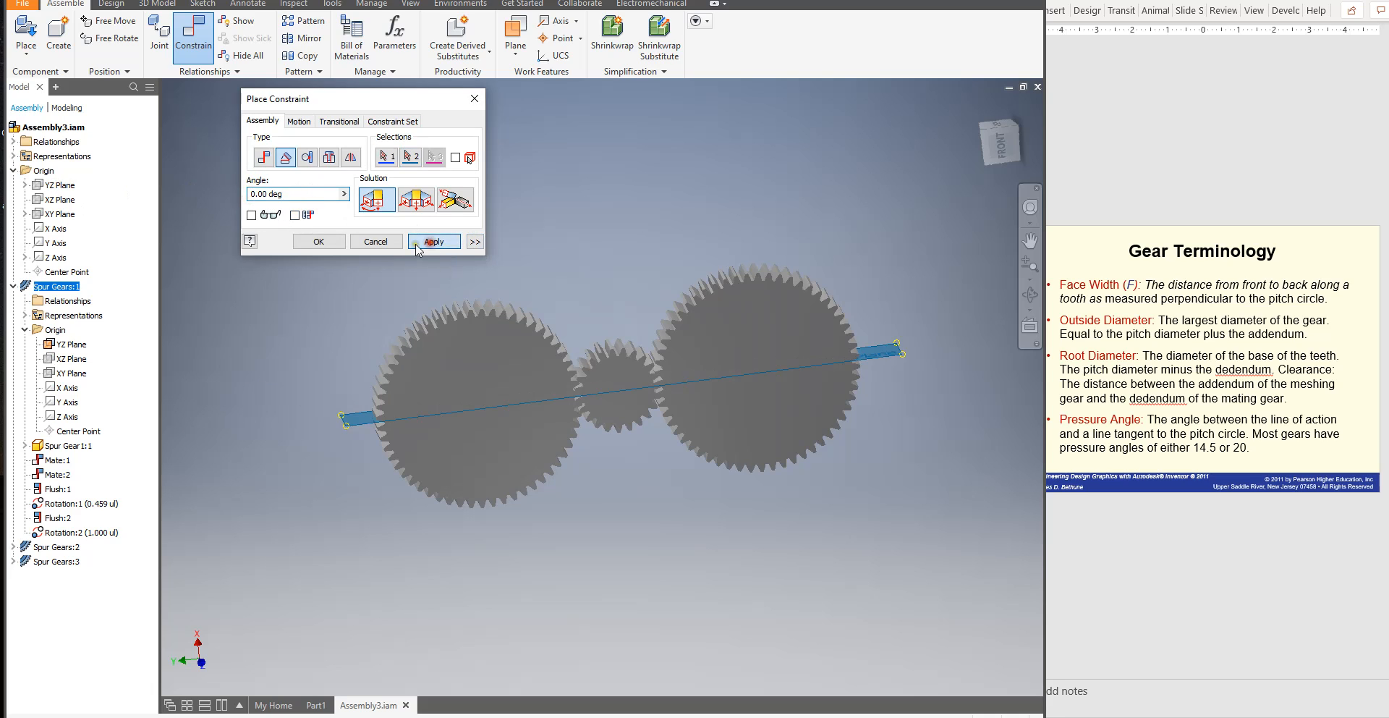
{"action": "left_click", "coordinate": [375, 242]}
{"action": "left_click", "coordinate": [609, 368]}
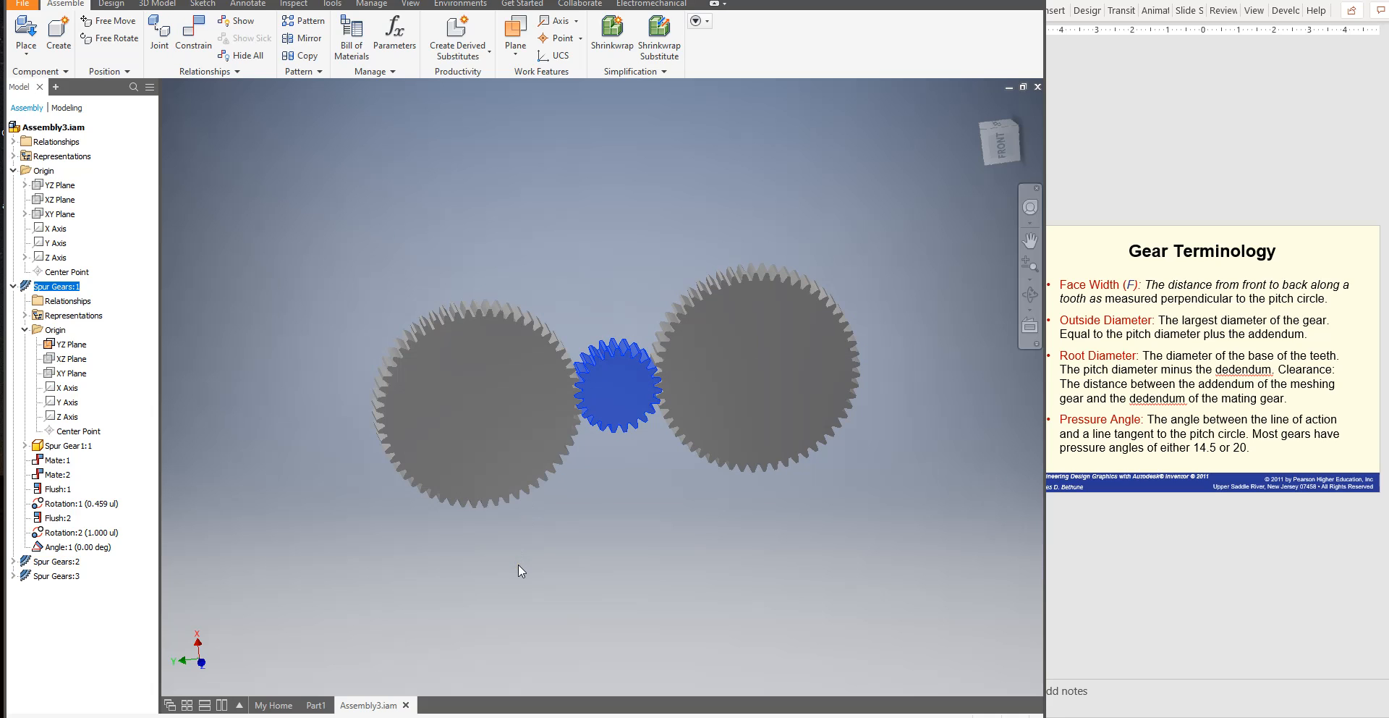
Drive the small gear's new angle constraint from 0 to 10 deg and rewind it to the start
{"action": "right_click", "coordinate": [79, 552]}
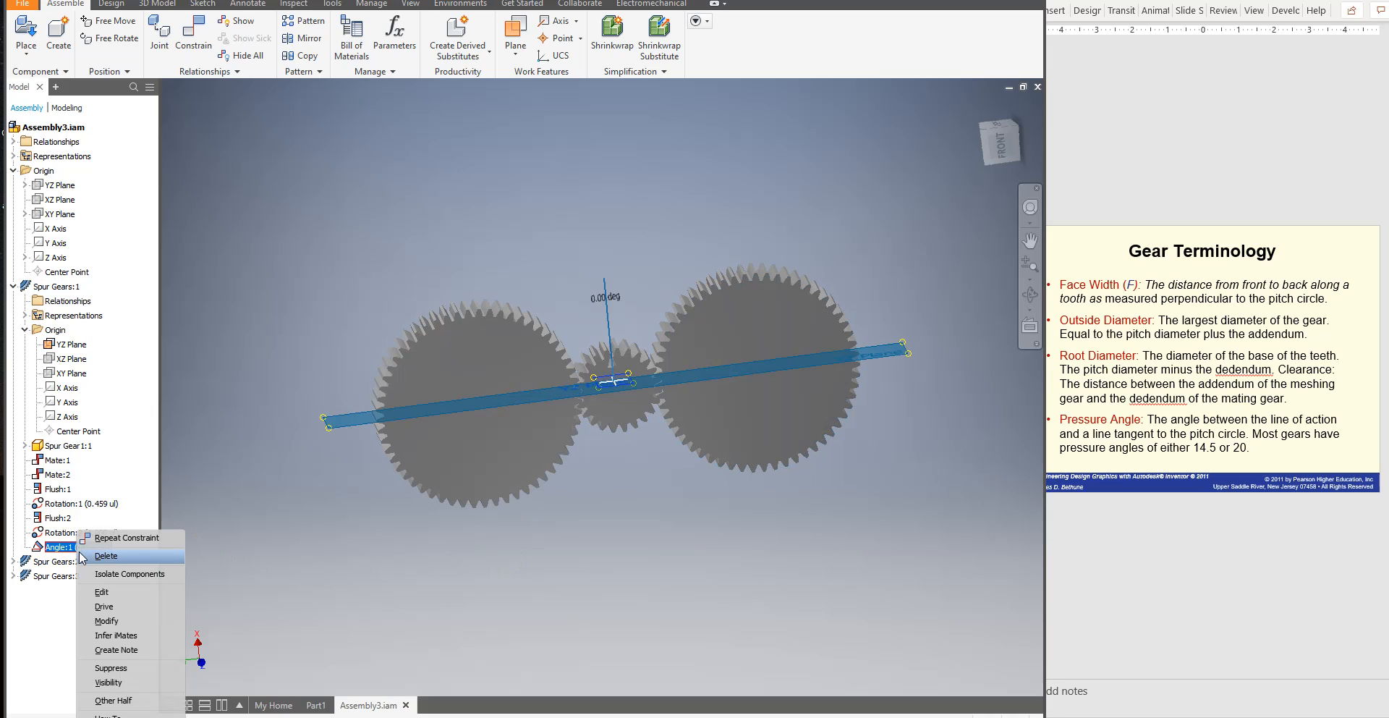
{"action": "left_click", "coordinate": [116, 604]}
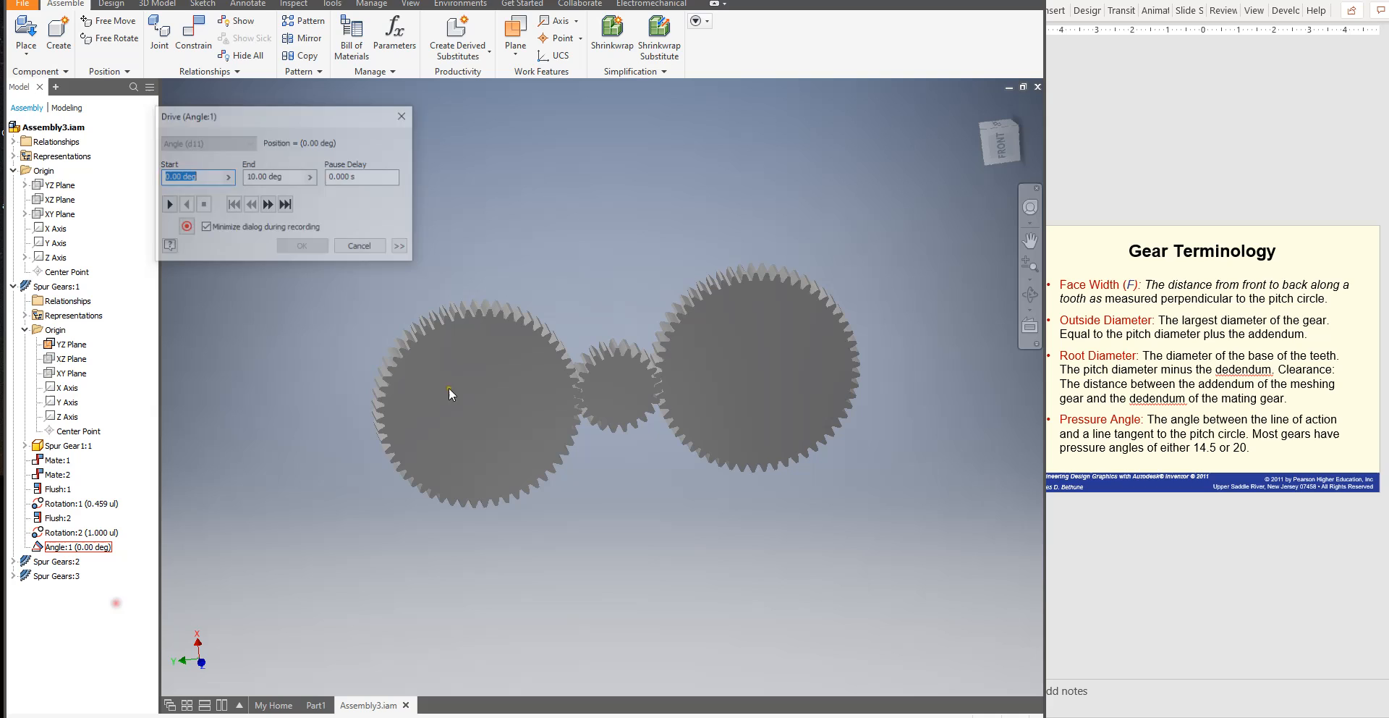
{"action": "left_click", "coordinate": [176, 205]}
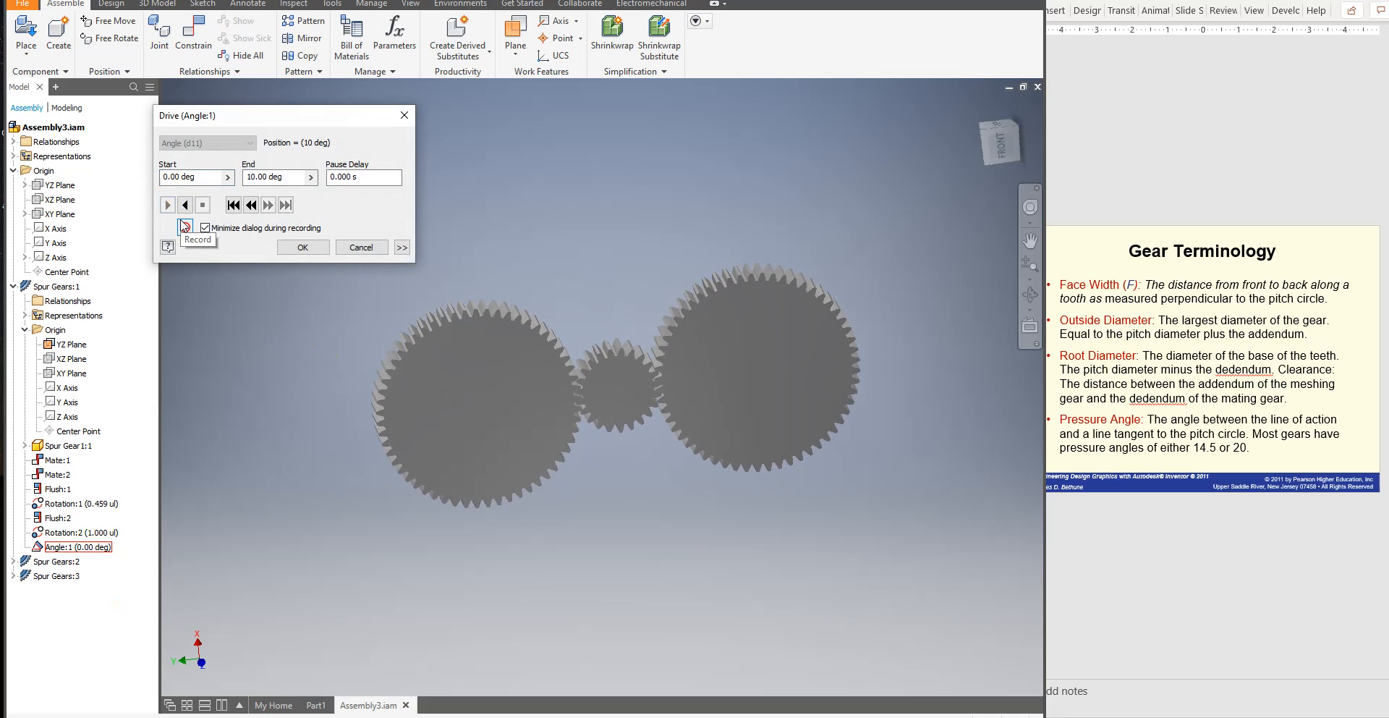
{"action": "left_click", "coordinate": [234, 205]}
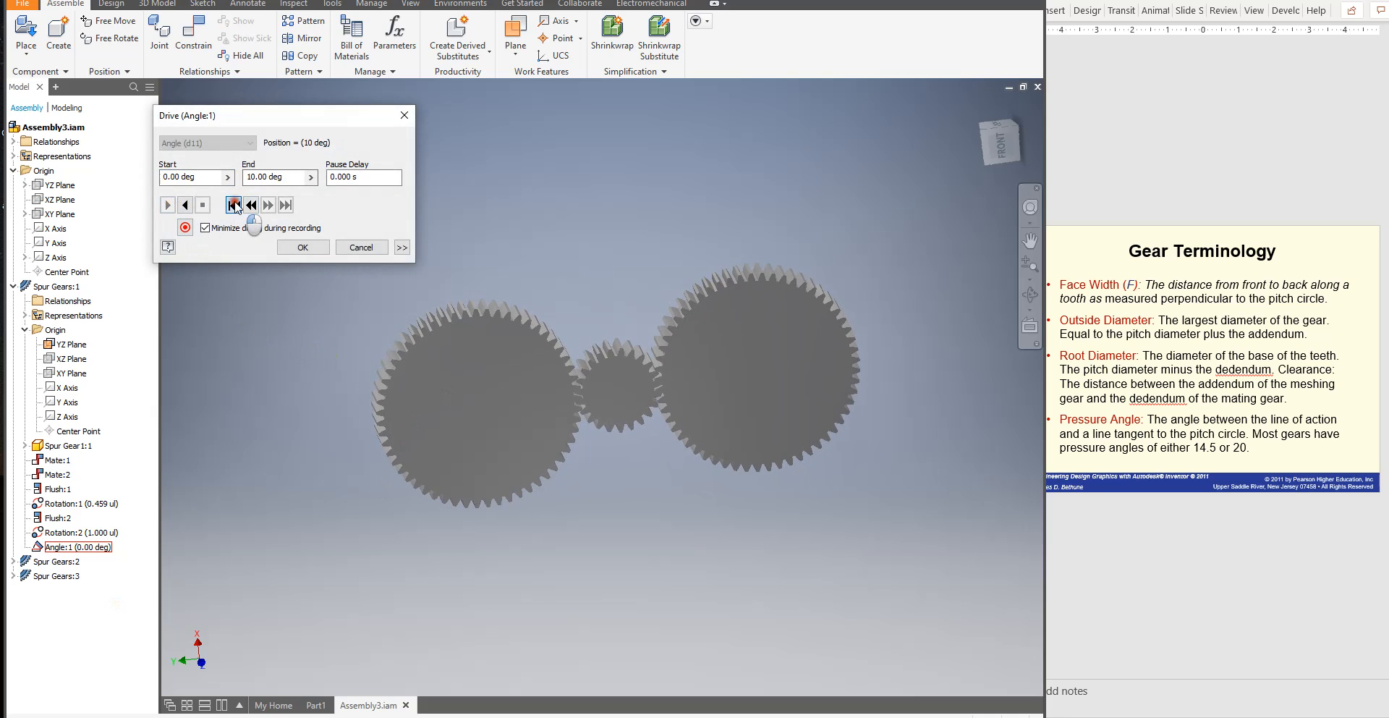
Set the drive's end angle to 100 deg, play the gear motion and rewind it
{"action": "left_click_drag", "start_coordinate": [288, 177], "coordinate": [236, 178]}
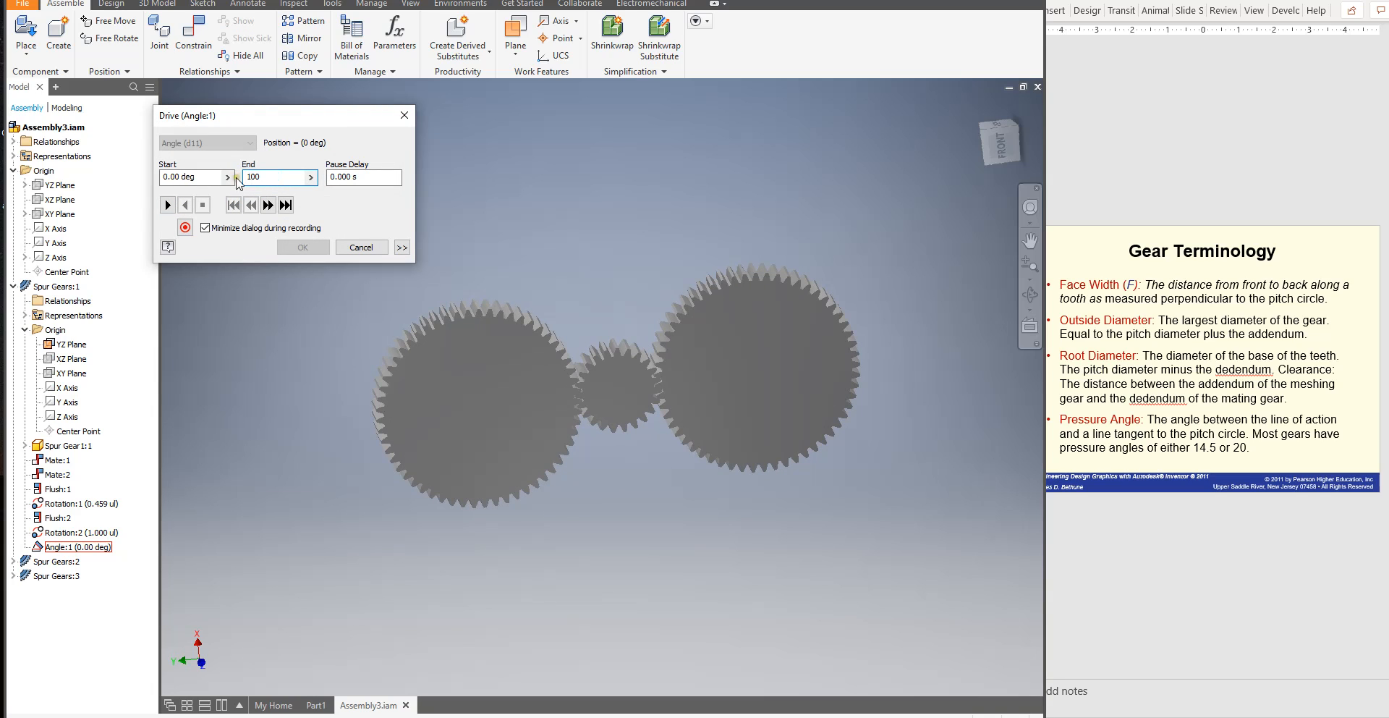
{"action": "left_click", "coordinate": [167, 206]}
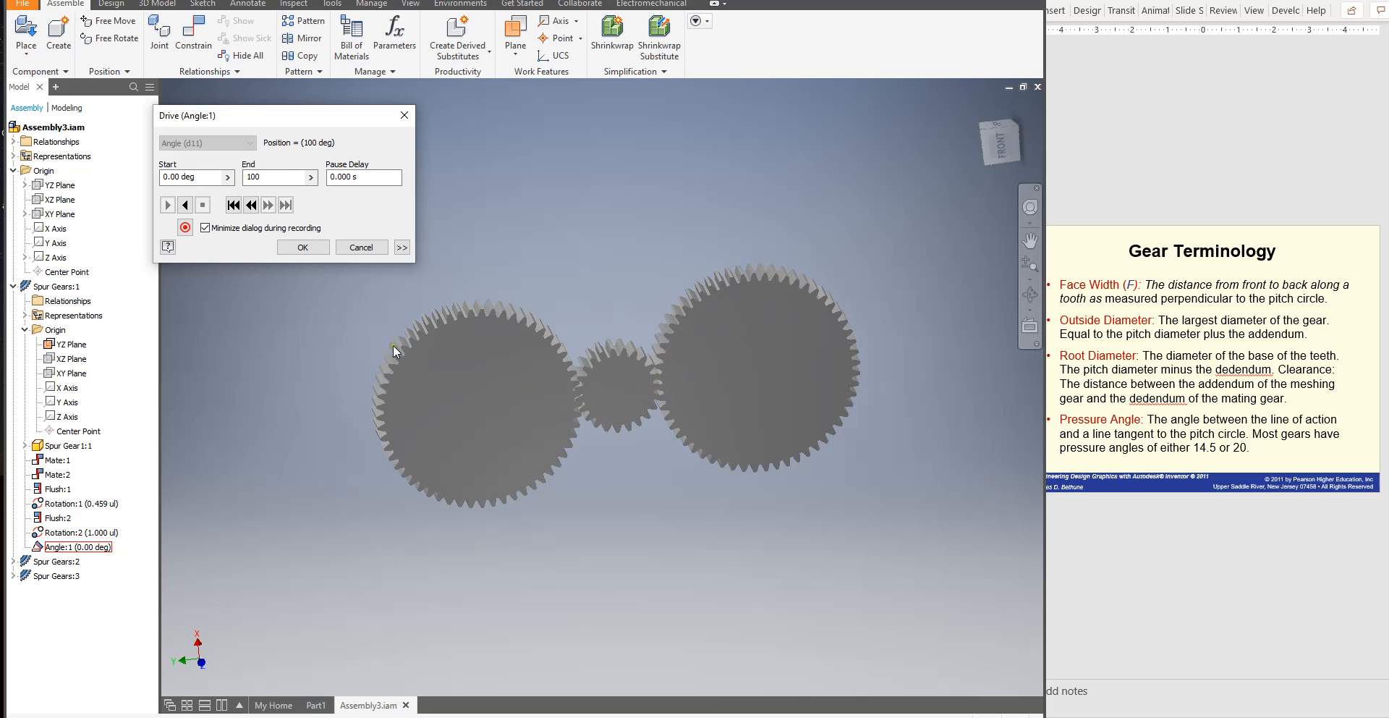
{"action": "left_click", "coordinate": [234, 205]}
View the save options for recording the drive animation and leave the drive setup without recording
{"action": "left_click", "coordinate": [186, 229]}
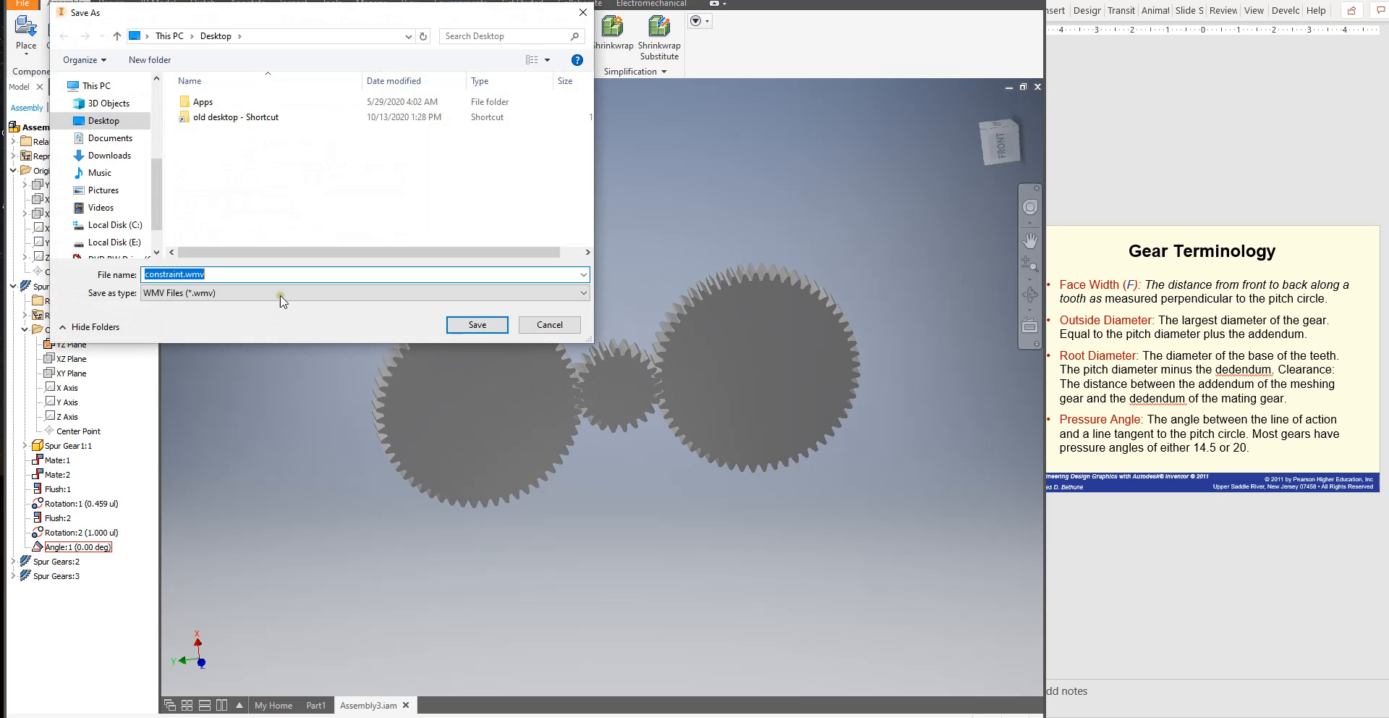
{"action": "left_click", "coordinate": [551, 325]}
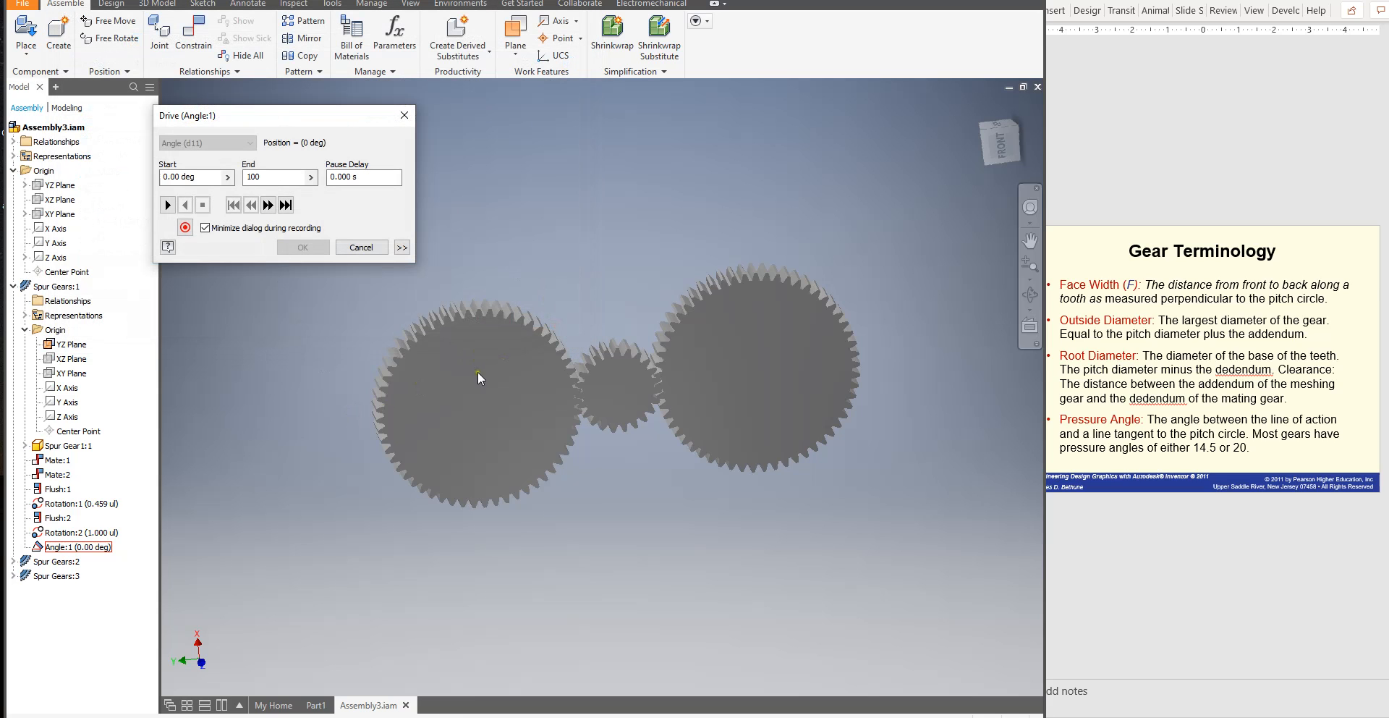
{"action": "left_click", "coordinate": [368, 247]}
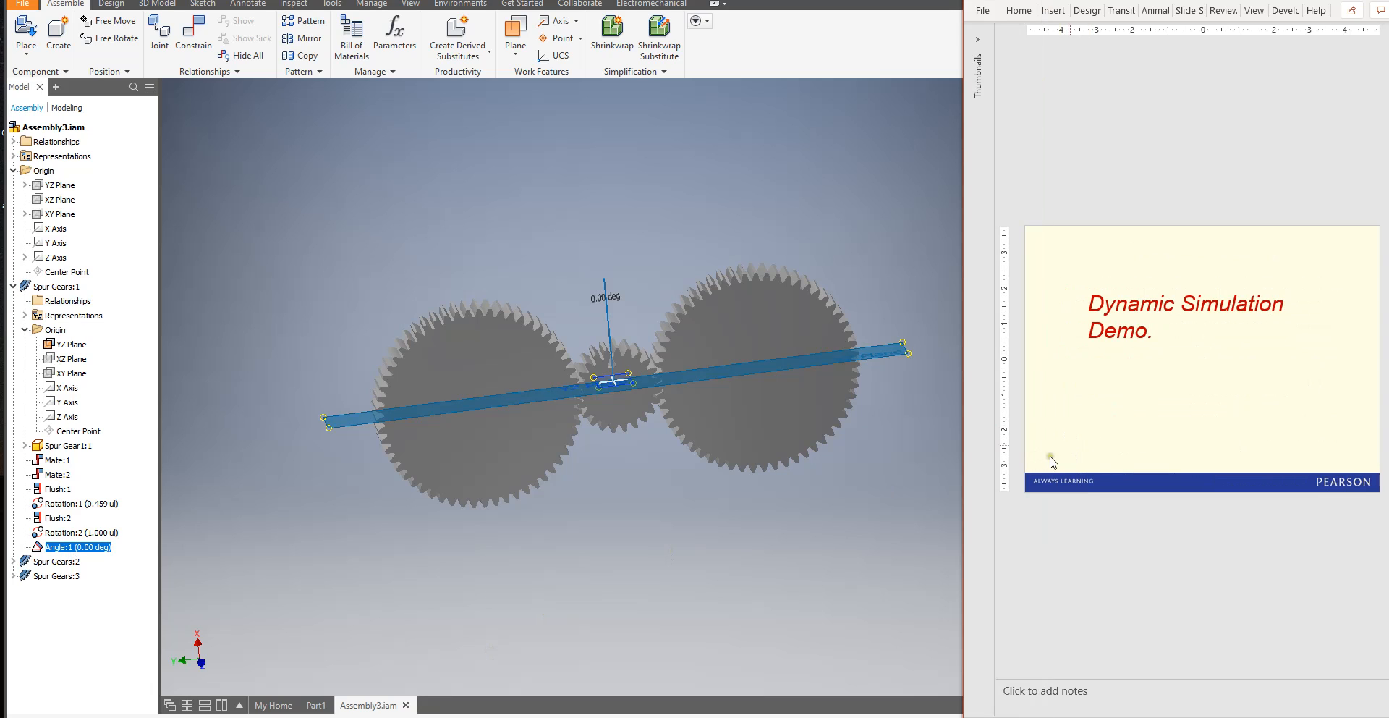
Open the linkage assembly Assembly2.iam from the Downloads folder
{"action": "left_click", "coordinate": [1085, 398]}
{"action": "left_click", "coordinate": [26, 6]}
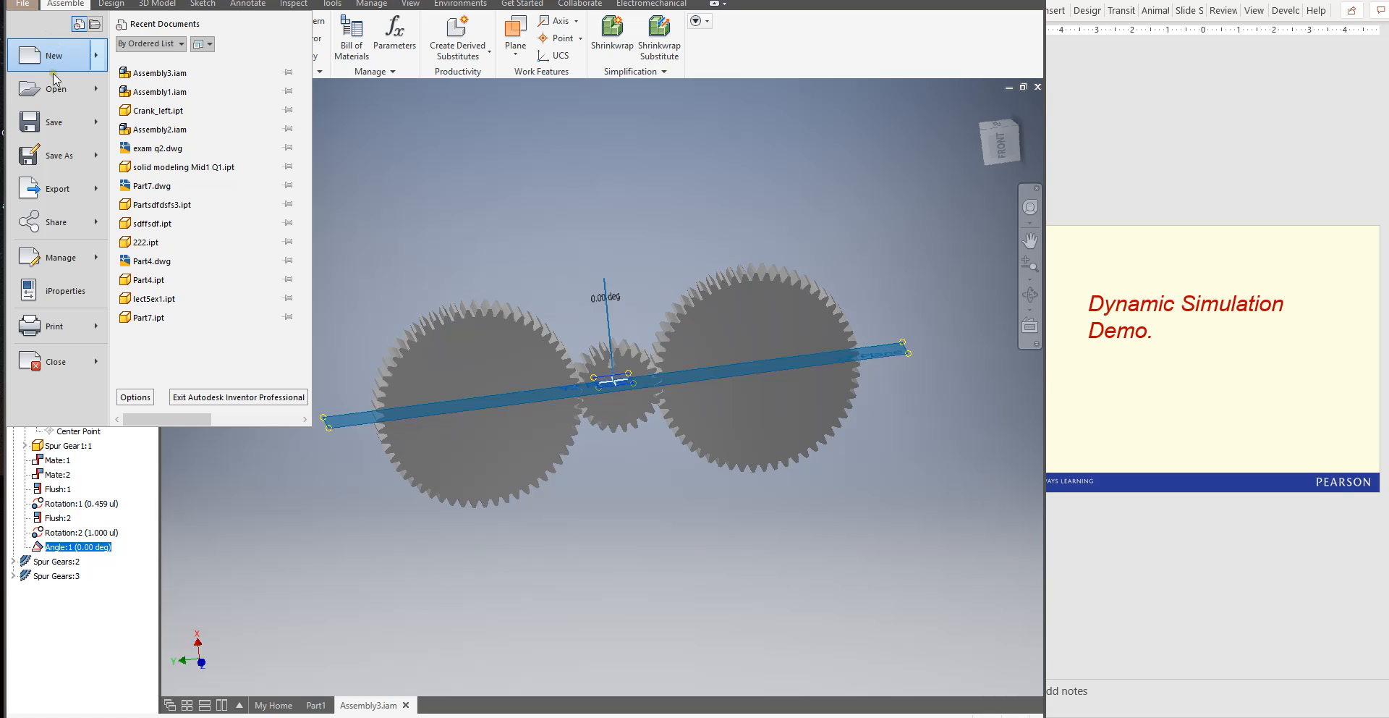
{"action": "left_click", "coordinate": [72, 100]}
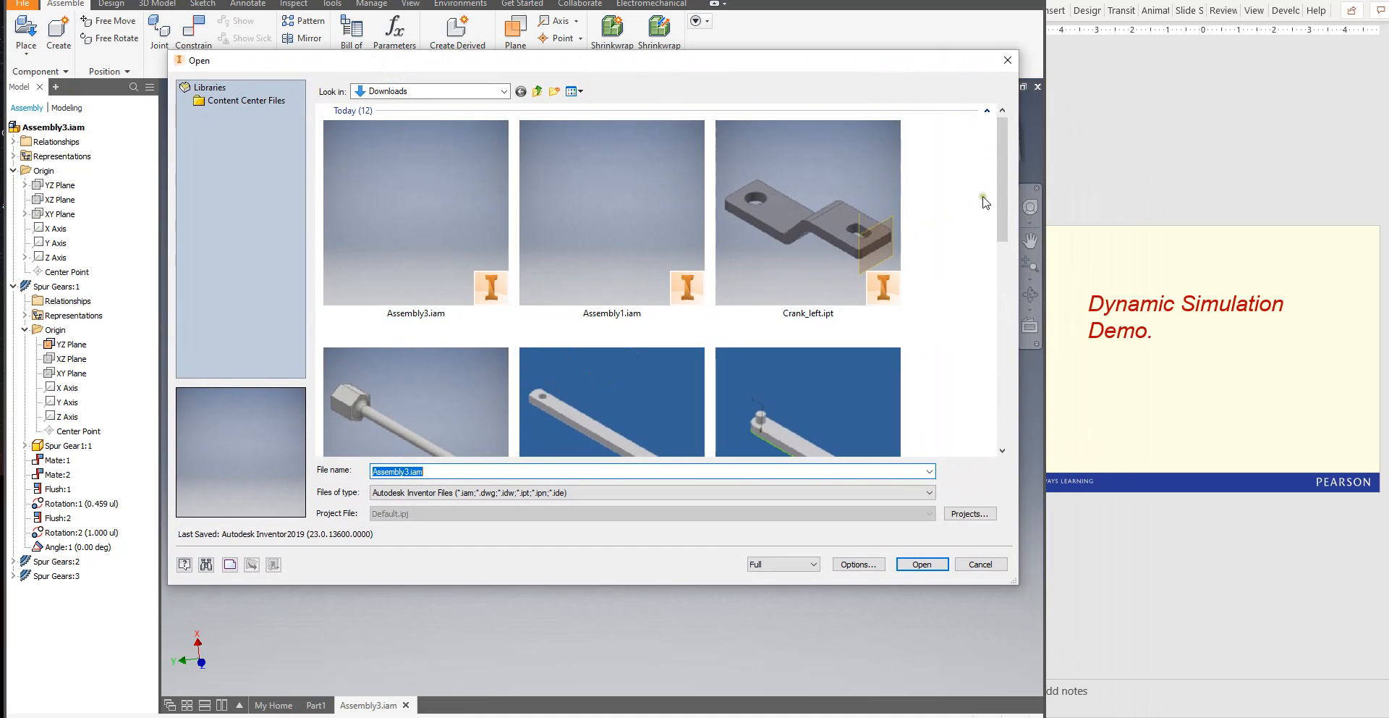
{"action": "left_click_drag", "start_coordinate": [1003, 209], "coordinate": [1006, 366]}
{"action": "left_click", "coordinate": [797, 224]}
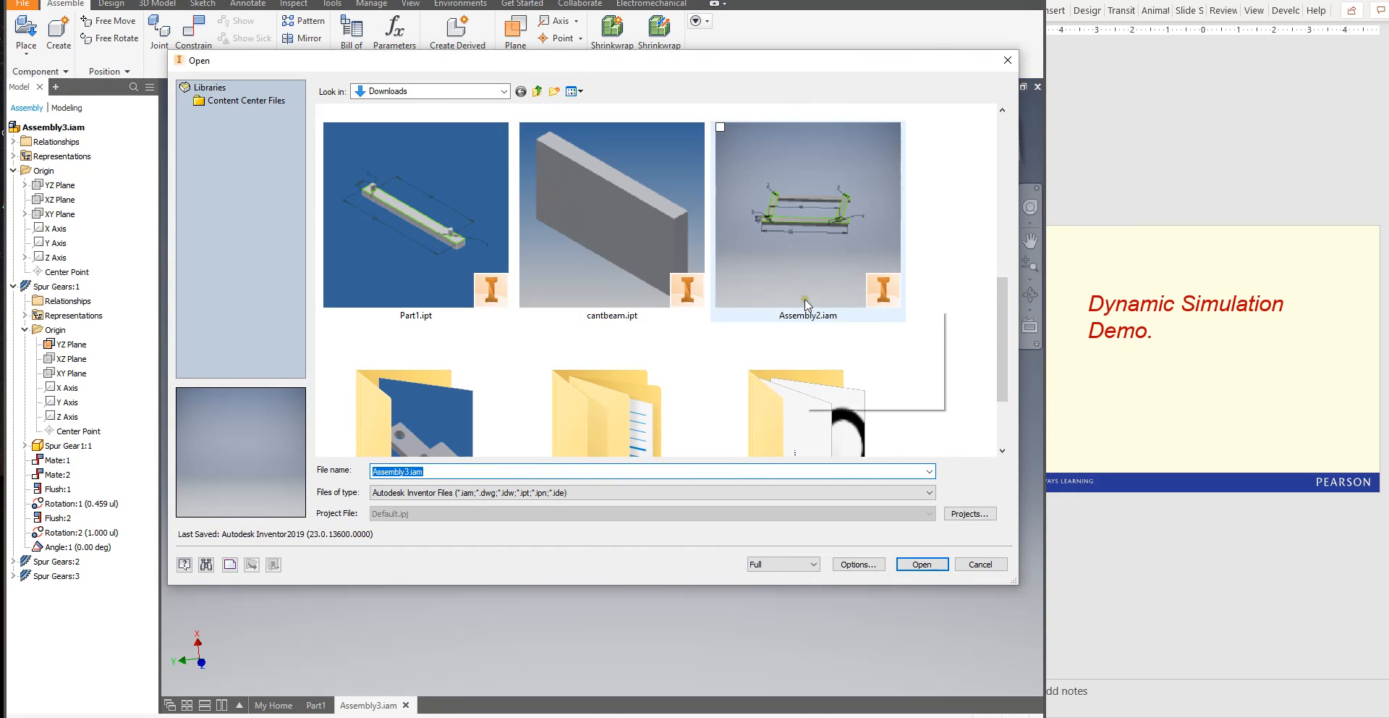
{"action": "double_click", "coordinate": [797, 224]}
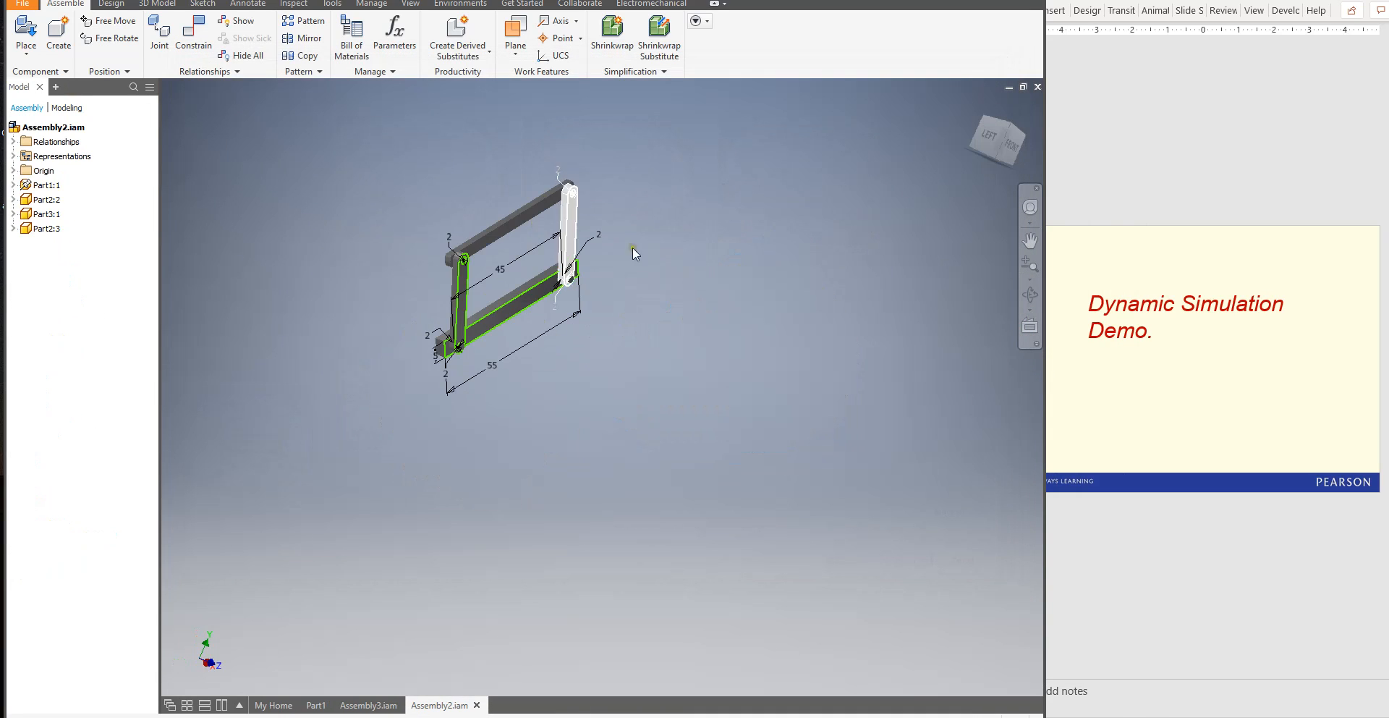
Swing the four-bar linkage by moving its upper bar to examine how it moves
{"action": "middle_click_drag", "start_coordinate": [718, 258], "coordinate": [825, 330]}
{"action": "scroll", "coordinate": [624, 319], "scroll_direction": "down", "scroll_amount": 4}
{"action": "scroll", "coordinate": [623, 323], "scroll_direction": "up", "scroll_amount": 3}
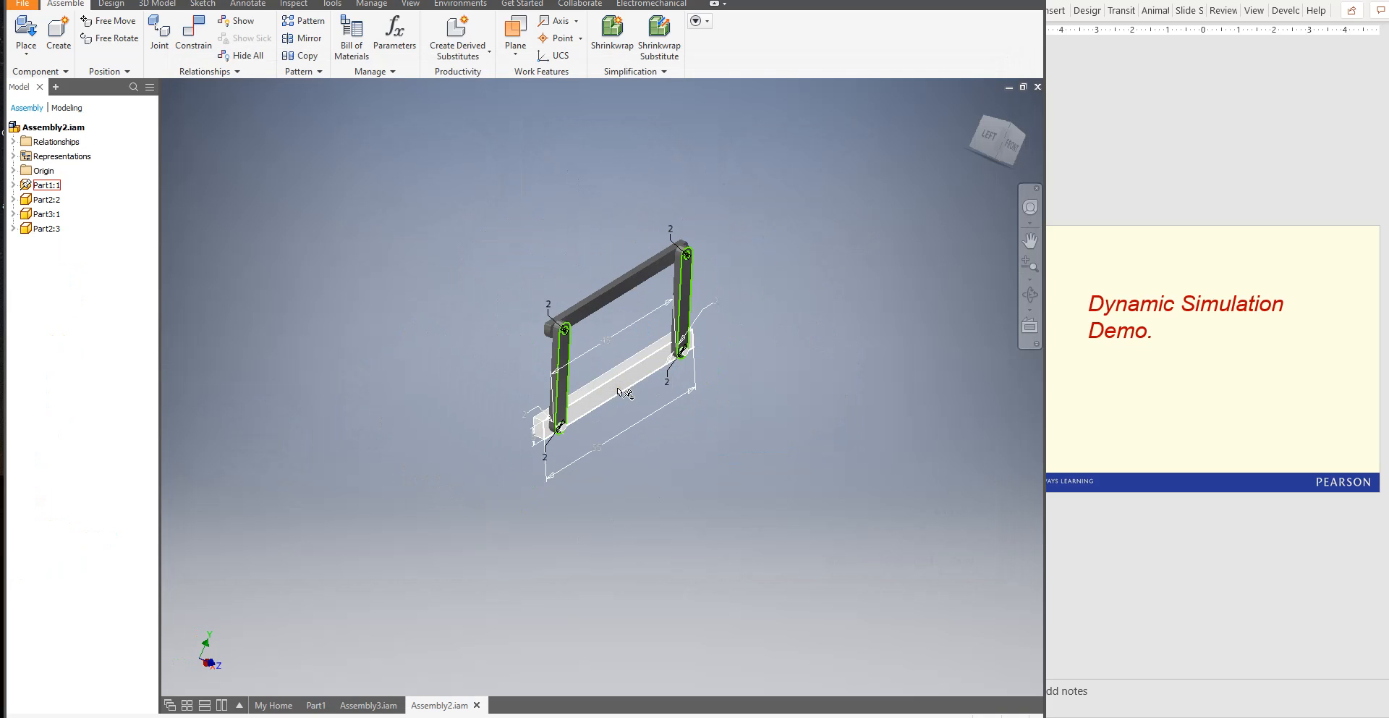
{"action": "mouse_move", "coordinate": [598, 306]}
{"action": "left_mouse_down"}
{"action": "mouse_move", "coordinate": [705, 274]}
{"action": "mouse_move", "coordinate": [600, 373]}
{"action": "mouse_move", "coordinate": [636, 283]}
{"action": "mouse_move", "coordinate": [610, 278]}
{"action": "mouse_move", "coordinate": [619, 291]}
{"action": "left_mouse_up"}
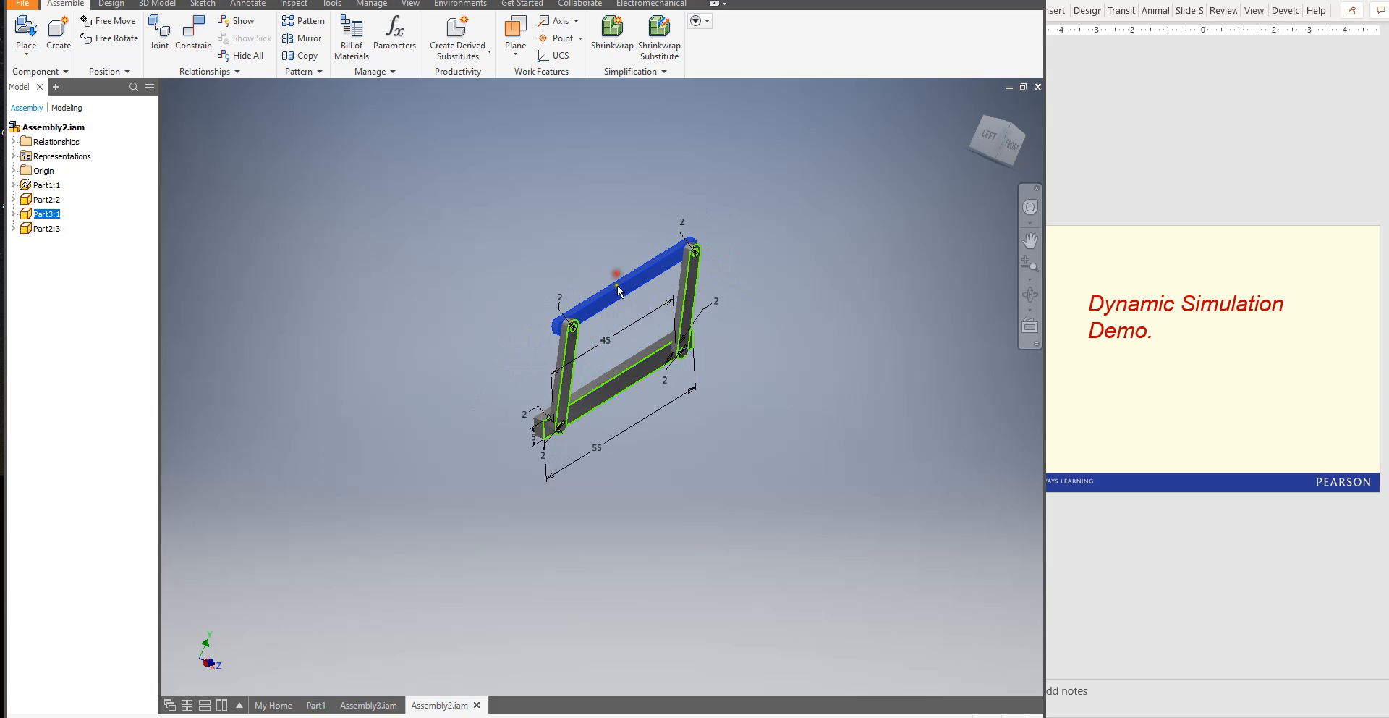
{"action": "scroll", "coordinate": [615, 343], "scroll_direction": "down", "scroll_amount": 2}
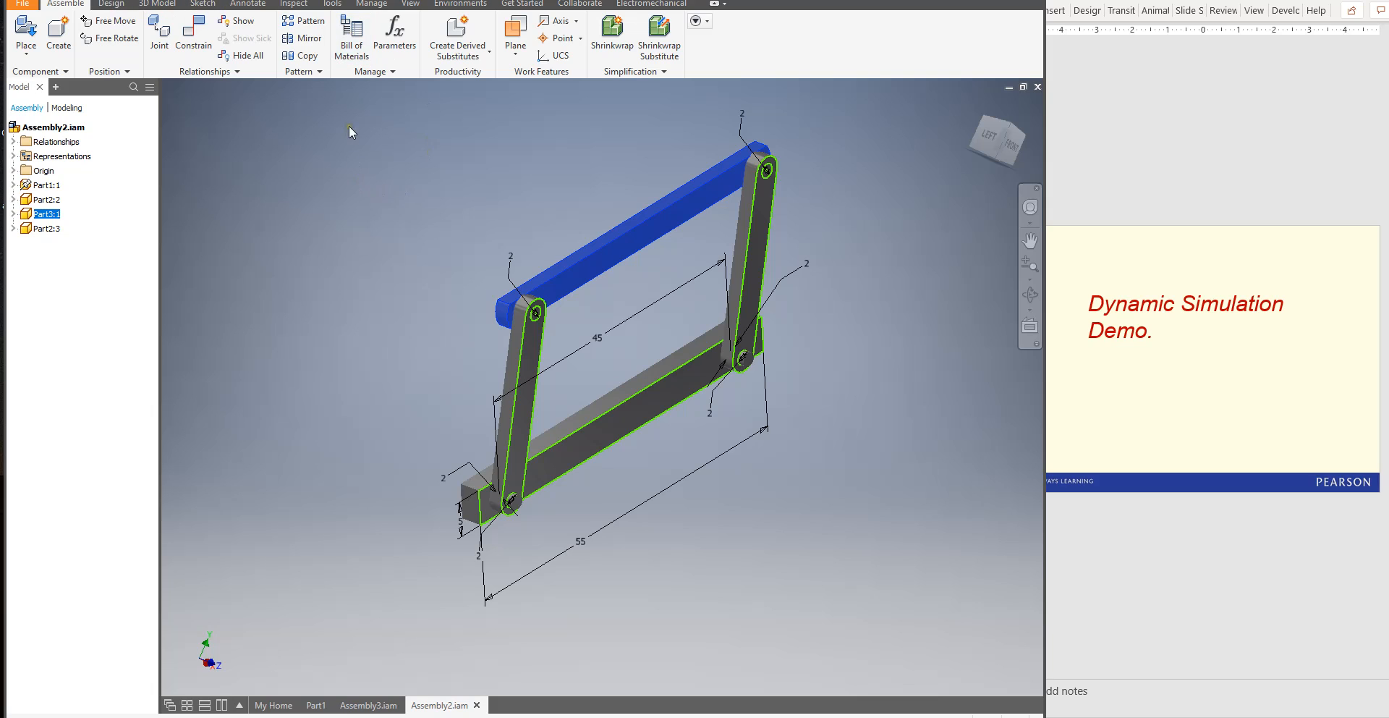
Enter the Dynamic Simulation environment and run the linkage simulation with the existing gravity and torque loads
{"action": "left_click", "coordinate": [448, 6]}
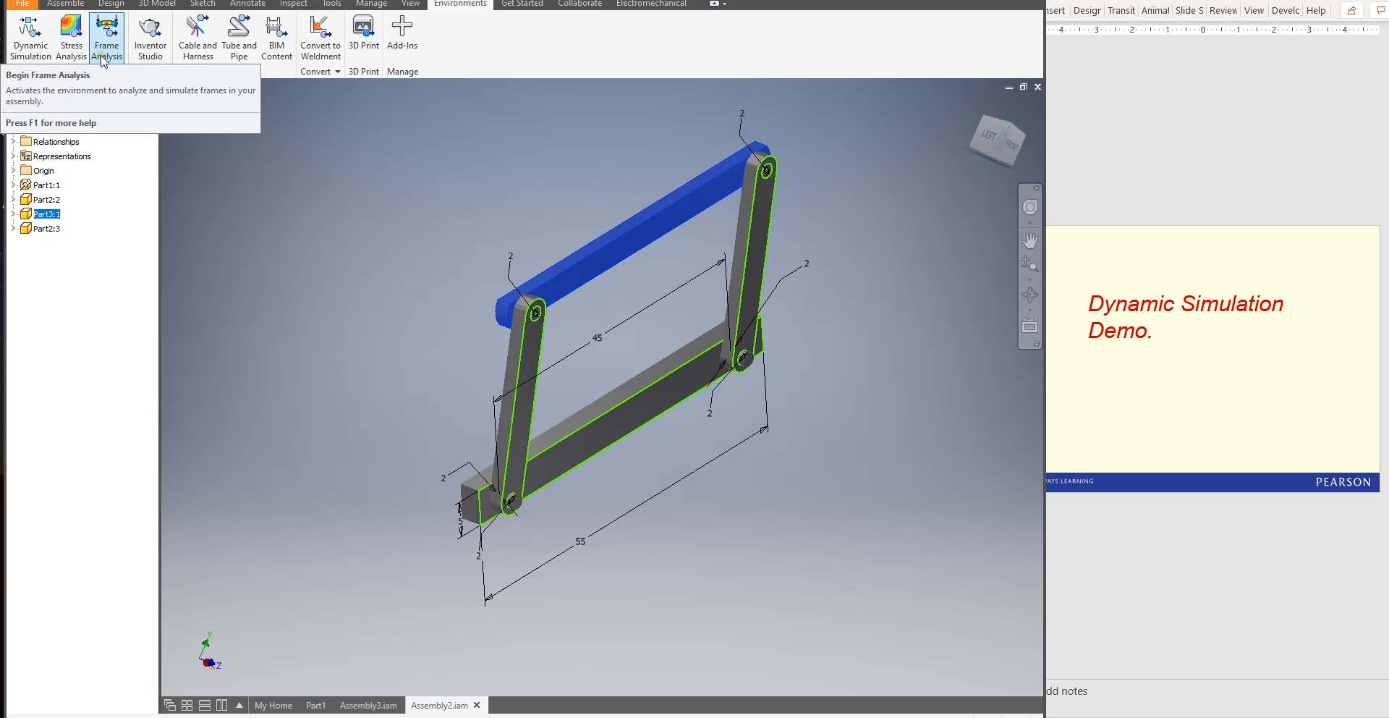
{"action": "left_click", "coordinate": [33, 51]}
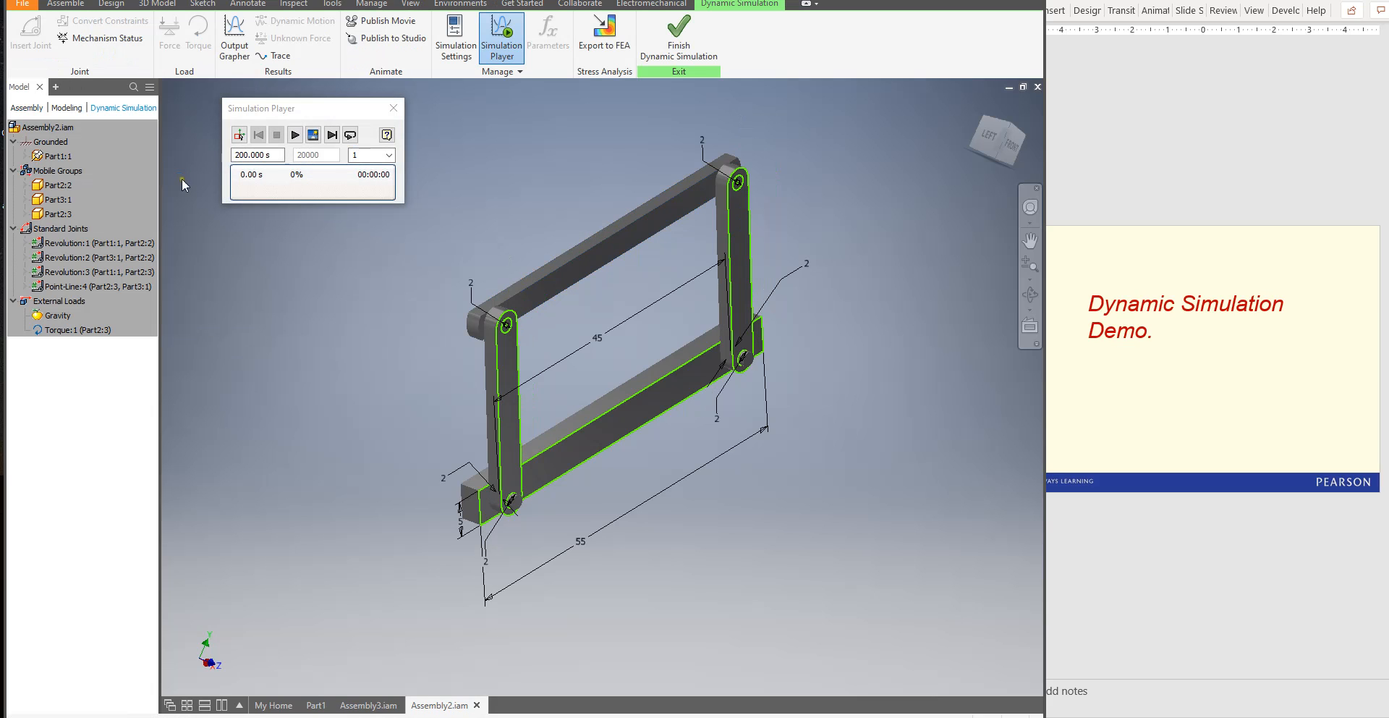
{"action": "left_click_drag", "start_coordinate": [321, 112], "coordinate": [368, 96]}
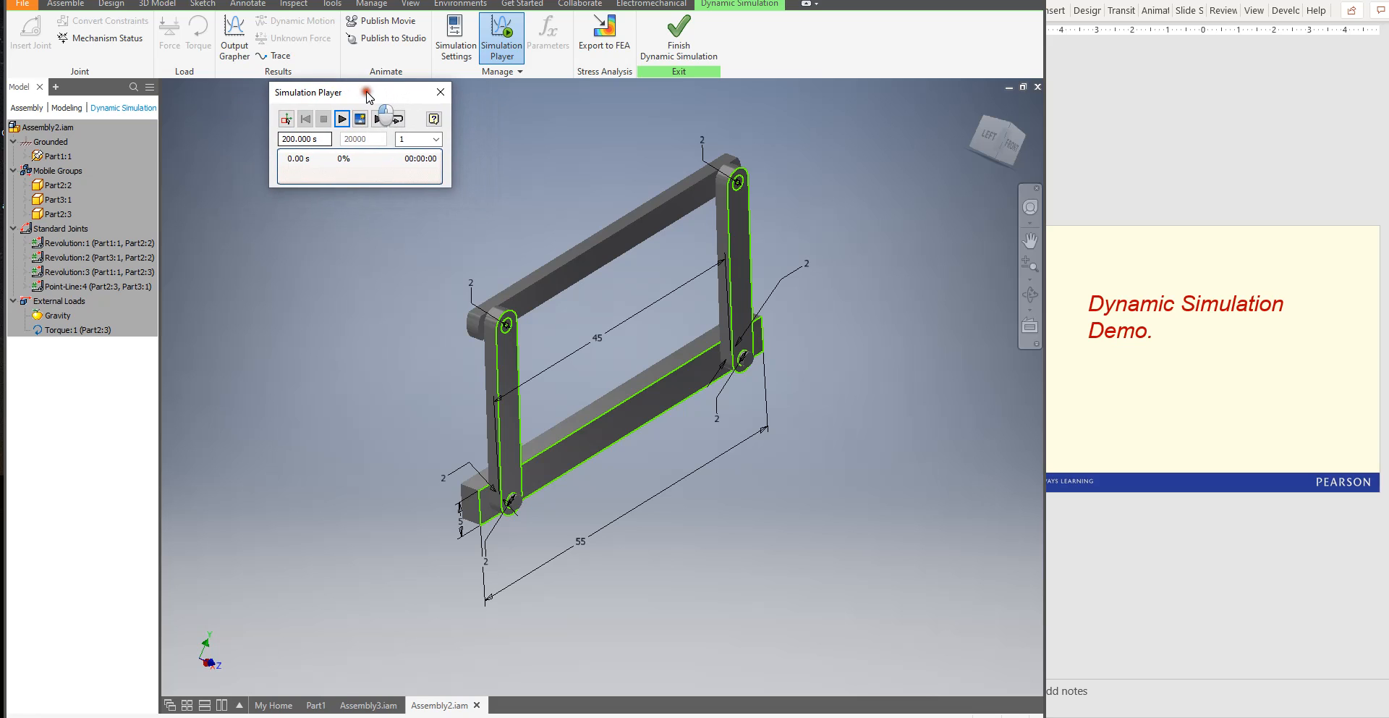
{"action": "left_click", "coordinate": [343, 119]}
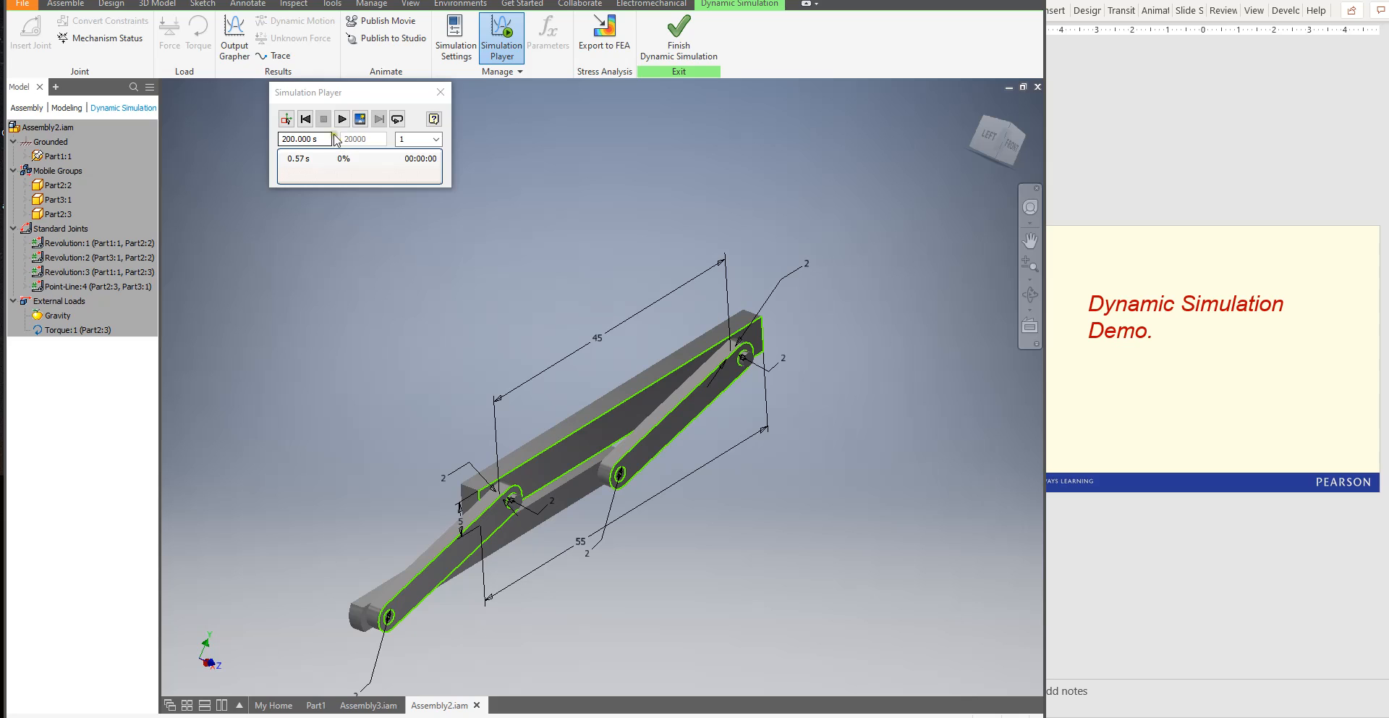
Finish the dynamic simulation and swing the linkage back to its upright position in the assembly
{"action": "left_click", "coordinate": [463, 529]}
{"action": "left_click", "coordinate": [441, 92]}
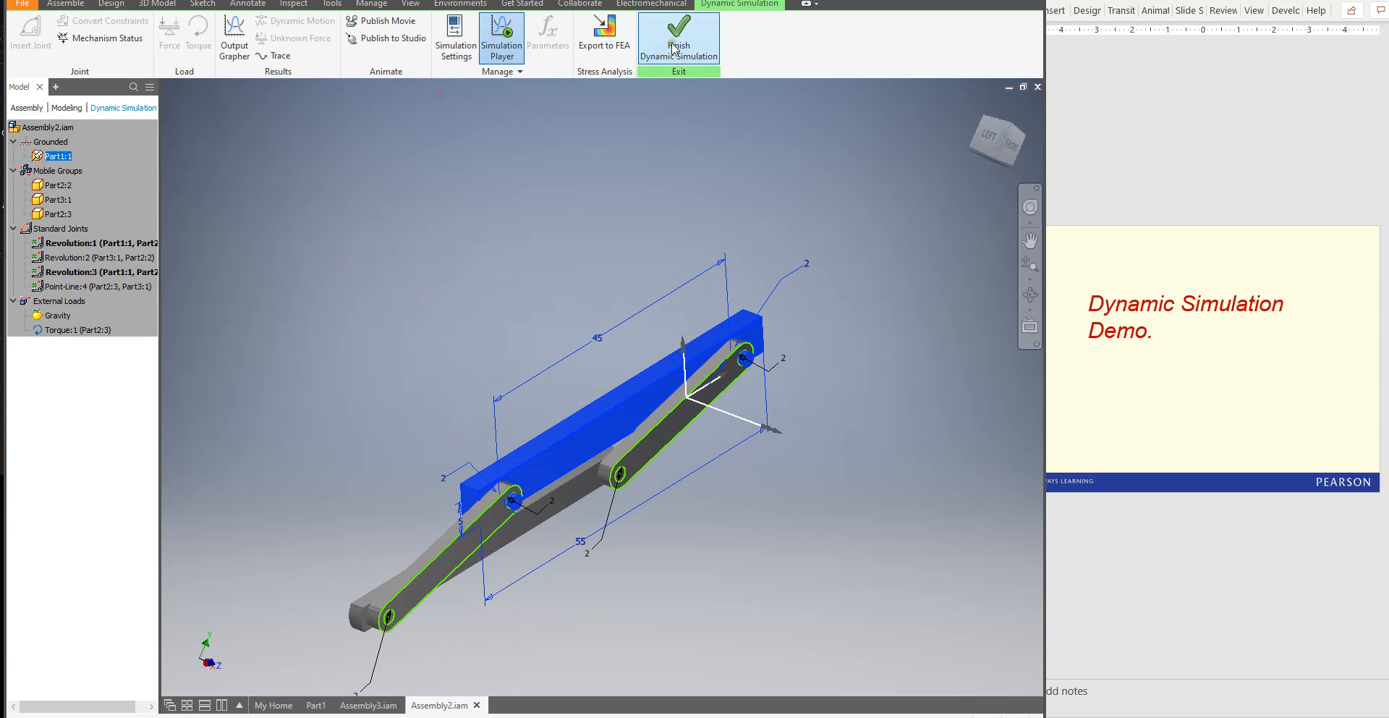
{"action": "left_click", "coordinate": [673, 47]}
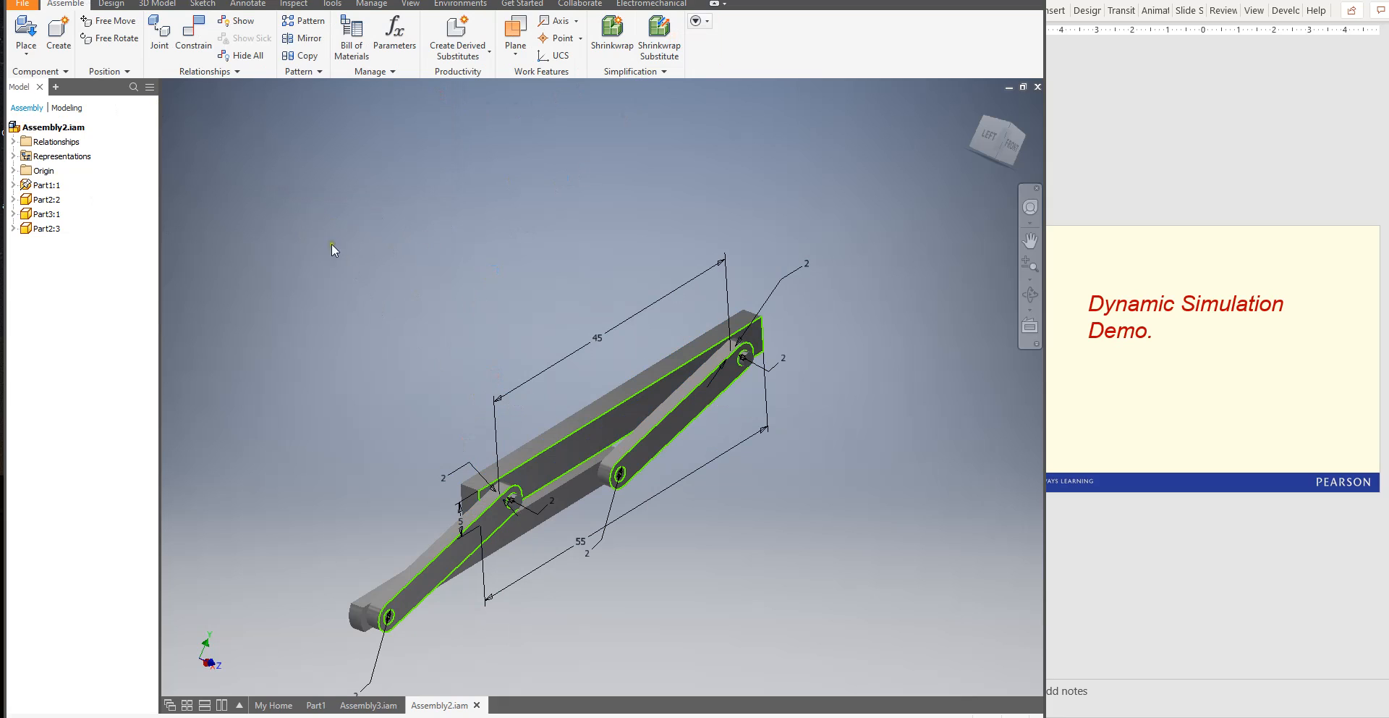
{"action": "left_click_drag", "start_coordinate": [442, 561], "coordinate": [518, 342]}
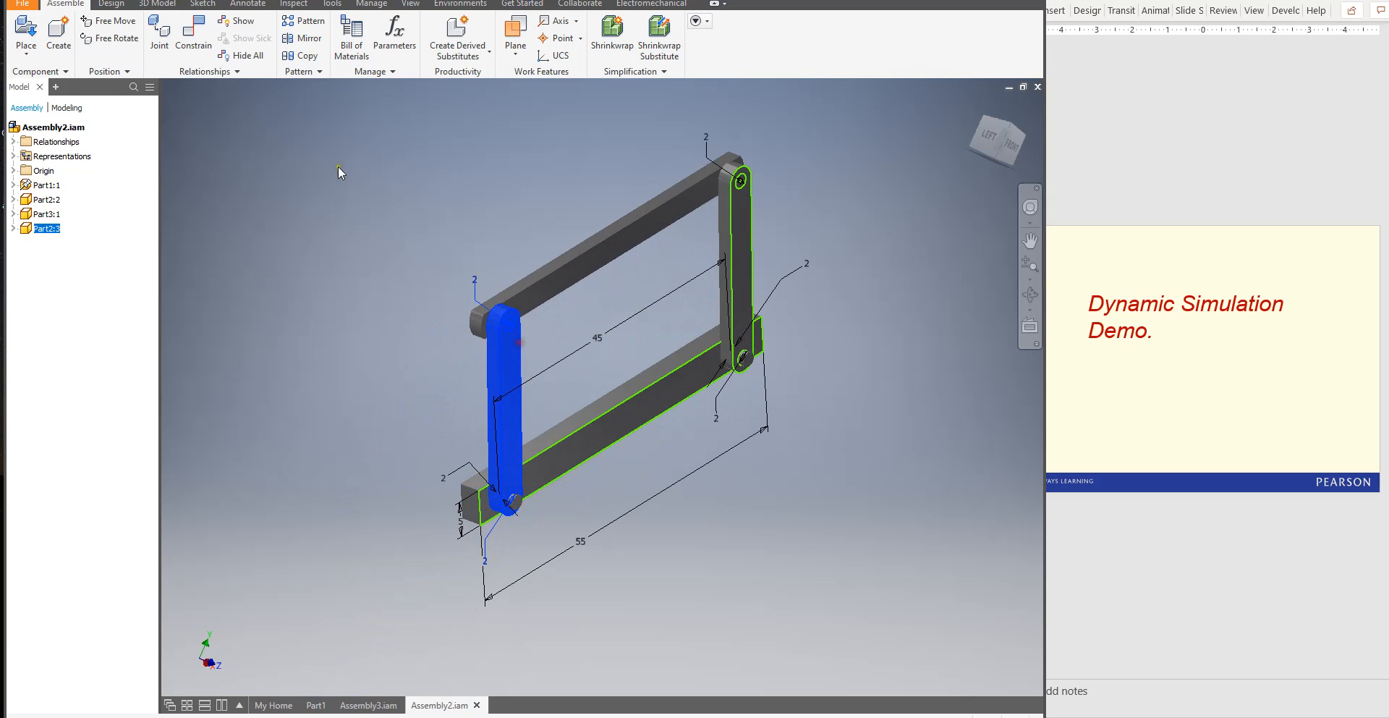
Reopen the Dynamic Simulation environment and return the simulation to construction mode
{"action": "left_click", "coordinate": [460, 4]}
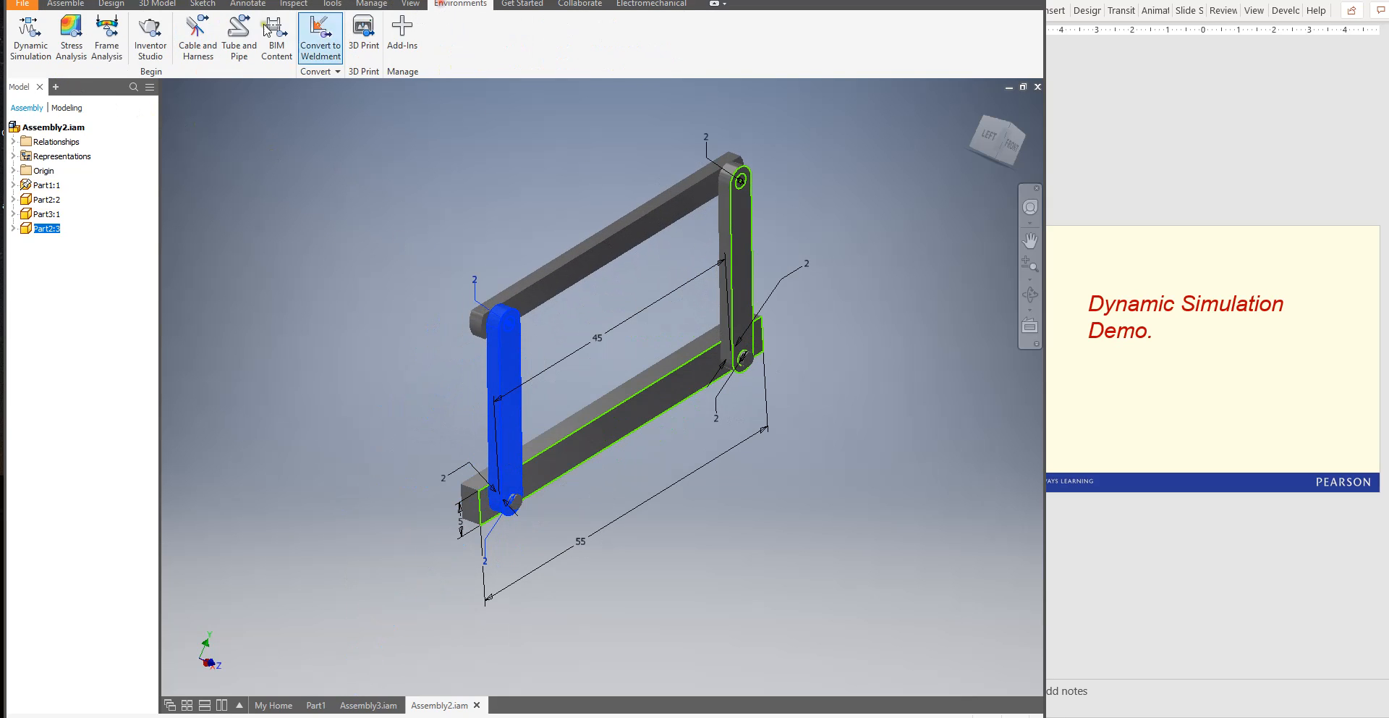
{"action": "left_click", "coordinate": [30, 32]}
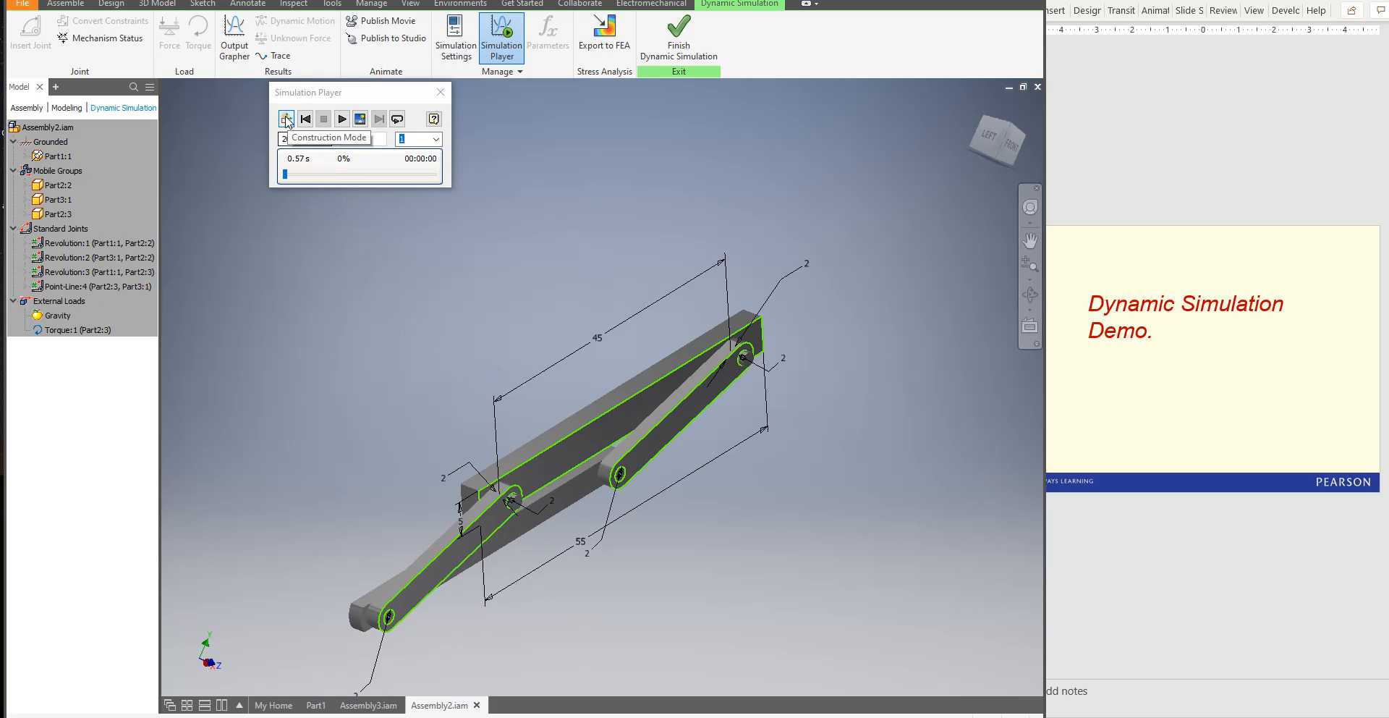
{"action": "left_click", "coordinate": [286, 120]}
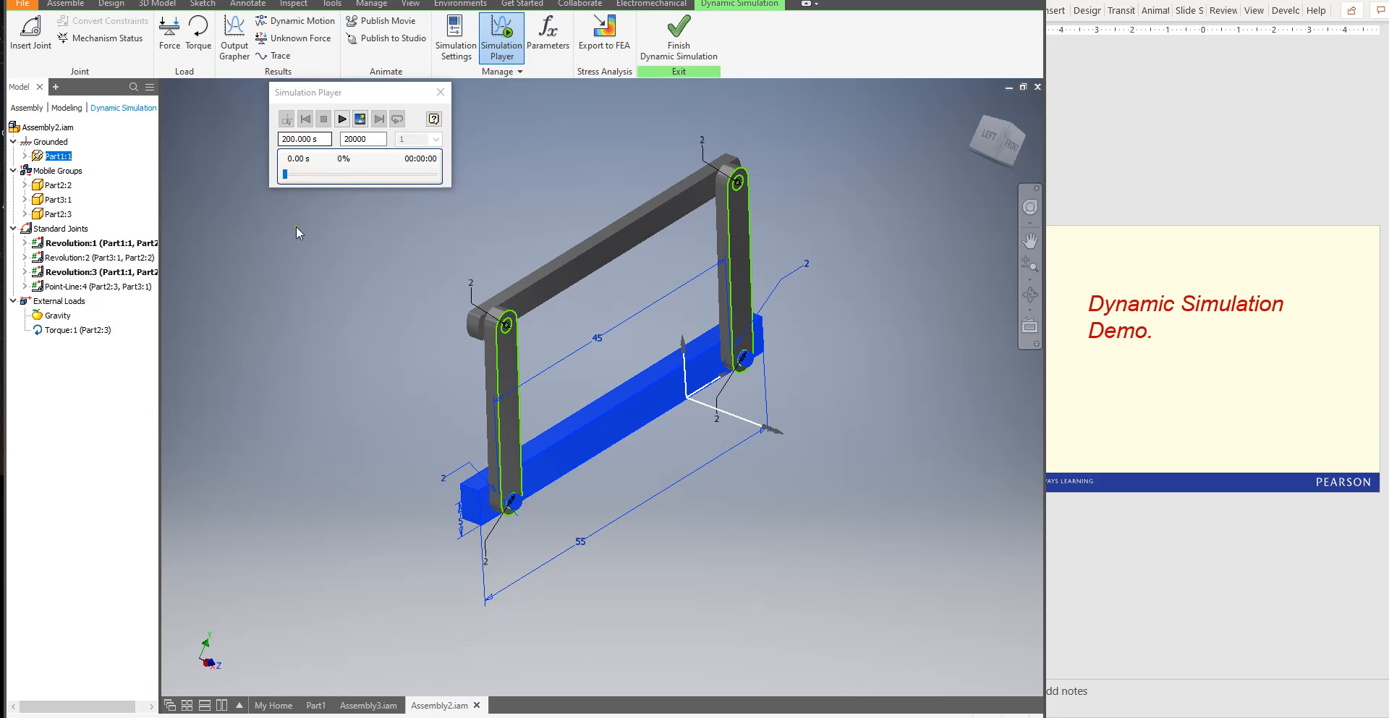
Suppress the gravity load in the simulation's external loads
{"action": "right_click", "coordinate": [59, 316]}
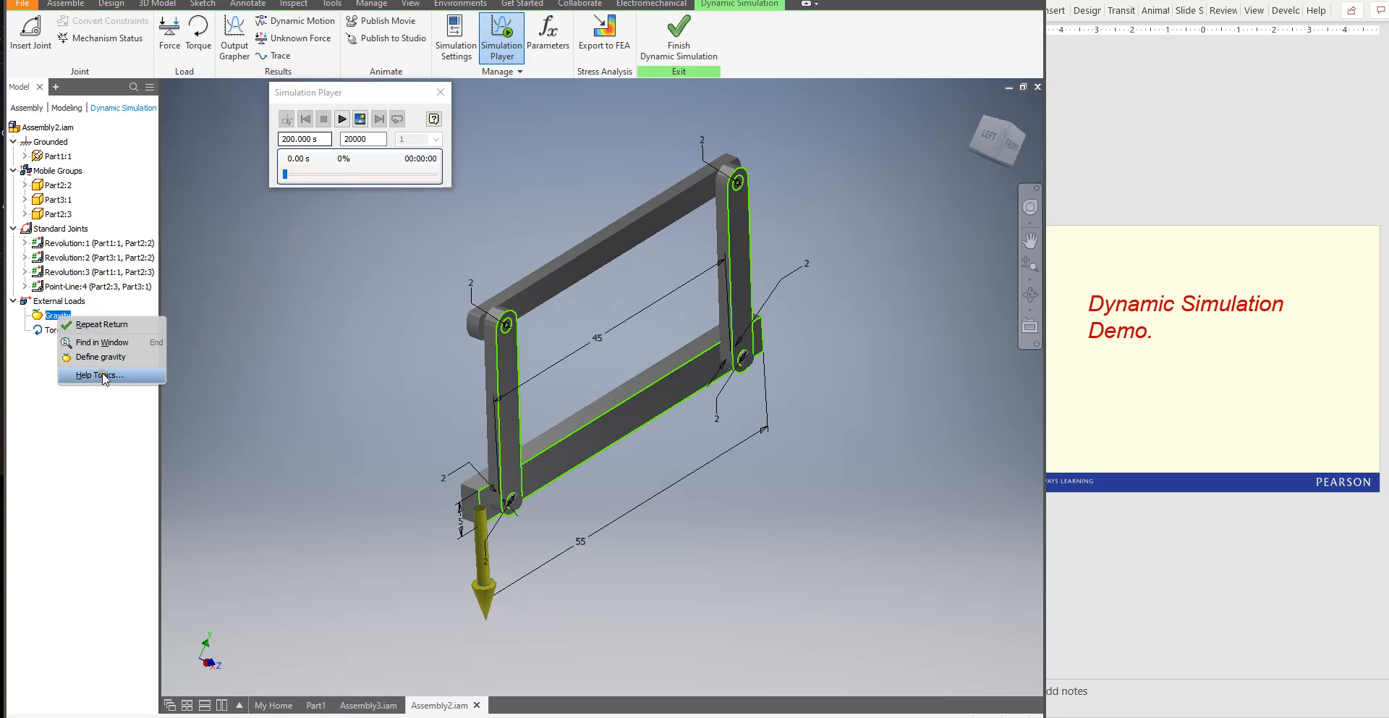
{"action": "left_click", "coordinate": [102, 357]}
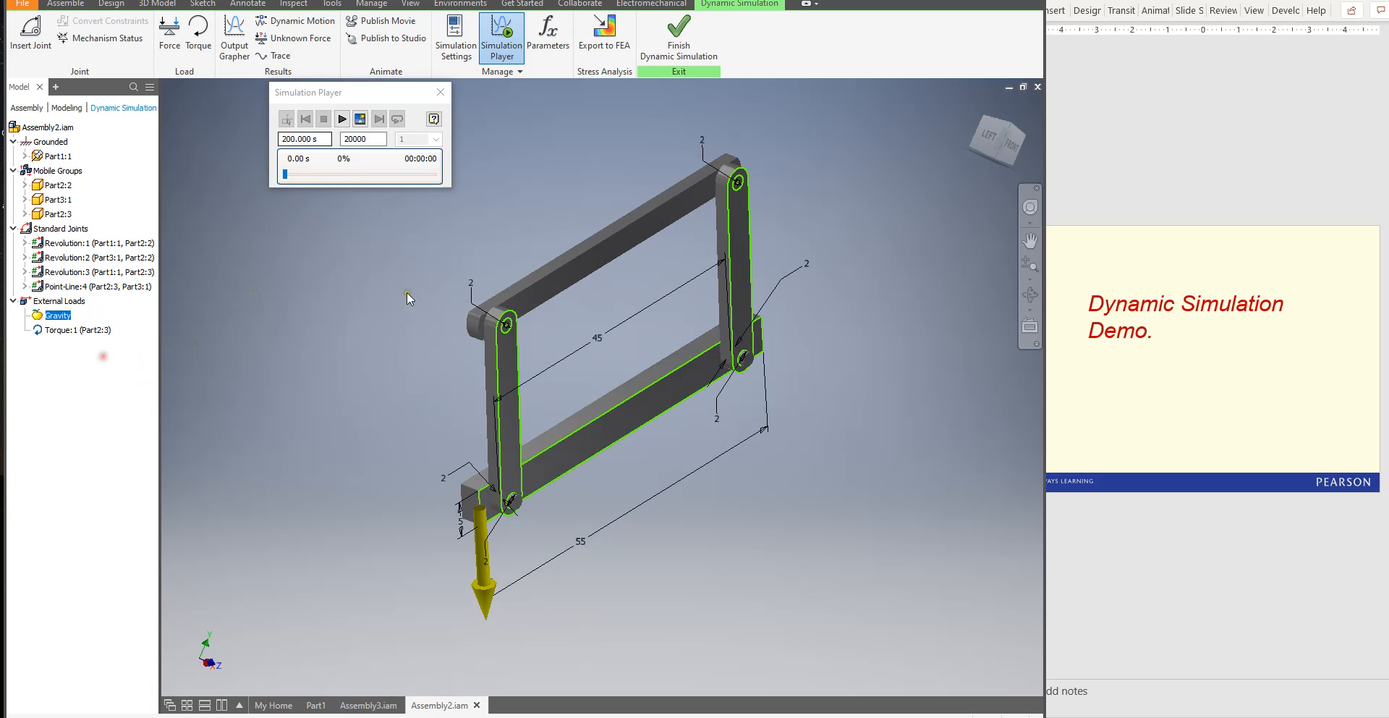
{"action": "left_click", "coordinate": [125, 90]}
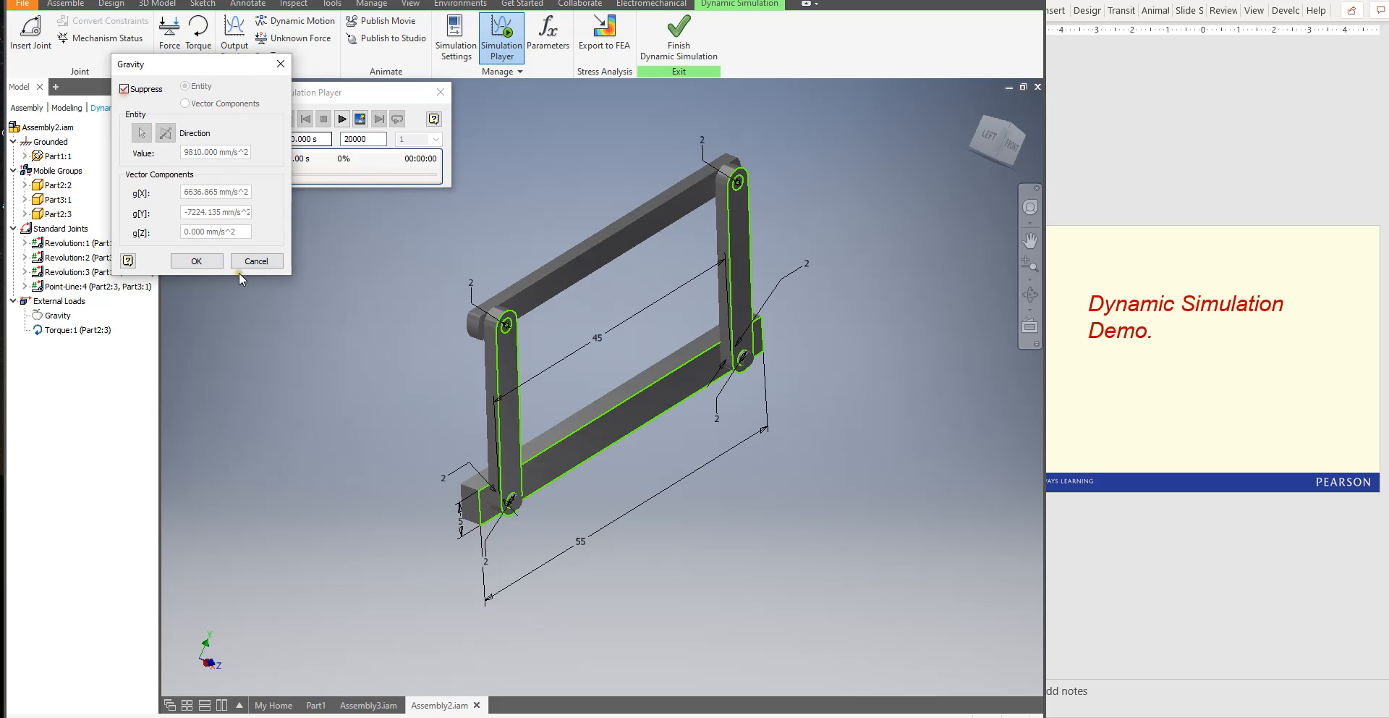
{"action": "left_click", "coordinate": [196, 261]}
Delete the torque load on Part2:3 and run the simulation without external loads
{"action": "right_click", "coordinate": [79, 337]}
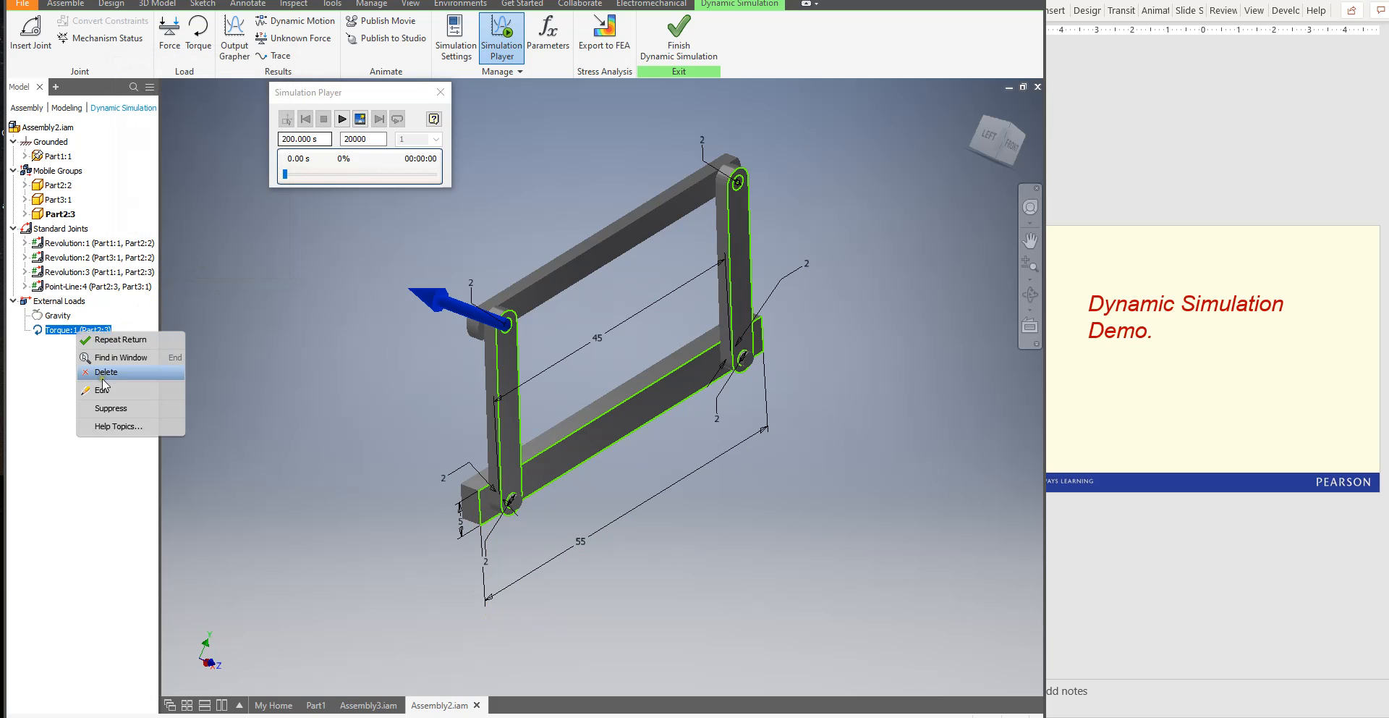
{"action": "left_click", "coordinate": [117, 360]}
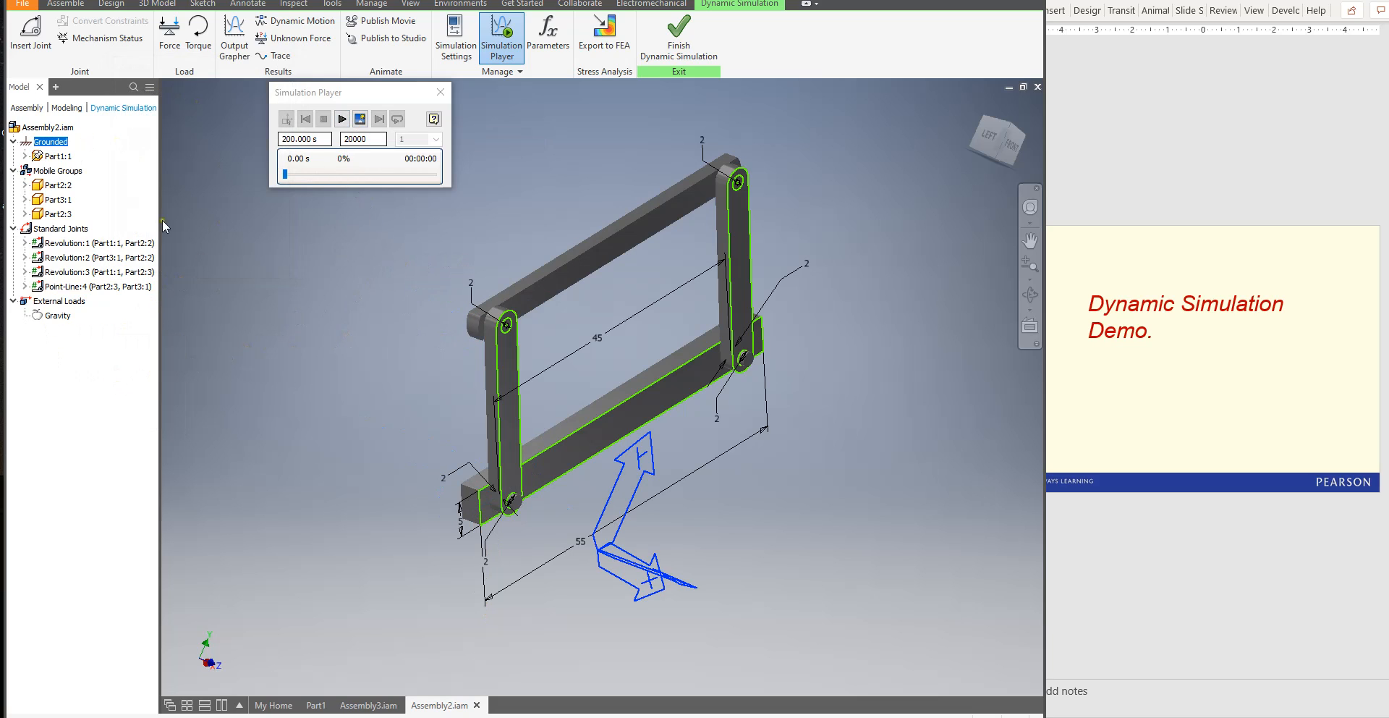
{"action": "left_click", "coordinate": [345, 118]}
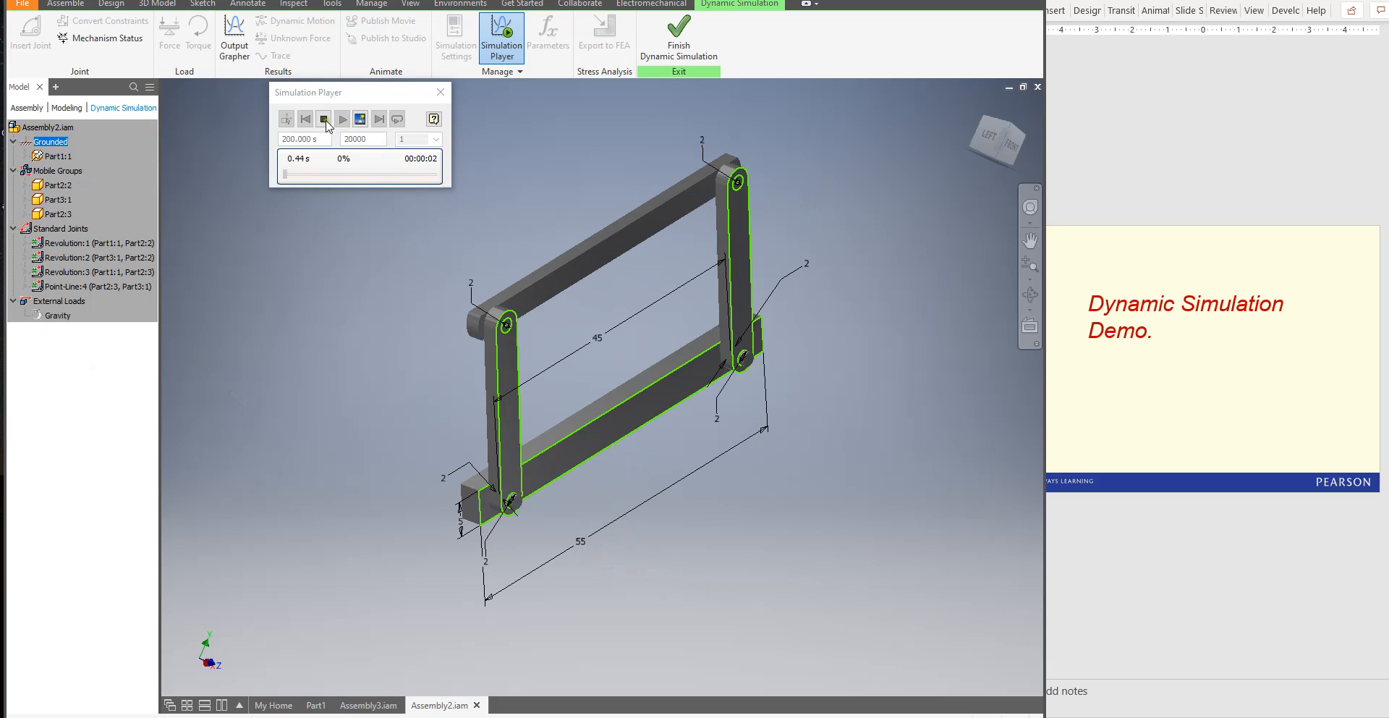
Stop the simulation, return it to construction mode and reactivate the suppressed gravity load
{"action": "left_click", "coordinate": [324, 119]}
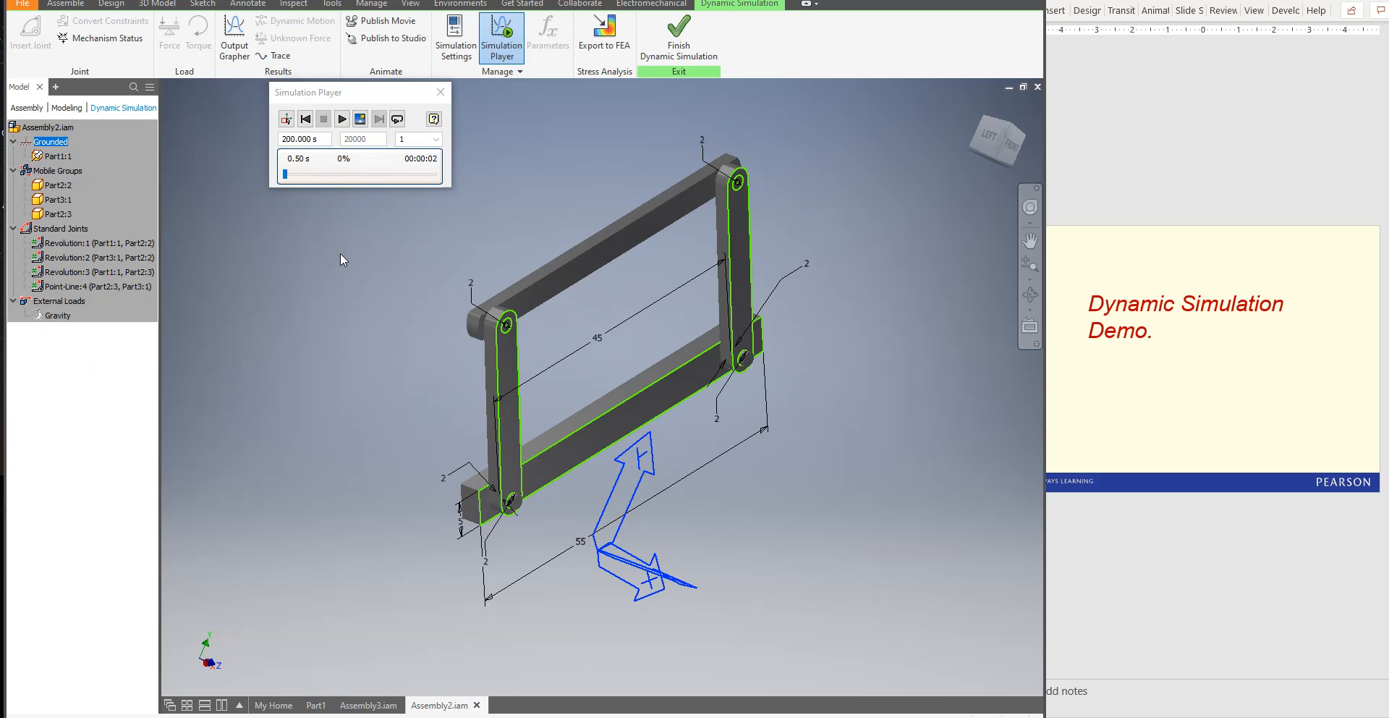
{"action": "left_click", "coordinate": [286, 119]}
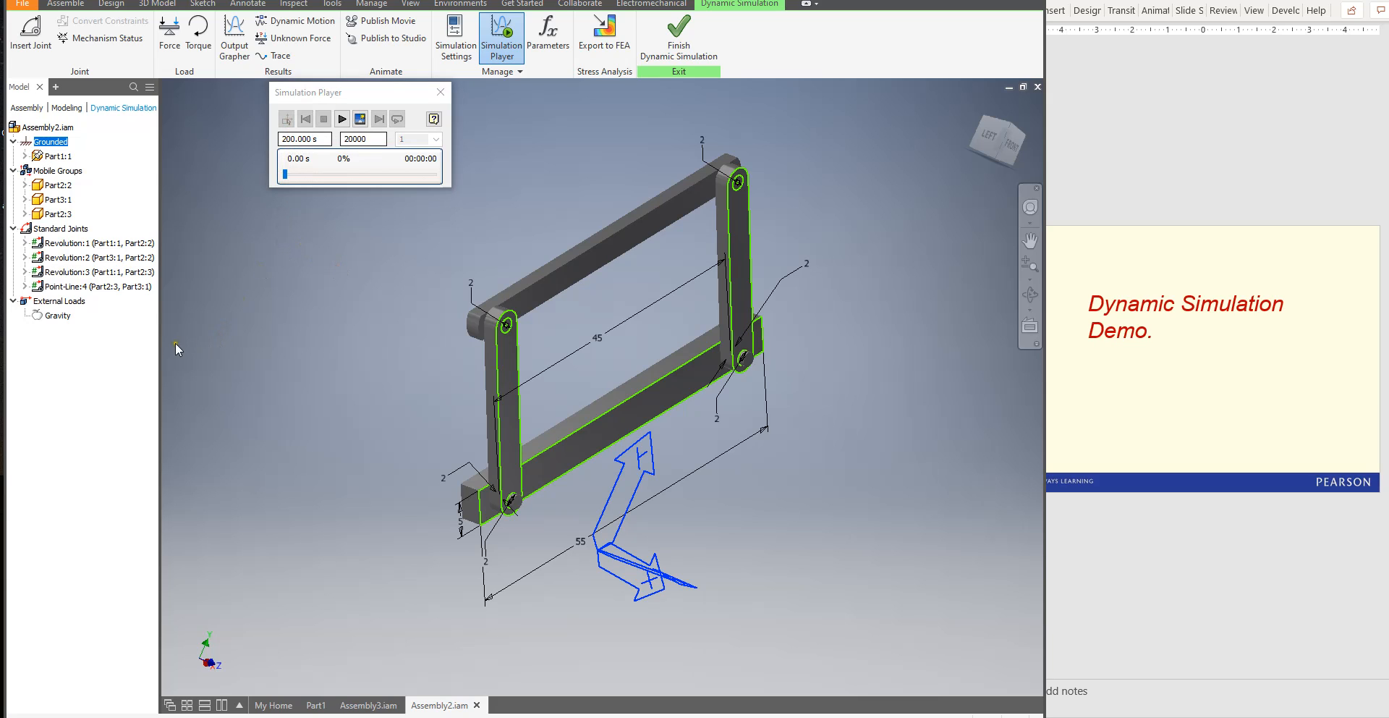
{"action": "right_click", "coordinate": [58, 316]}
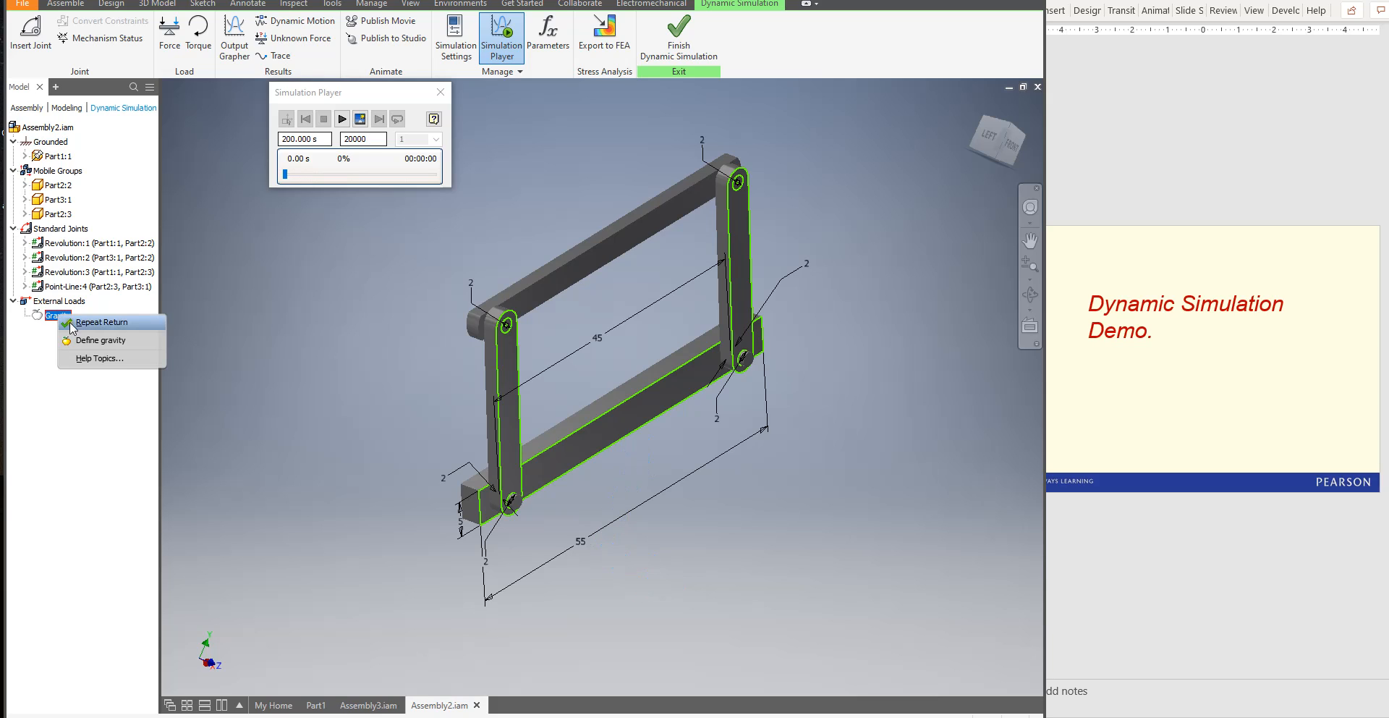
{"action": "left_click", "coordinate": [99, 342]}
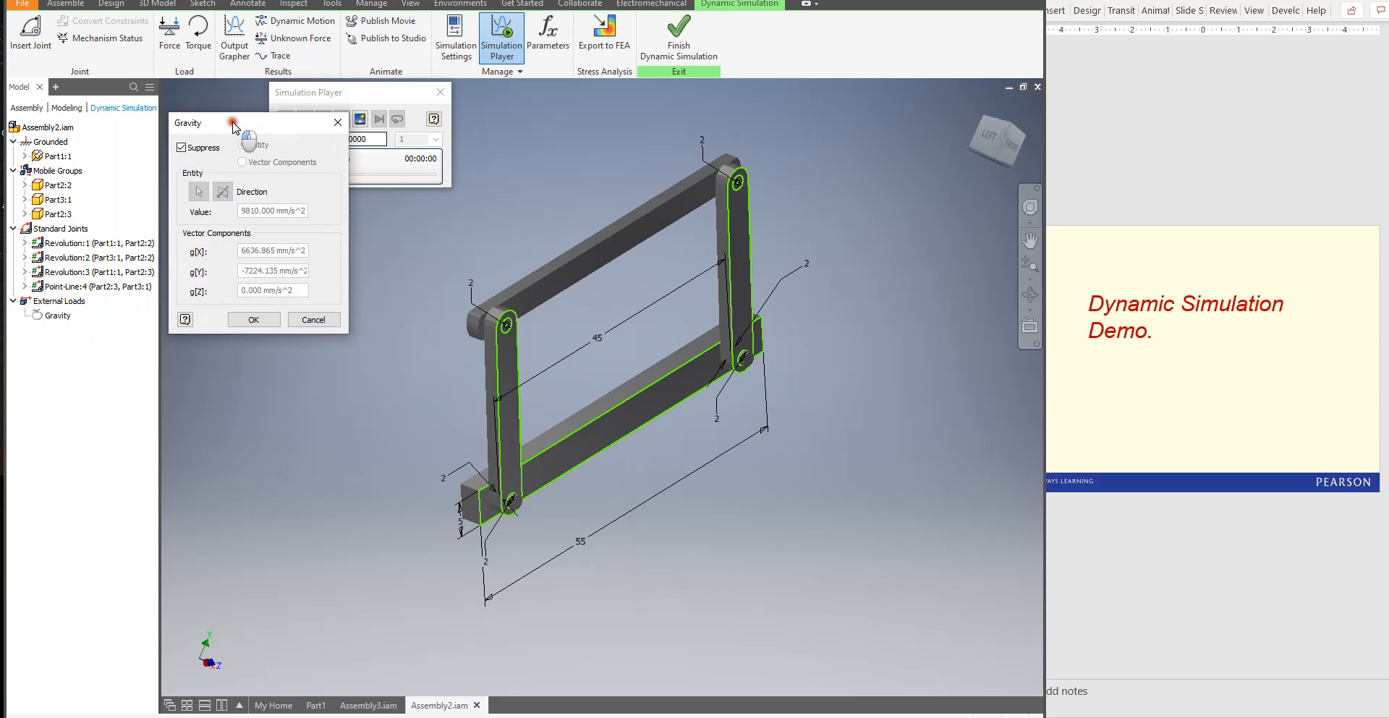
{"action": "left_click", "coordinate": [182, 148]}
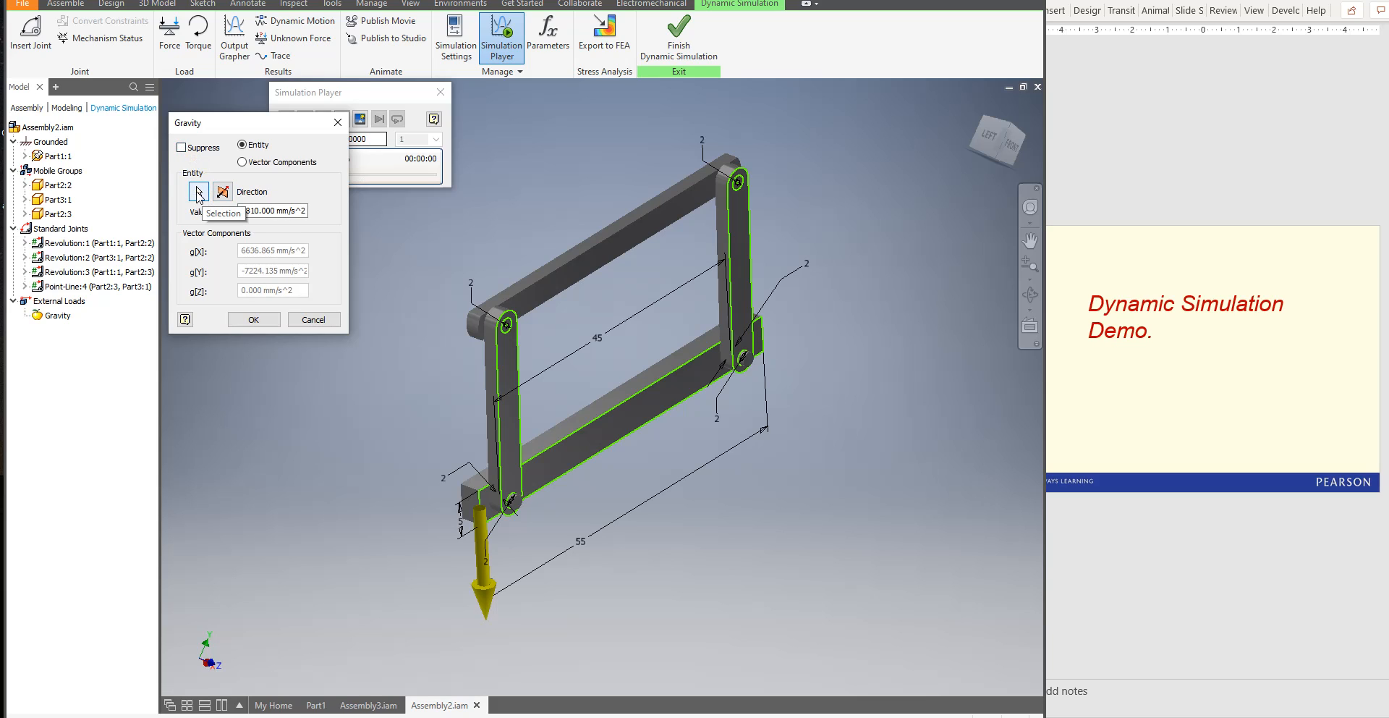
Redefine gravity along the vertical end edge of the base link, flipped to point downward, with a value of 9810 mm/s^2
{"action": "left_click", "coordinate": [198, 192]}
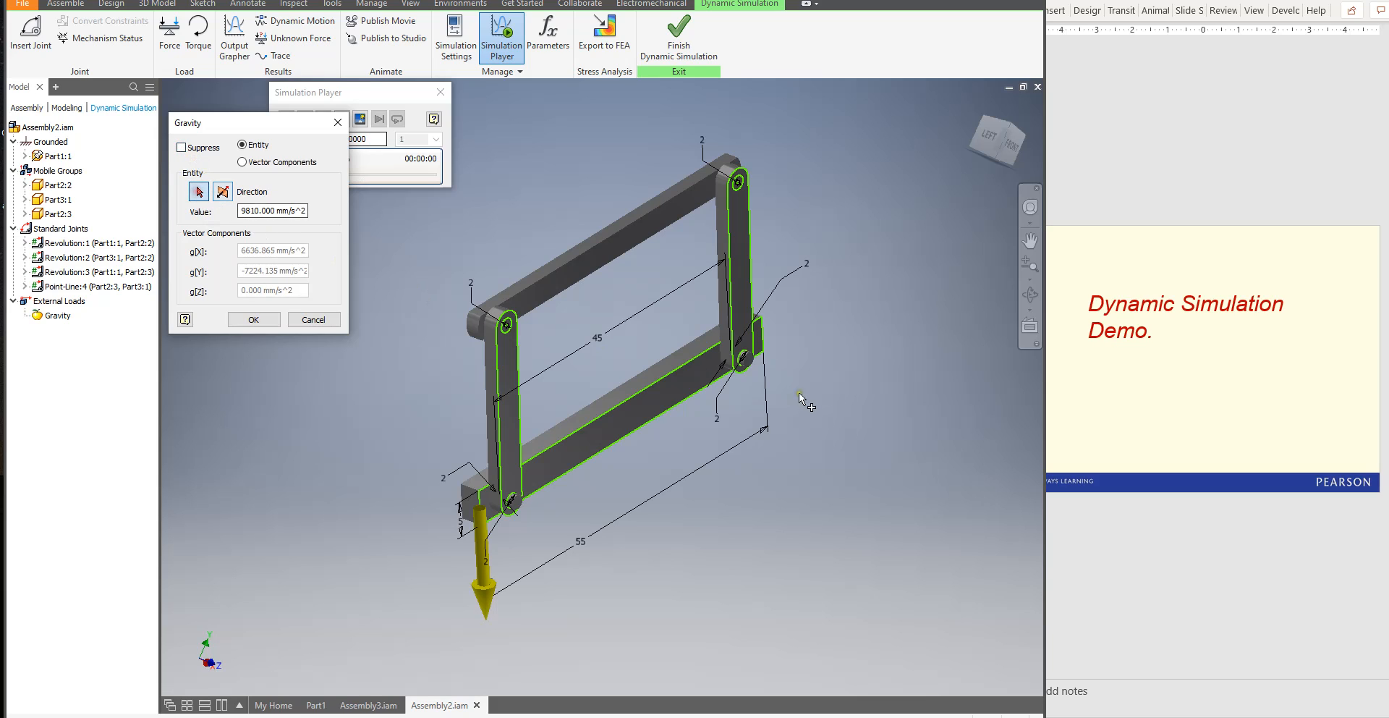
{"action": "left_click", "coordinate": [764, 338]}
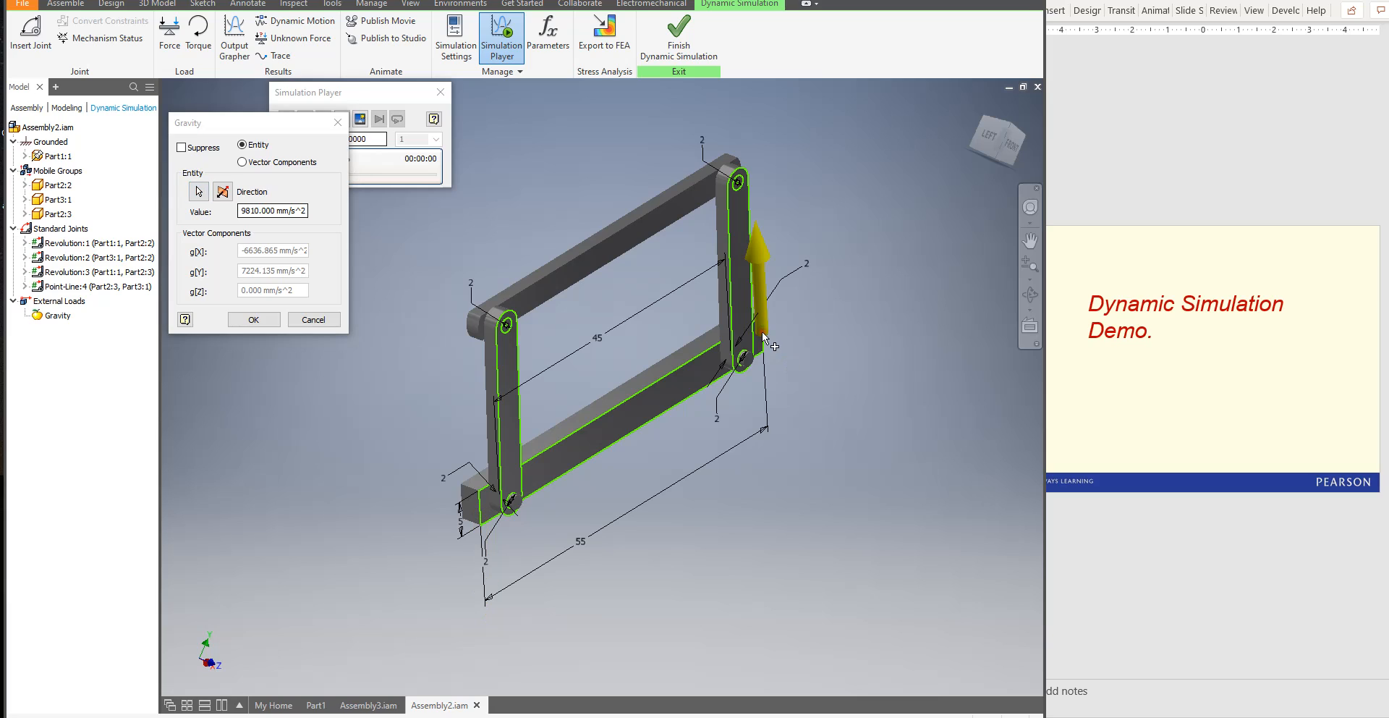
{"action": "left_click", "coordinate": [223, 193]}
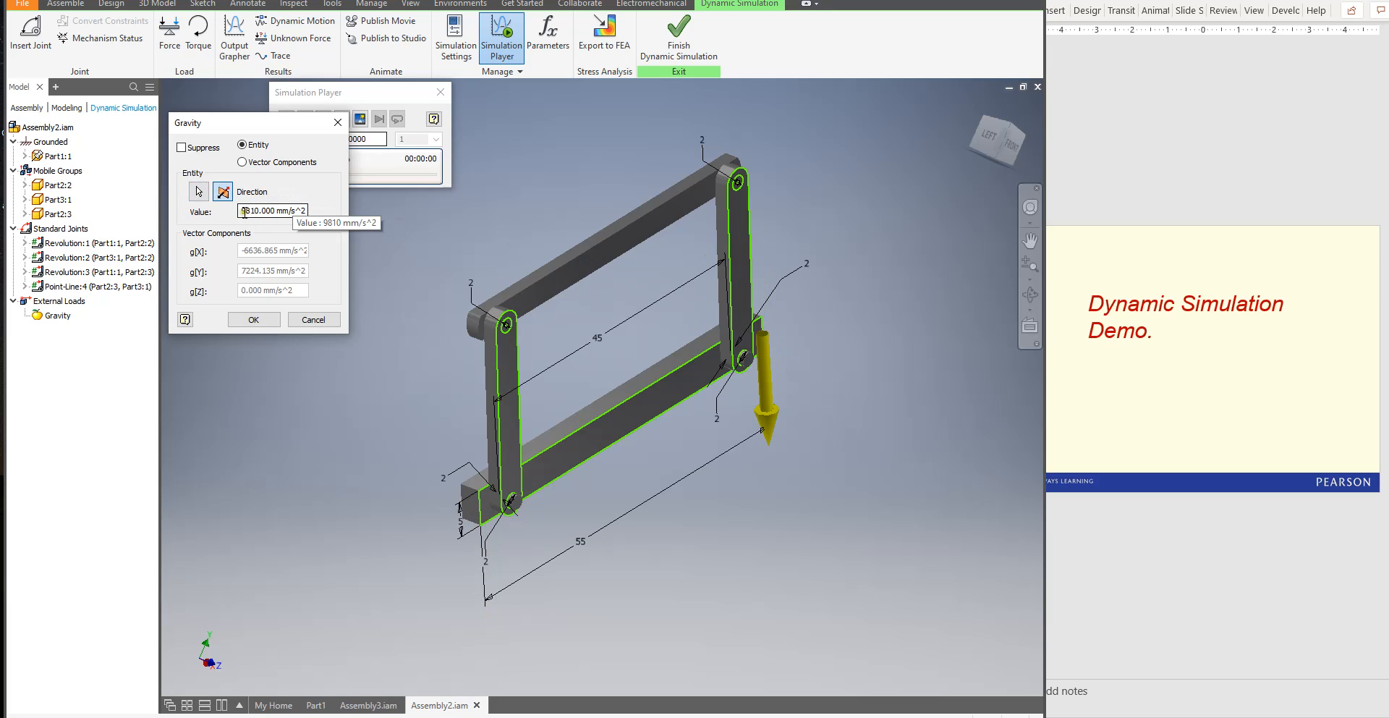
{"action": "left_click_drag", "start_coordinate": [244, 211], "coordinate": [300, 211]}
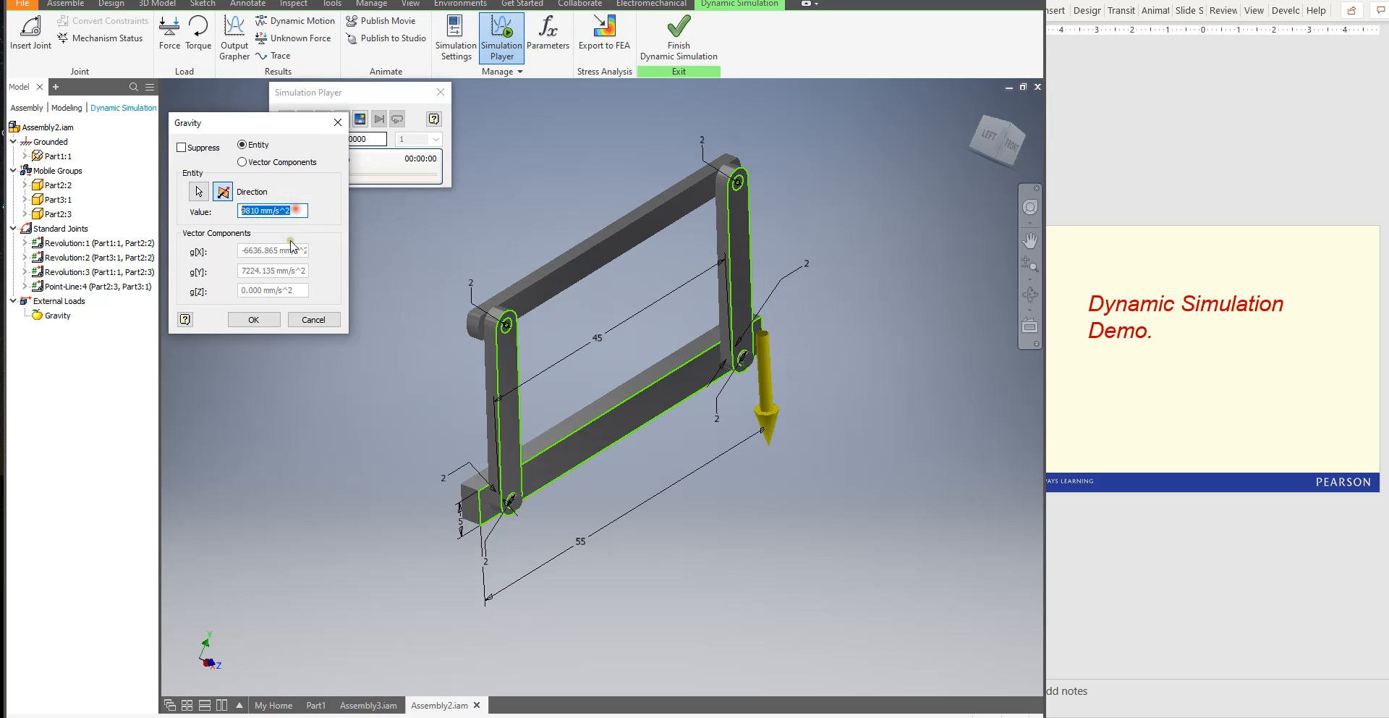
{"action": "left_click", "coordinate": [255, 320]}
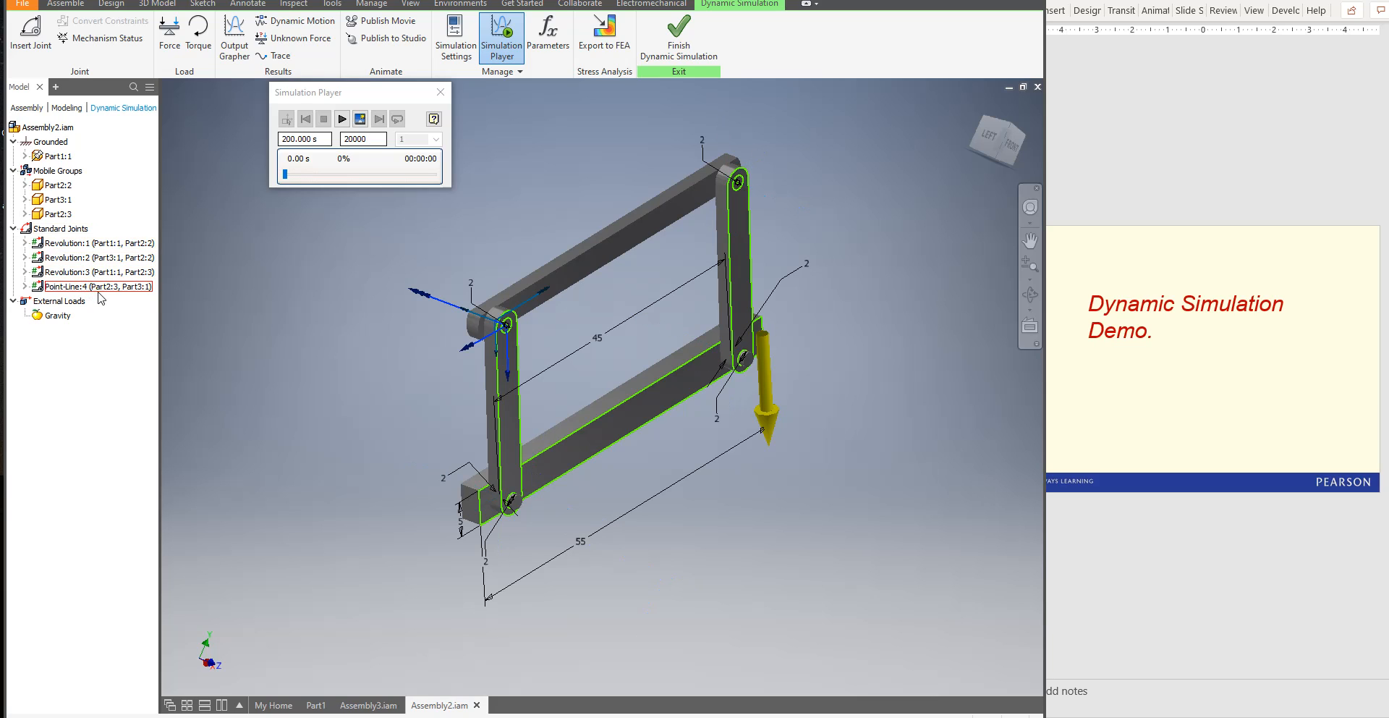
Set the dry friction coefficient in the joint torque properties of Revolution:1 (Part1:1, Part2:2) to 0.5
{"action": "left_click", "coordinate": [25, 244]}
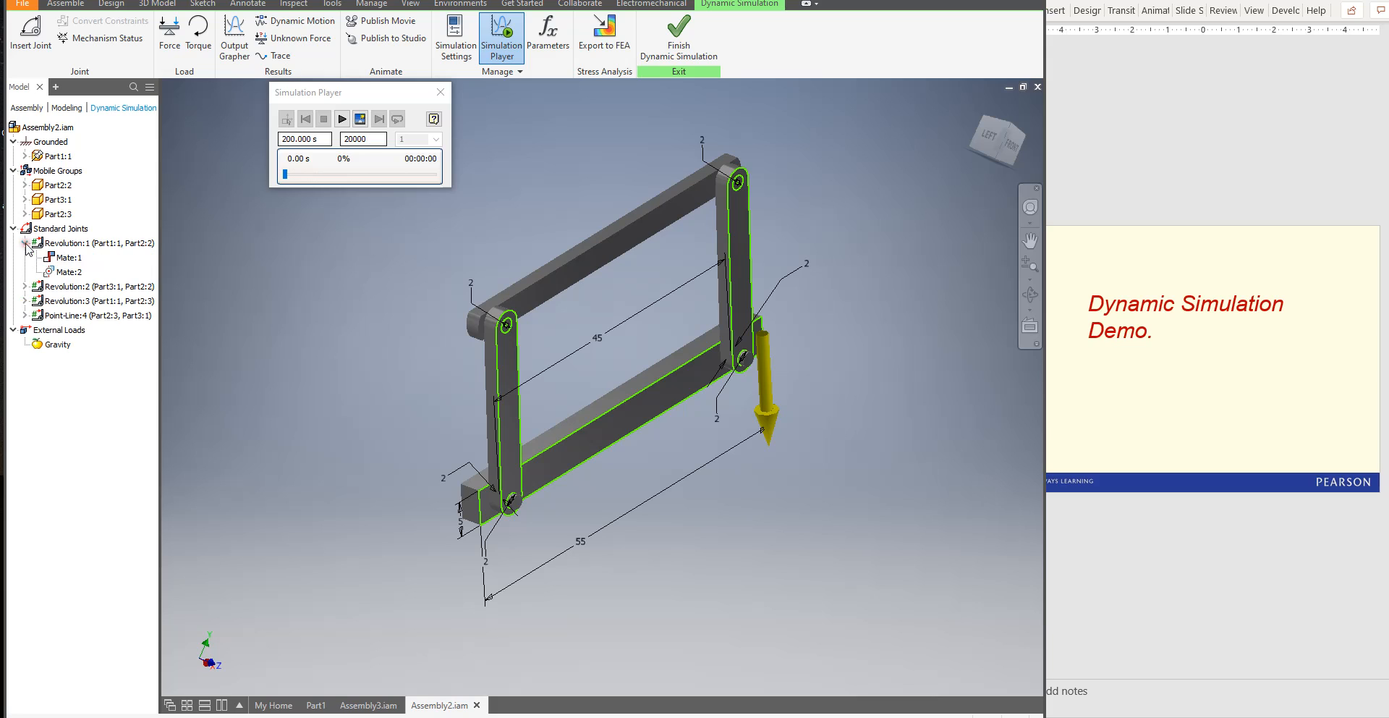
{"action": "right_click", "coordinate": [79, 247]}
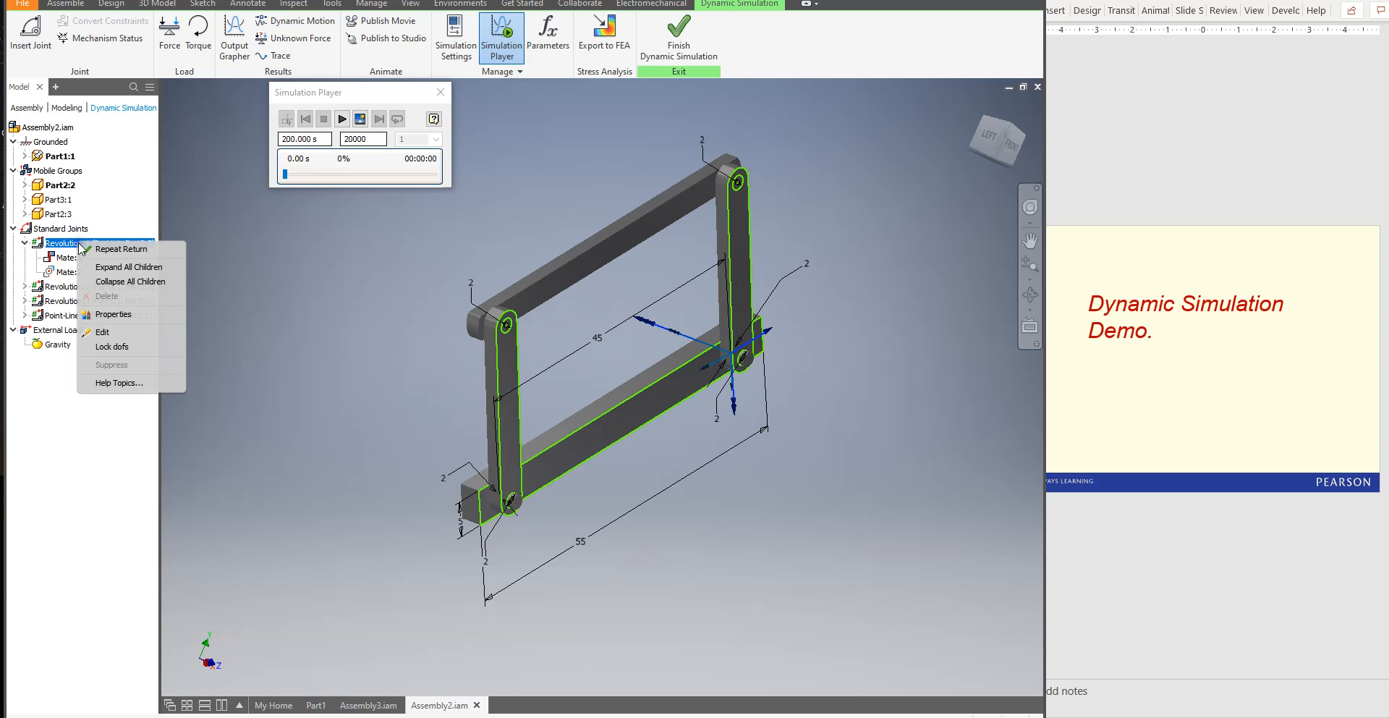
{"action": "left_click", "coordinate": [113, 314]}
{"action": "left_click_drag", "start_coordinate": [300, 213], "coordinate": [244, 183]}
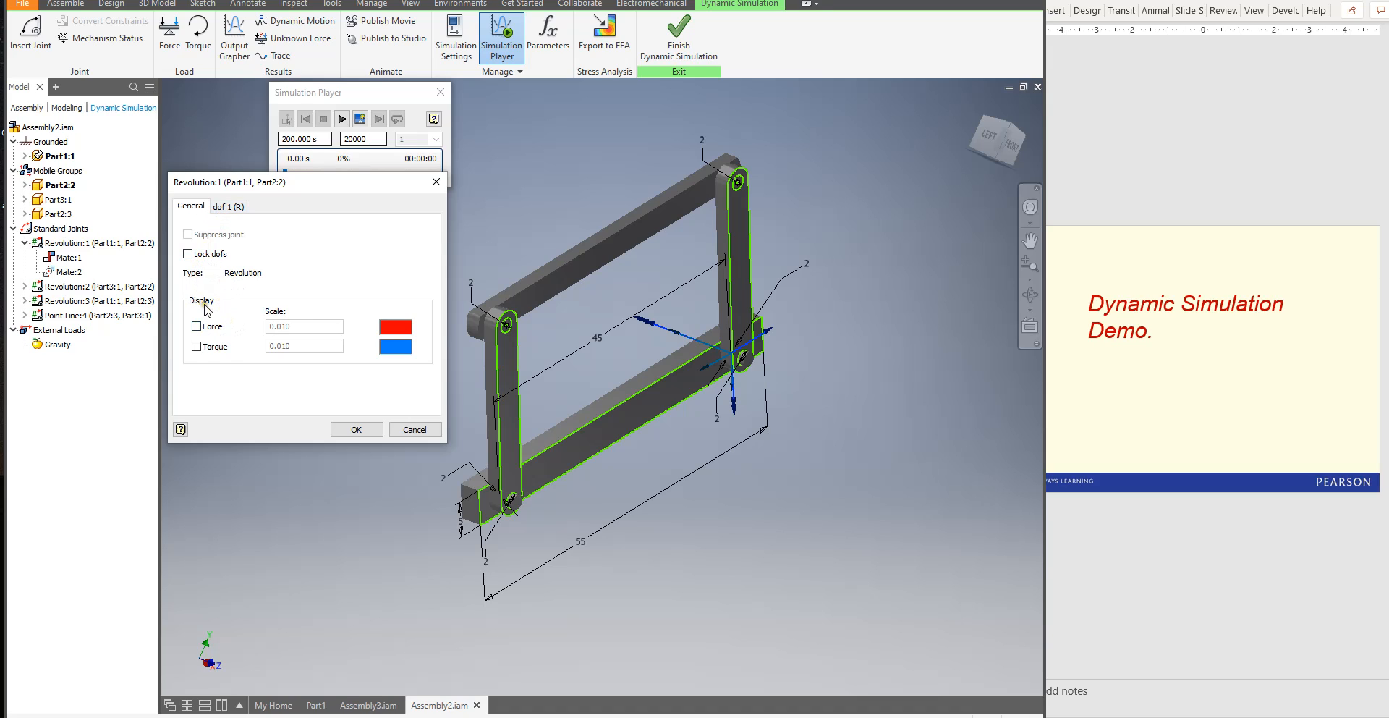
{"action": "left_click", "coordinate": [226, 207]}
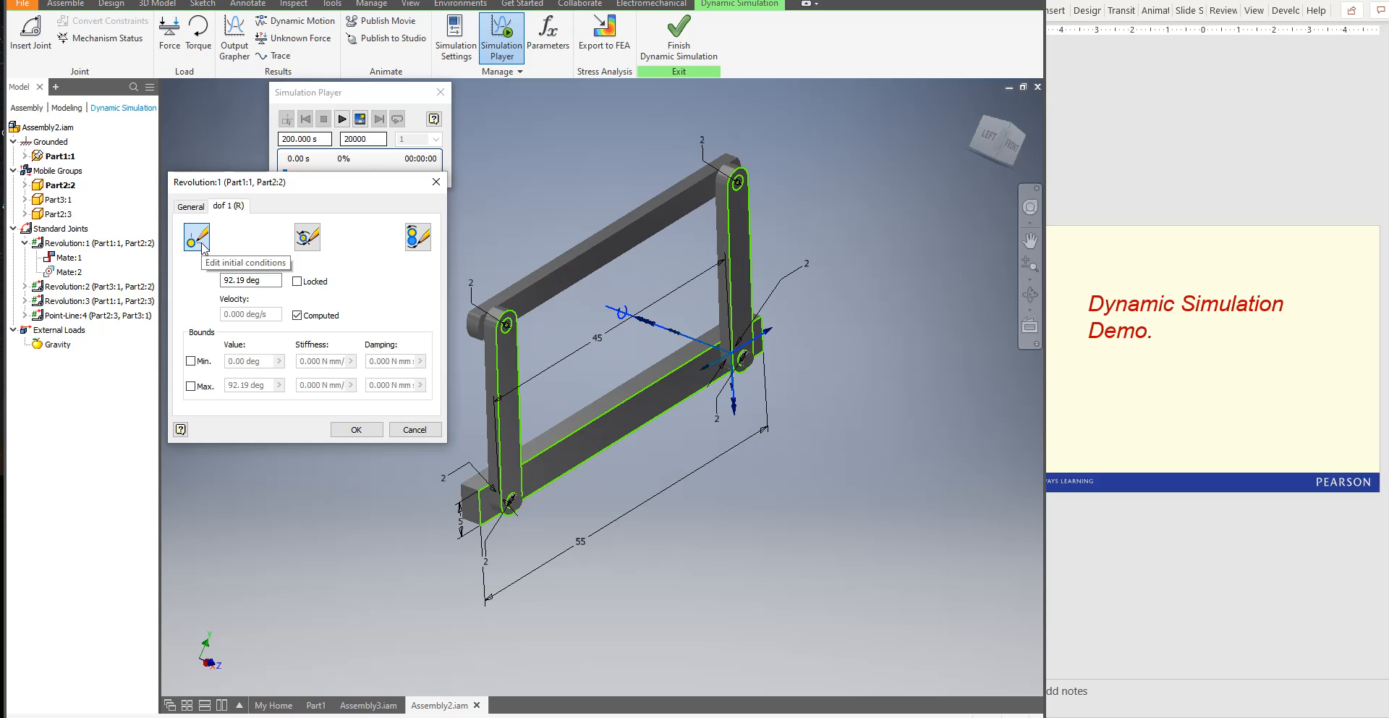
{"action": "left_click", "coordinate": [224, 280]}
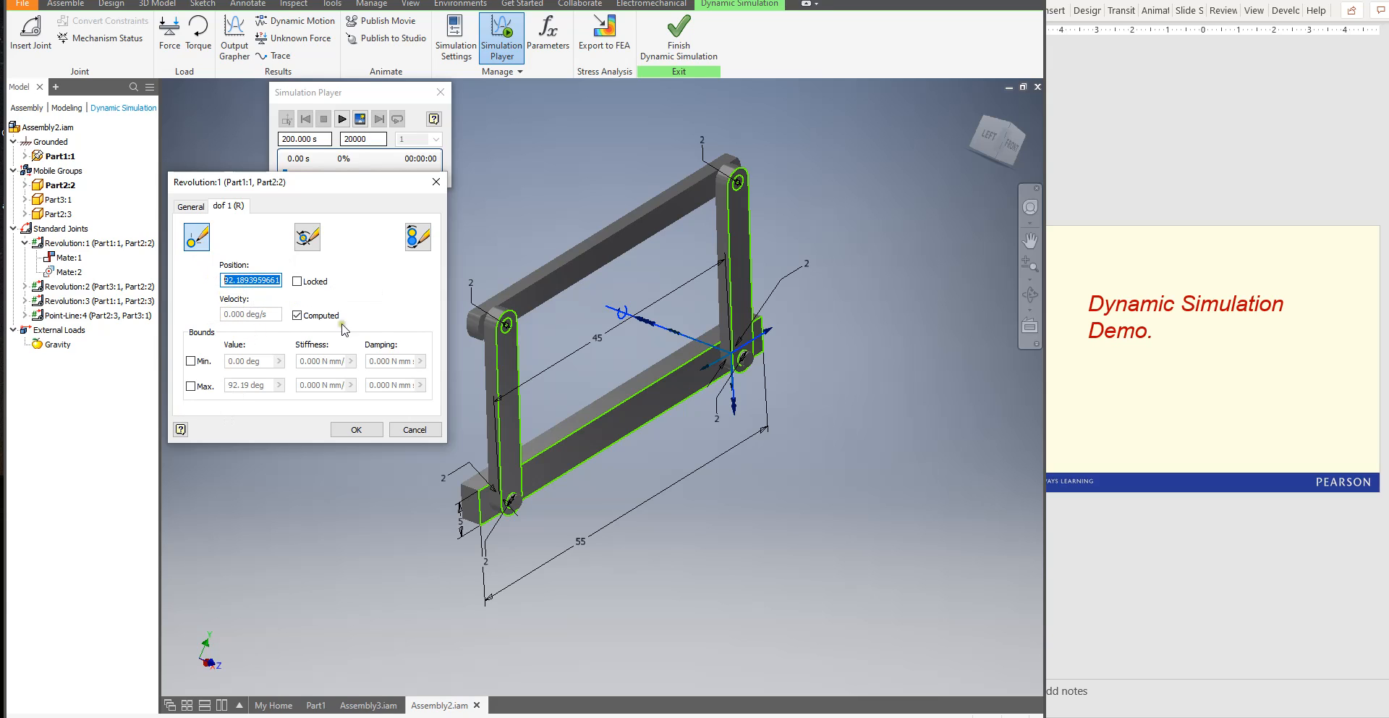
{"action": "left_click", "coordinate": [309, 237]}
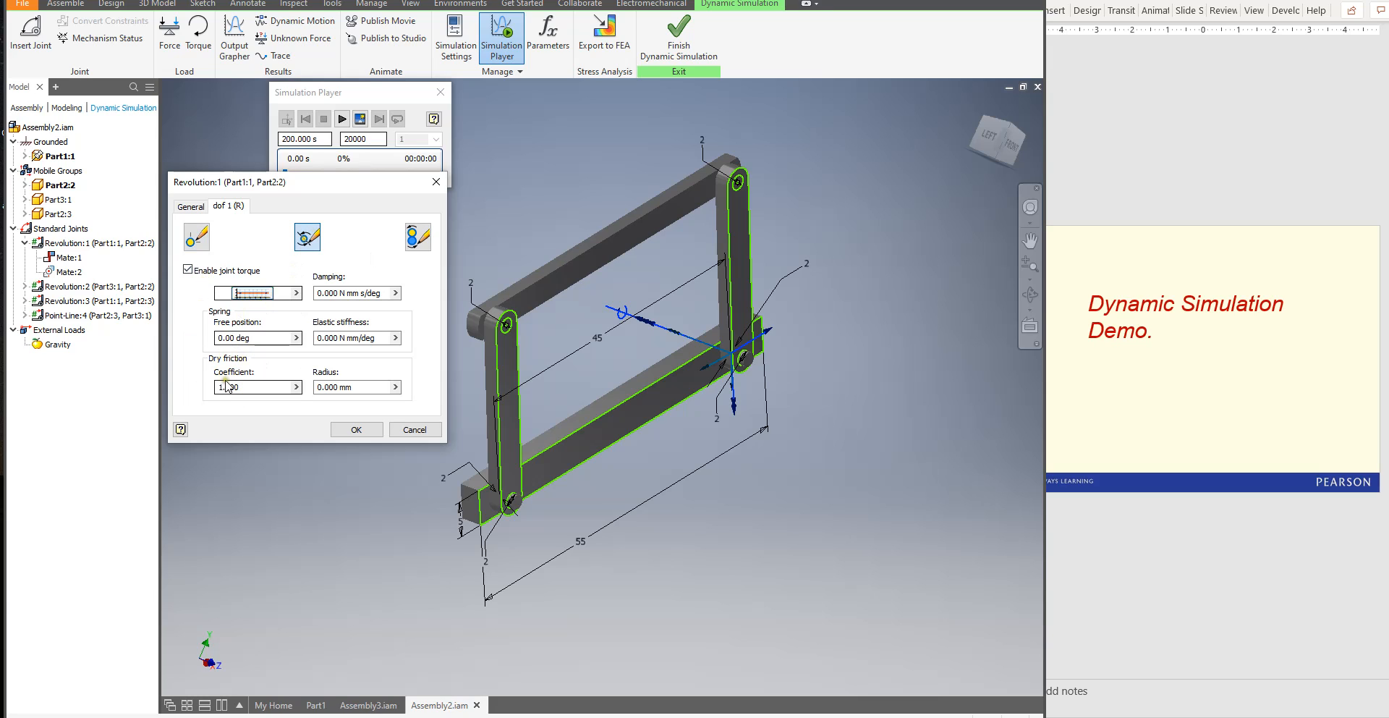
{"action": "left_click_drag", "start_coordinate": [246, 387], "coordinate": [210, 388]}
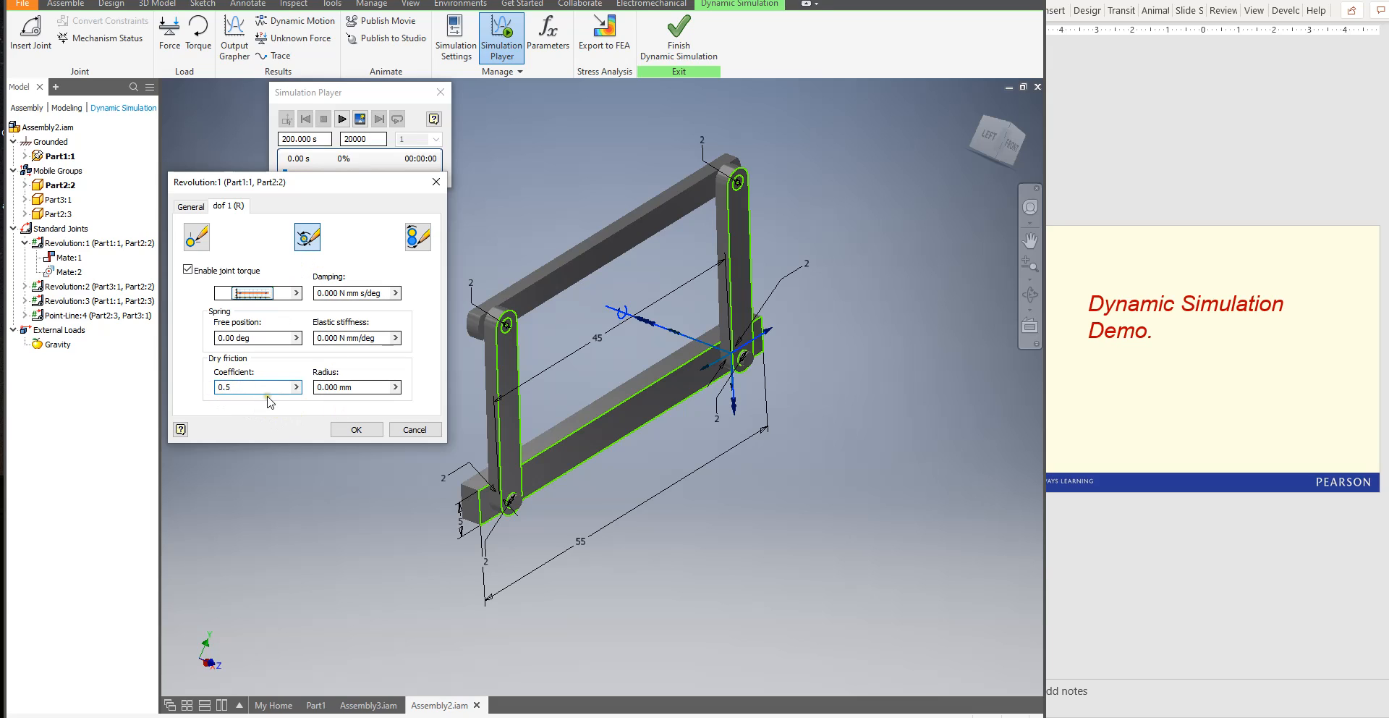
{"action": "left_click", "coordinate": [420, 239]}
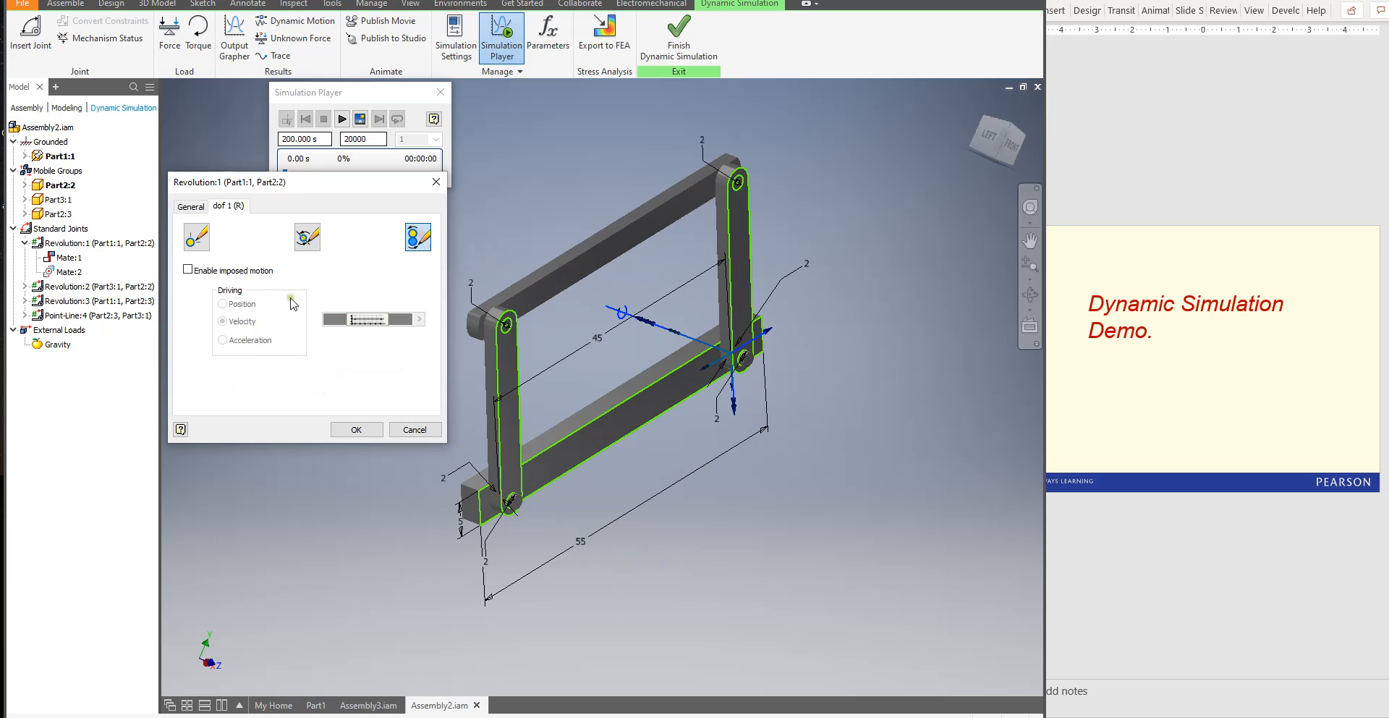
{"action": "left_click", "coordinate": [354, 430]}
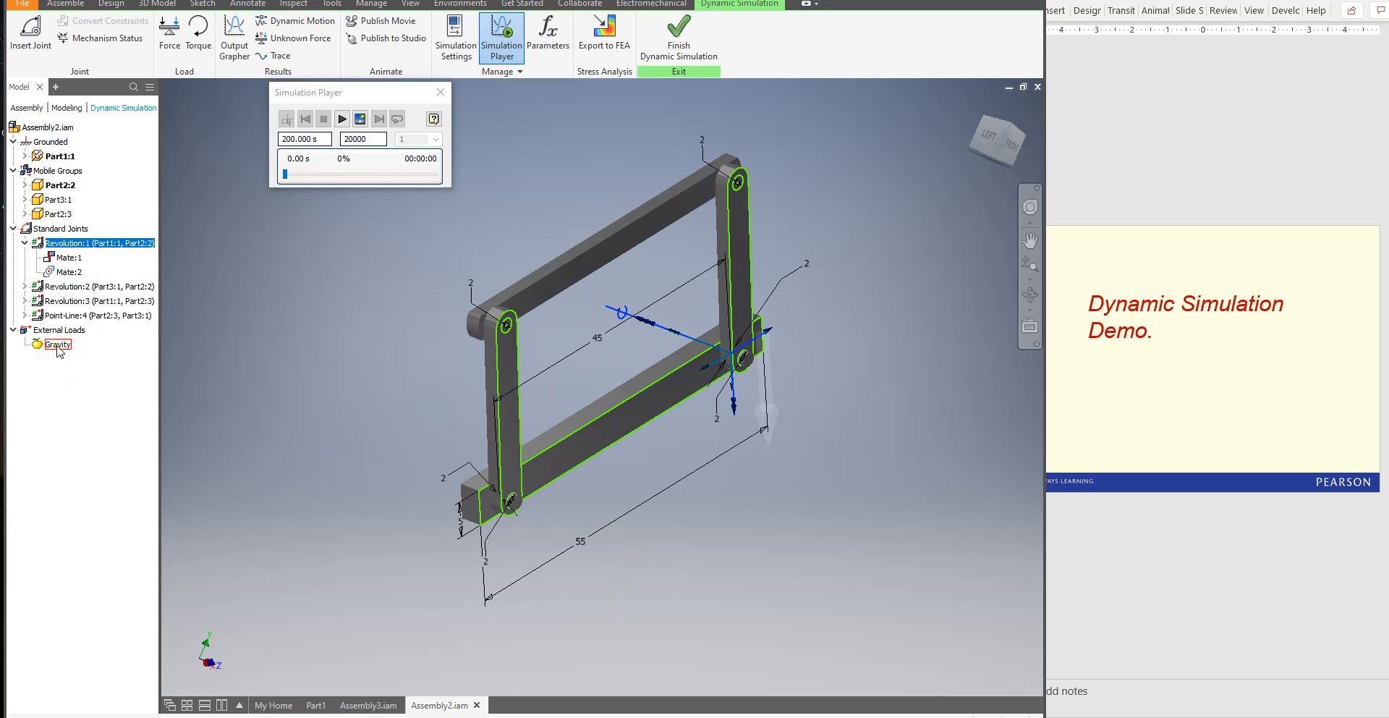
Run the simulation under gravity, stop it, maximize the program window and return to construction mode
{"action": "left_click", "coordinate": [341, 119]}
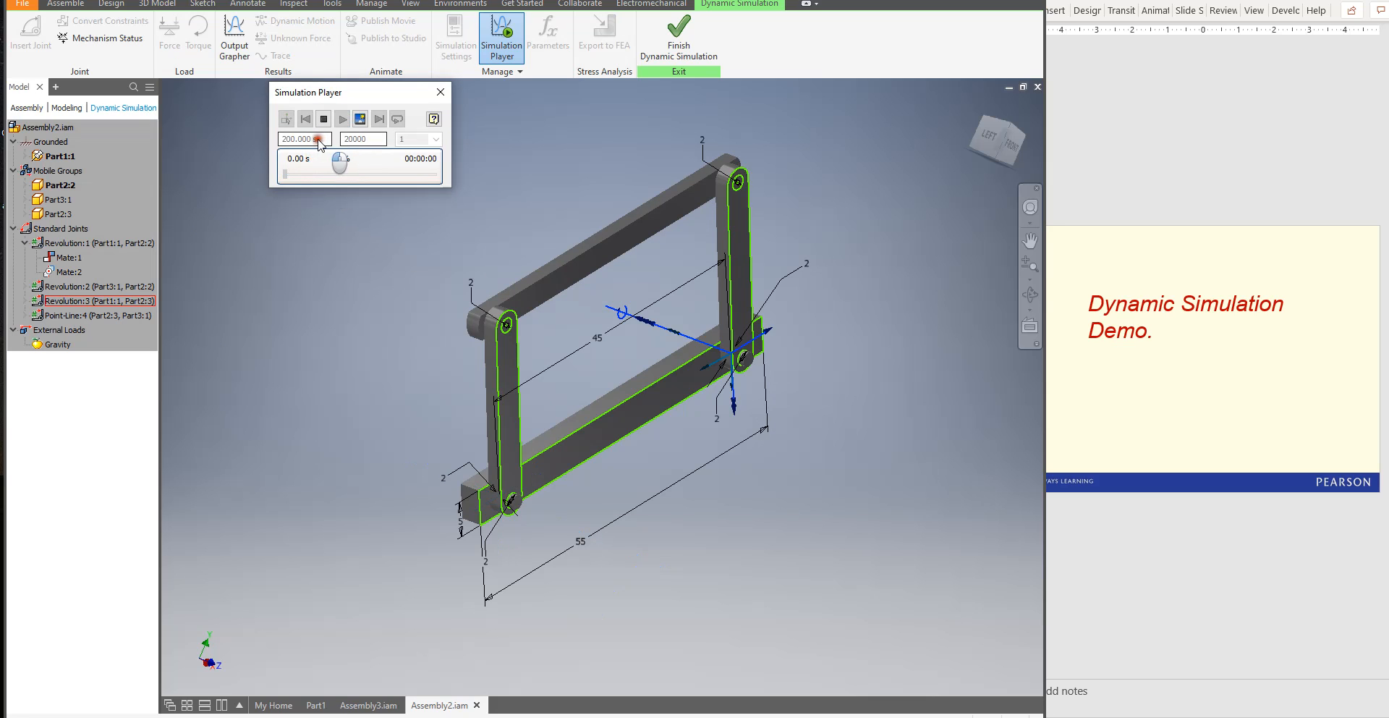
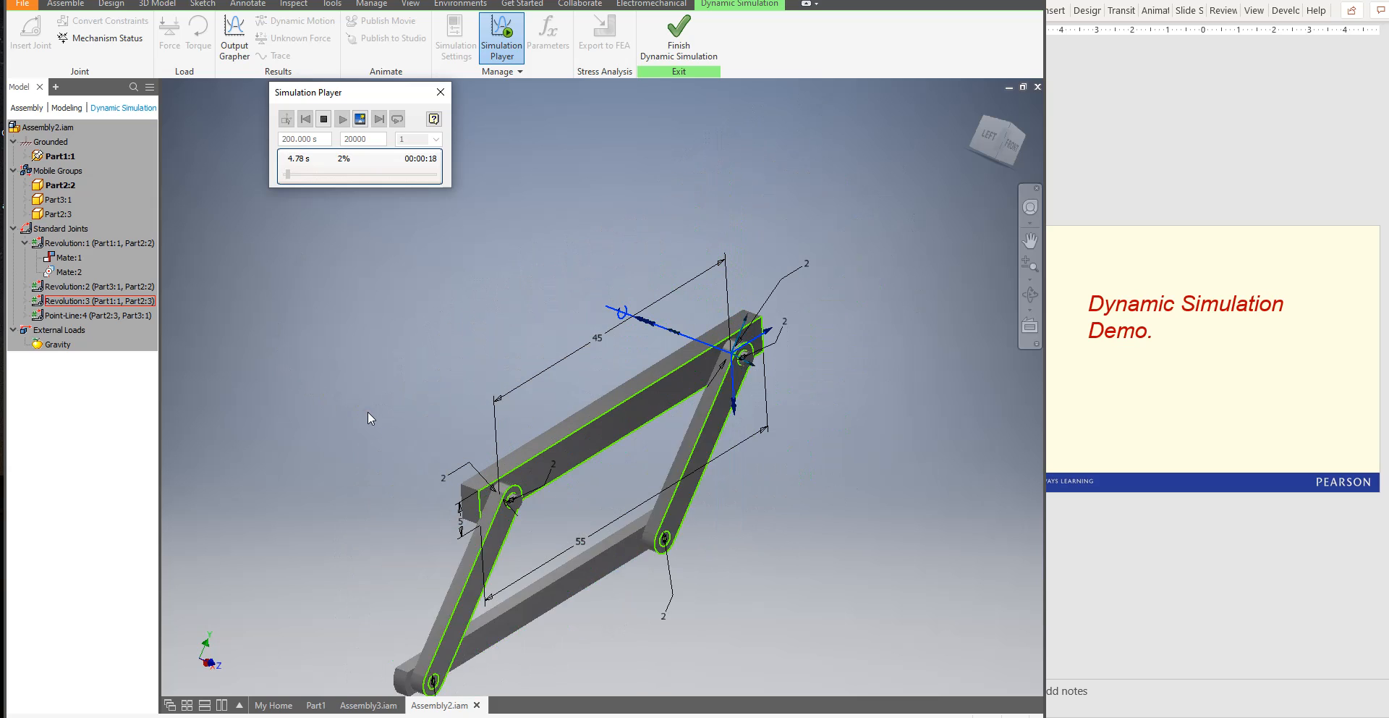
{"action": "left_click", "coordinate": [323, 118]}
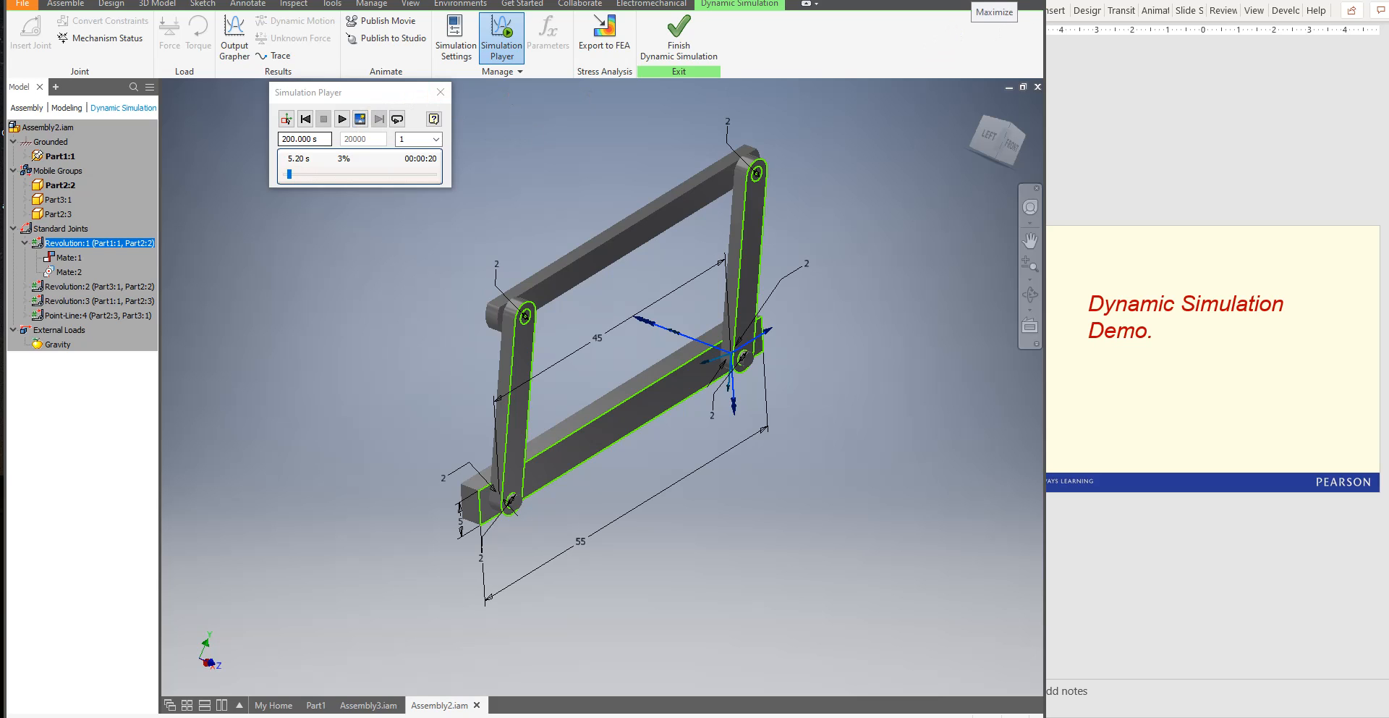
{"action": "left_click", "coordinate": [993, 1]}
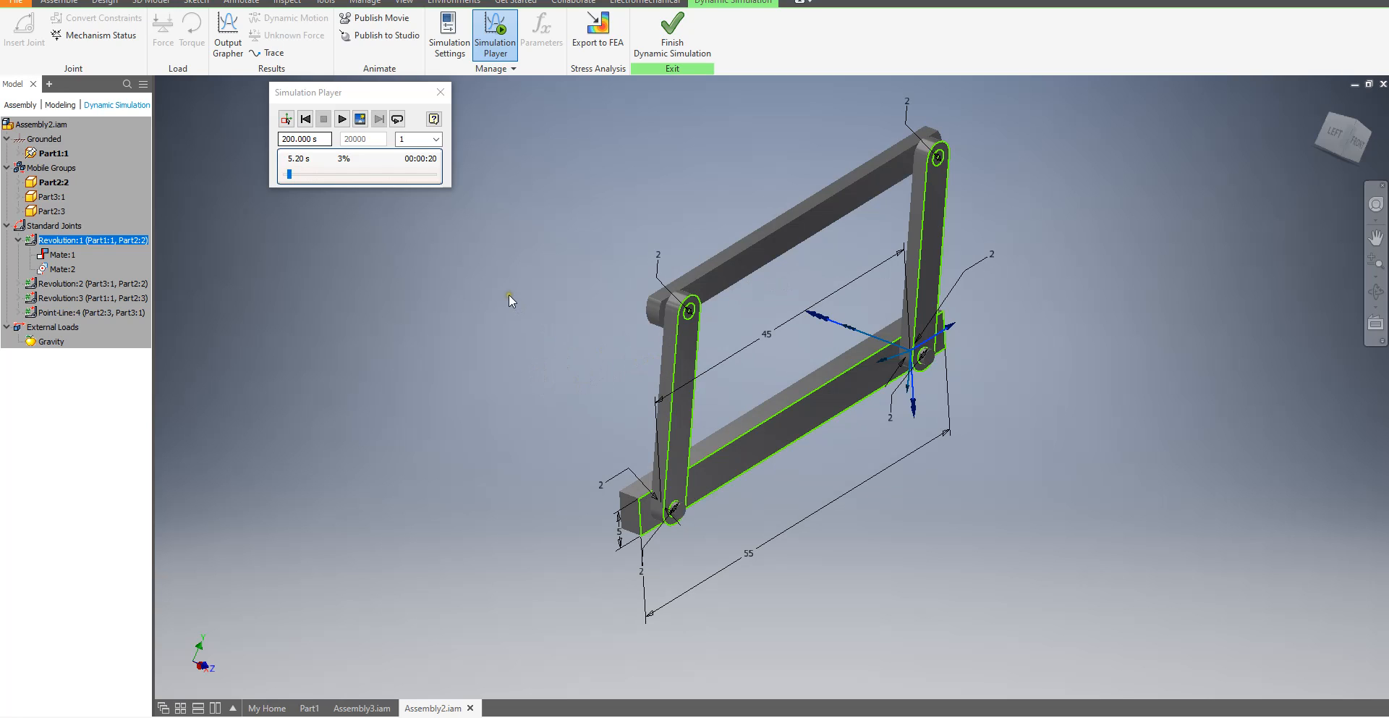
{"action": "left_click", "coordinate": [305, 119]}
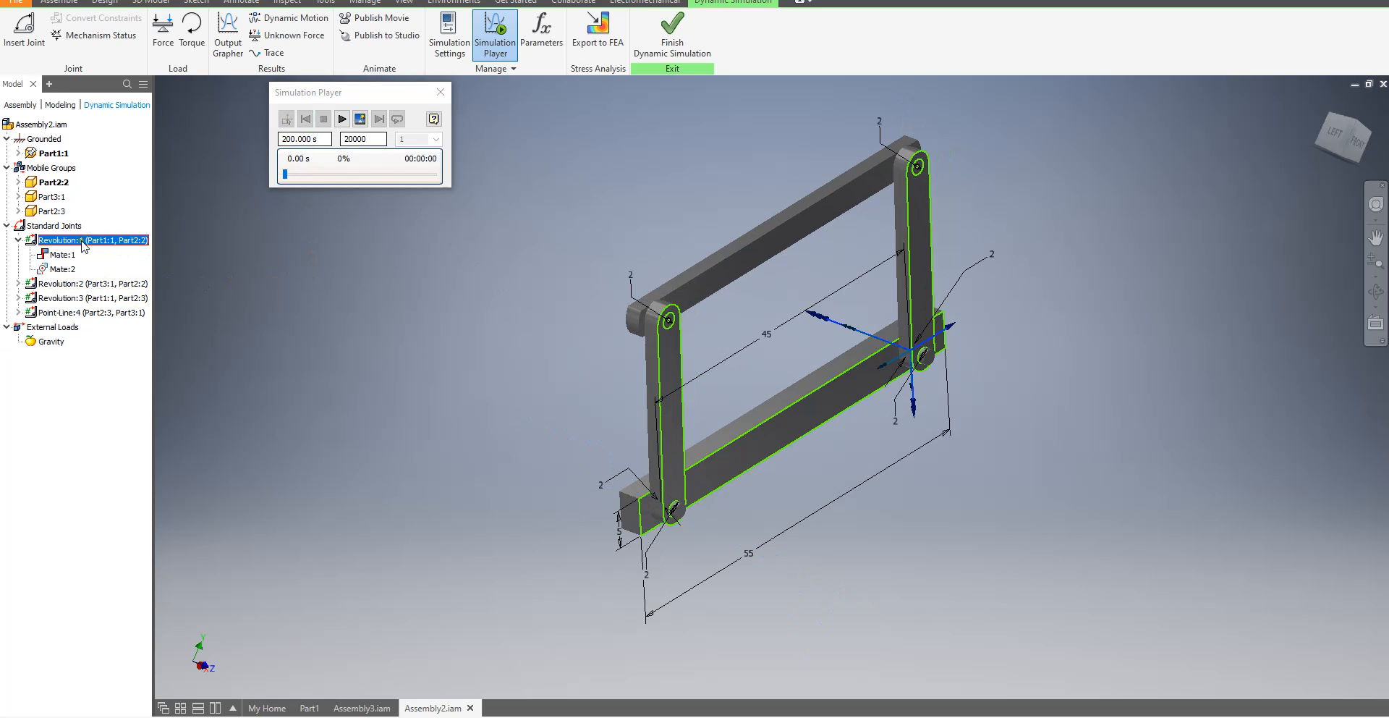
Review the joint torque settings of Revolution:1, including its dry friction, damping and spring values
{"action": "right_click", "coordinate": [119, 245]}
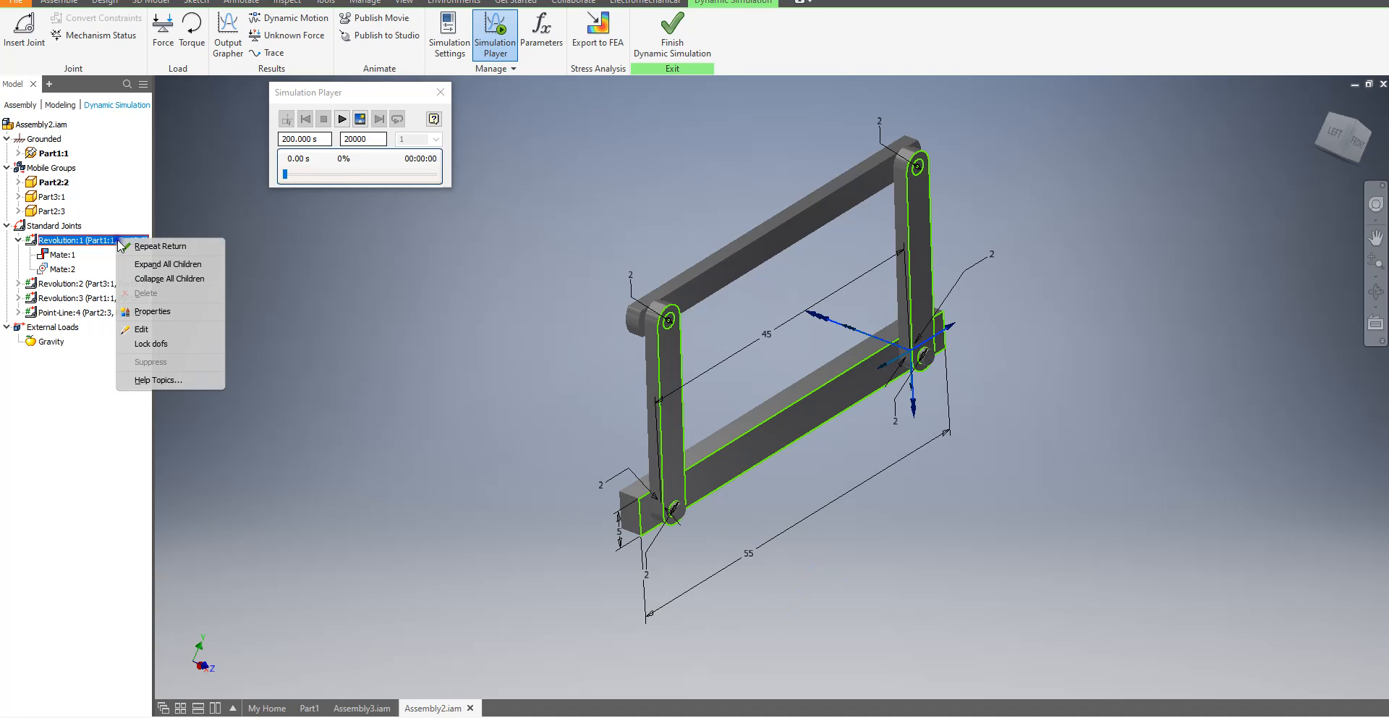
{"action": "left_click", "coordinate": [163, 310]}
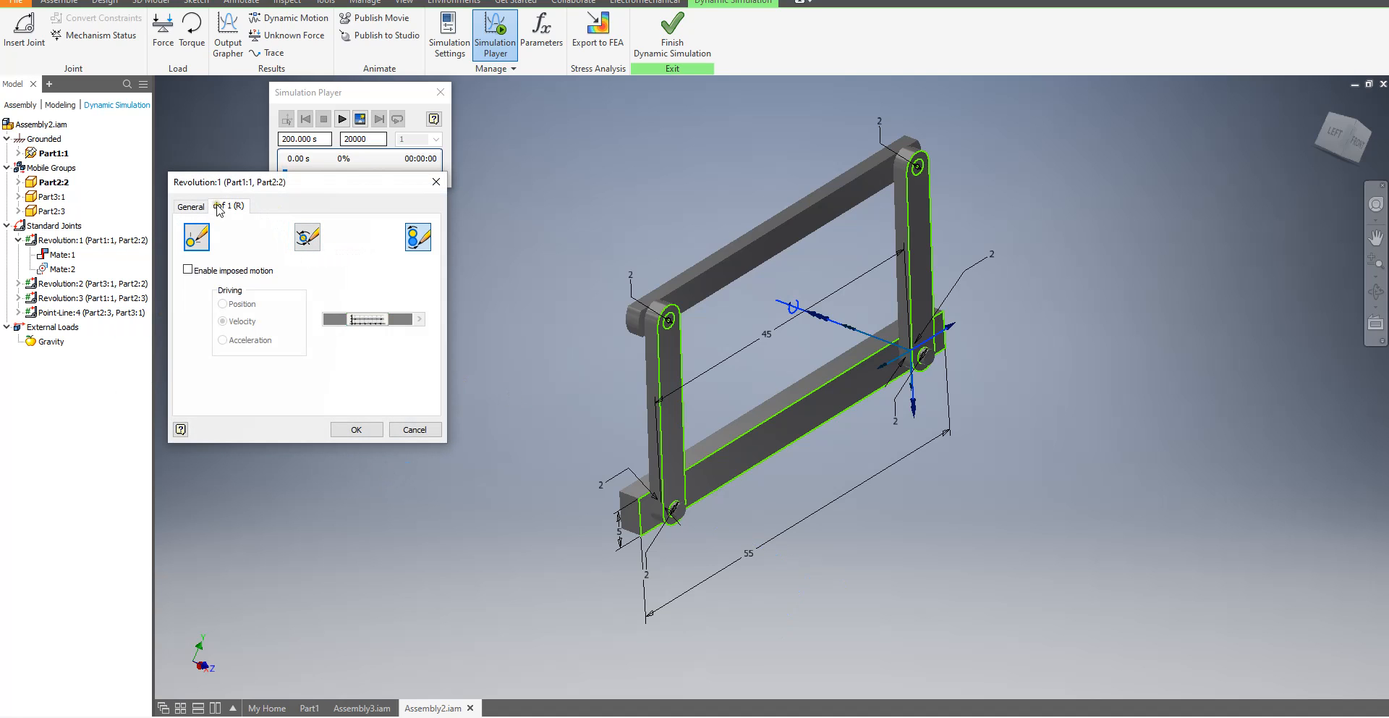
{"action": "left_click", "coordinate": [307, 238]}
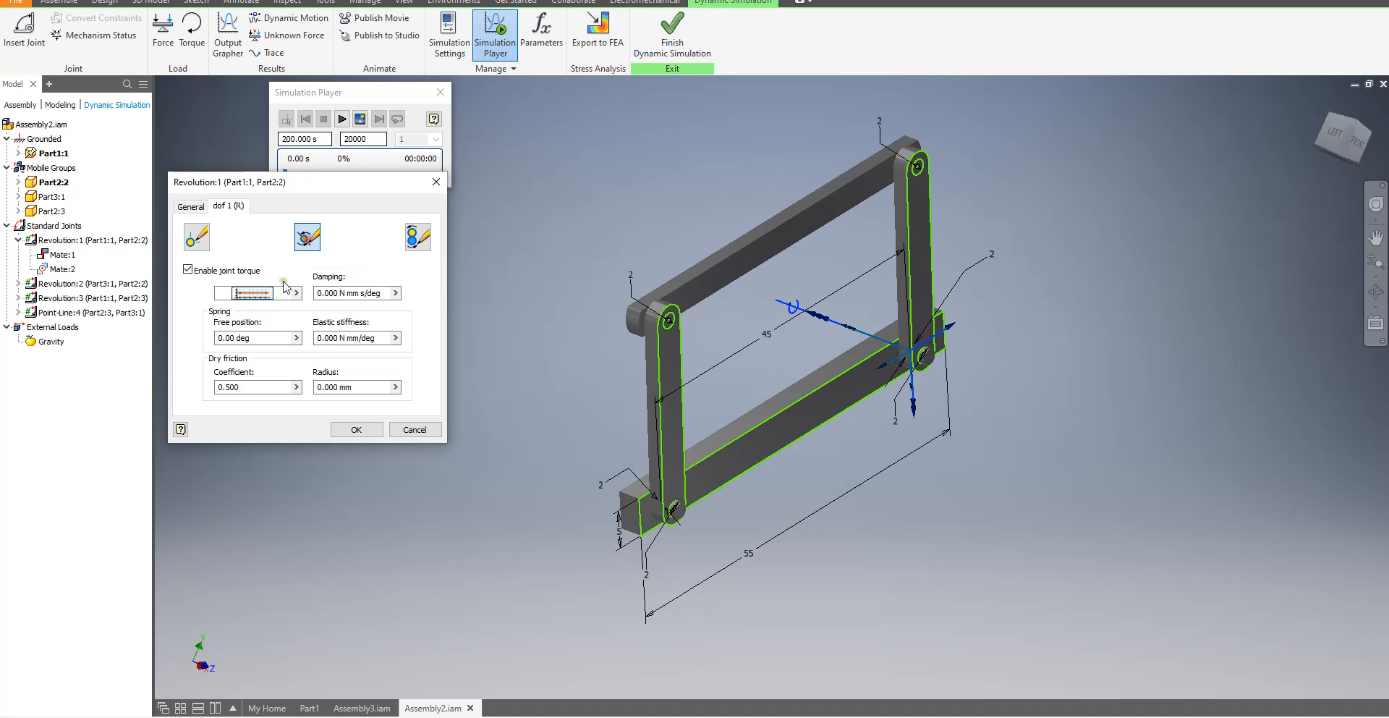
{"action": "left_click", "coordinate": [356, 429]}
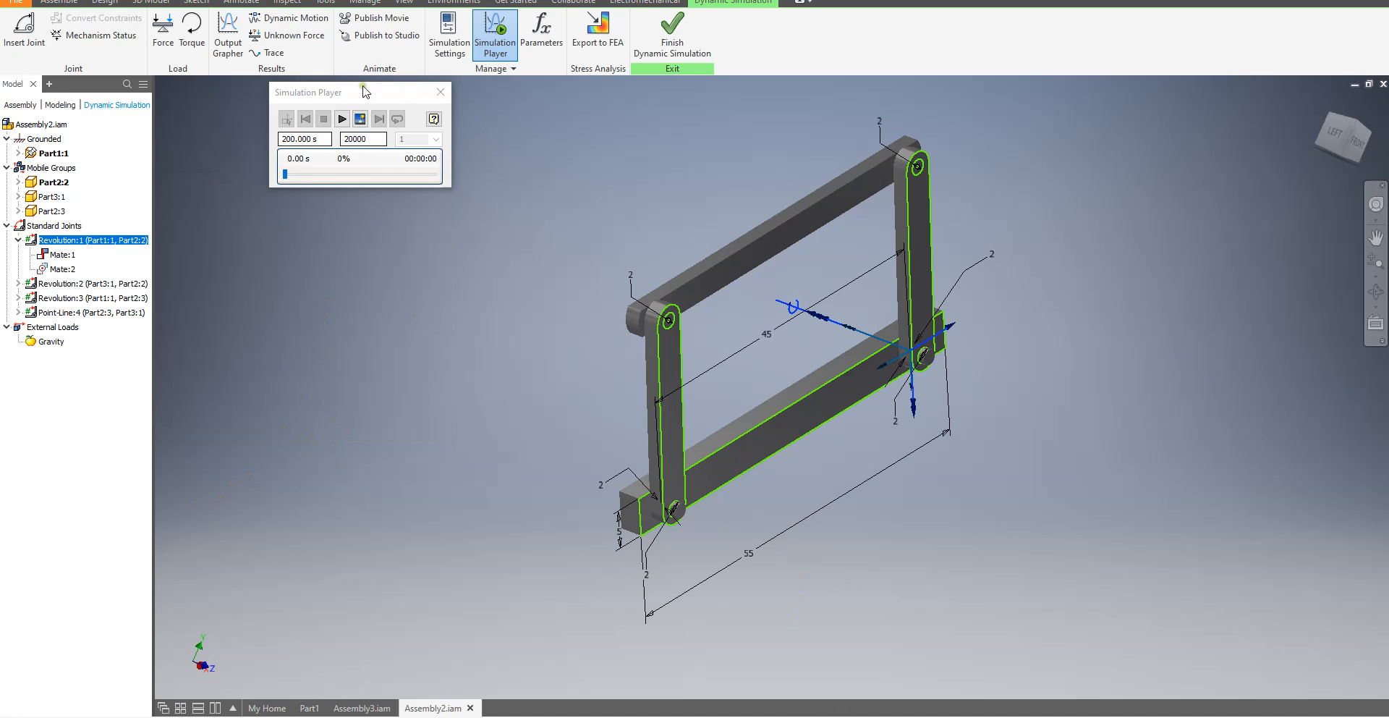
Open the Output Grapher, enlarge it and arrange it beside the linkage model and the simulation player
{"action": "left_click", "coordinate": [225, 29]}
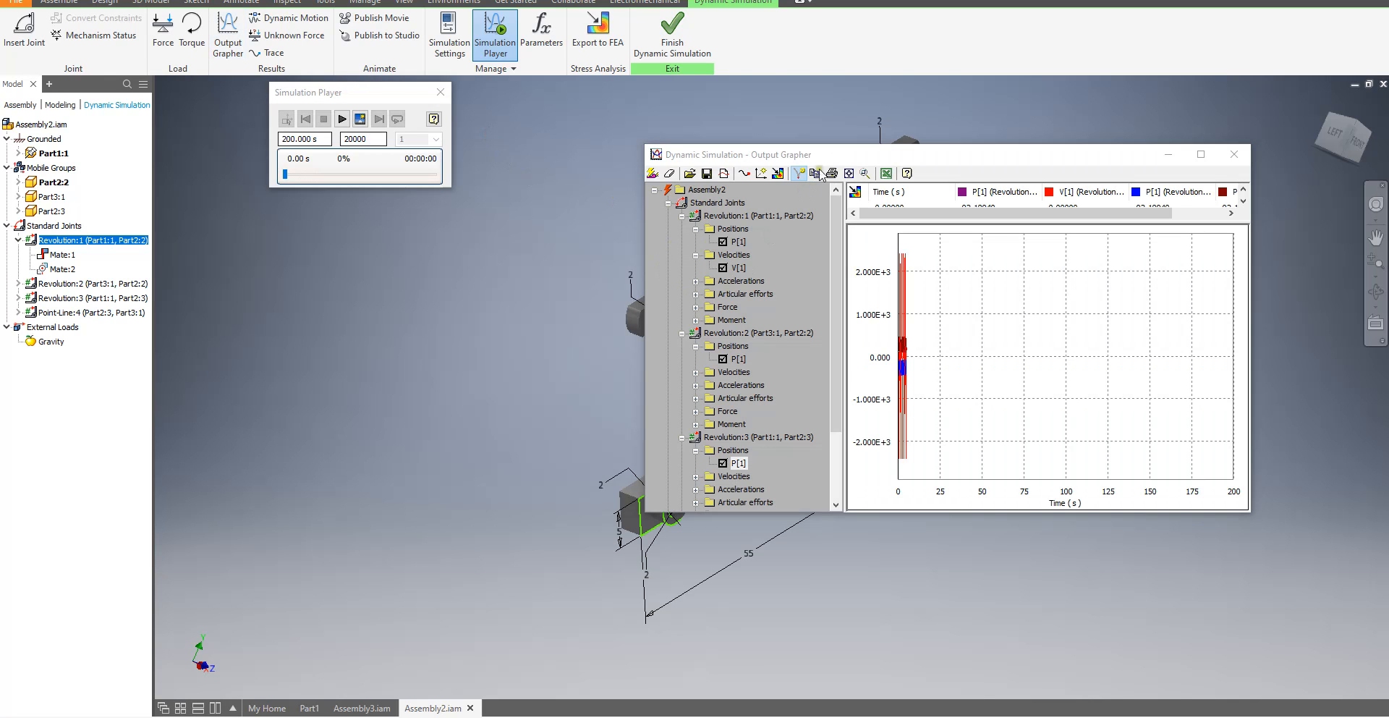
{"action": "left_click_drag", "start_coordinate": [820, 154], "coordinate": [991, 172]}
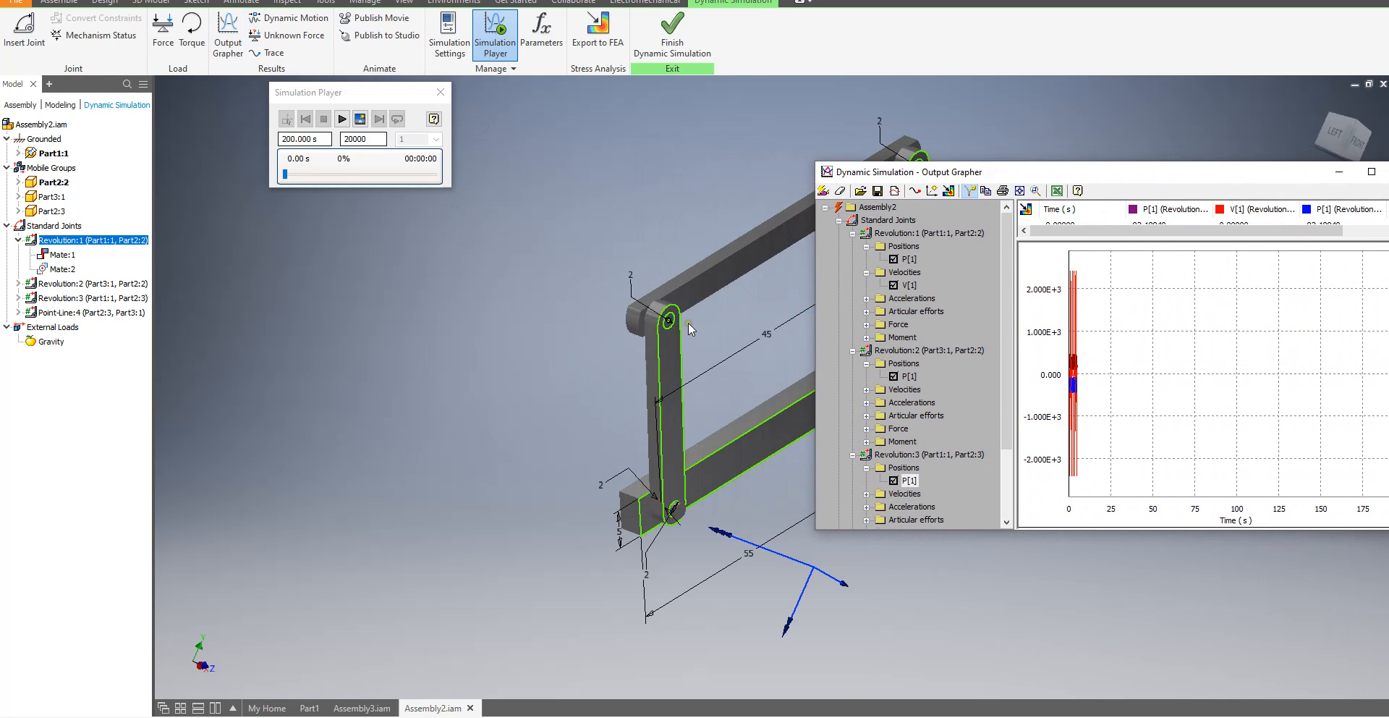
{"action": "scroll", "coordinate": [688, 323], "scroll_direction": "down", "scroll_amount": 3}
{"action": "middle_click_drag", "start_coordinate": [748, 353], "coordinate": [348, 385]}
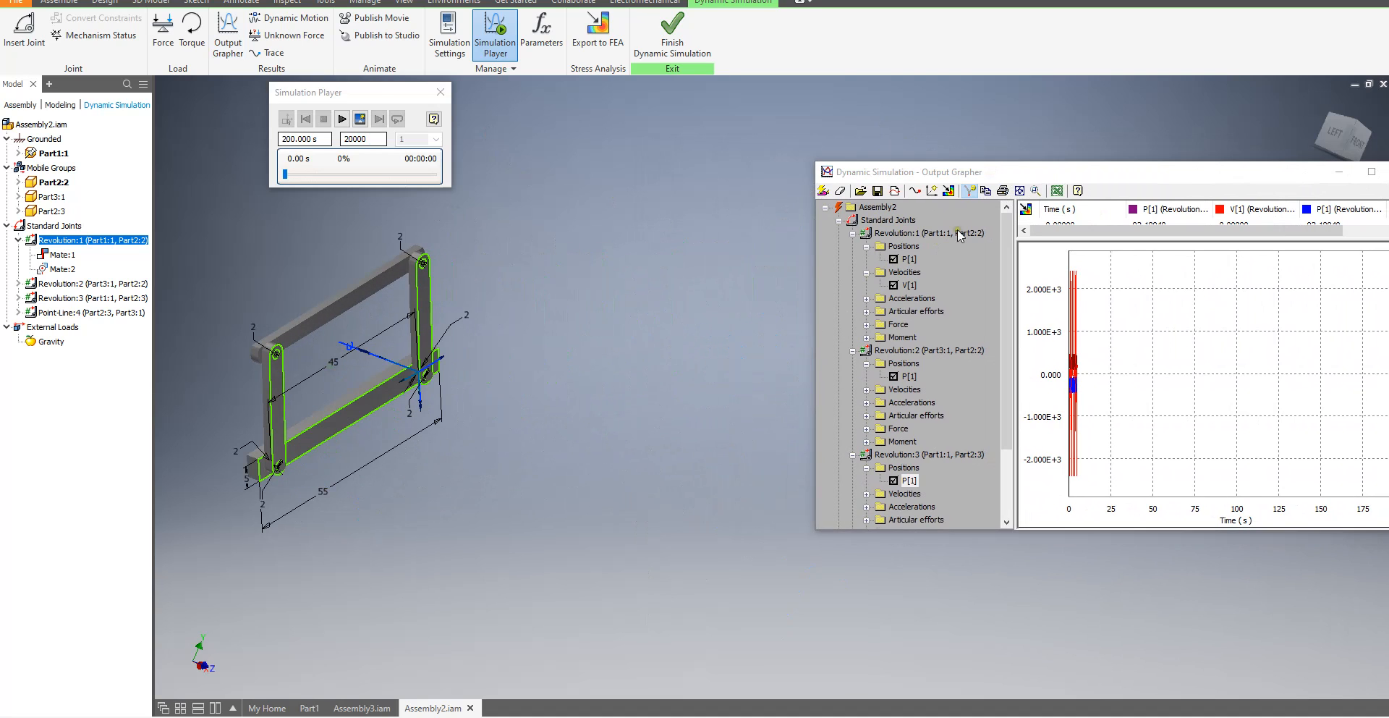
{"action": "left_click_drag", "start_coordinate": [987, 180], "coordinate": [699, 124]}
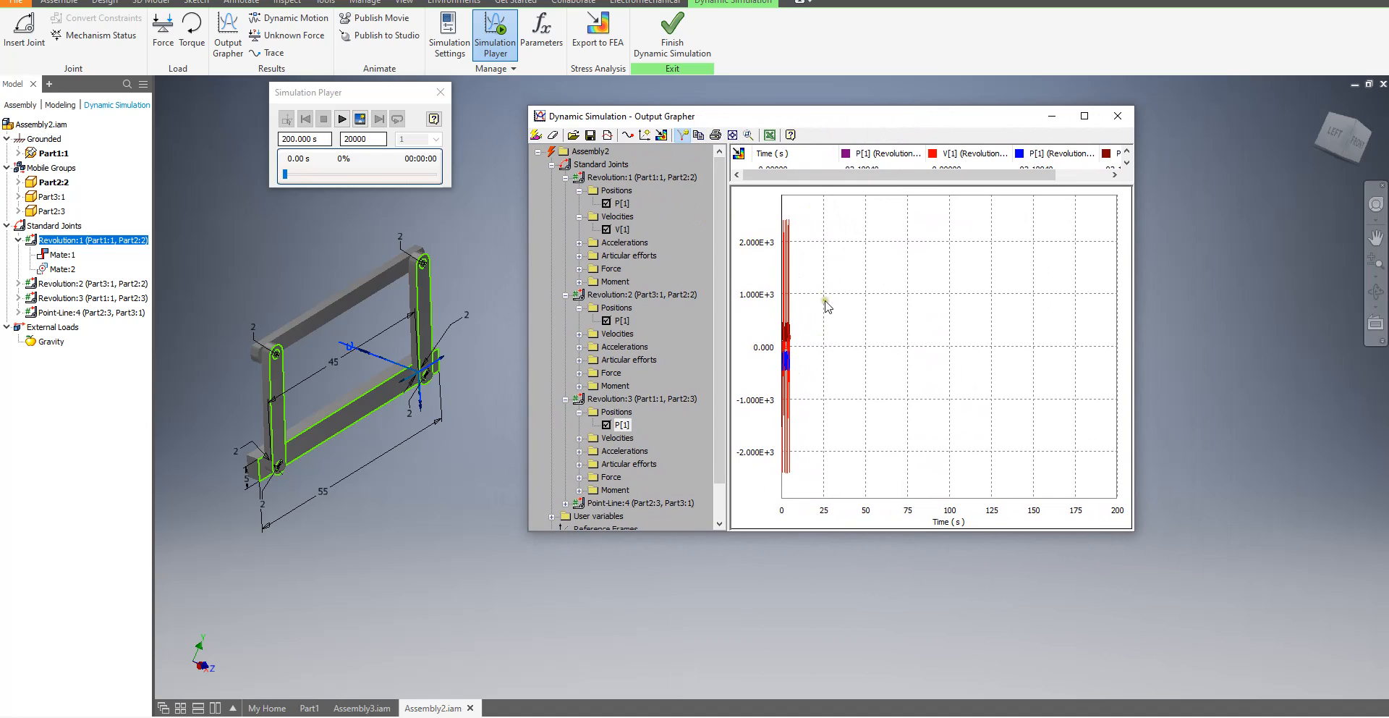
{"action": "left_click_drag", "start_coordinate": [373, 96], "coordinate": [345, 118]}
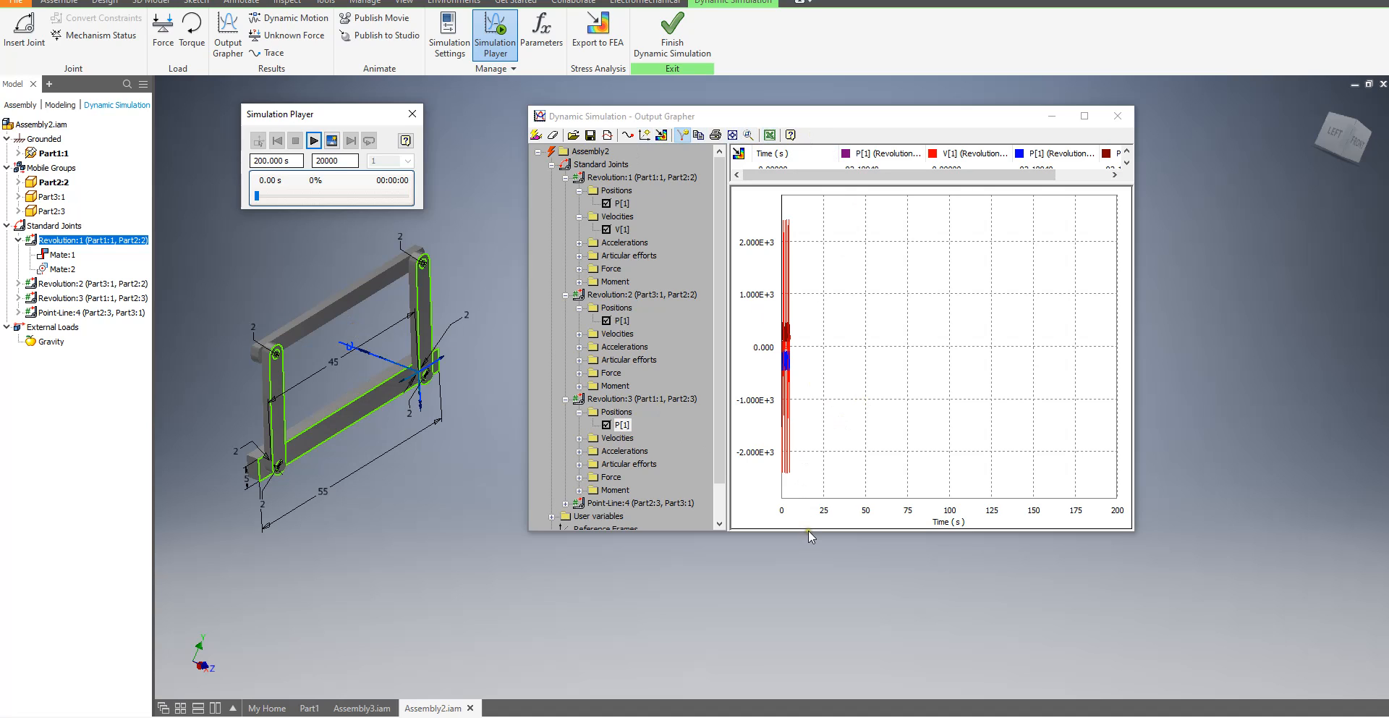
{"action": "left_click_drag", "start_coordinate": [816, 533], "coordinate": [835, 639]}
{"action": "left_click_drag", "start_coordinate": [1133, 417], "coordinate": [1258, 397]}
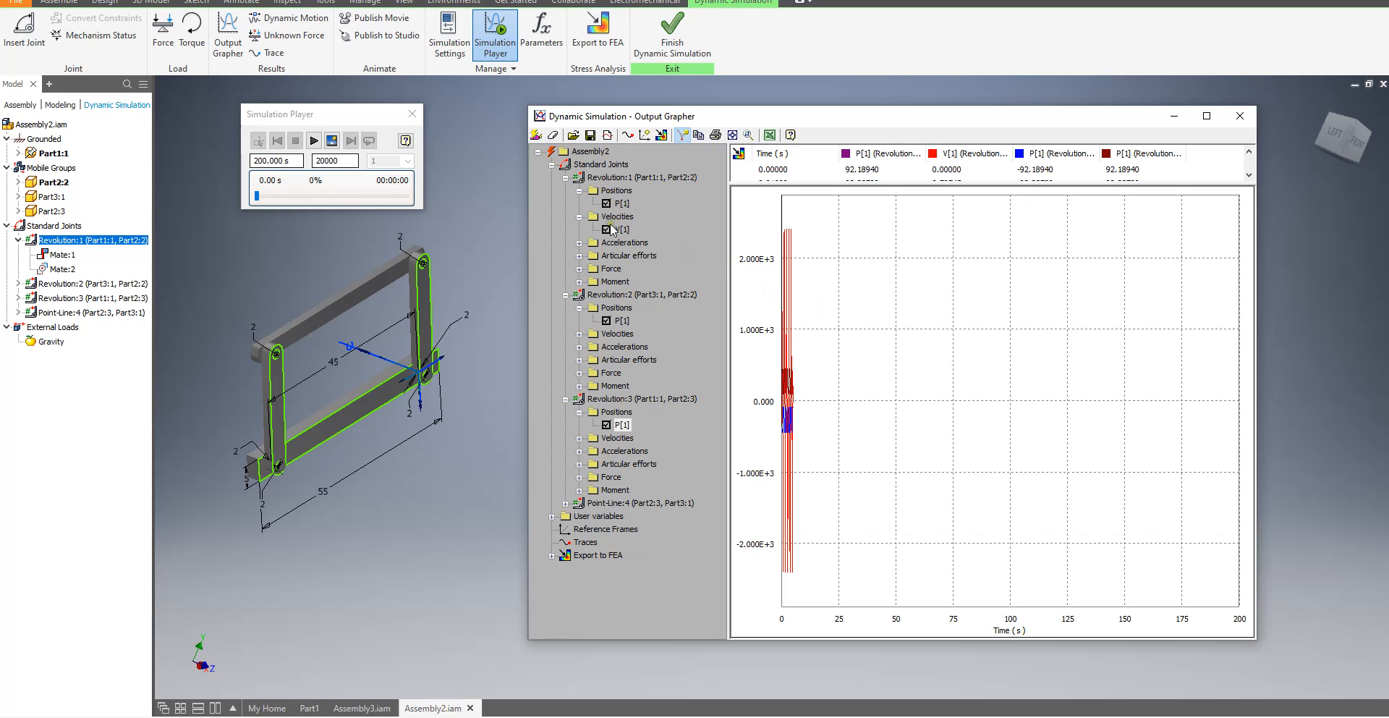
Remove the position curves of Revolution:3 and Revolution:2 from the output graph
{"action": "left_click", "coordinate": [606, 425]}
{"action": "left_click", "coordinate": [551, 474]}
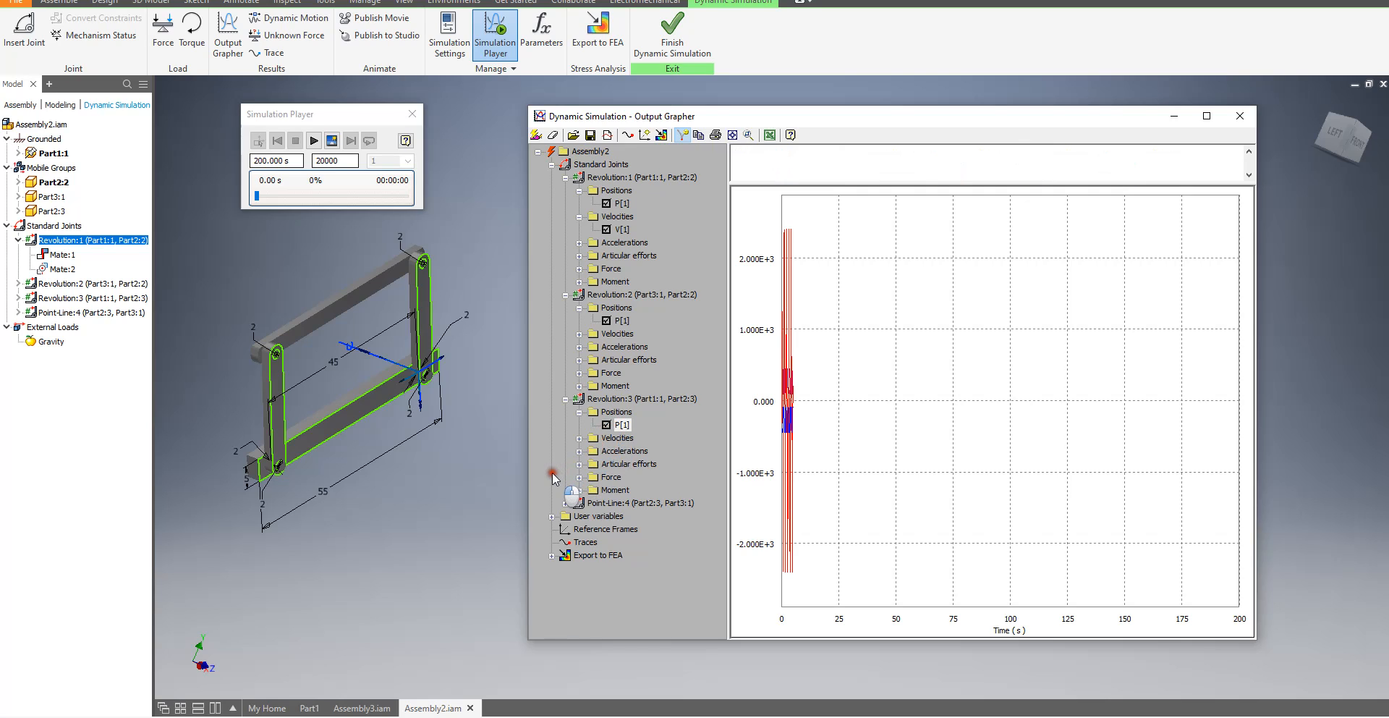
{"action": "left_click", "coordinate": [606, 425]}
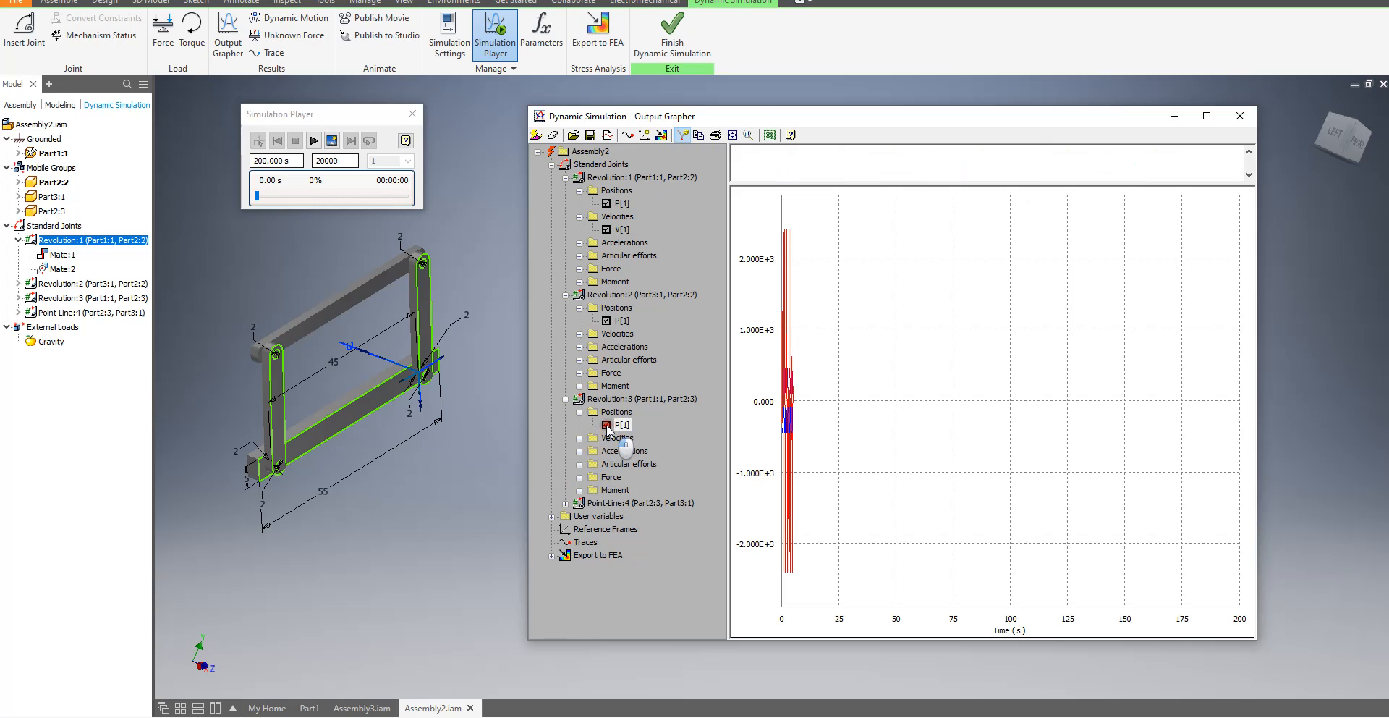
{"action": "left_click", "coordinate": [606, 320]}
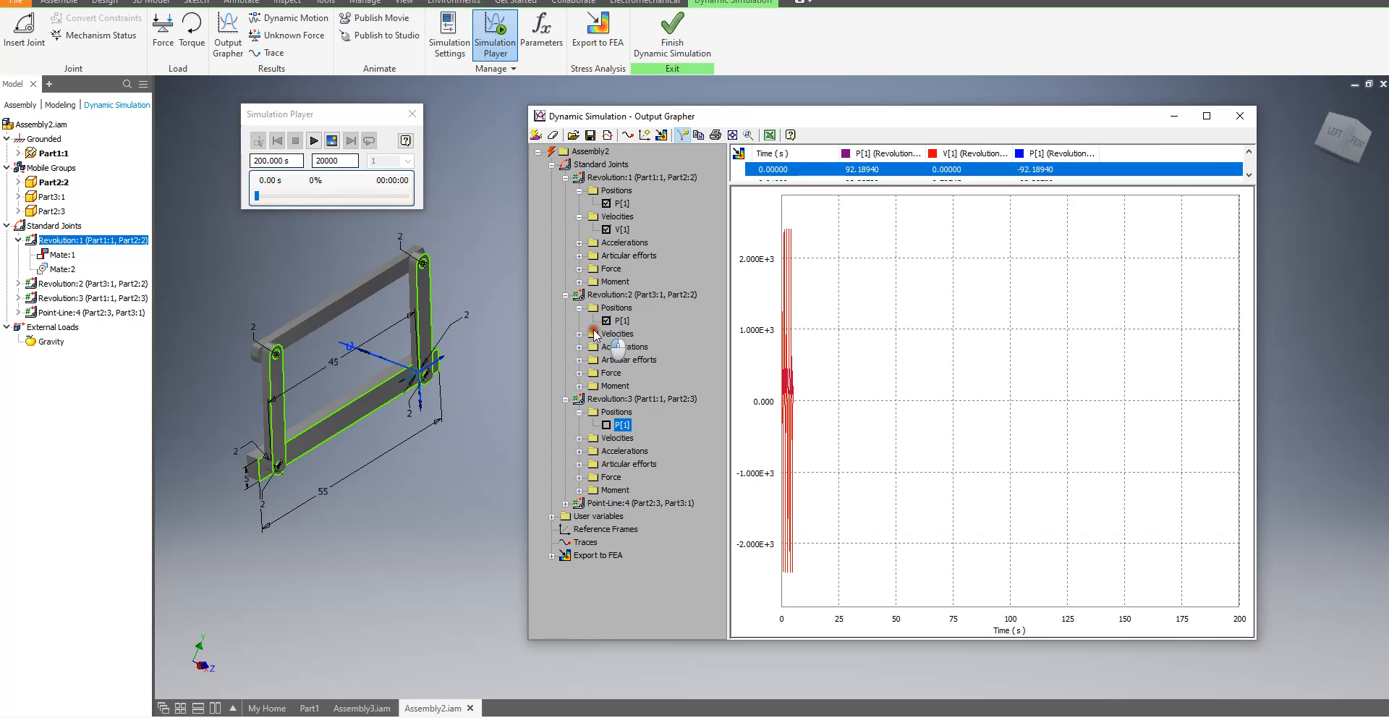
{"action": "left_click", "coordinate": [543, 489]}
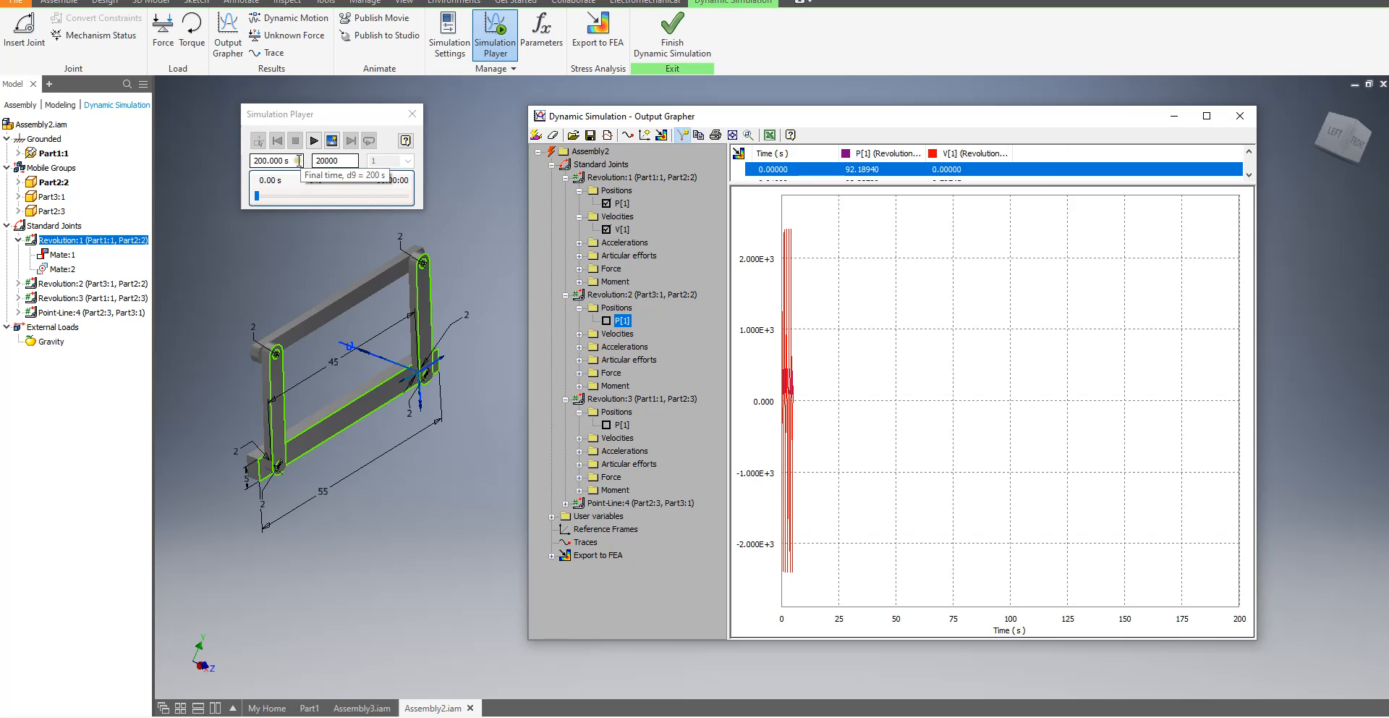
Set the simulation's final time to 5 s and run it
{"action": "left_click", "coordinate": [268, 161]}
{"action": "left_click_drag", "start_coordinate": [283, 162], "coordinate": [250, 163]}
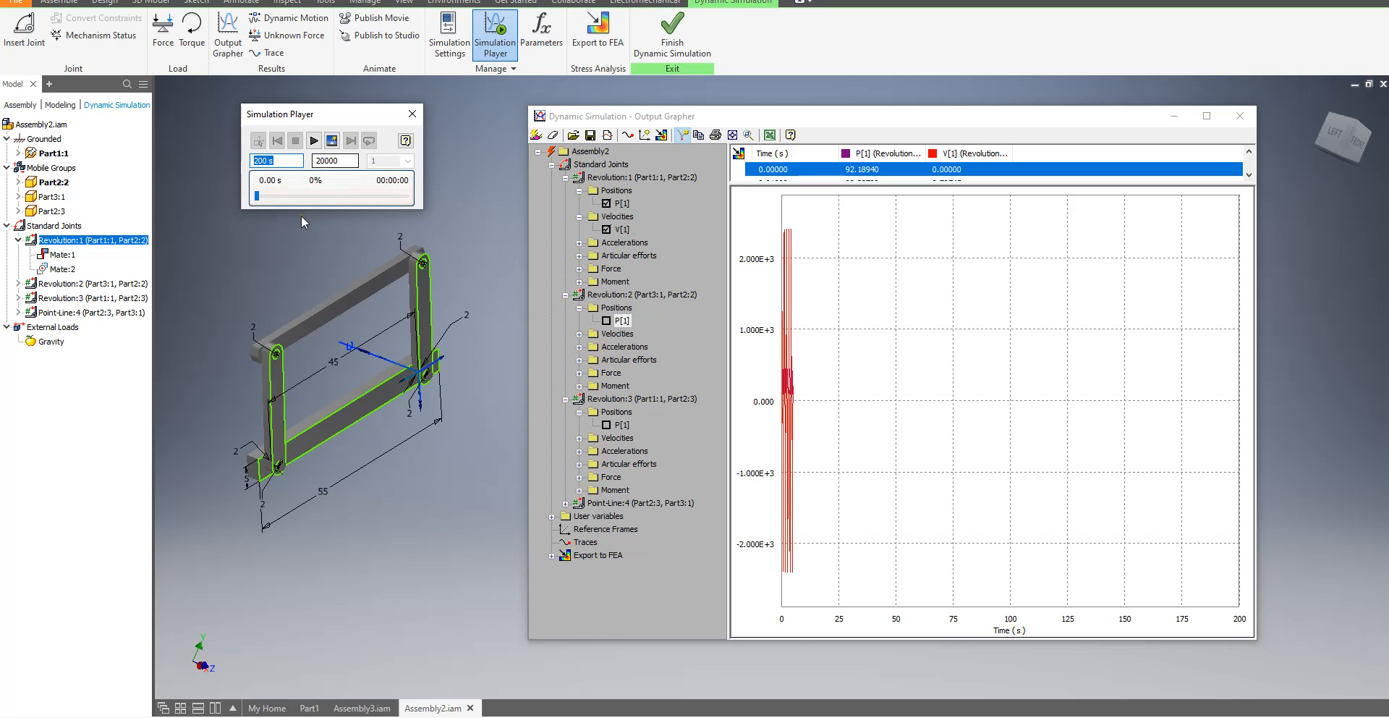
{"action": "type", "text": "5"}
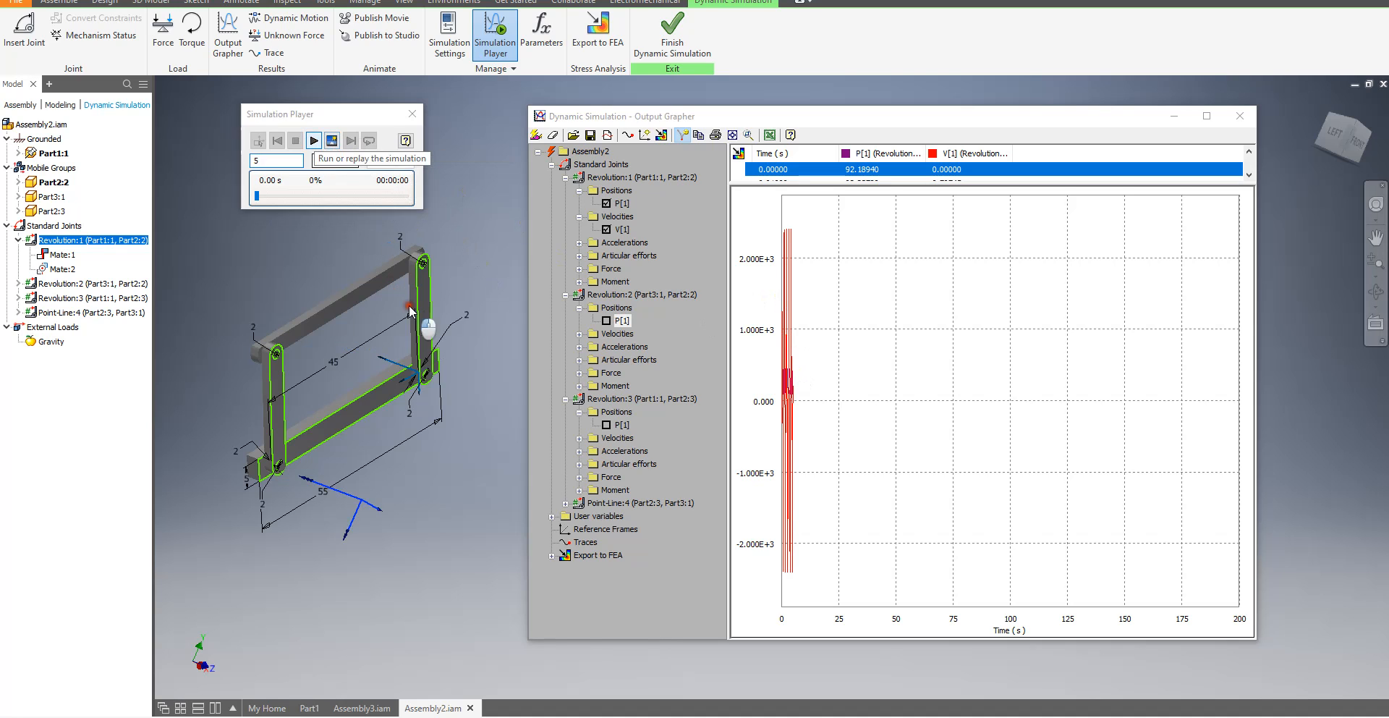
{"action": "left_click", "coordinate": [314, 140]}
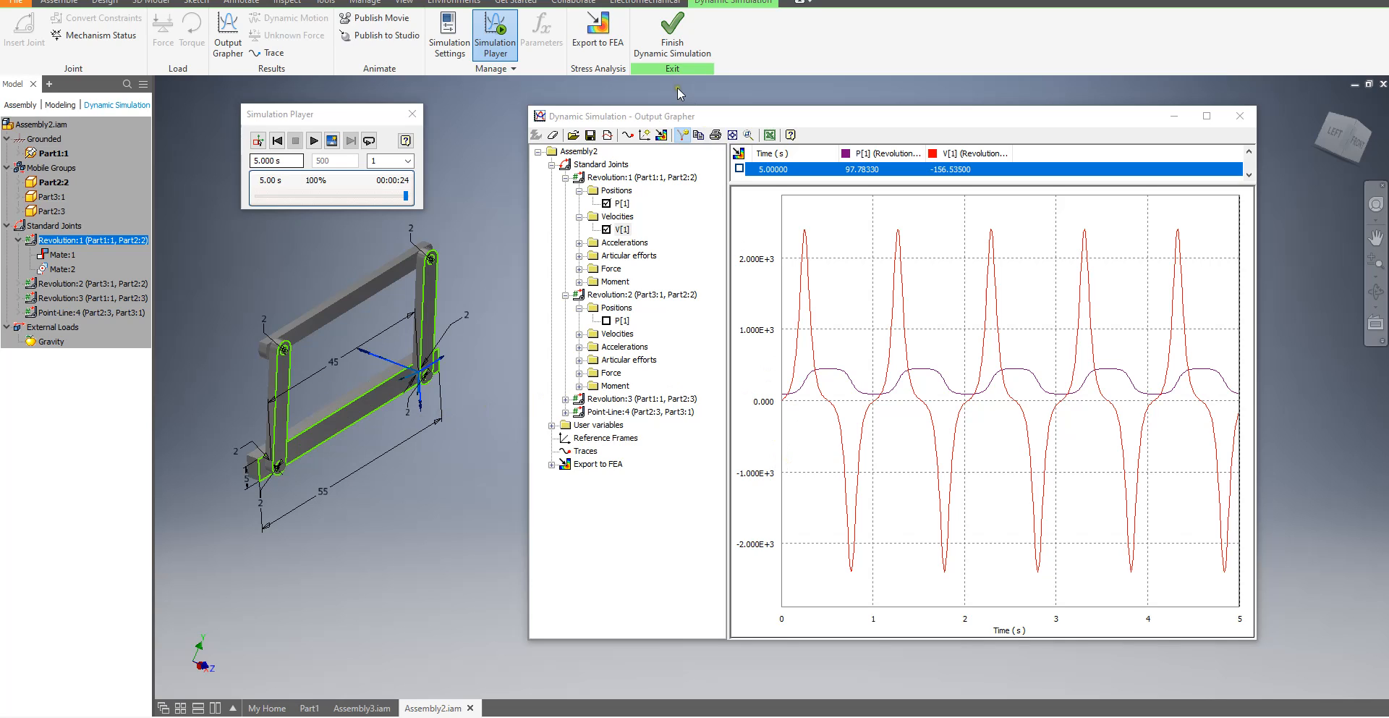
Look over the Dynamic Simulation settings and dismiss them
{"action": "left_click", "coordinate": [456, 56]}
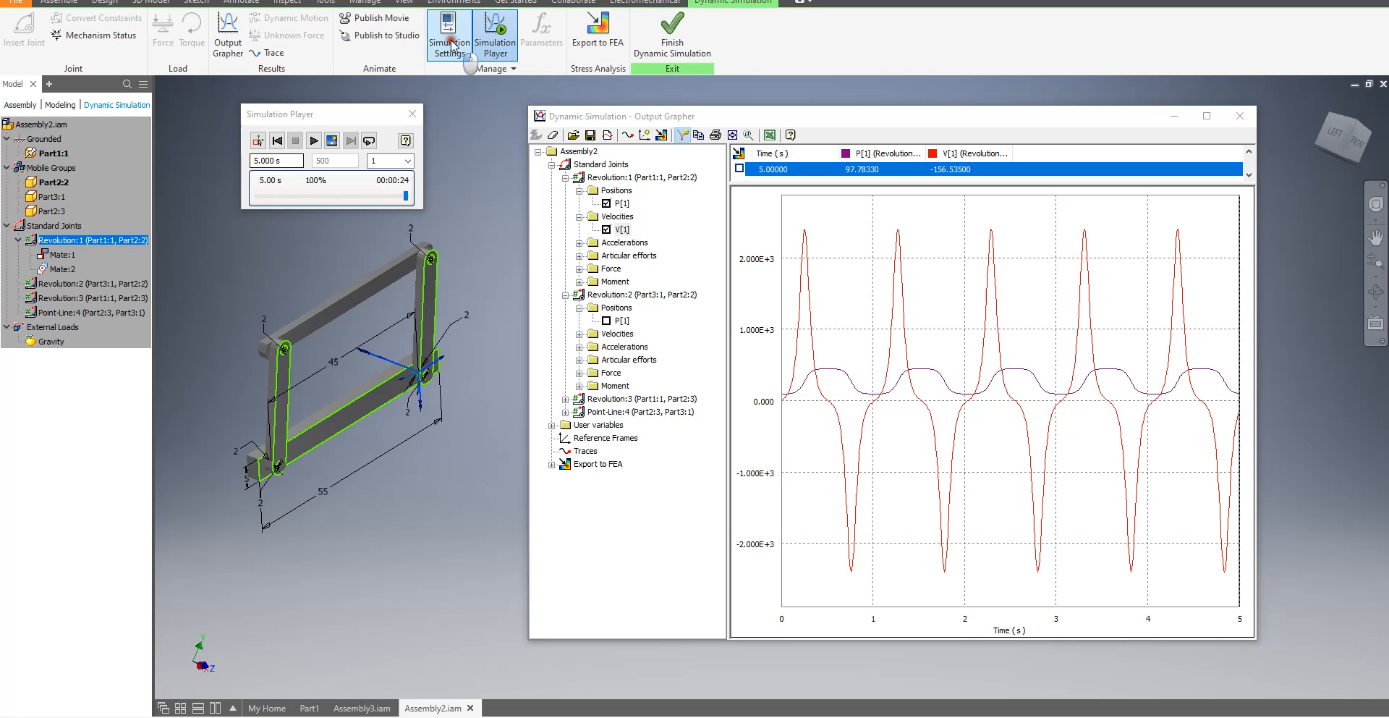
{"action": "left_click_drag", "start_coordinate": [322, 62], "coordinate": [419, 96]}
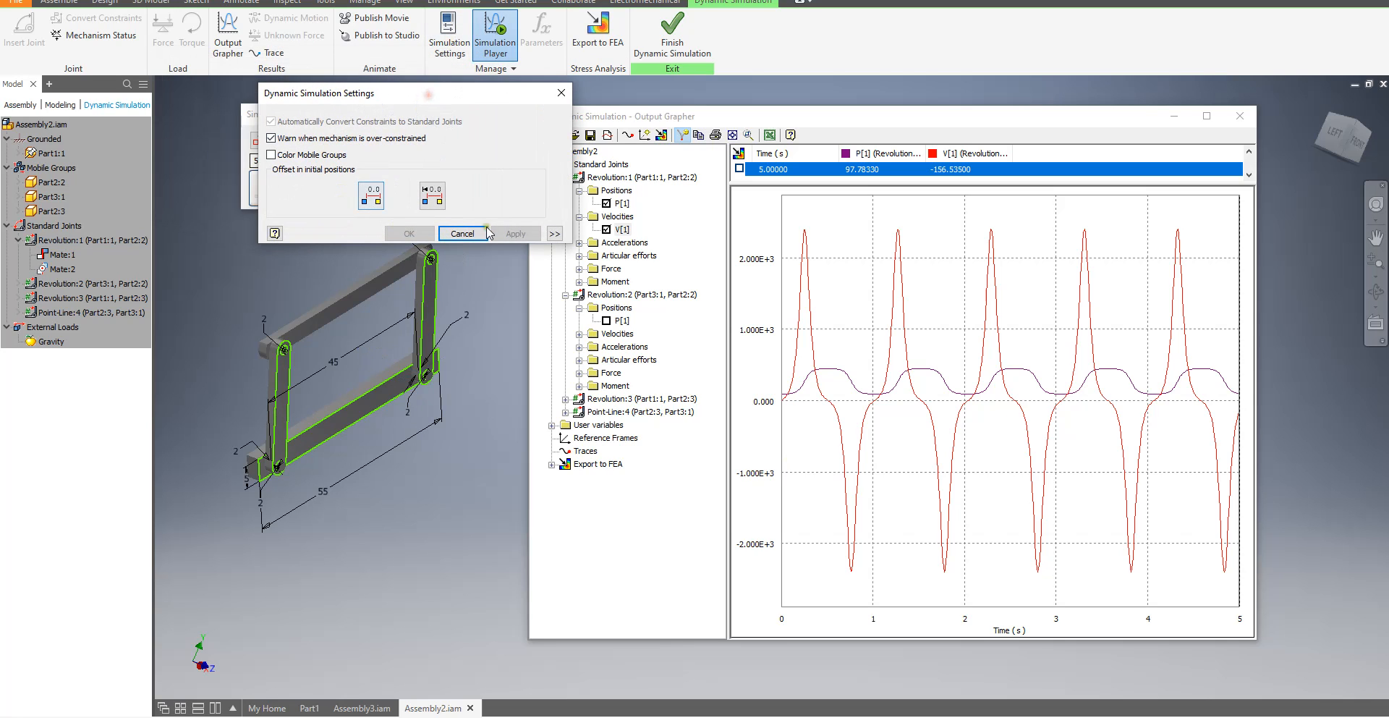
{"action": "left_click", "coordinate": [455, 232]}
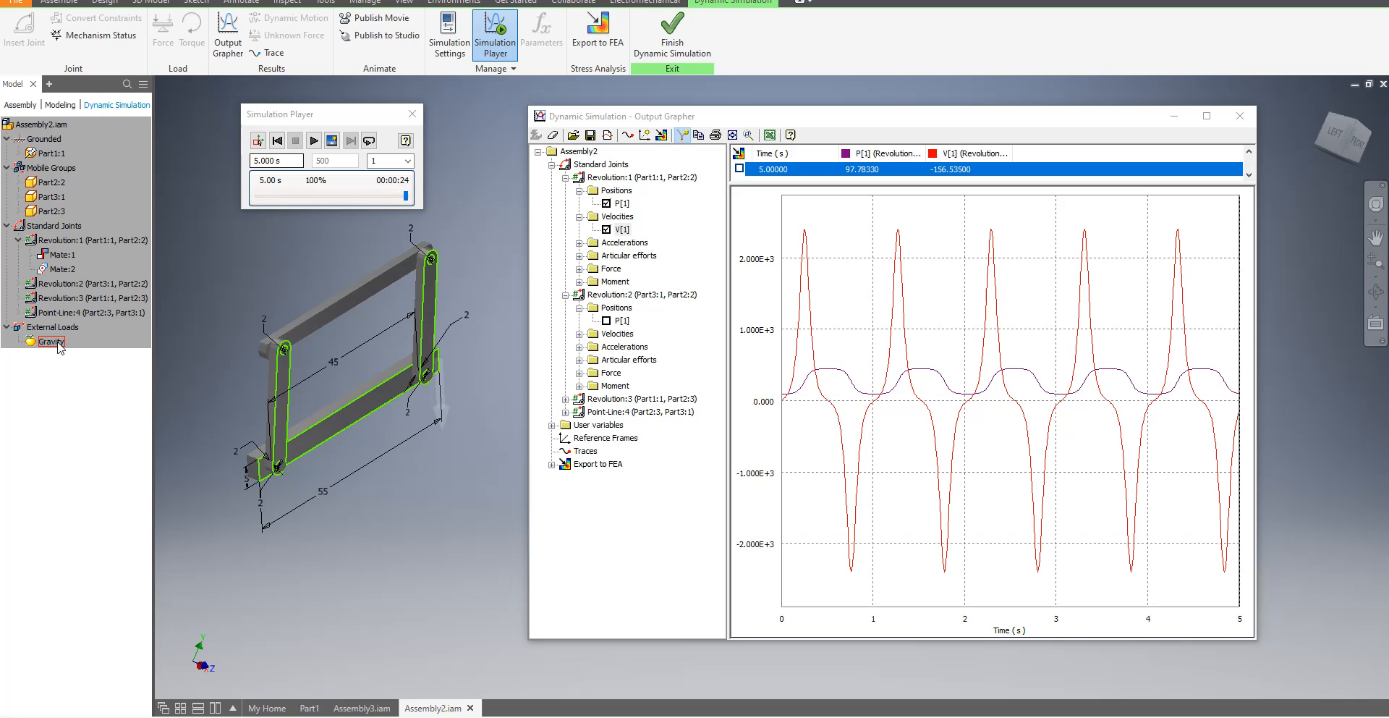
Return to construction mode and start a 200 N mm torque load located at the upper hole of Part2:2
{"action": "left_click", "coordinate": [258, 141]}
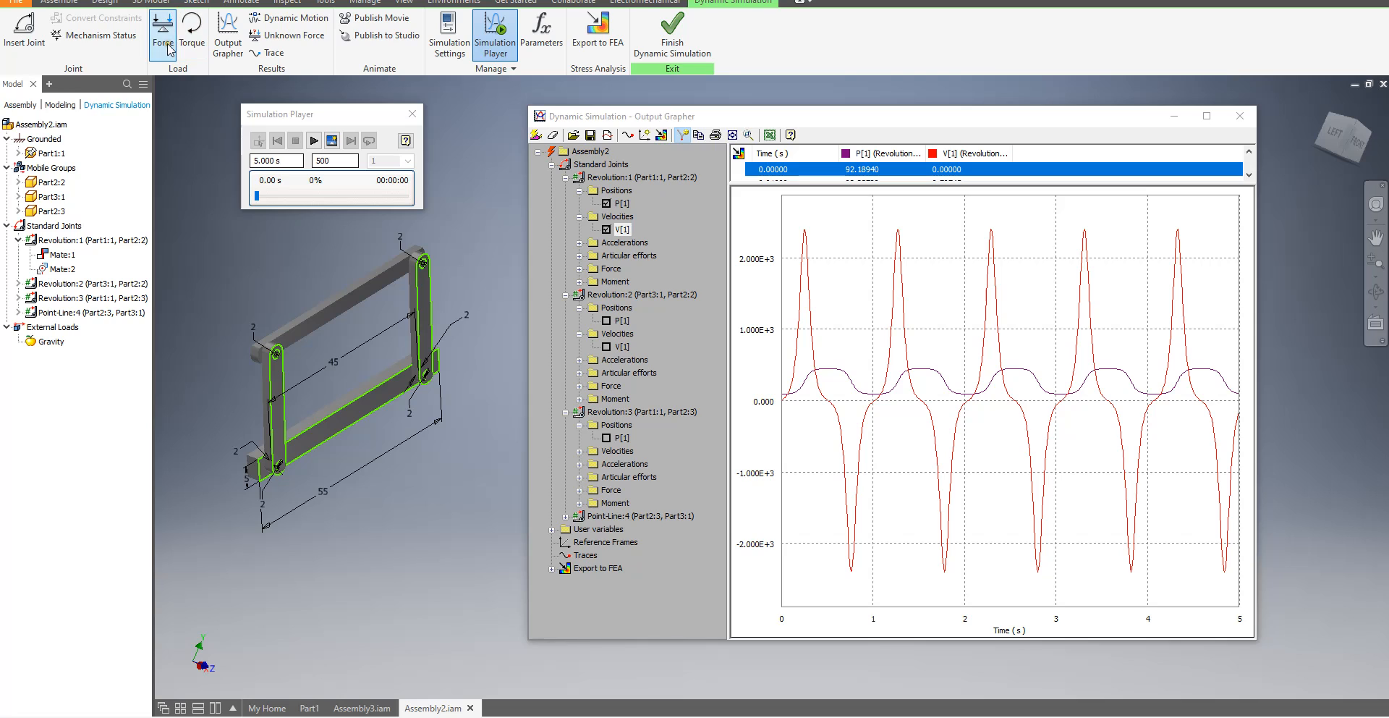
{"action": "left_click", "coordinate": [190, 36]}
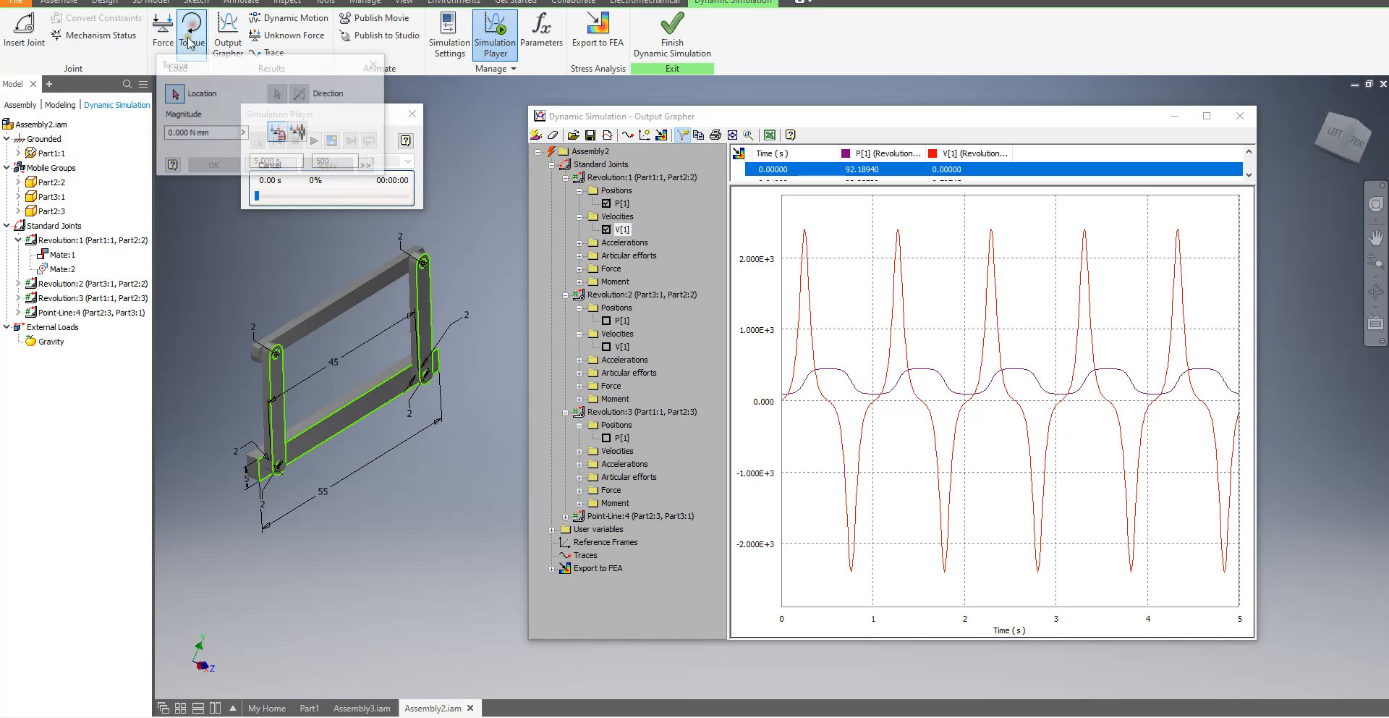
{"action": "left_click_drag", "start_coordinate": [223, 67], "coordinate": [164, 56]}
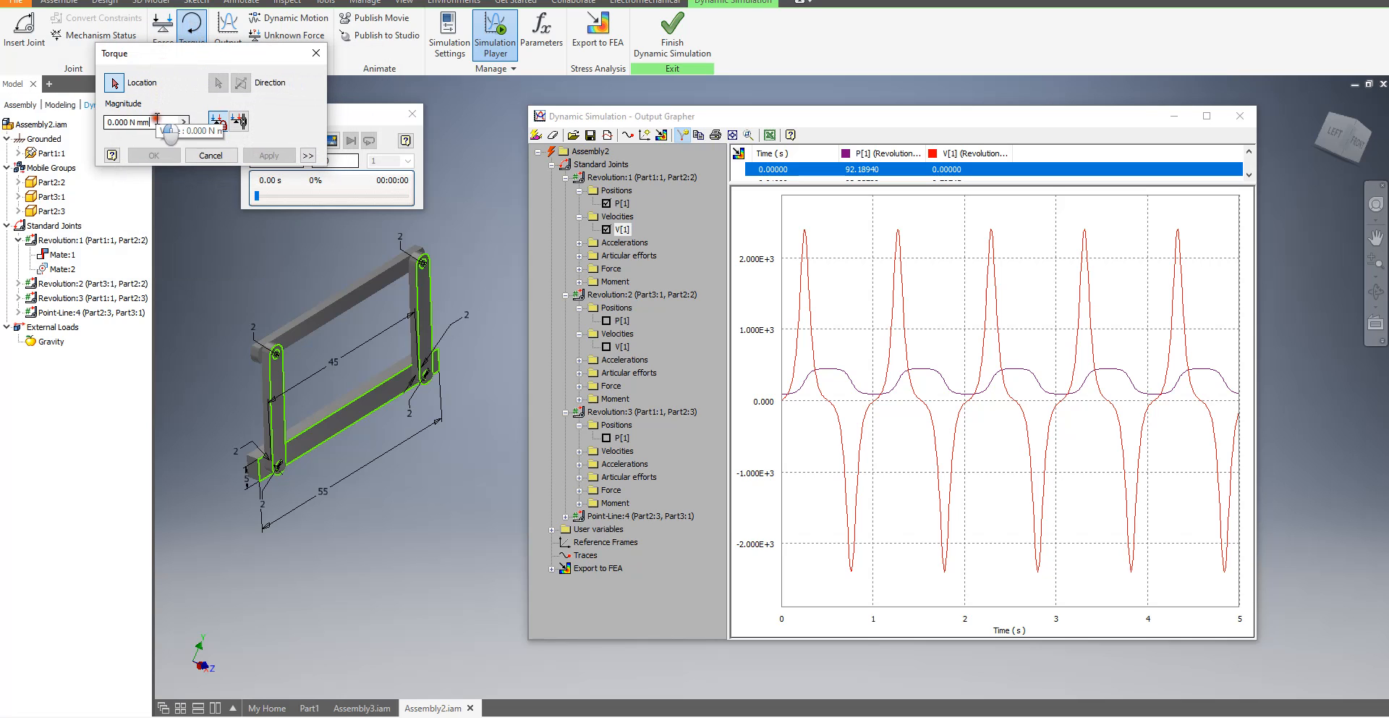
{"action": "left_click_drag", "start_coordinate": [174, 122], "coordinate": [99, 127]}
{"action": "type", "text": "200"}
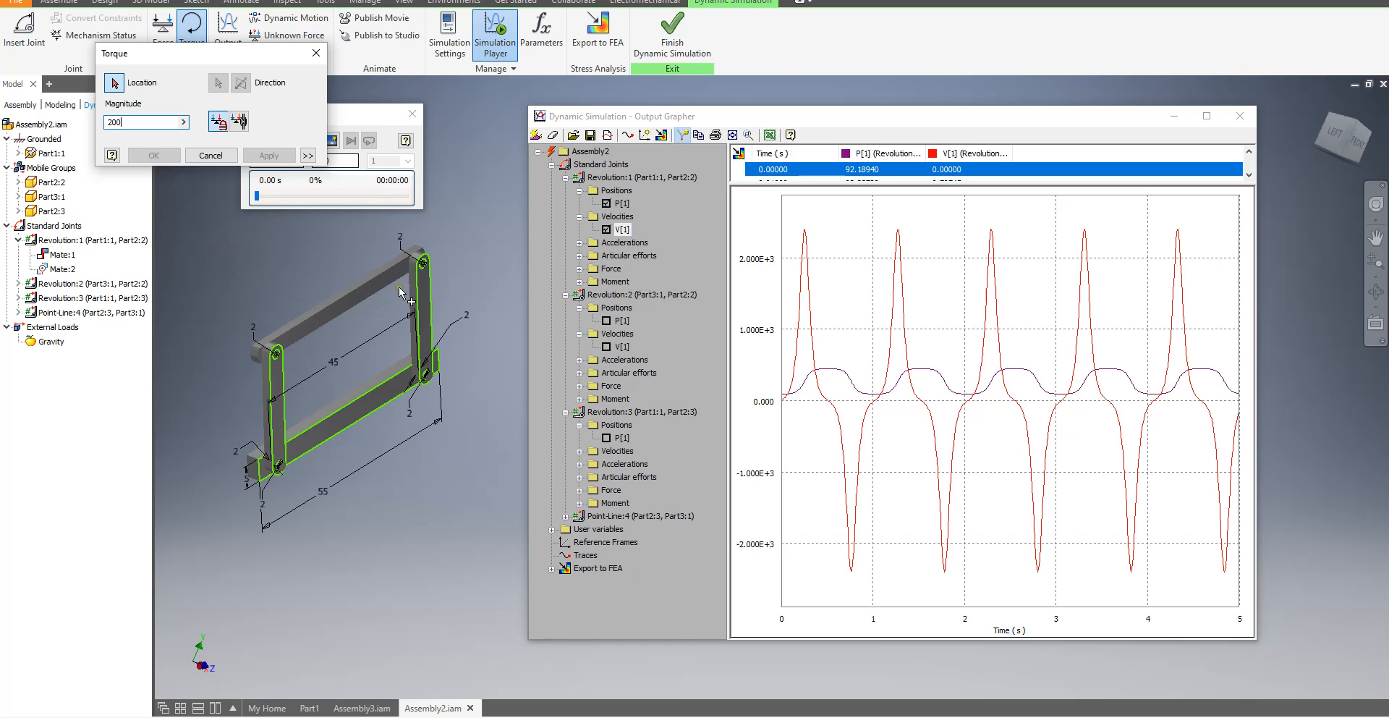
{"action": "scroll", "coordinate": [425, 267], "scroll_direction": "down", "scroll_amount": 2}
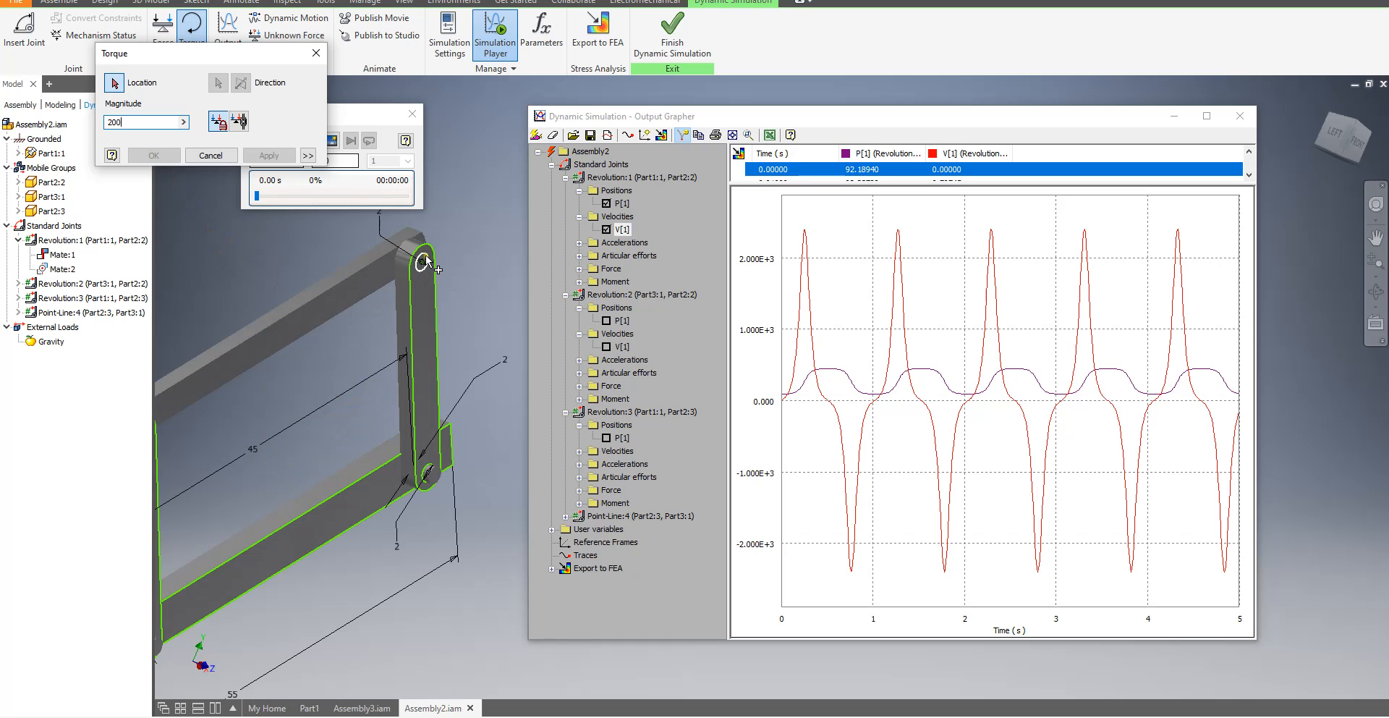
{"action": "left_click", "coordinate": [427, 259]}
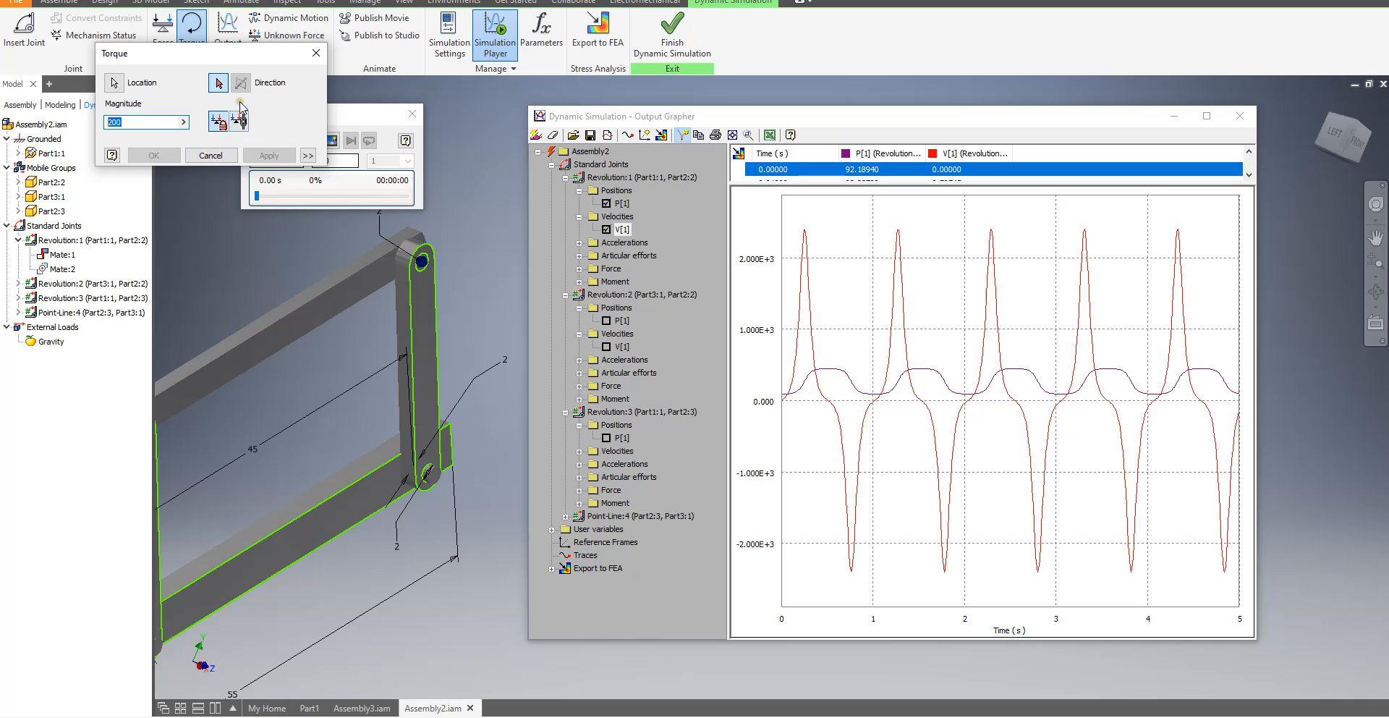
Direct the torque along the axis of Part2:2's upper hole and apply the load
{"action": "scroll", "coordinate": [422, 256], "scroll_direction": "down", "scroll_amount": 5}
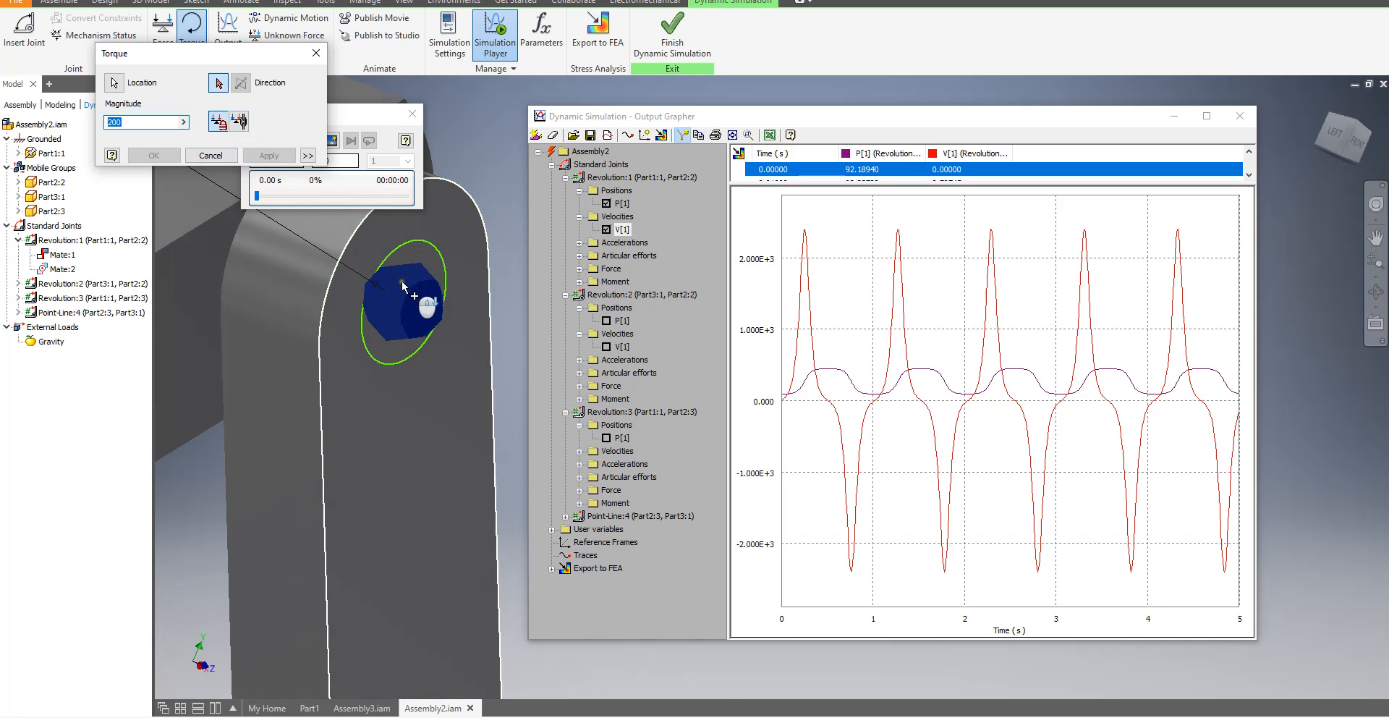
{"action": "scroll", "coordinate": [400, 280], "scroll_direction": "up", "scroll_amount": 2}
{"action": "scroll", "coordinate": [360, 277], "scroll_direction": "up", "scroll_amount": 2}
{"action": "scroll", "coordinate": [369, 283], "scroll_direction": "up", "scroll_amount": 2}
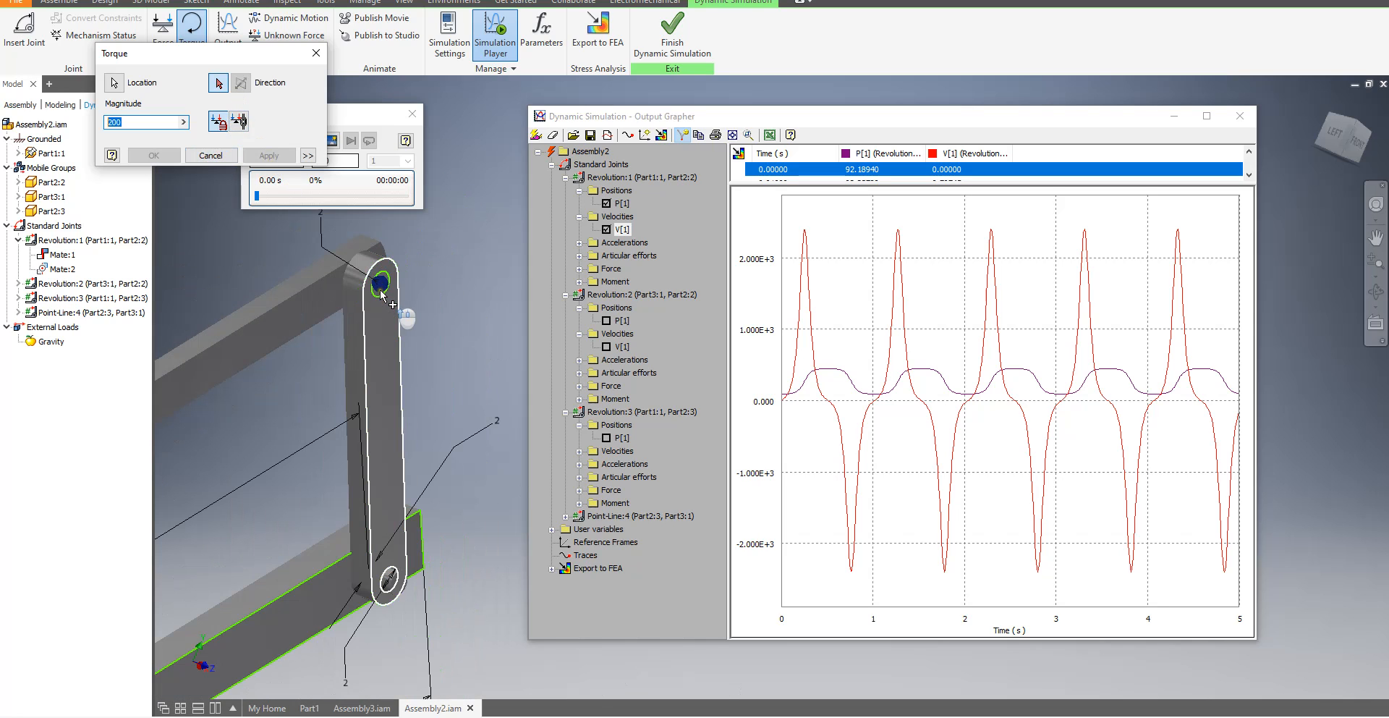
{"action": "scroll", "coordinate": [388, 301], "scroll_direction": "down", "scroll_amount": 6}
{"action": "scroll", "coordinate": [406, 311], "scroll_direction": "up", "scroll_amount": 5}
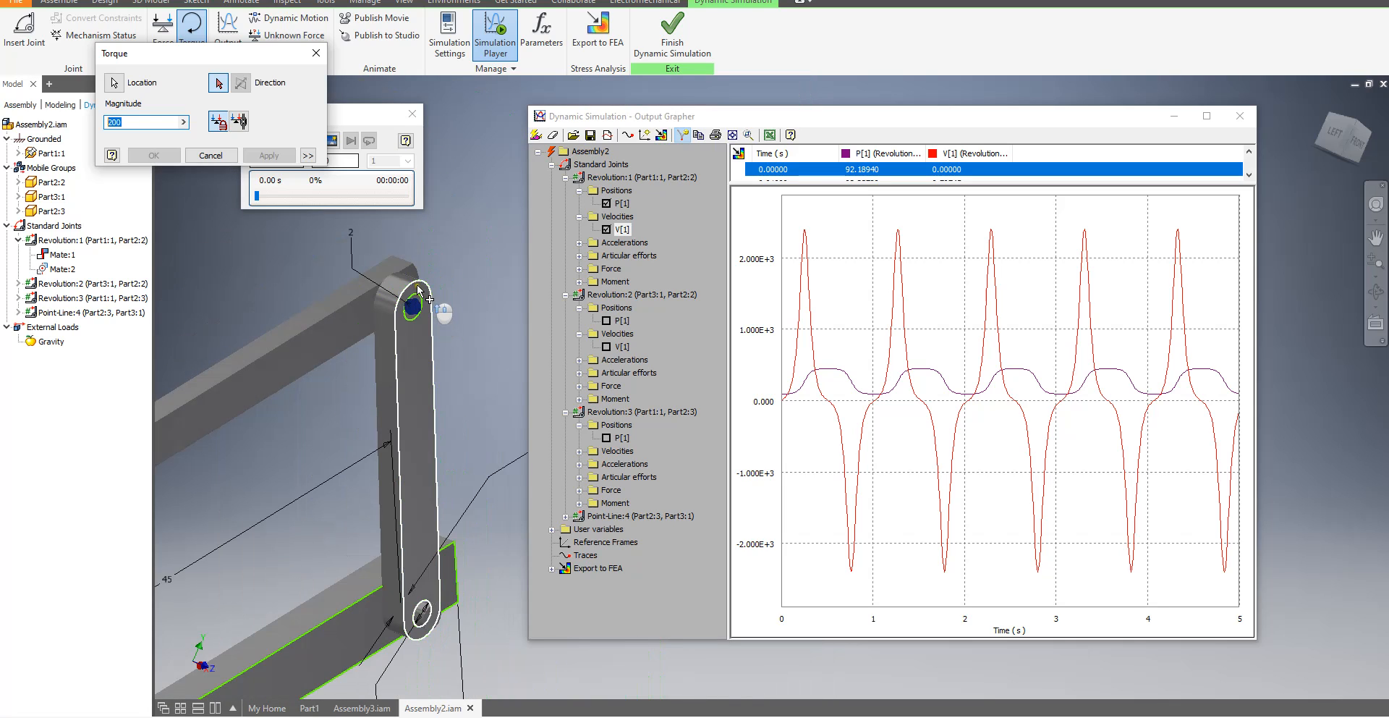
{"action": "scroll", "coordinate": [423, 299], "scroll_direction": "down", "scroll_amount": 3}
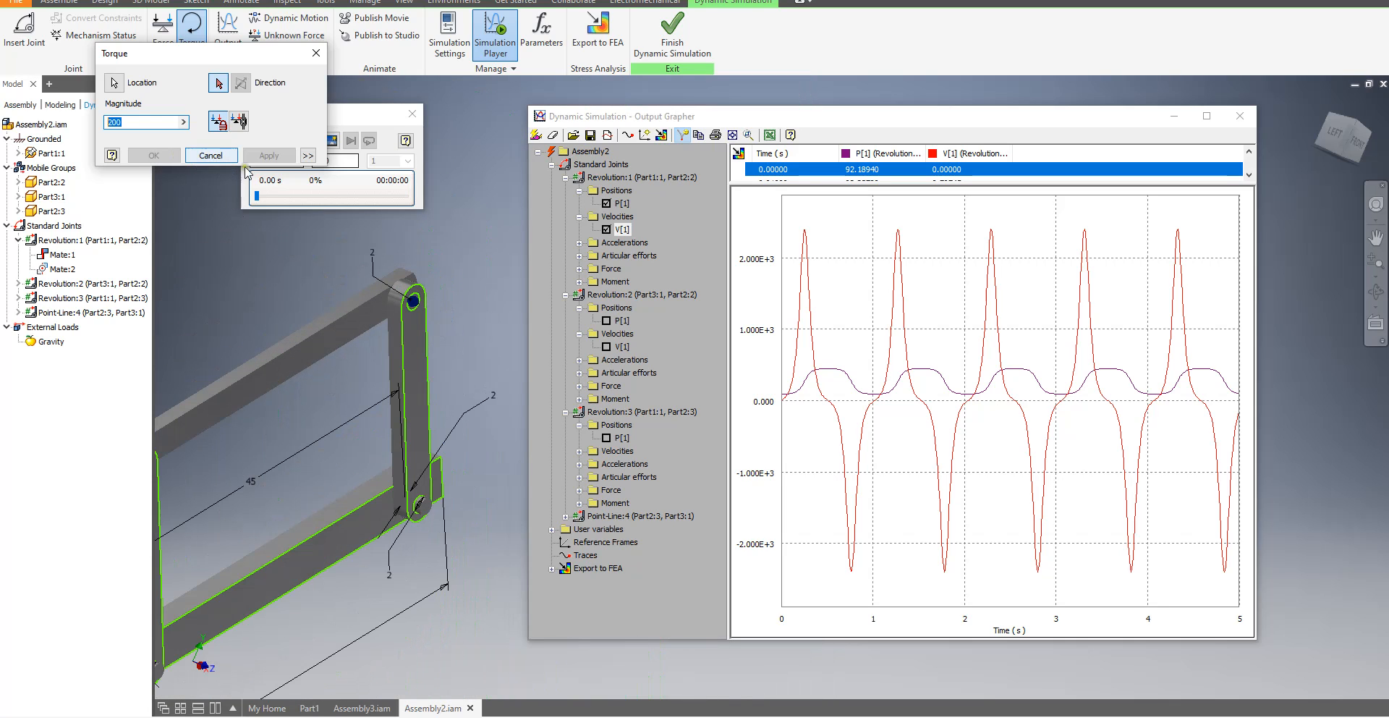
{"action": "left_click", "coordinate": [220, 84]}
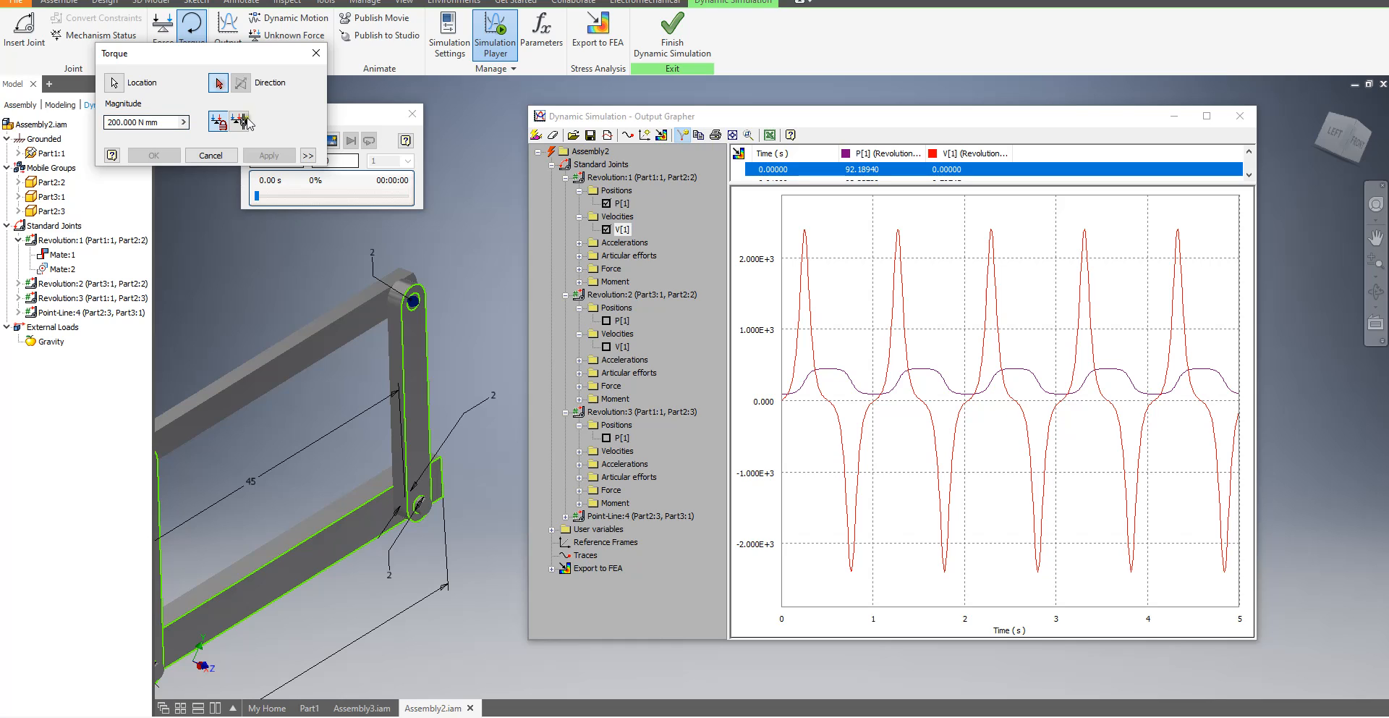
{"action": "left_click", "coordinate": [413, 278]}
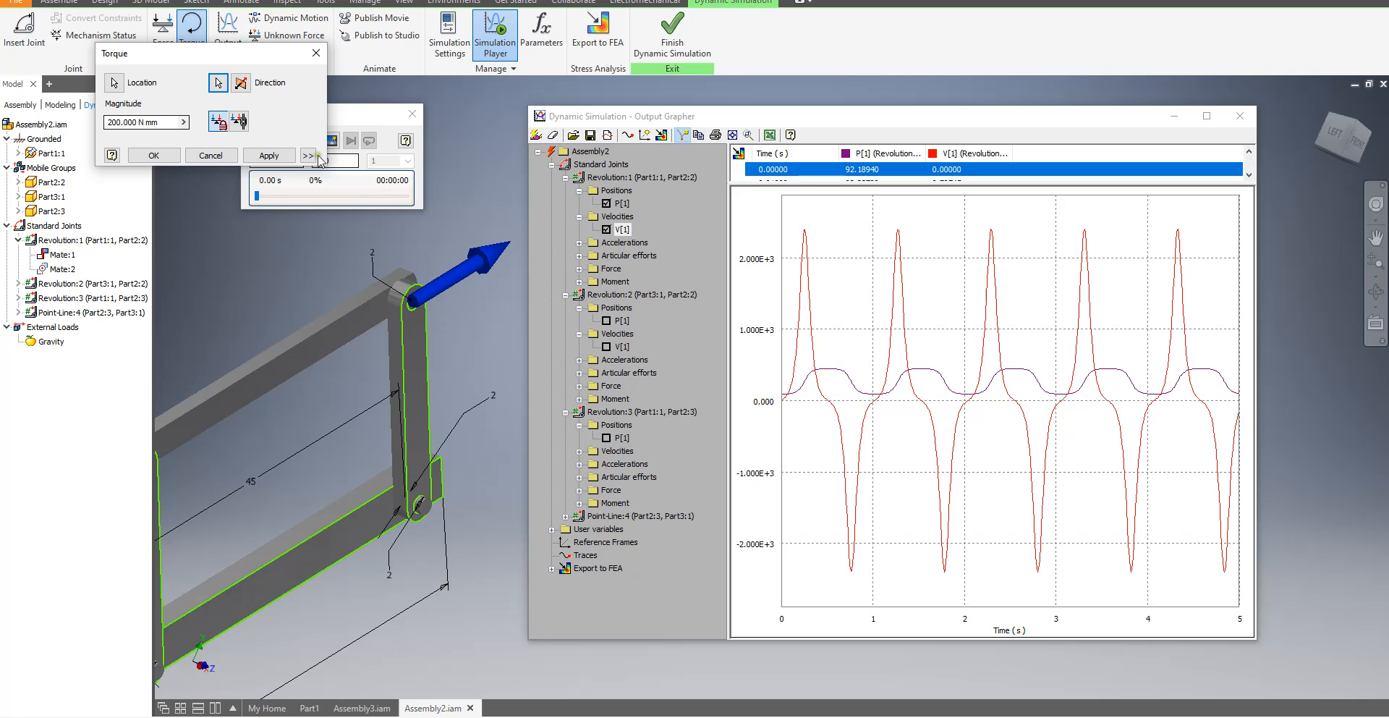
{"action": "left_click", "coordinate": [269, 154]}
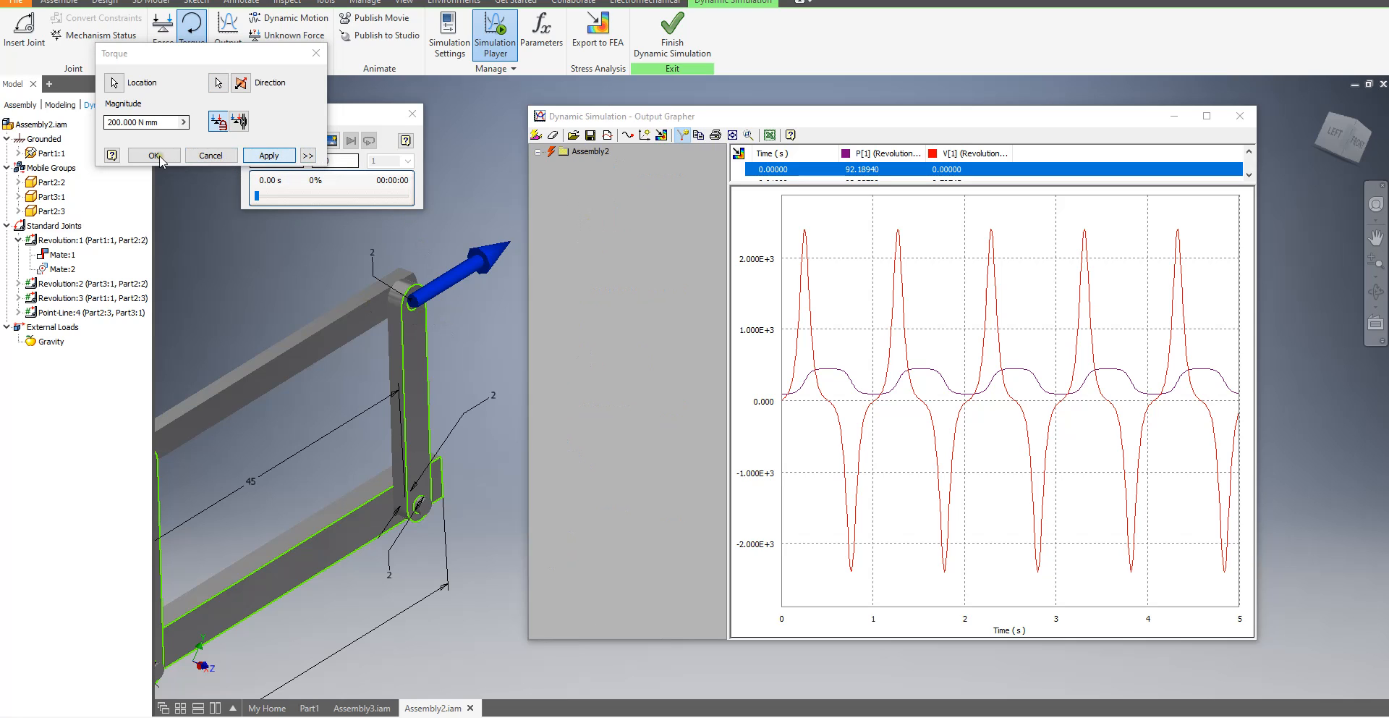
{"action": "left_click", "coordinate": [211, 156]}
Run the simulation with the torque load acting on Part2:2 and close the Output Grapher
{"action": "scroll", "coordinate": [453, 237], "scroll_direction": "up", "scroll_amount": 3}
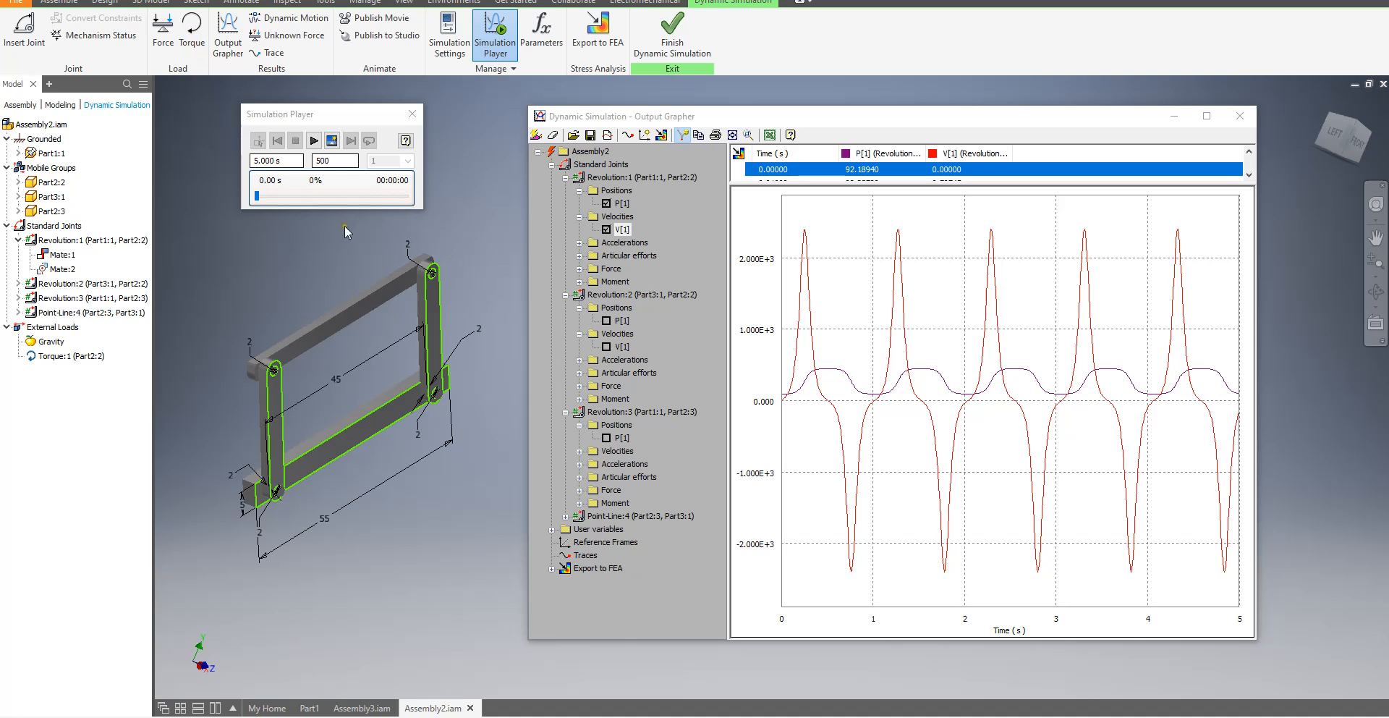
{"action": "left_click", "coordinate": [313, 141]}
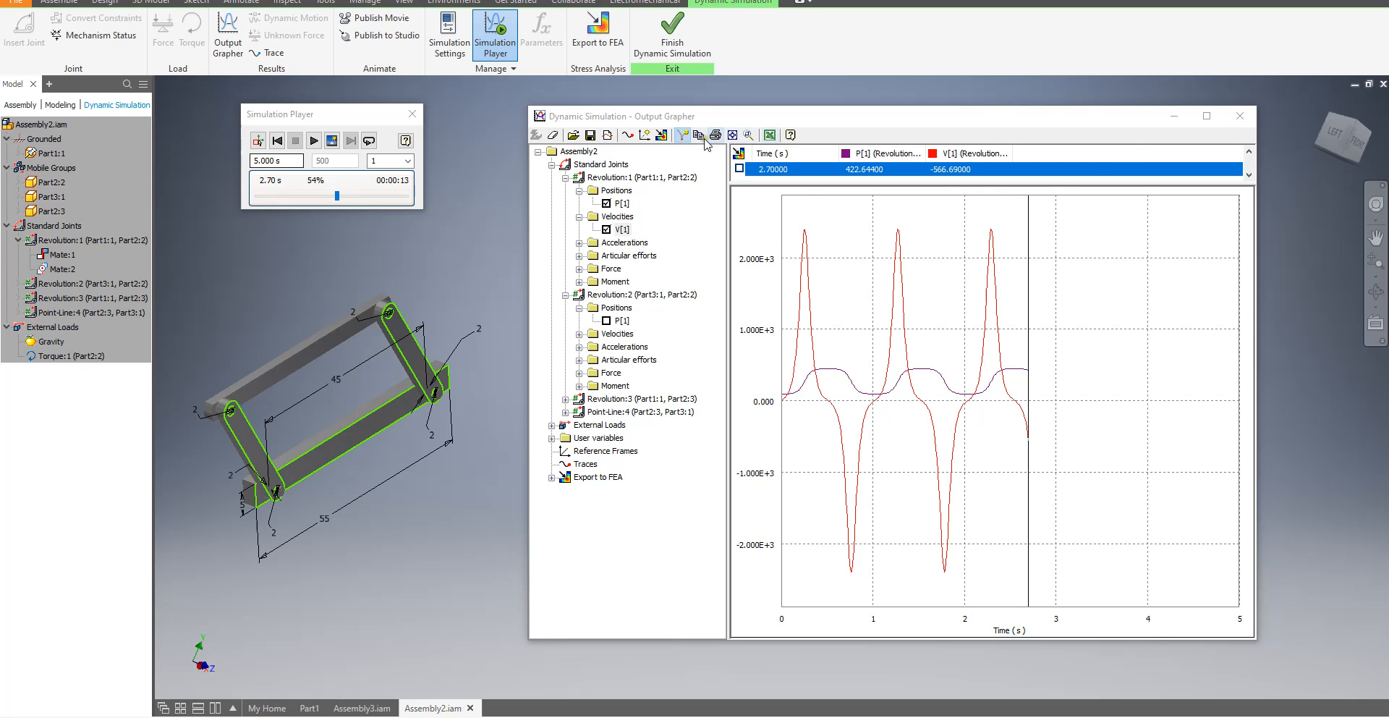
{"action": "left_click", "coordinate": [1239, 116]}
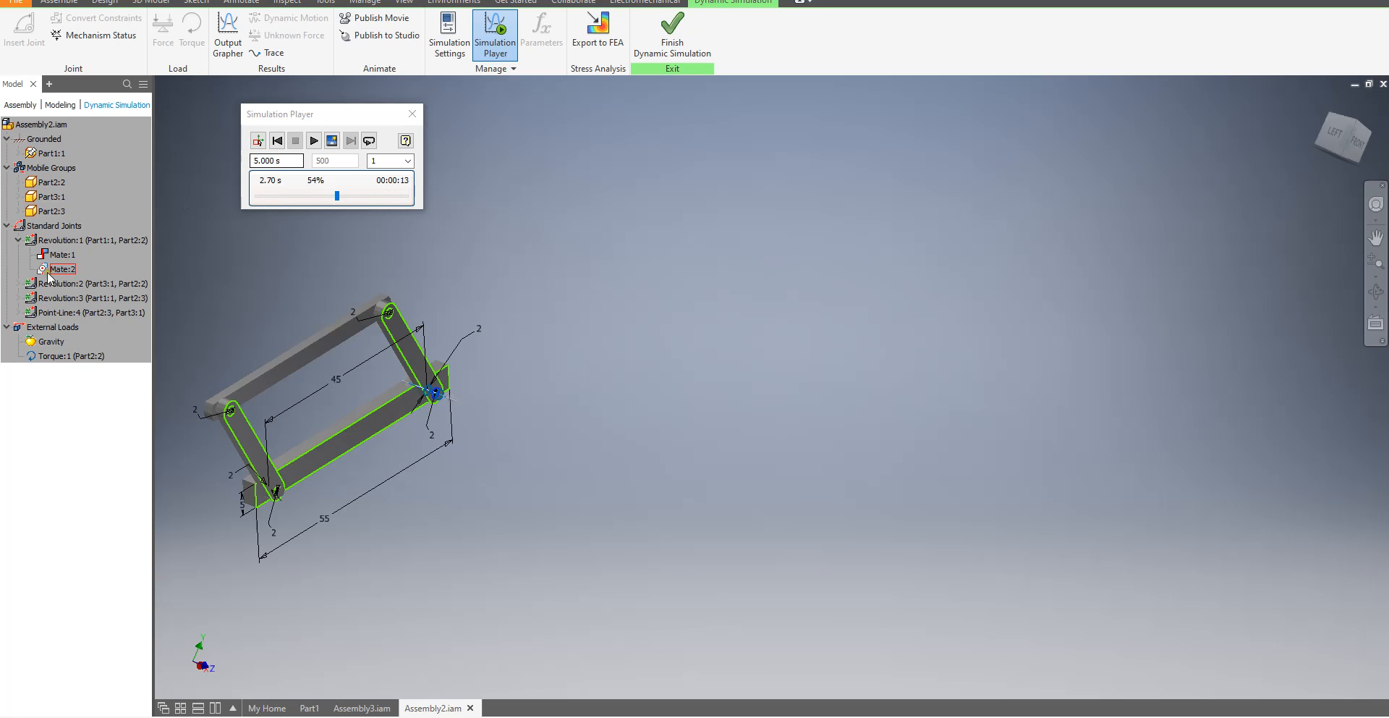
Return to construction mode and leave the Dynamic Simulation environment
{"action": "left_click", "coordinate": [259, 141]}
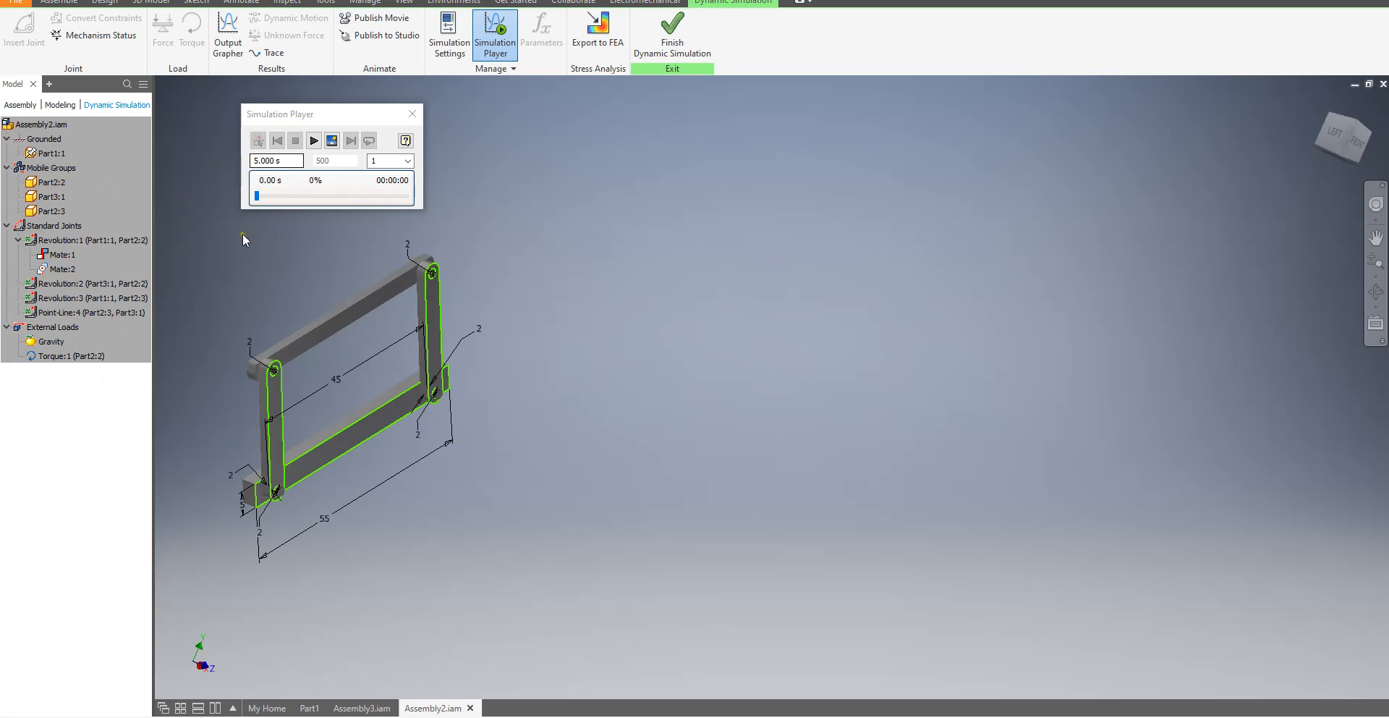
{"action": "left_click", "coordinate": [413, 114]}
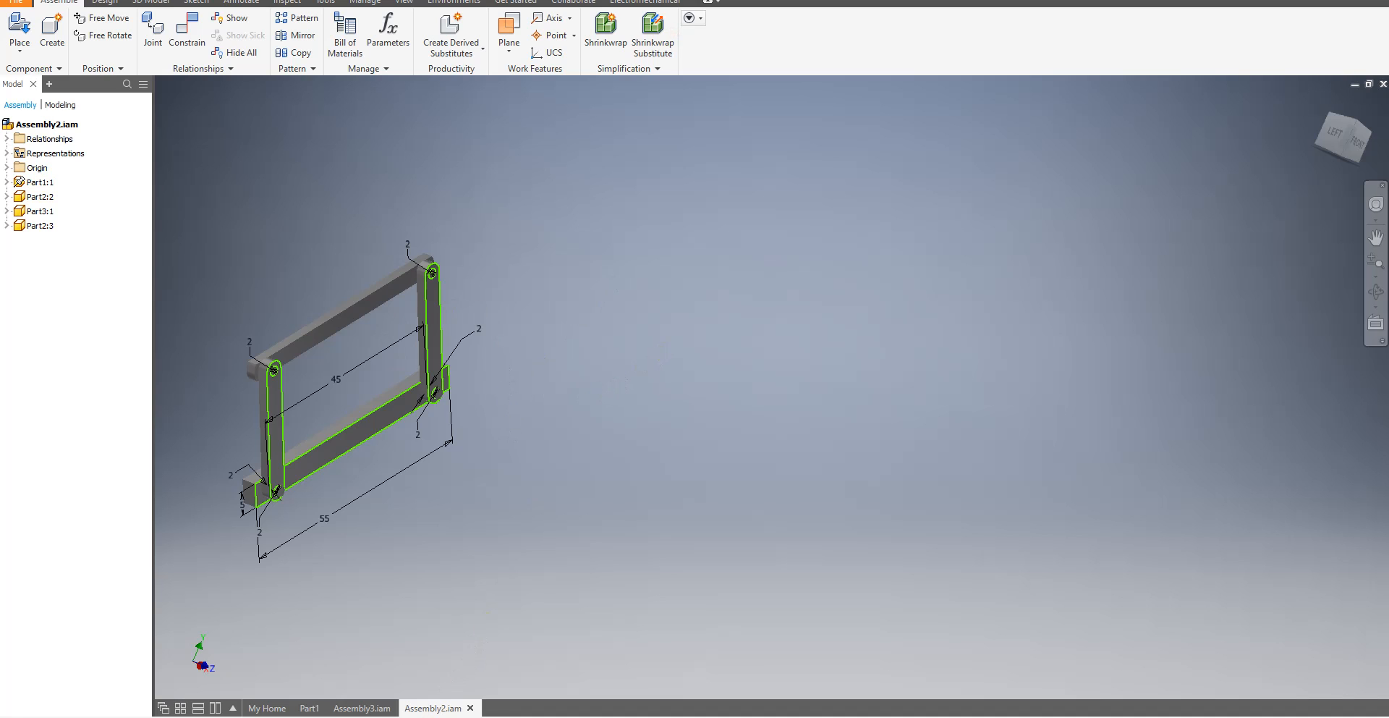
Switch to the PowerPoint presentation and examine the slide describing the bearing-load stress analysis of the bracket part
{"action": "left_click", "coordinate": [449, 717]}
{"action": "scroll", "coordinate": [1040, 437], "scroll_direction": "down", "scroll_amount": 4}
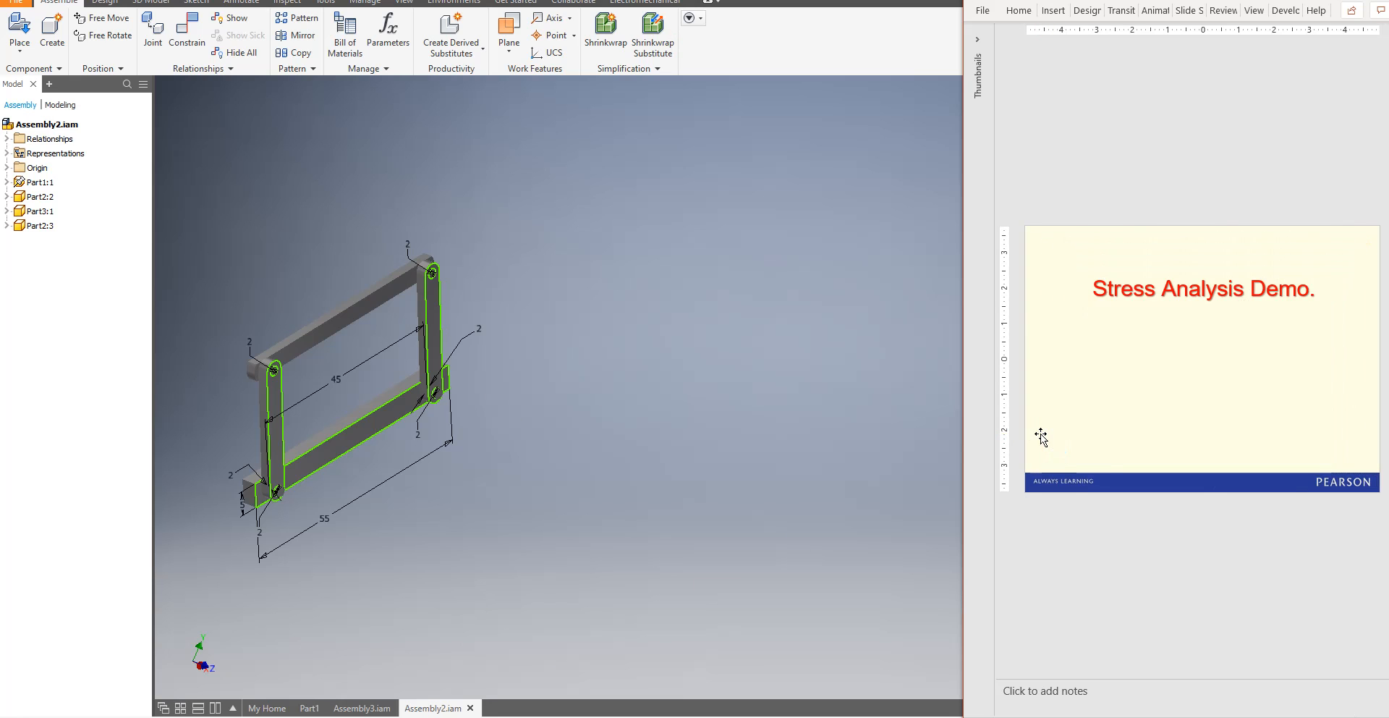
{"action": "scroll", "coordinate": [1040, 436], "scroll_direction": "down", "scroll_amount": 1}
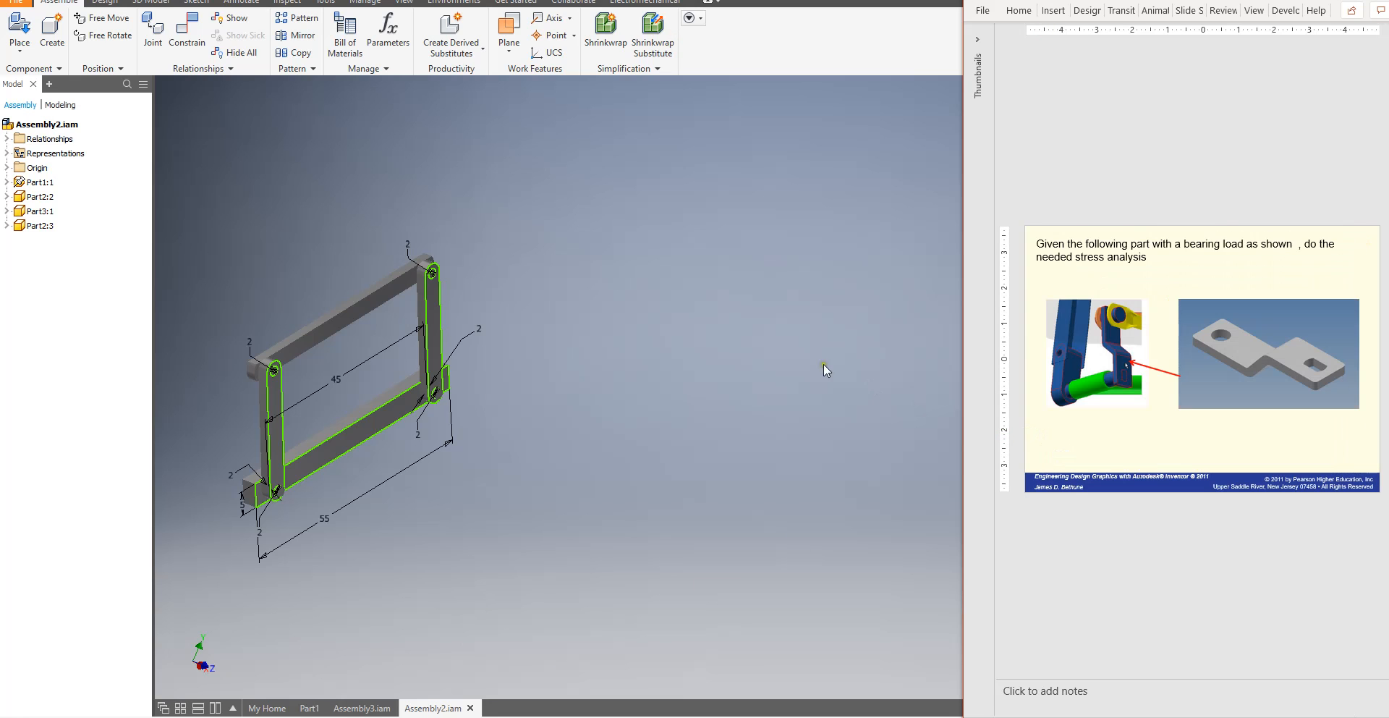
{"action": "left_click", "coordinate": [1263, 352]}
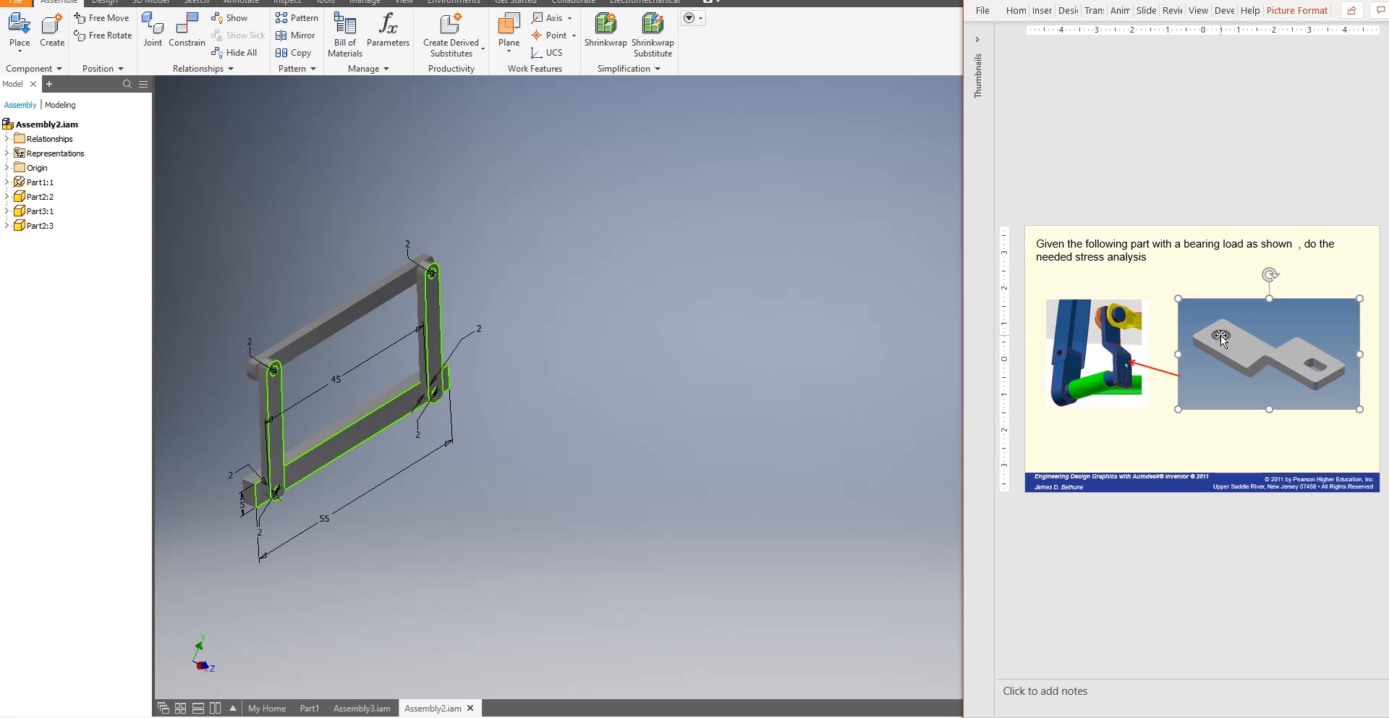
Switch back to Inventor and open the part file Crank_left.ipt from the Downloads folder
{"action": "left_click", "coordinate": [615, 379]}
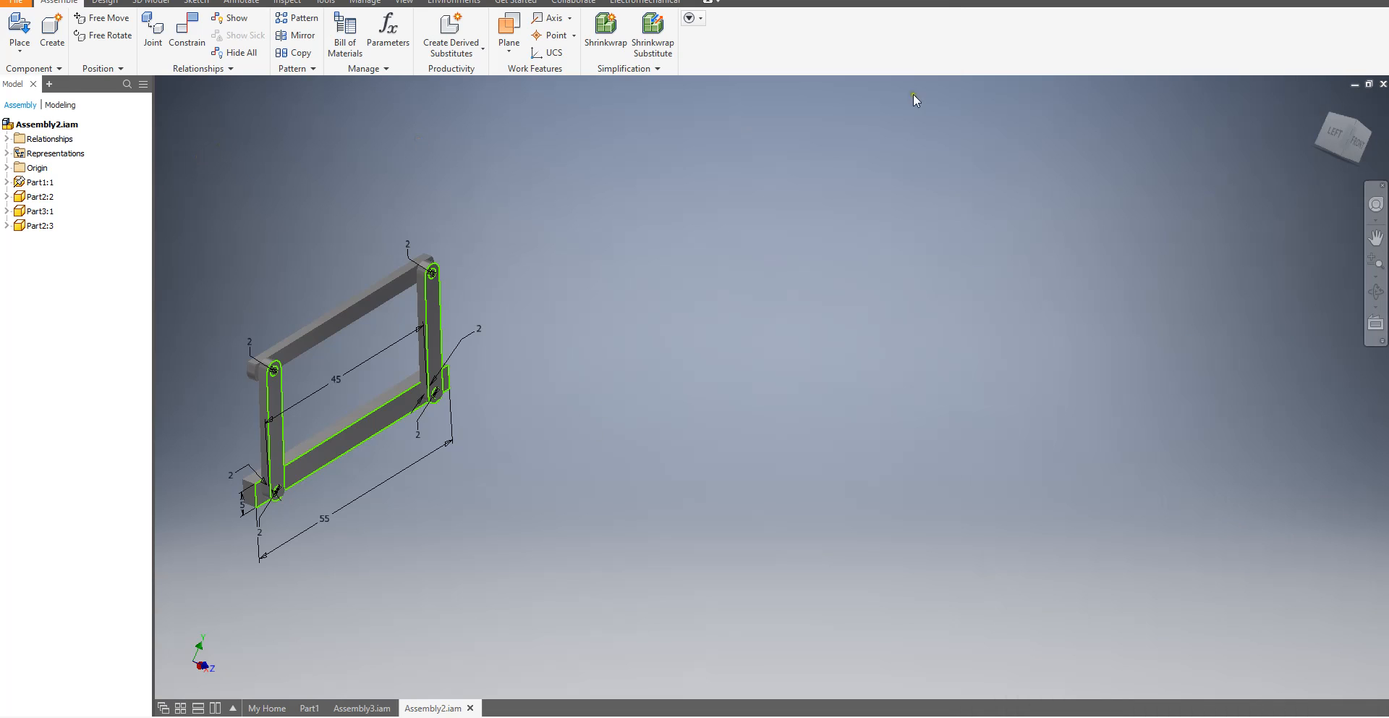
{"action": "left_click", "coordinate": [21, 3]}
{"action": "left_click", "coordinate": [45, 89]}
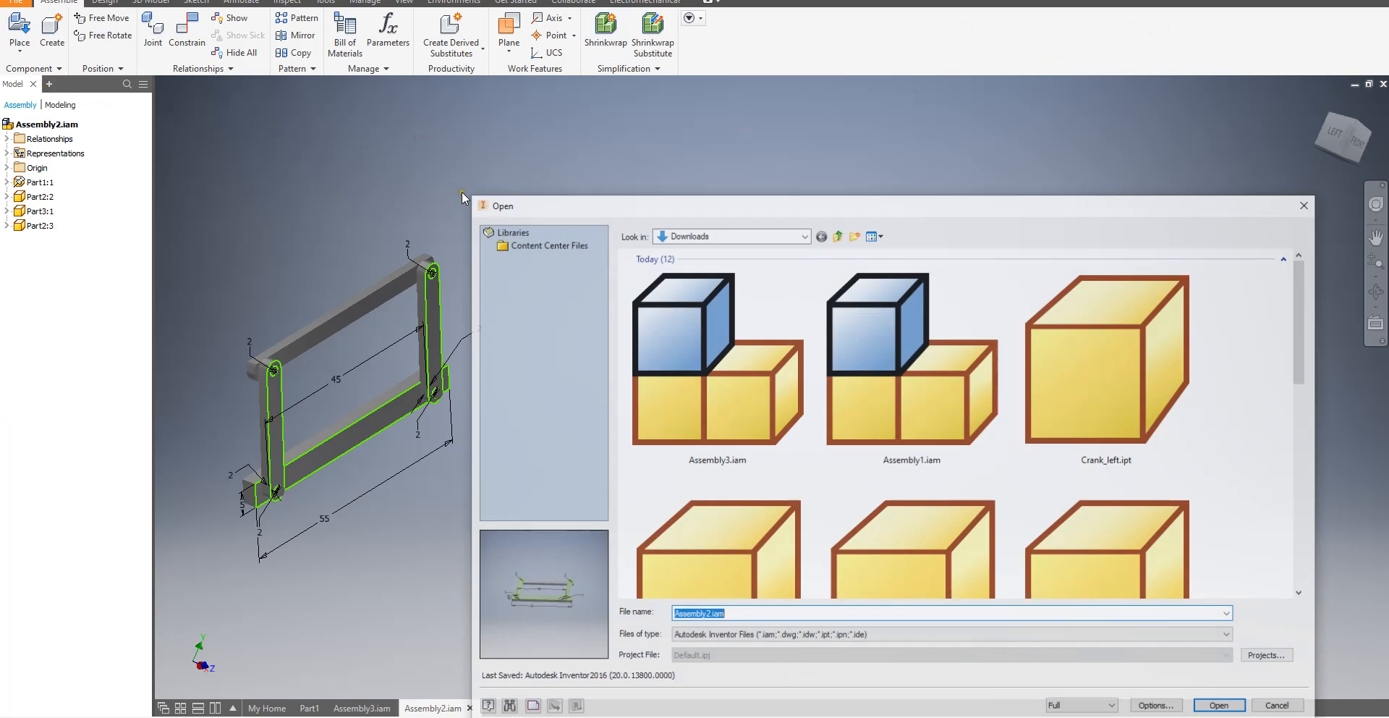
{"action": "left_click_drag", "start_coordinate": [729, 202], "coordinate": [494, 77]}
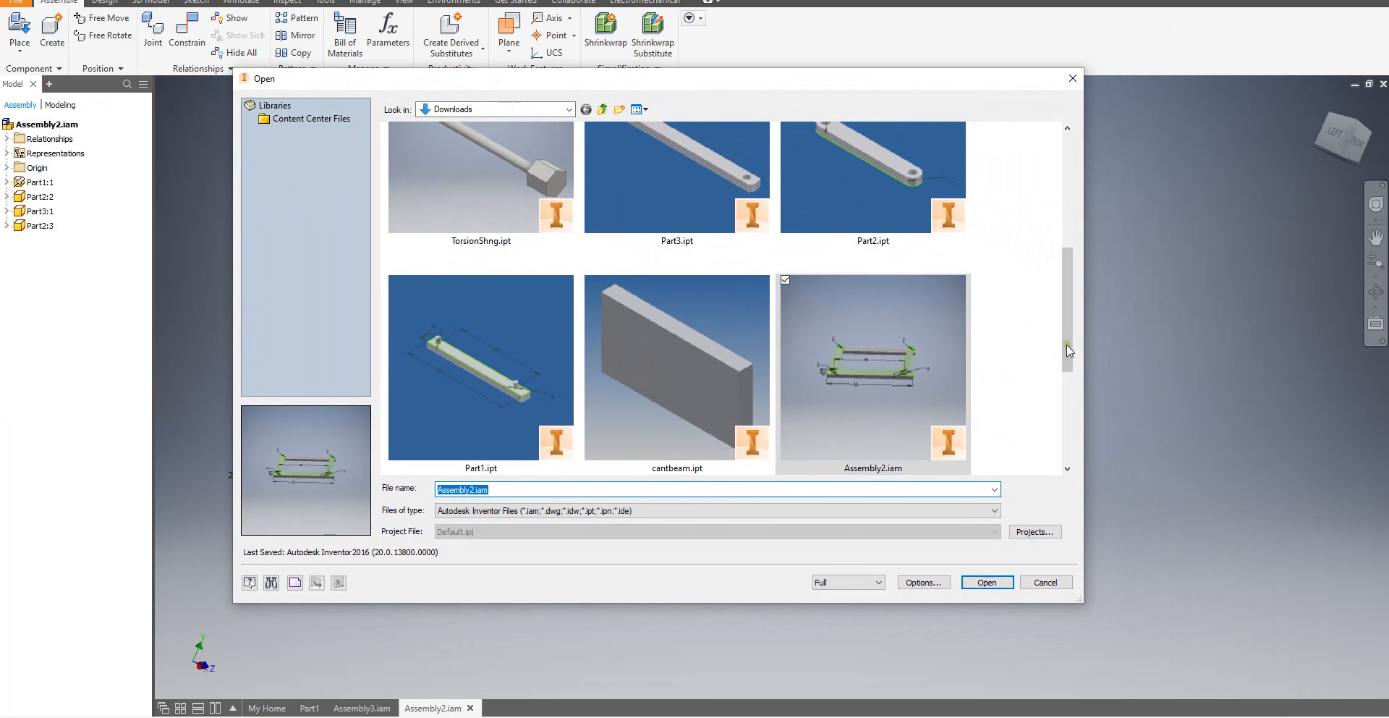
{"action": "left_click_drag", "start_coordinate": [1069, 351], "coordinate": [1065, 254]}
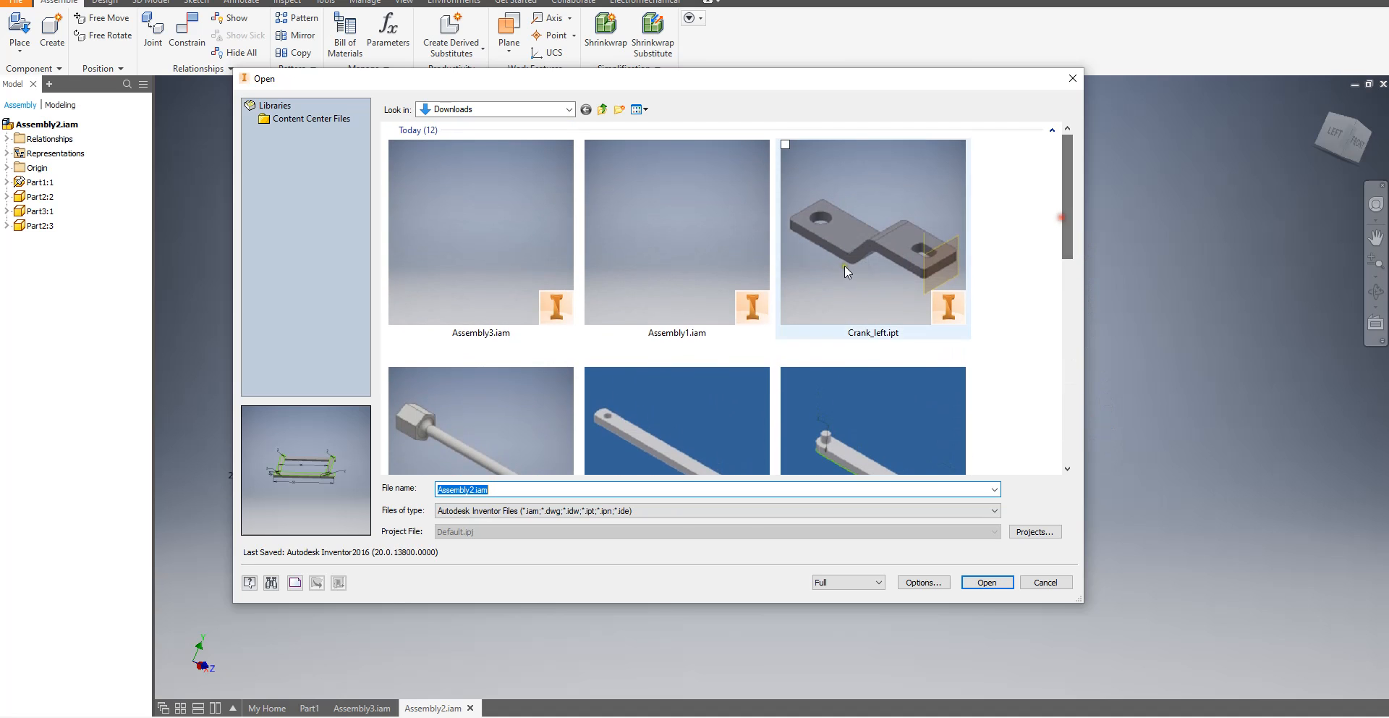
{"action": "double_click", "coordinate": [844, 265]}
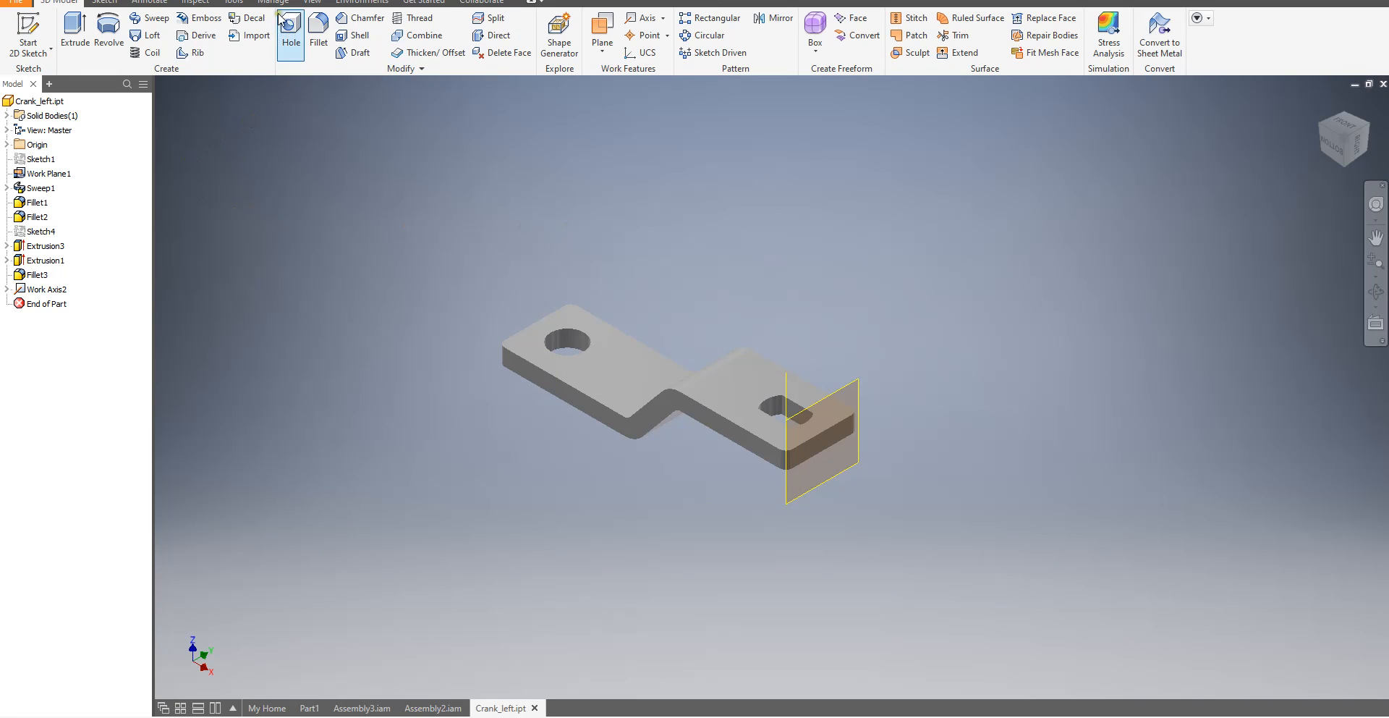
Enter the Stress Analysis environment and create a new static analysis study for the crank part
{"action": "left_click", "coordinate": [356, 6]}
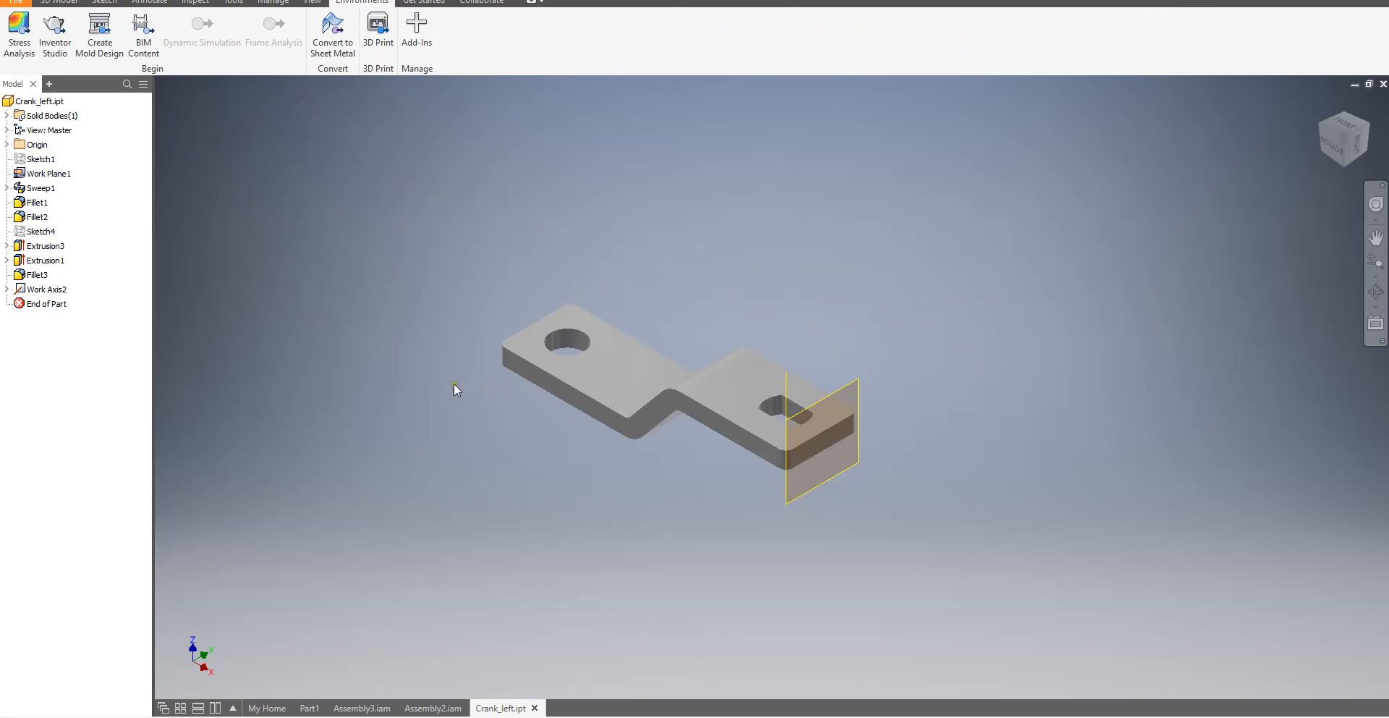
{"action": "left_click", "coordinate": [24, 27]}
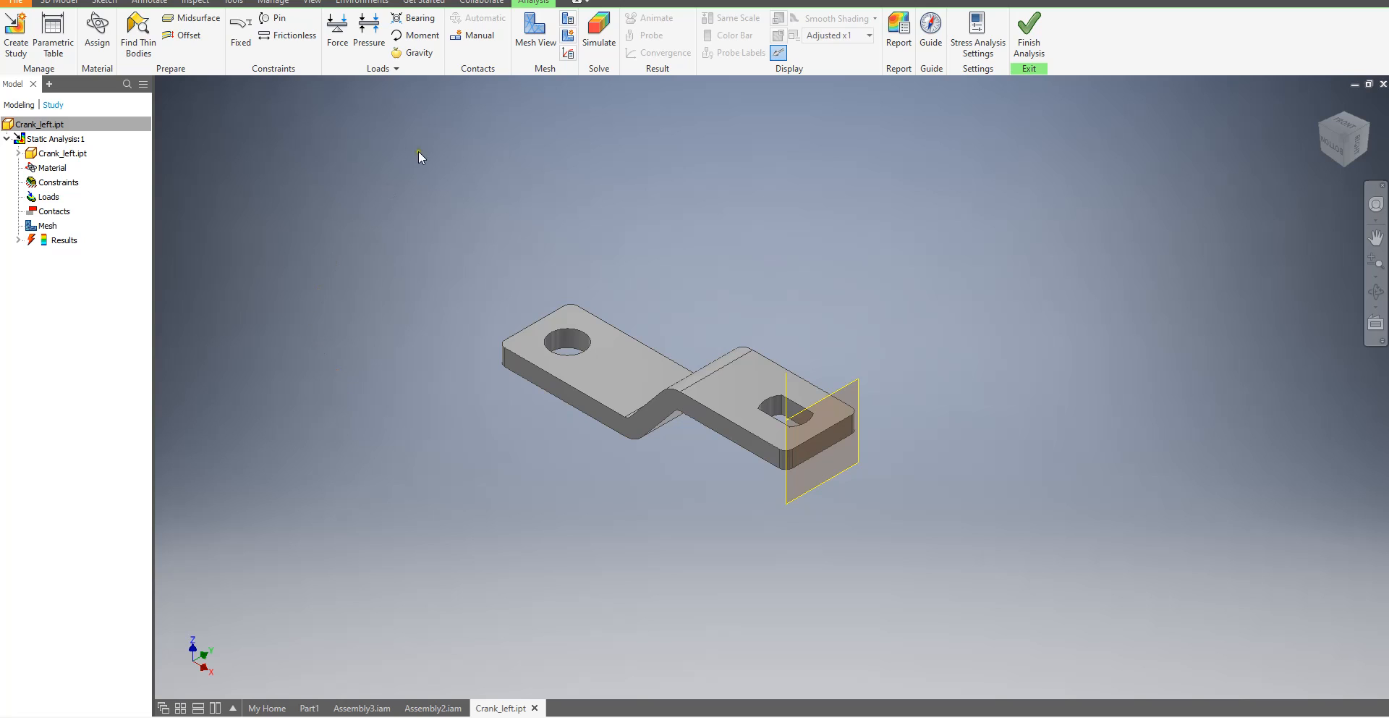
{"action": "left_click", "coordinate": [28, 200]}
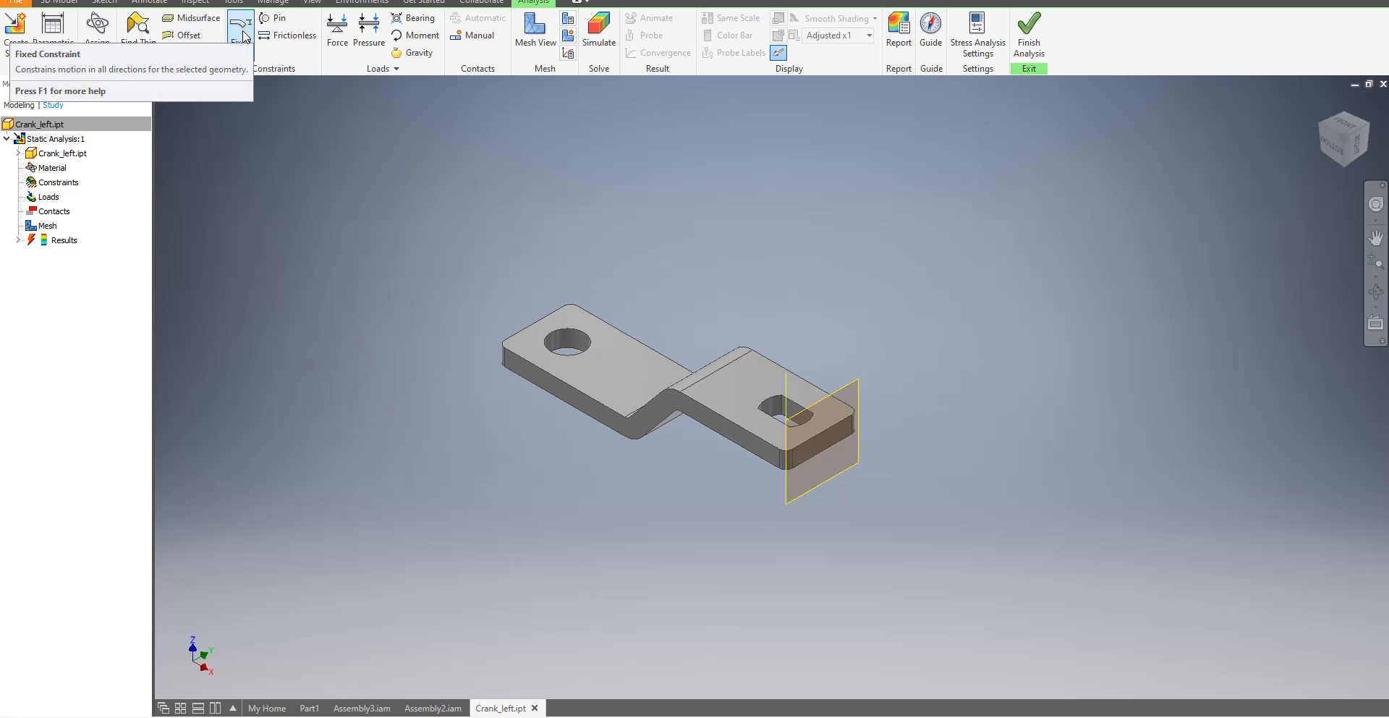
{"action": "left_click", "coordinate": [244, 36]}
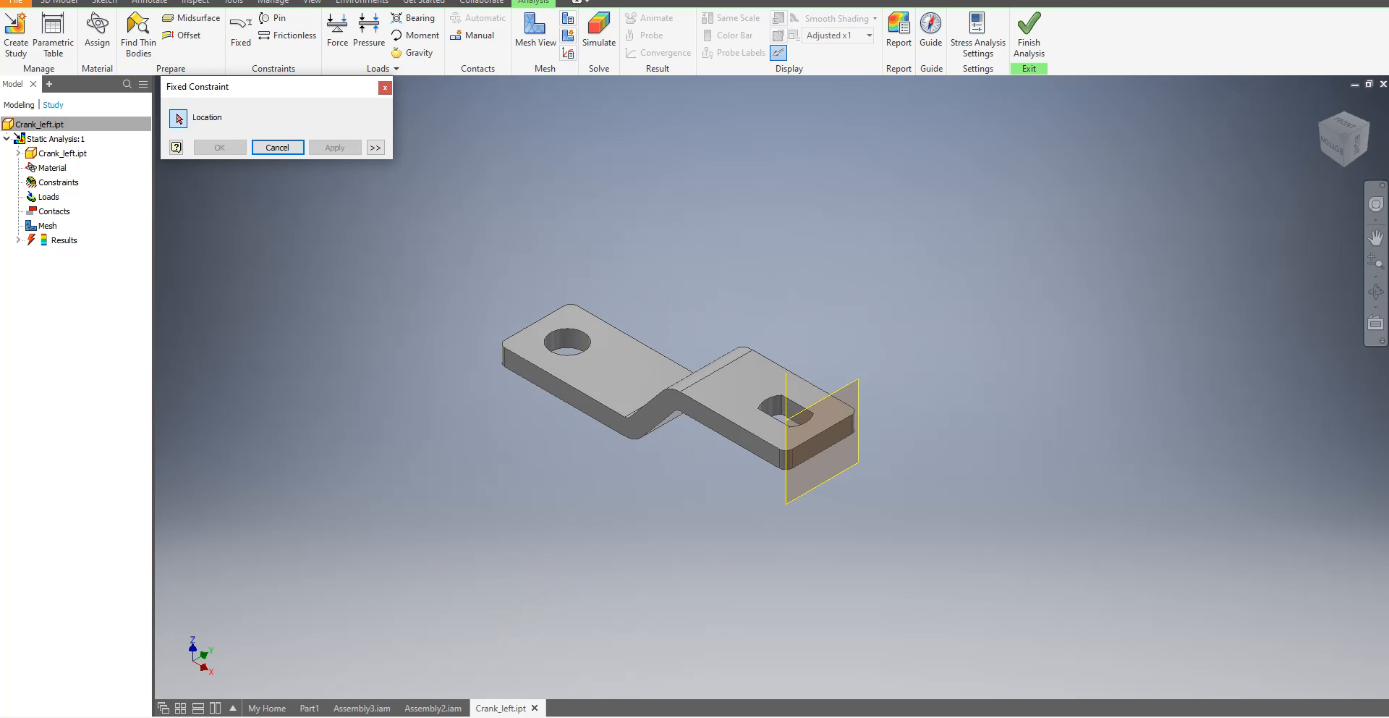
{"action": "key", "text": "alt+Tab"}
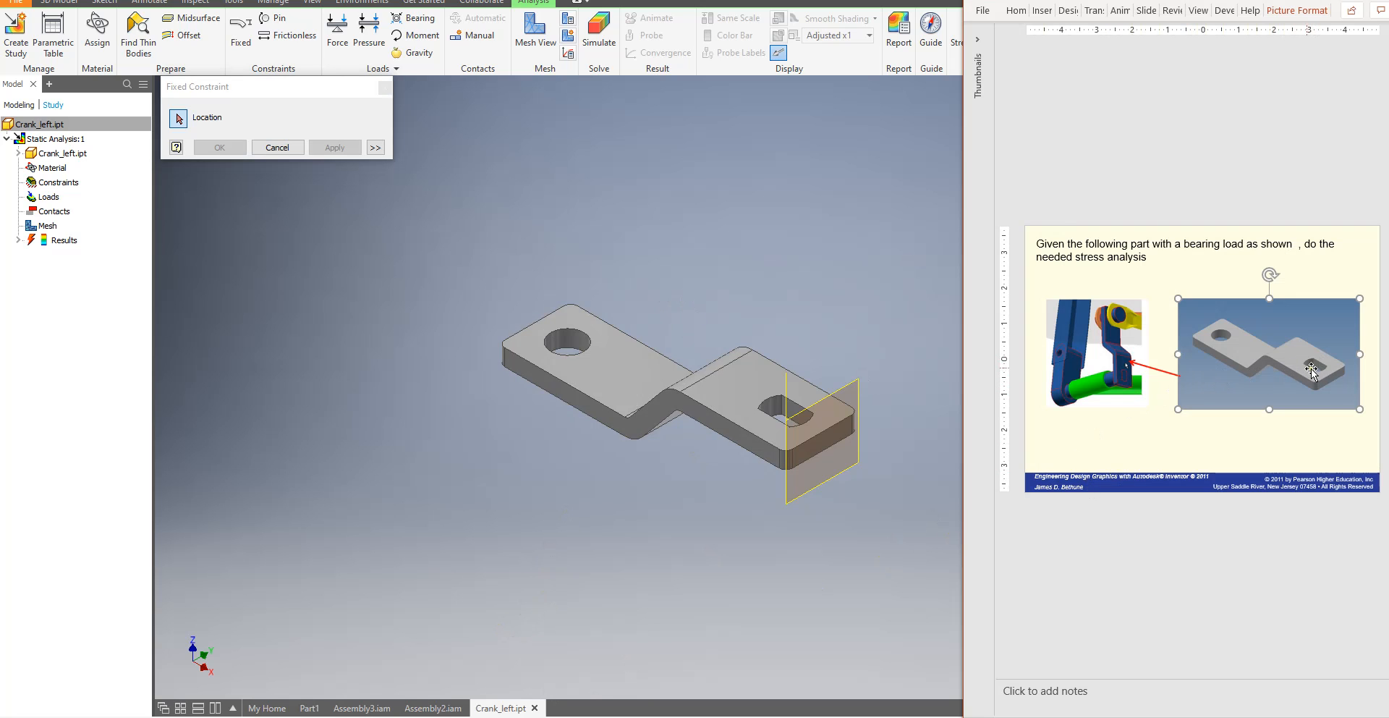
{"action": "key", "text": "alt+Tab"}
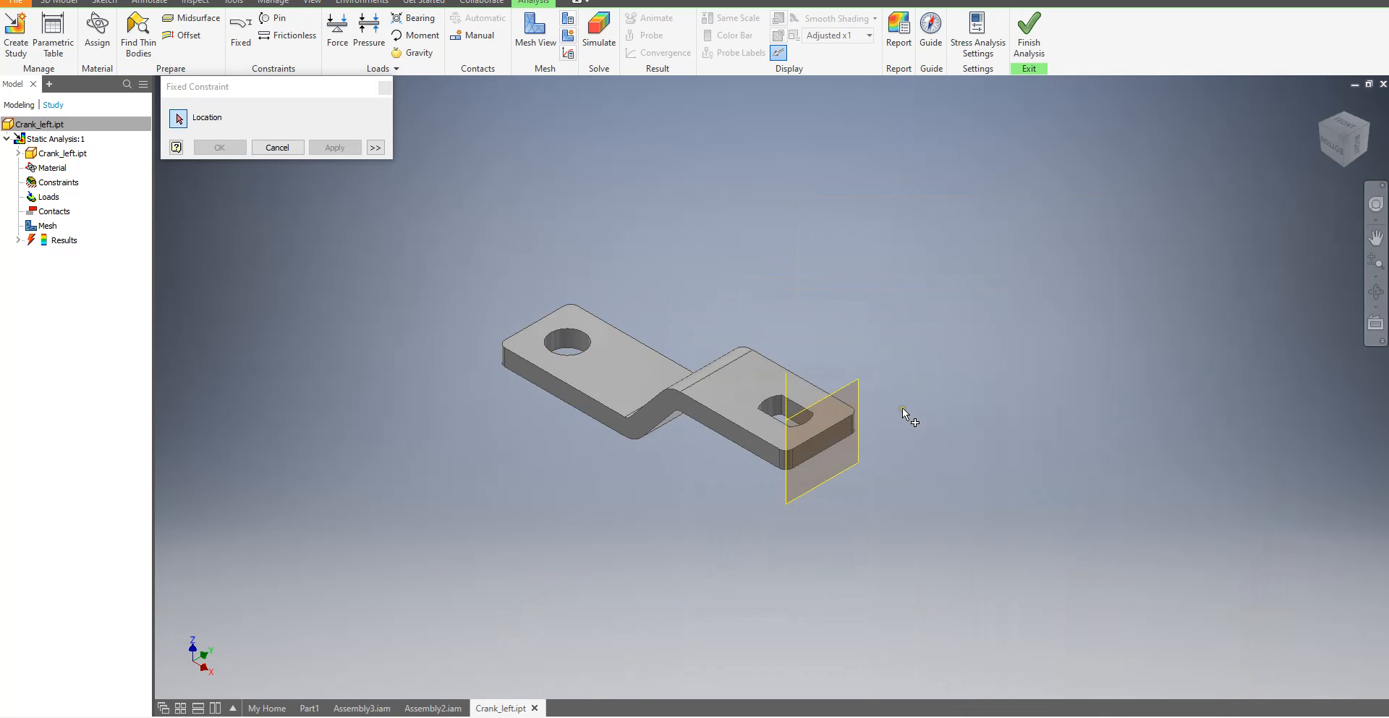
{"action": "left_click", "coordinate": [791, 414]}
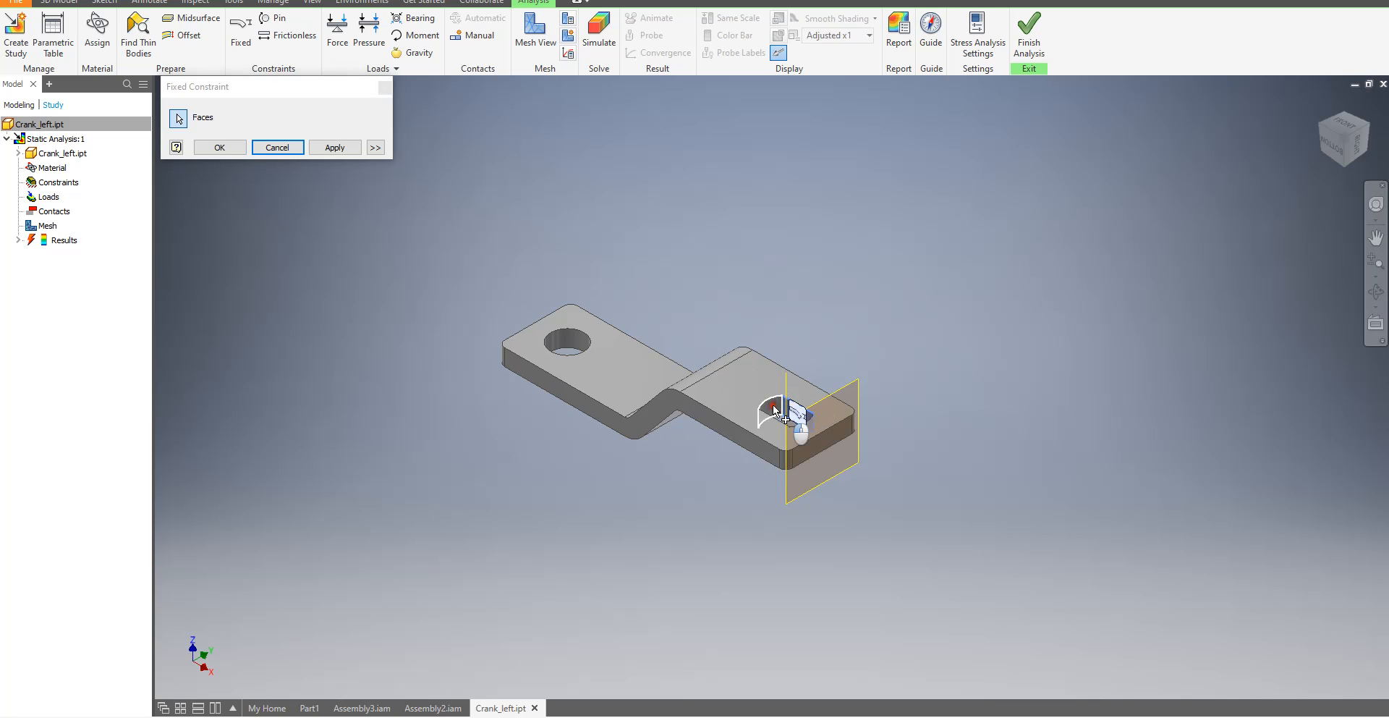
{"action": "left_click", "coordinate": [1376, 292]}
{"action": "left_click_drag", "start_coordinate": [884, 433], "coordinate": [800, 570]}
{"action": "right_click", "coordinate": [806, 506]}
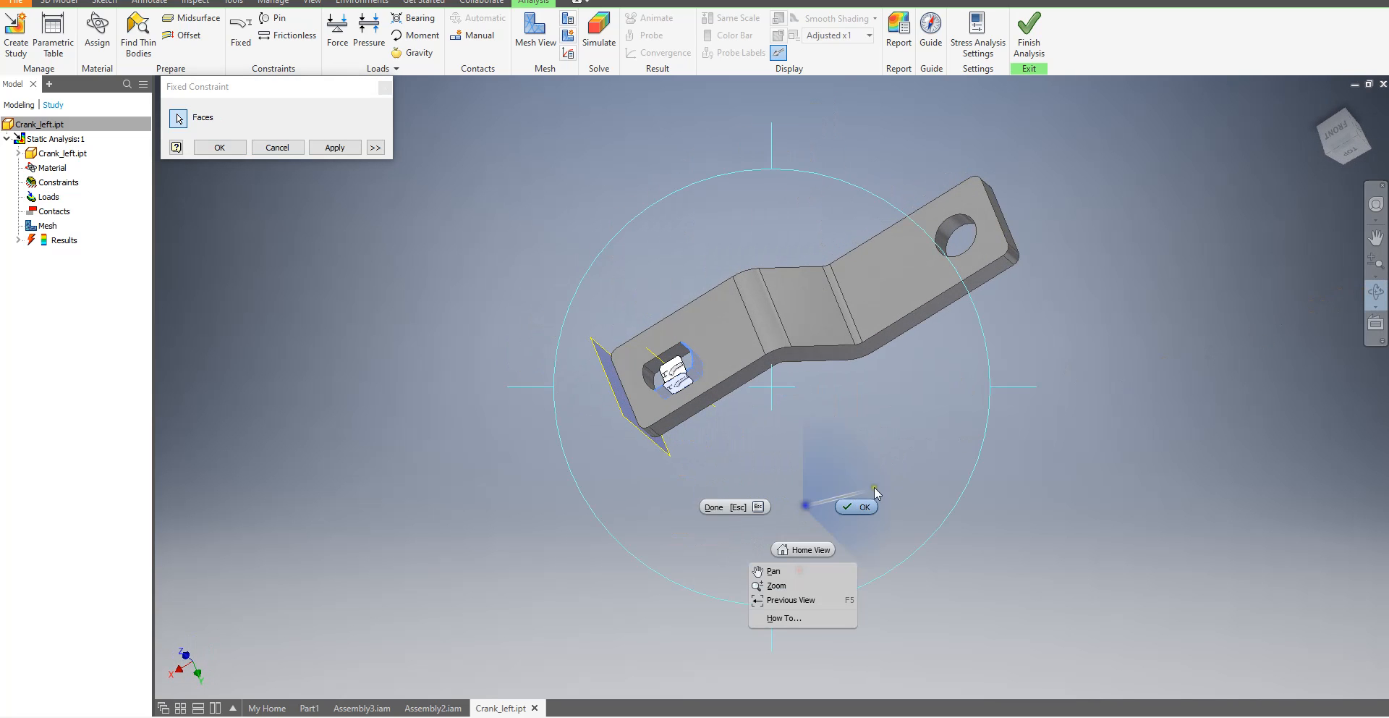
{"action": "left_click", "coordinate": [853, 495]}
{"action": "left_click", "coordinate": [676, 349]}
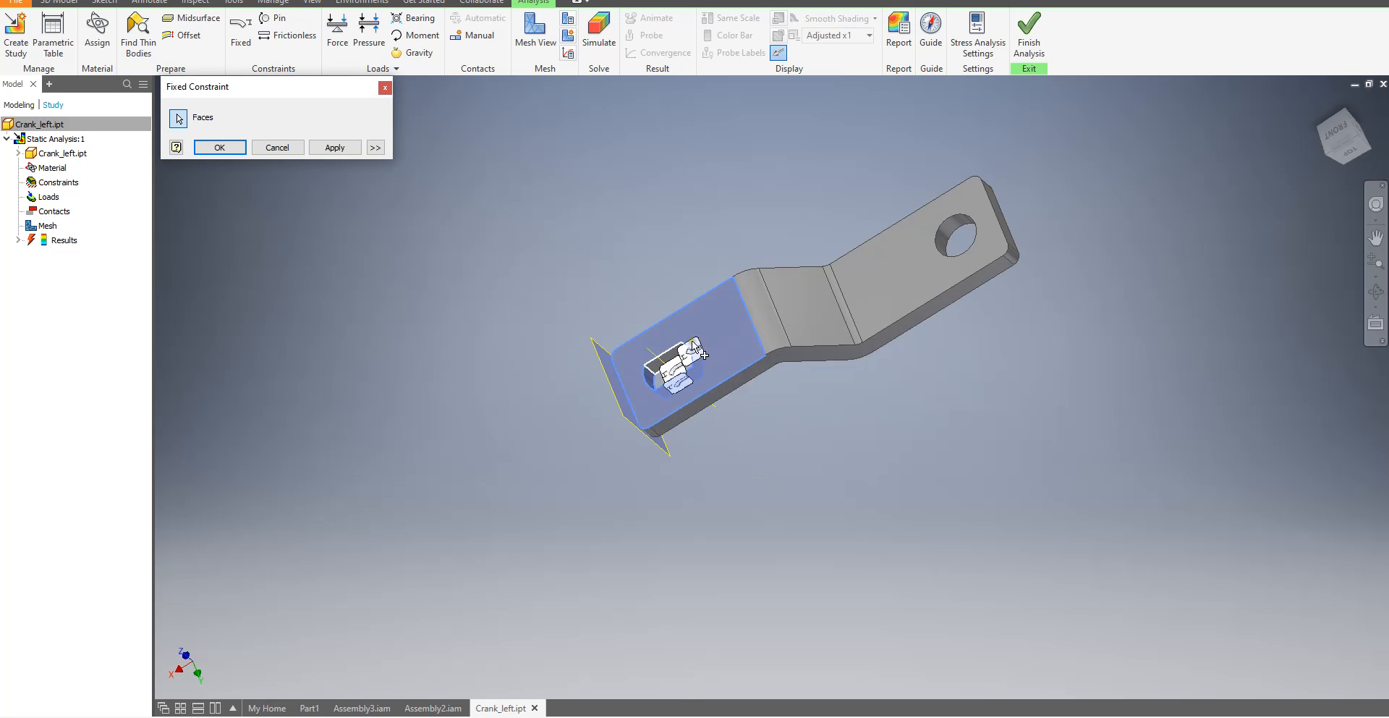
{"action": "left_click", "coordinate": [276, 148]}
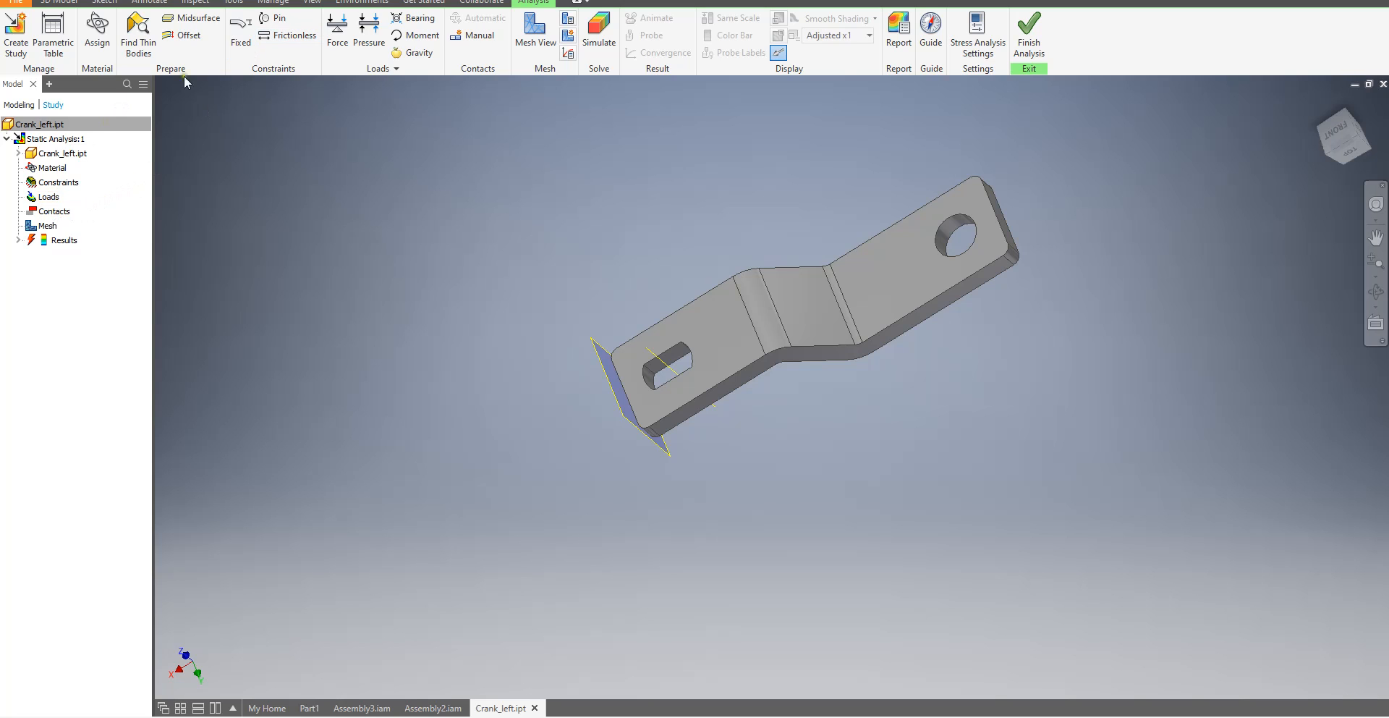
Apply a fixed constraint to the inner faces of the crank's slotted hole and close the constraint dialog
{"action": "left_click", "coordinate": [240, 30]}
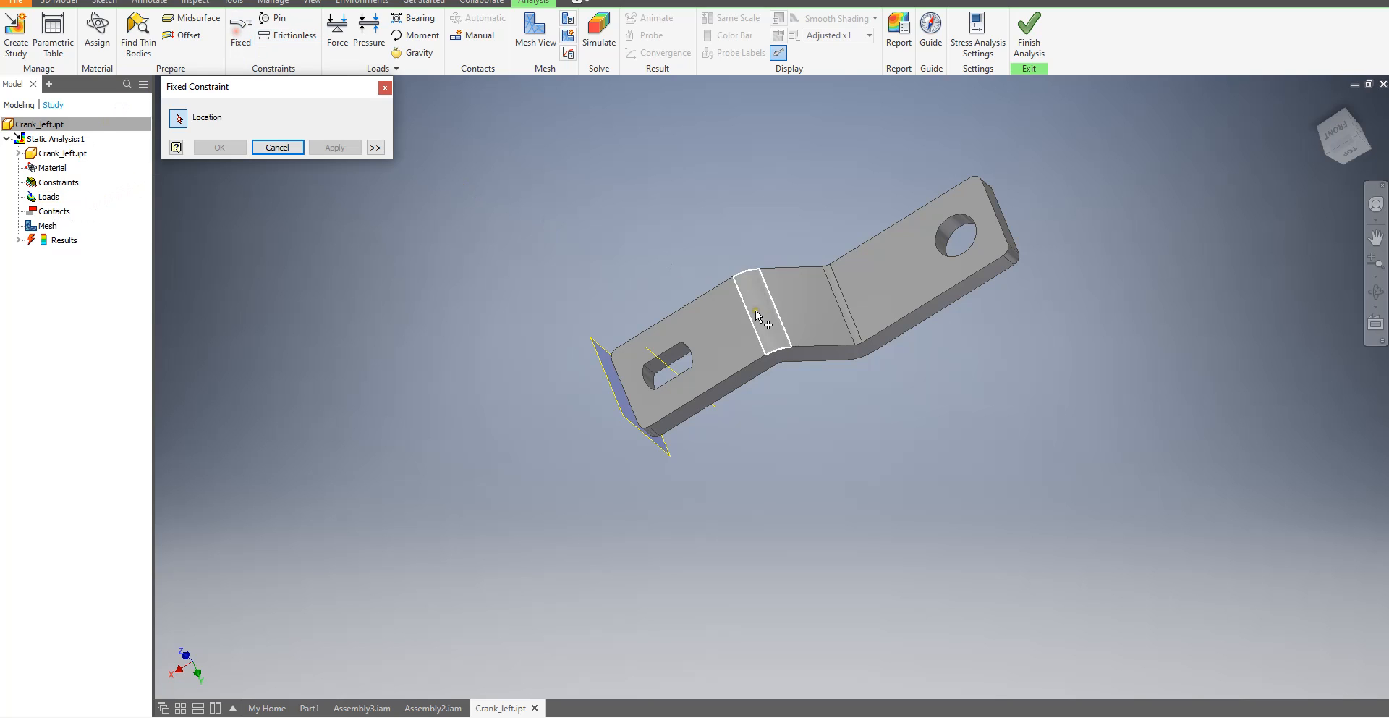
{"action": "left_click", "coordinate": [674, 360]}
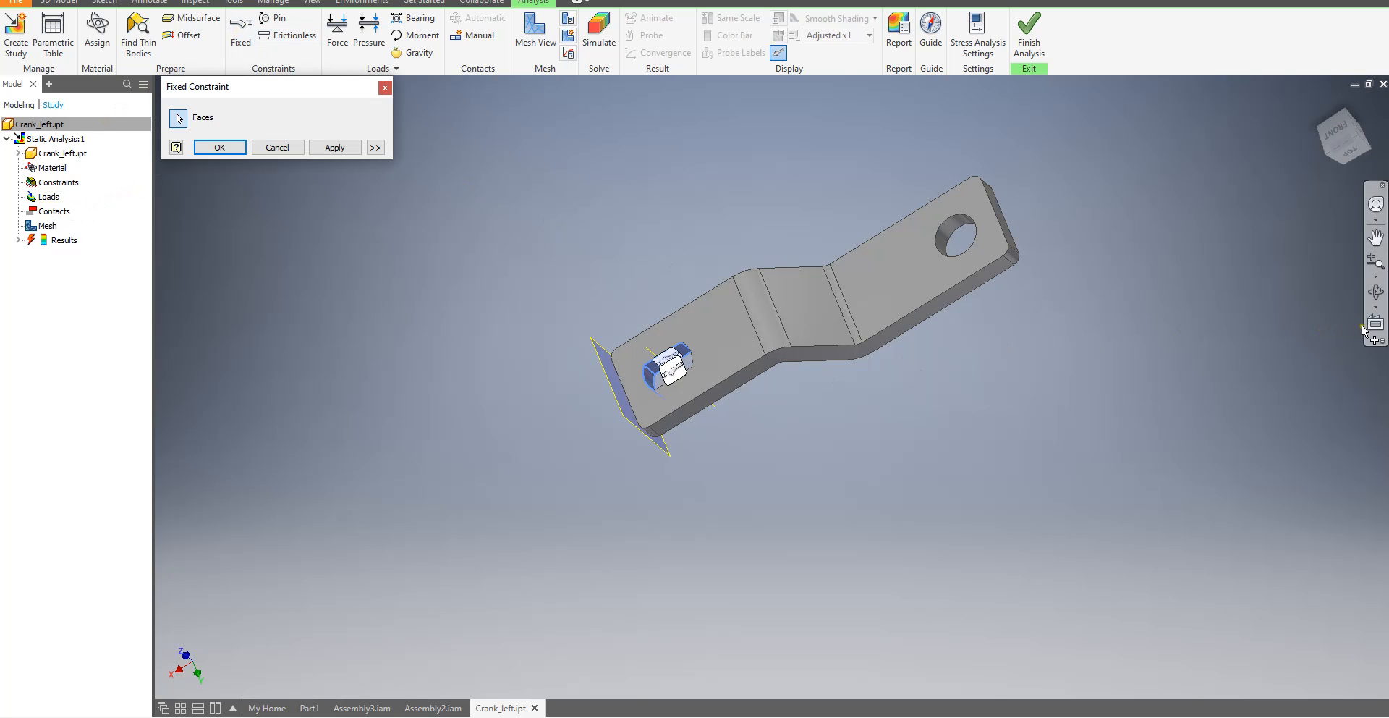
{"action": "left_click", "coordinate": [1376, 291]}
{"action": "left_click_drag", "start_coordinate": [894, 397], "coordinate": [863, 410]}
{"action": "key", "text": "Escape"}
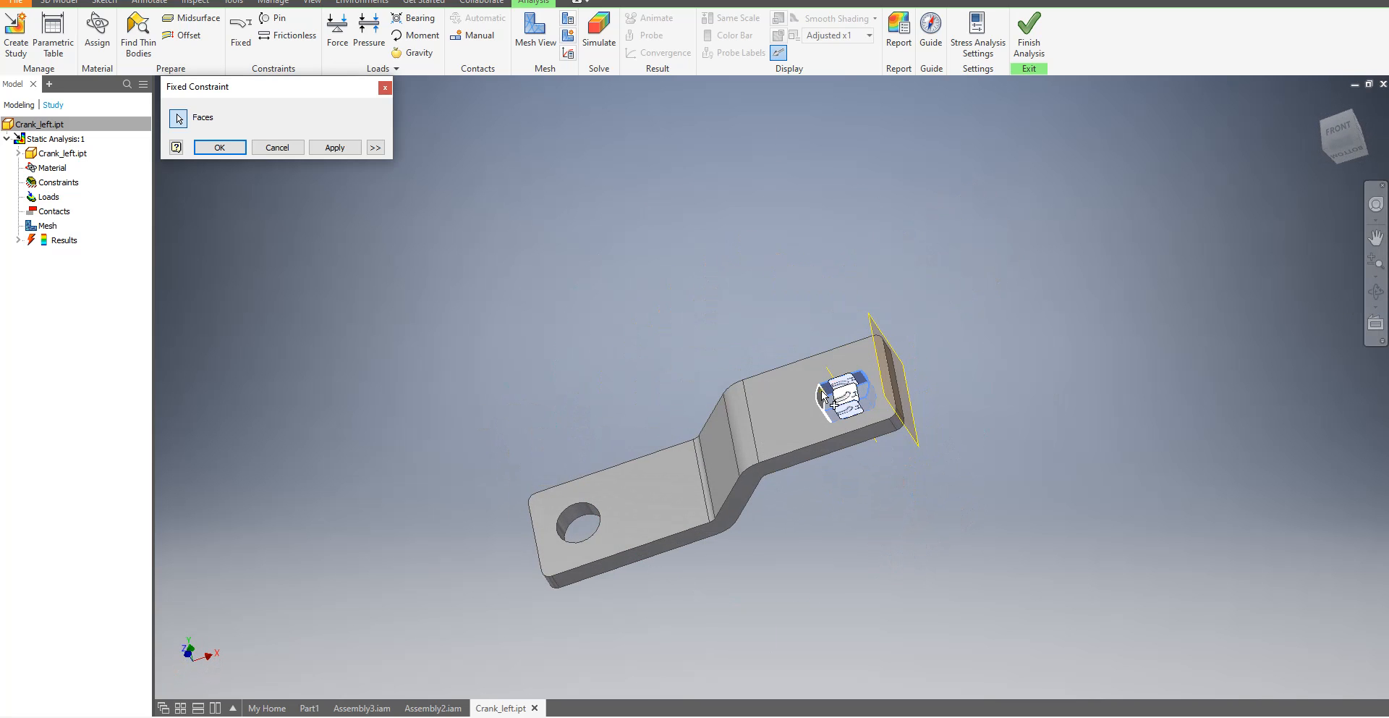
{"action": "left_click", "coordinate": [335, 146]}
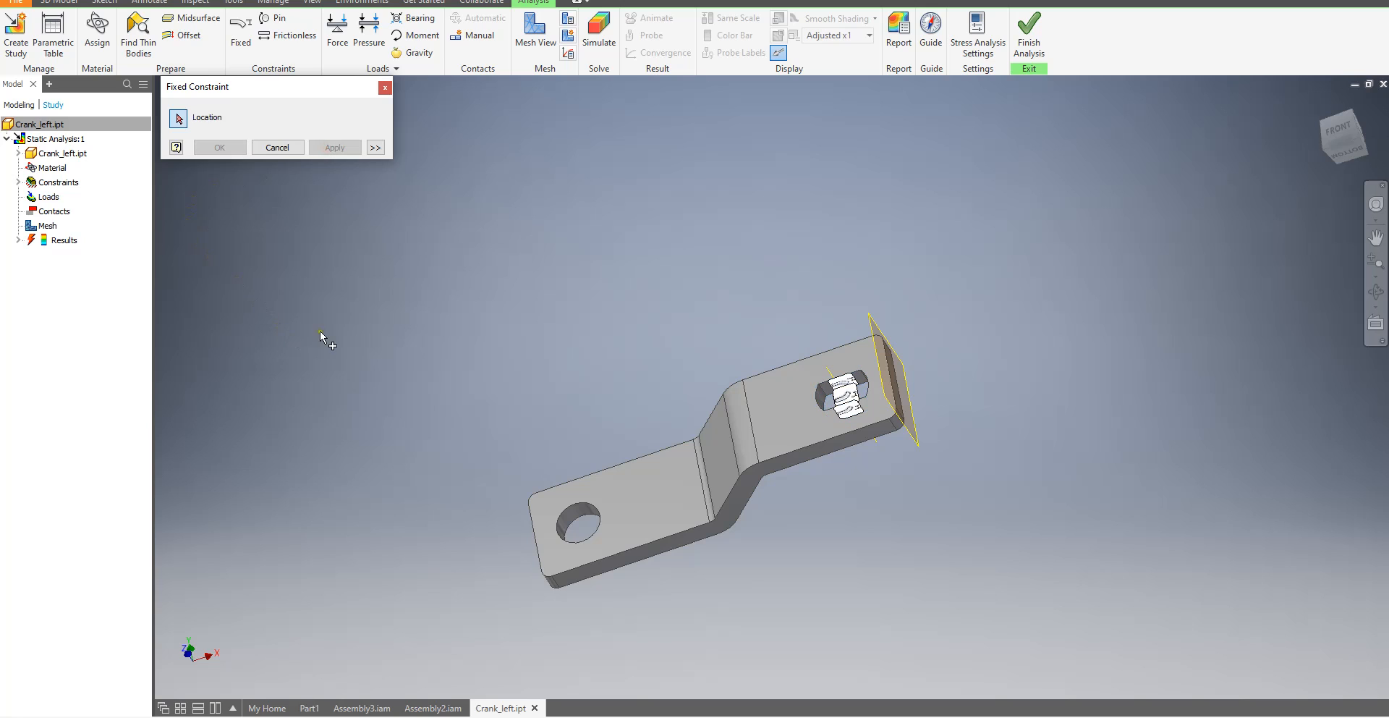
{"action": "left_click", "coordinate": [275, 147]}
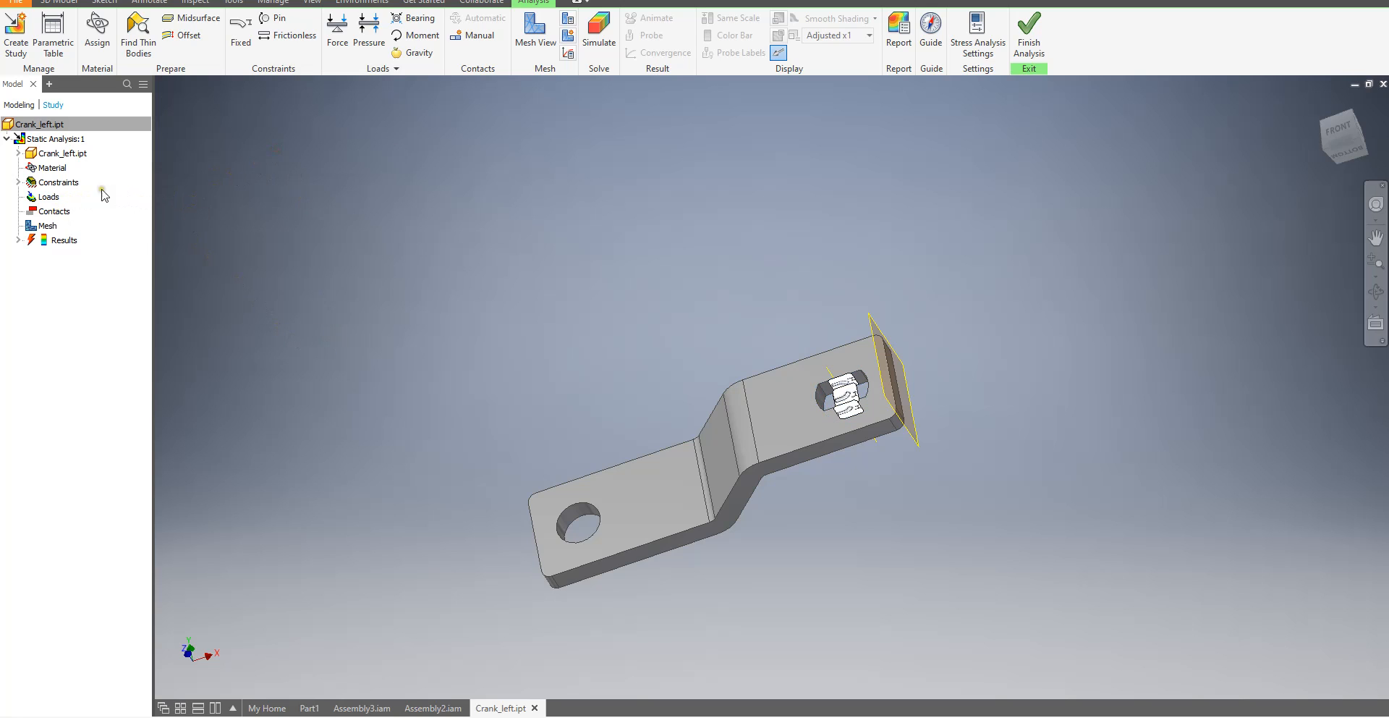
Review the fixed constraint listed under the study's constraints and the actions available for it
{"action": "left_click", "coordinate": [18, 182]}
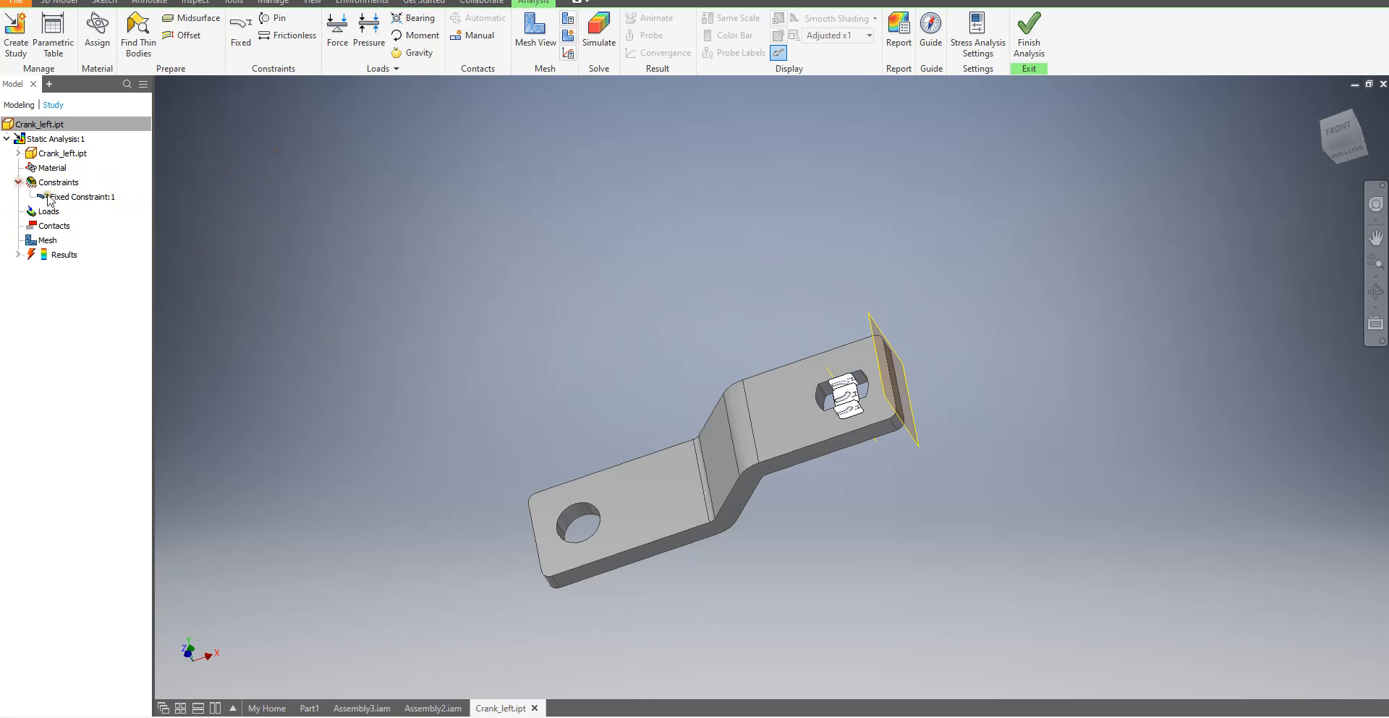
{"action": "left_click", "coordinate": [52, 198]}
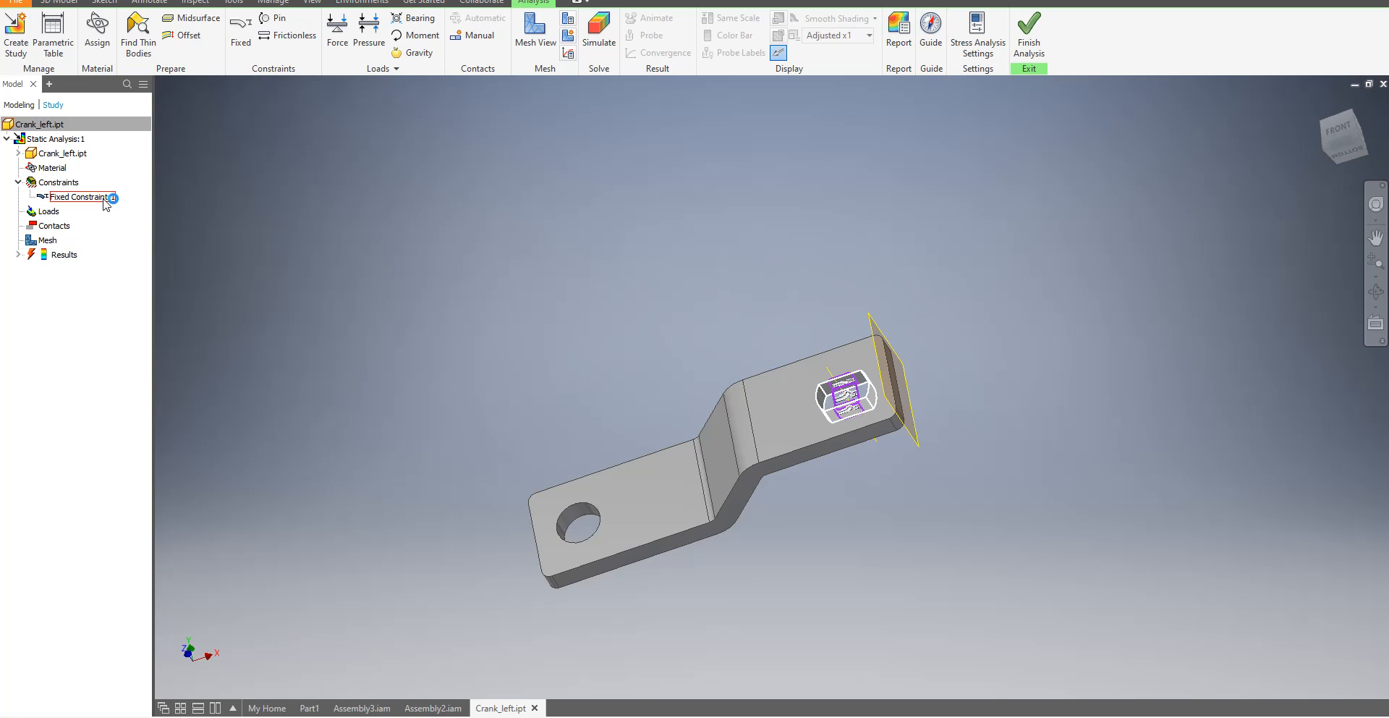
{"action": "right_click", "coordinate": [107, 205]}
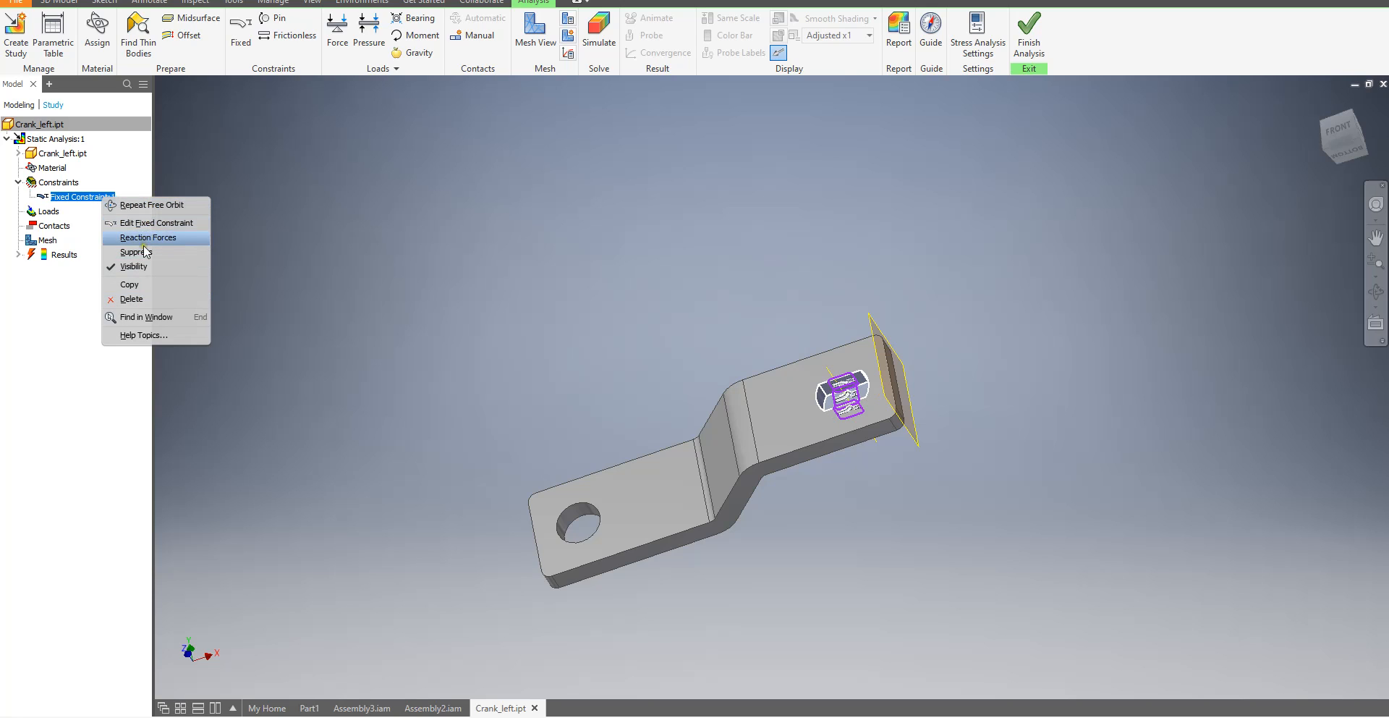
{"action": "left_click", "coordinate": [197, 240]}
{"action": "left_click", "coordinate": [396, 151]}
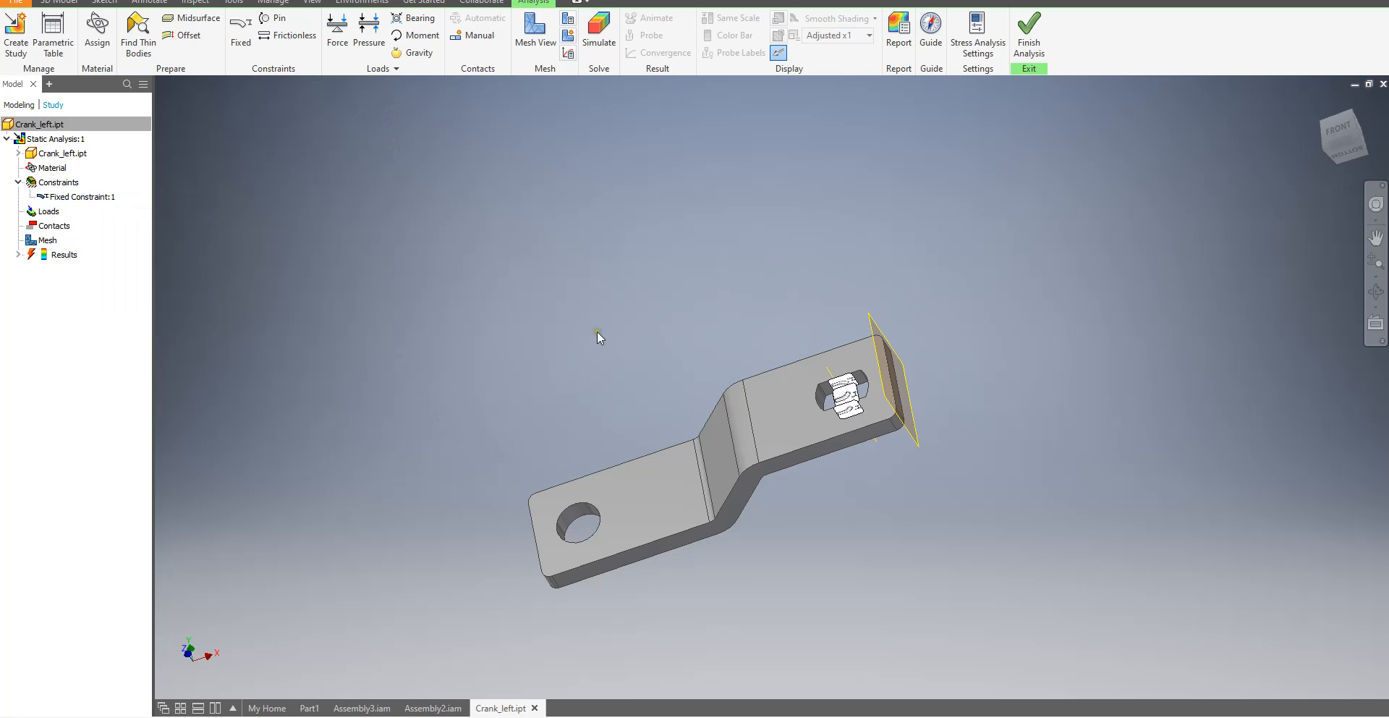
Apply a 100 N bearing load to the inner face of the crank's round hole, keeping the default load direction
{"action": "middle_click_drag", "start_coordinate": [597, 335], "coordinate": [609, 211]}
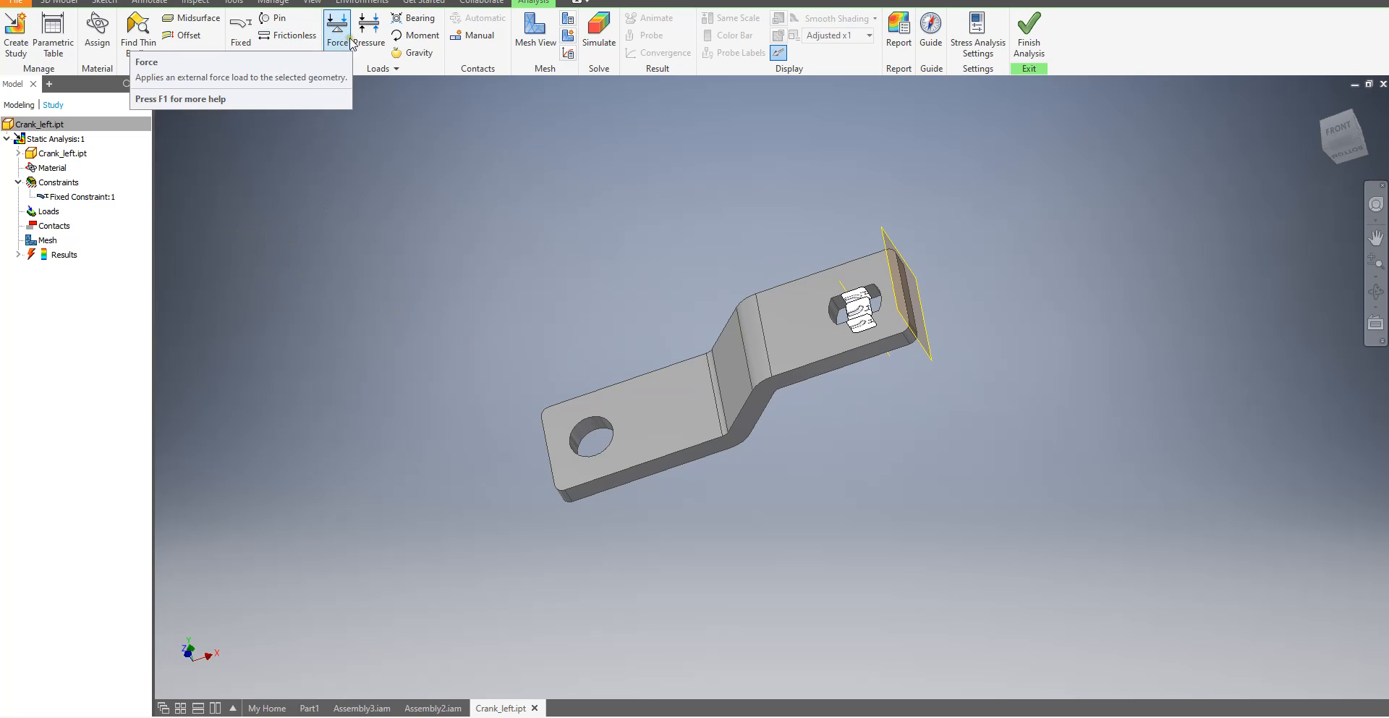
{"action": "left_click", "coordinate": [419, 21]}
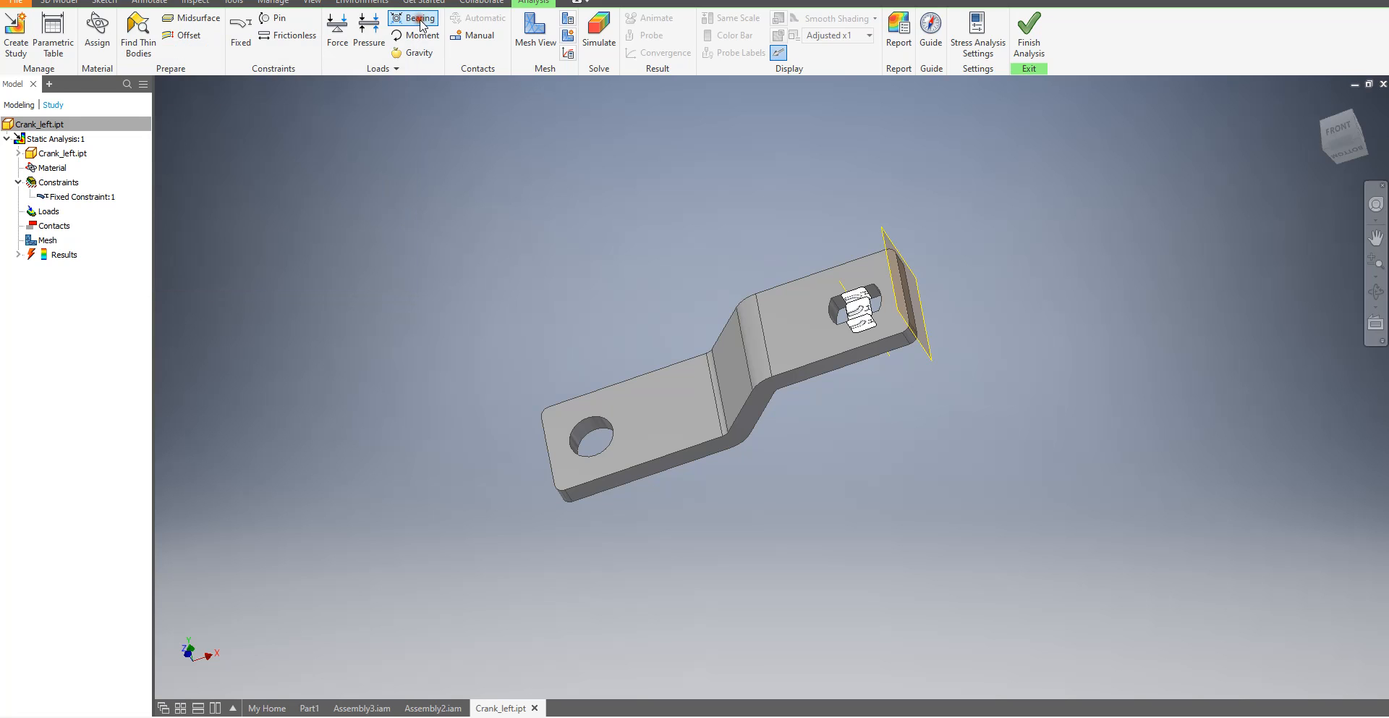
{"action": "left_click_drag", "start_coordinate": [280, 146], "coordinate": [232, 146]}
{"action": "type", "text": "100"}
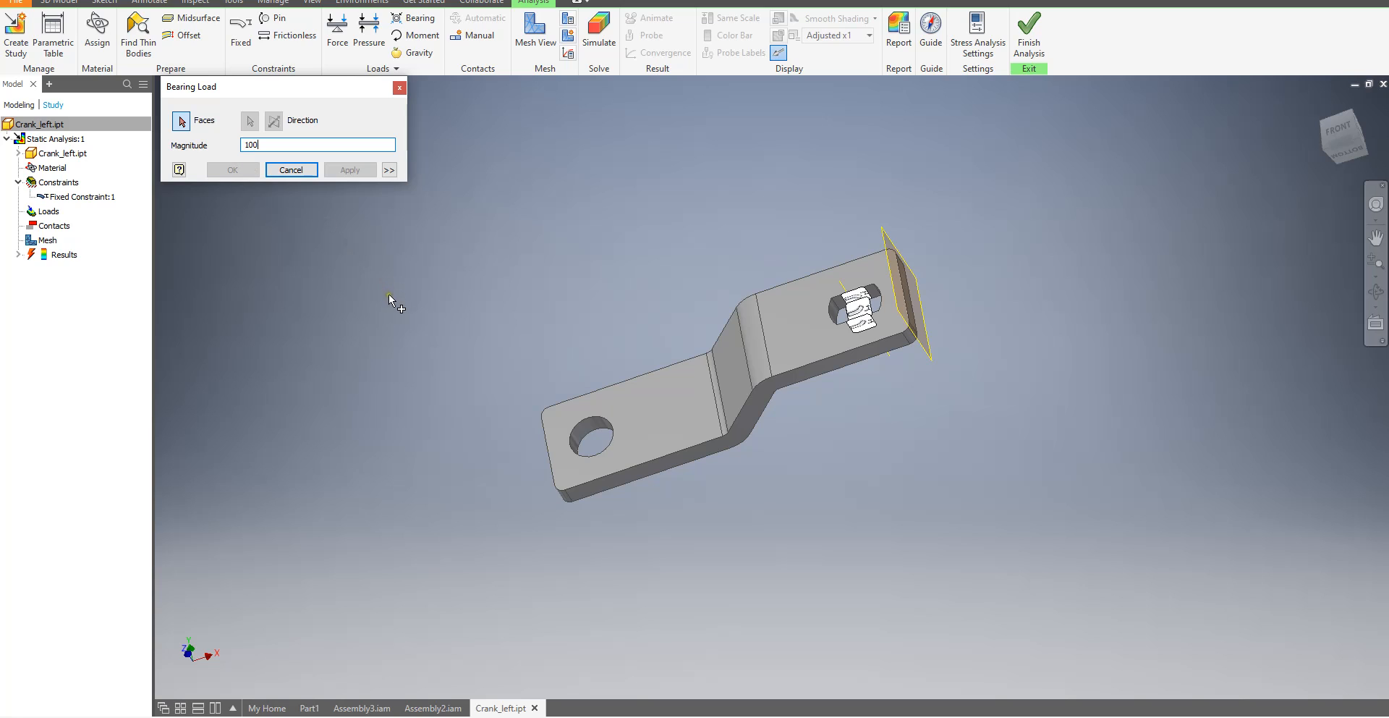
{"action": "left_click", "coordinate": [597, 441]}
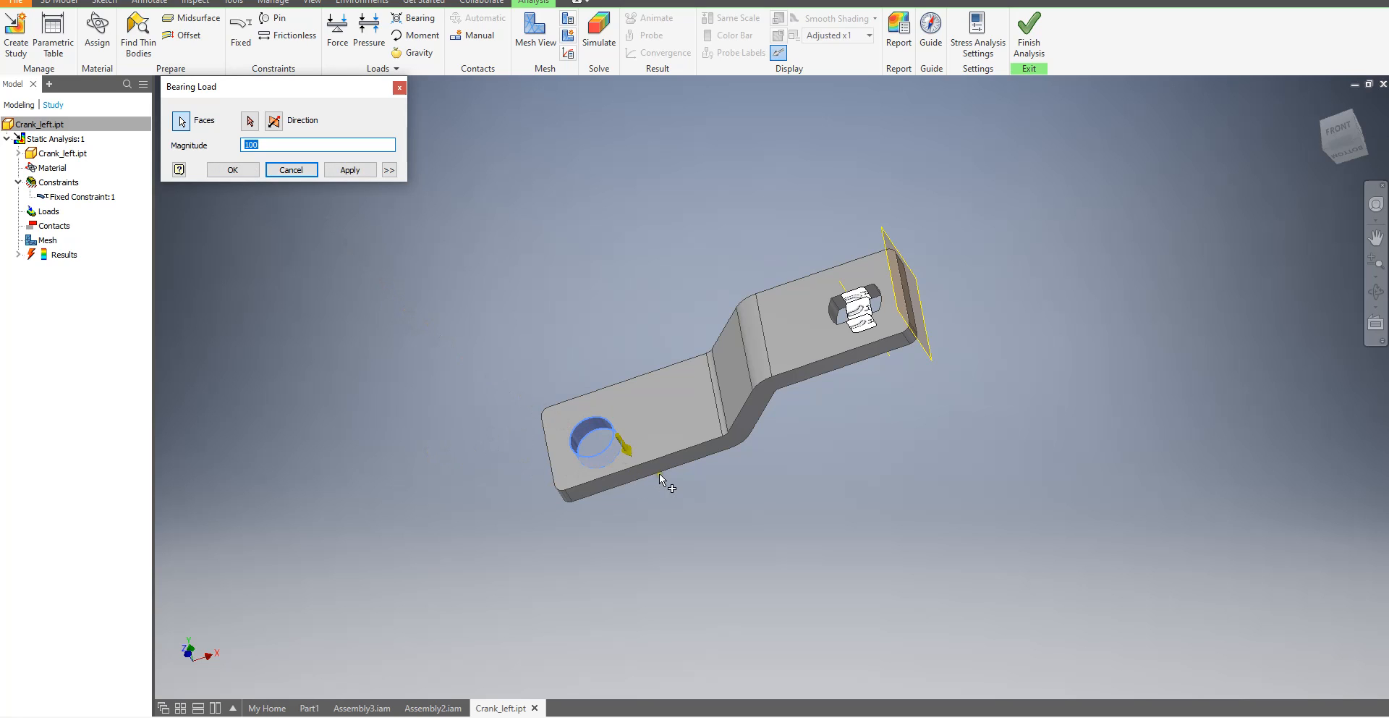
{"action": "left_click", "coordinate": [274, 122]}
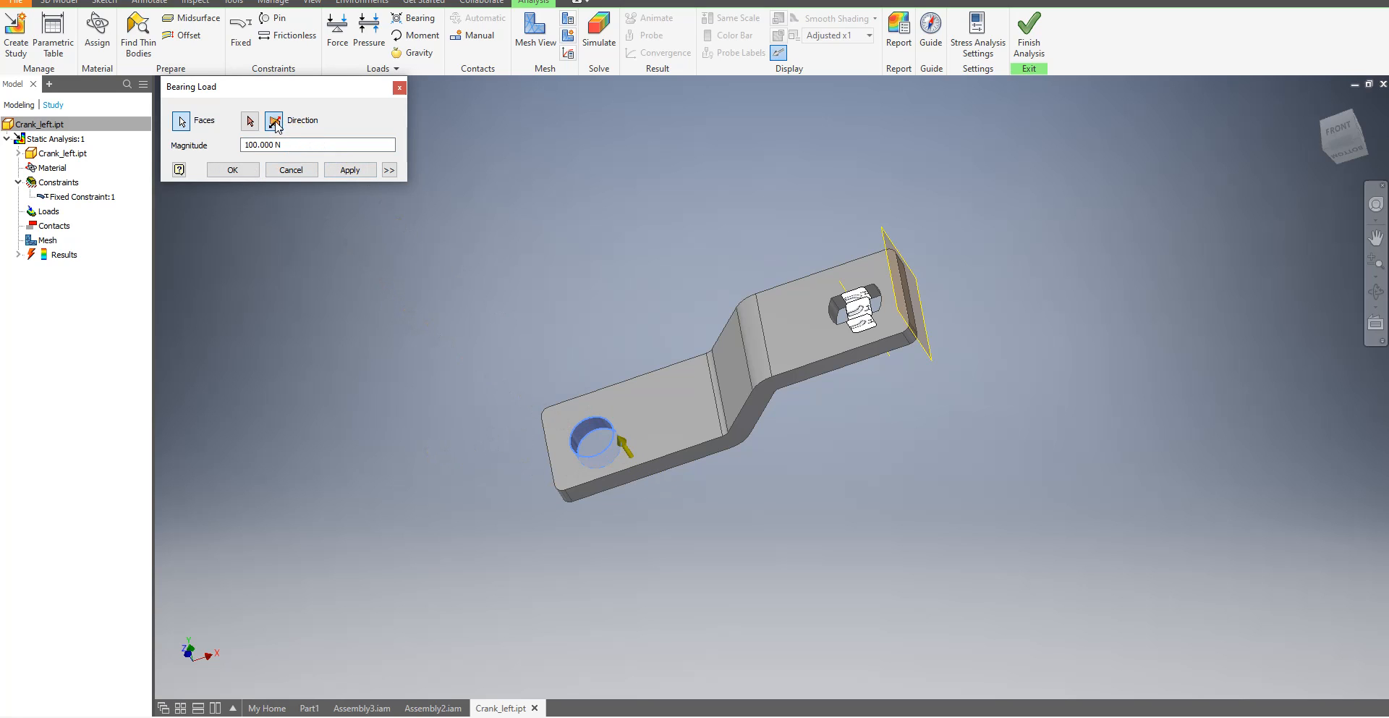
{"action": "left_click", "coordinate": [275, 123]}
{"action": "left_click", "coordinate": [350, 171]}
{"action": "left_click", "coordinate": [299, 170]}
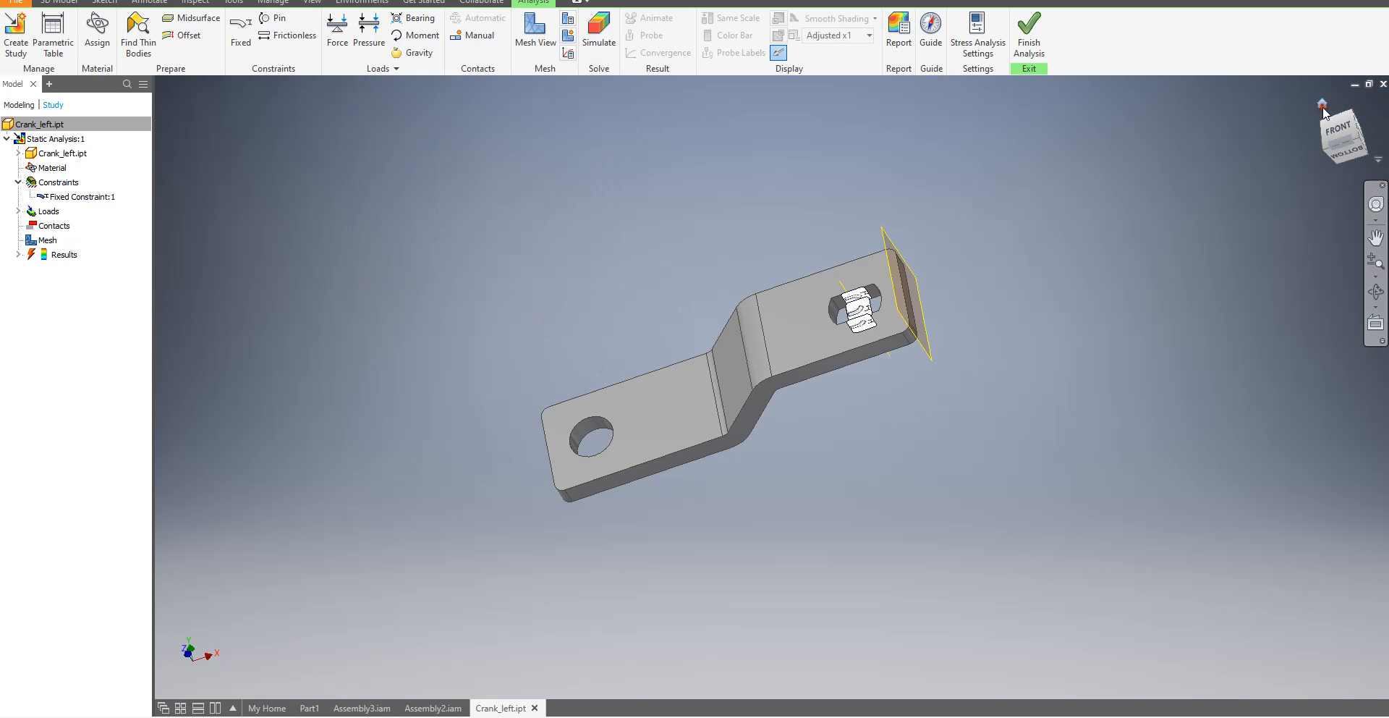
Run the static stress simulation from the home view and probe the Von Mises stress at the red area beside the slot
{"action": "left_click", "coordinate": [1323, 109]}
{"action": "middle_click_drag", "start_coordinate": [747, 285], "coordinate": [626, 265]}
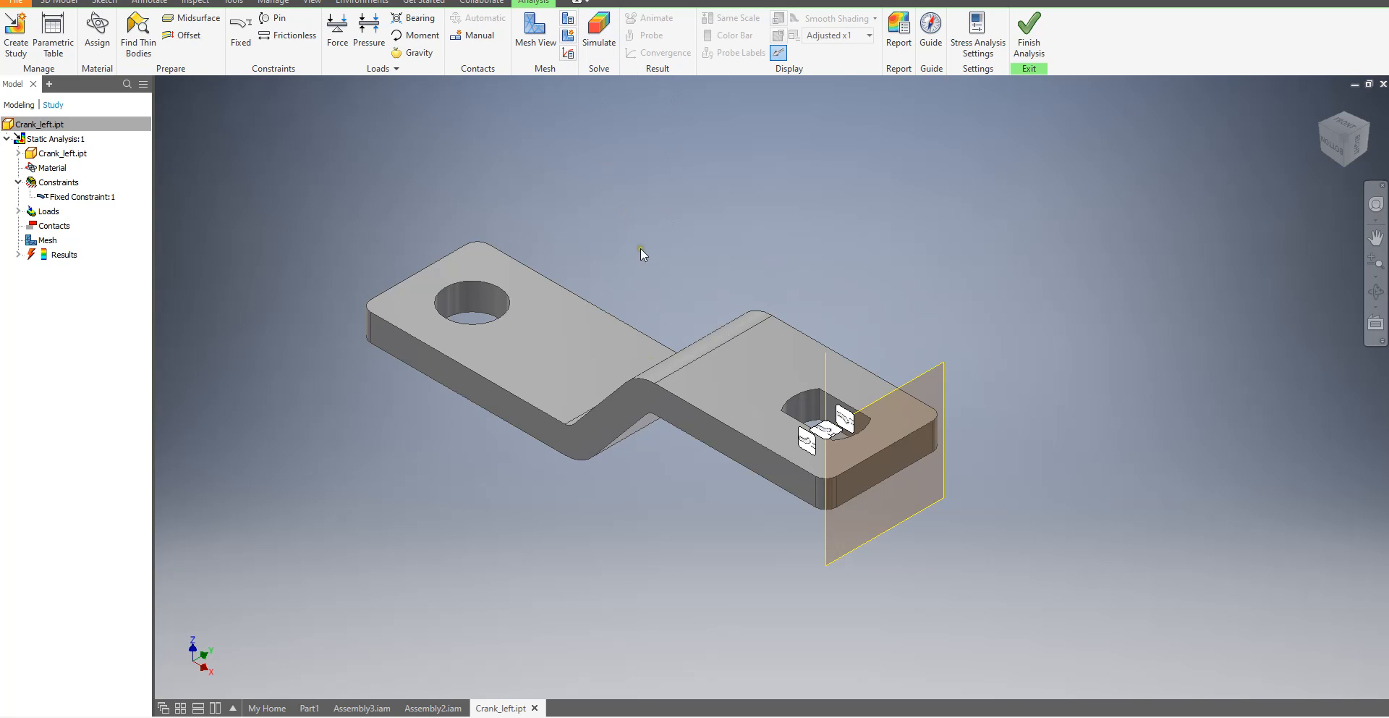
{"action": "left_click", "coordinate": [599, 29]}
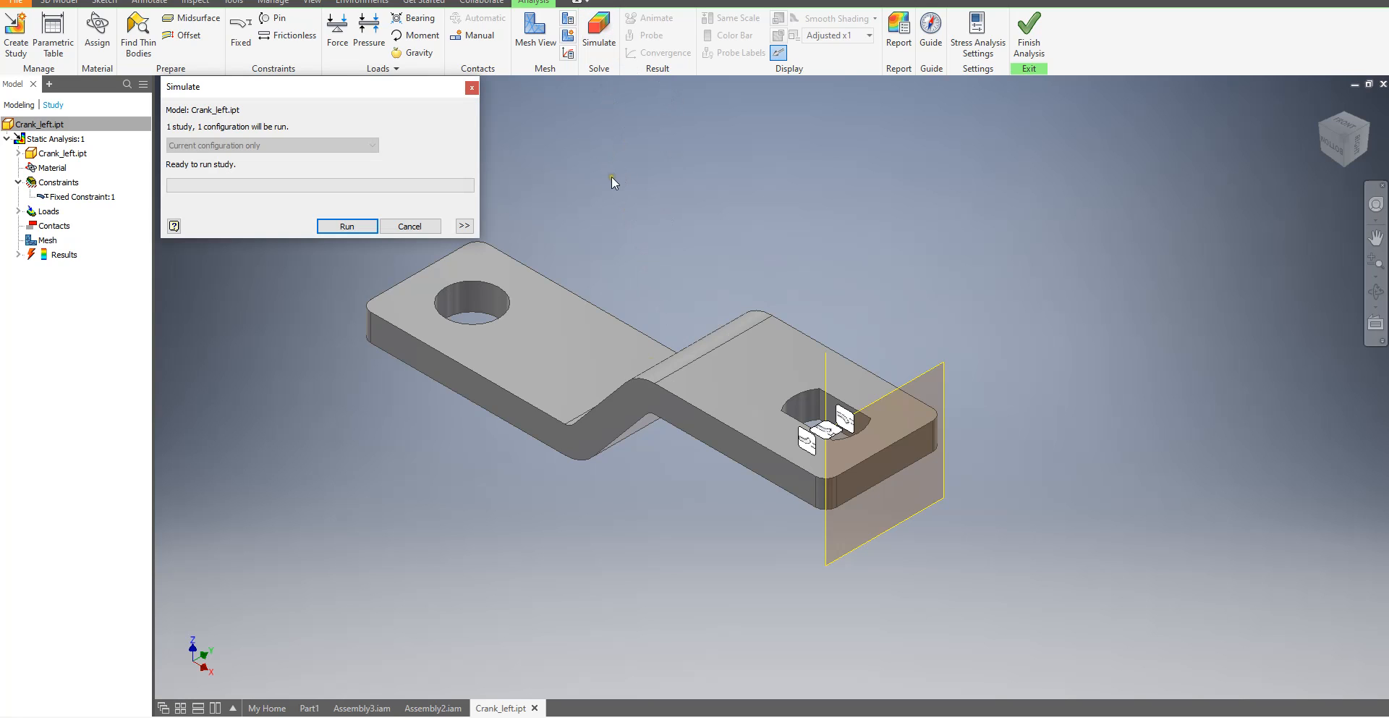
{"action": "left_click", "coordinate": [358, 227]}
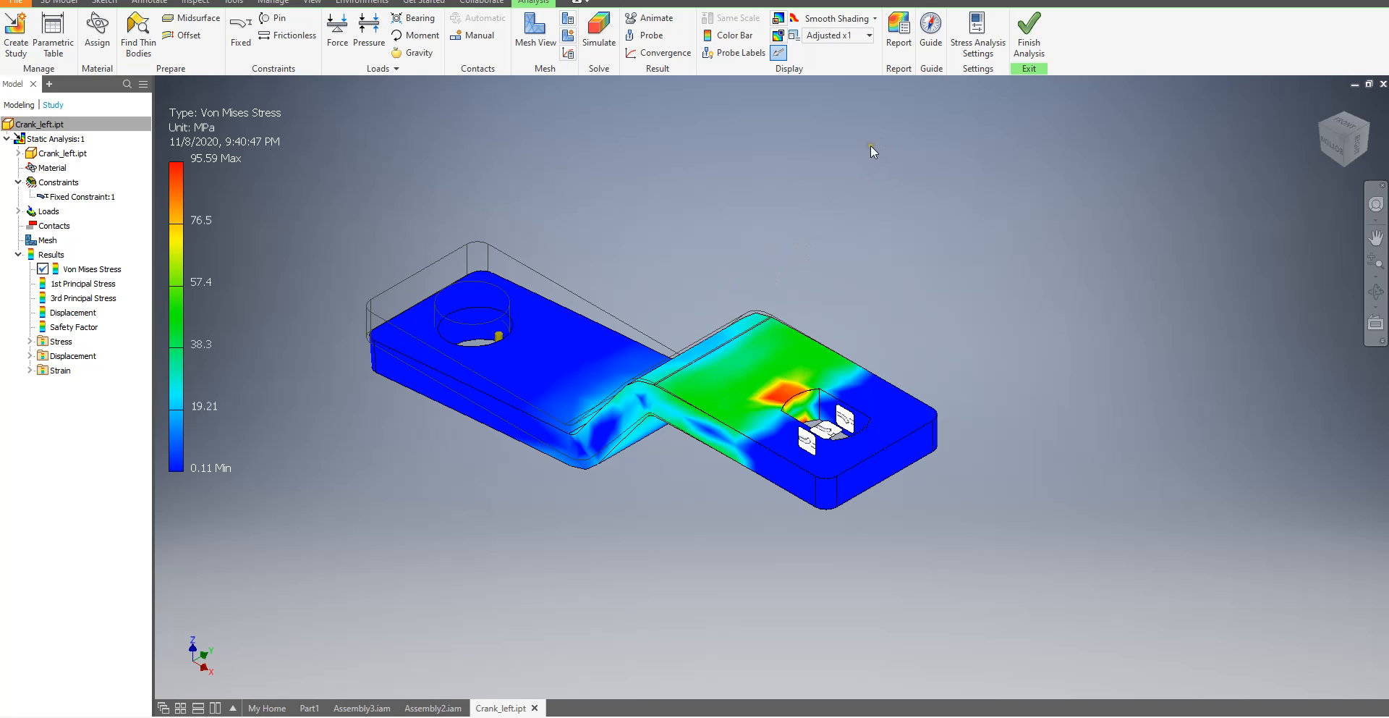
{"action": "left_click", "coordinate": [650, 37]}
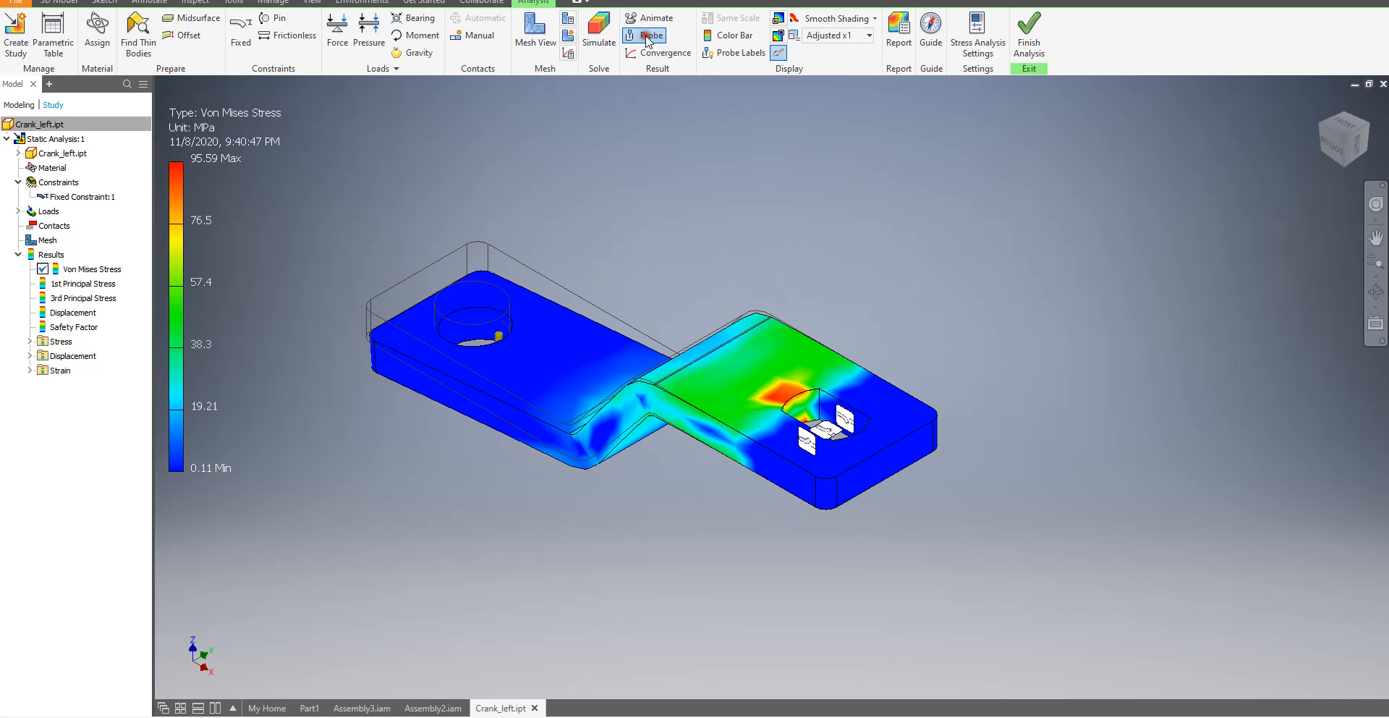
{"action": "left_click", "coordinate": [785, 393]}
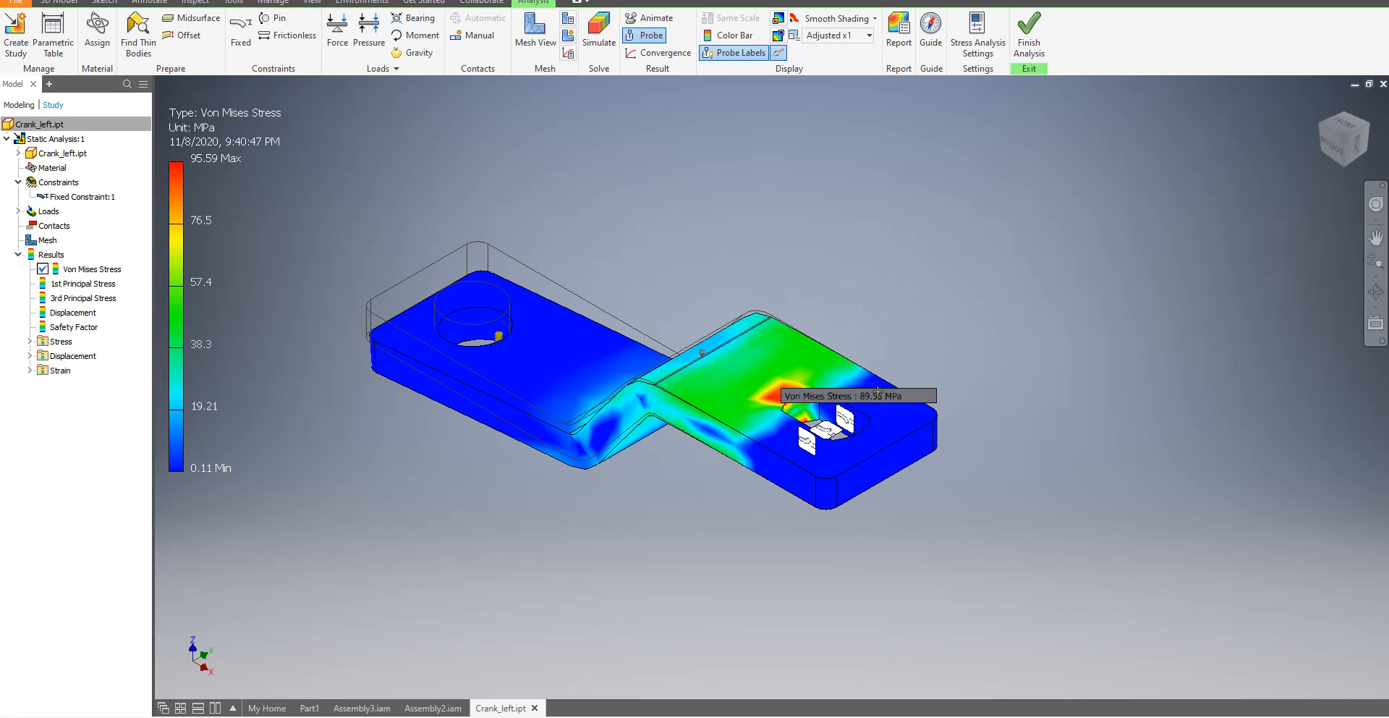
Finish probing and move the Von Mises stress label from beside the slot to clear space above the part
{"action": "right_click", "coordinate": [757, 159]}
{"action": "left_click", "coordinate": [808, 168]}
{"action": "left_click_drag", "start_coordinate": [861, 401], "coordinate": [873, 274]}
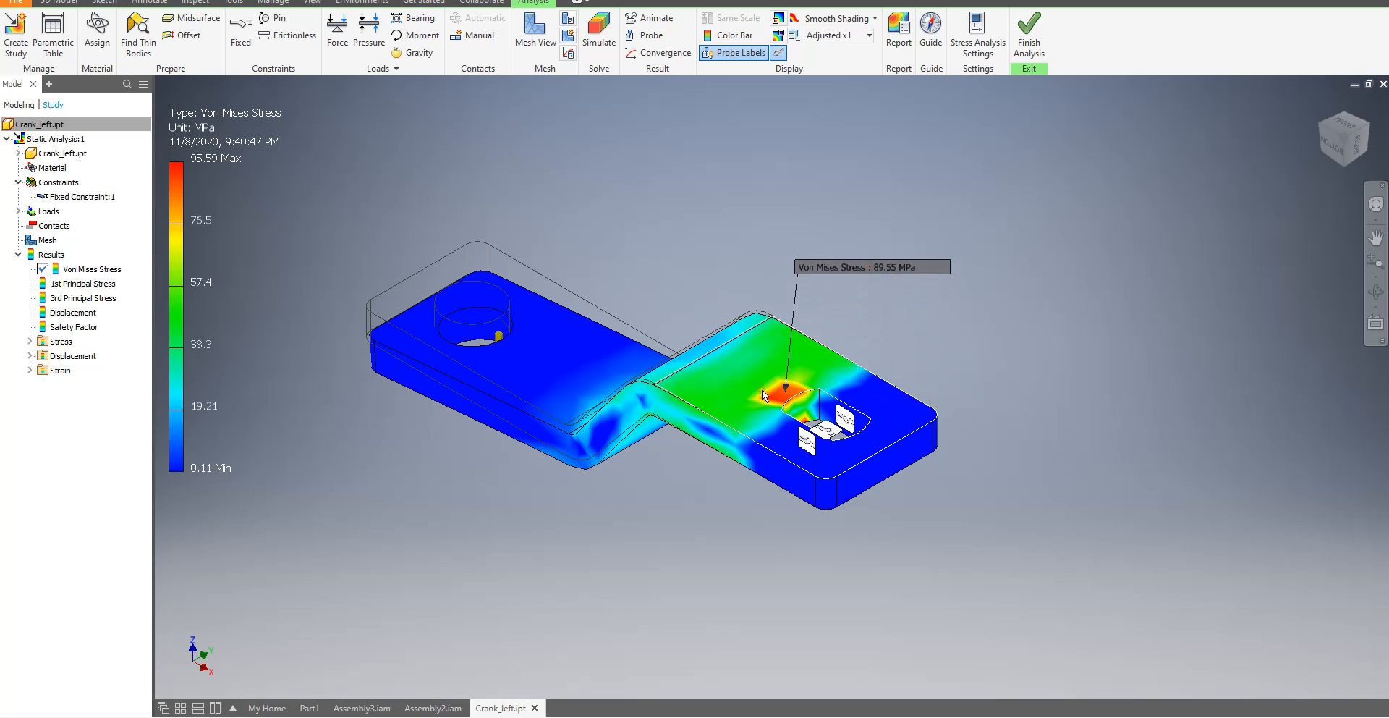
Probe the Von Mises stress in the green area near the bend and place its label above the part
{"action": "left_click", "coordinate": [649, 35]}
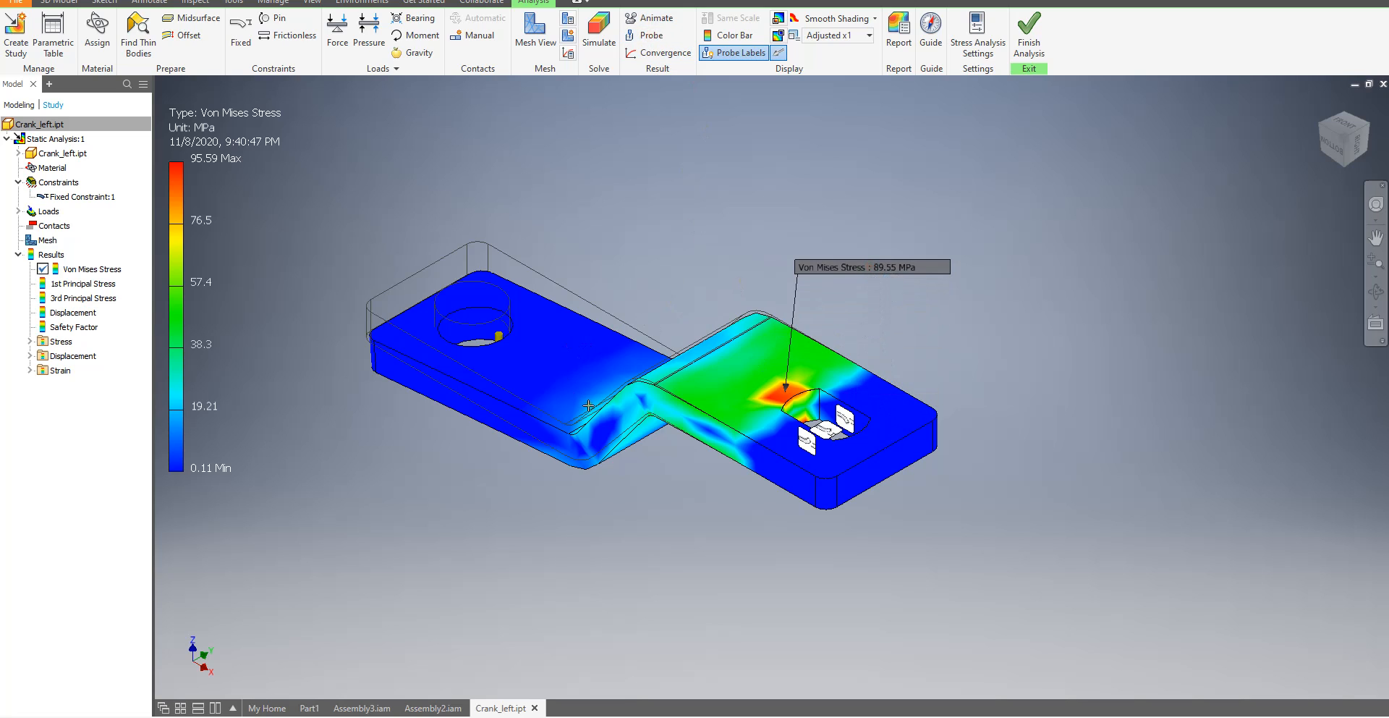
{"action": "left_click", "coordinate": [687, 353]}
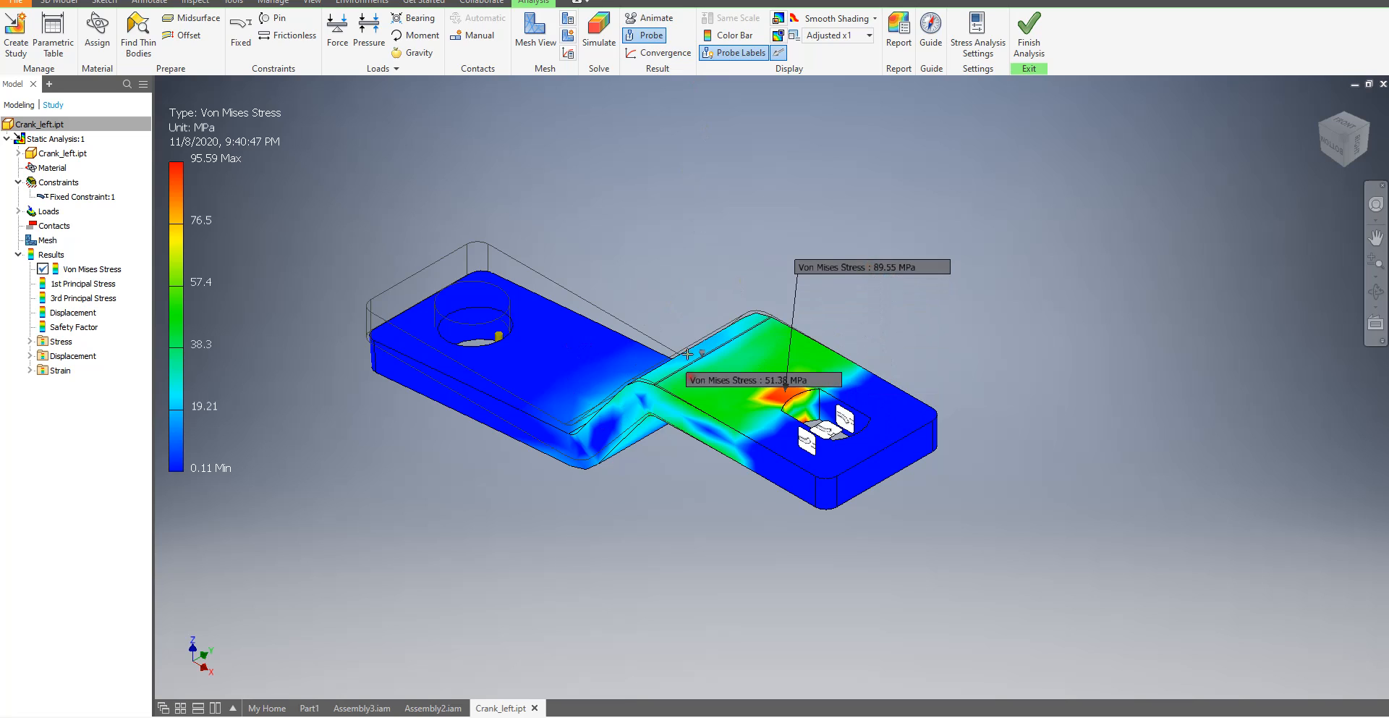
{"action": "right_click", "coordinate": [680, 145]}
{"action": "left_click", "coordinate": [728, 149]}
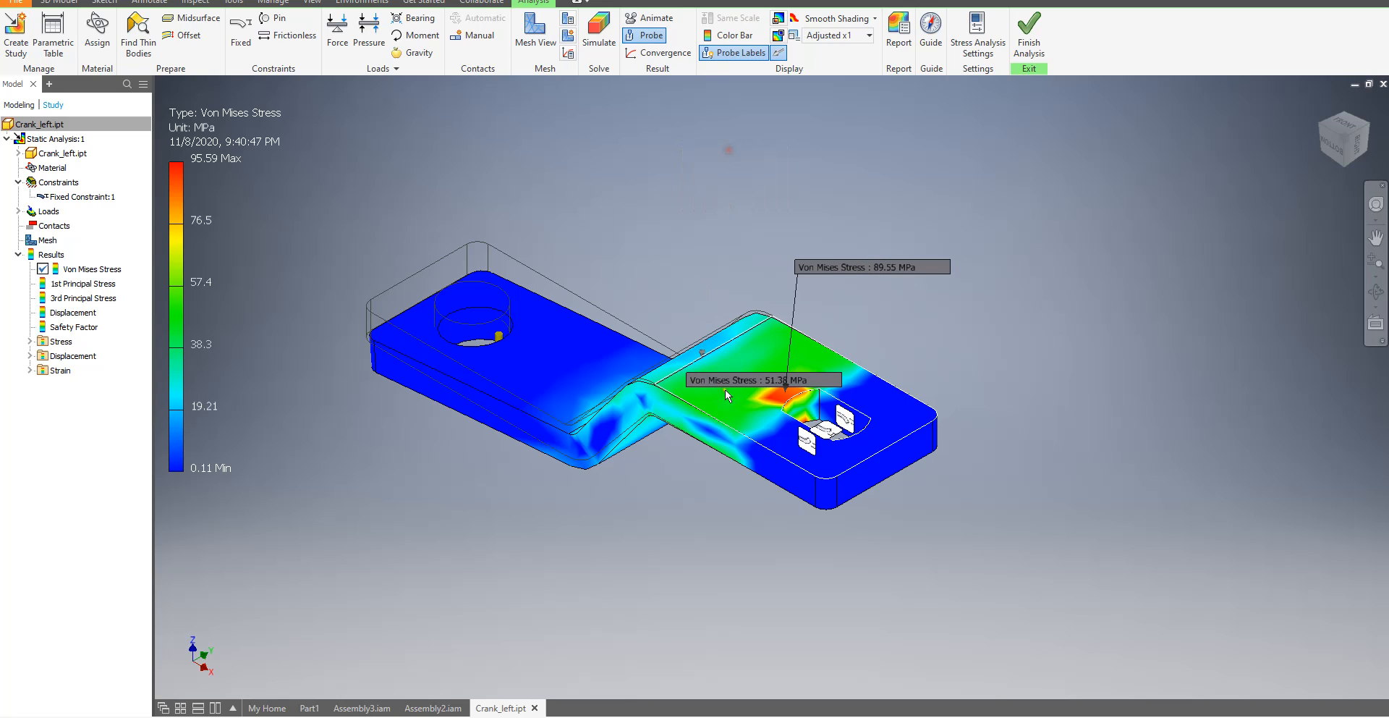
{"action": "left_click_drag", "start_coordinate": [723, 381], "coordinate": [658, 199]}
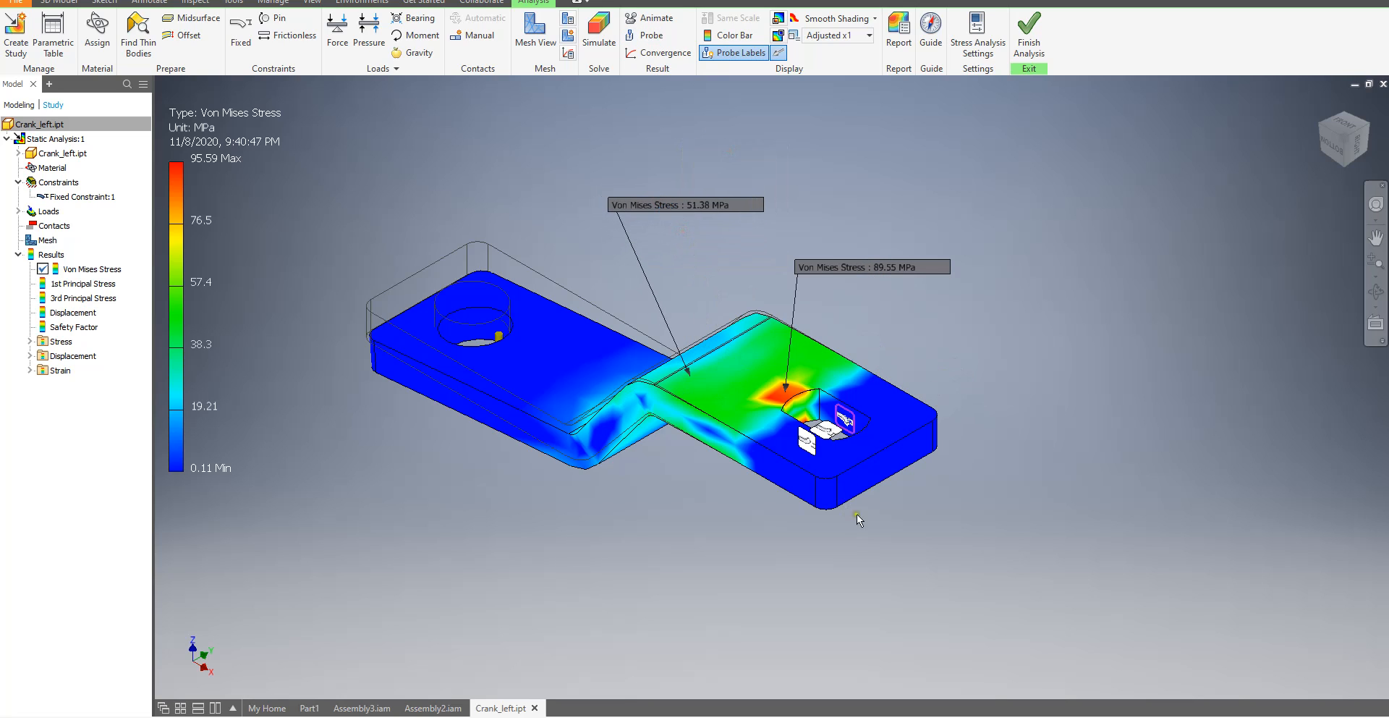
Animate the Von Mises stress results, replay the animation with 20 steps, and close the animation dialog
{"action": "left_click", "coordinate": [647, 20]}
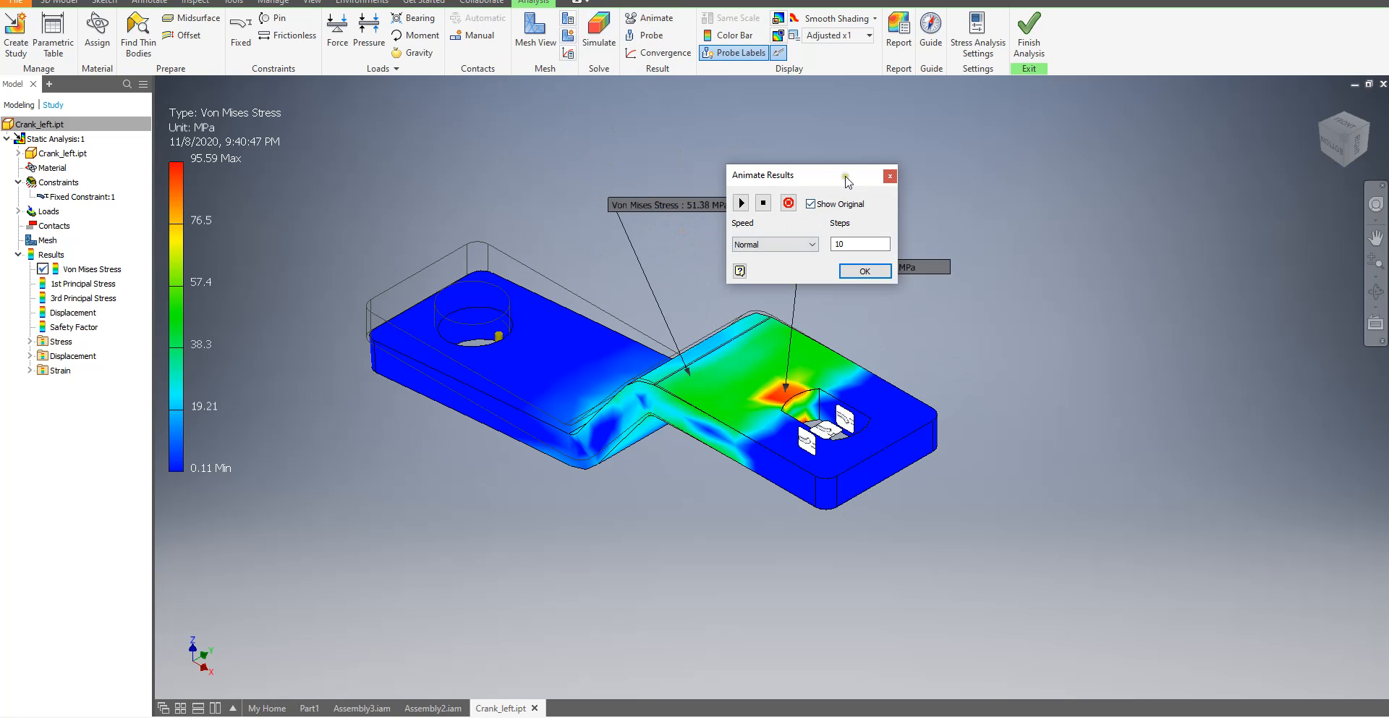
{"action": "left_click_drag", "start_coordinate": [846, 176], "coordinate": [1115, 127]}
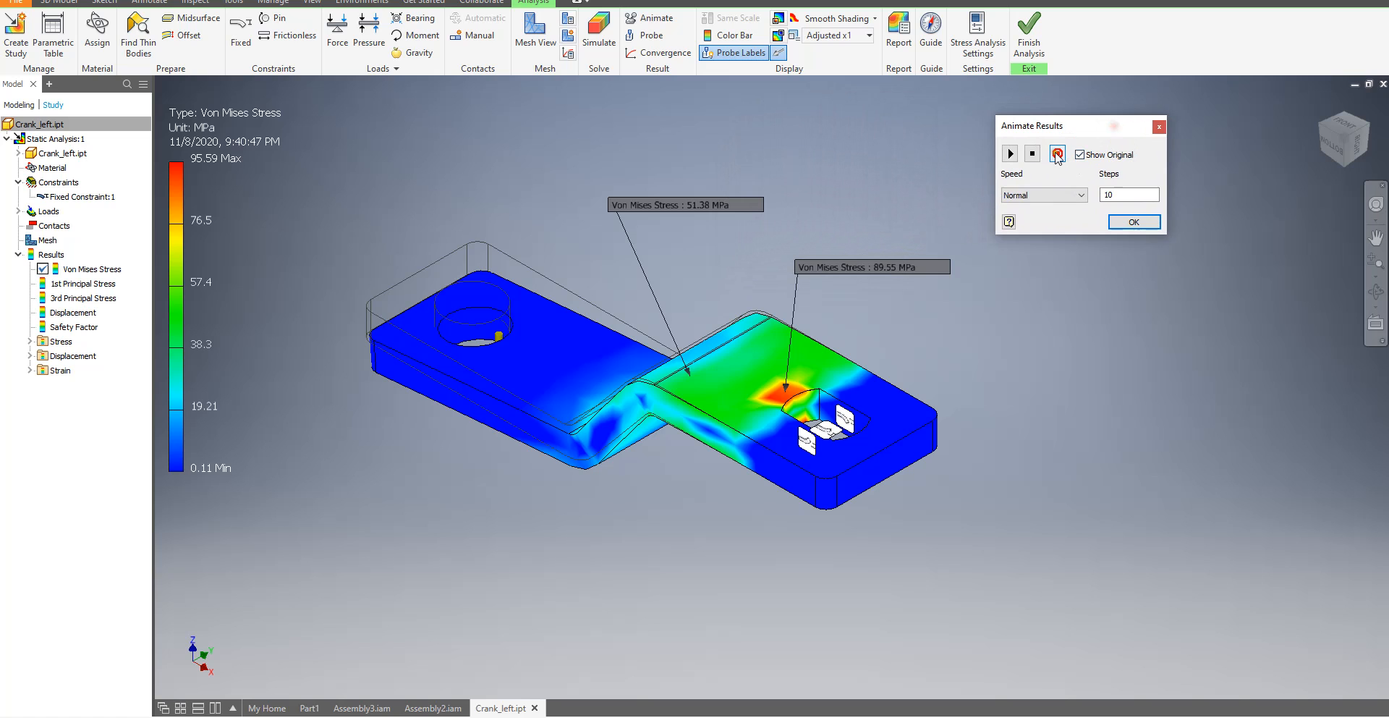
{"action": "left_click", "coordinate": [1010, 154]}
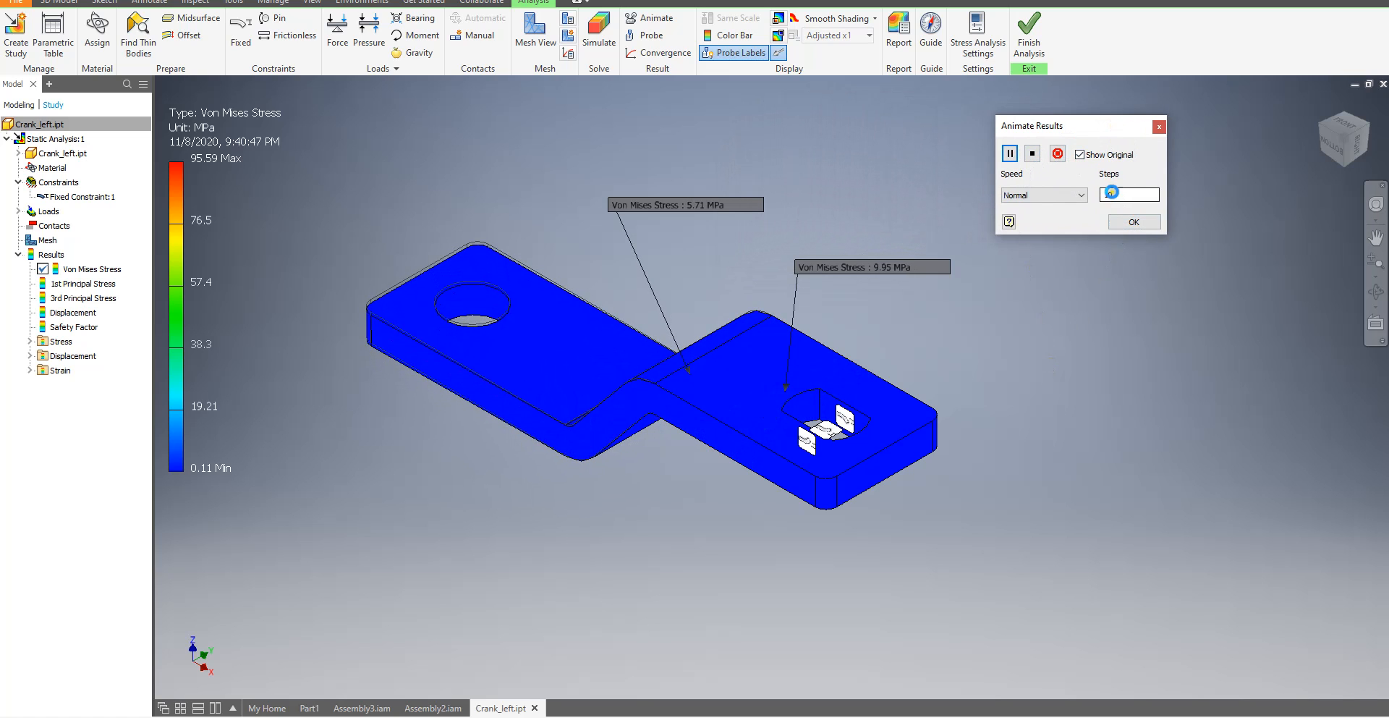
{"action": "double_click", "coordinate": [1121, 193]}
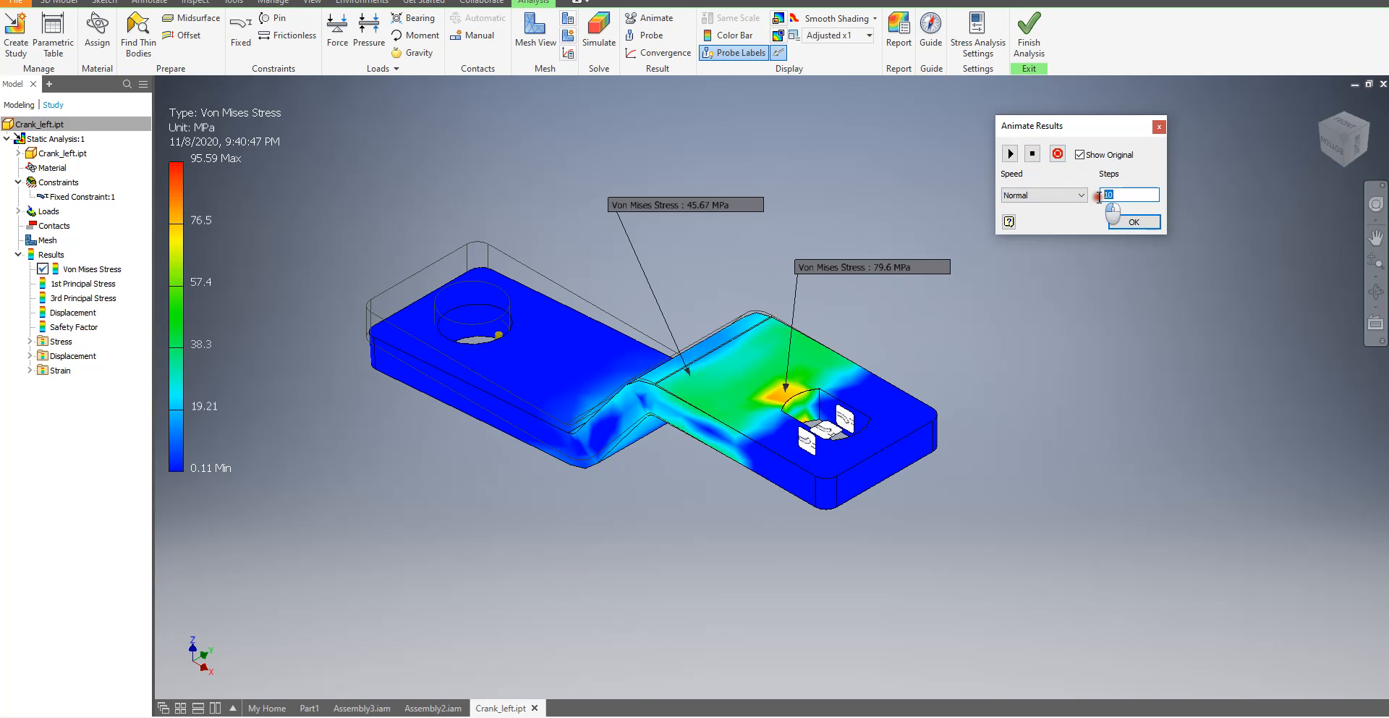
{"action": "type", "text": "20"}
{"action": "left_click", "coordinate": [1009, 154]}
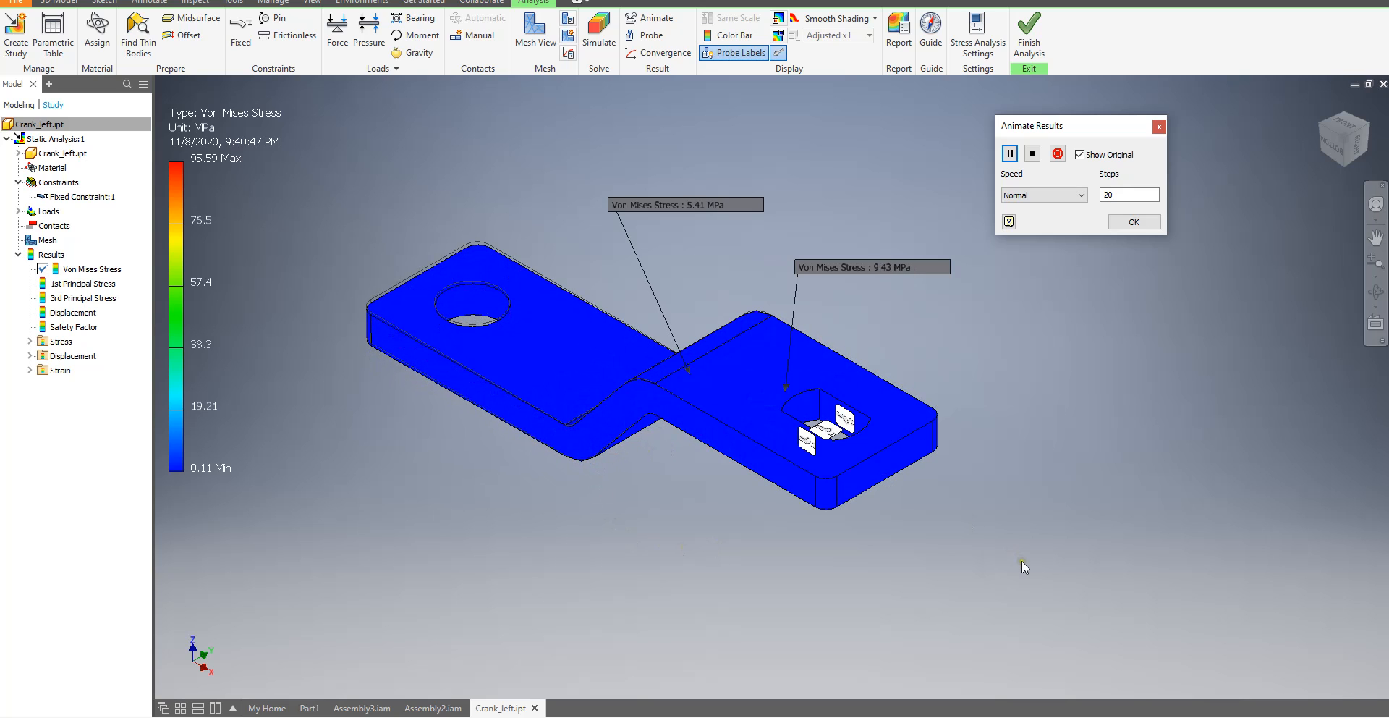
{"action": "left_click", "coordinate": [1032, 154]}
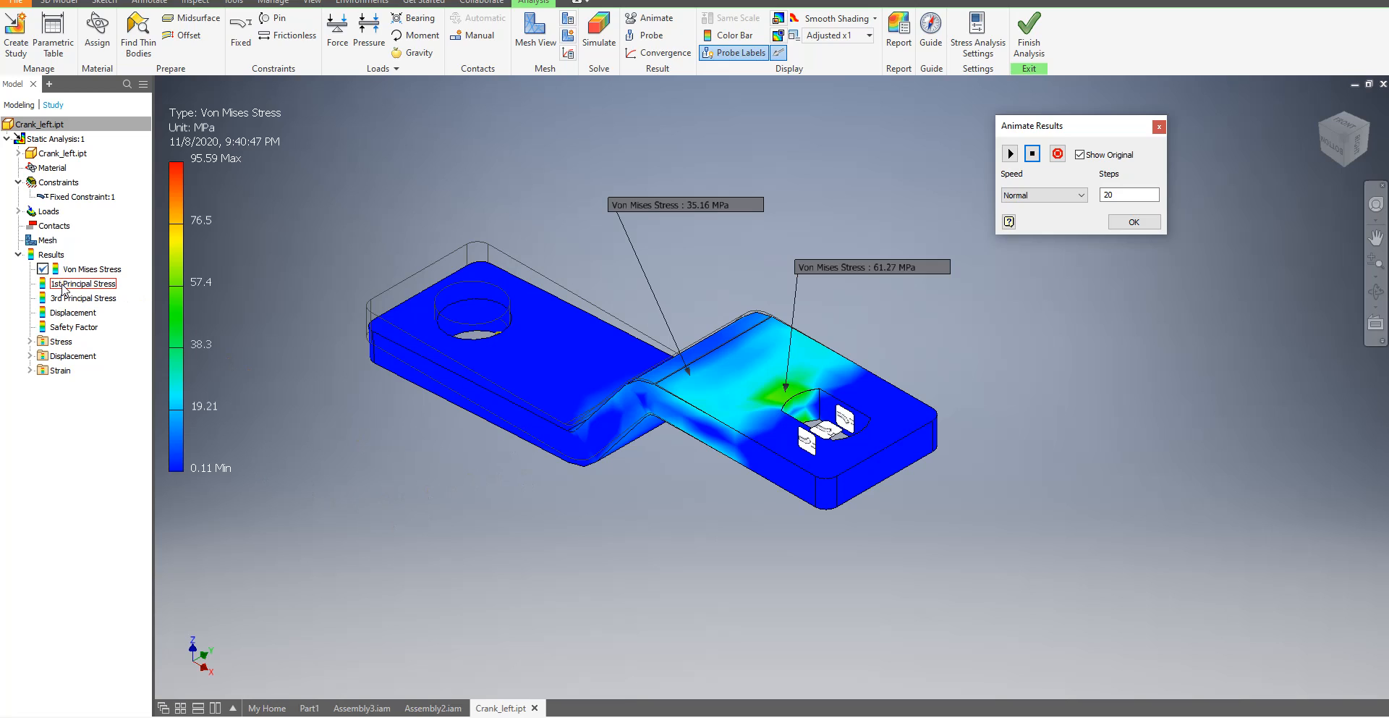
{"action": "left_click", "coordinate": [65, 287]}
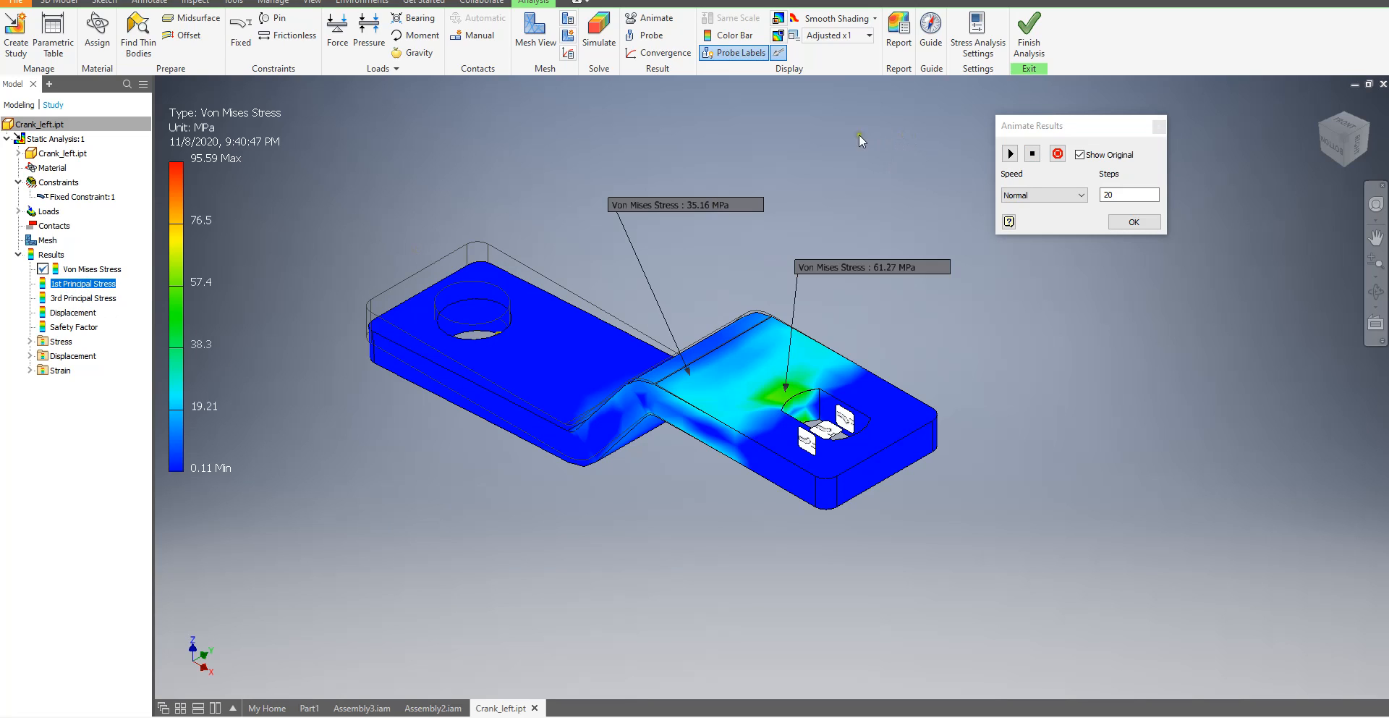
{"action": "left_click", "coordinate": [1136, 221]}
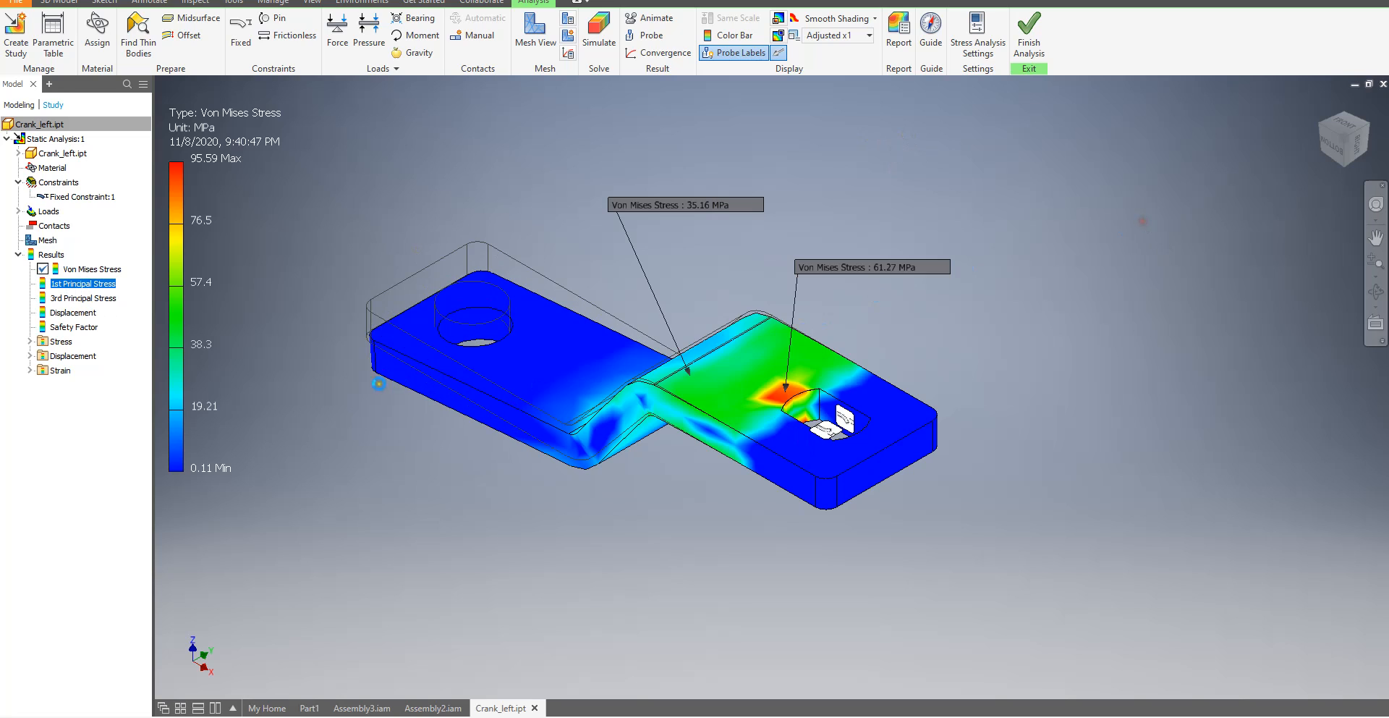
Display the 1st Principal Stress, 3rd Principal Stress and Displacement results in turn, ending on Displacement
{"action": "left_click", "coordinate": [70, 298]}
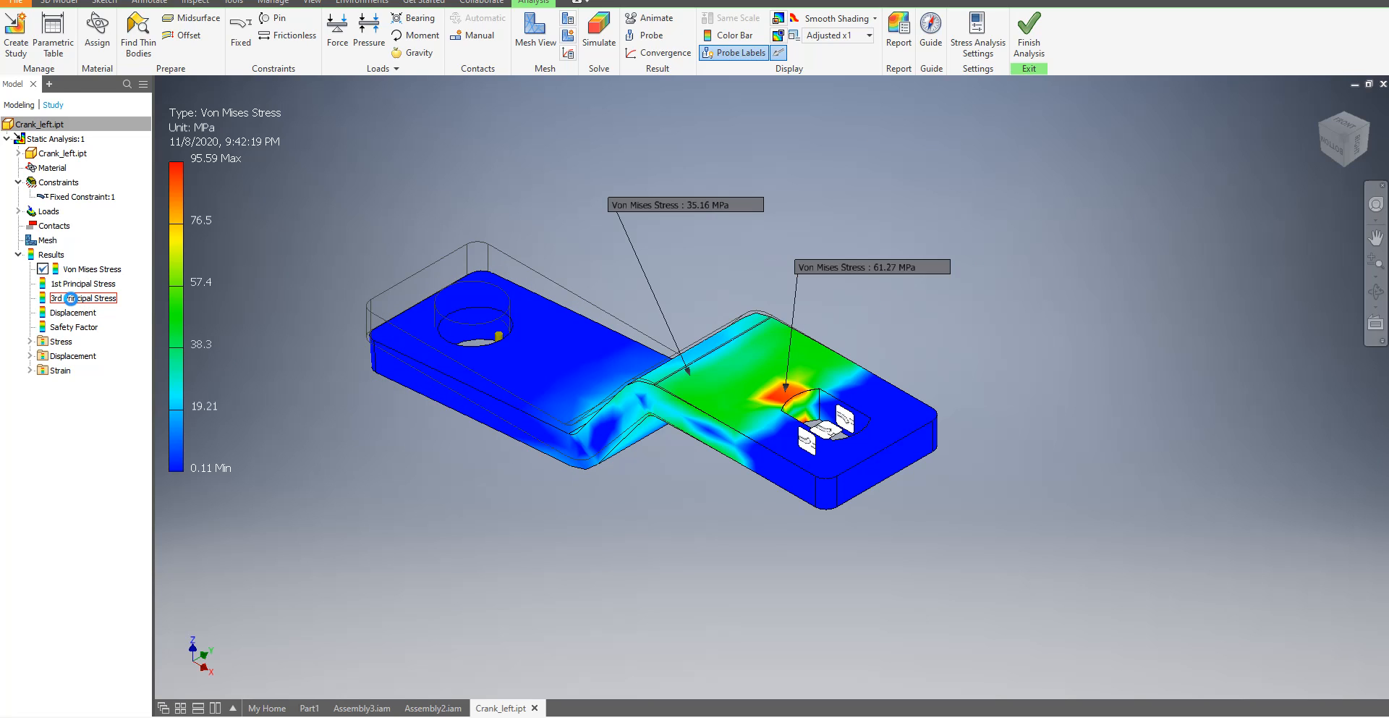
{"action": "double_click", "coordinate": [62, 285]}
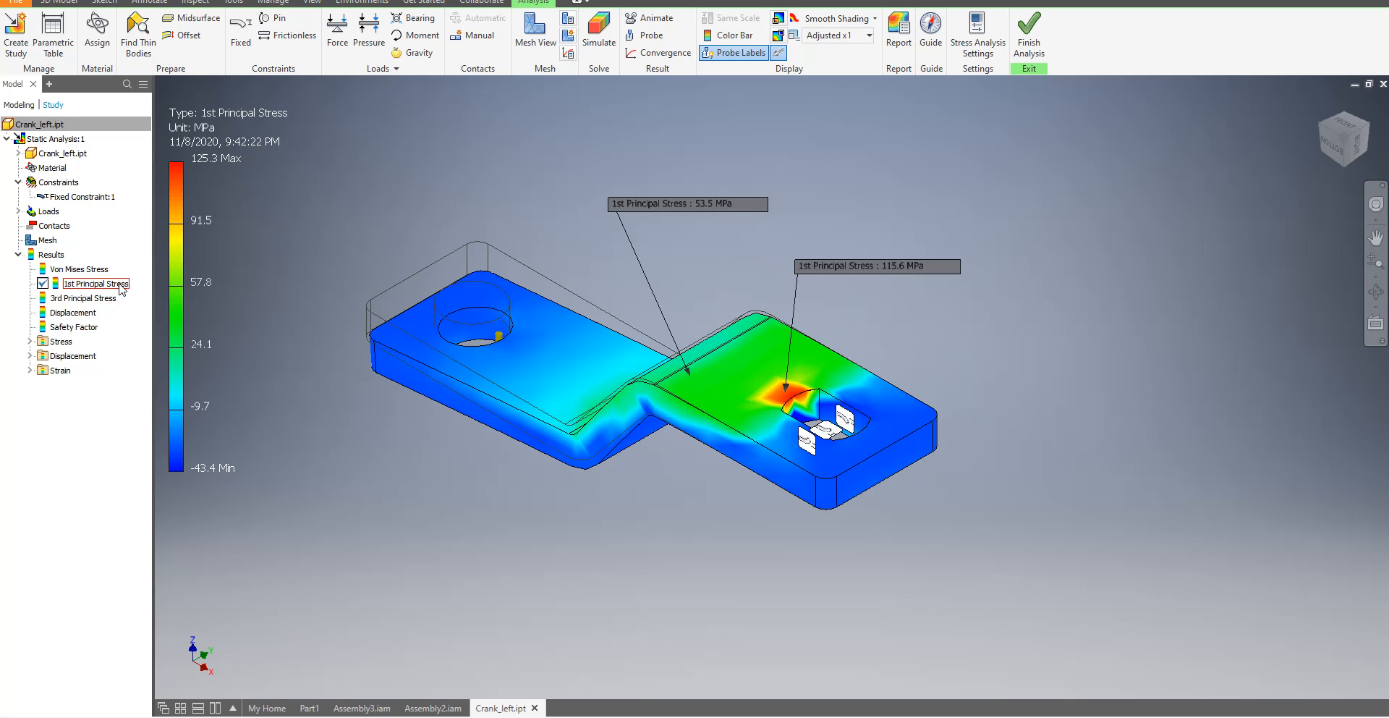
{"action": "double_click", "coordinate": [89, 301]}
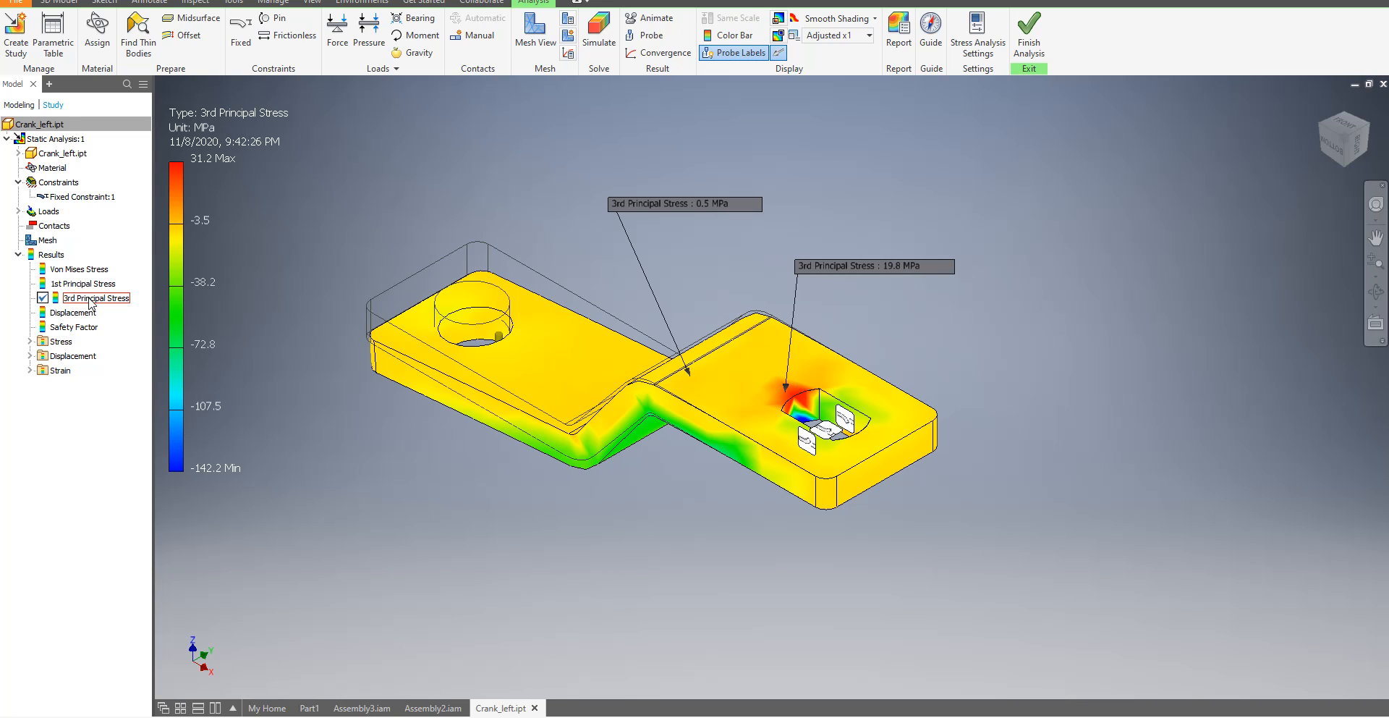
{"action": "double_click", "coordinate": [79, 316]}
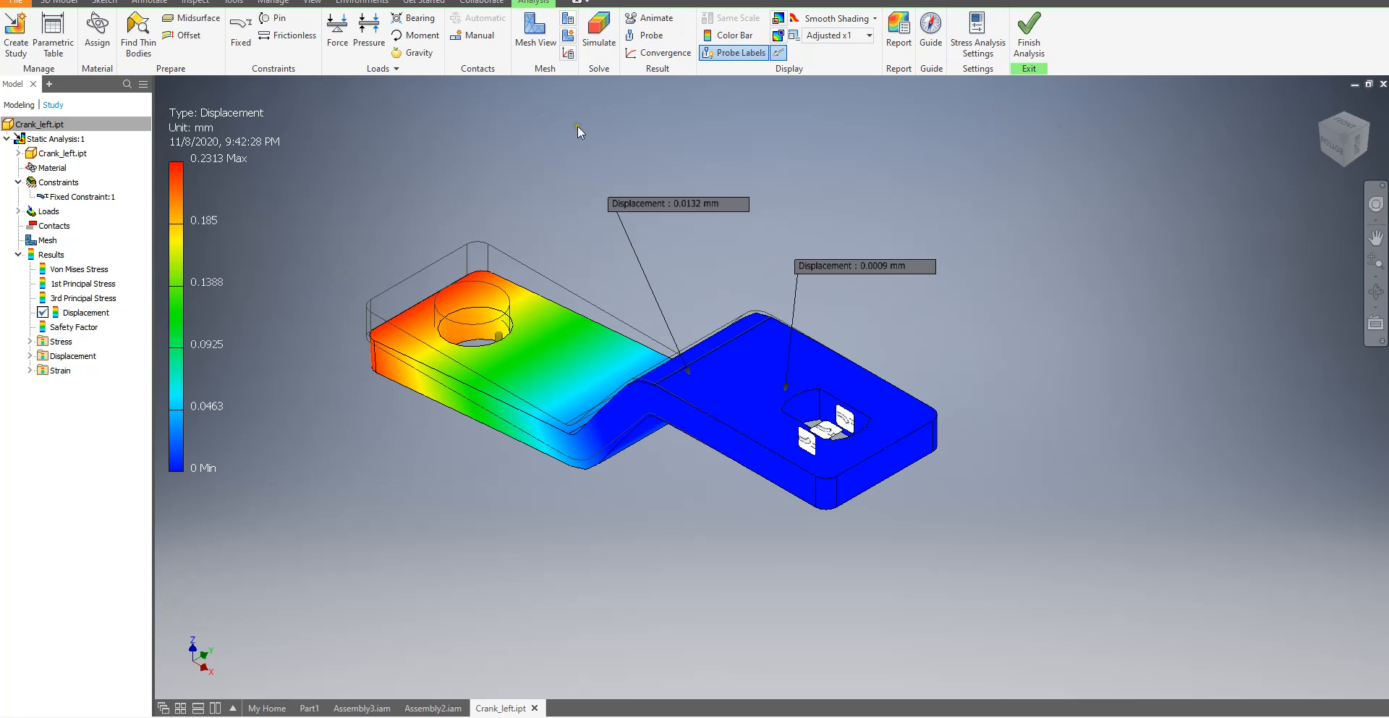
Probe the displacement in the red area beside the round hole and place its label above the part
{"action": "left_click", "coordinate": [646, 35]}
{"action": "left_click", "coordinate": [418, 321]}
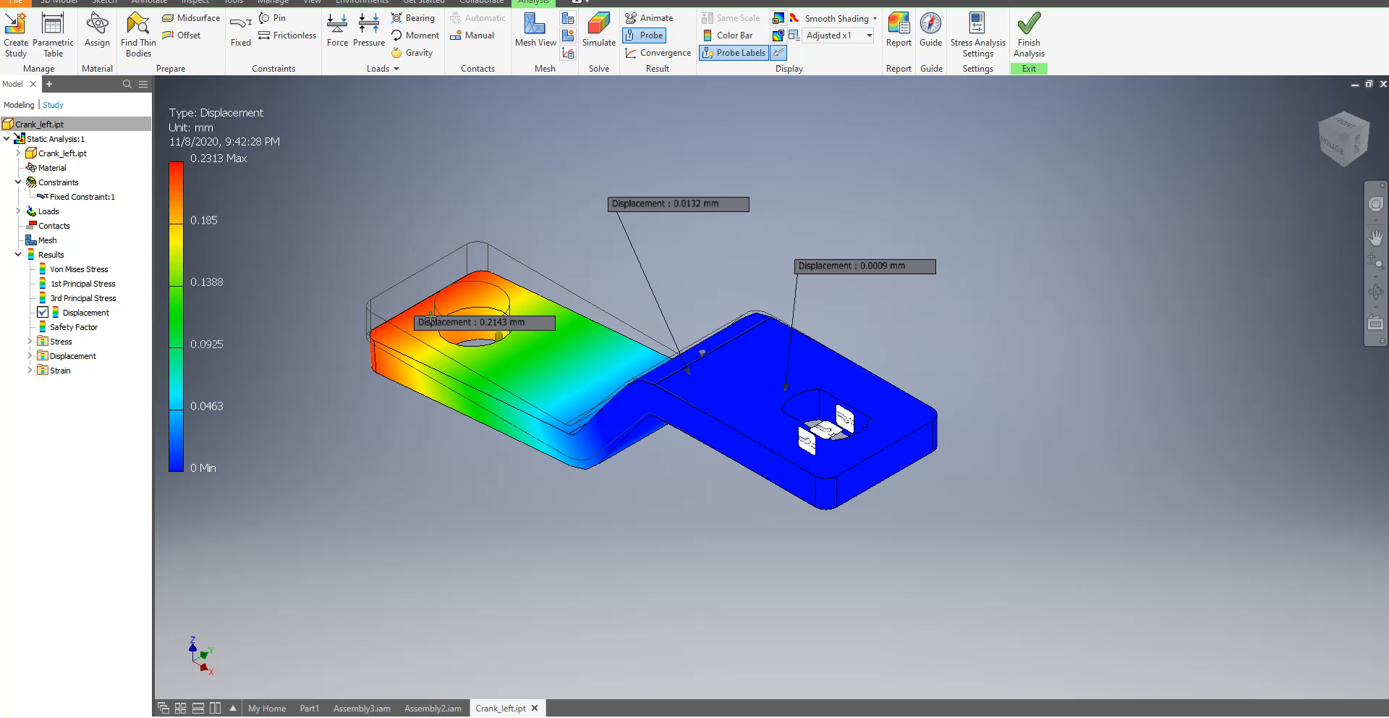
{"action": "right_click", "coordinate": [441, 197]}
{"action": "left_click", "coordinate": [470, 206]}
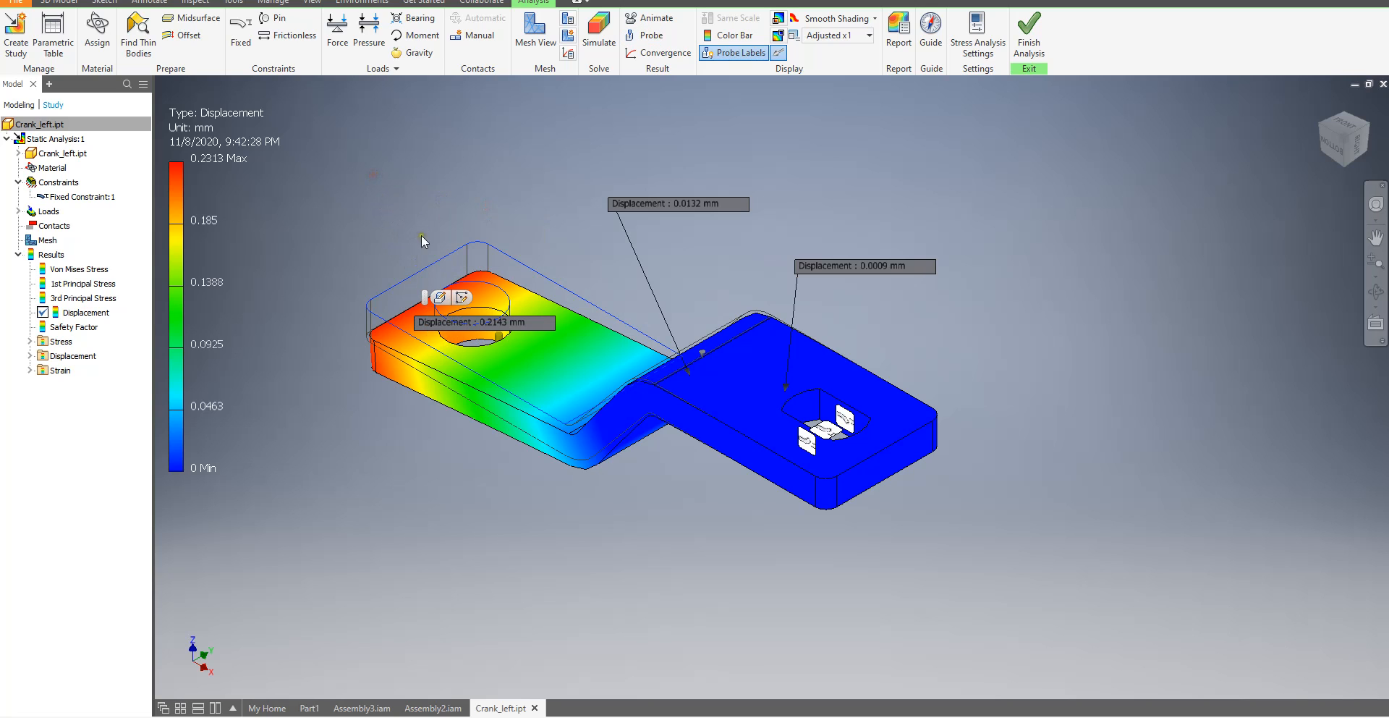
{"action": "left_click", "coordinate": [422, 330]}
{"action": "left_click", "coordinate": [362, 178]}
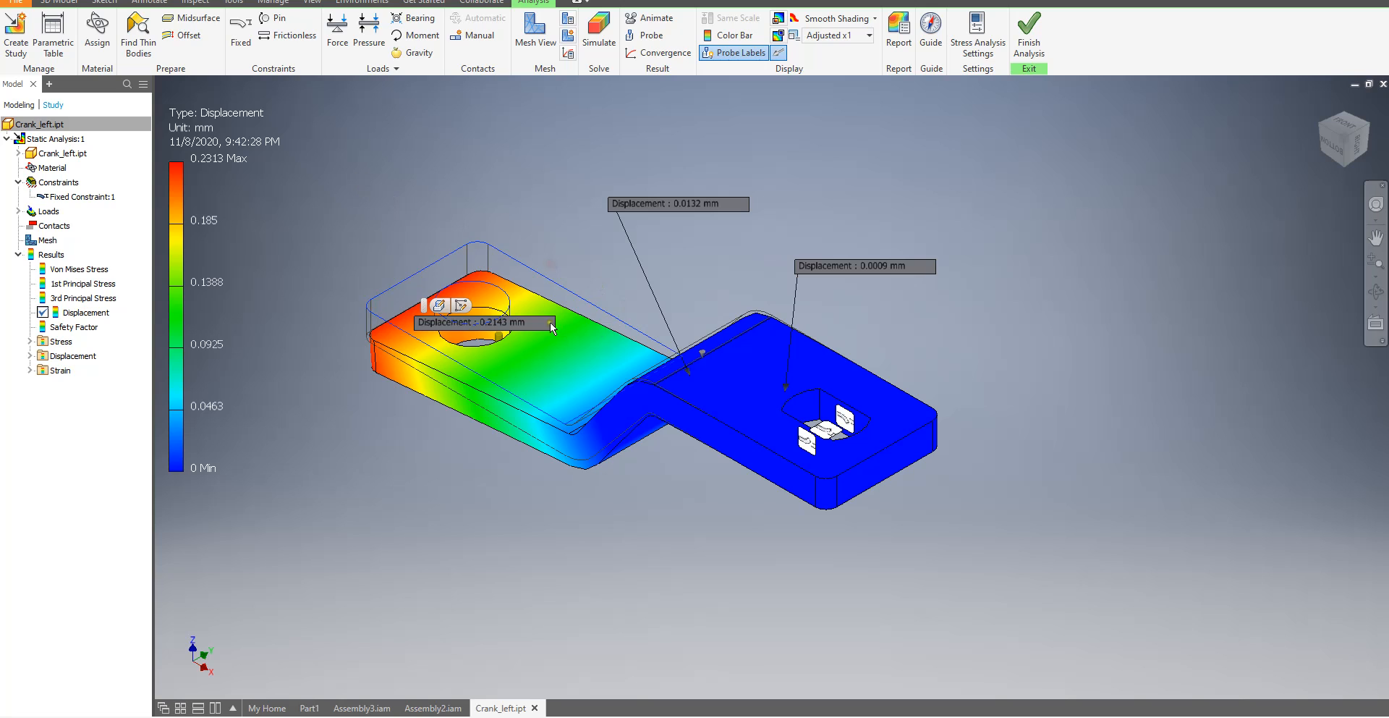
{"action": "left_click_drag", "start_coordinate": [549, 322], "coordinate": [454, 158]}
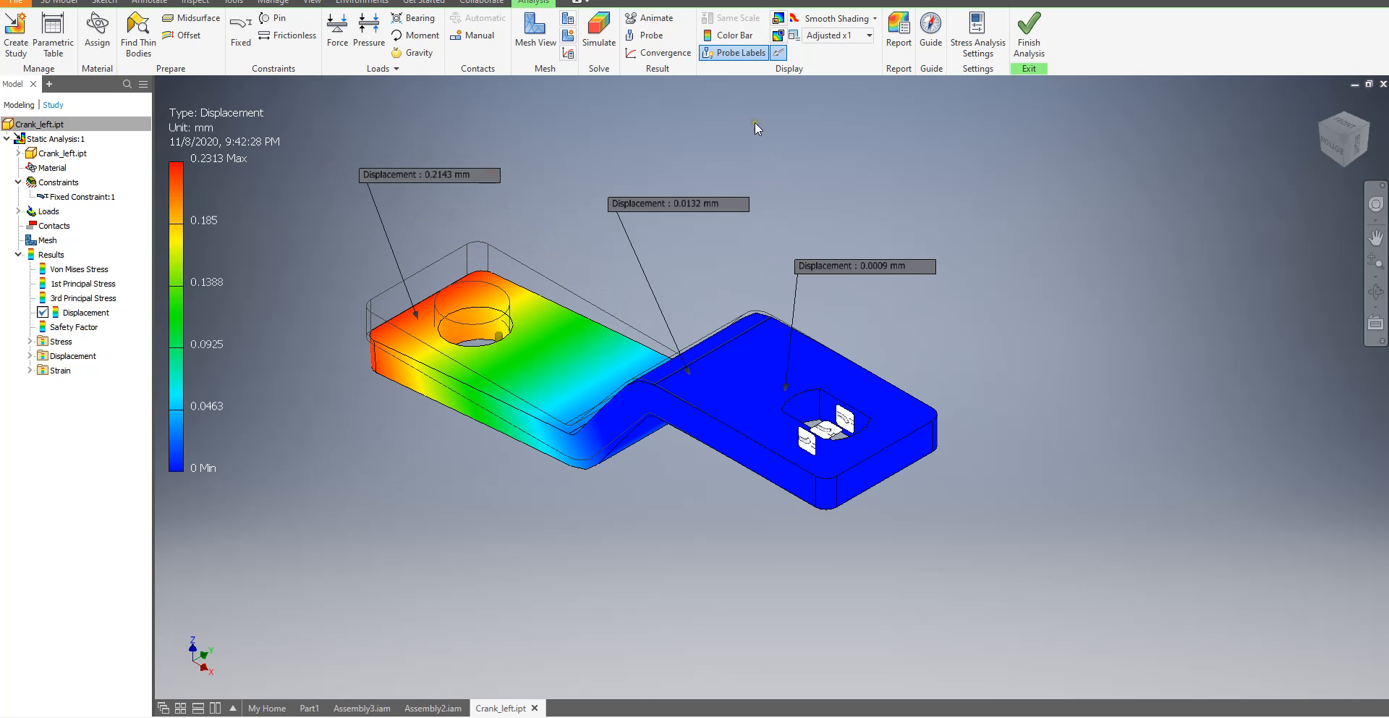
Animate the displacement results with 10 steps at normal speed and close the animation dialog
{"action": "left_click", "coordinate": [649, 17]}
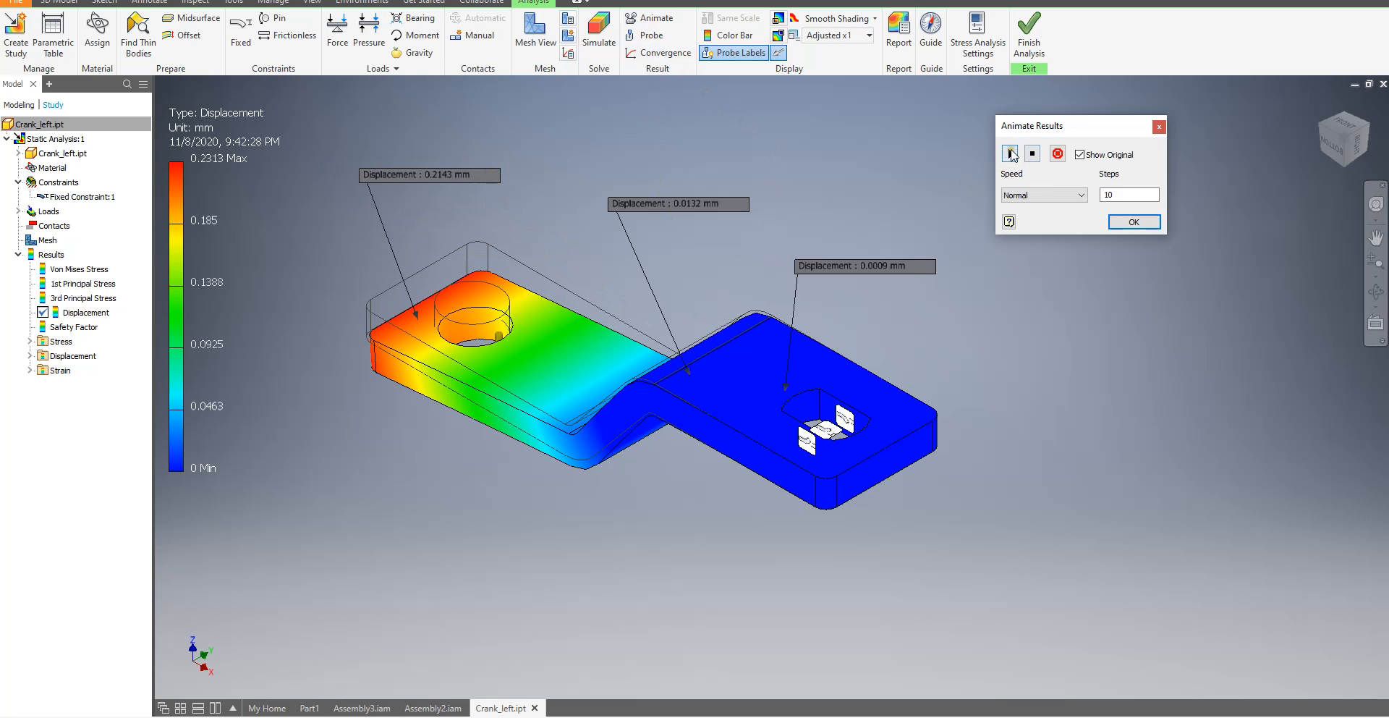
{"action": "left_click", "coordinate": [1011, 153]}
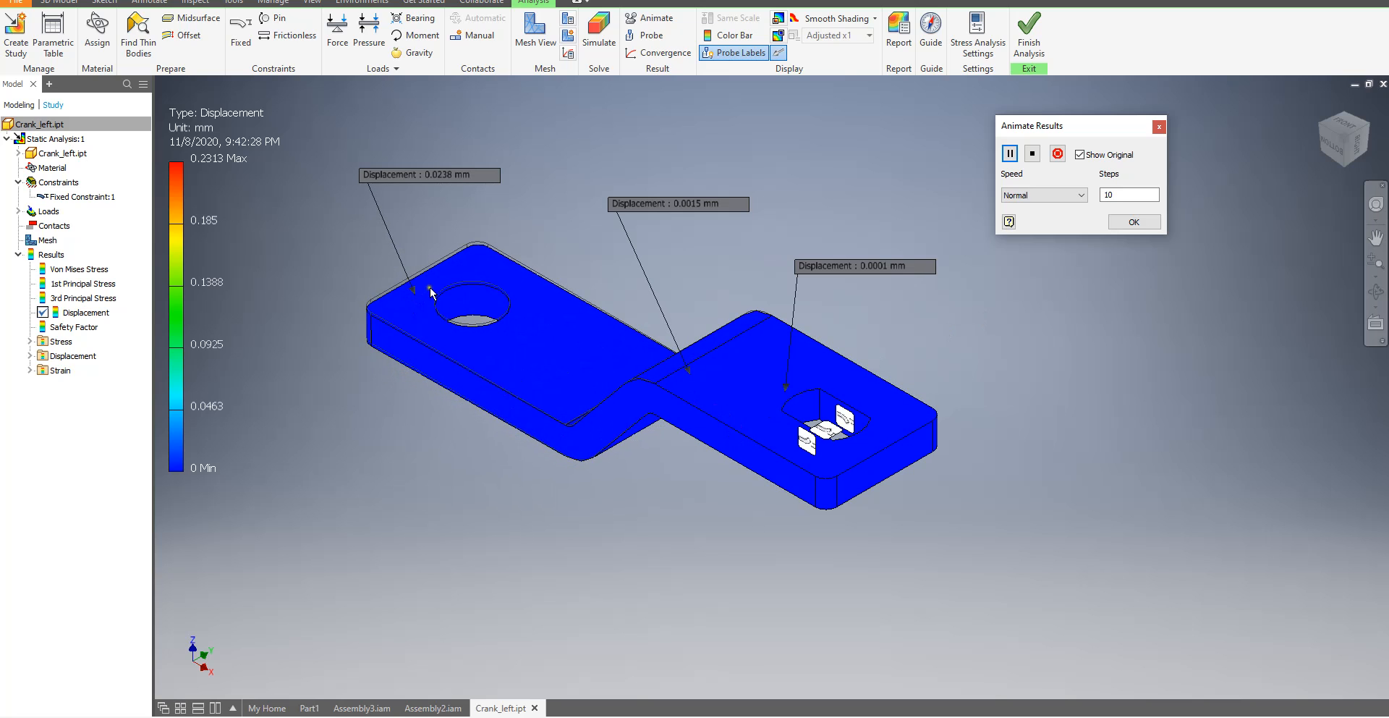
{"action": "left_click", "coordinate": [1133, 221]}
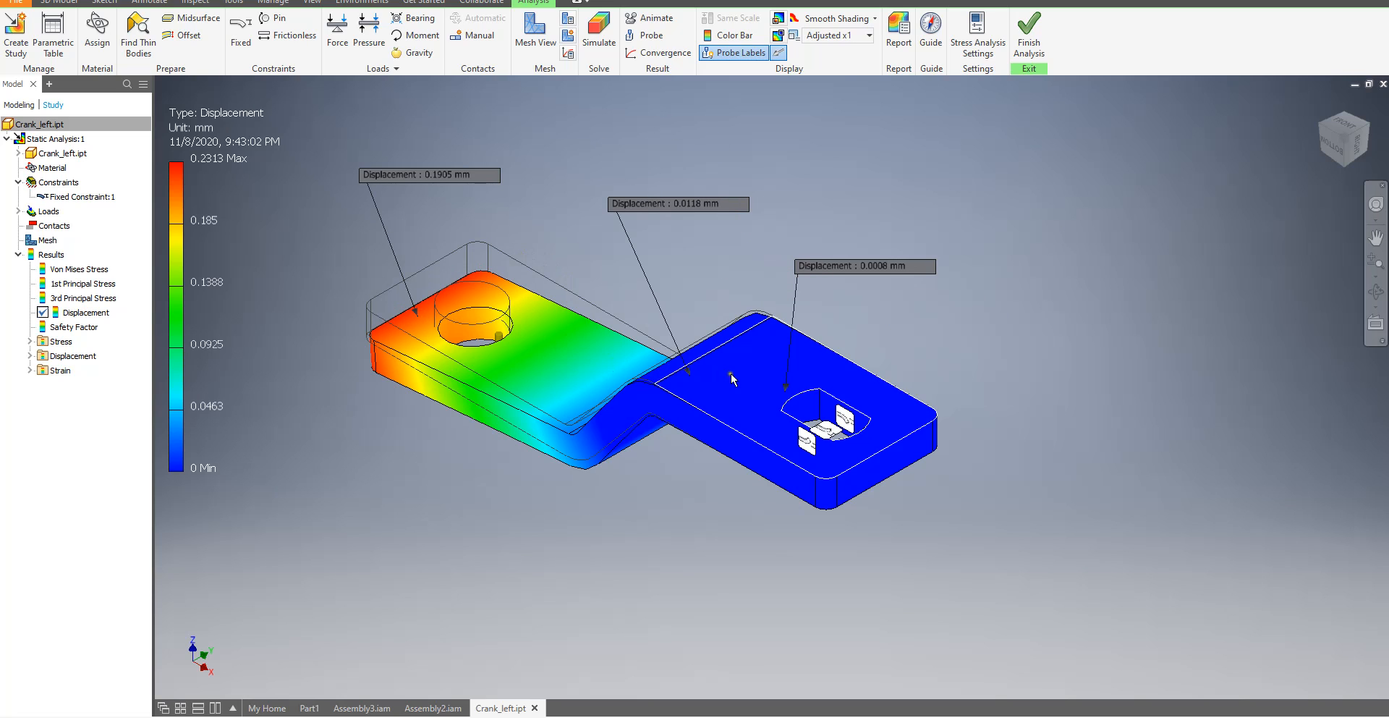
Overlay the finite element mesh on the crank's displacement results with Mesh View
{"action": "left_click", "coordinate": [536, 35]}
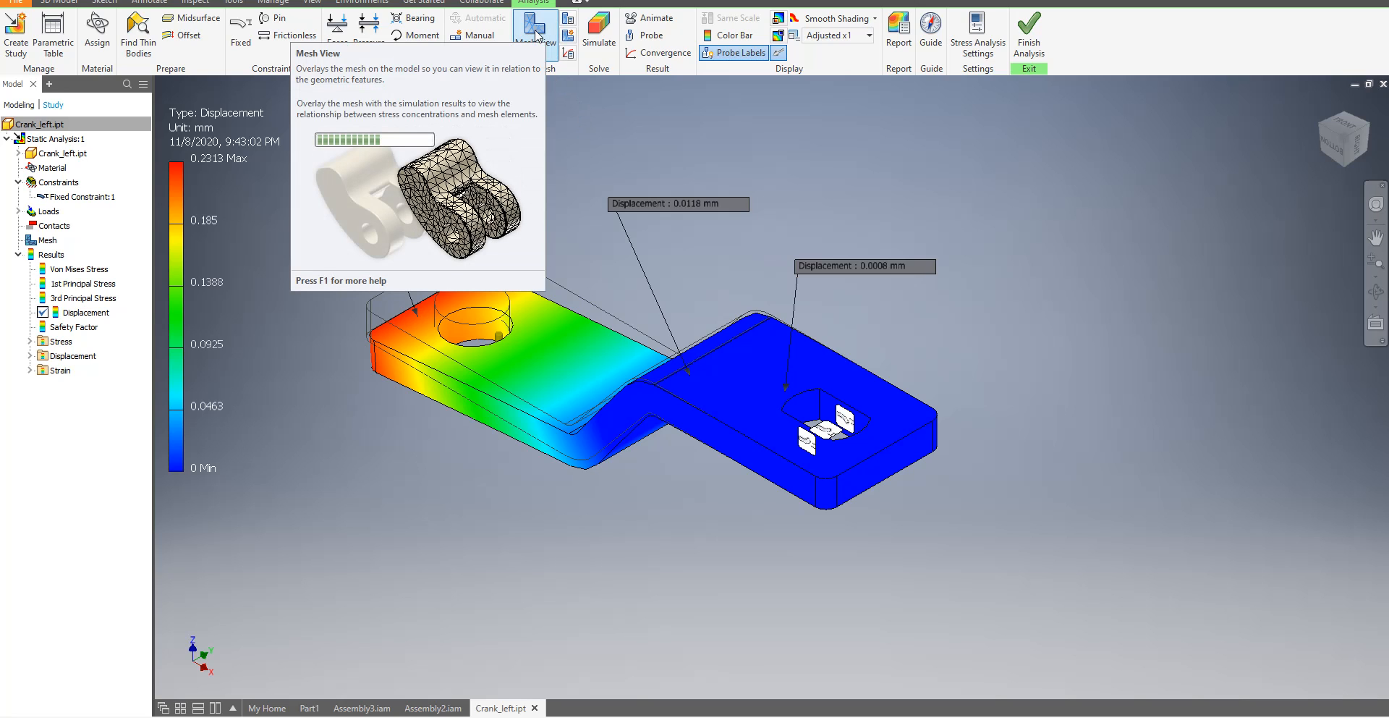
{"action": "left_click", "coordinate": [536, 32]}
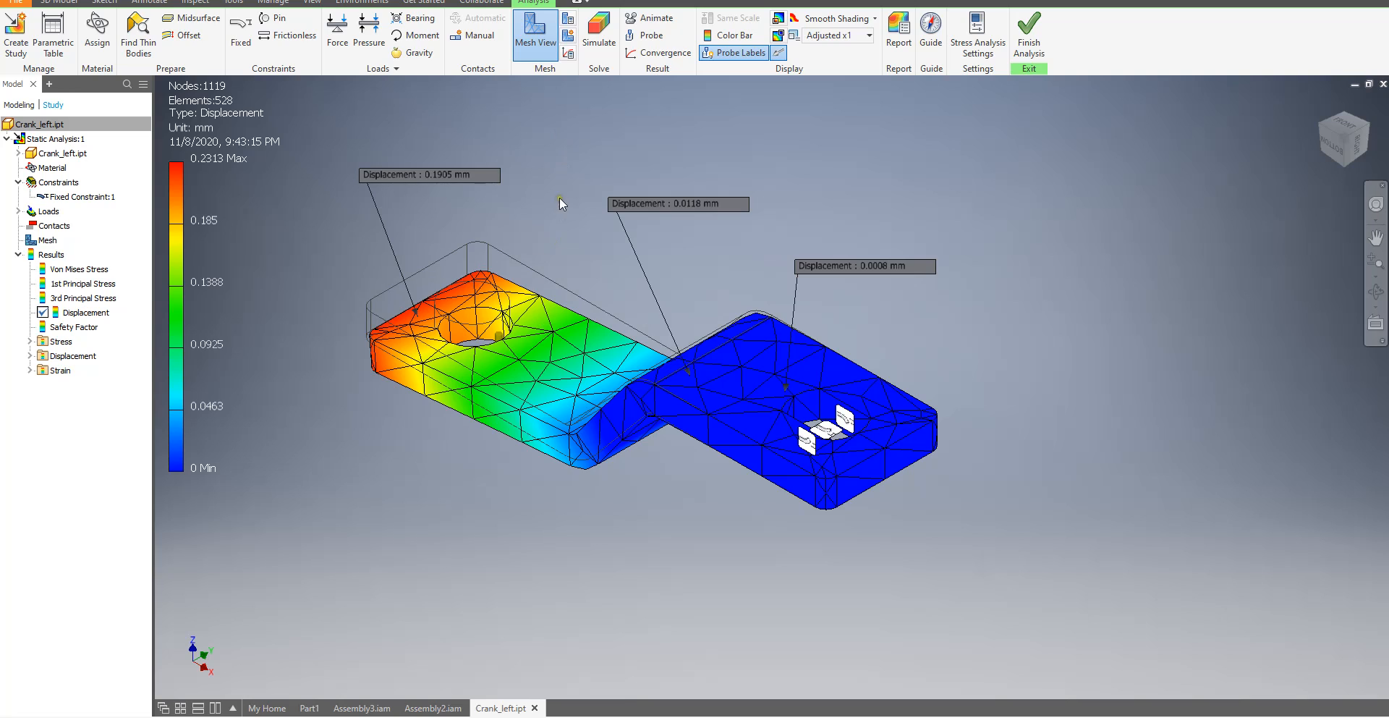
{"action": "left_click", "coordinate": [569, 25]}
{"action": "left_click", "coordinate": [409, 87]}
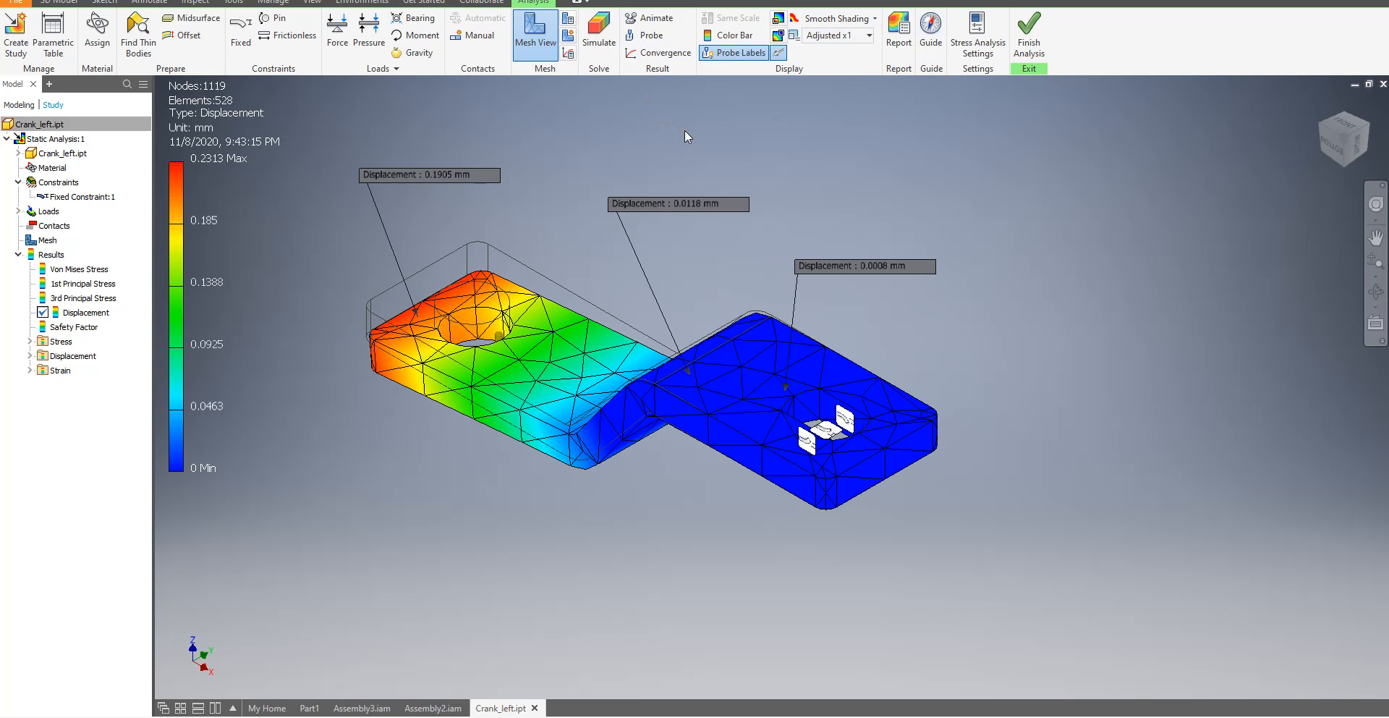
Generate a custom HTML stress analysis report with the default title and filename, overwriting the existing file
{"action": "left_click", "coordinate": [903, 43]}
{"action": "left_click_drag", "start_coordinate": [345, 82], "coordinate": [485, 75]}
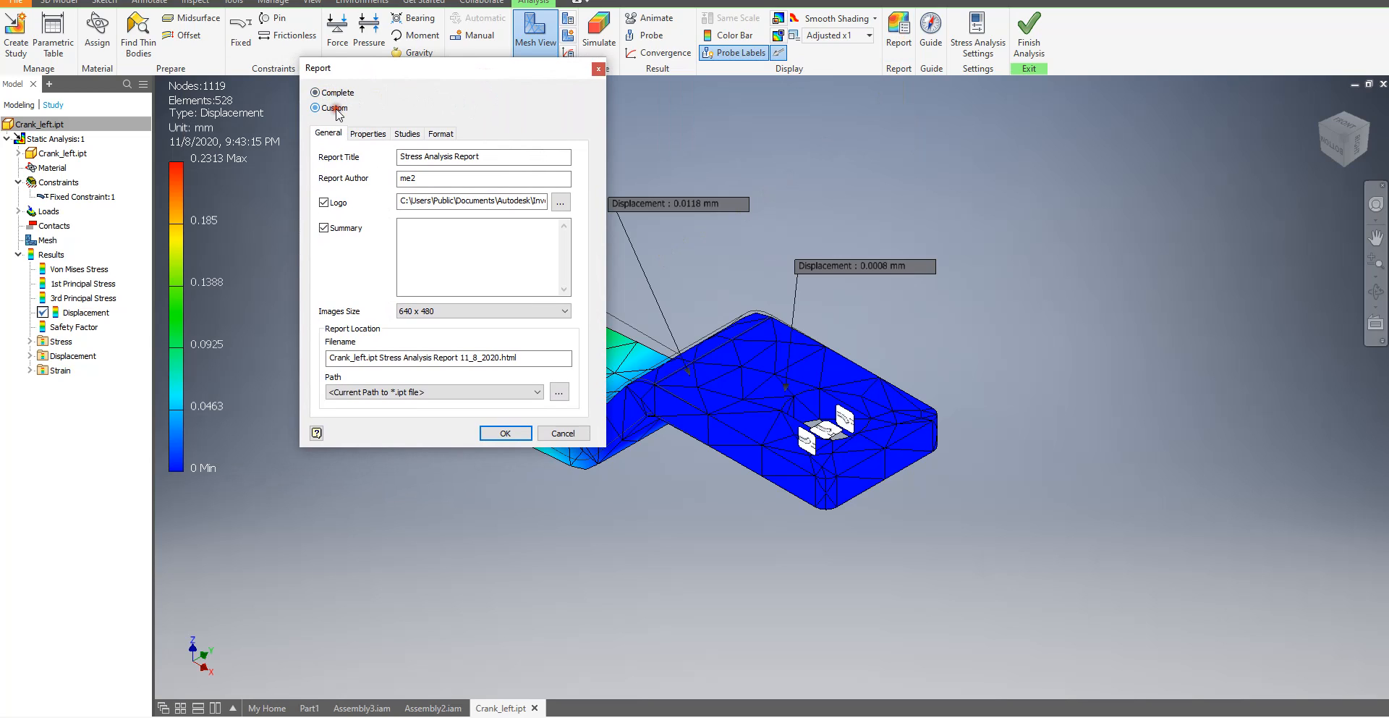
{"action": "left_click", "coordinate": [368, 135]}
{"action": "left_click", "coordinate": [440, 134]}
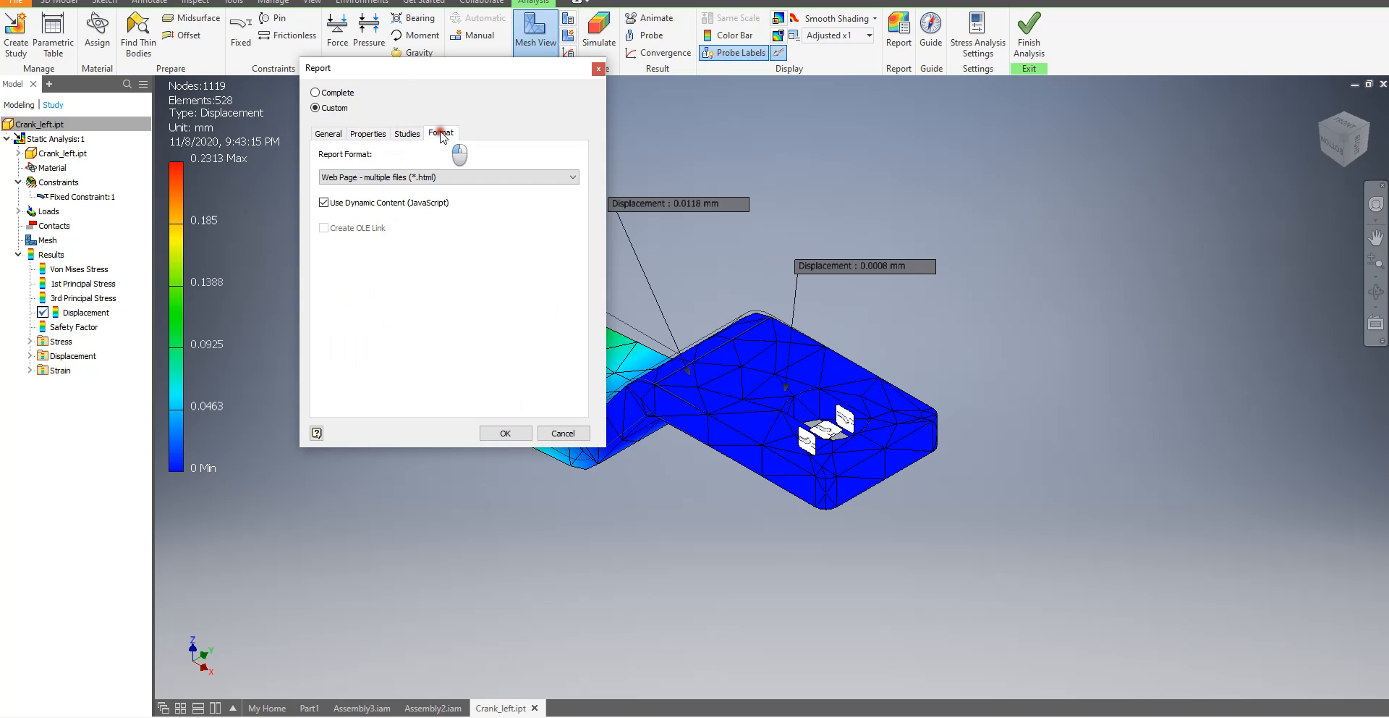
{"action": "left_click", "coordinate": [328, 133]}
{"action": "left_click", "coordinate": [505, 432]}
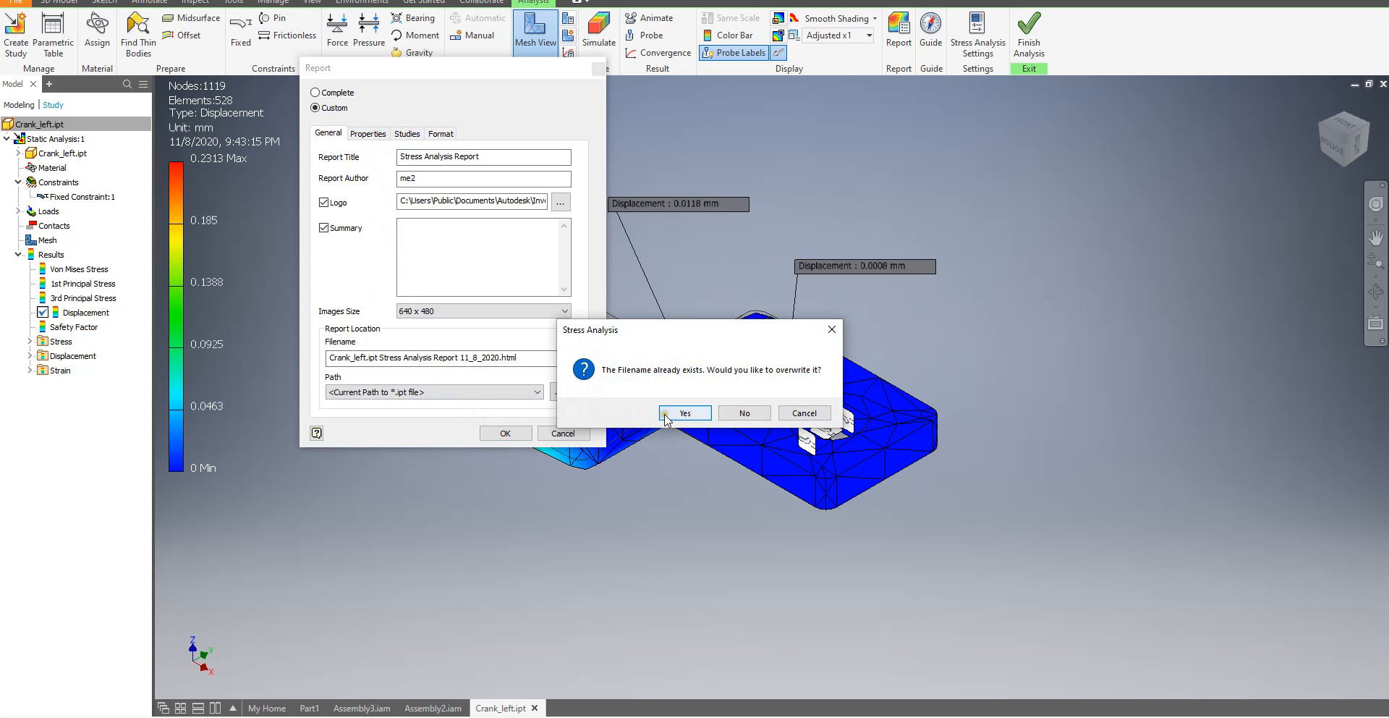
{"action": "left_click", "coordinate": [660, 409]}
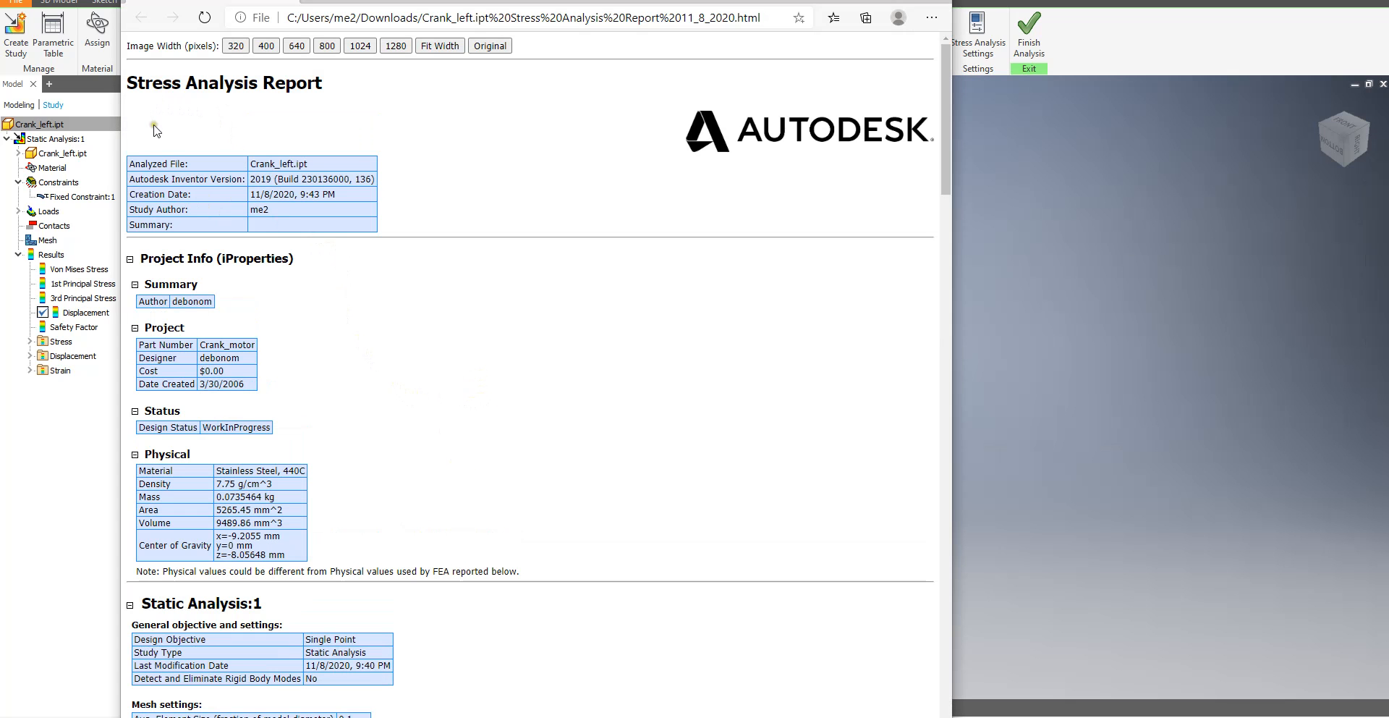
Review the report's analyzed file entry and the crank's physical properties, including material, density, mass, area and volume
{"action": "left_click_drag", "start_coordinate": [249, 164], "coordinate": [314, 166]}
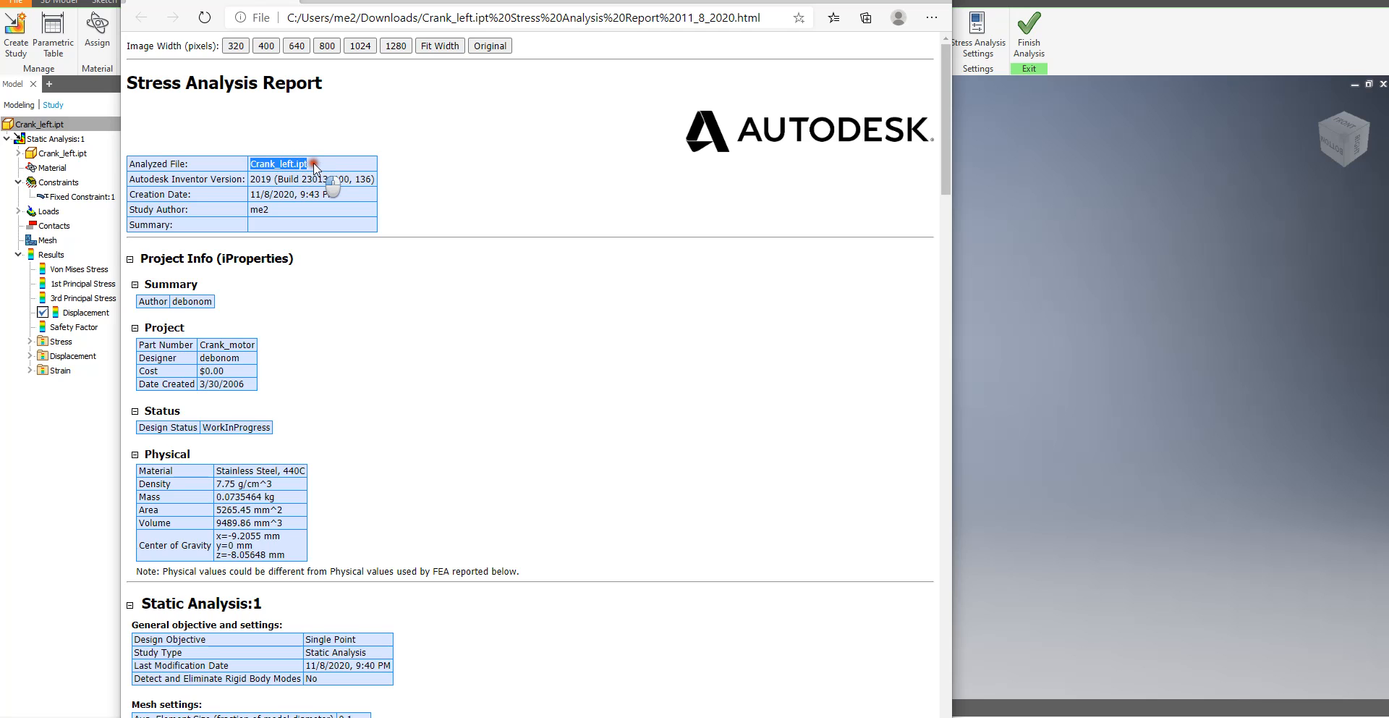
{"action": "scroll", "coordinate": [217, 327], "scroll_direction": "down", "scroll_amount": 3}
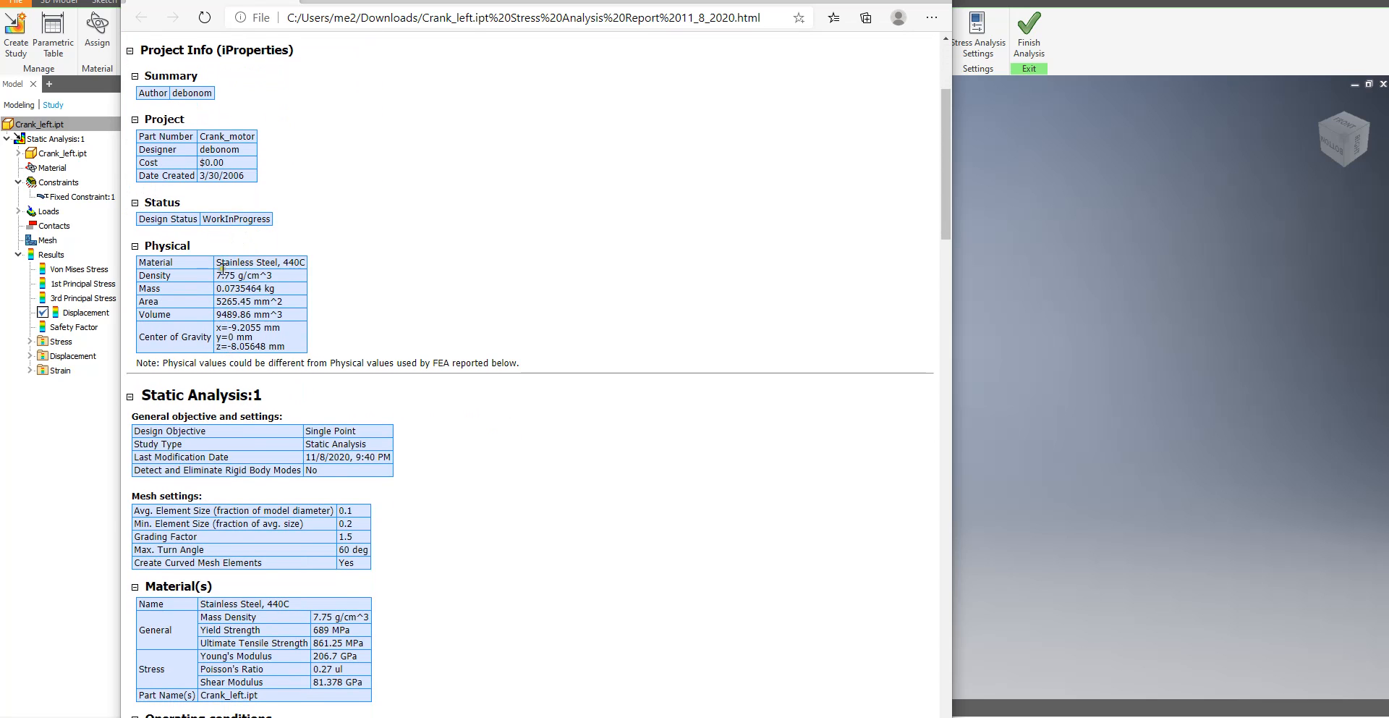
{"action": "left_click_drag", "start_coordinate": [140, 274], "coordinate": [273, 276]}
{"action": "left_click", "coordinate": [150, 277]}
{"action": "double_click", "coordinate": [158, 260]}
{"action": "left_click_drag", "start_coordinate": [218, 261], "coordinate": [298, 263]}
{"action": "left_click", "coordinate": [154, 279]}
{"action": "left_click_drag", "start_coordinate": [216, 280], "coordinate": [289, 302]}
{"action": "left_click", "coordinate": [157, 286]}
{"action": "left_click", "coordinate": [211, 303]}
{"action": "left_click_drag", "start_coordinate": [166, 315], "coordinate": [175, 315]}
Review the mesh settings and the material's yield strength, ultimate tensile strength and Young's modulus in the report
{"action": "scroll", "coordinate": [174, 316], "scroll_direction": "down", "scroll_amount": 3}
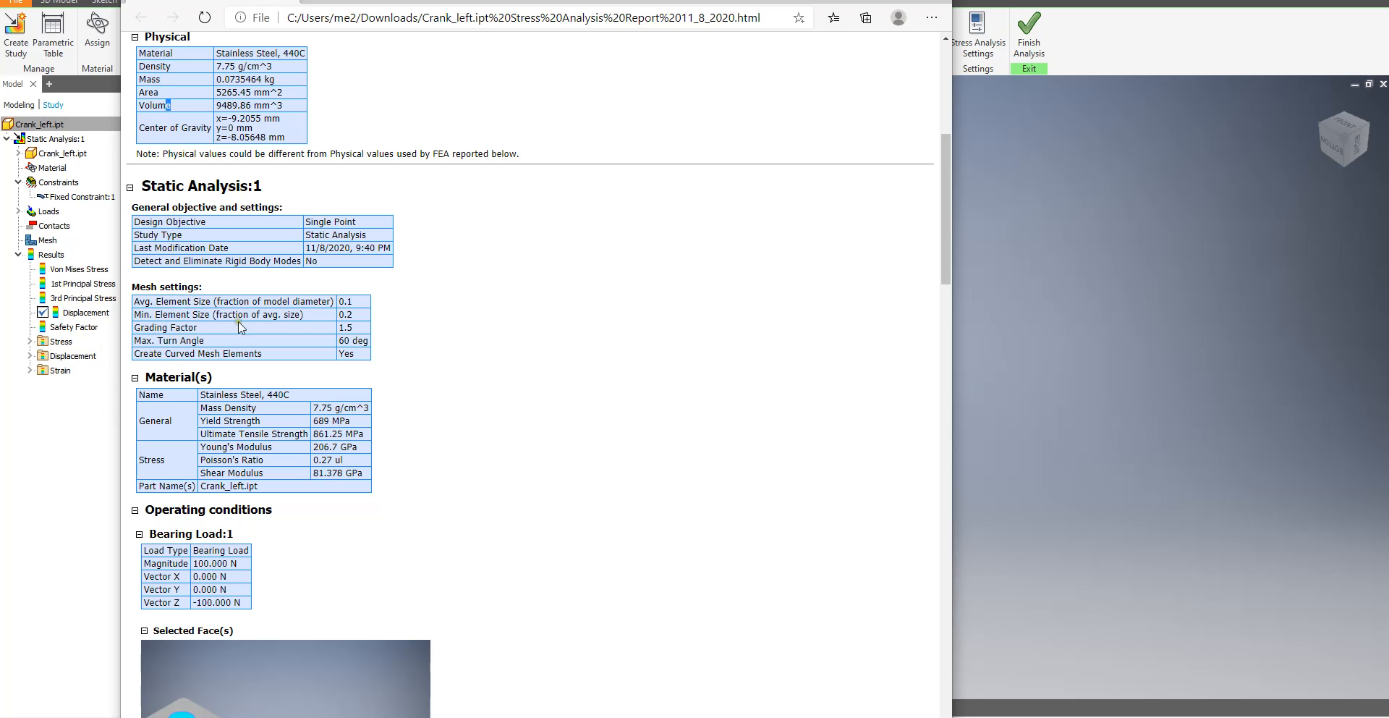
{"action": "scroll", "coordinate": [145, 340], "scroll_direction": "down", "scroll_amount": 4}
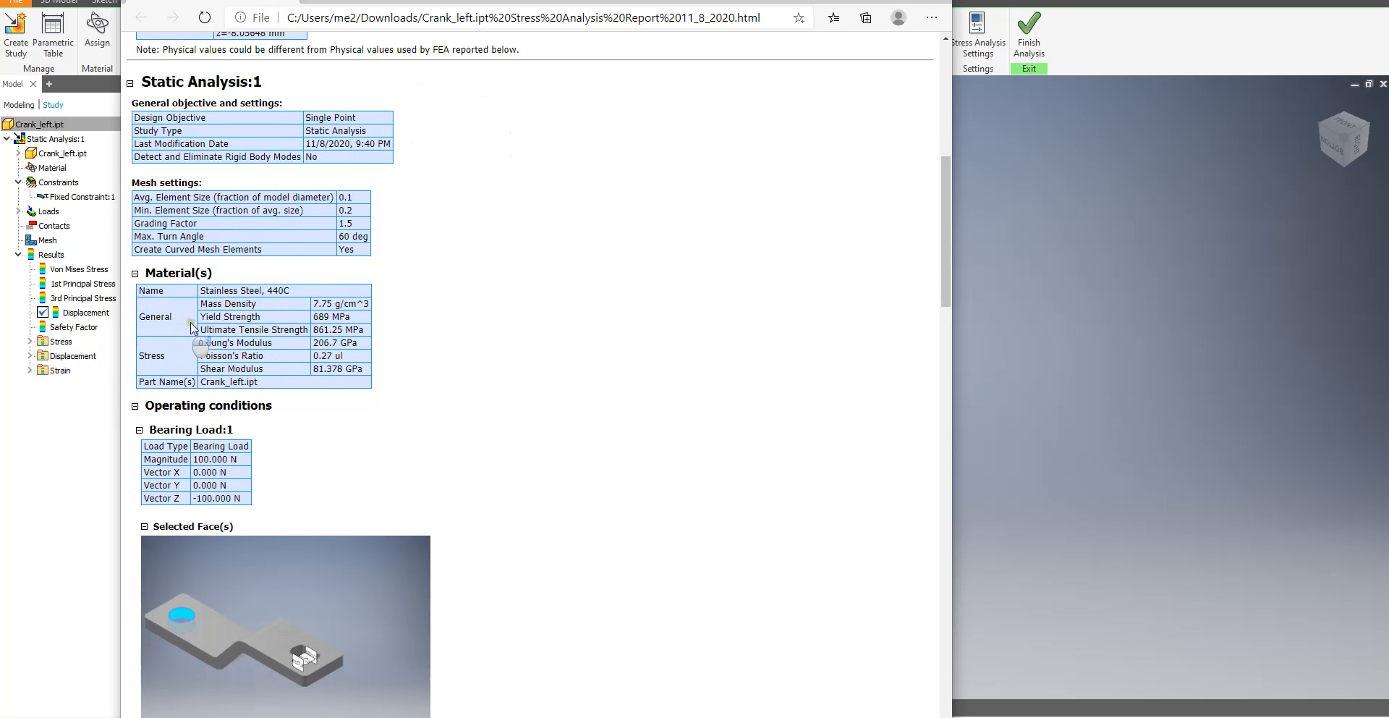
{"action": "scroll", "coordinate": [197, 237], "scroll_direction": "up", "scroll_amount": 2}
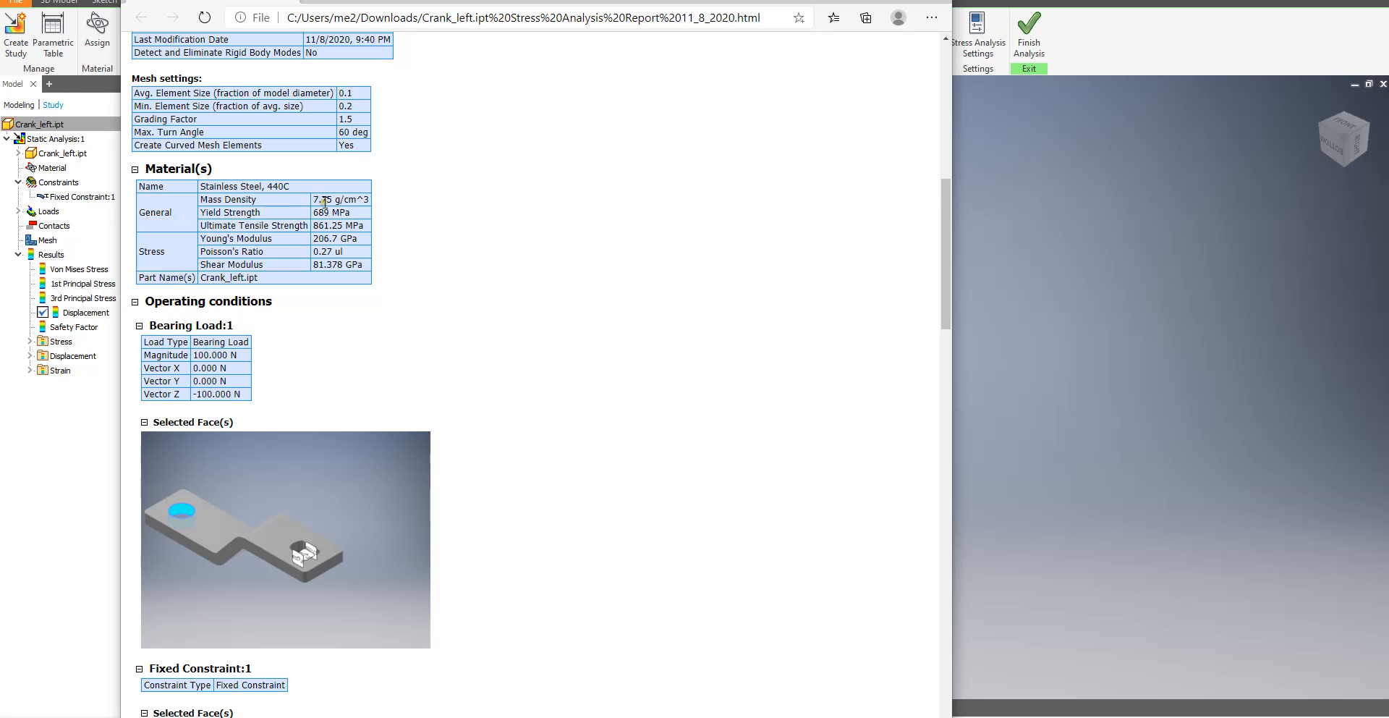
{"action": "left_click_drag", "start_coordinate": [204, 214], "coordinate": [356, 212]}
{"action": "left_click_drag", "start_coordinate": [257, 225], "coordinate": [369, 226]}
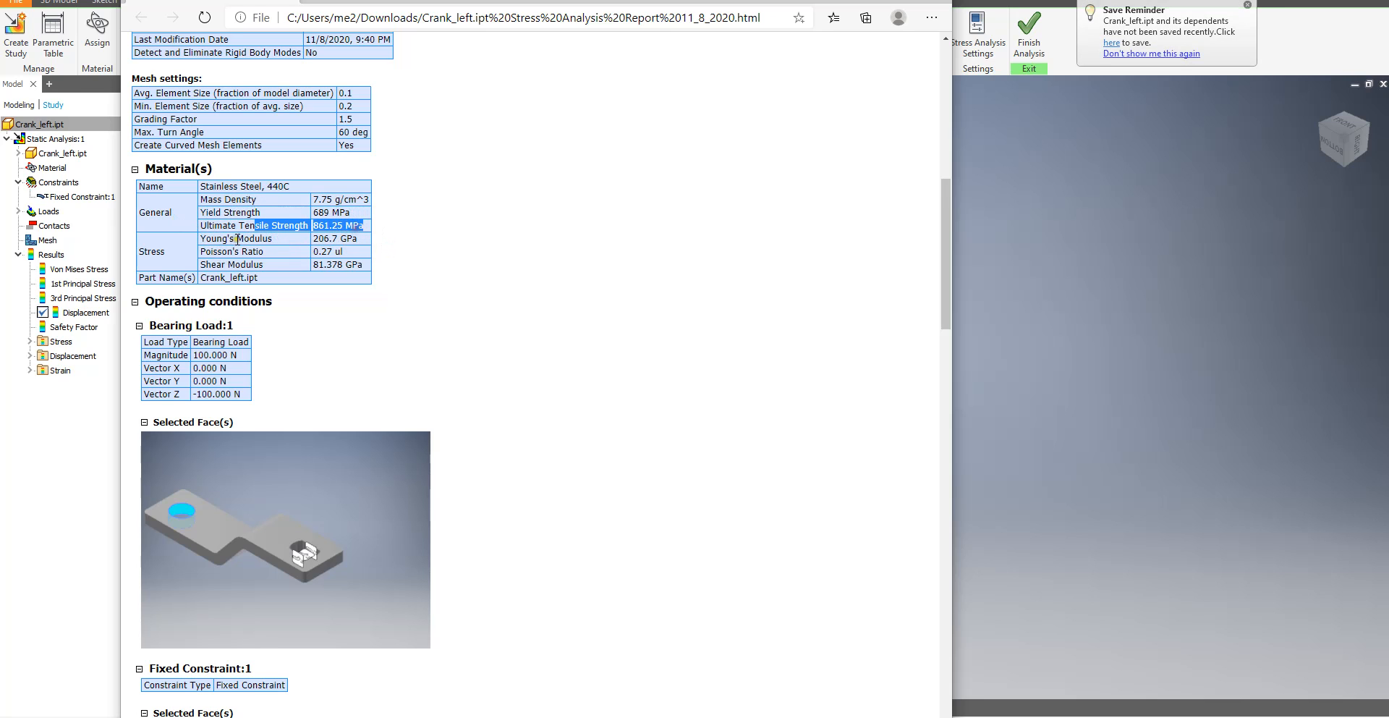
{"action": "left_click_drag", "start_coordinate": [237, 240], "coordinate": [370, 244]}
{"action": "left_click", "coordinate": [272, 256]}
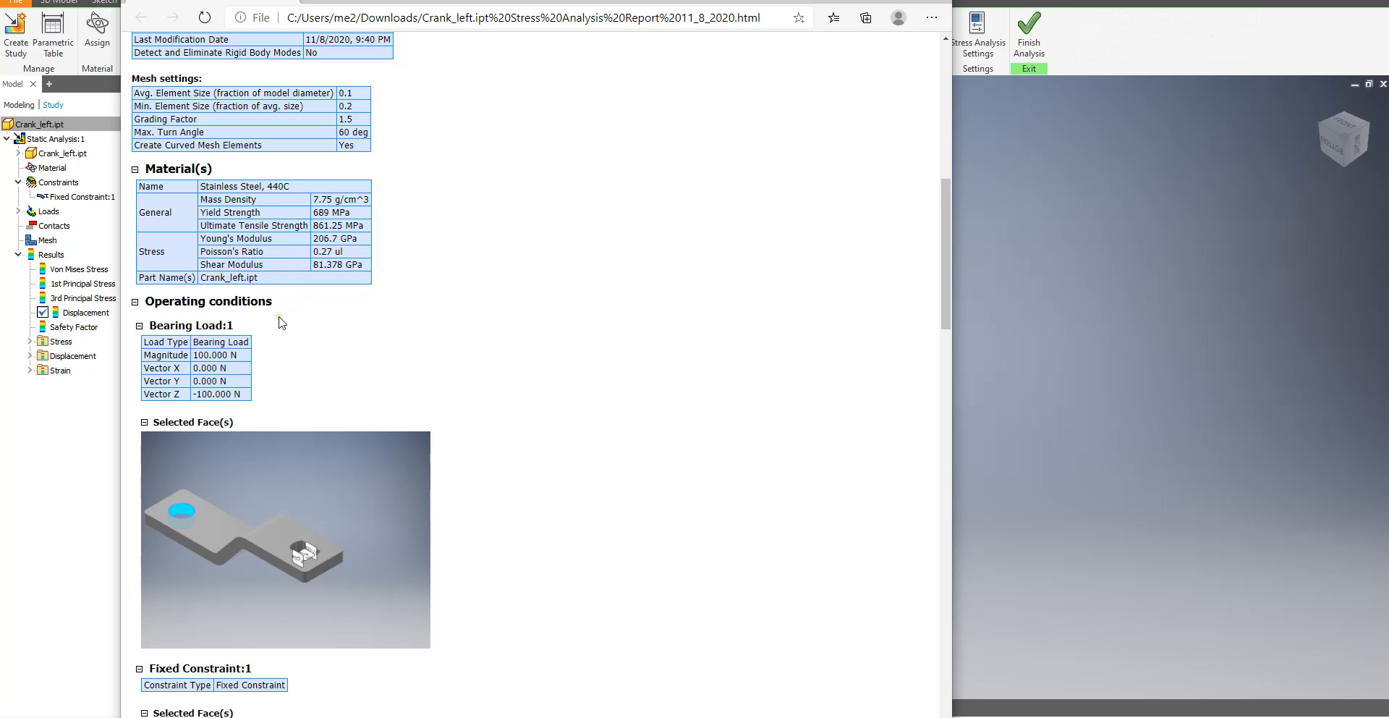
Return to the report's physical properties and check the crank's center of gravity coordinates
{"action": "scroll", "coordinate": [281, 322], "scroll_direction": "down", "scroll_amount": 5}
{"action": "scroll", "coordinate": [324, 350], "scroll_direction": "up", "scroll_amount": 7}
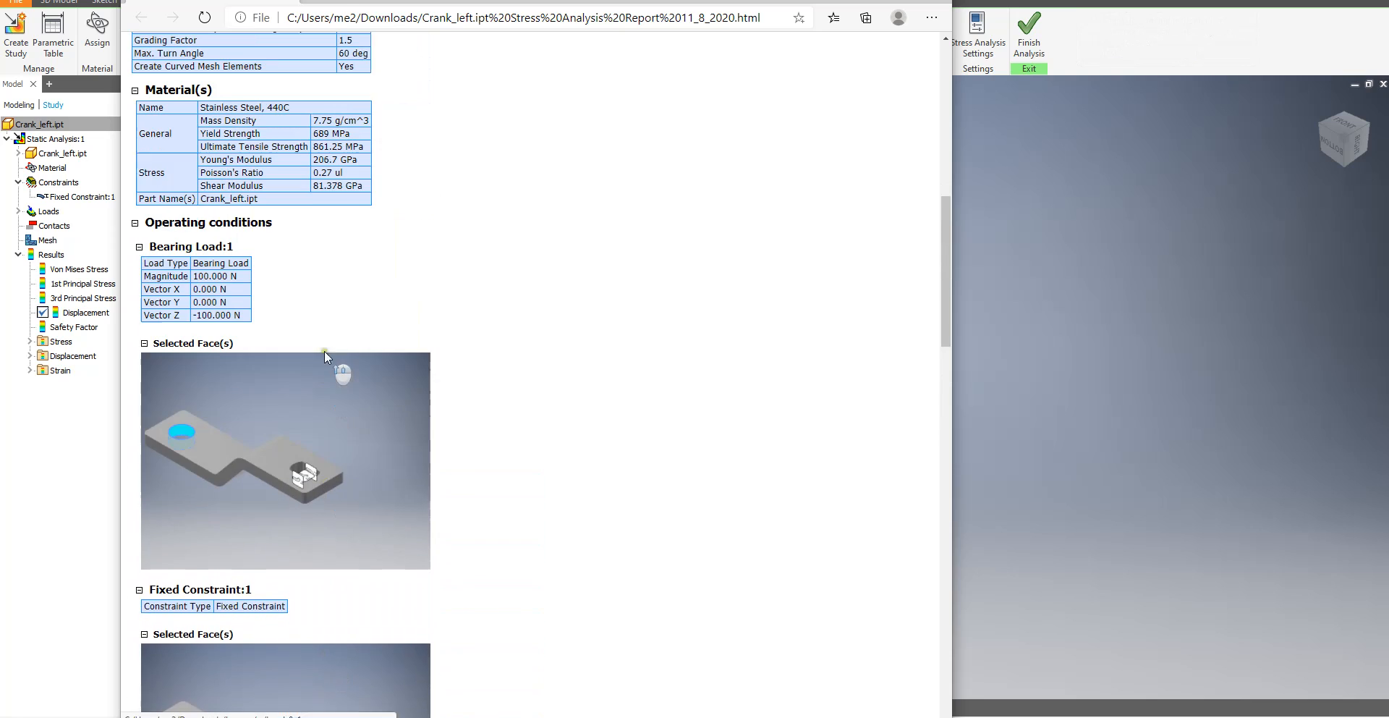
{"action": "scroll", "coordinate": [325, 340], "scroll_direction": "up", "scroll_amount": 2}
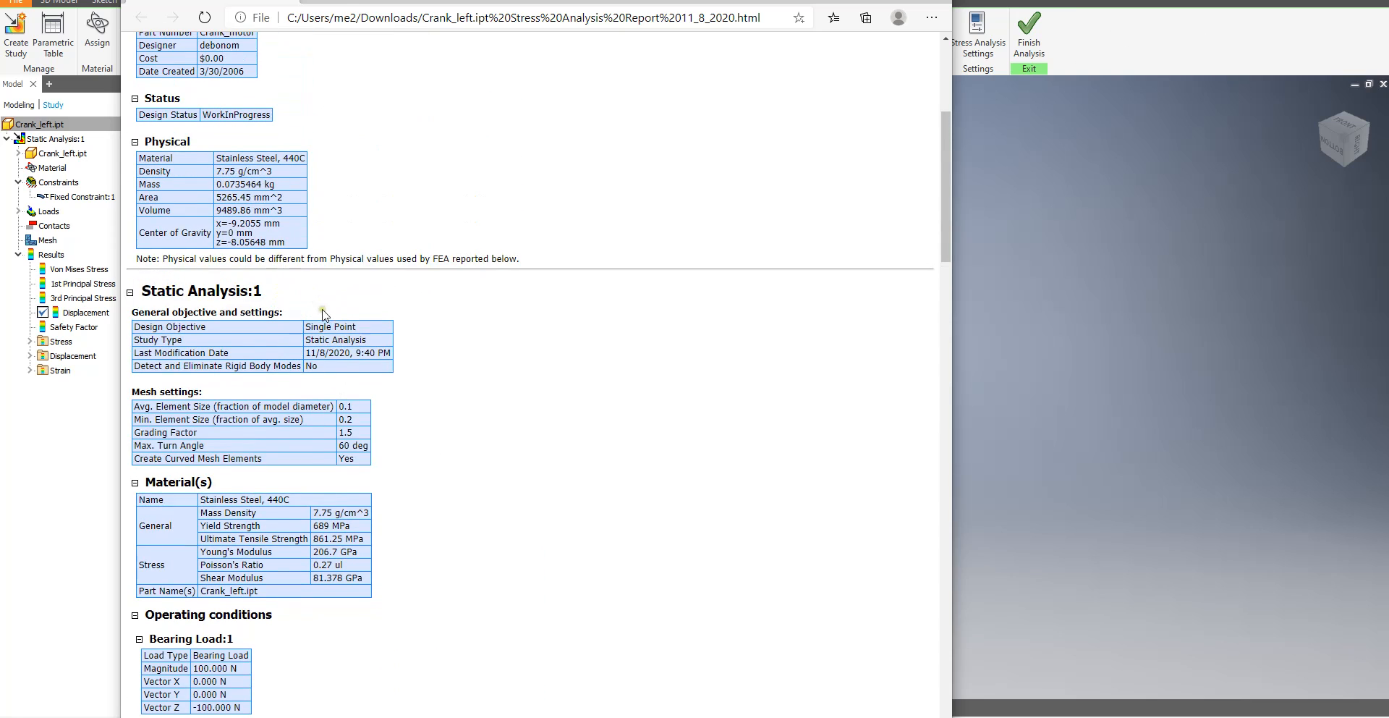
{"action": "left_click_drag", "start_coordinate": [149, 229], "coordinate": [310, 240]}
{"action": "left_click", "coordinate": [517, 399]}
Review the bearing load and fixed constraint faces, the reaction forces and the result summary in the report
{"action": "scroll", "coordinate": [517, 399], "scroll_direction": "down", "scroll_amount": 10}
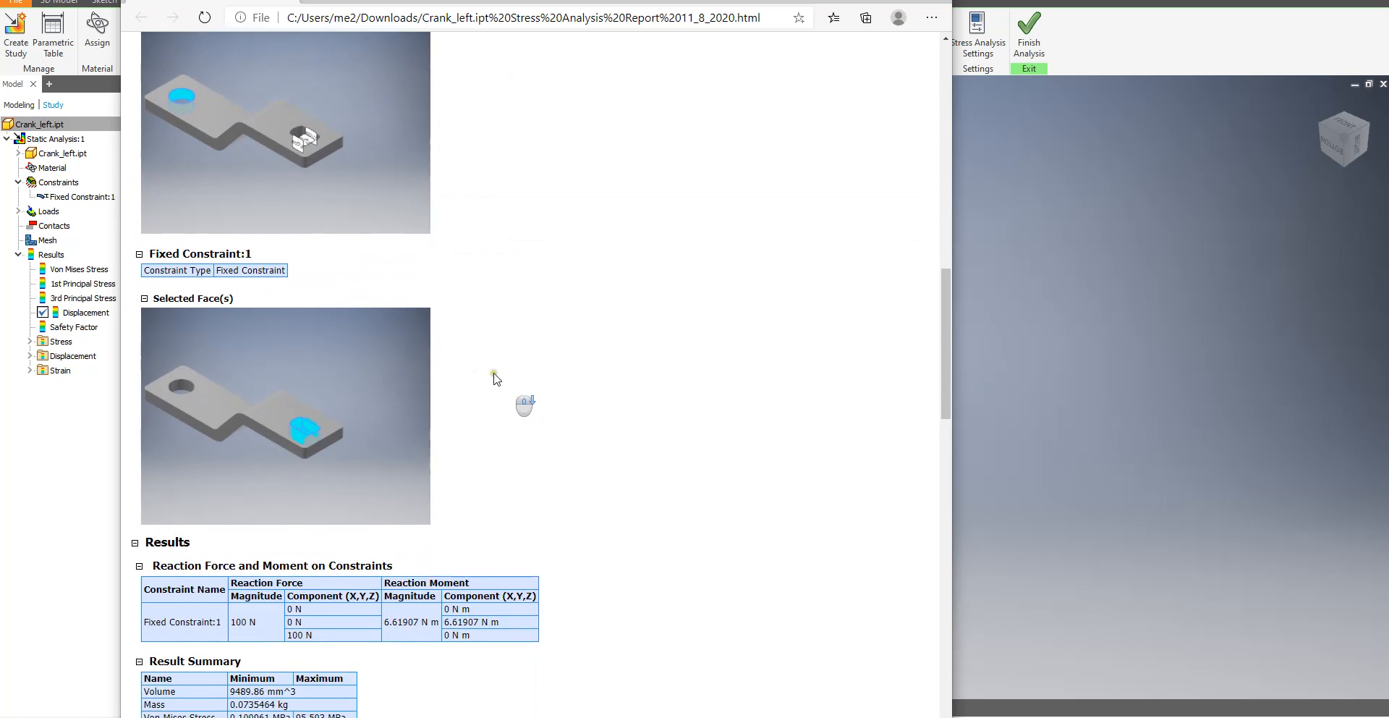
{"action": "scroll", "coordinate": [285, 266], "scroll_direction": "up", "scroll_amount": 4}
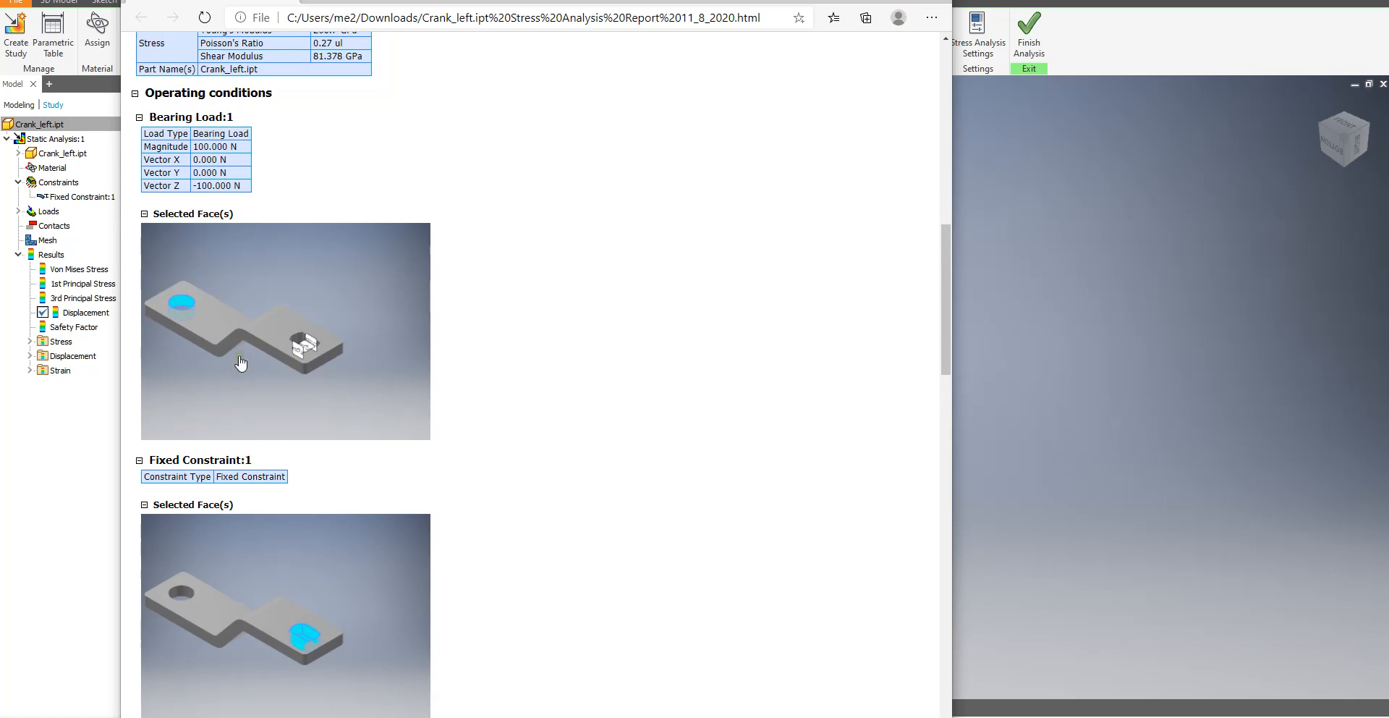
{"action": "scroll", "coordinate": [241, 364], "scroll_direction": "down", "scroll_amount": 10}
{"action": "scroll", "coordinate": [313, 328], "scroll_direction": "up", "scroll_amount": 3}
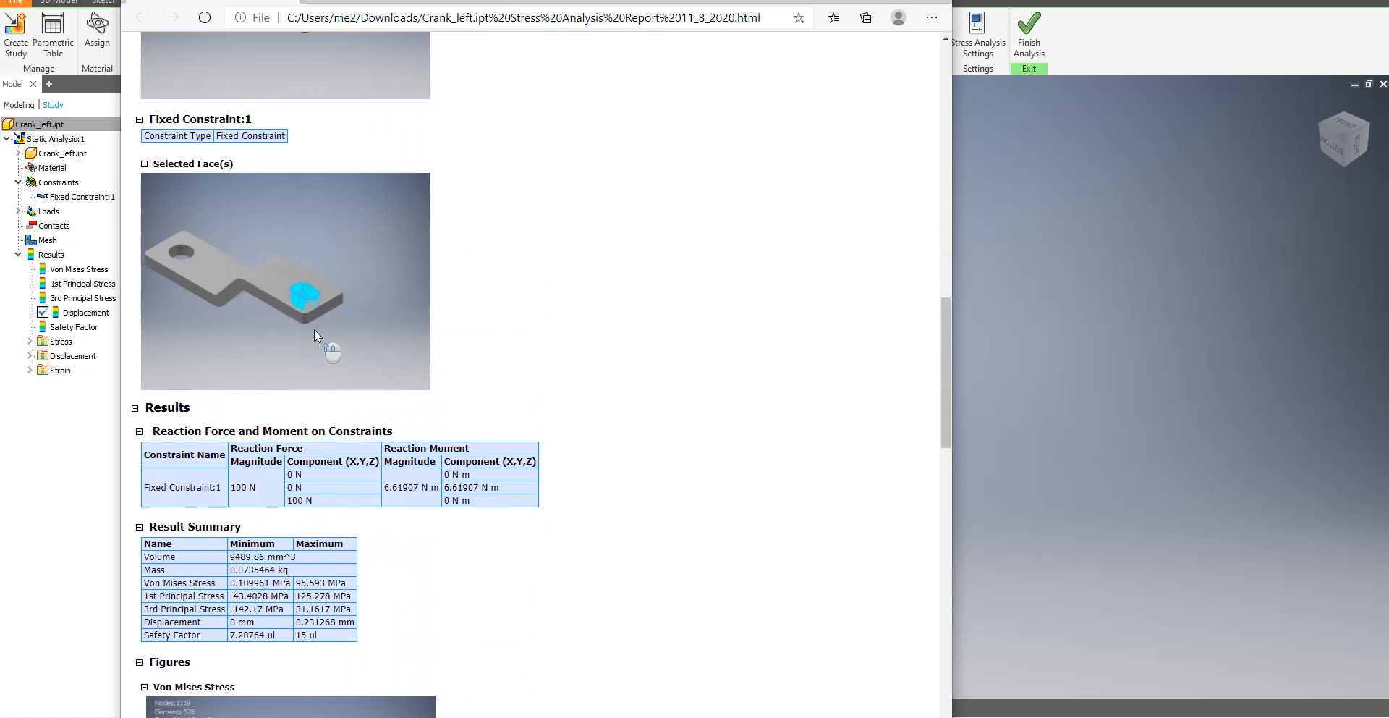
{"action": "scroll", "coordinate": [314, 329], "scroll_direction": "up", "scroll_amount": 2}
{"action": "scroll", "coordinate": [304, 242], "scroll_direction": "down", "scroll_amount": 6}
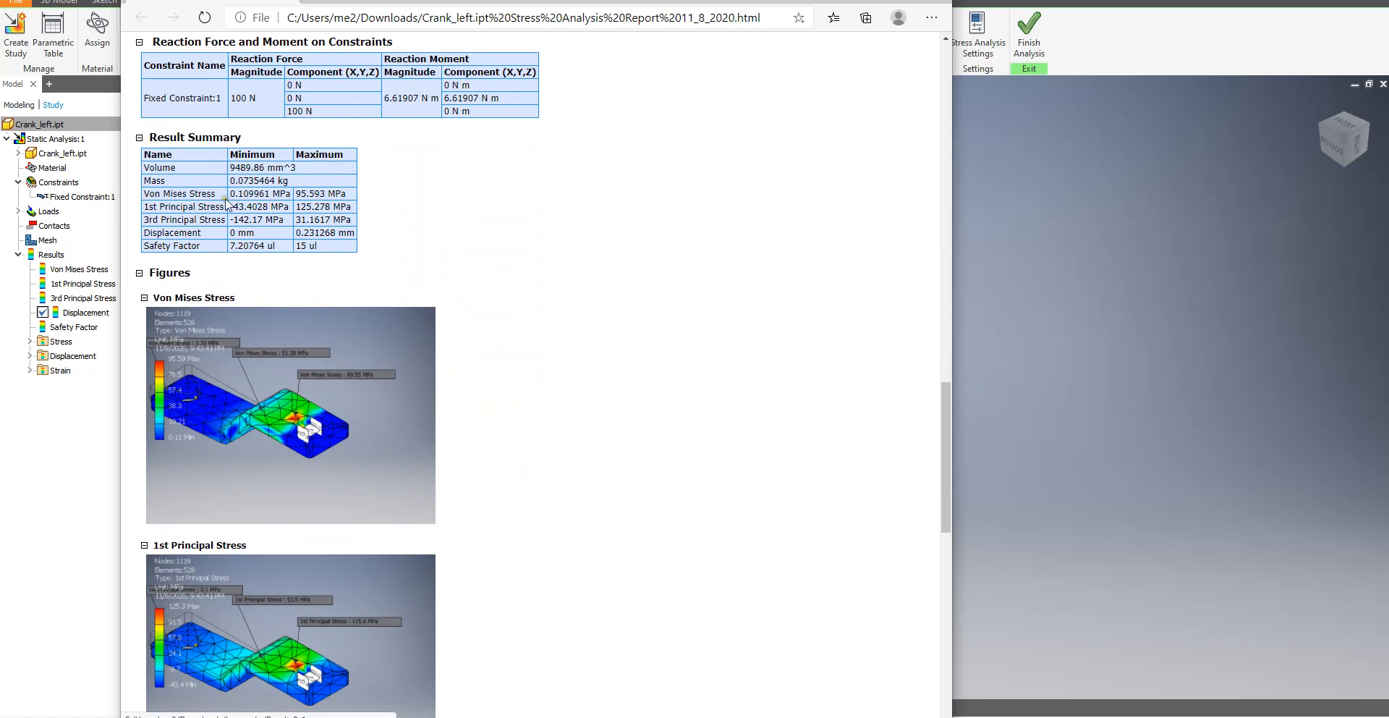
Examine the report's Von Mises, principal stress, displacement and safety factor figures
{"action": "scroll", "coordinate": [281, 362], "scroll_direction": "down", "scroll_amount": 8}
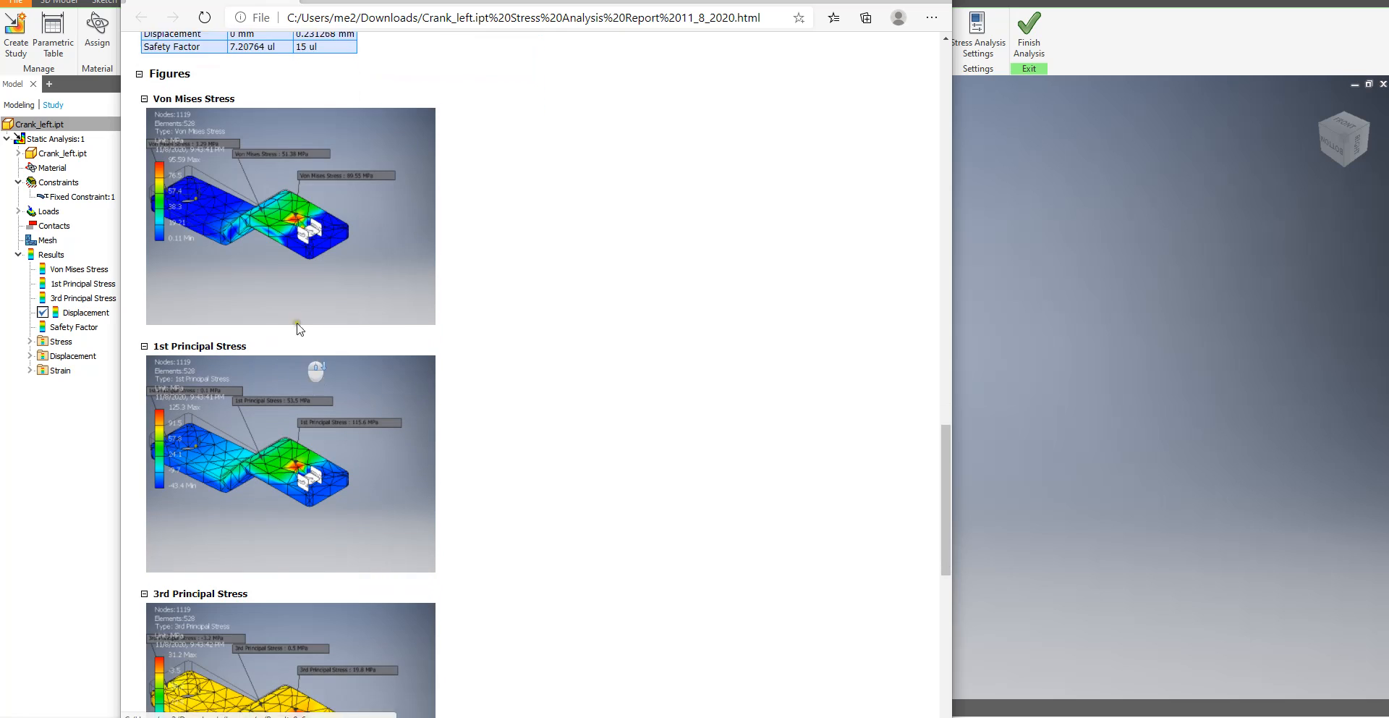
{"action": "scroll", "coordinate": [275, 491], "scroll_direction": "down", "scroll_amount": 1}
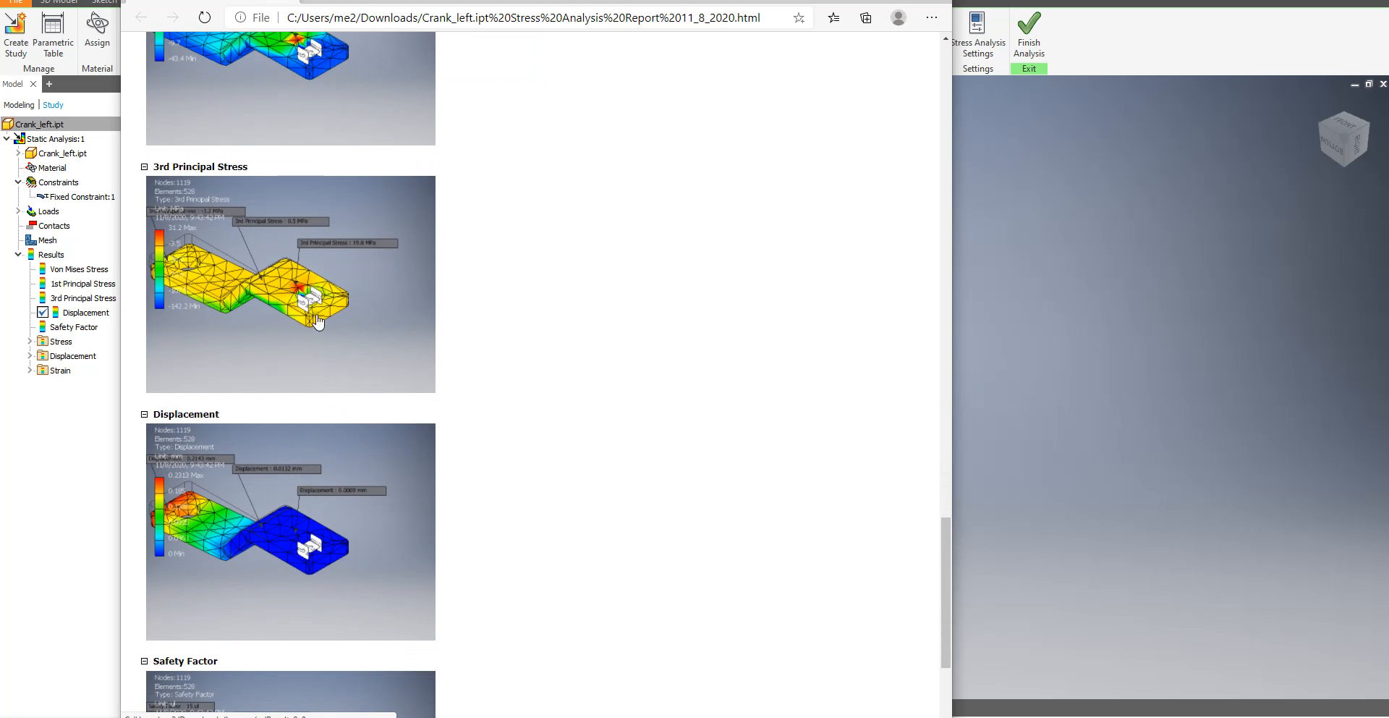
{"action": "scroll", "coordinate": [289, 452], "scroll_direction": "down", "scroll_amount": 3}
{"action": "scroll", "coordinate": [312, 525], "scroll_direction": "up", "scroll_amount": 15}
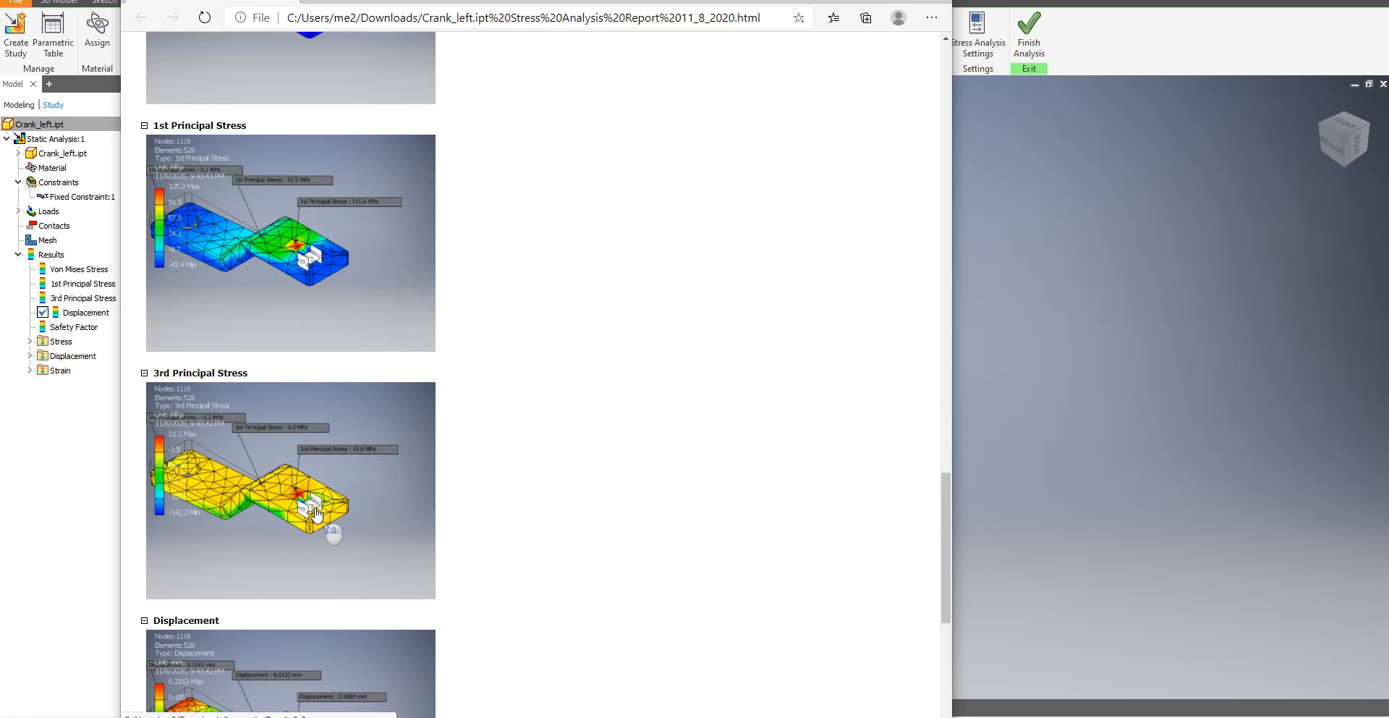
{"action": "scroll", "coordinate": [308, 422], "scroll_direction": "down", "scroll_amount": 8}
{"action": "scroll", "coordinate": [308, 421], "scroll_direction": "down", "scroll_amount": 1}
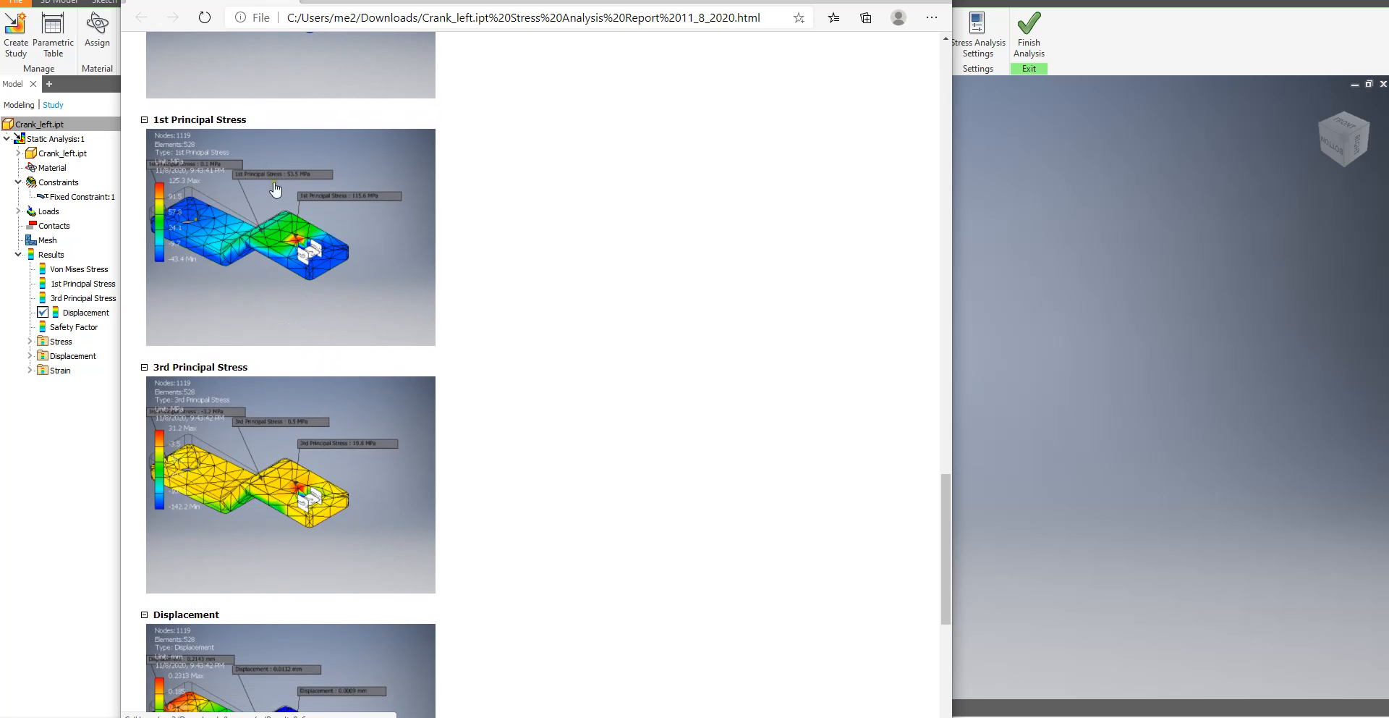
{"action": "scroll", "coordinate": [323, 553], "scroll_direction": "down", "scroll_amount": 5}
{"action": "scroll", "coordinate": [319, 577], "scroll_direction": "up", "scroll_amount": 13}
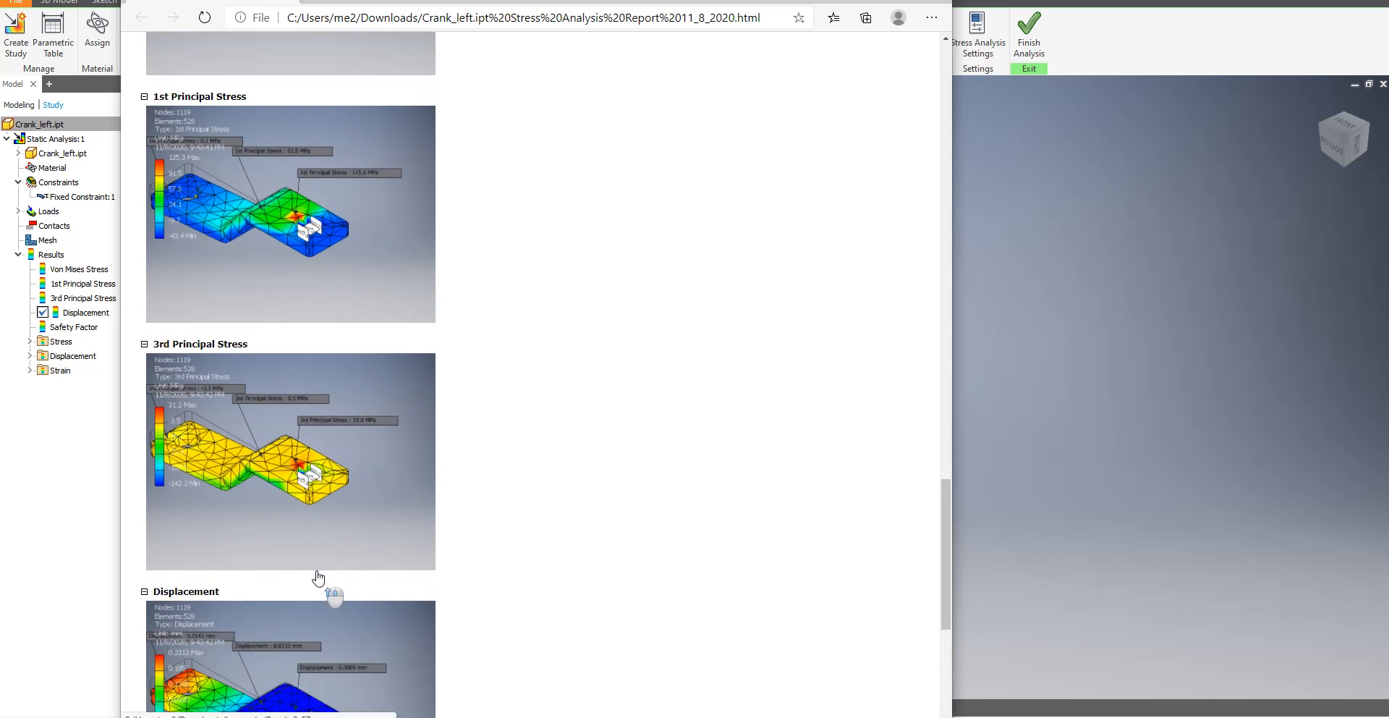
{"action": "scroll", "coordinate": [319, 577], "scroll_direction": "up", "scroll_amount": 20}
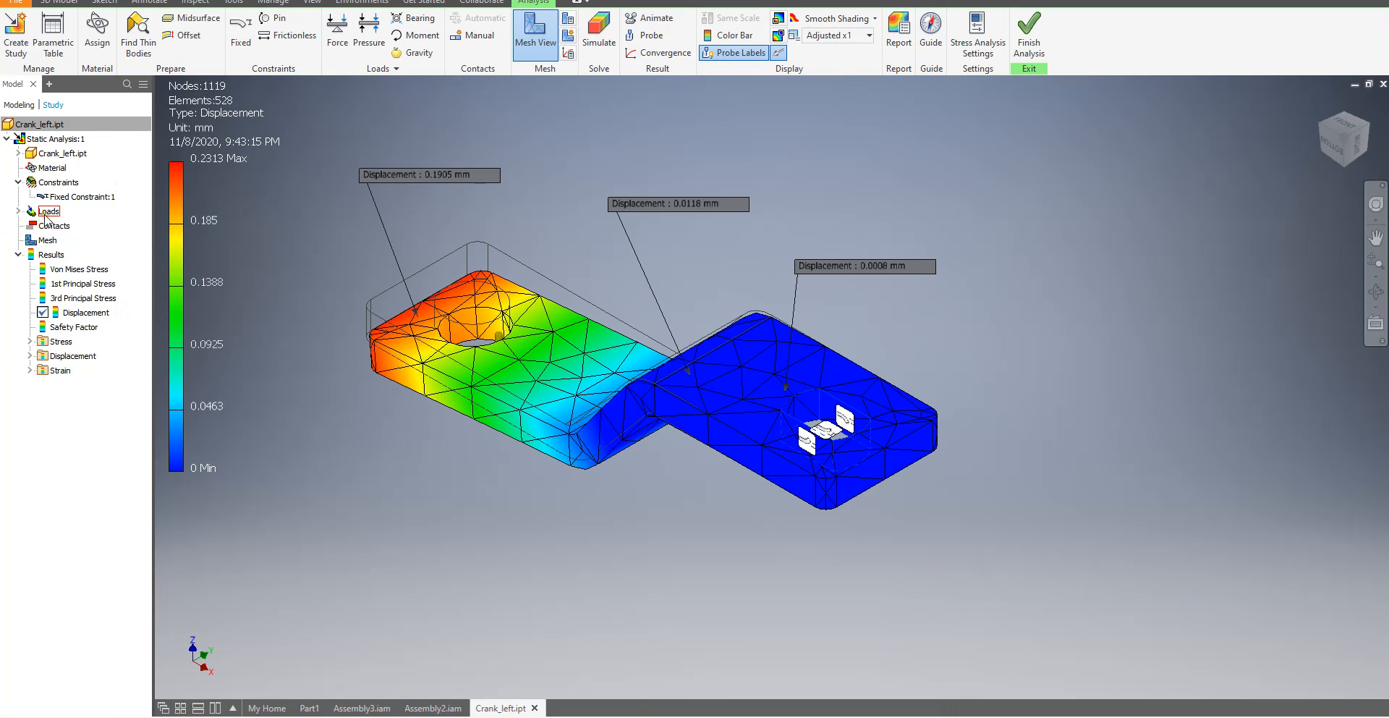
Delete the bearing load from the crank's static analysis
{"action": "left_click", "coordinate": [18, 211]}
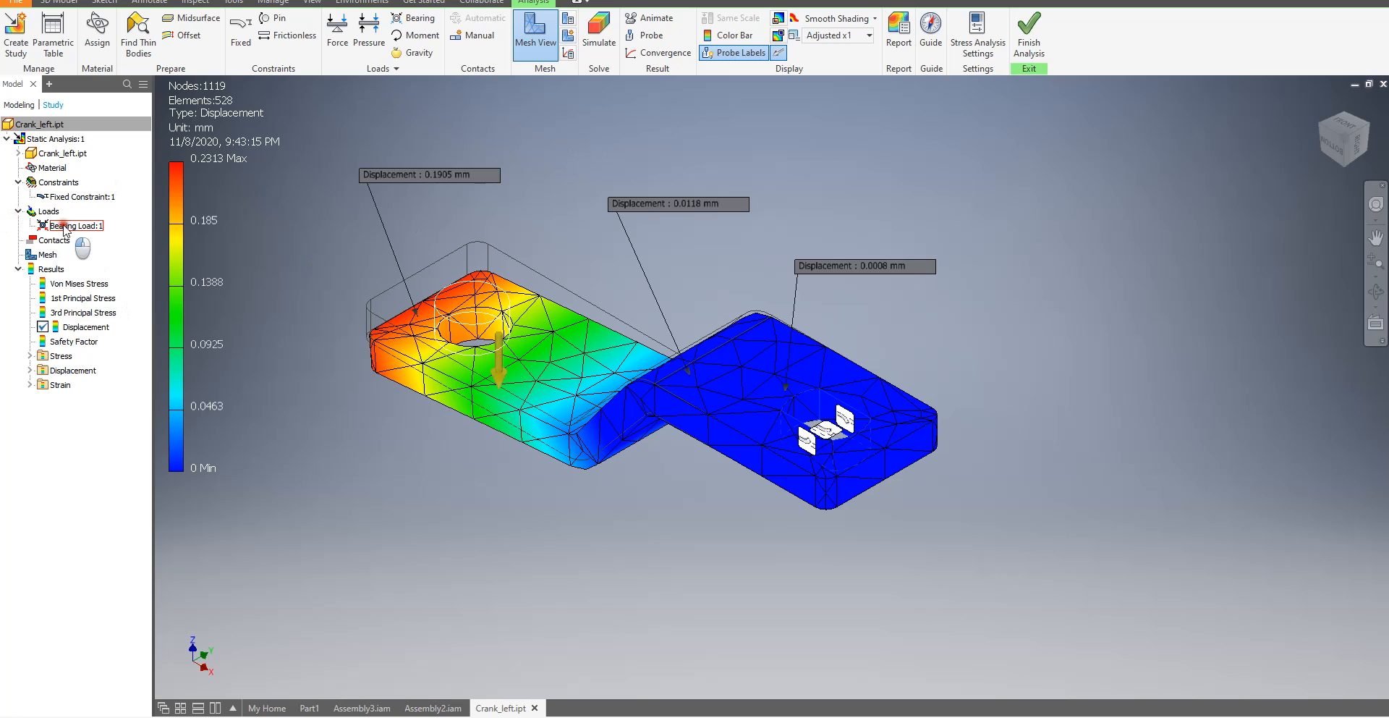
{"action": "right_click", "coordinate": [56, 227]}
{"action": "left_click", "coordinate": [93, 297]}
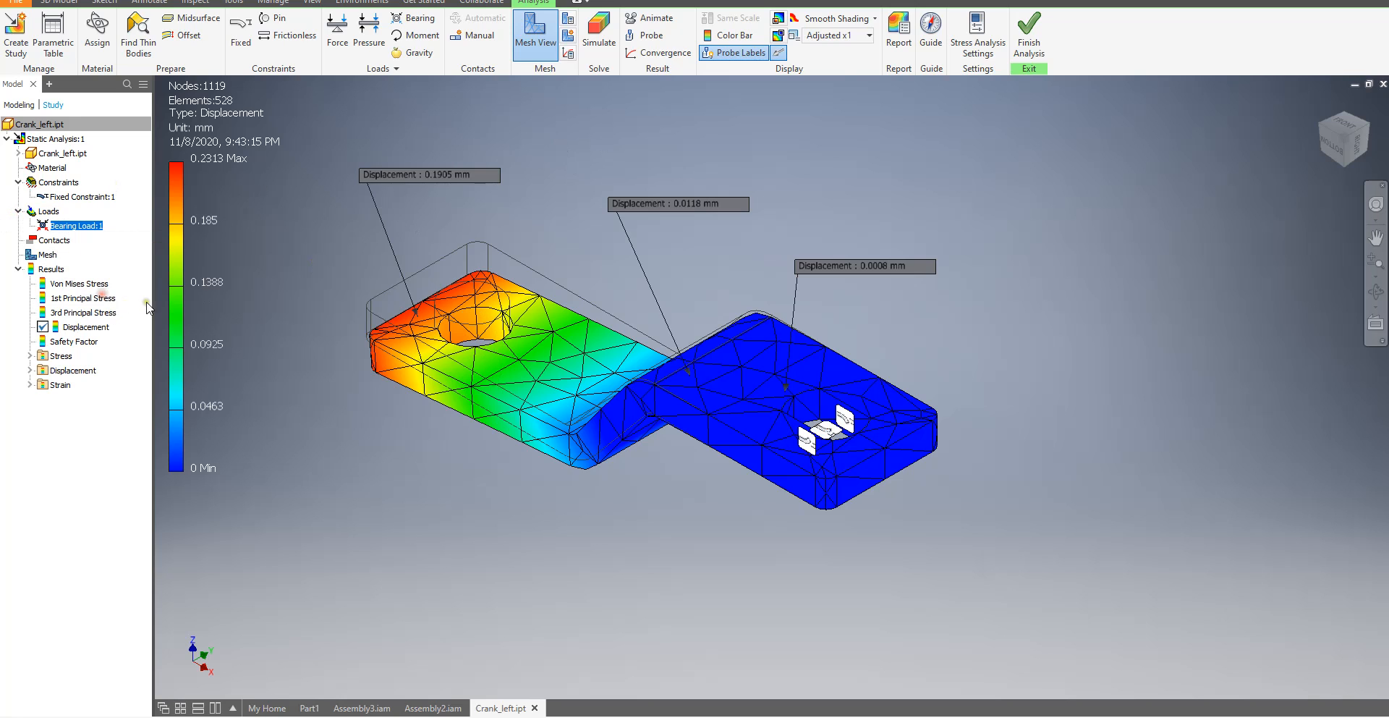
Turn off the mesh overlay and display the Von Mises Stress results on the crank
{"action": "left_click", "coordinate": [535, 33]}
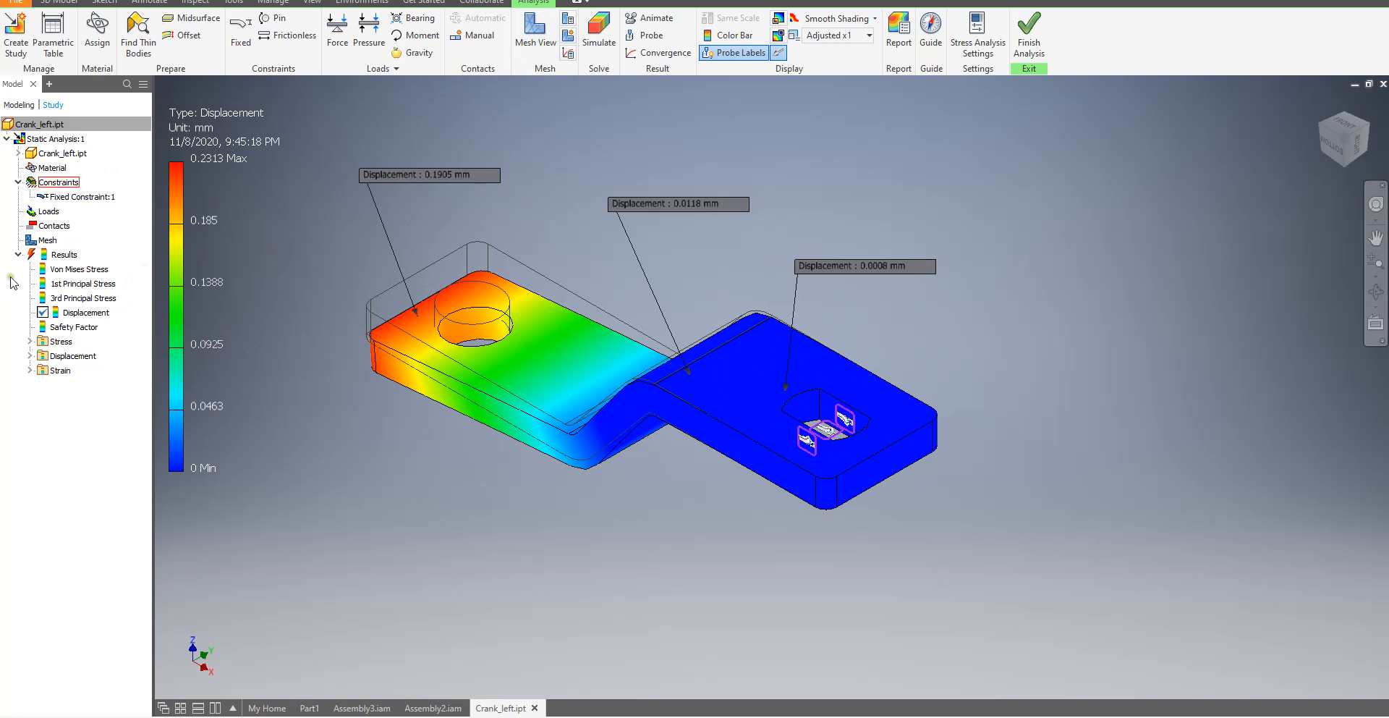
{"action": "left_click", "coordinate": [72, 313]}
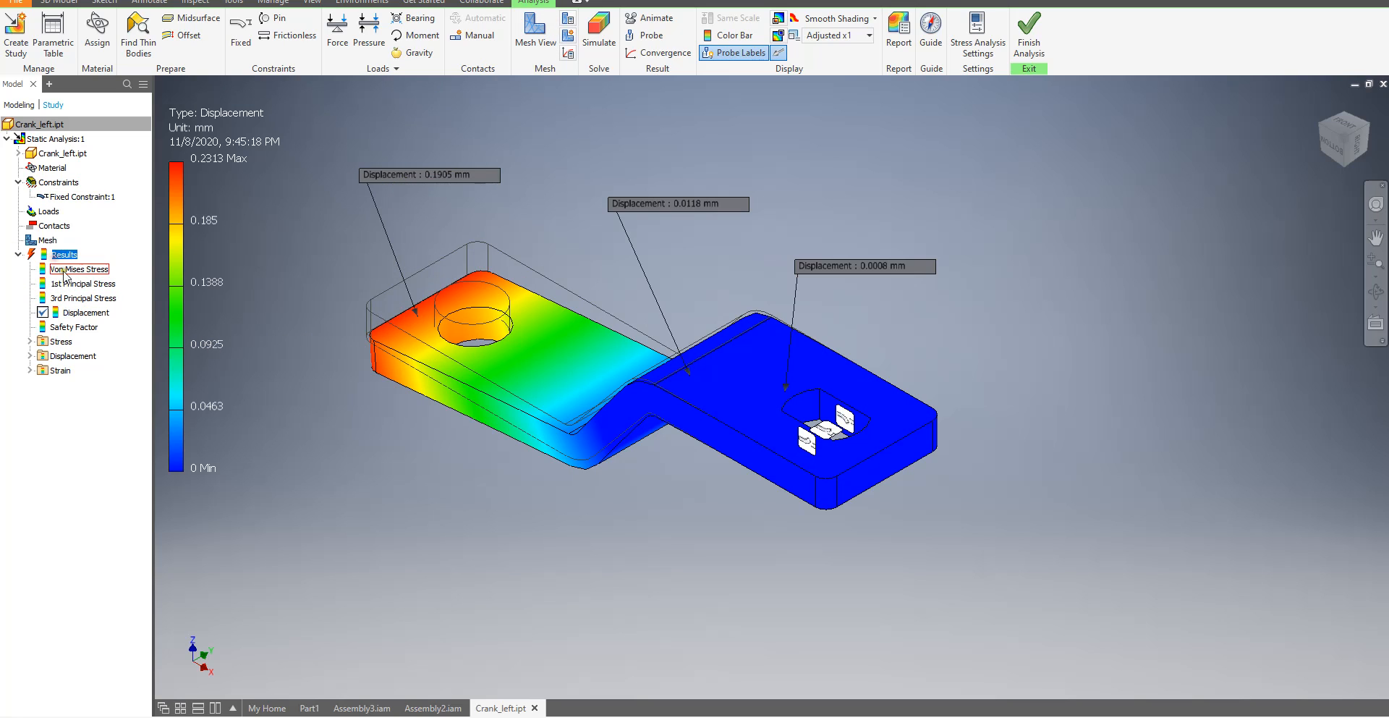
{"action": "double_click", "coordinate": [80, 269]}
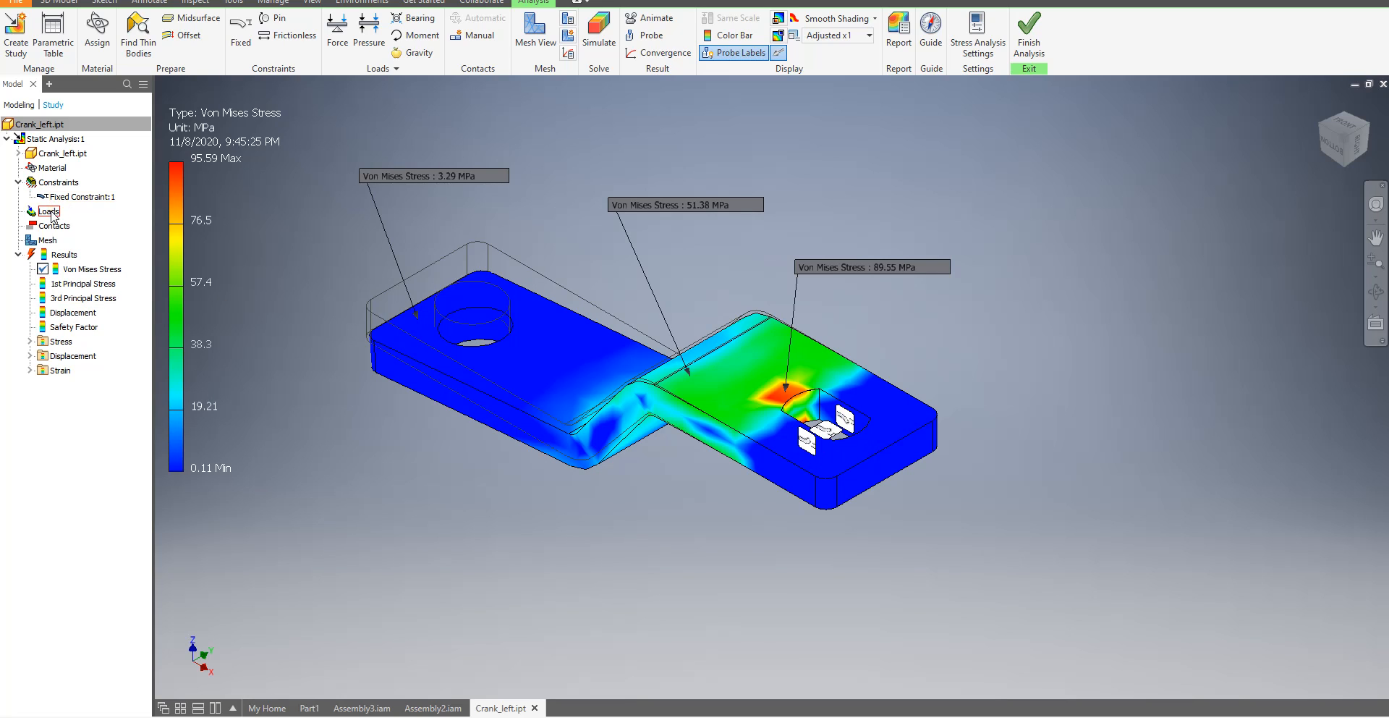
Apply a 200 N force to the flat top face around the round hole, with its direction flipped to point upward
{"action": "left_click", "coordinate": [338, 30]}
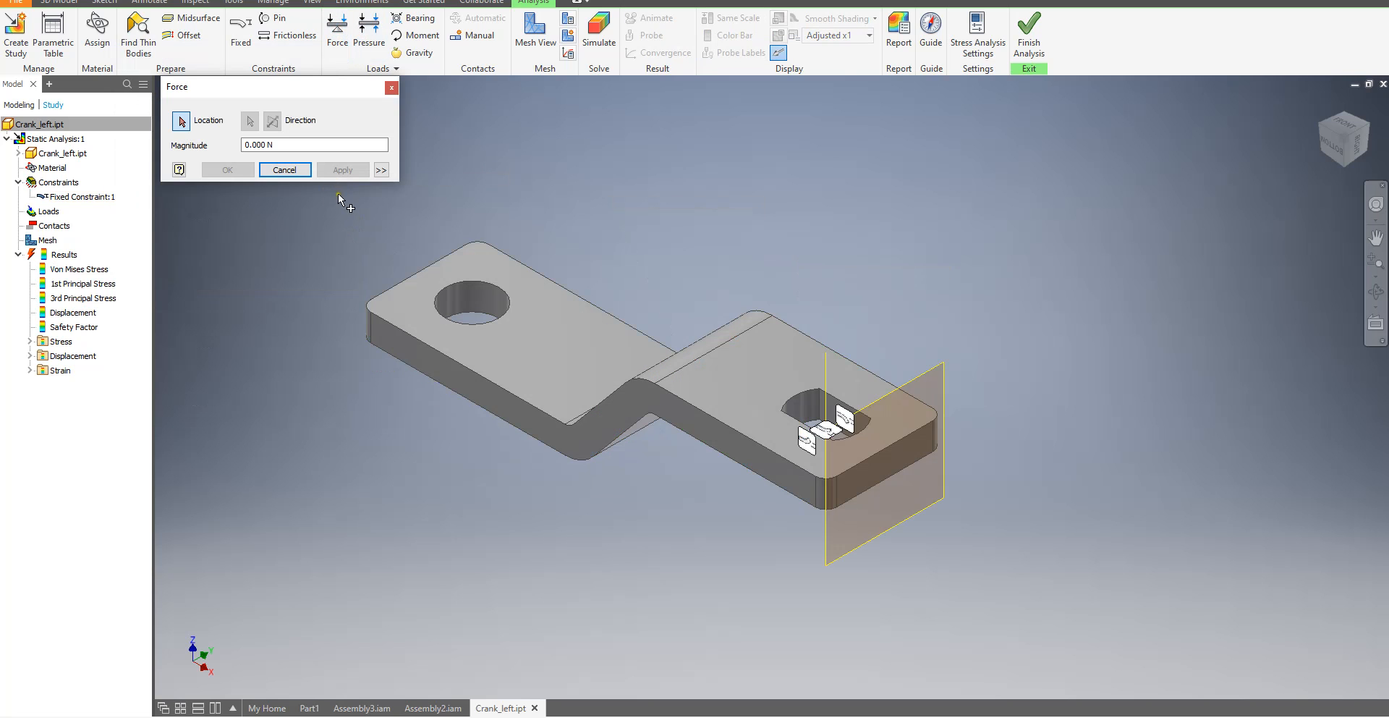
{"action": "left_click", "coordinate": [446, 276]}
{"action": "left_click", "coordinate": [246, 145]}
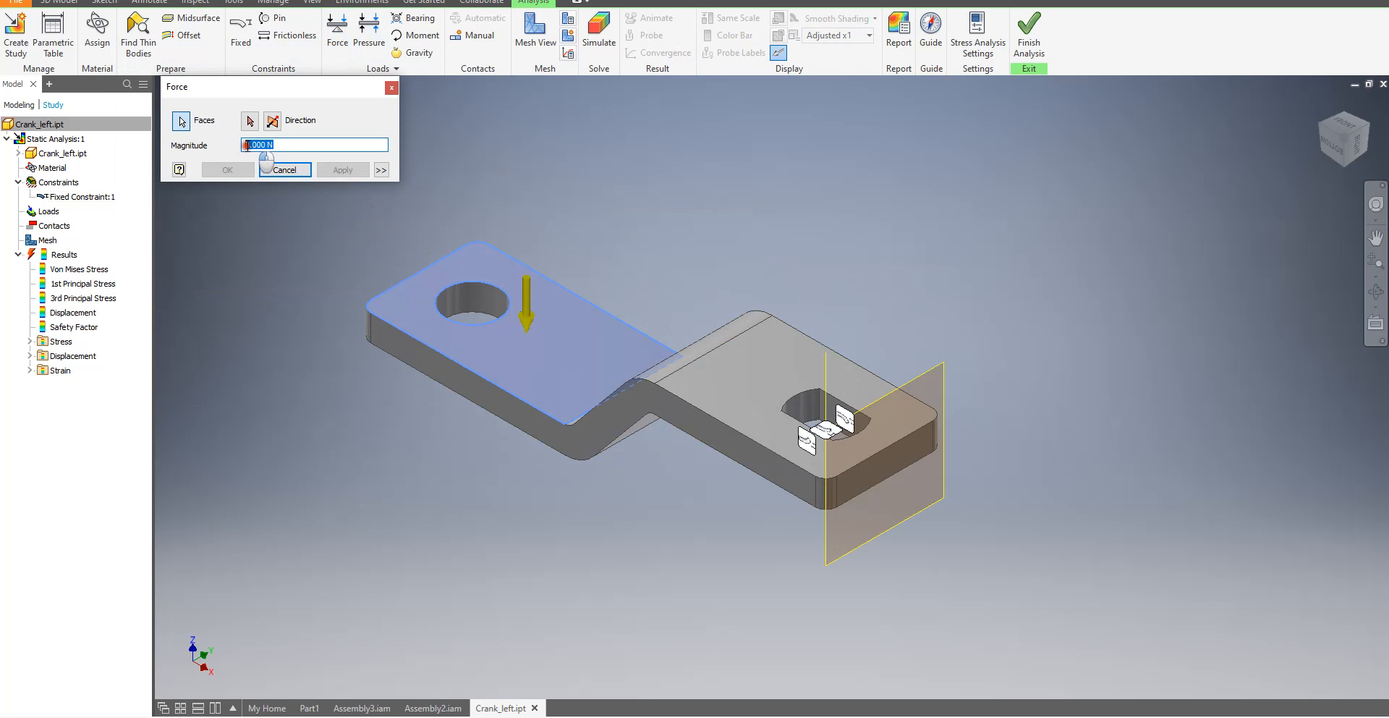
{"action": "type", "text": "200"}
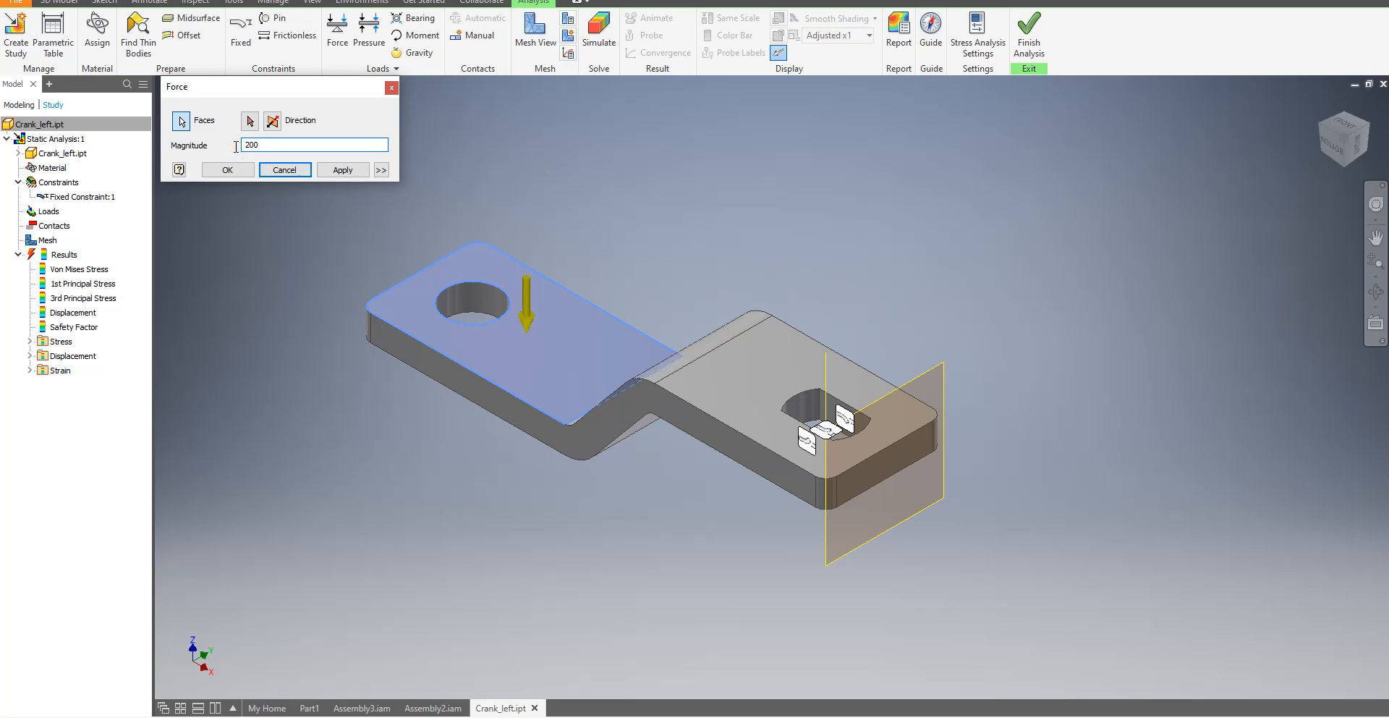
{"action": "left_click", "coordinate": [273, 123]}
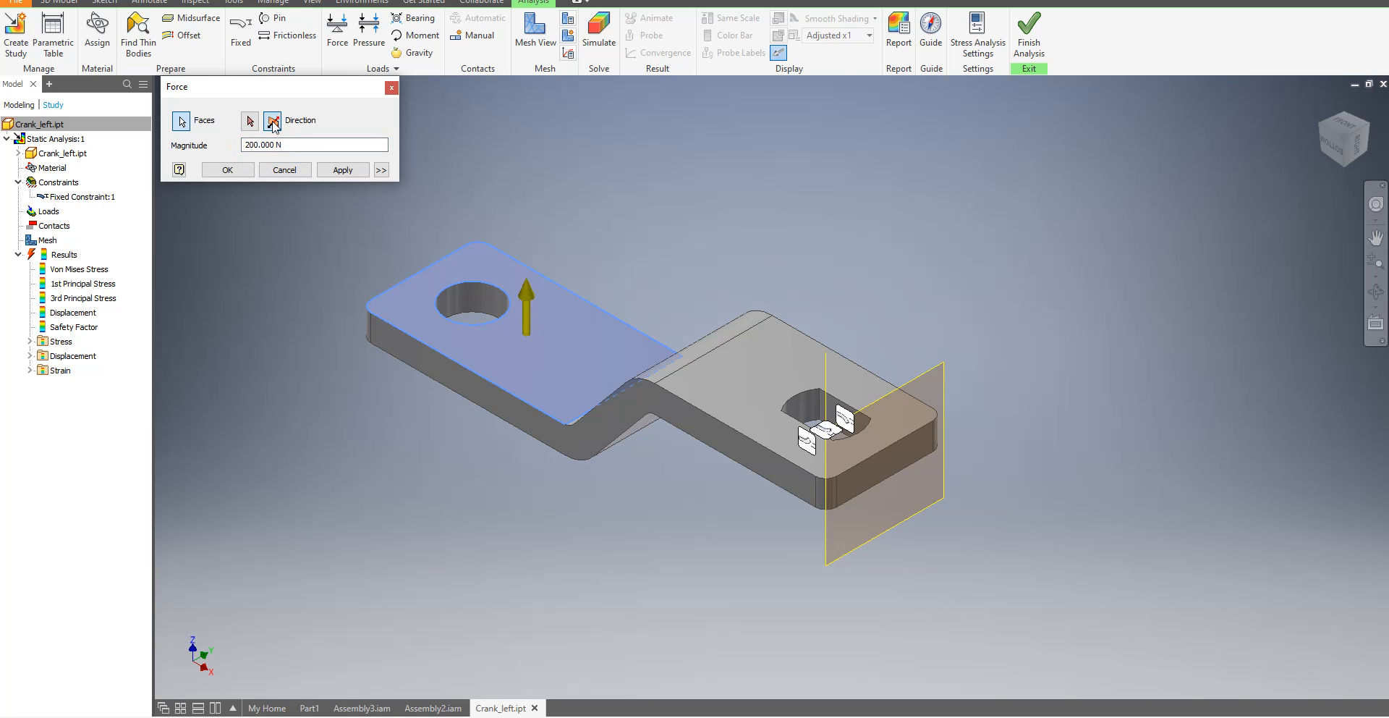
{"action": "left_click", "coordinate": [342, 170]}
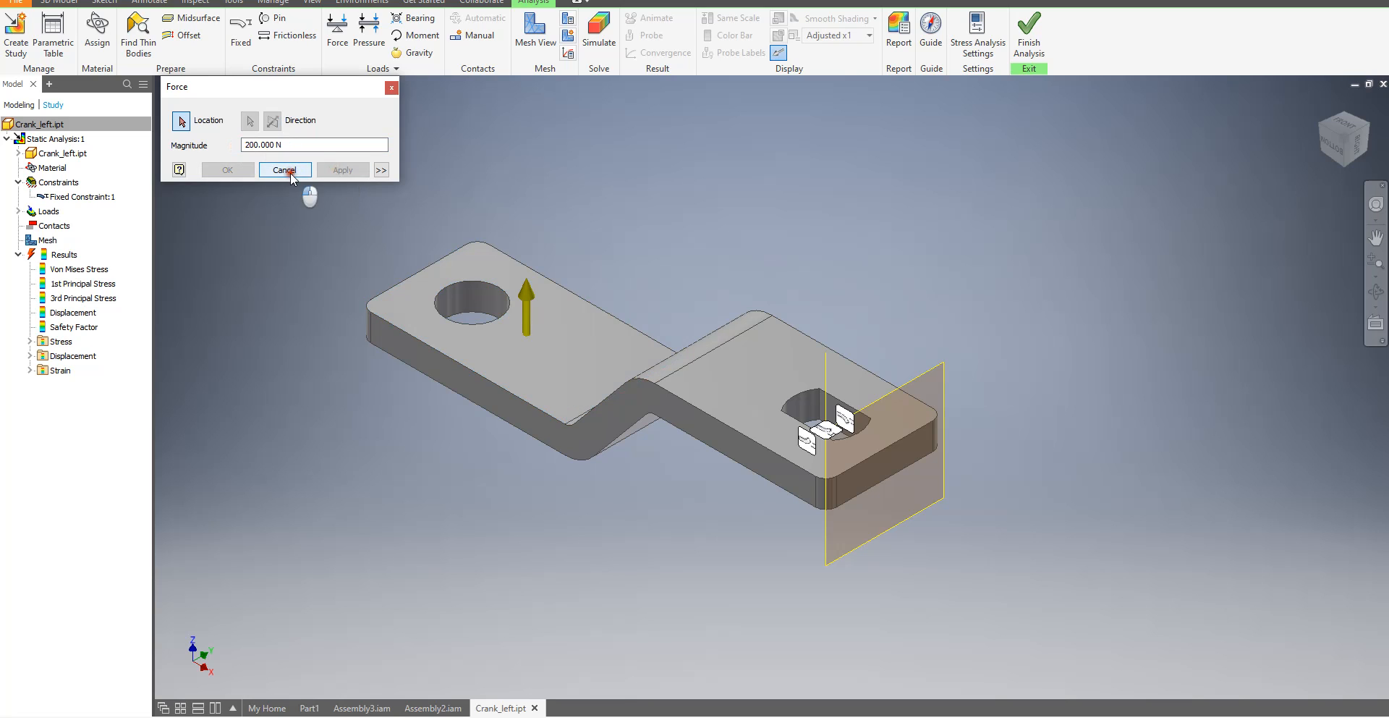
{"action": "left_click", "coordinate": [289, 171]}
Run the static analysis simulation with the new force load
{"action": "left_click", "coordinate": [599, 35]}
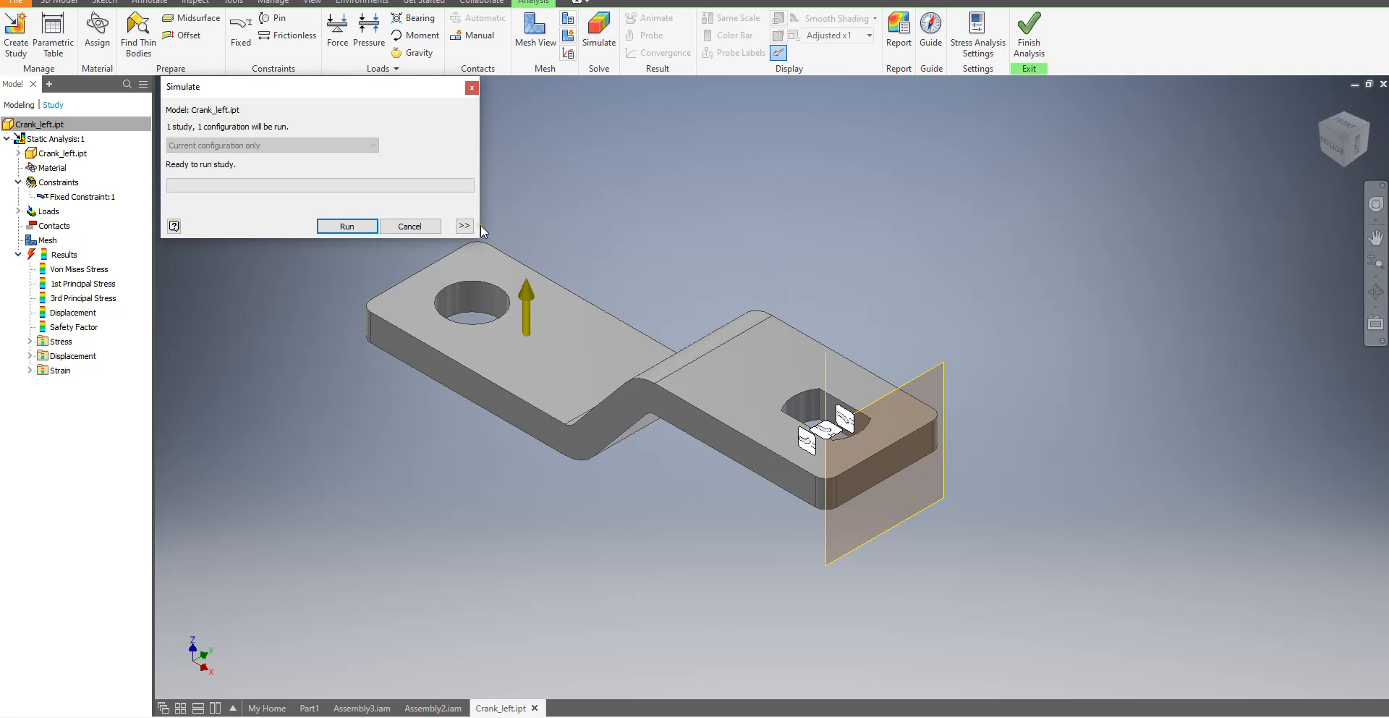
{"action": "left_click", "coordinate": [346, 225]}
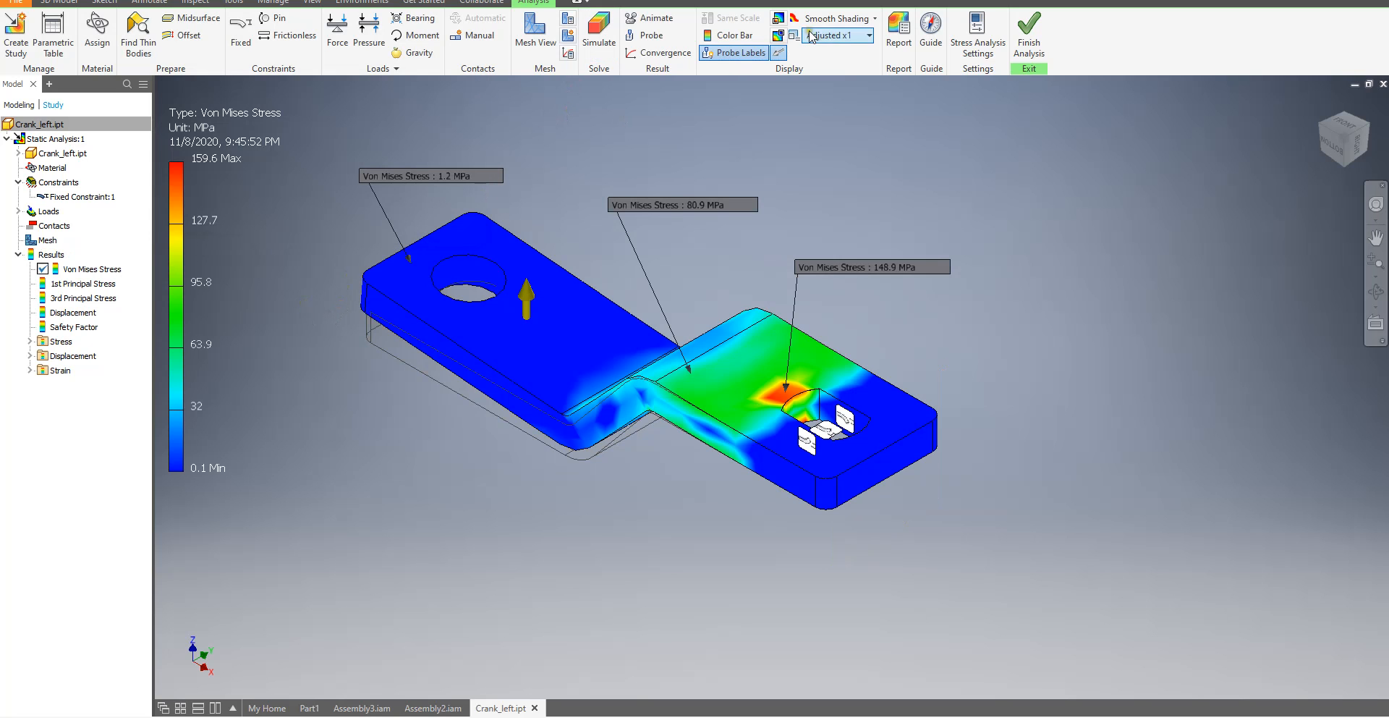
Animate the Von Mises Stress results with 20 steps at normal speed, then stop the playback
{"action": "left_click", "coordinate": [649, 18]}
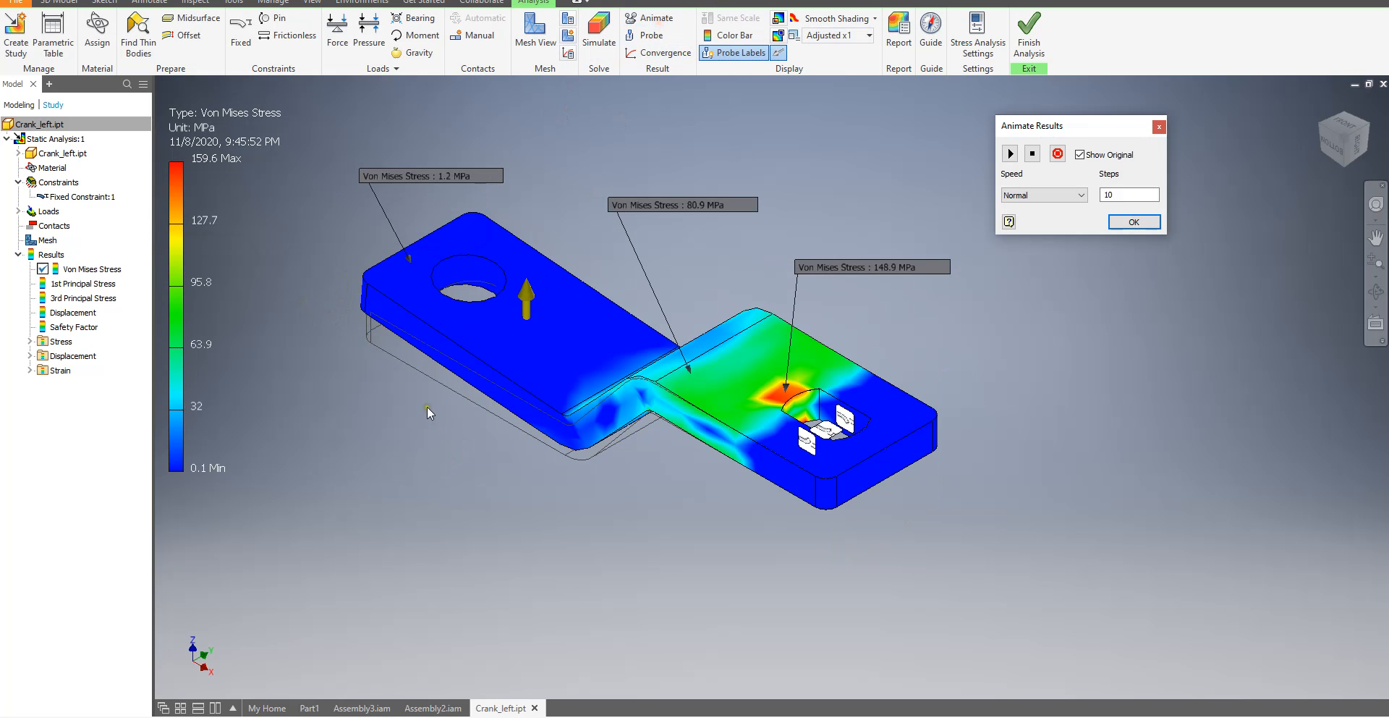
{"action": "left_click", "coordinate": [1013, 156]}
{"action": "left_click", "coordinate": [1125, 198]}
{"action": "double_click", "coordinate": [1125, 198]}
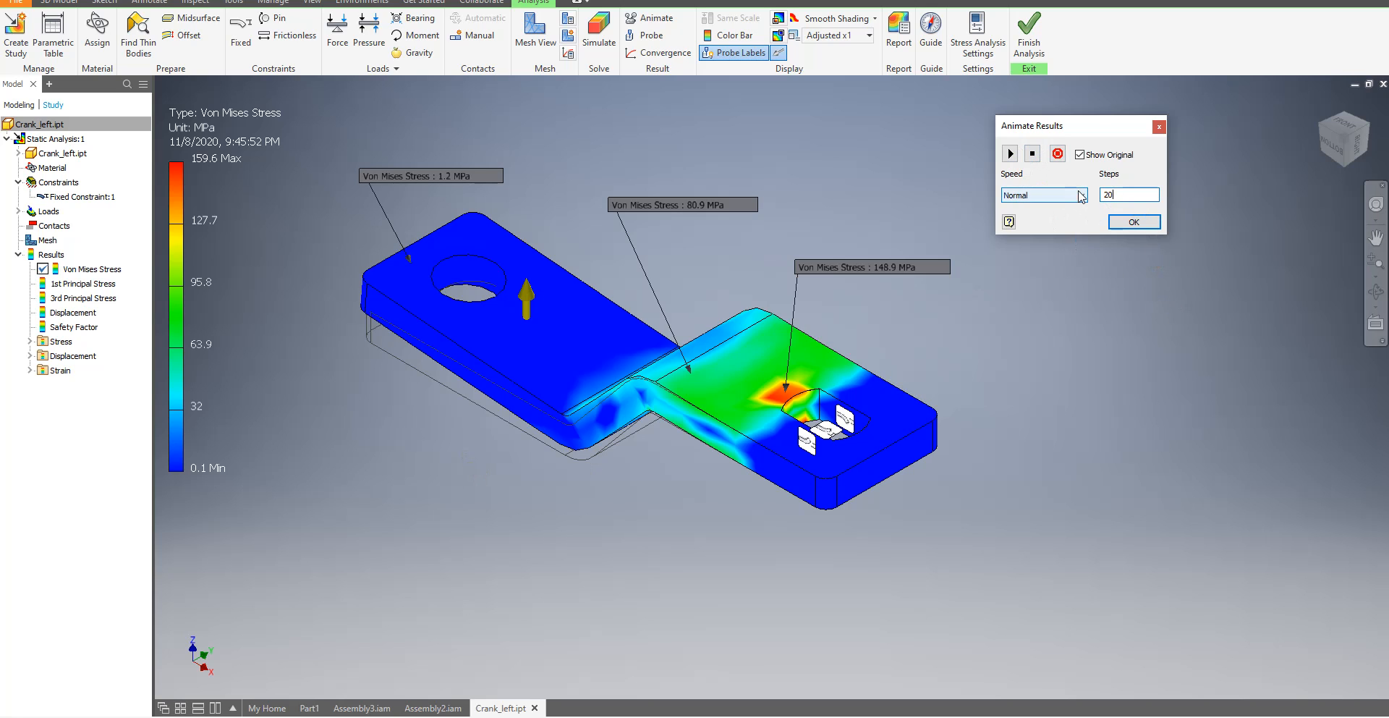
{"action": "type", "text": "20"}
{"action": "left_click", "coordinate": [1010, 153]}
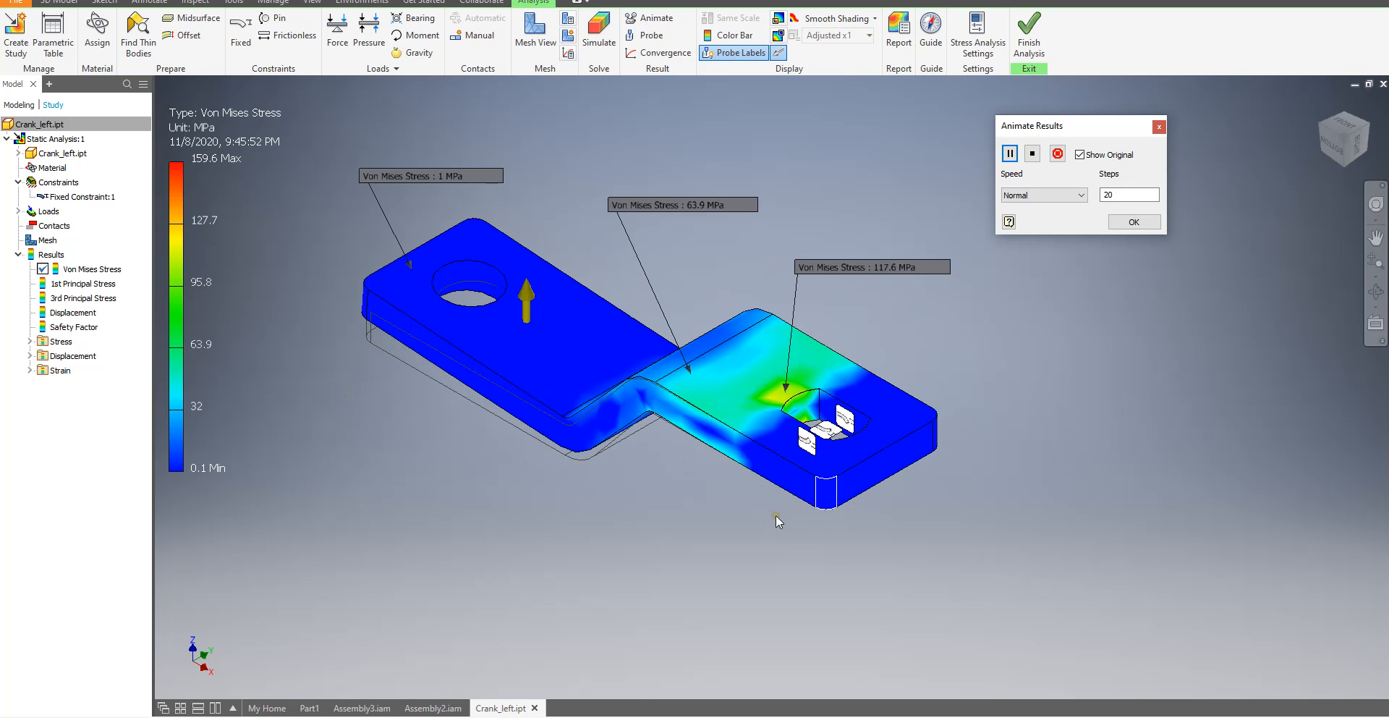
{"action": "left_click", "coordinate": [1033, 155]}
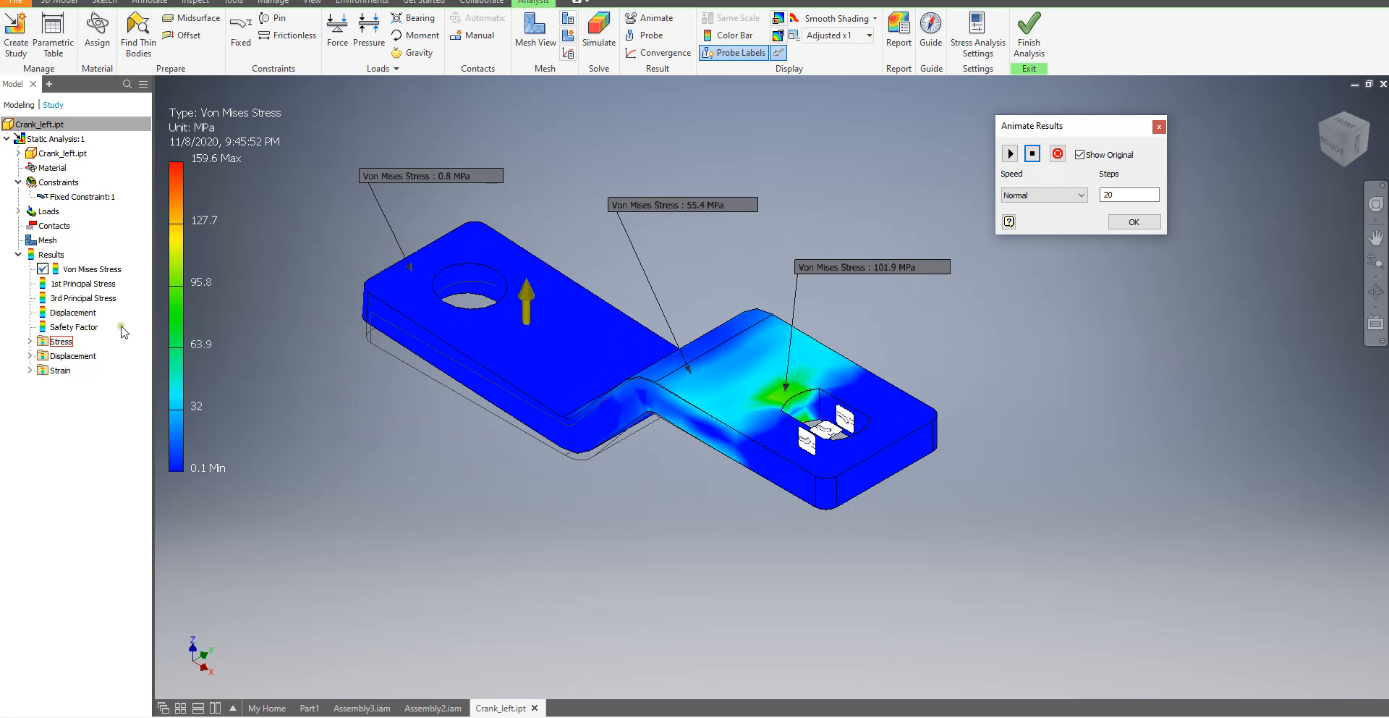
Close the results animation and display the X, Y and Z Displacement results on the crank in turn
{"action": "left_click", "coordinate": [1159, 127]}
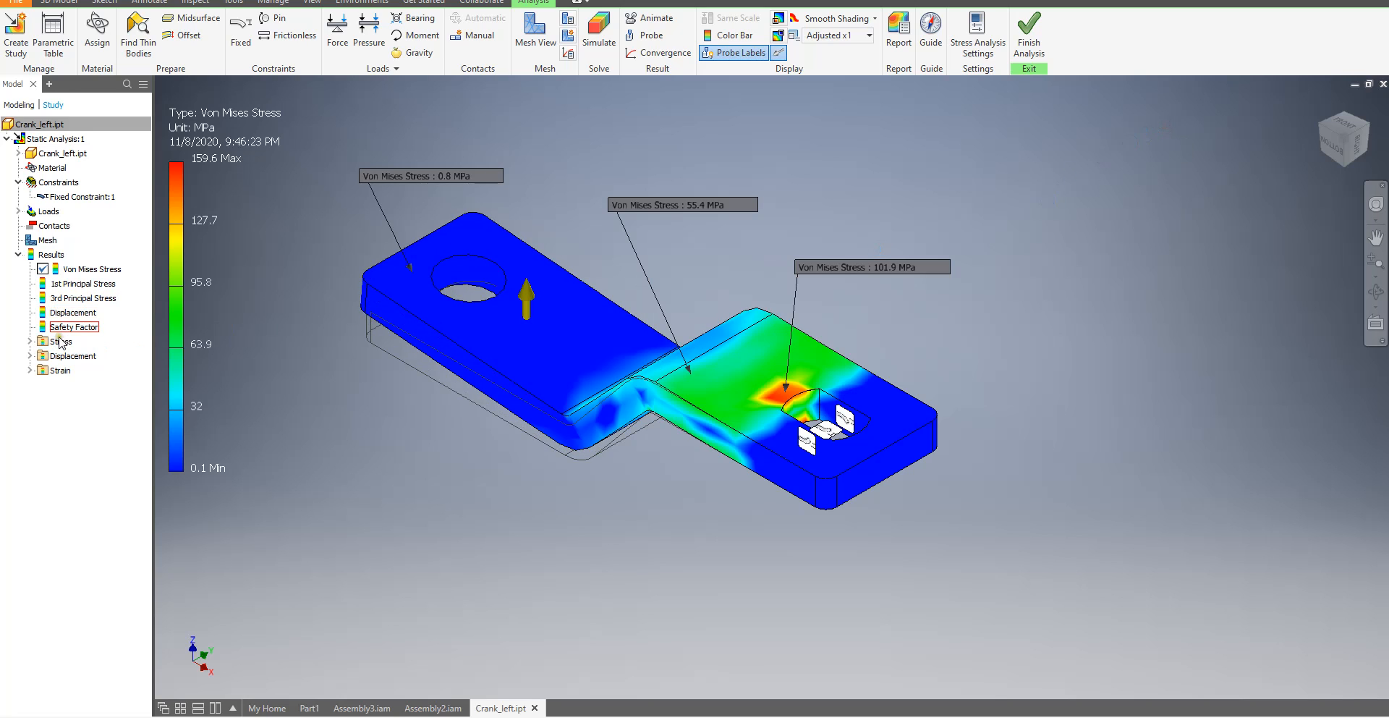
{"action": "left_click", "coordinate": [44, 359]}
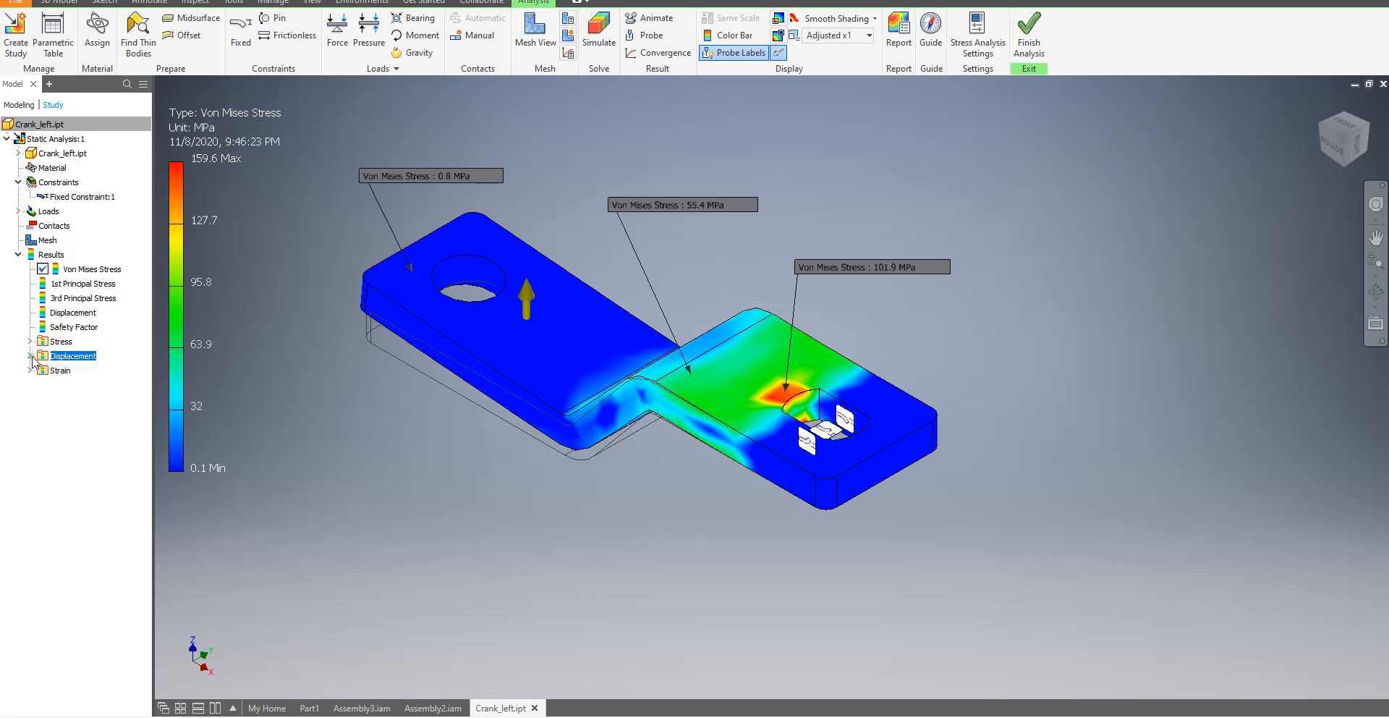
{"action": "left_click", "coordinate": [30, 356]}
{"action": "double_click", "coordinate": [83, 370]}
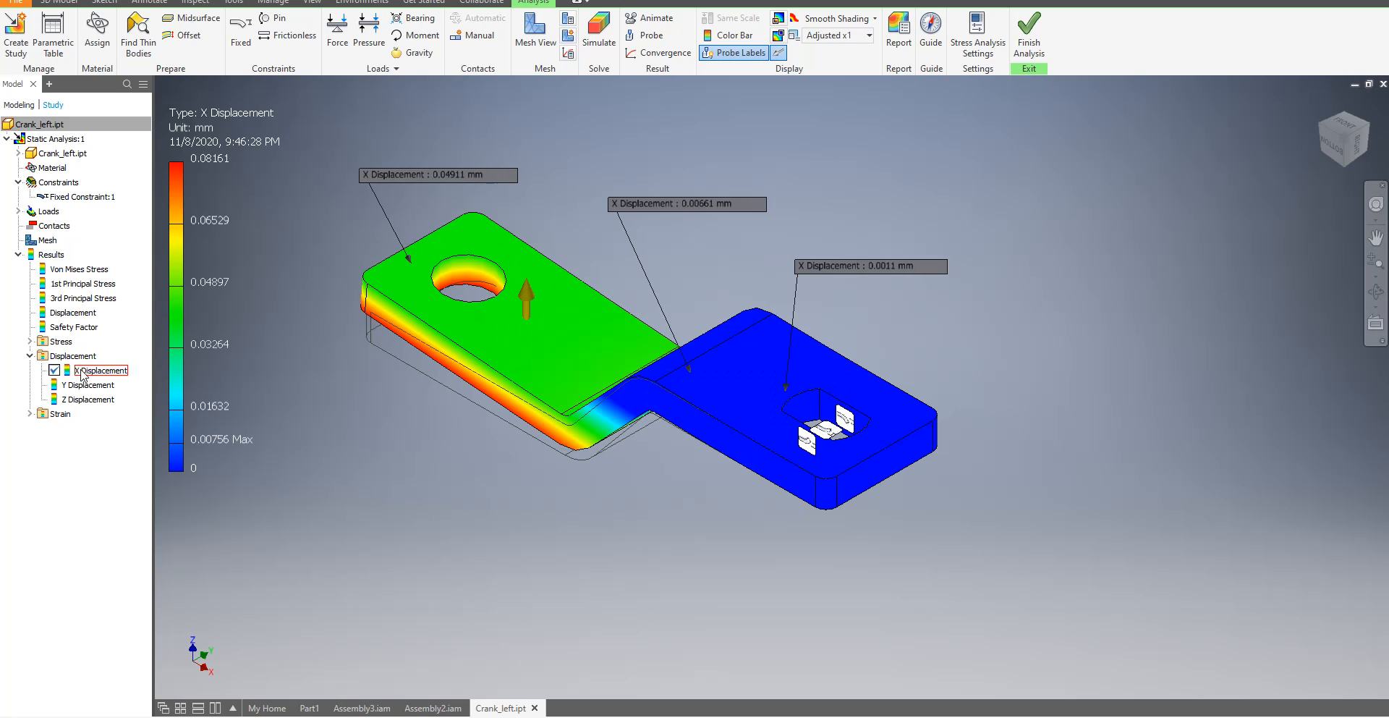
{"action": "double_click", "coordinate": [88, 384]}
{"action": "double_click", "coordinate": [83, 400]}
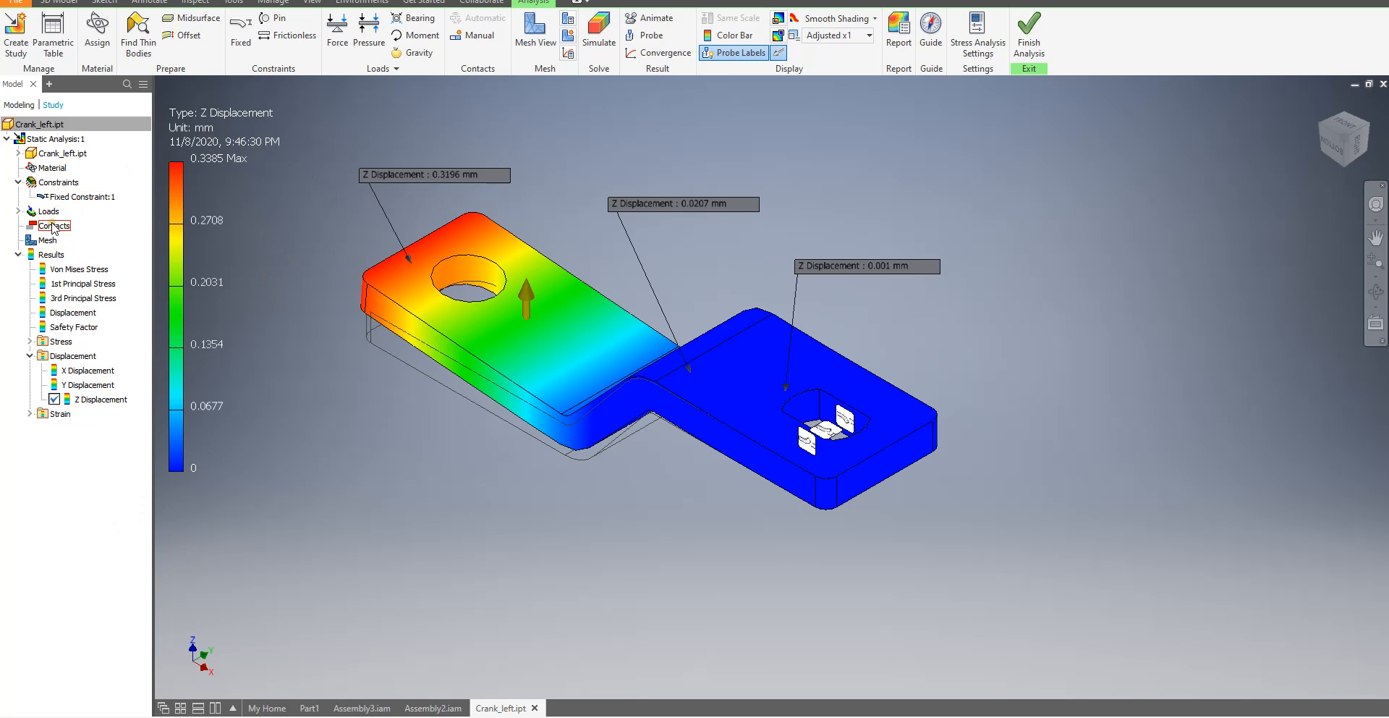
Delete the existing force load from the static analysis
{"action": "left_click", "coordinate": [18, 210]}
{"action": "right_click", "coordinate": [61, 225]}
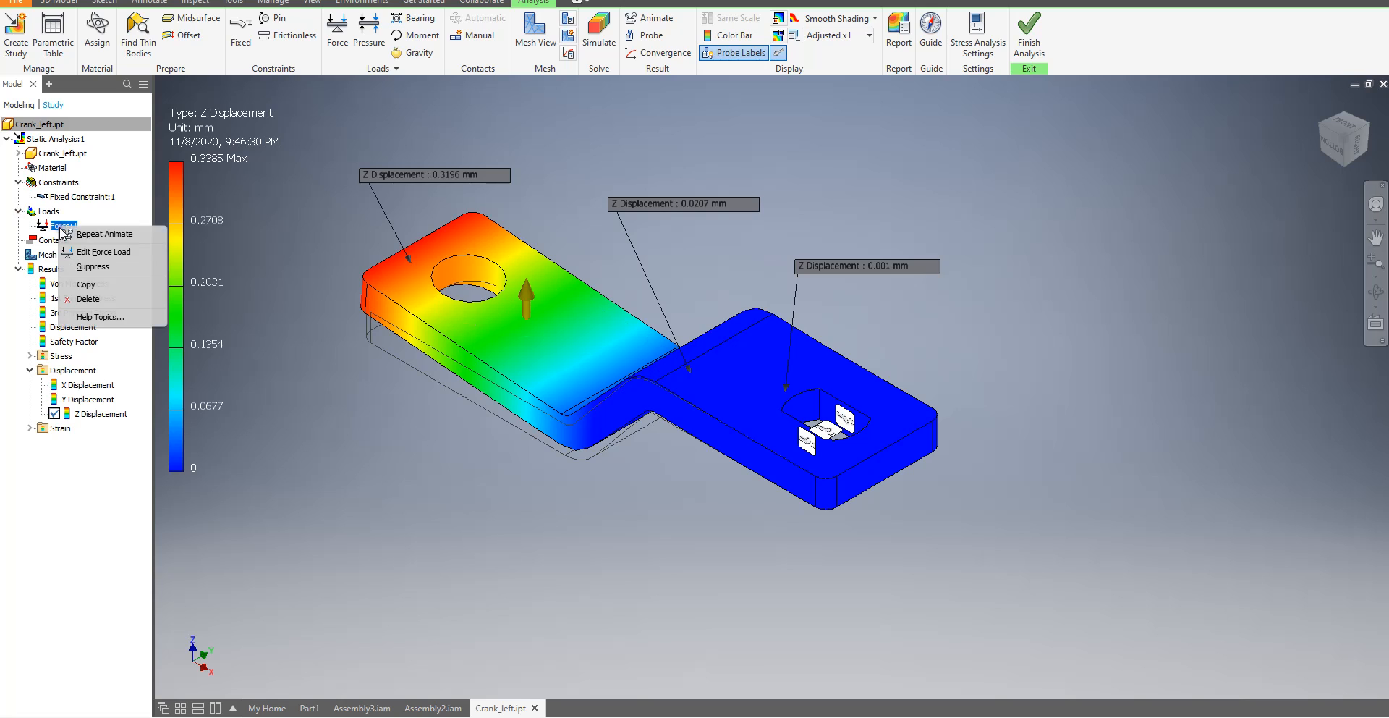
{"action": "left_click", "coordinate": [96, 300]}
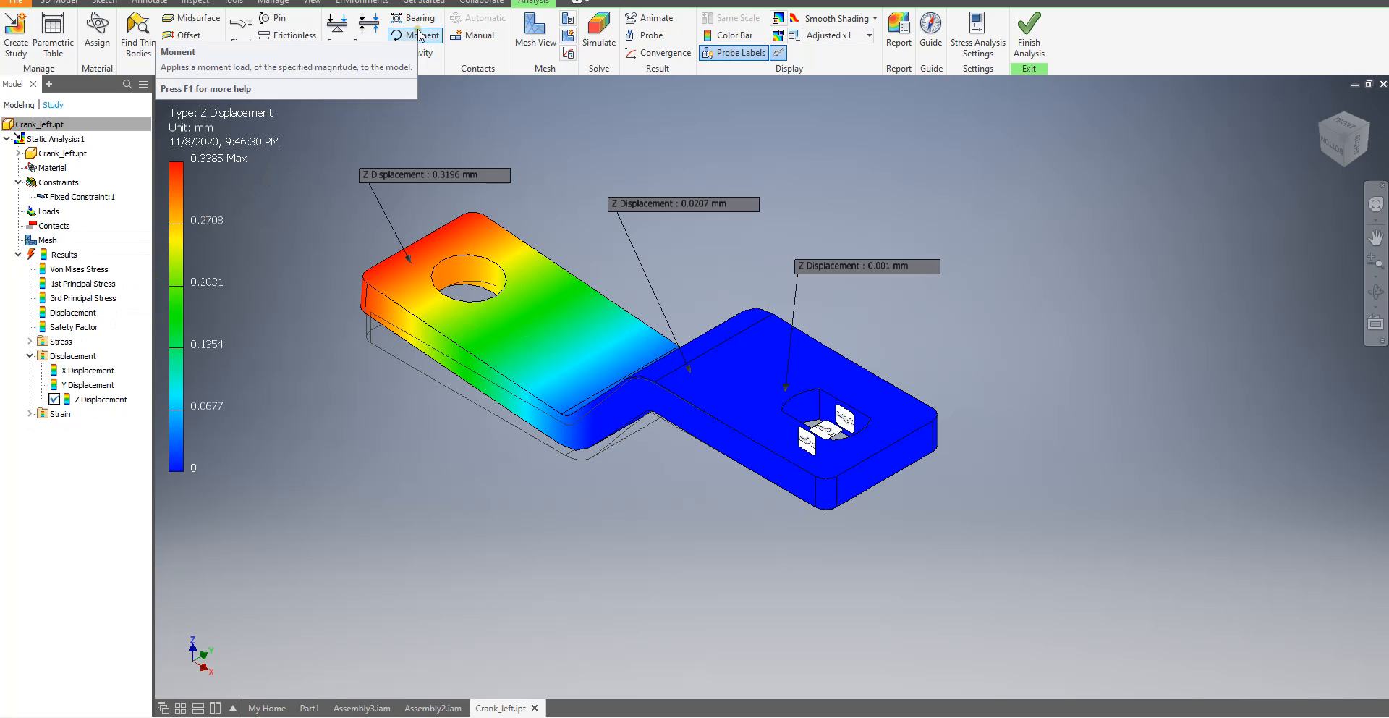
{"action": "left_click", "coordinate": [418, 38]}
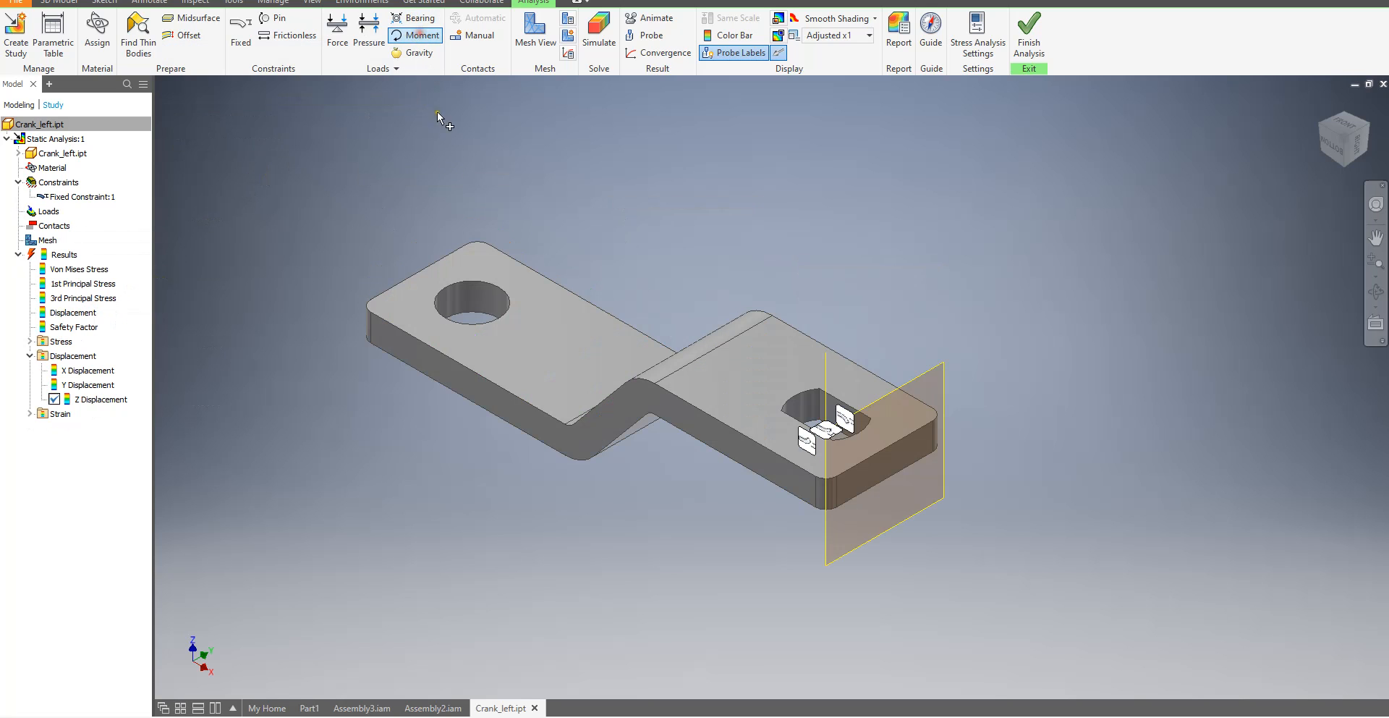
{"action": "left_click", "coordinate": [474, 270]}
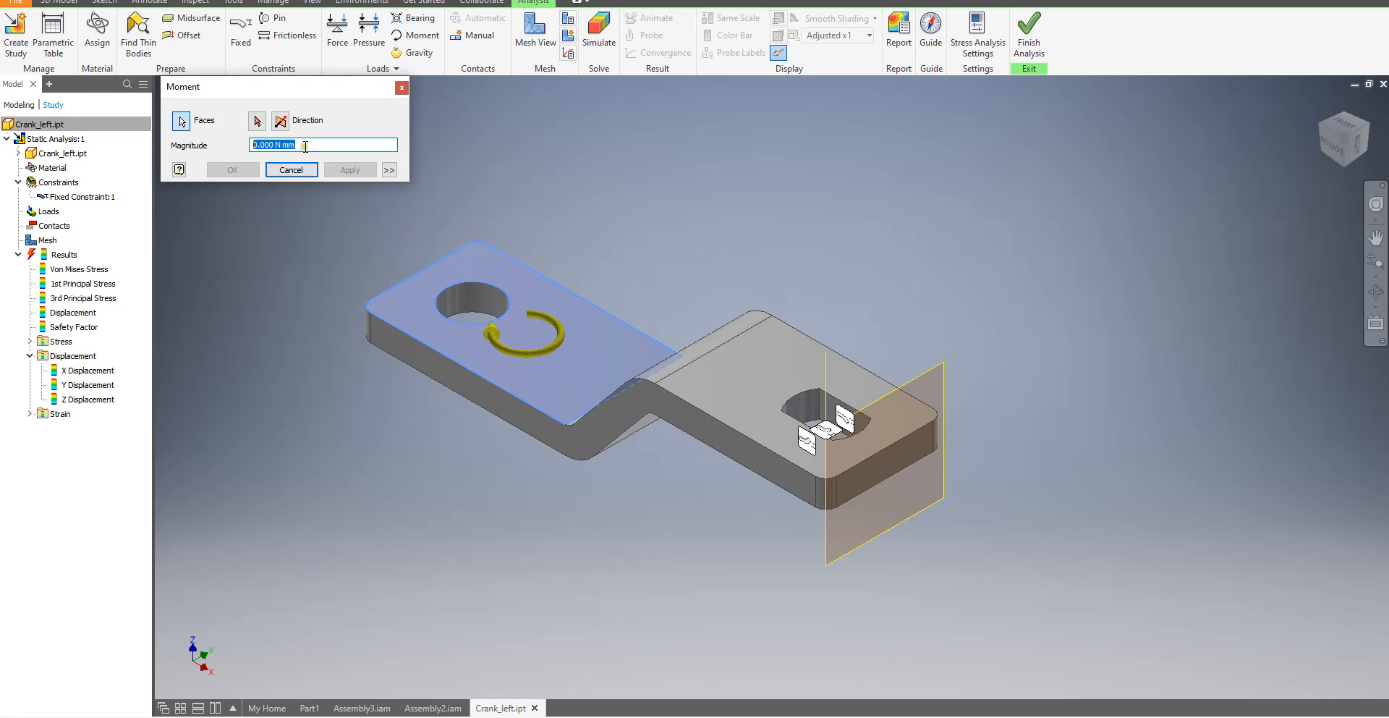
{"action": "type", "text": "500"}
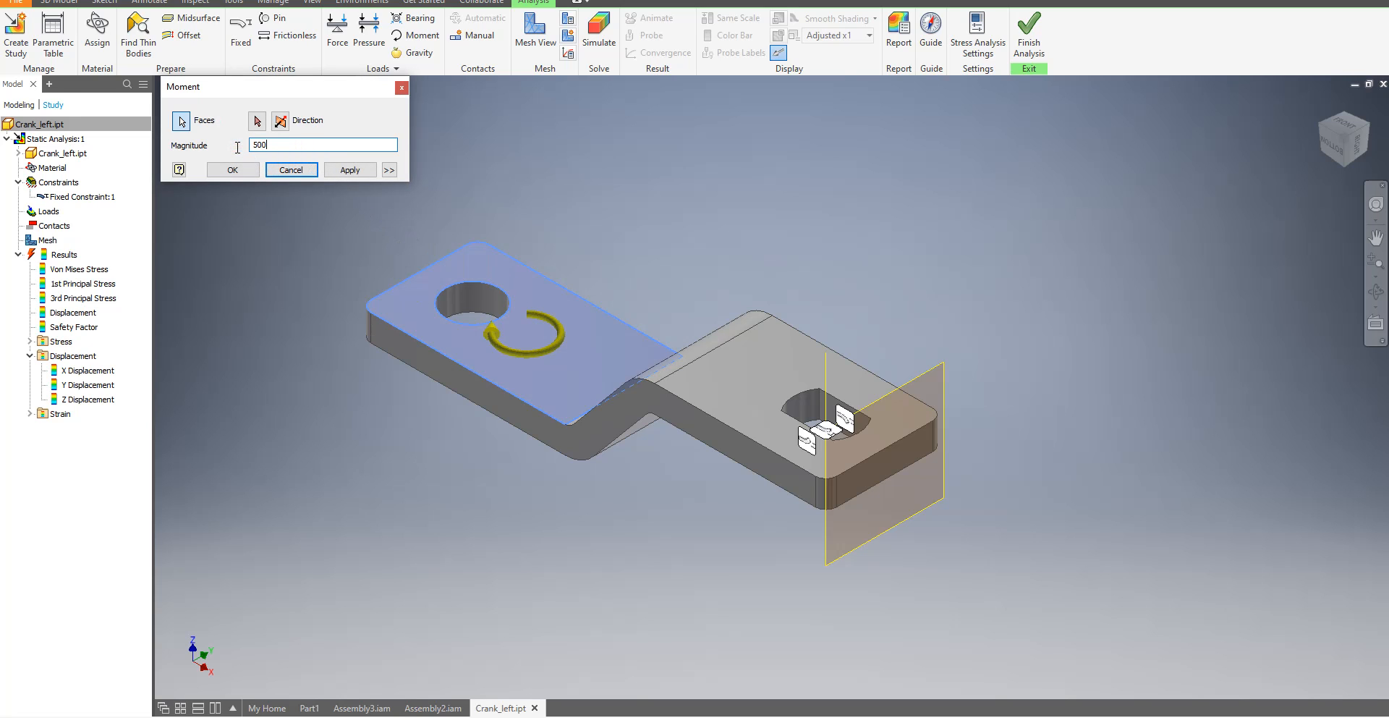
{"action": "left_click", "coordinate": [281, 121]}
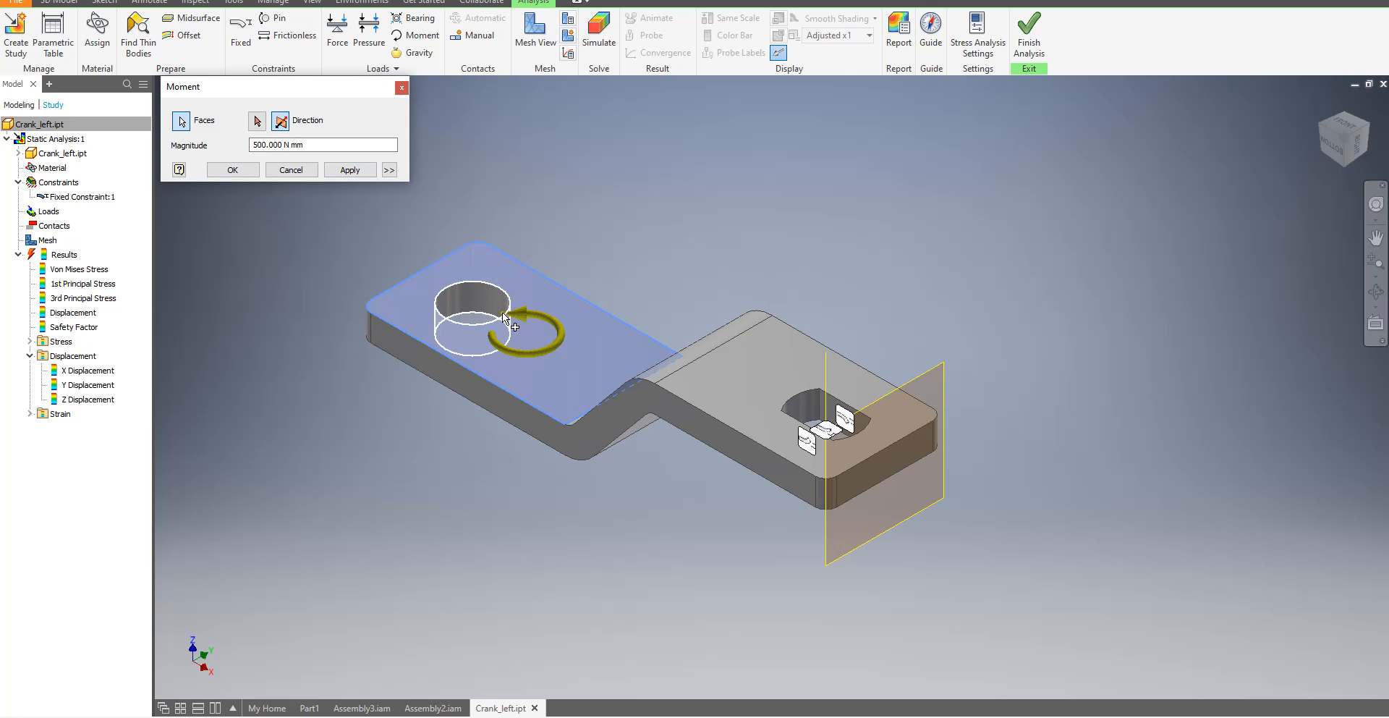
{"action": "left_click", "coordinate": [592, 301]}
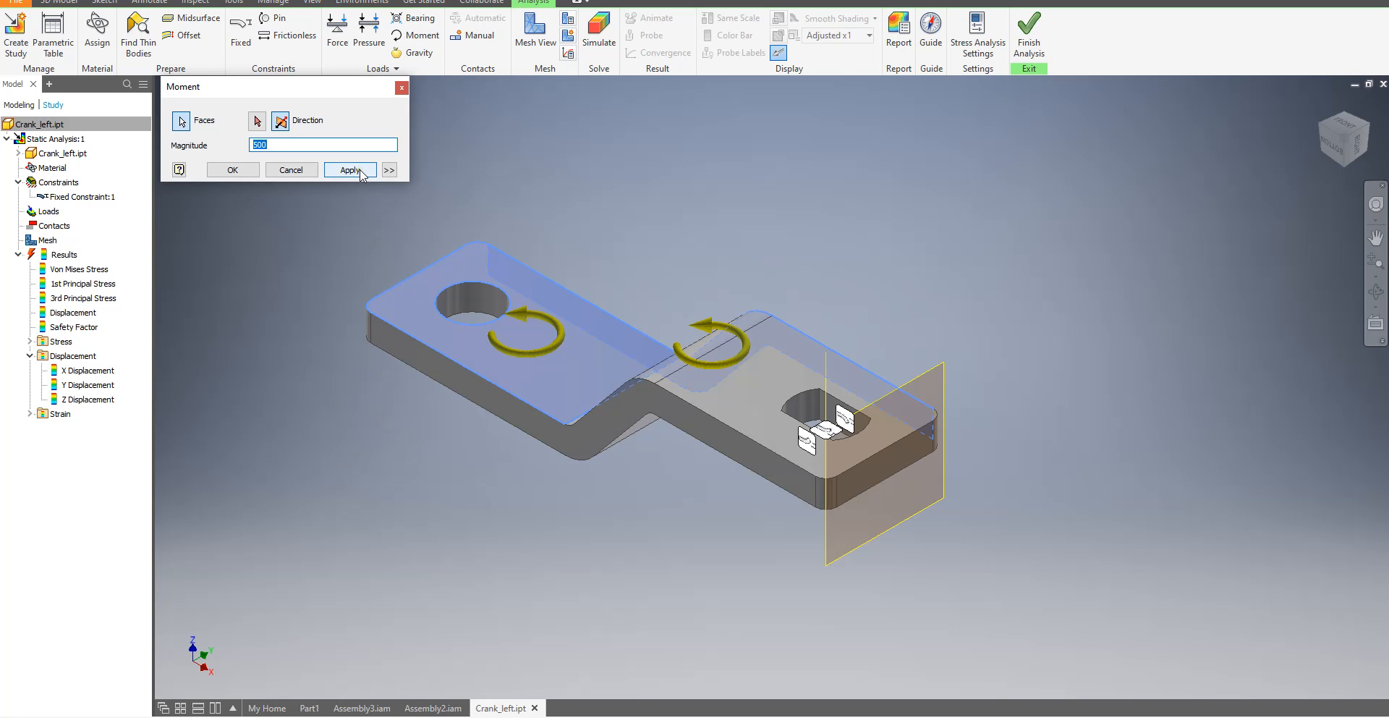
{"action": "left_click", "coordinate": [311, 172]}
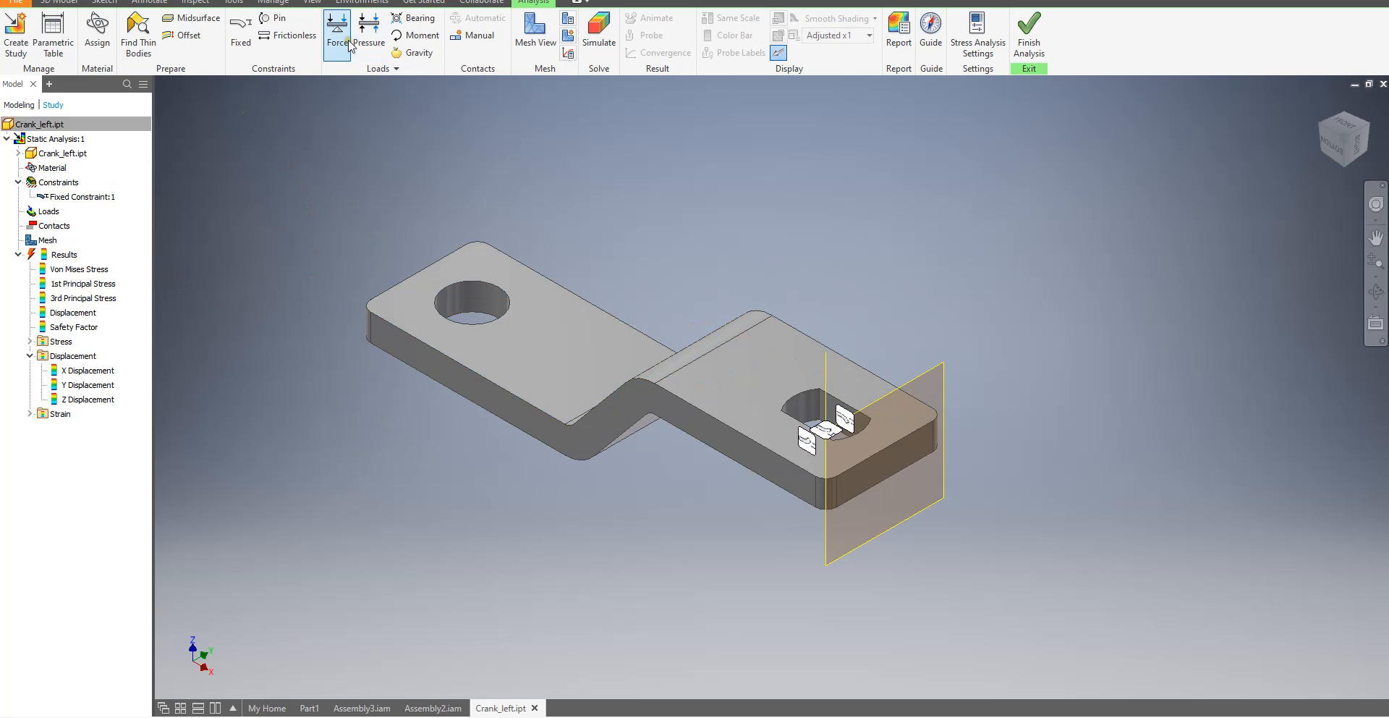
Apply a 200 N mm moment to the flat top face around the round hole, with a vertical corner edge as direction reference, flipped
{"action": "left_click", "coordinate": [416, 35]}
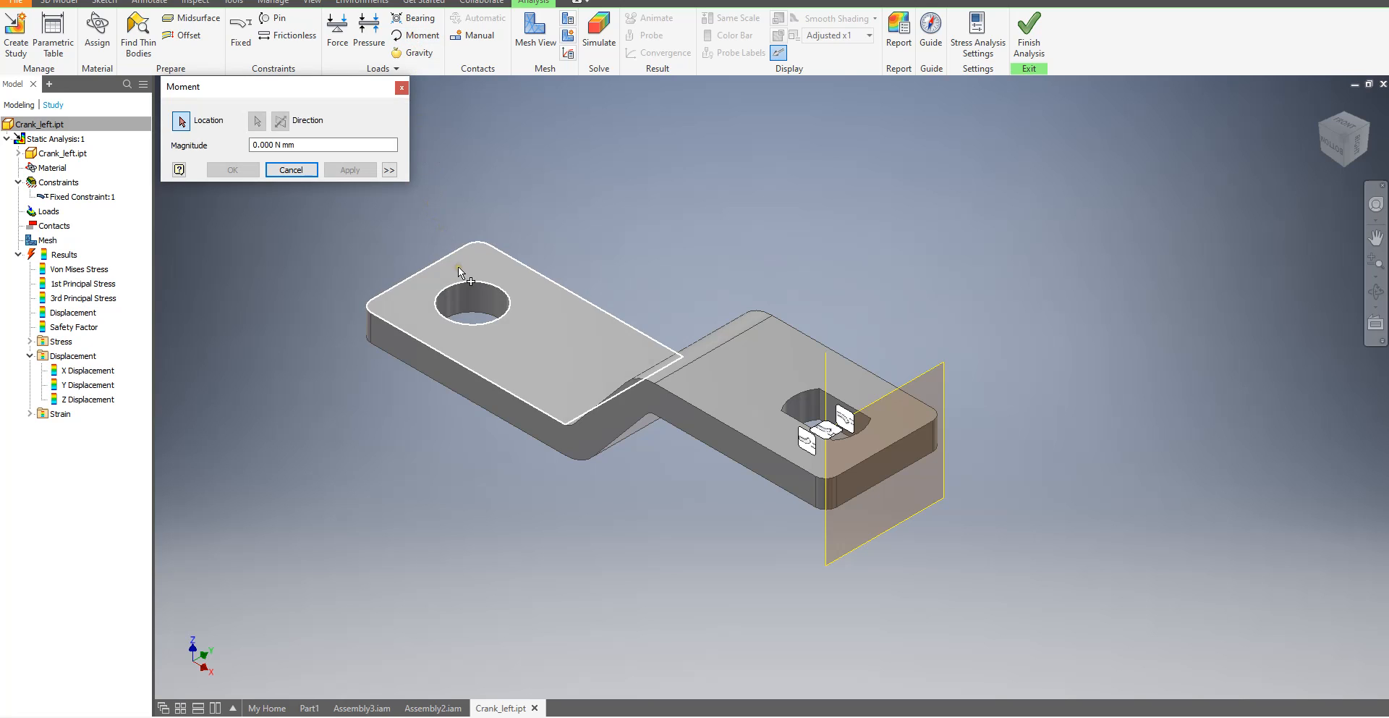
{"action": "left_click", "coordinate": [410, 267]}
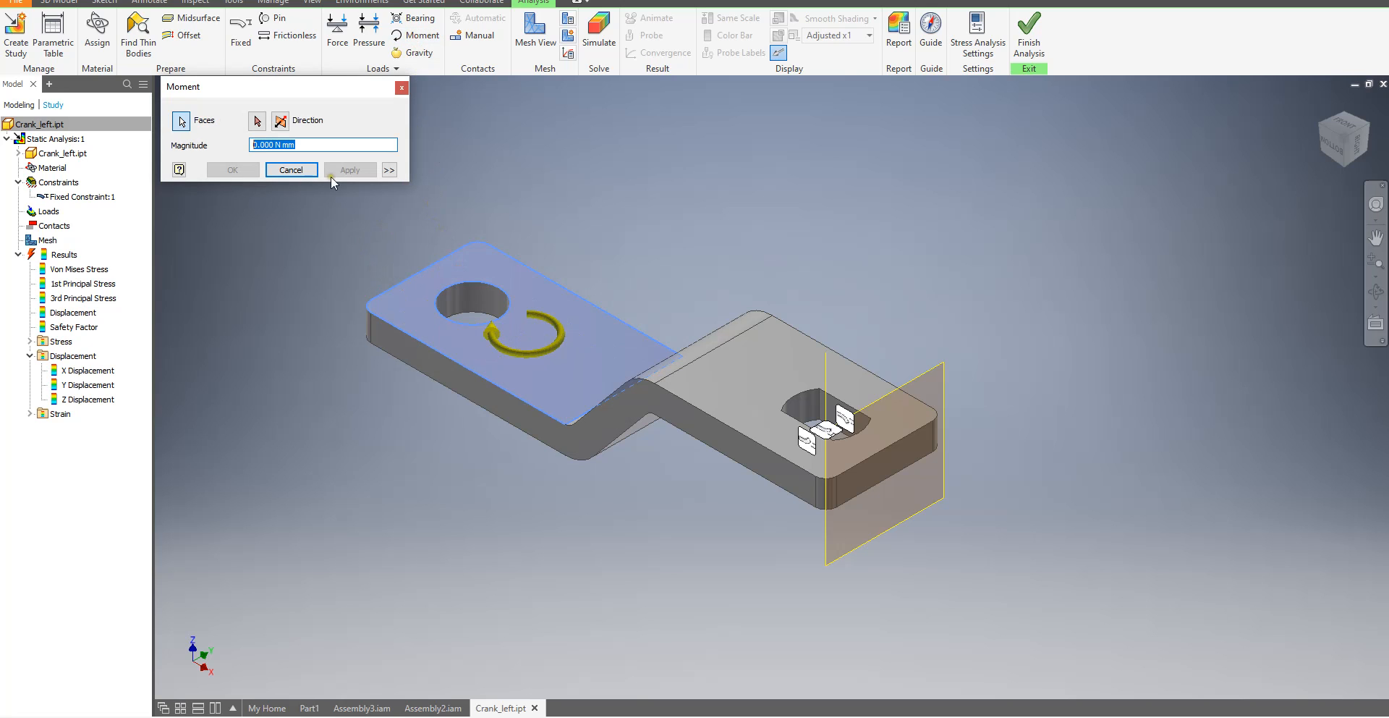
{"action": "type", "text": "200"}
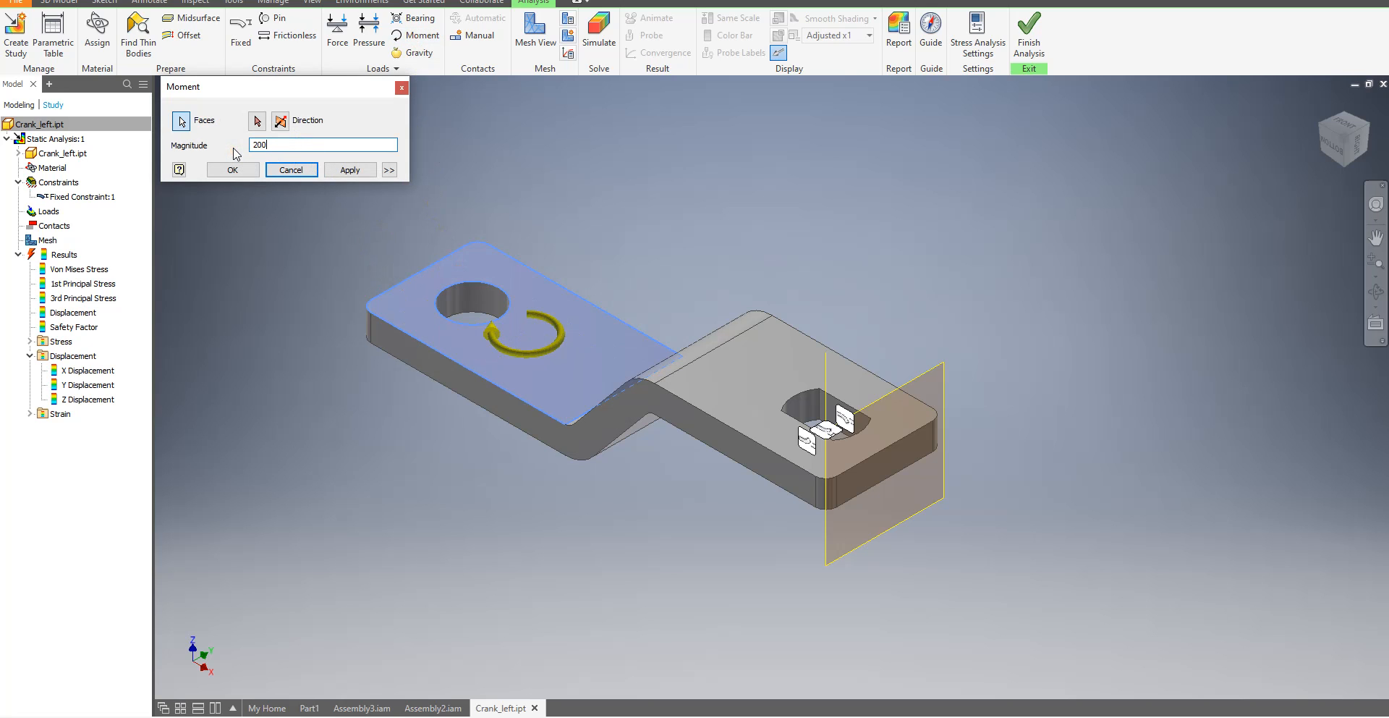
{"action": "left_click", "coordinate": [257, 120]}
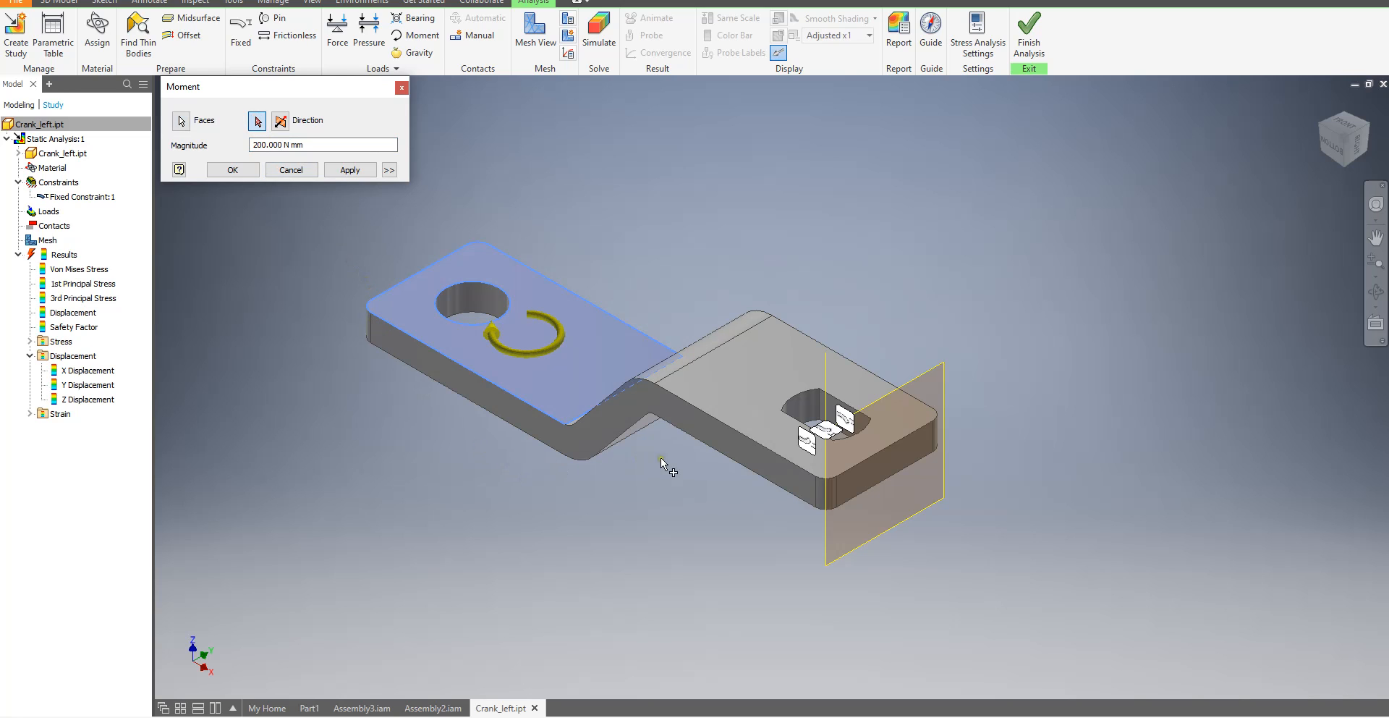
{"action": "left_click", "coordinate": [810, 484]}
{"action": "left_click", "coordinate": [281, 121]}
{"action": "left_click", "coordinate": [349, 170]}
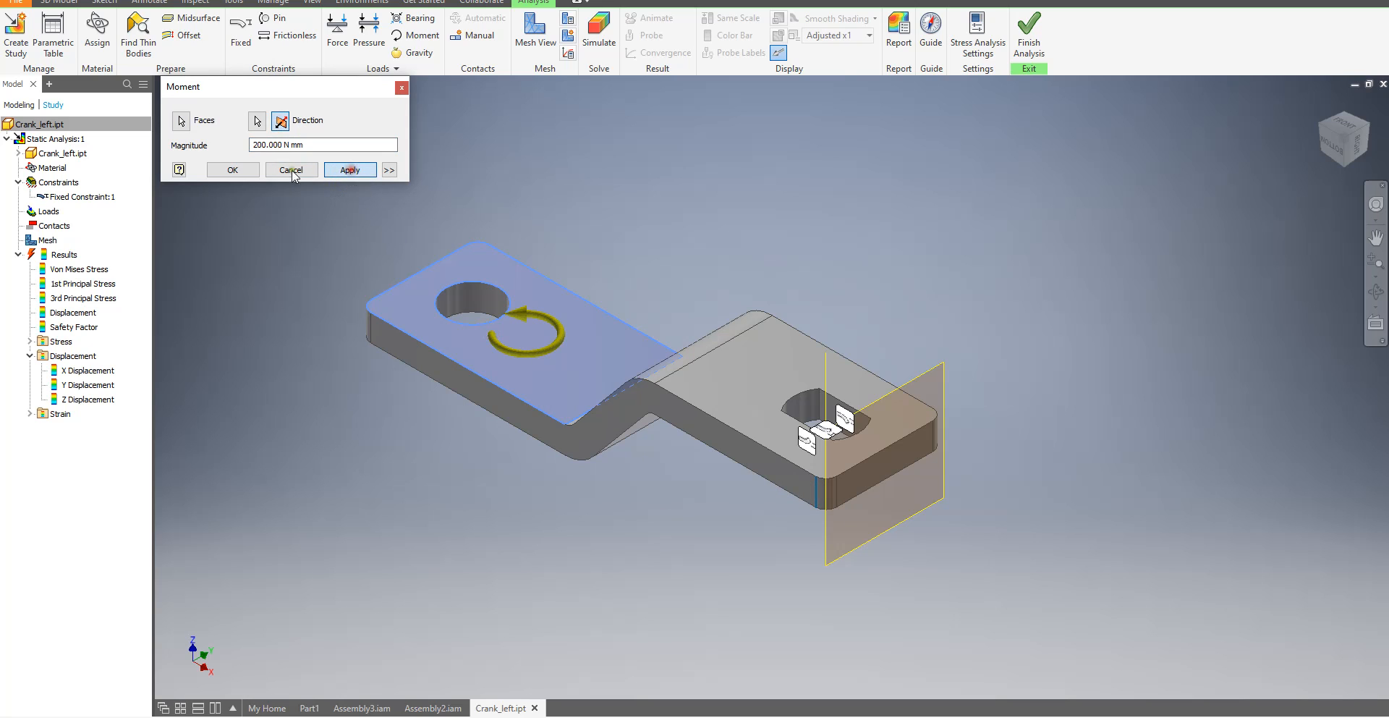
{"action": "left_click", "coordinate": [291, 170]}
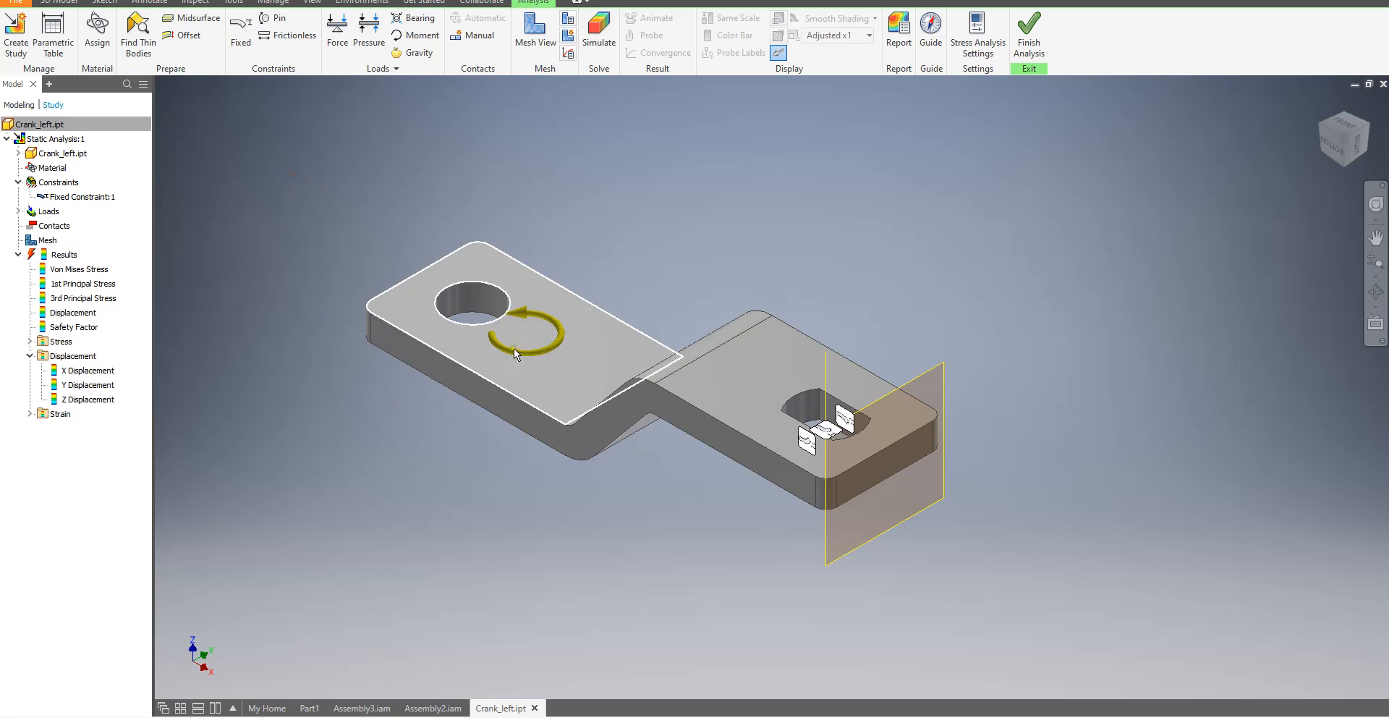
Run the static analysis with the moment load and animate the Von Mises Stress results with 20 steps at normal speed
{"action": "left_click", "coordinate": [599, 32]}
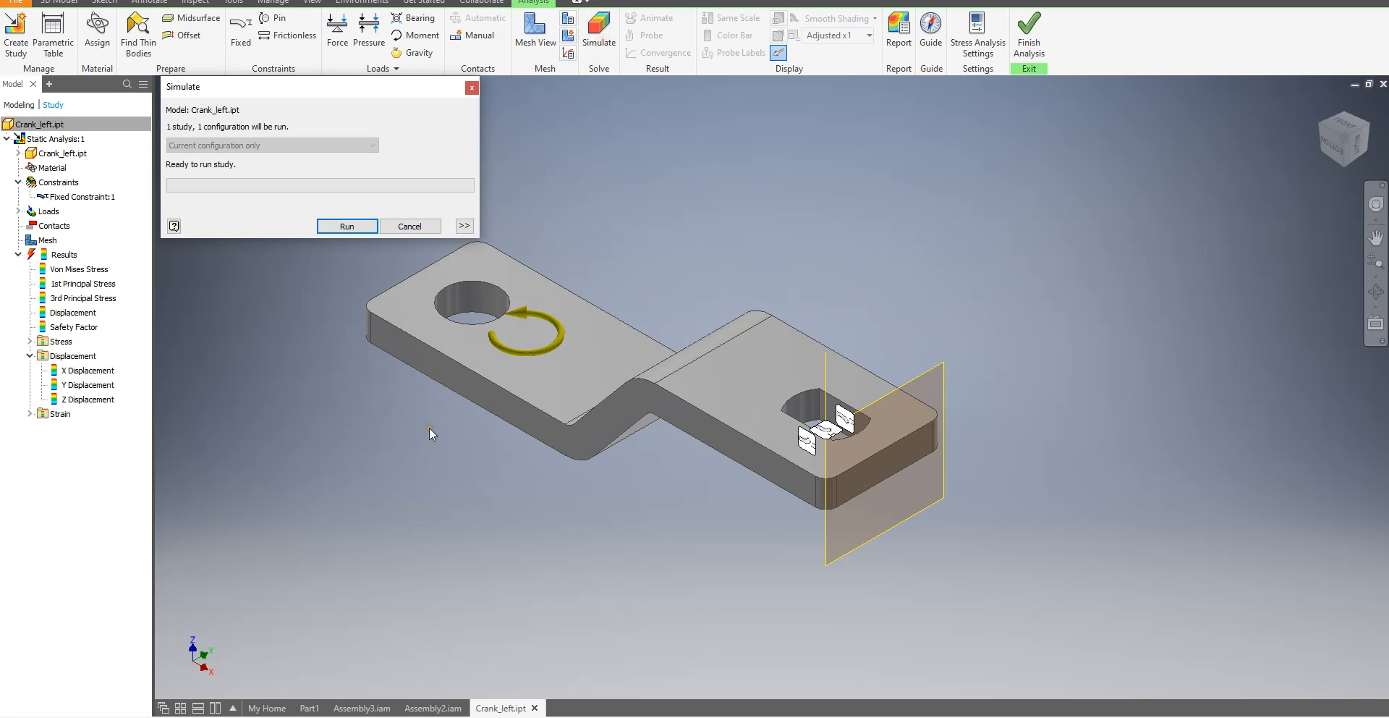
{"action": "left_click", "coordinate": [350, 226]}
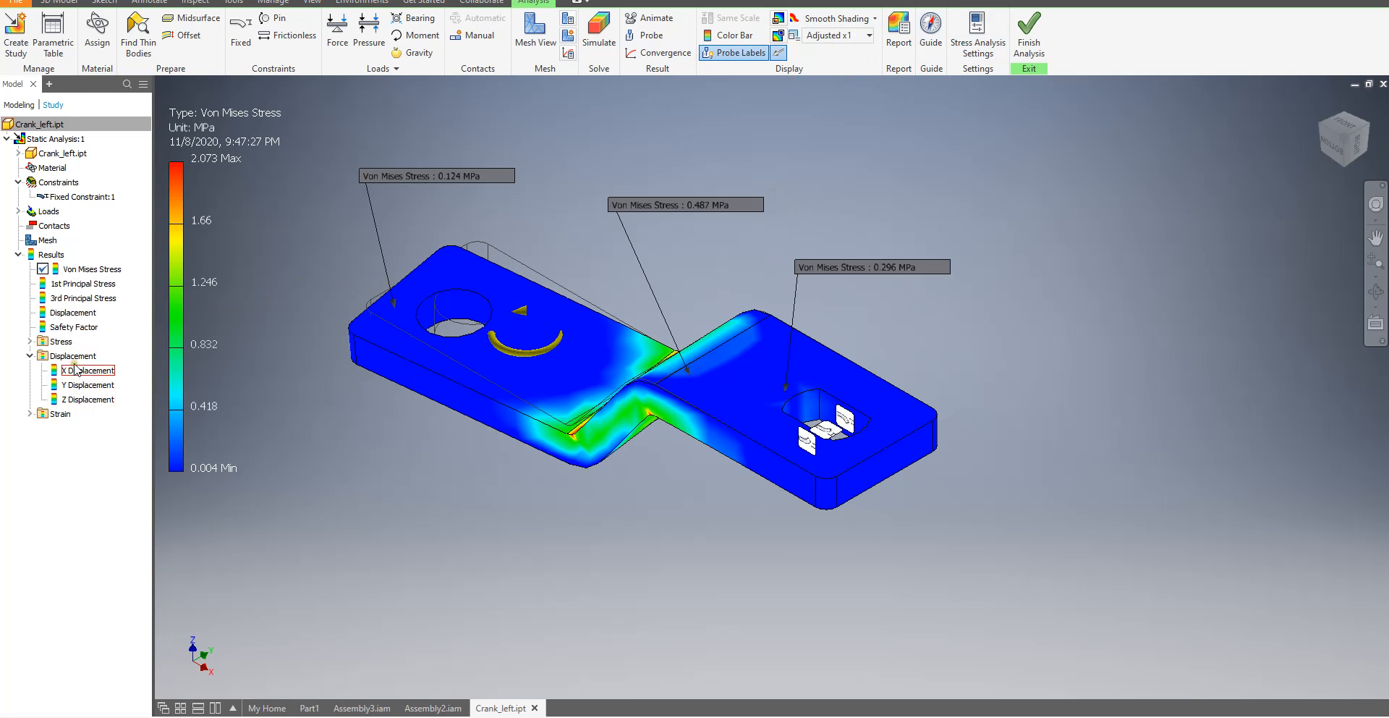
{"action": "left_click", "coordinate": [656, 20]}
{"action": "left_click_drag", "start_coordinate": [1136, 195], "coordinate": [1086, 204]}
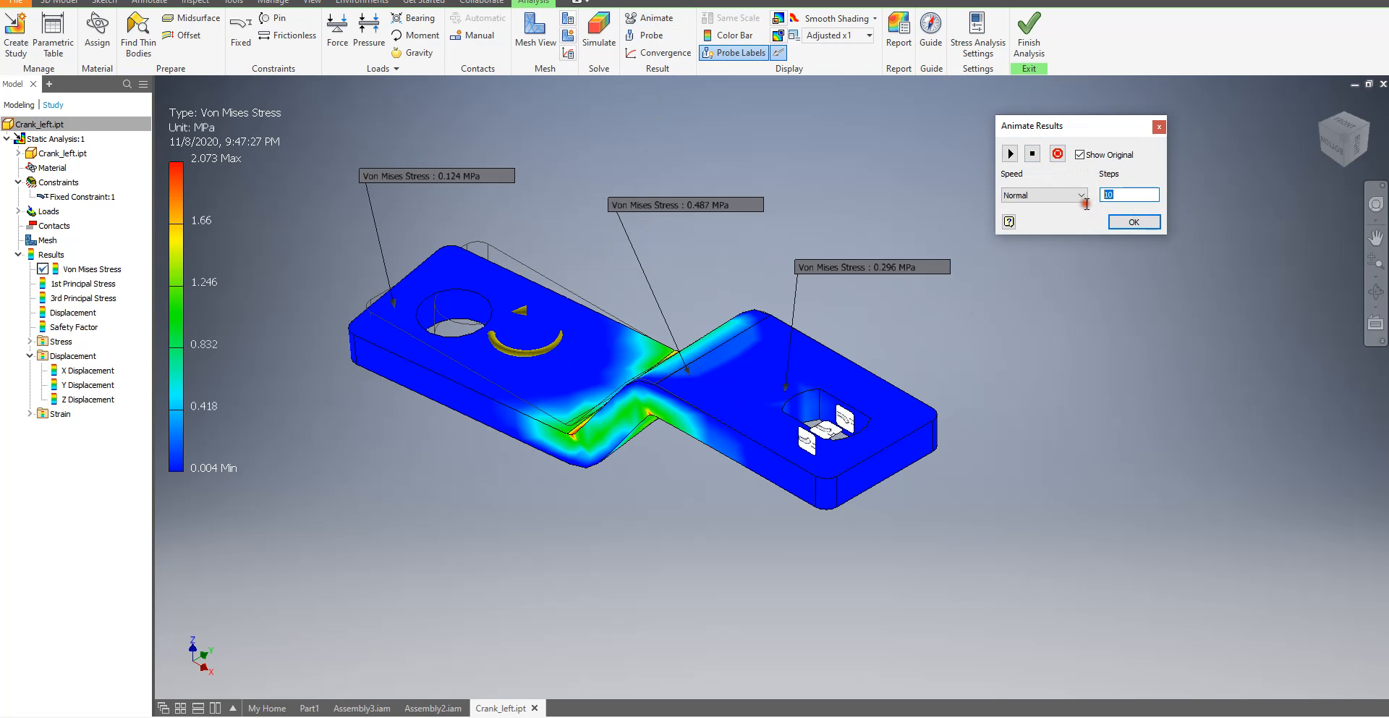
{"action": "type", "text": "20"}
{"action": "left_click", "coordinate": [1010, 154]}
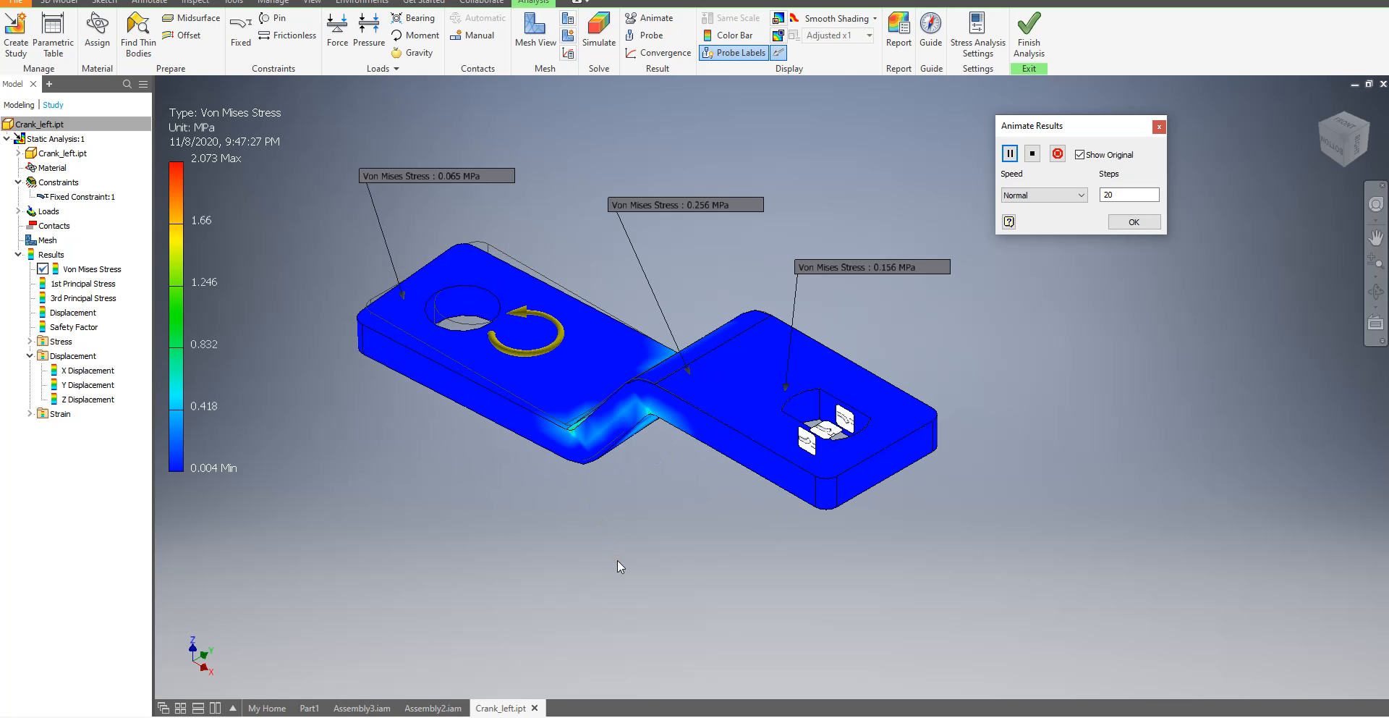
{"action": "left_click", "coordinate": [1135, 222]}
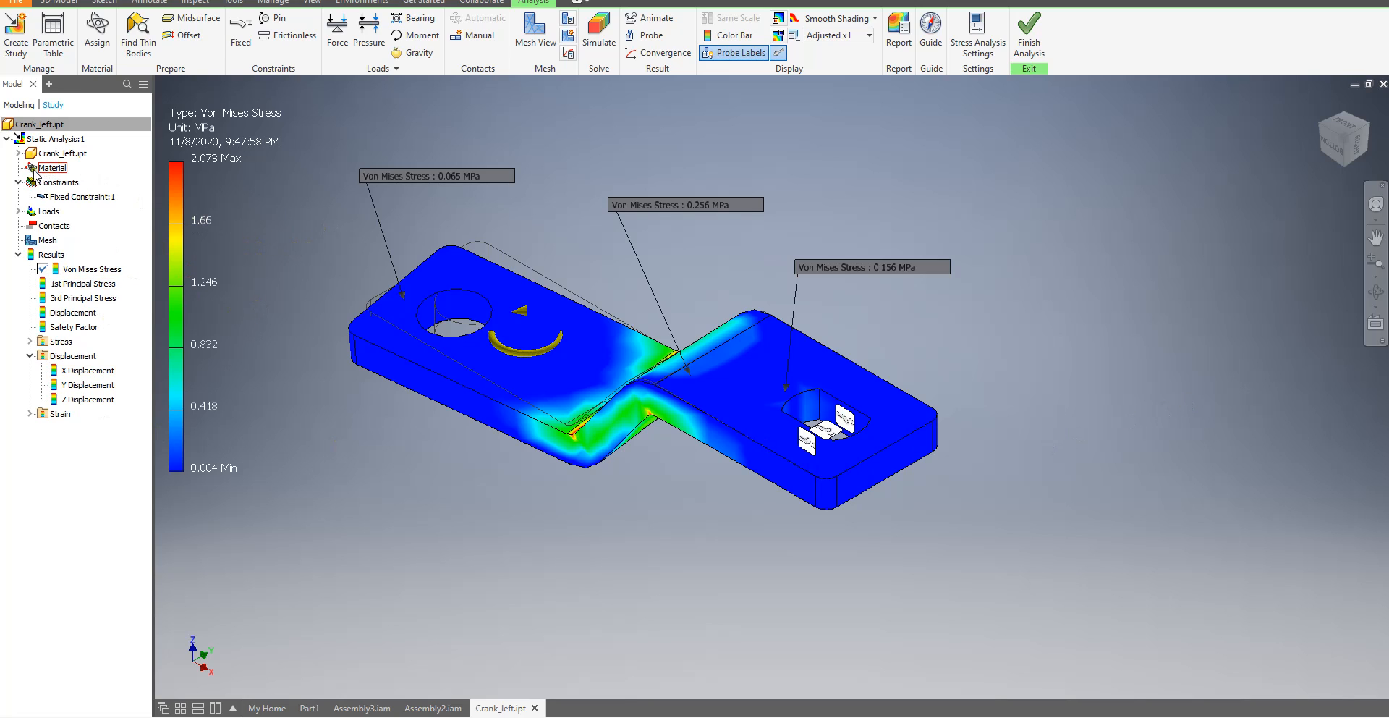
Review the crank's material assignment and the material browser without making changes, and finish the stress analysis
{"action": "left_click", "coordinate": [52, 168]}
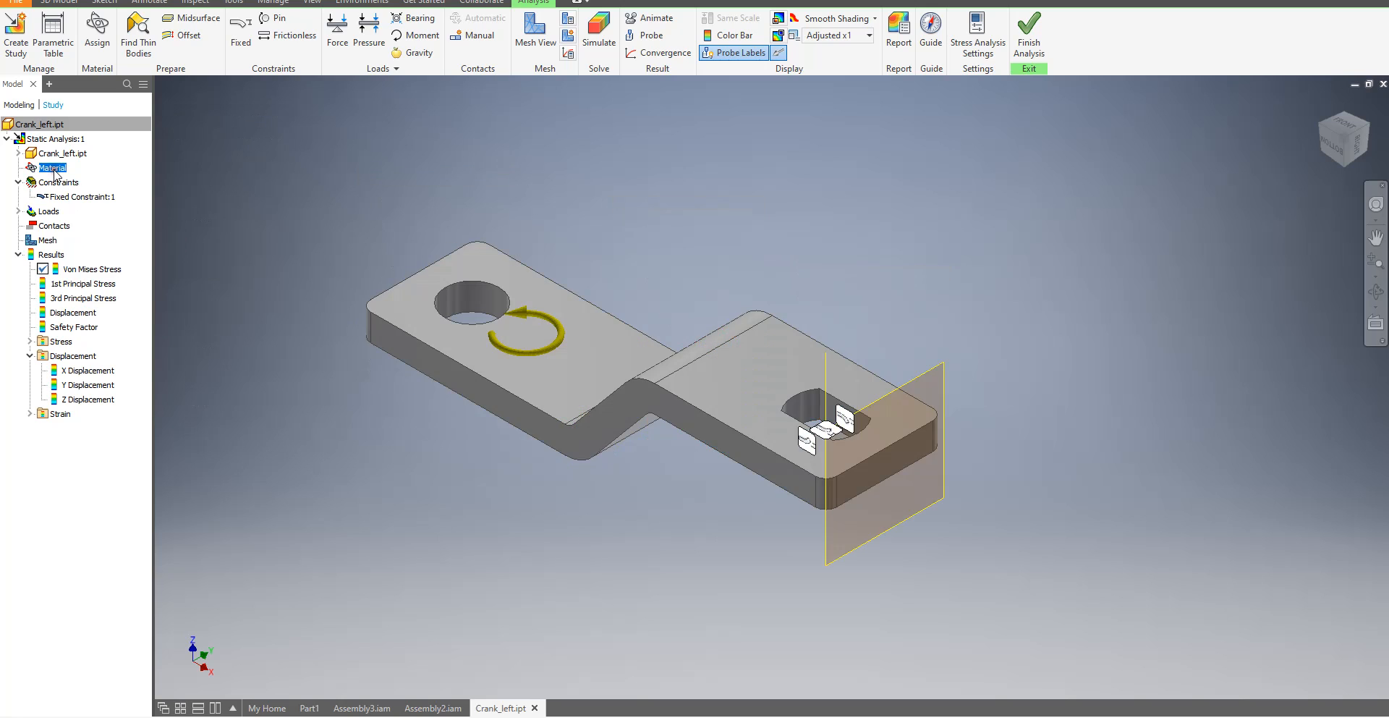
{"action": "double_click", "coordinate": [53, 169]}
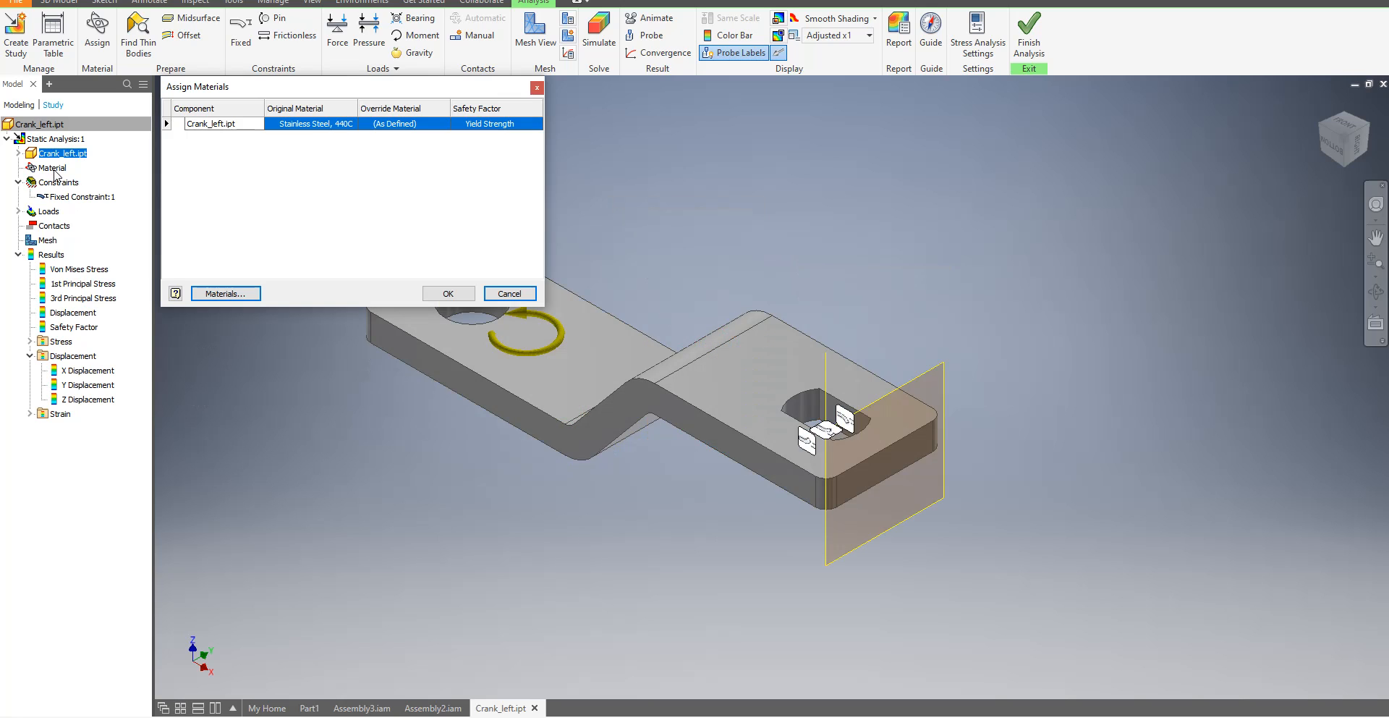
{"action": "left_click", "coordinate": [508, 295]}
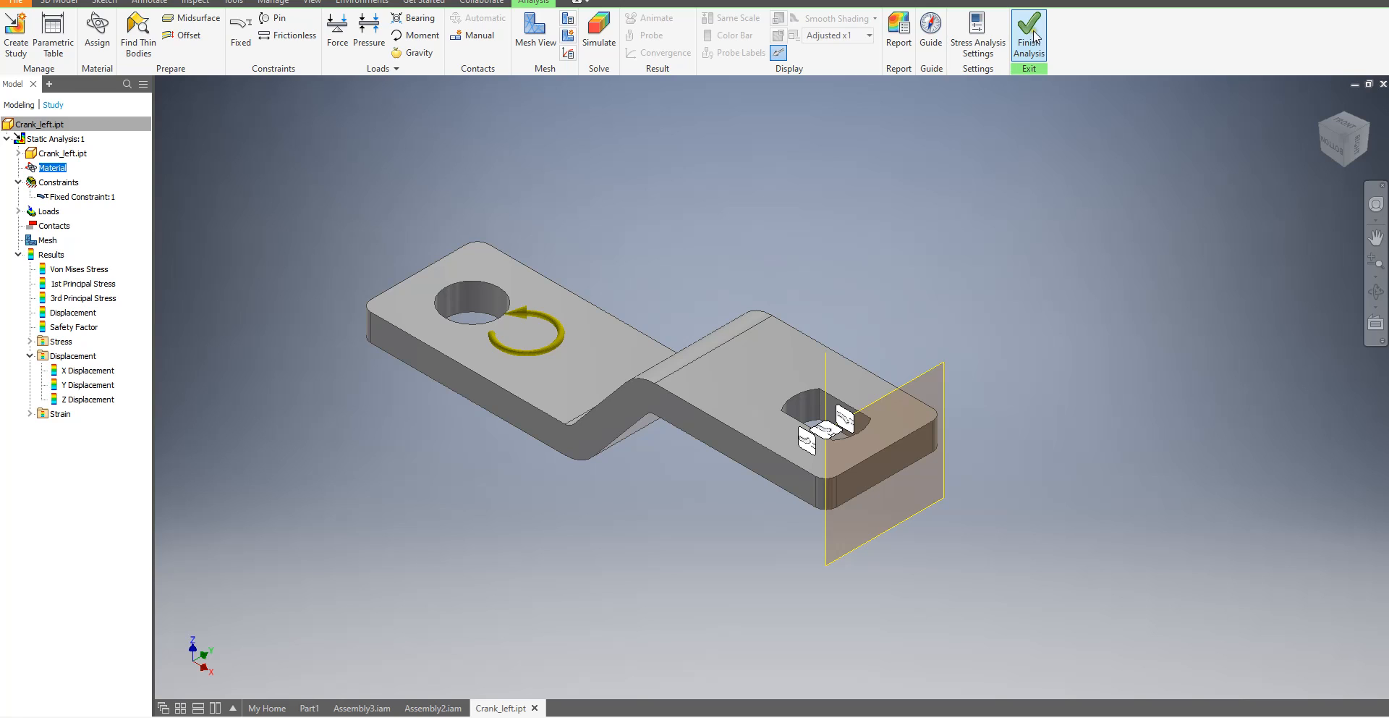
{"action": "right_click", "coordinate": [55, 170]}
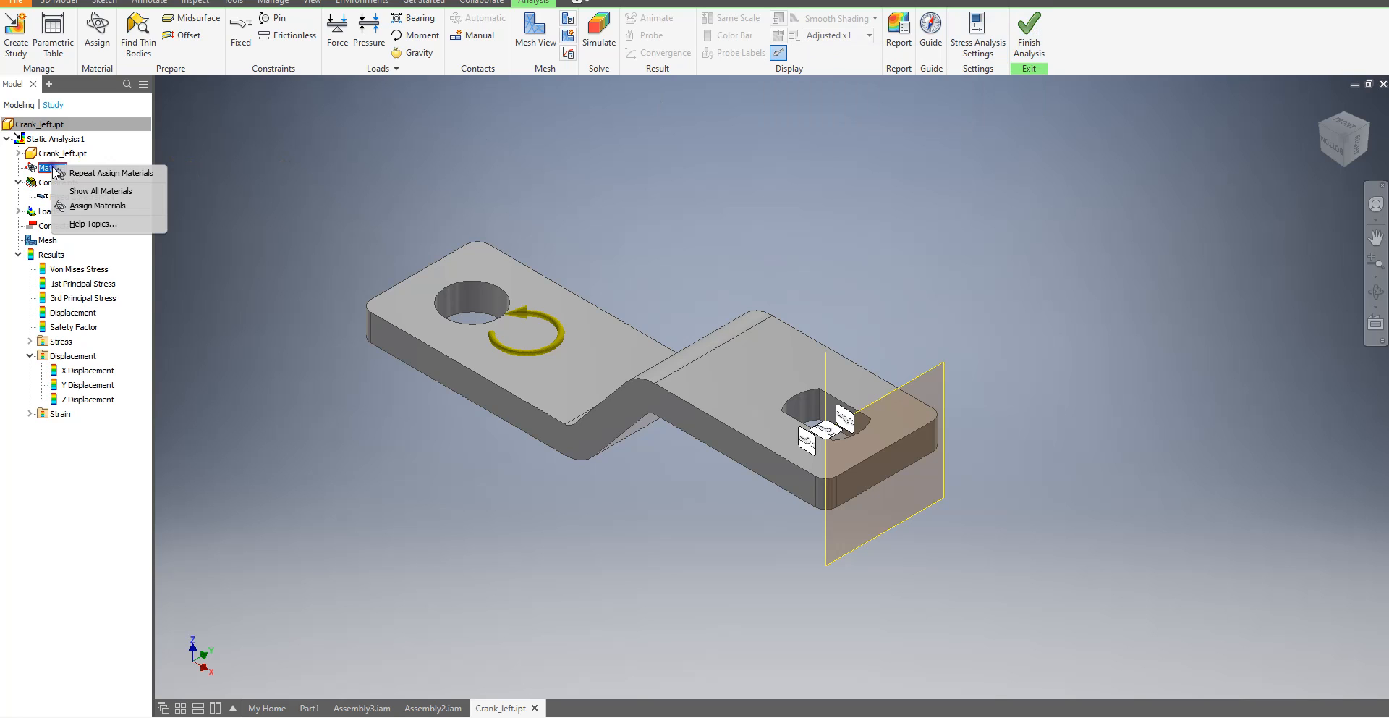
{"action": "left_click", "coordinate": [97, 207]}
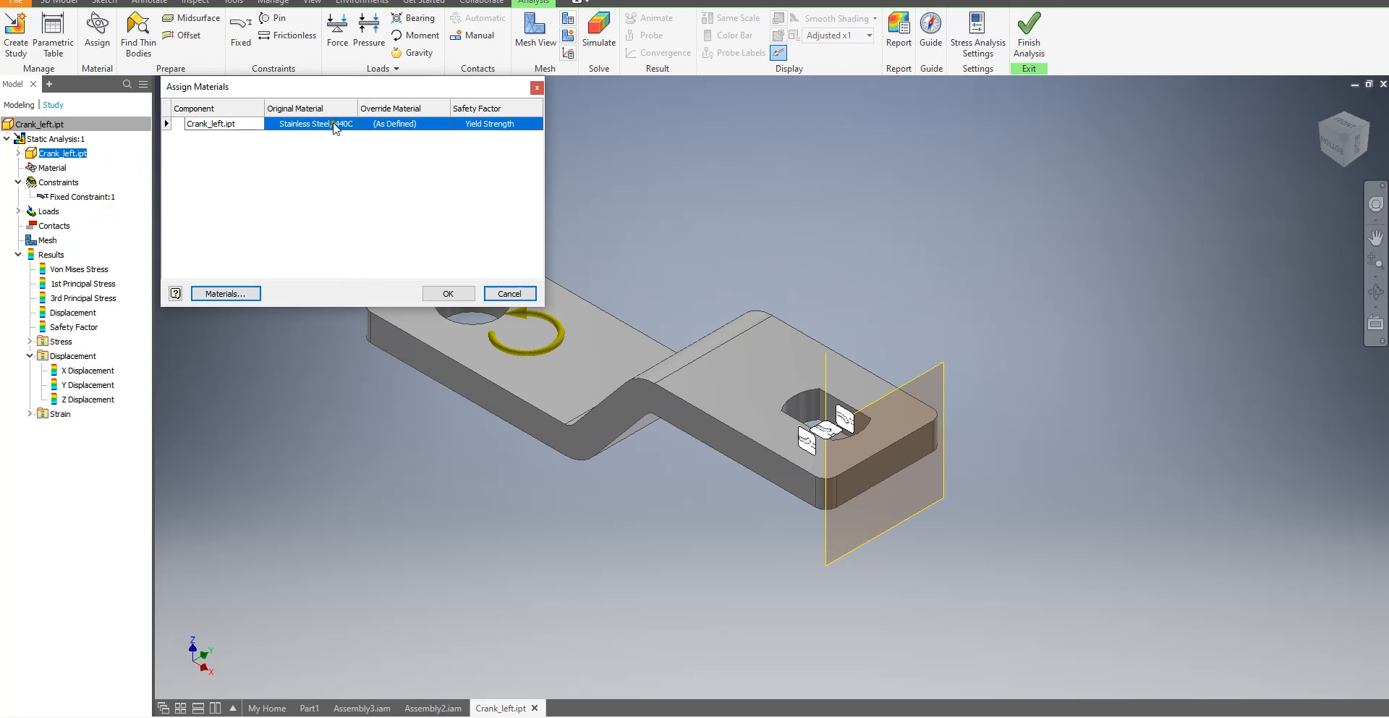
{"action": "left_click", "coordinate": [249, 290]}
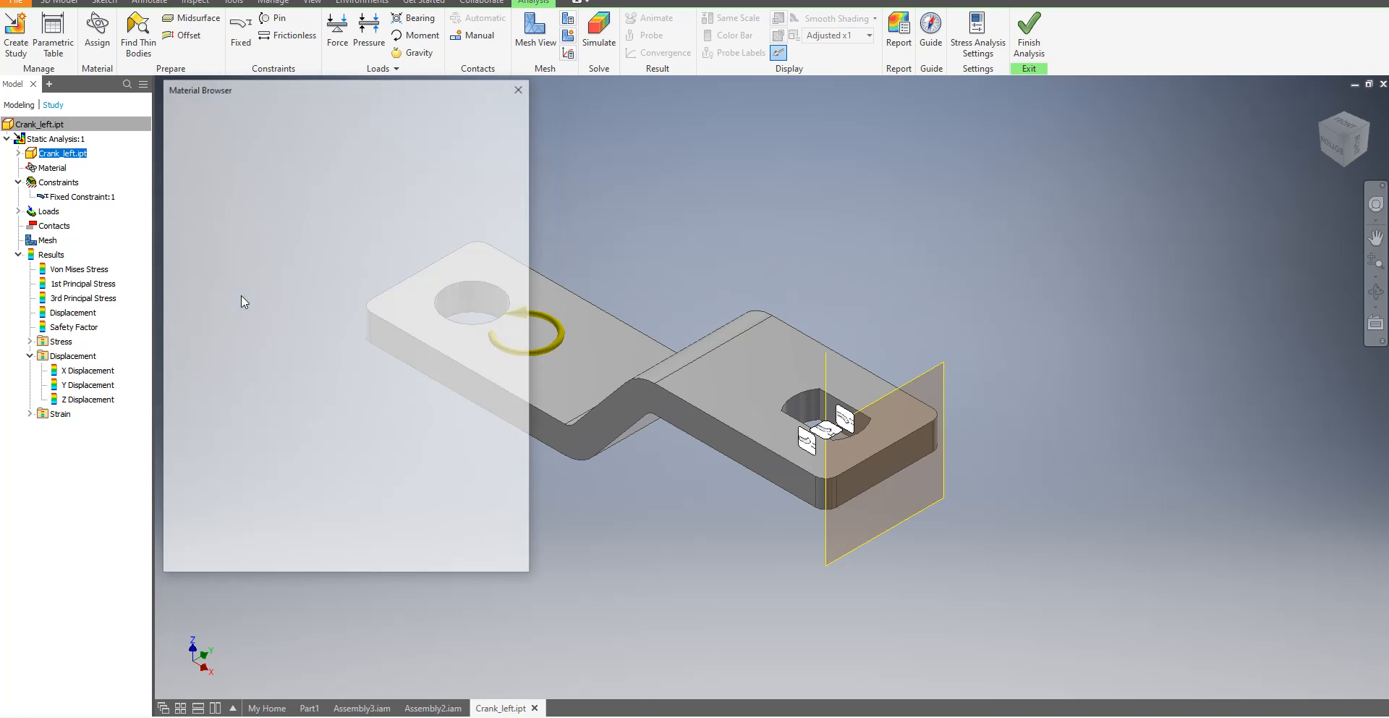
{"action": "left_click", "coordinate": [521, 86]}
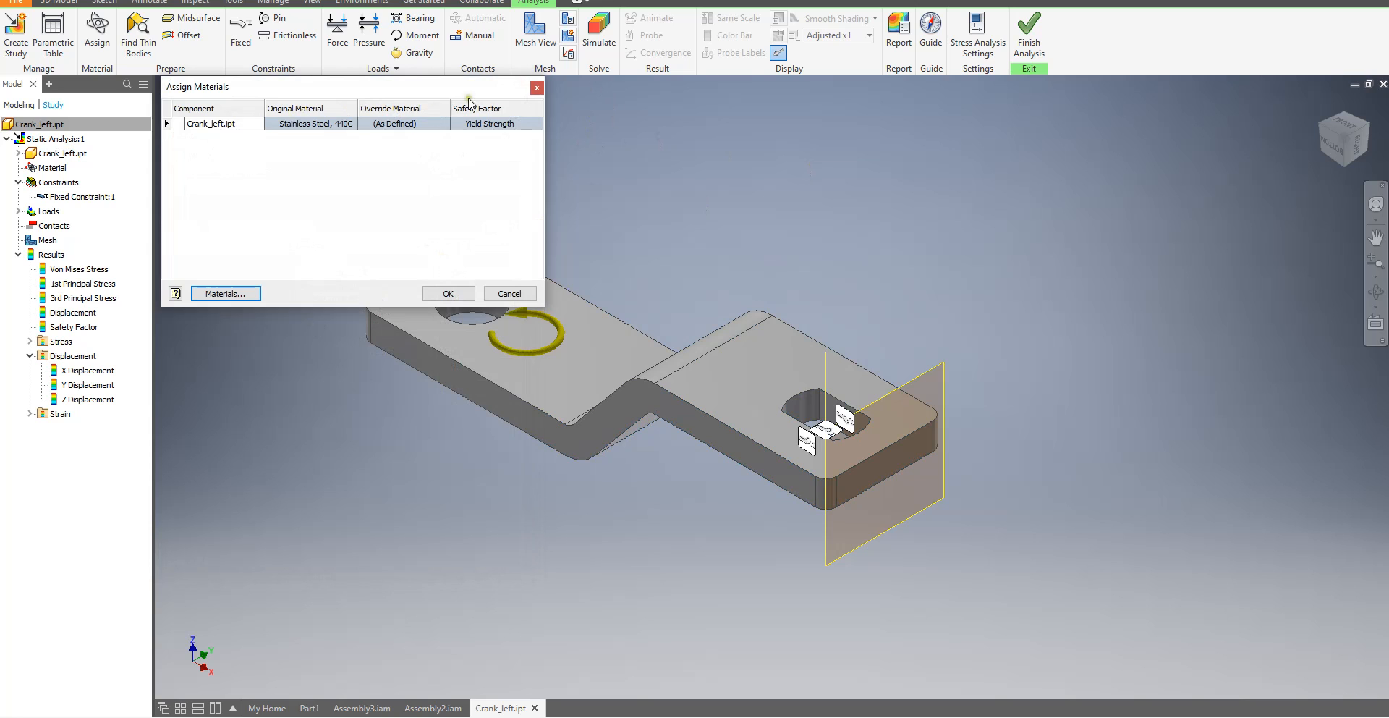
{"action": "left_click", "coordinate": [536, 88]}
{"action": "left_click", "coordinate": [1029, 29]}
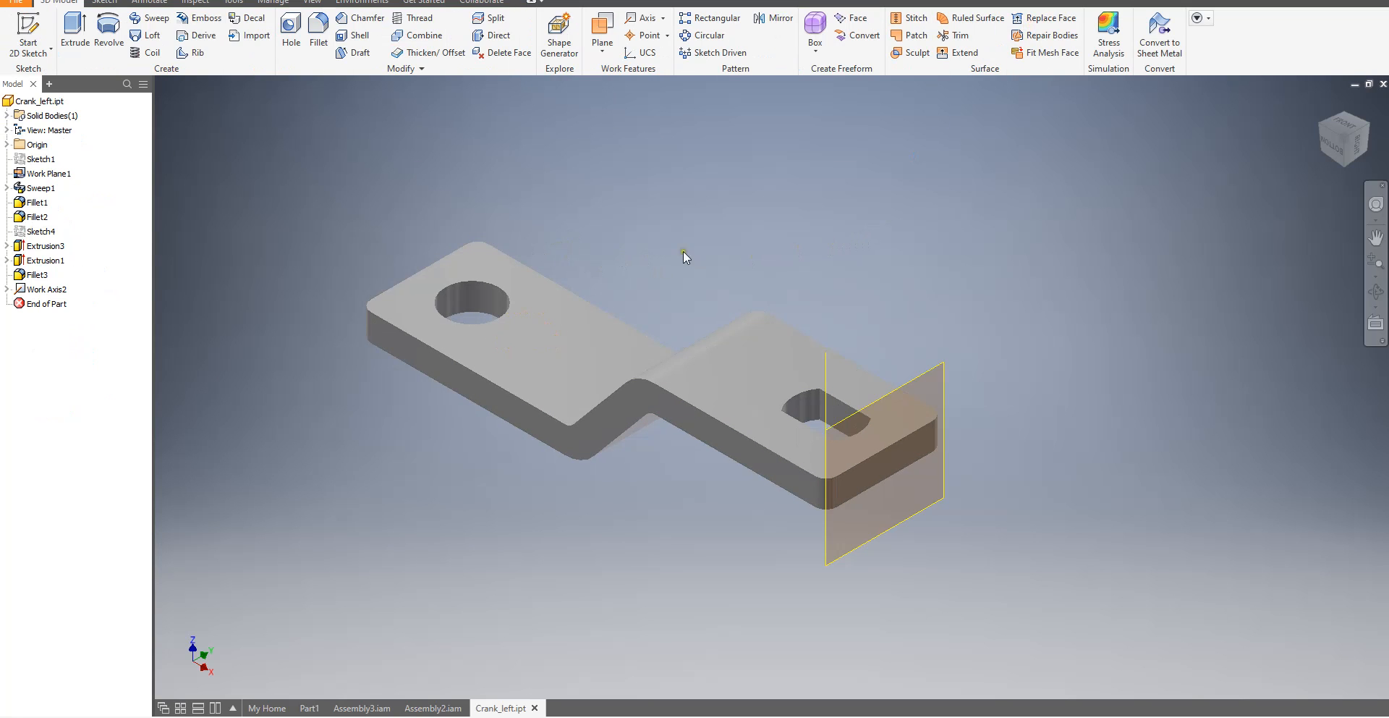
Try Titanium as the crank's material in the part's physical iProperties, cancelling the dialog
{"action": "right_click", "coordinate": [52, 106]}
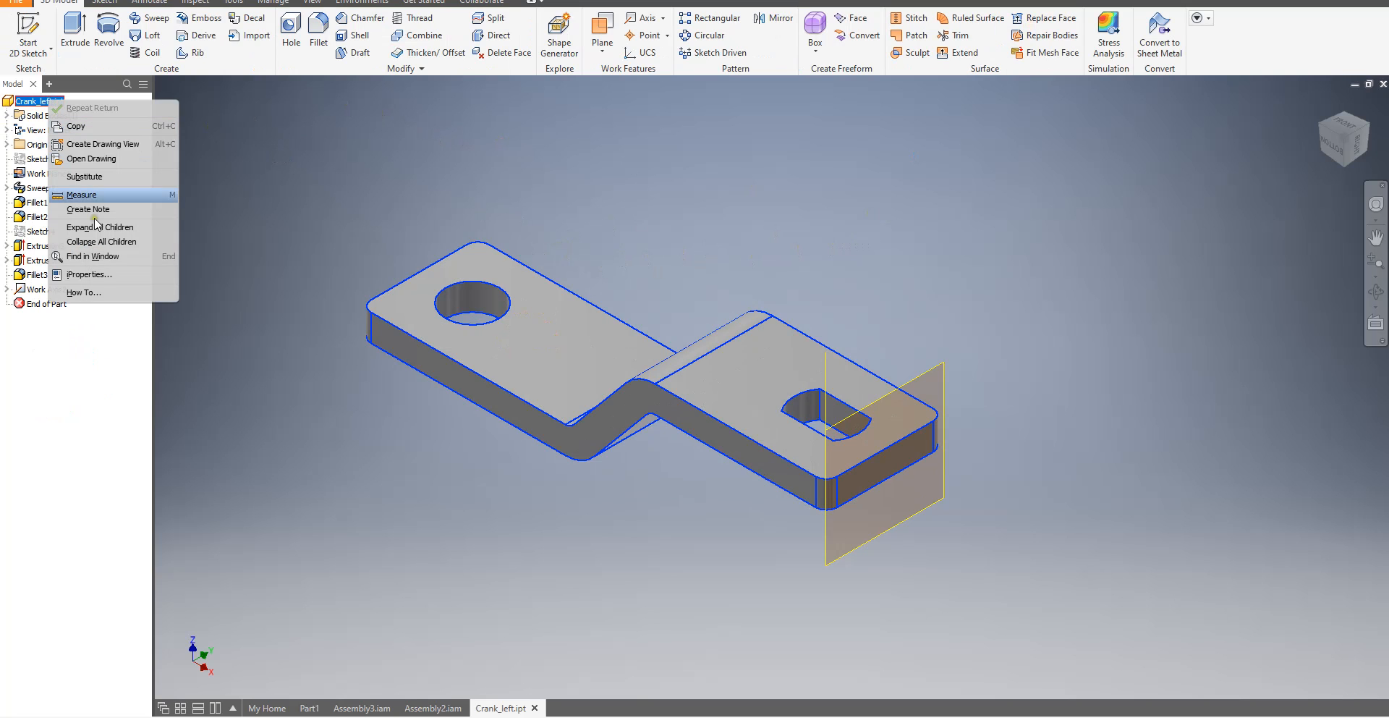
{"action": "left_click", "coordinate": [90, 274]}
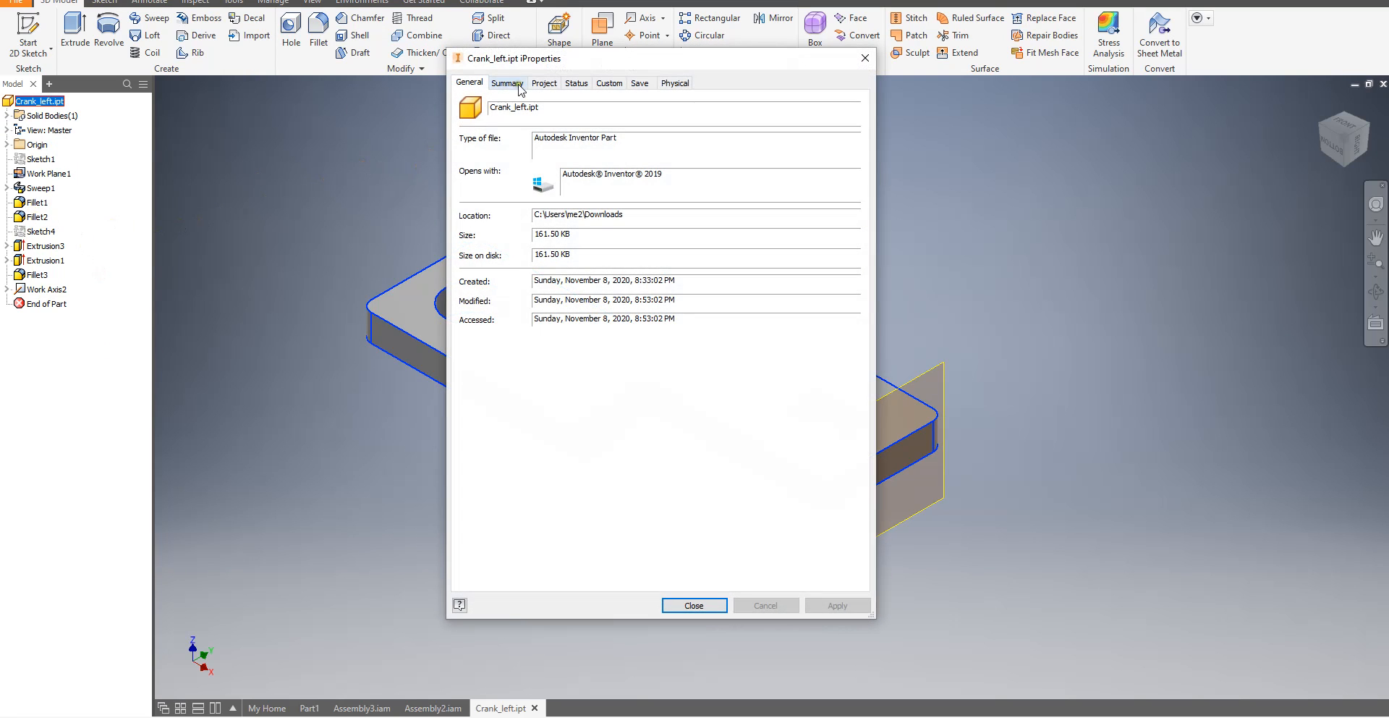
{"action": "left_click", "coordinate": [672, 84]}
{"action": "left_click_drag", "start_coordinate": [666, 59], "coordinate": [495, 54]}
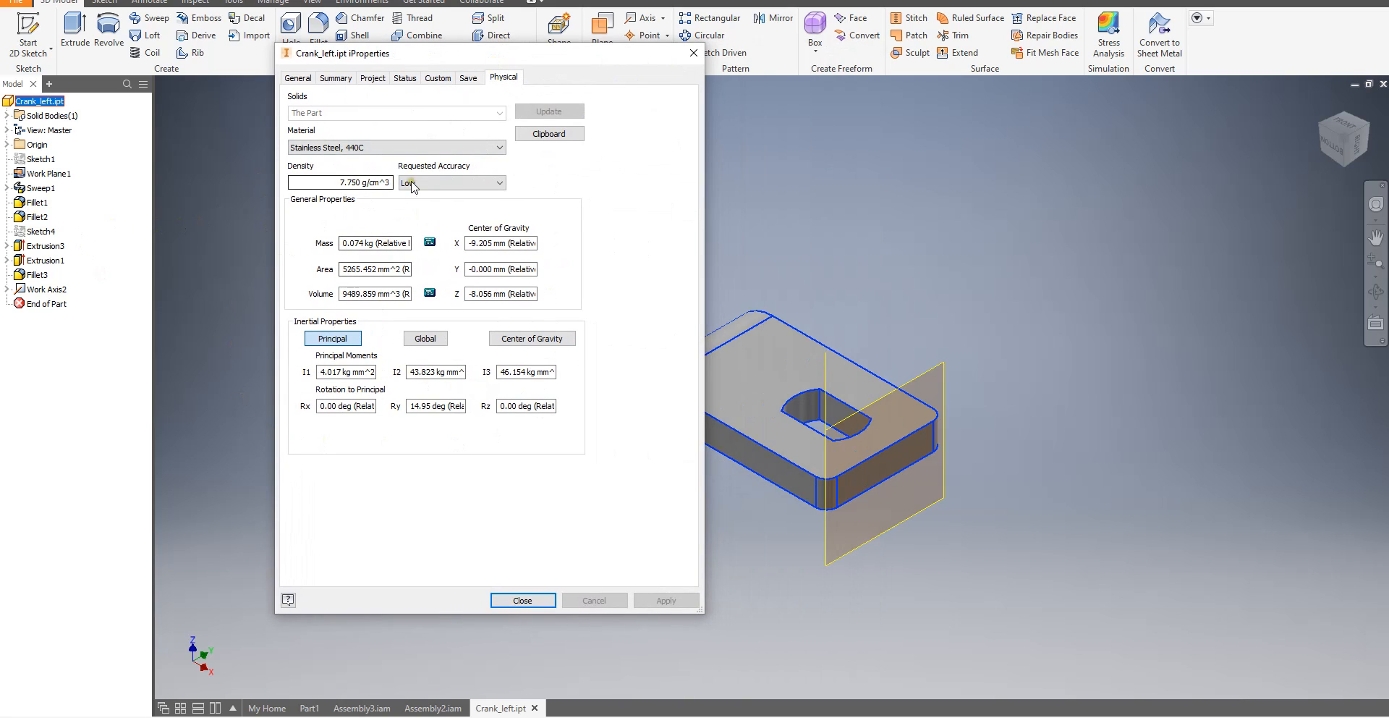
{"action": "left_click", "coordinate": [313, 148]}
{"action": "scroll", "coordinate": [313, 148], "scroll_direction": "down", "scroll_amount": 3}
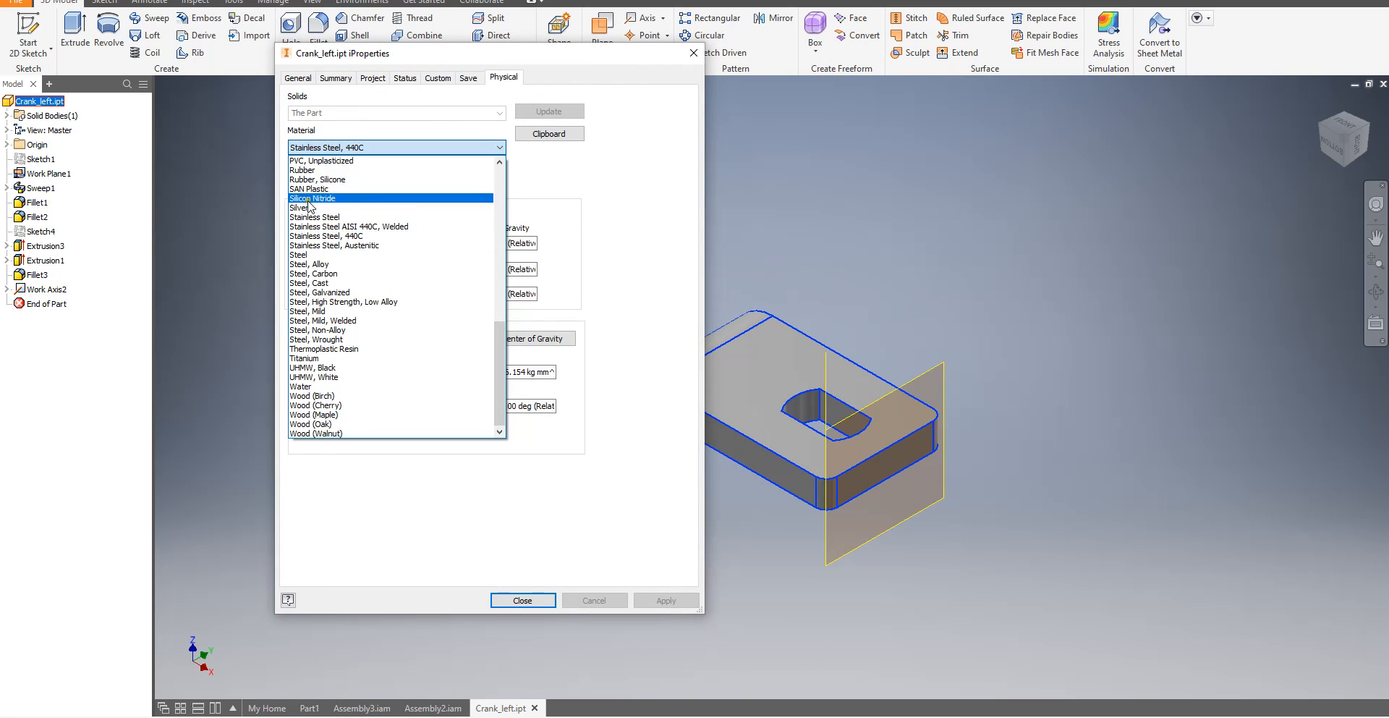
{"action": "left_click", "coordinate": [321, 358]}
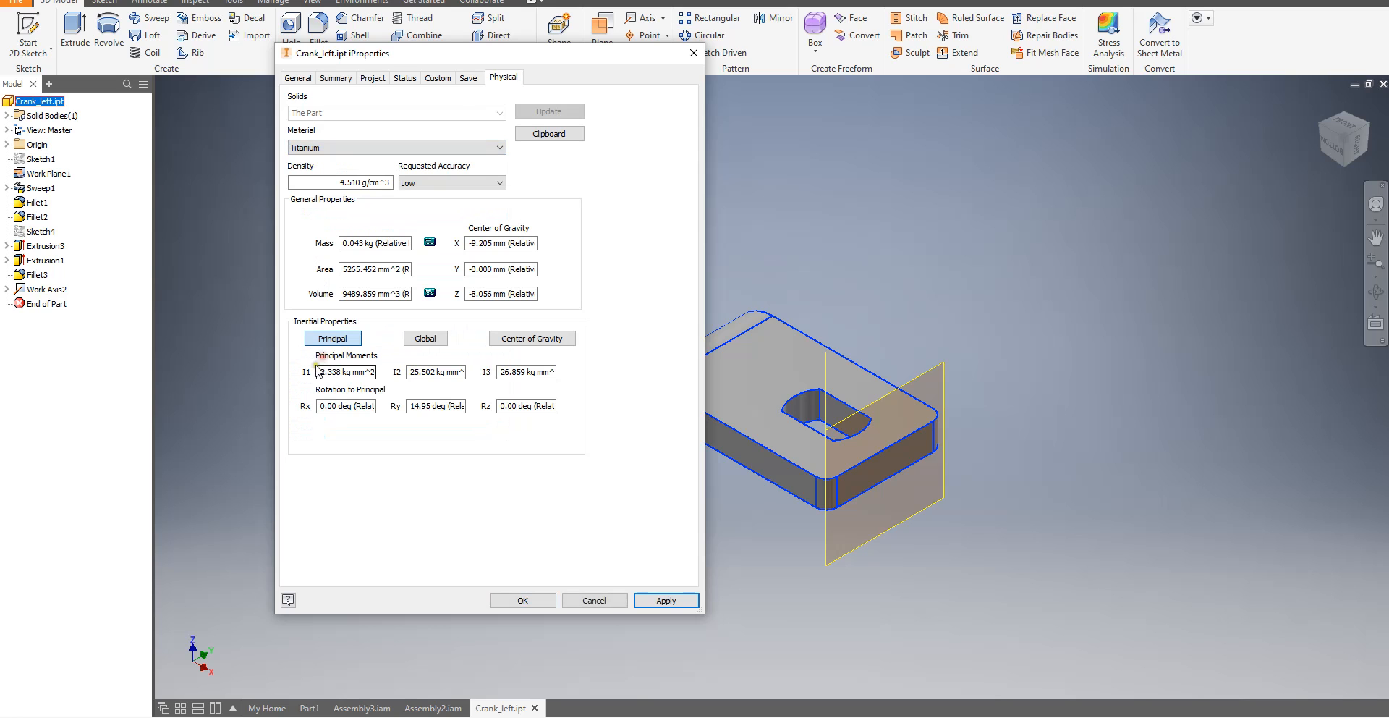
{"action": "left_click", "coordinate": [603, 600]}
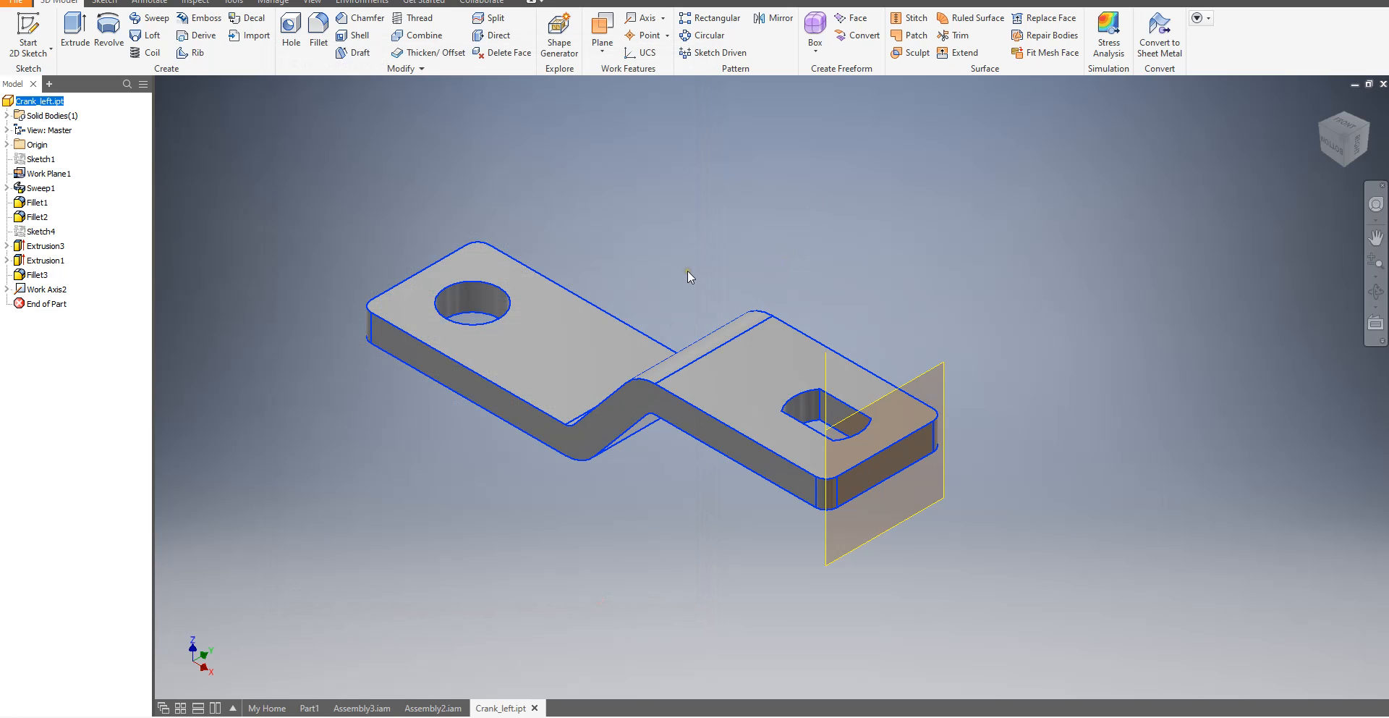